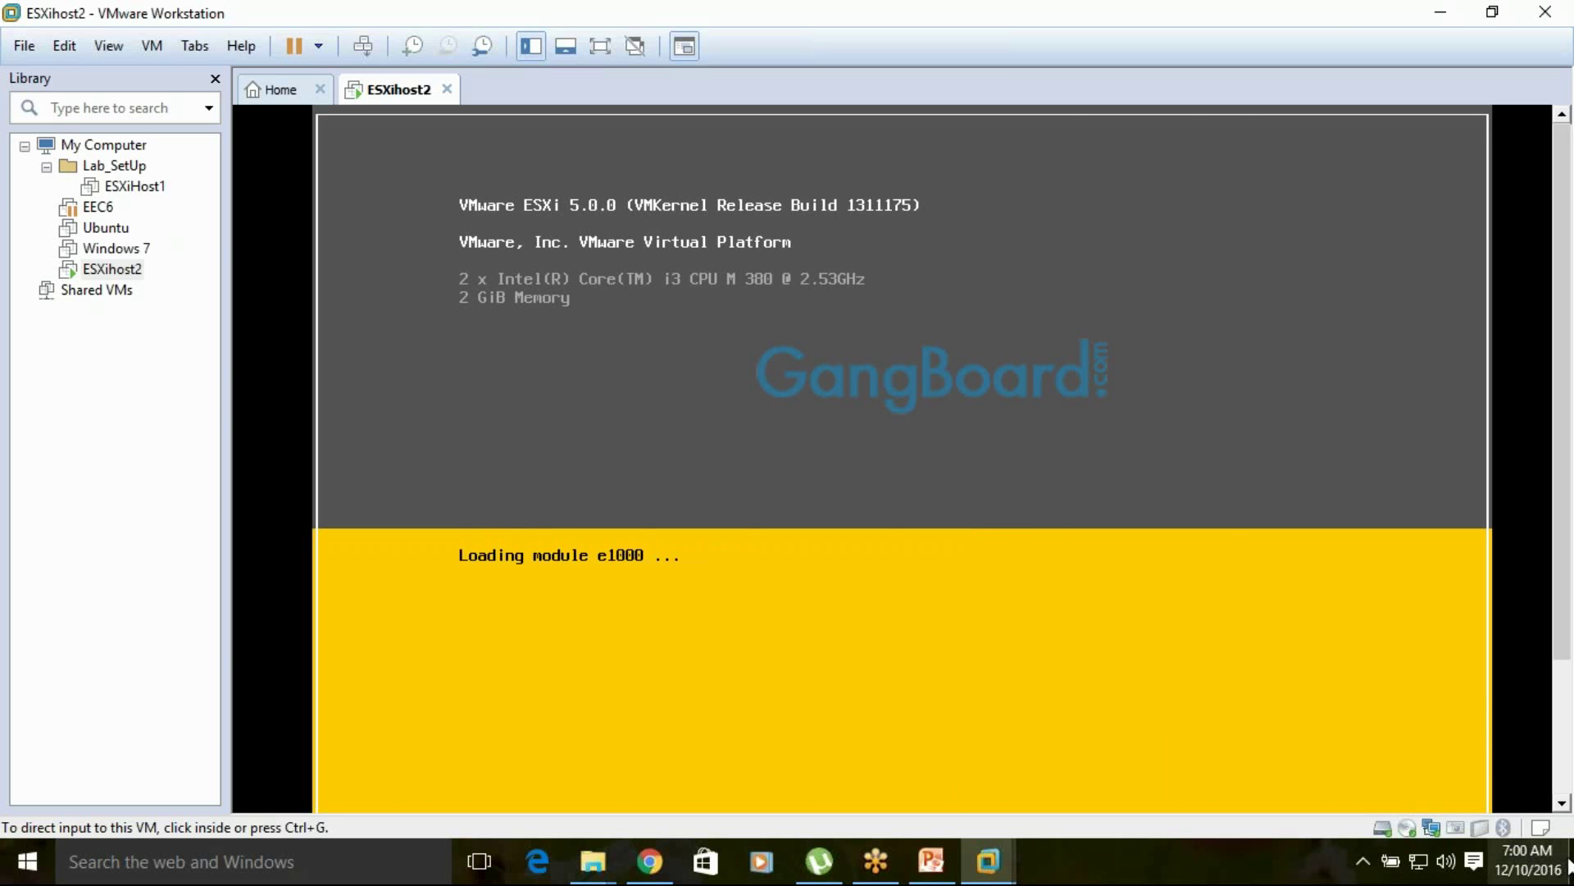
Show the desktop and refresh it twice from its context menu
key("super+d")
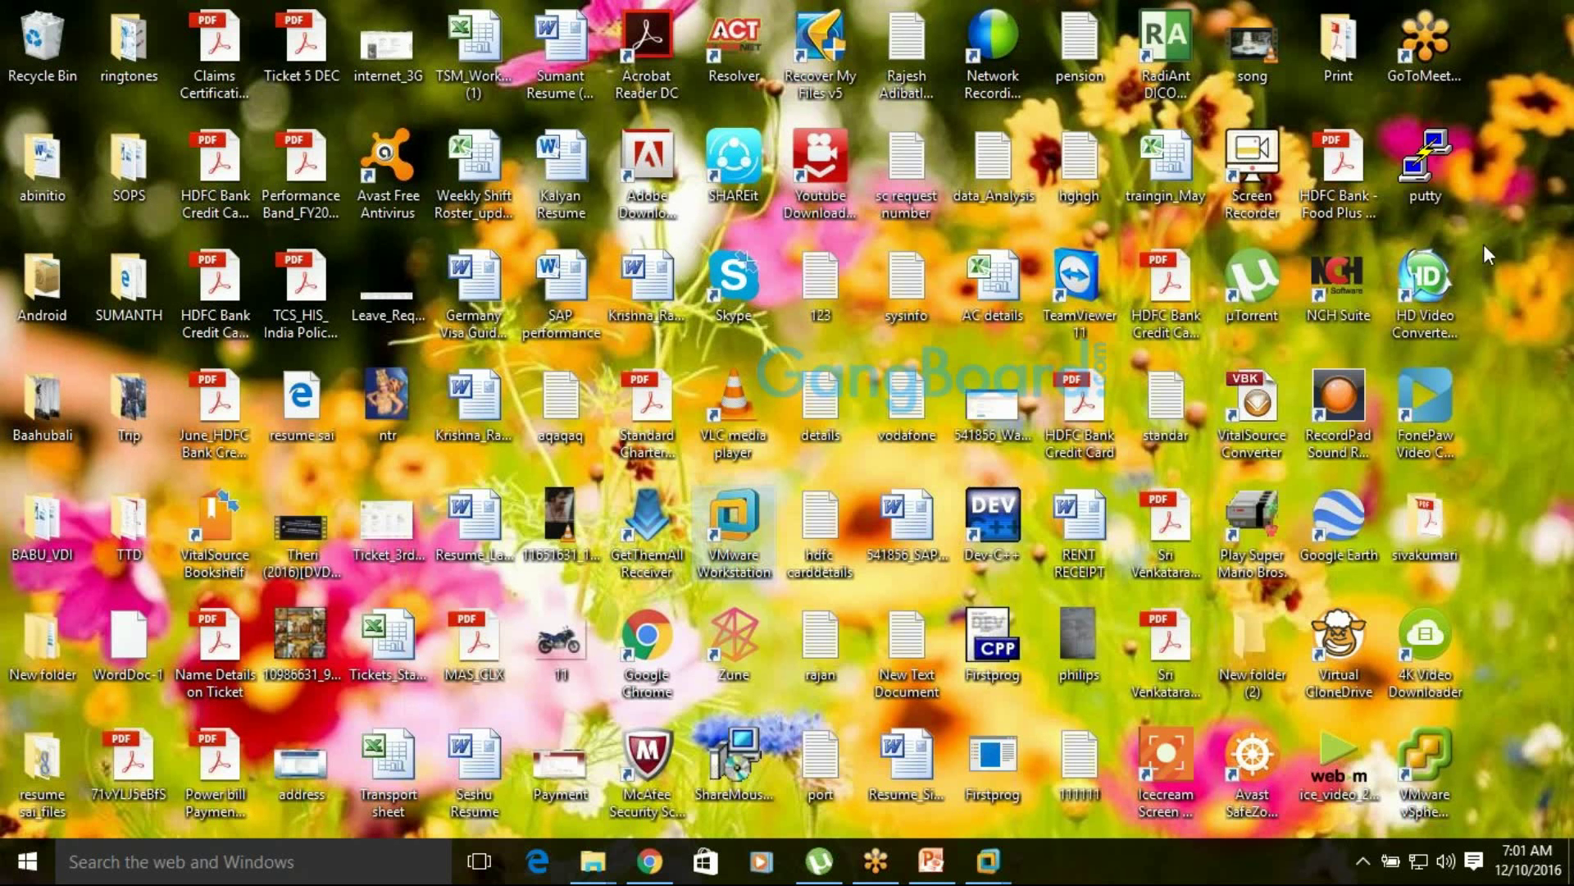
right_click(1521, 342)
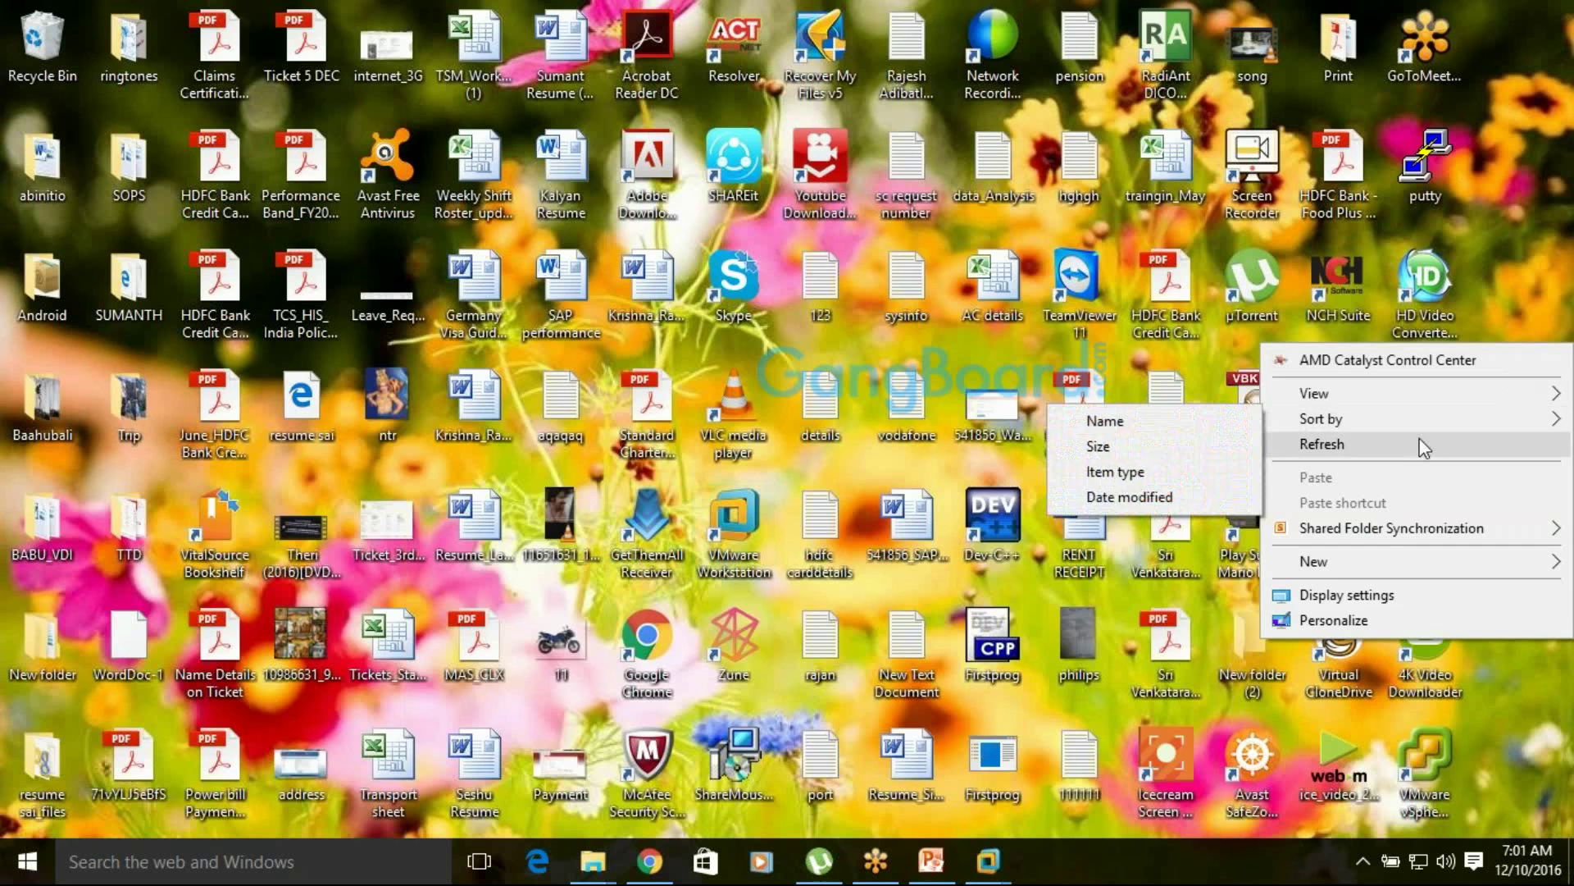
left_click(1425, 447)
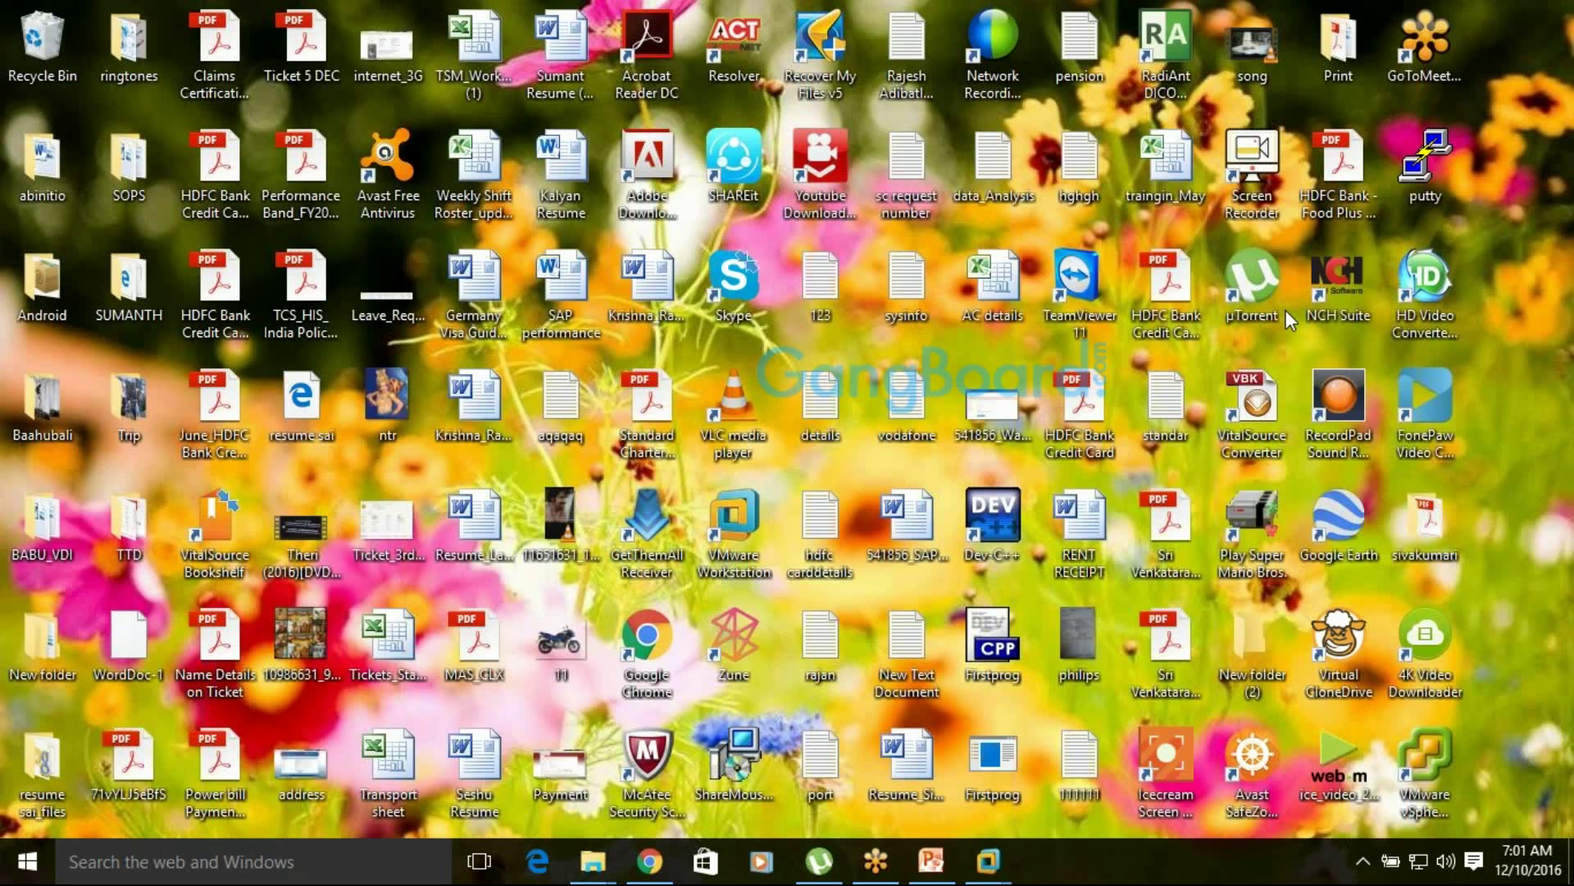
right_click(1519, 276)
left_click(1423, 371)
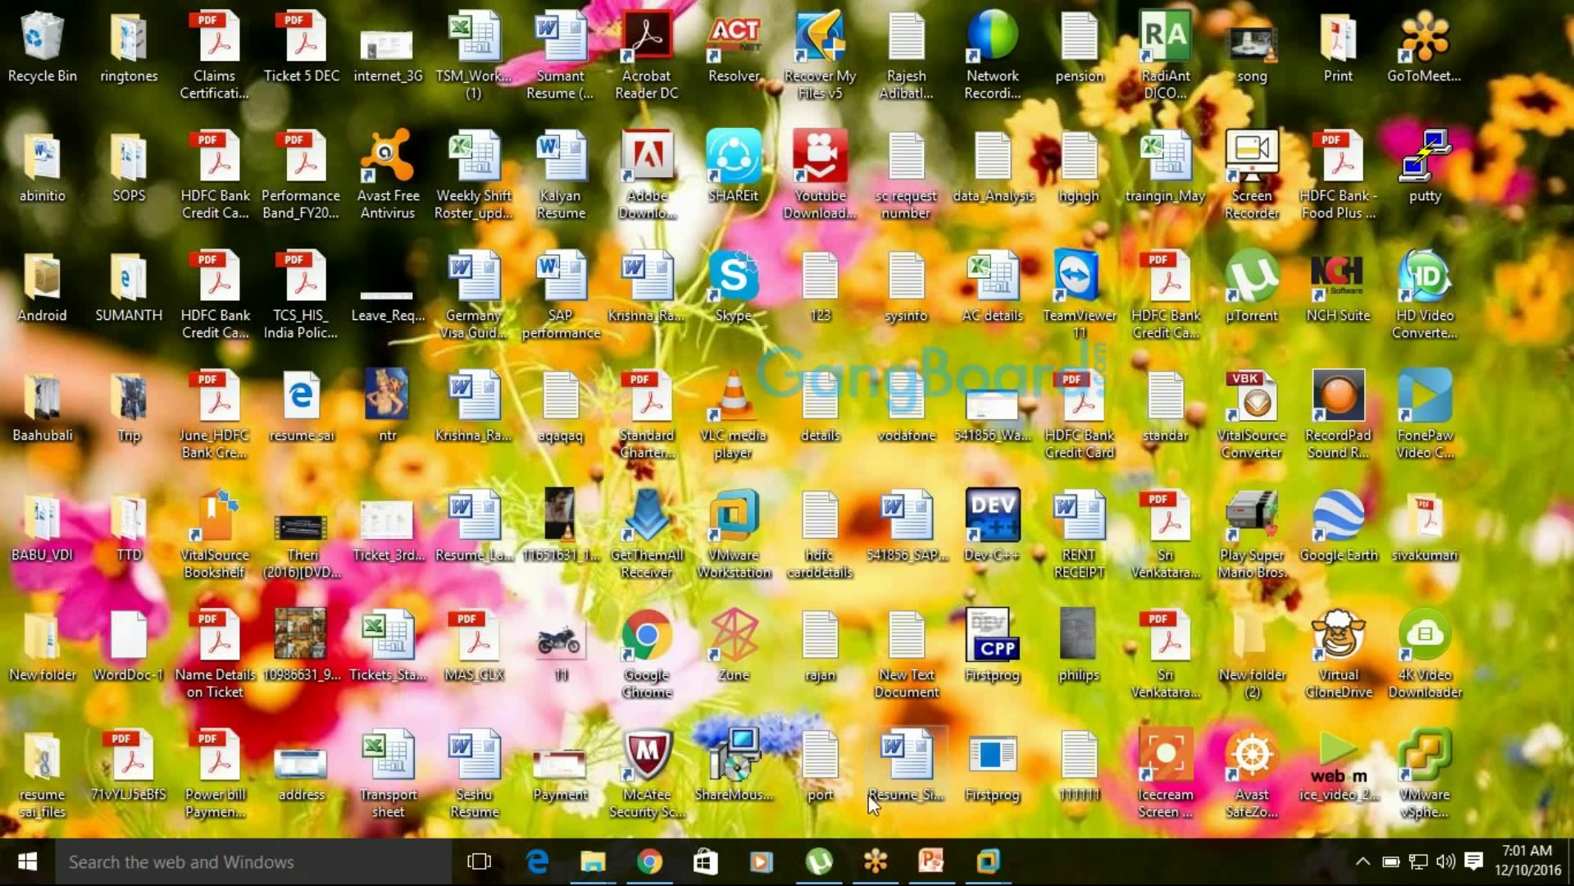
Close µTorrent and bring the Chrome new-tab window back to the front
mouse_move(802, 876)
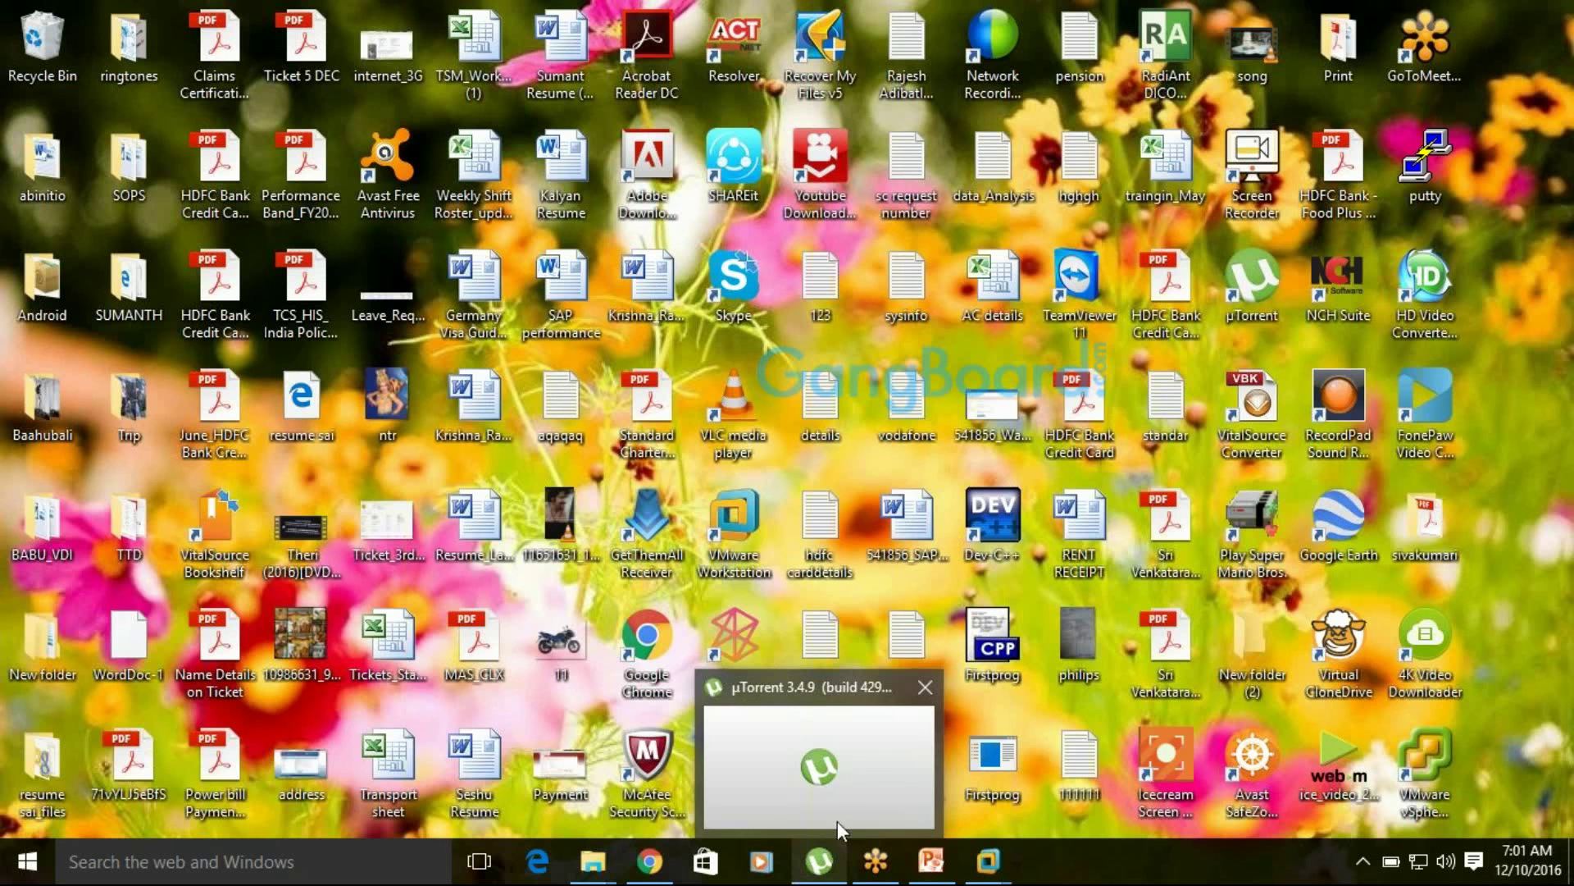
left_click(923, 689)
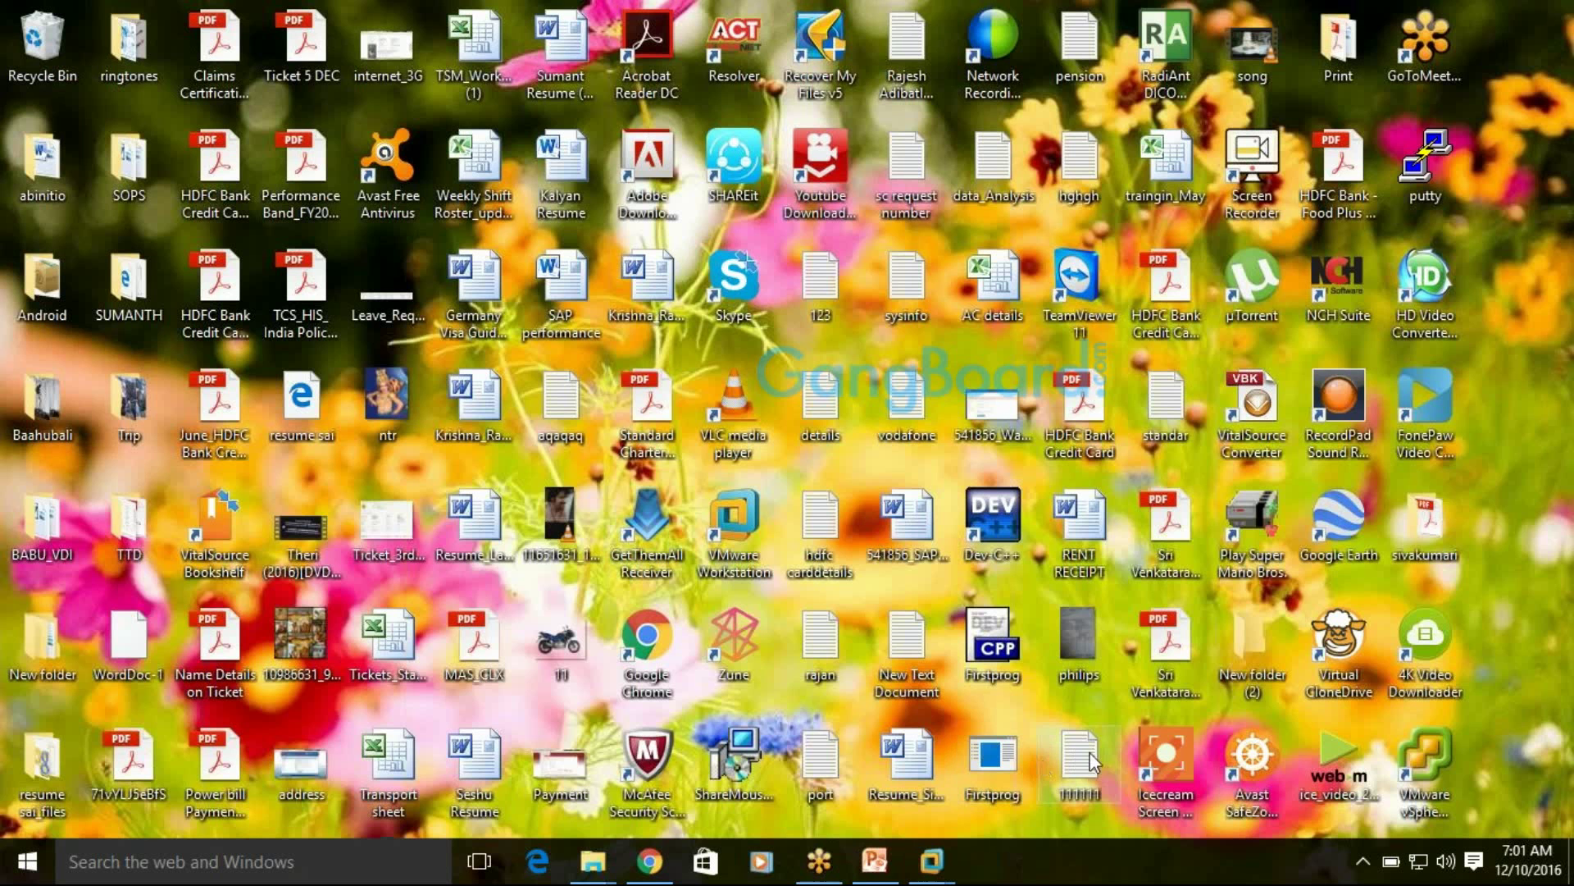
left_click(649, 861)
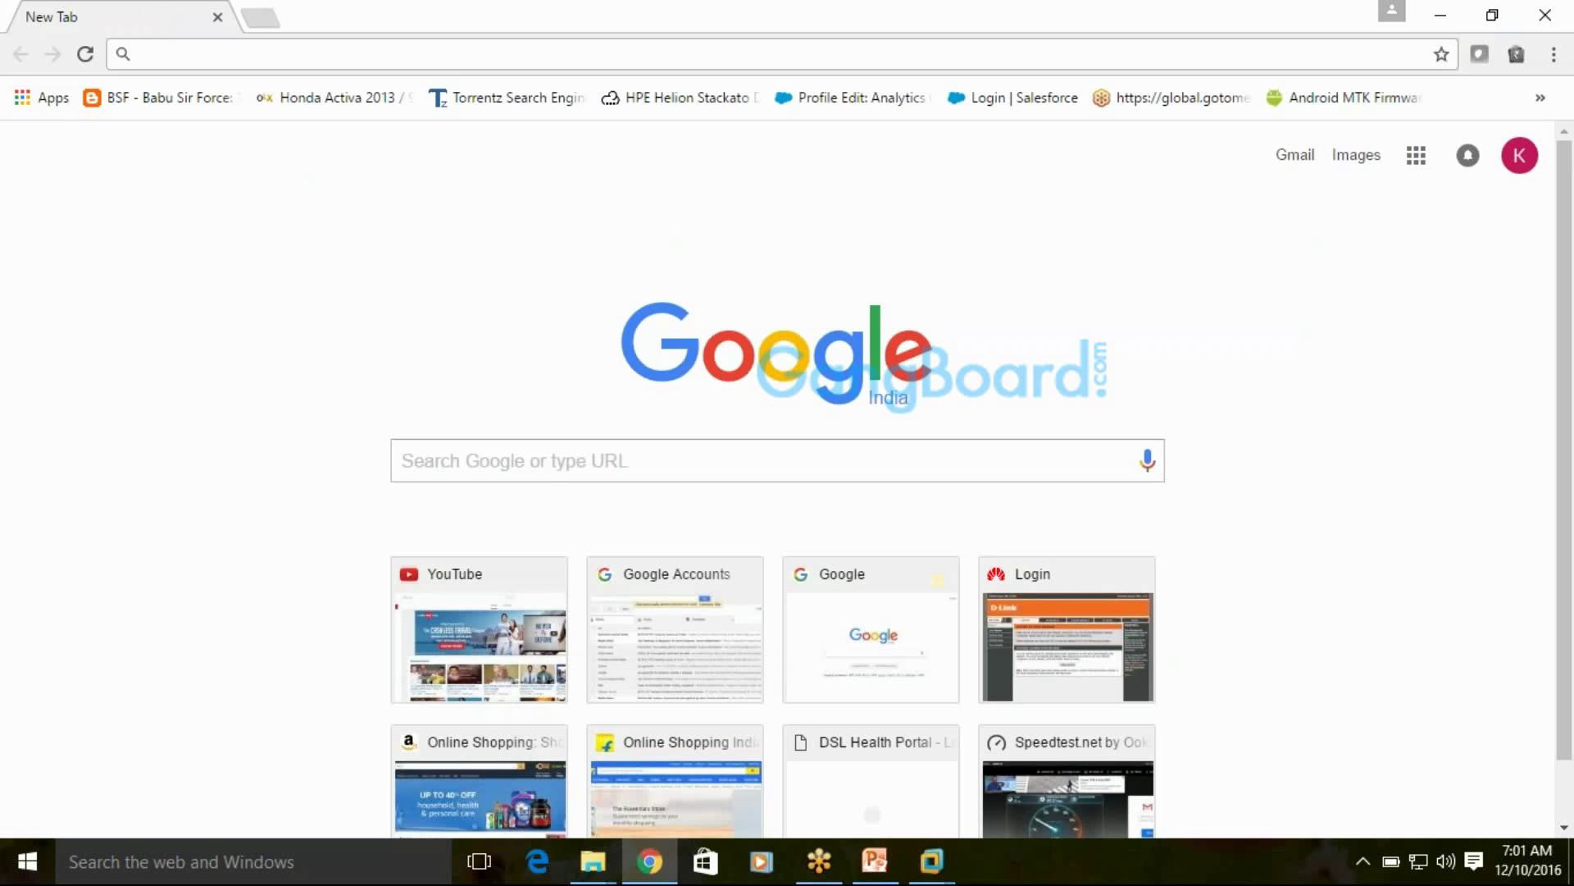
Search Google for 'download vcenter server 5.0' and check ESXihost2's boot progress
left_click(186, 56)
type("downloa")
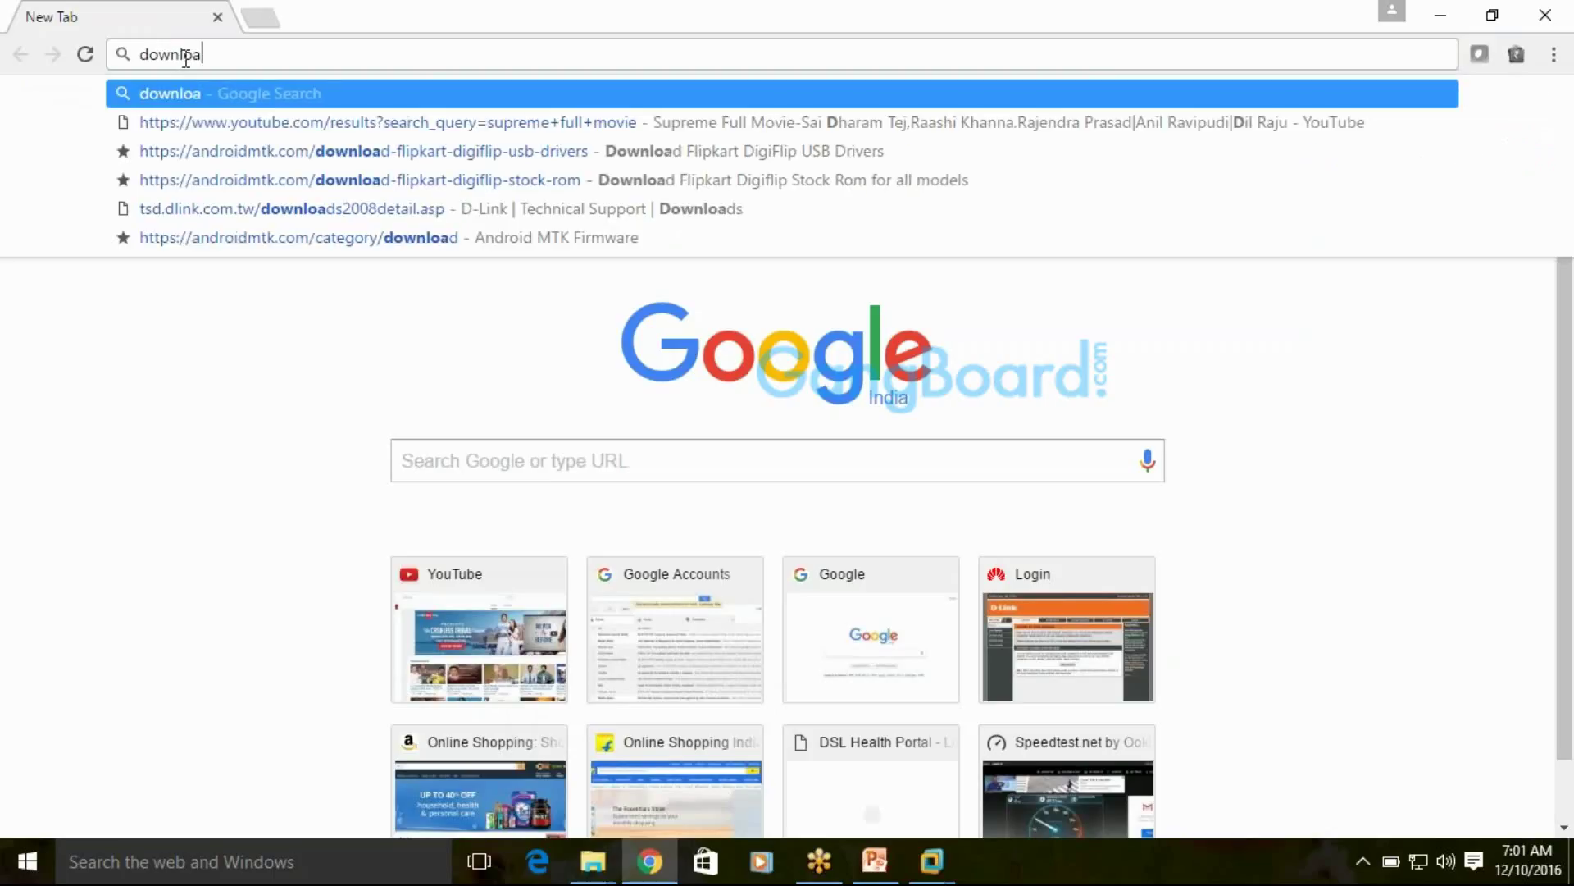
type("d vcenter se")
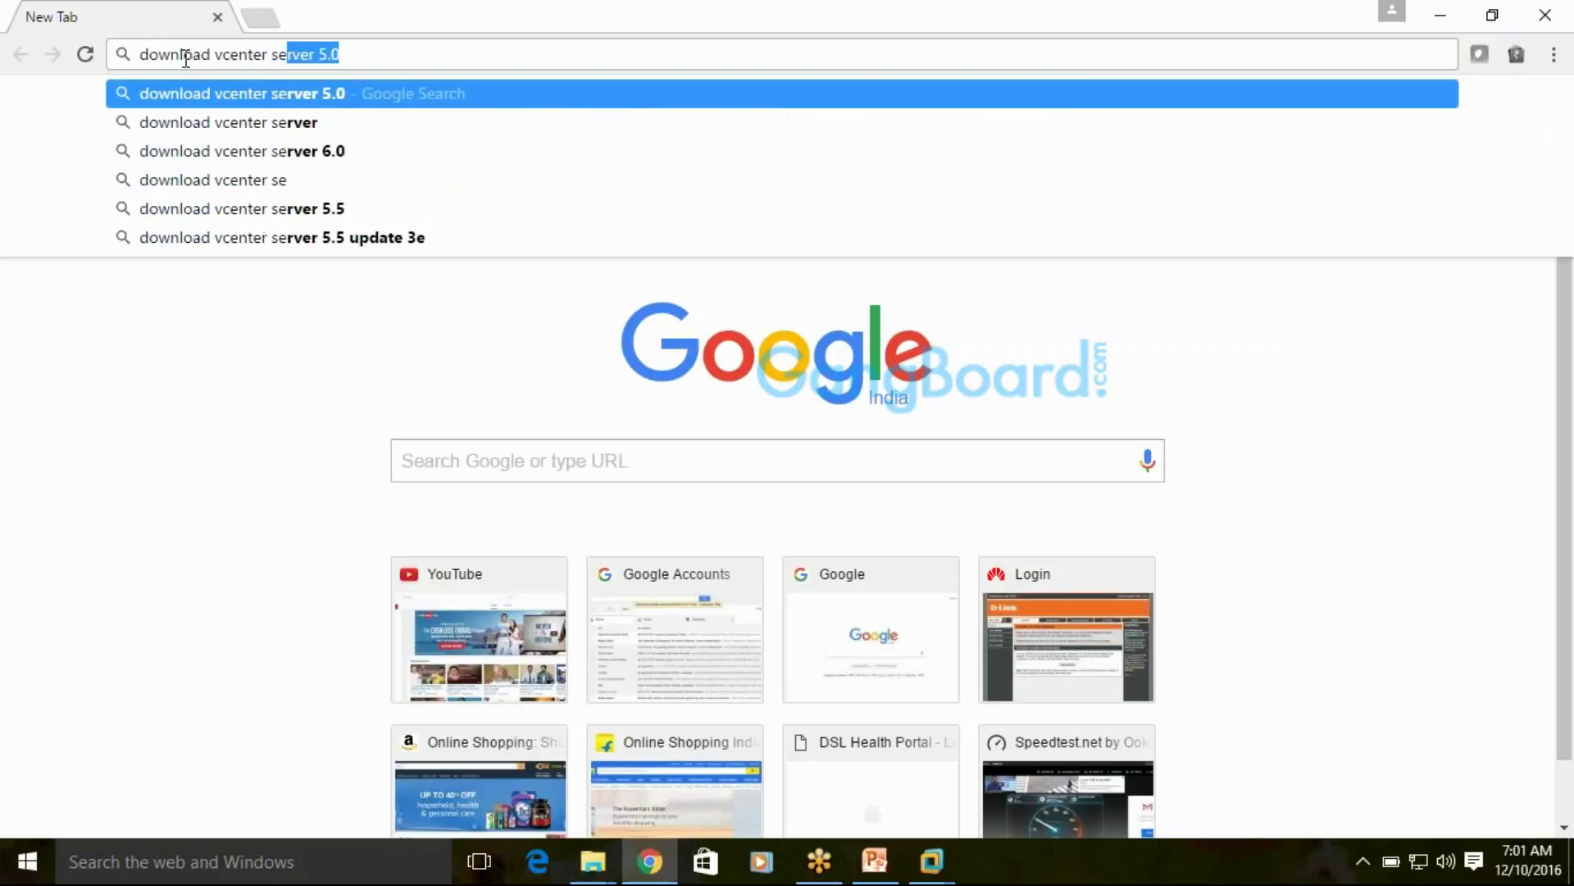
key("Return")
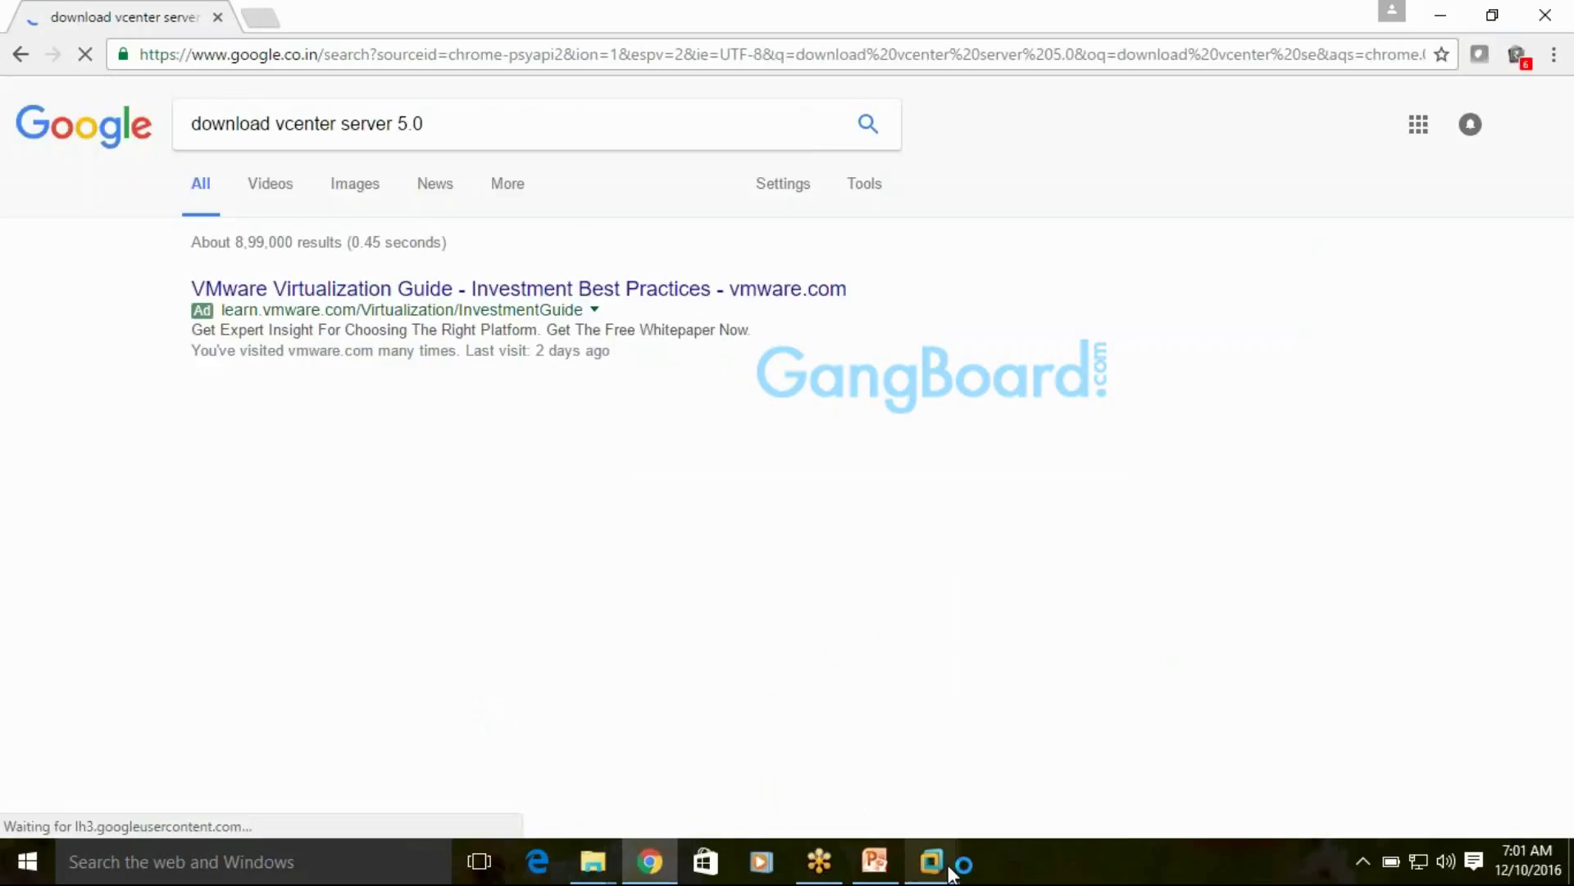
mouse_move(932, 861)
left_click(1042, 658)
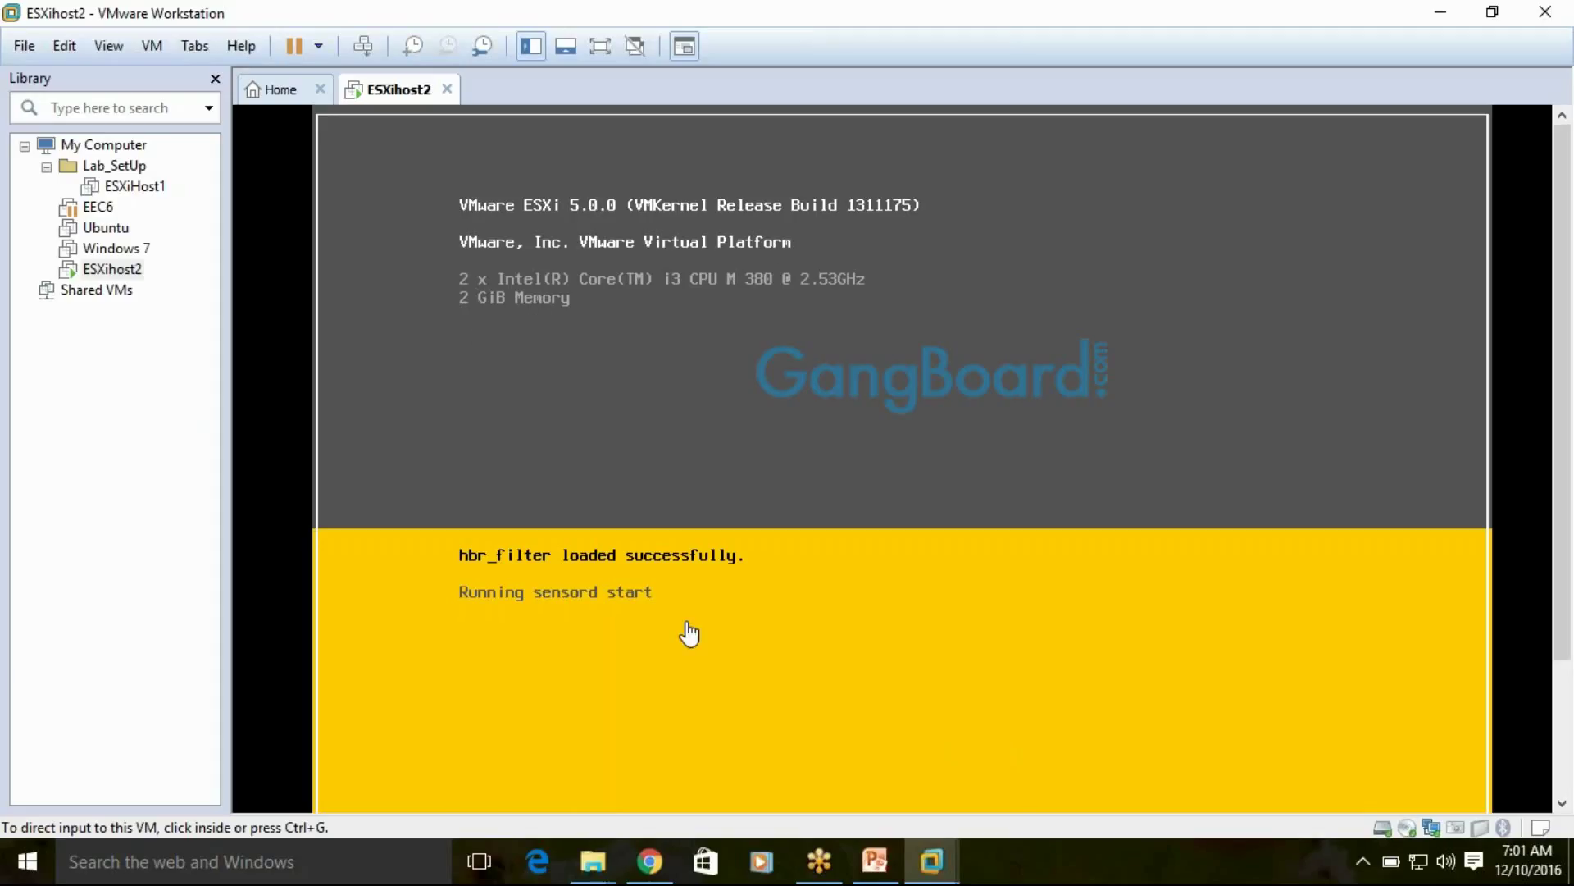
Open the My VMware vCenter Server 5.0 download result in a new tab and view it
left_click(652, 874)
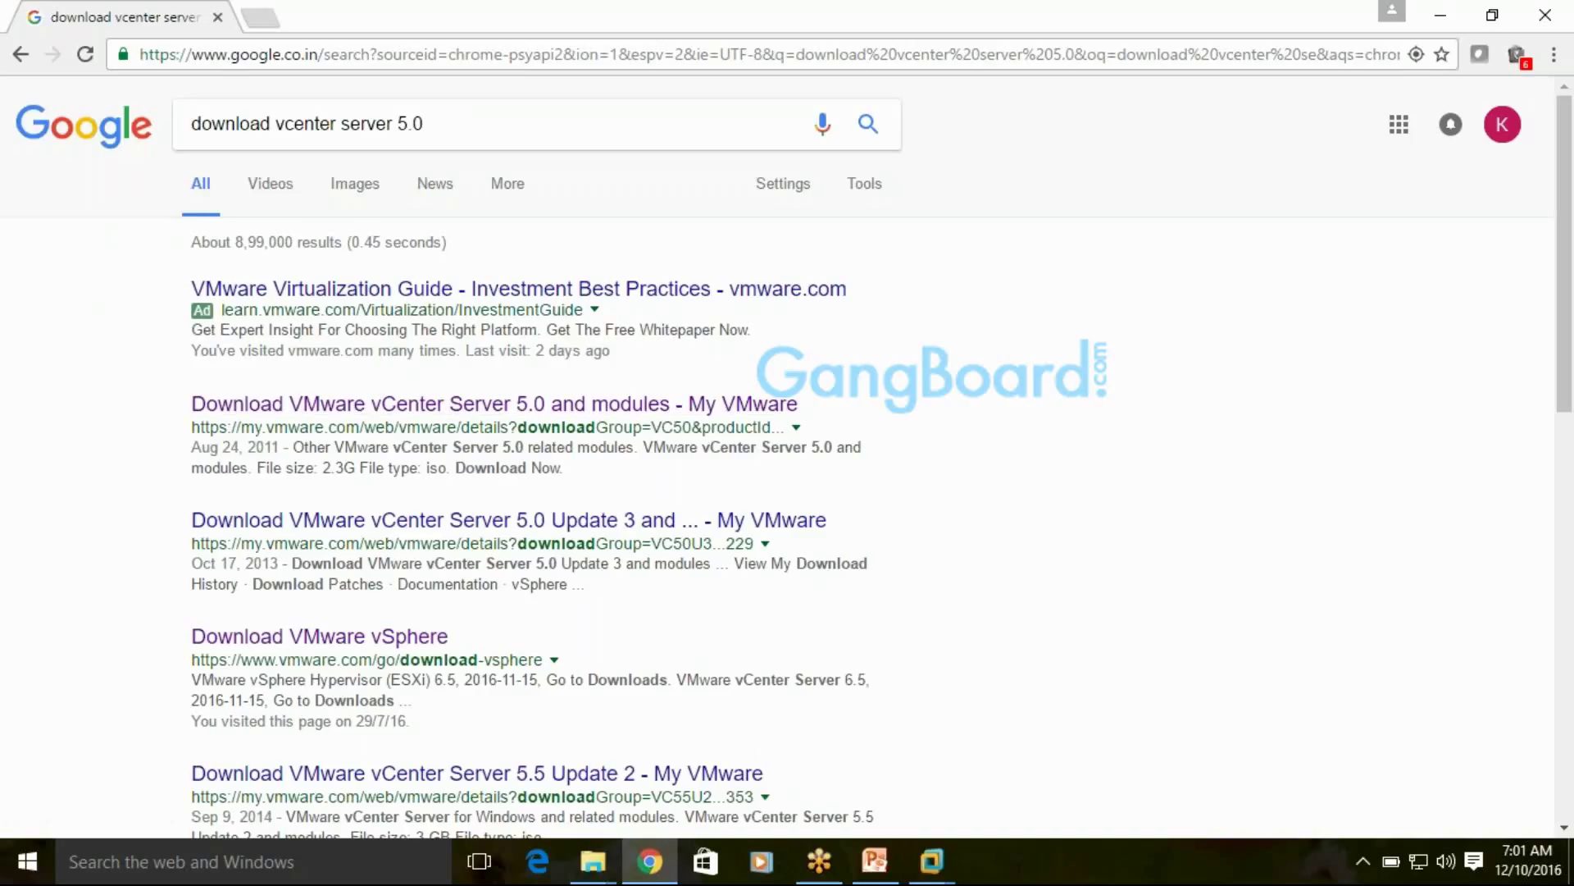
right_click(443, 402)
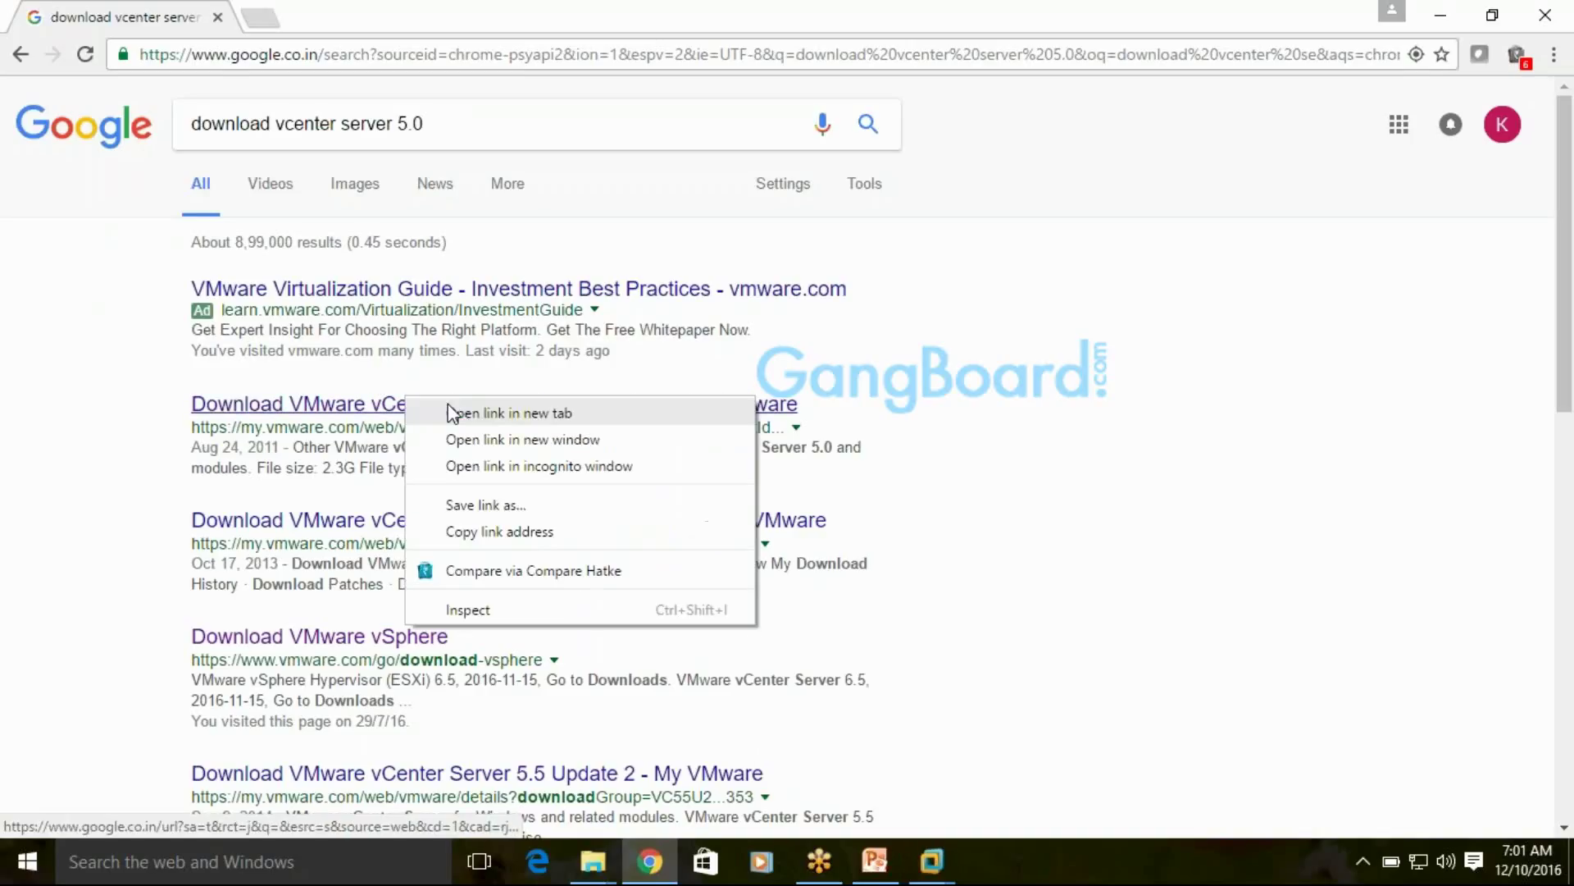
left_click(456, 408)
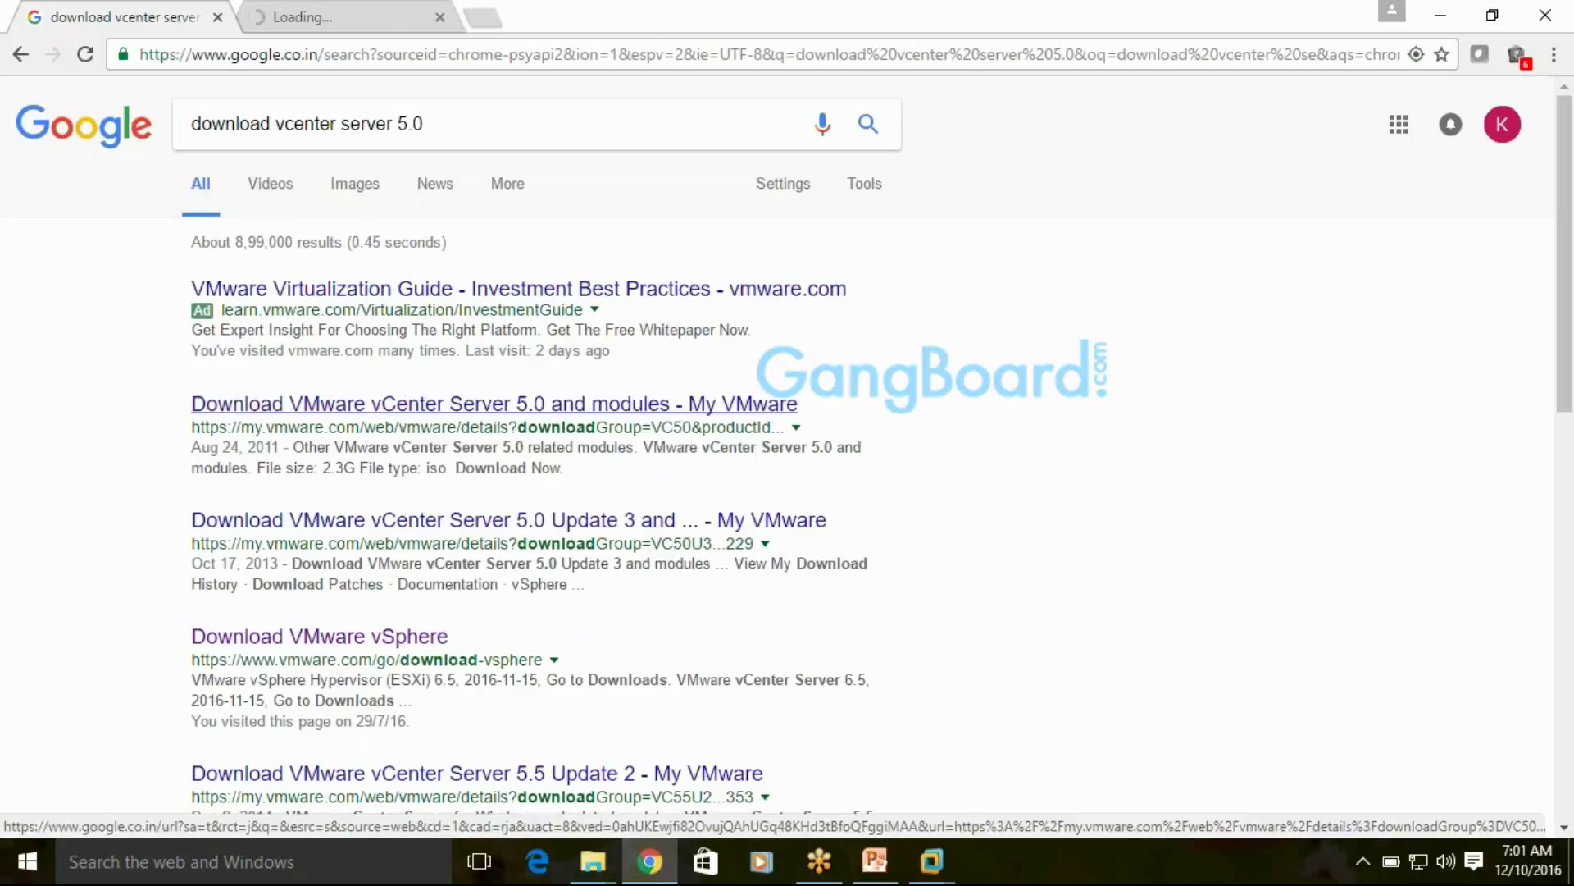
left_click(374, 4)
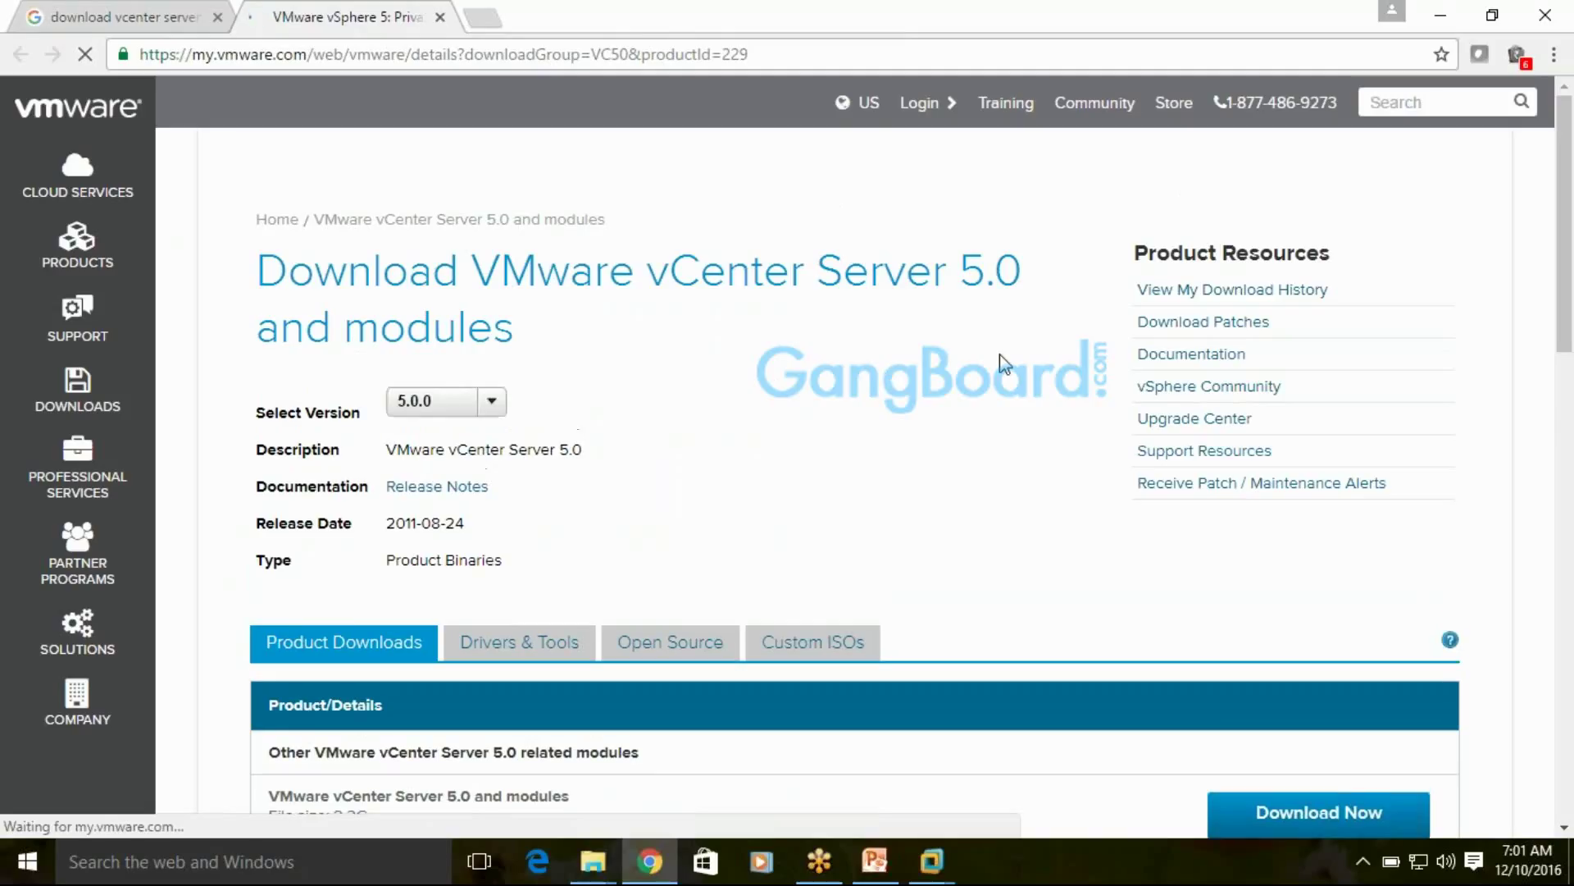
Check the version list and keep vCenter Server release 5.0.0 selected
scroll(1032, 535, "down", 5)
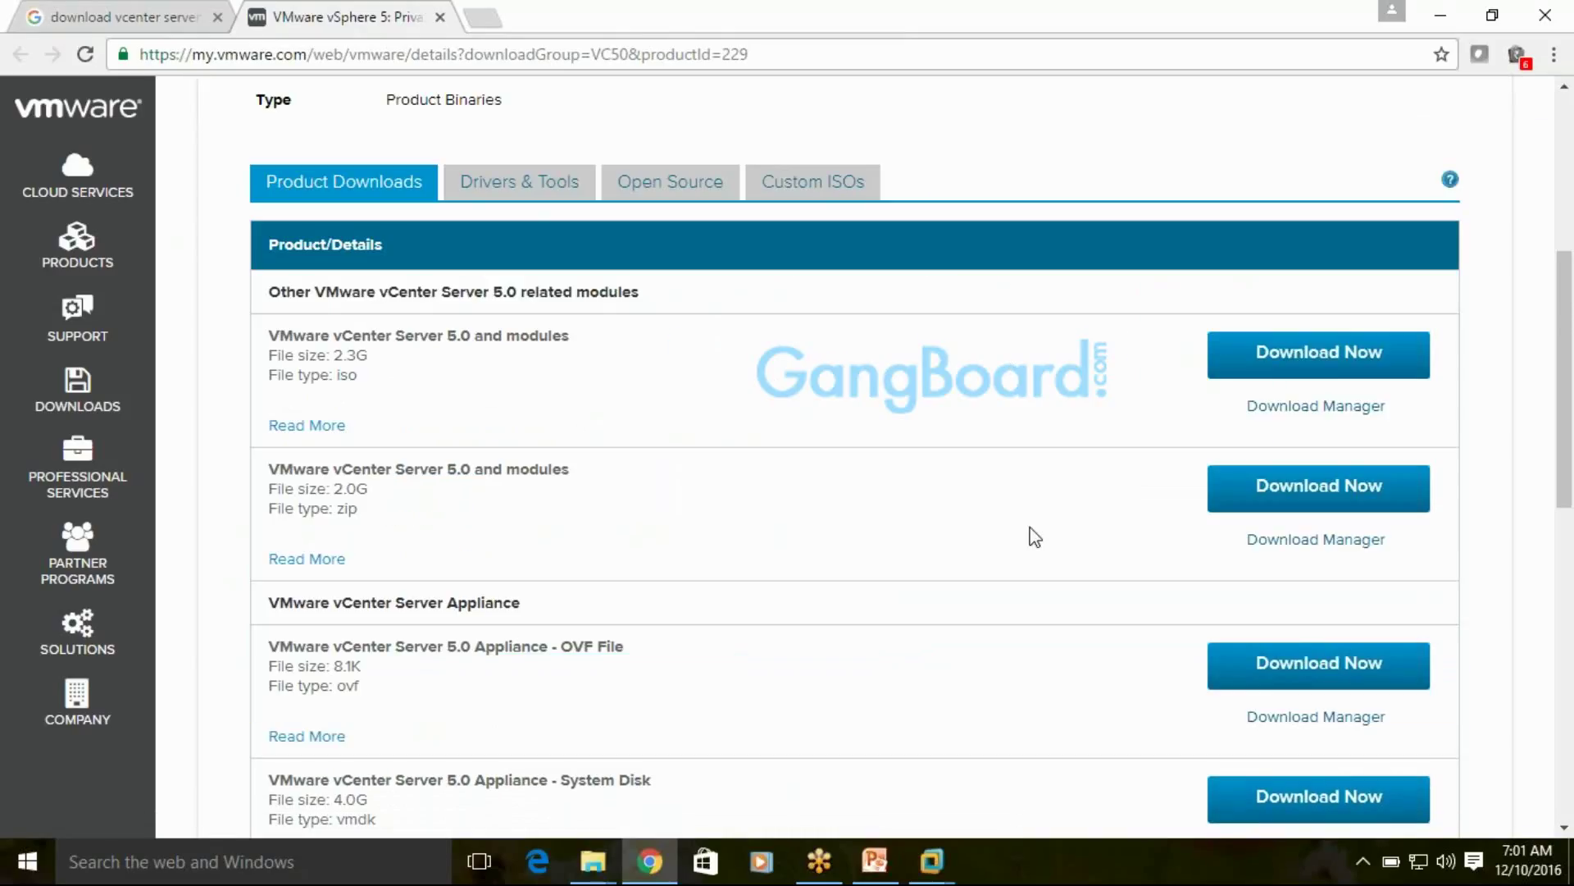
scroll(1513, 447, "up", 4)
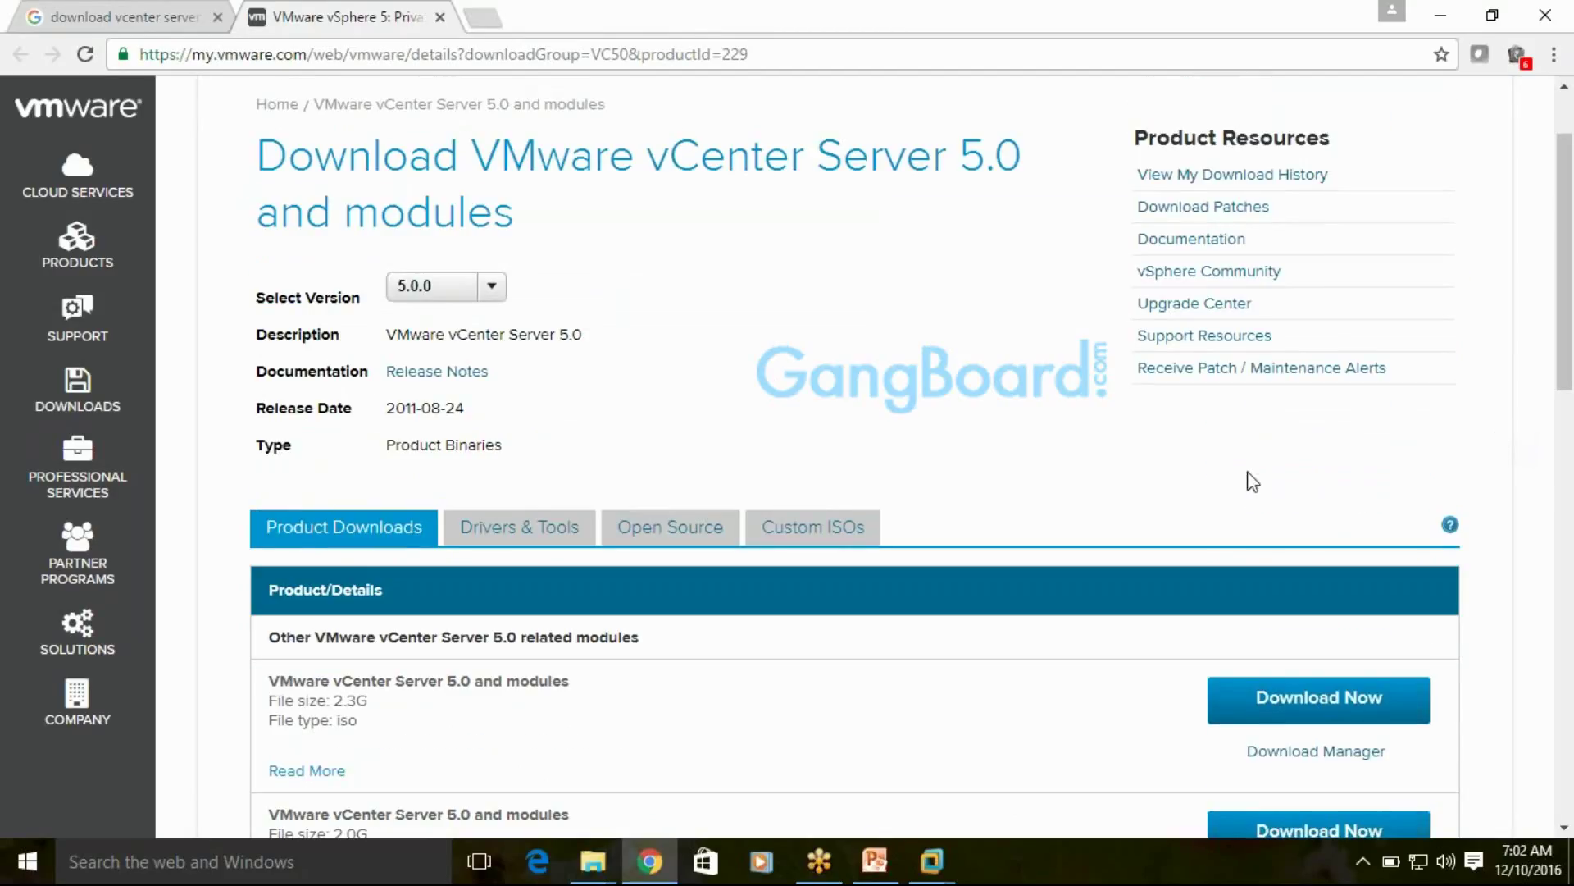
left_click(492, 286)
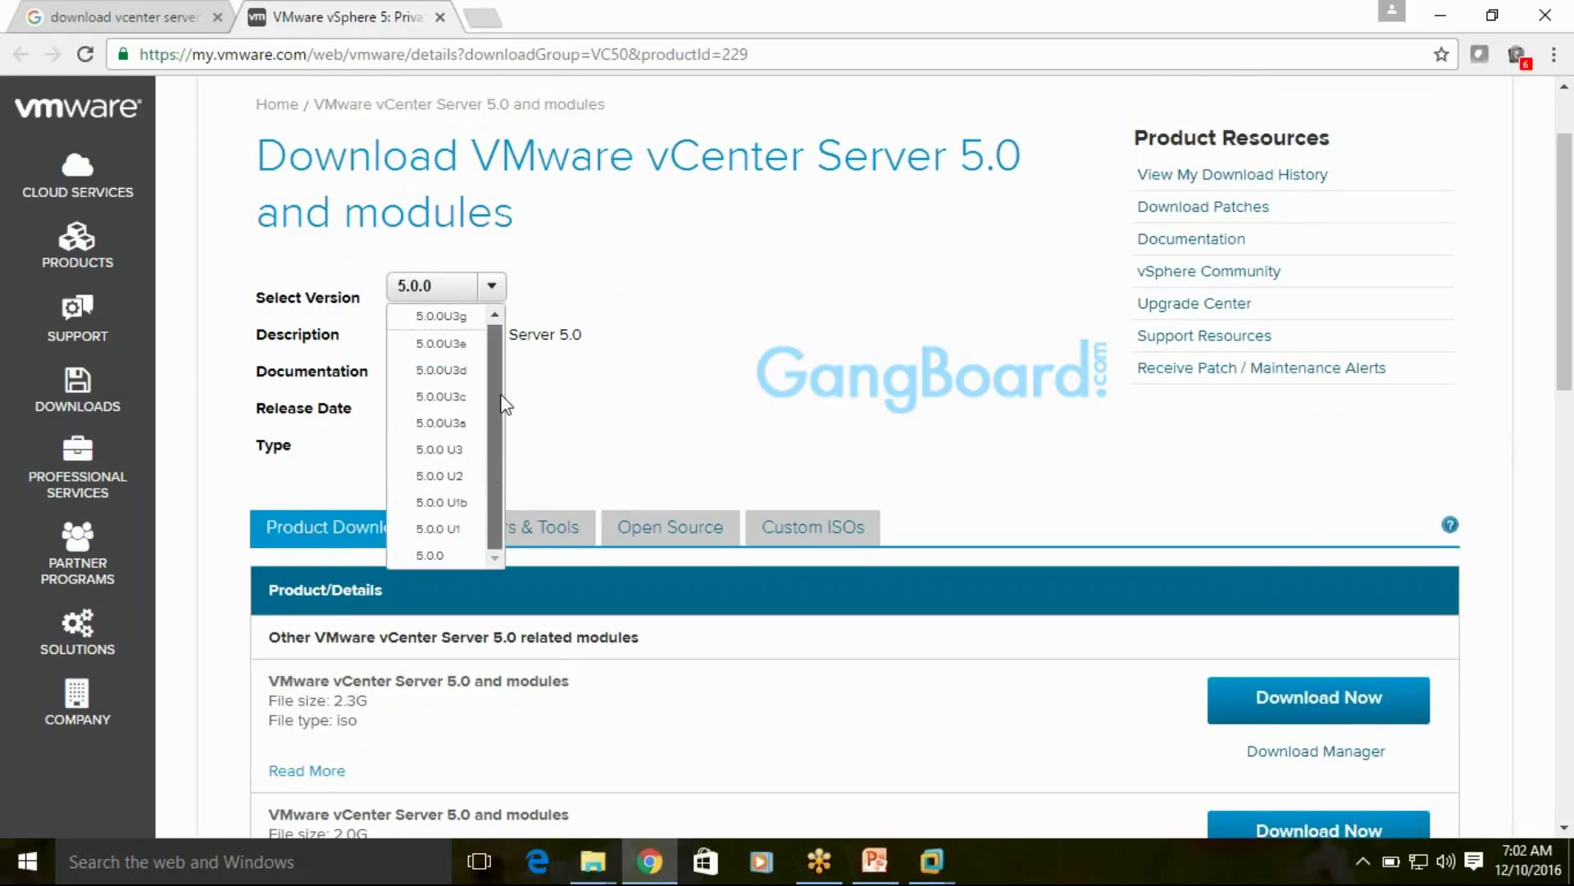
left_click(438, 555)
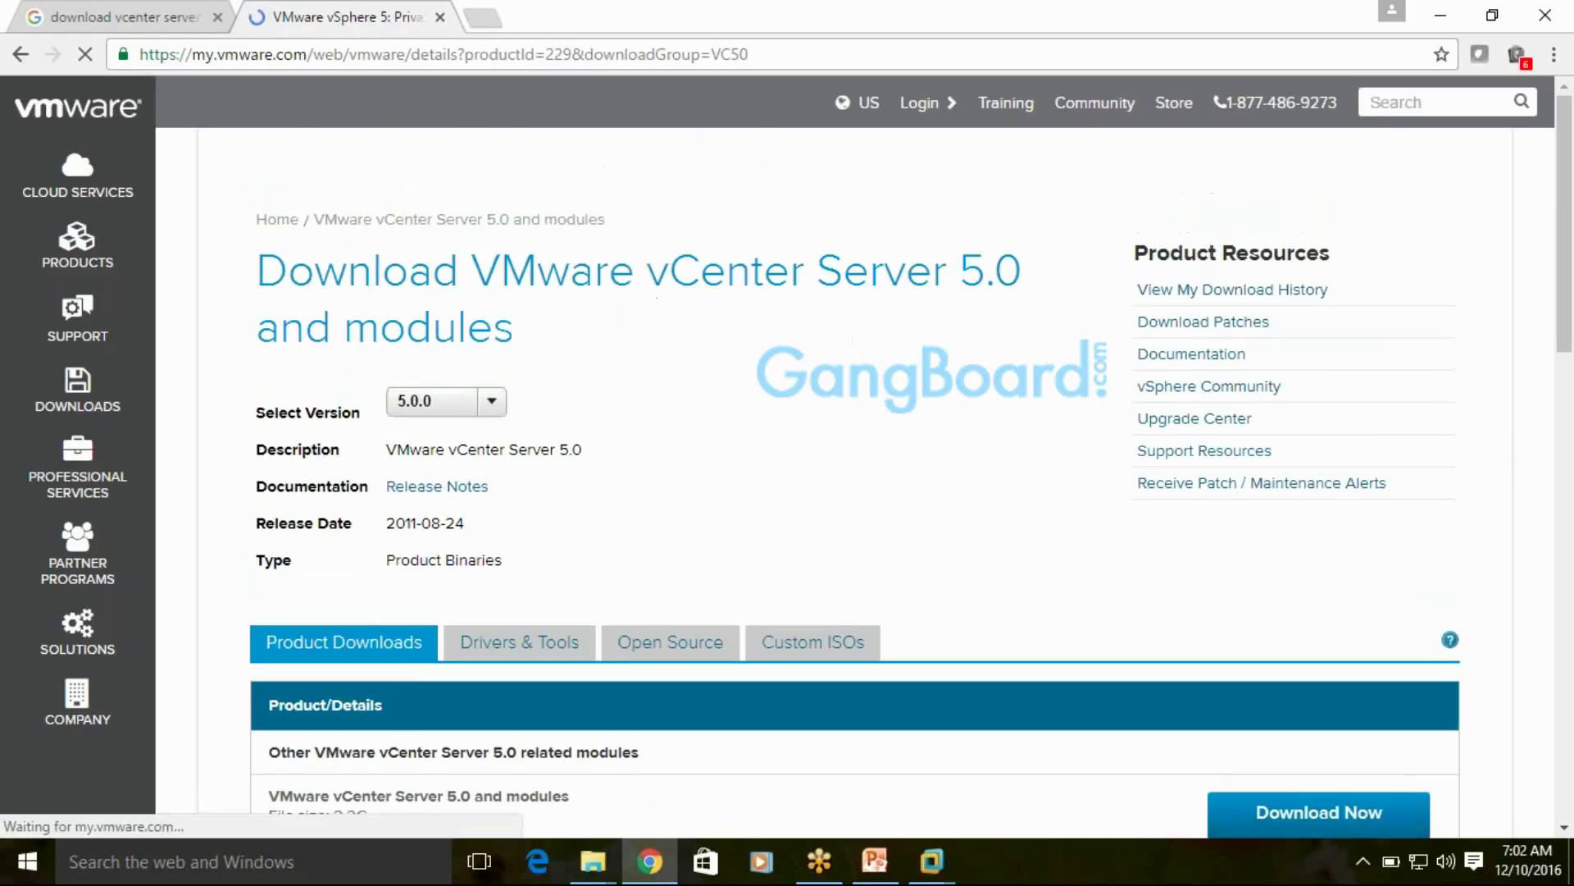
left_click_drag(636, 271, 255, 275)
left_click(961, 280)
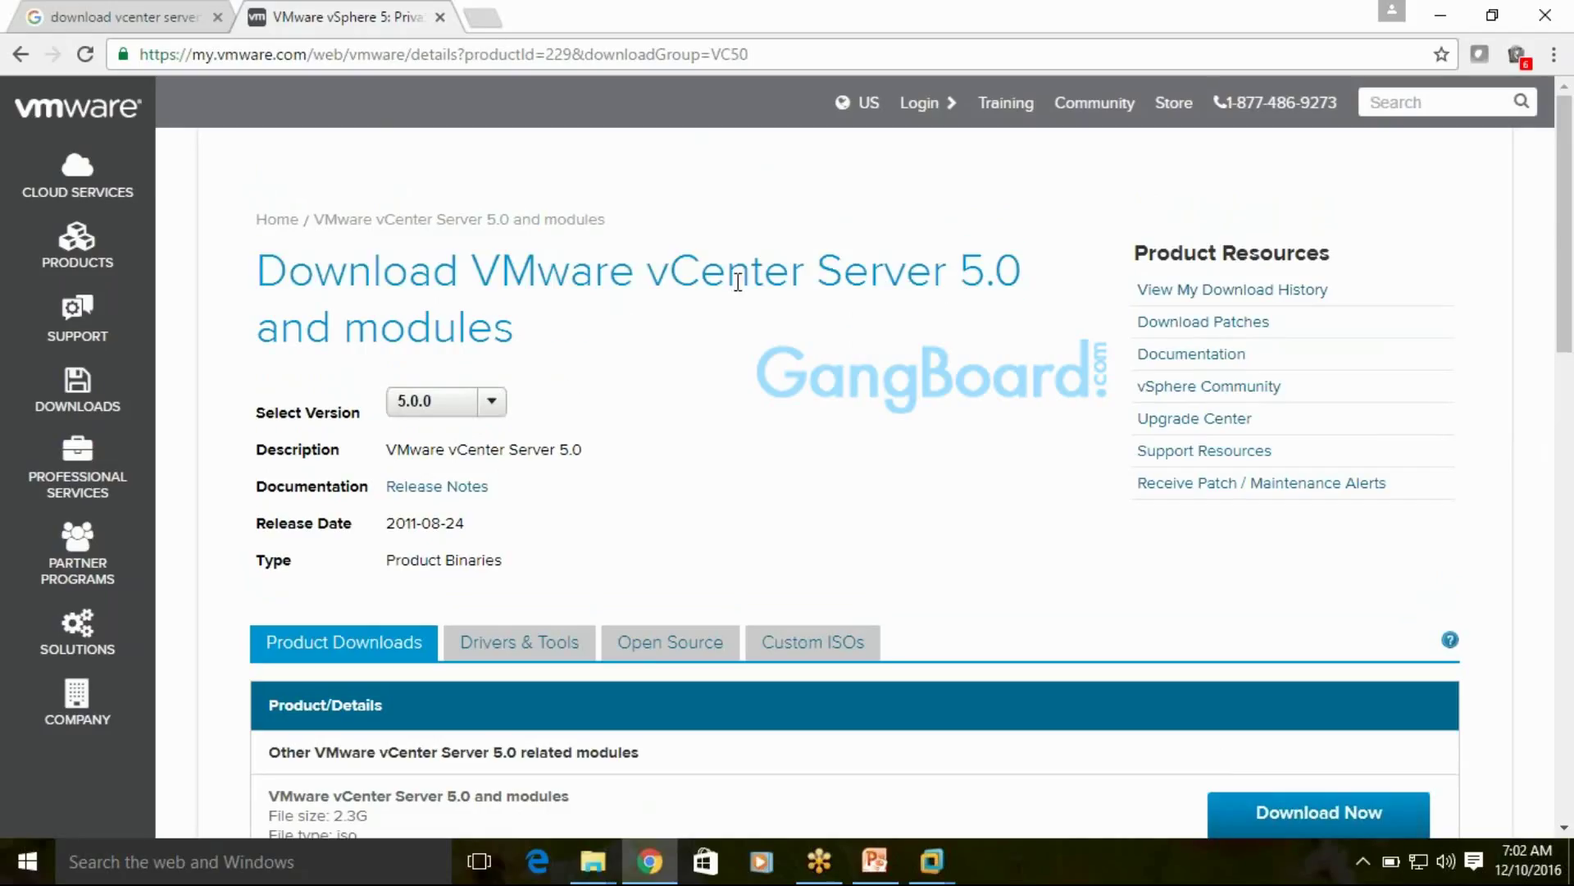
left_click(499, 407)
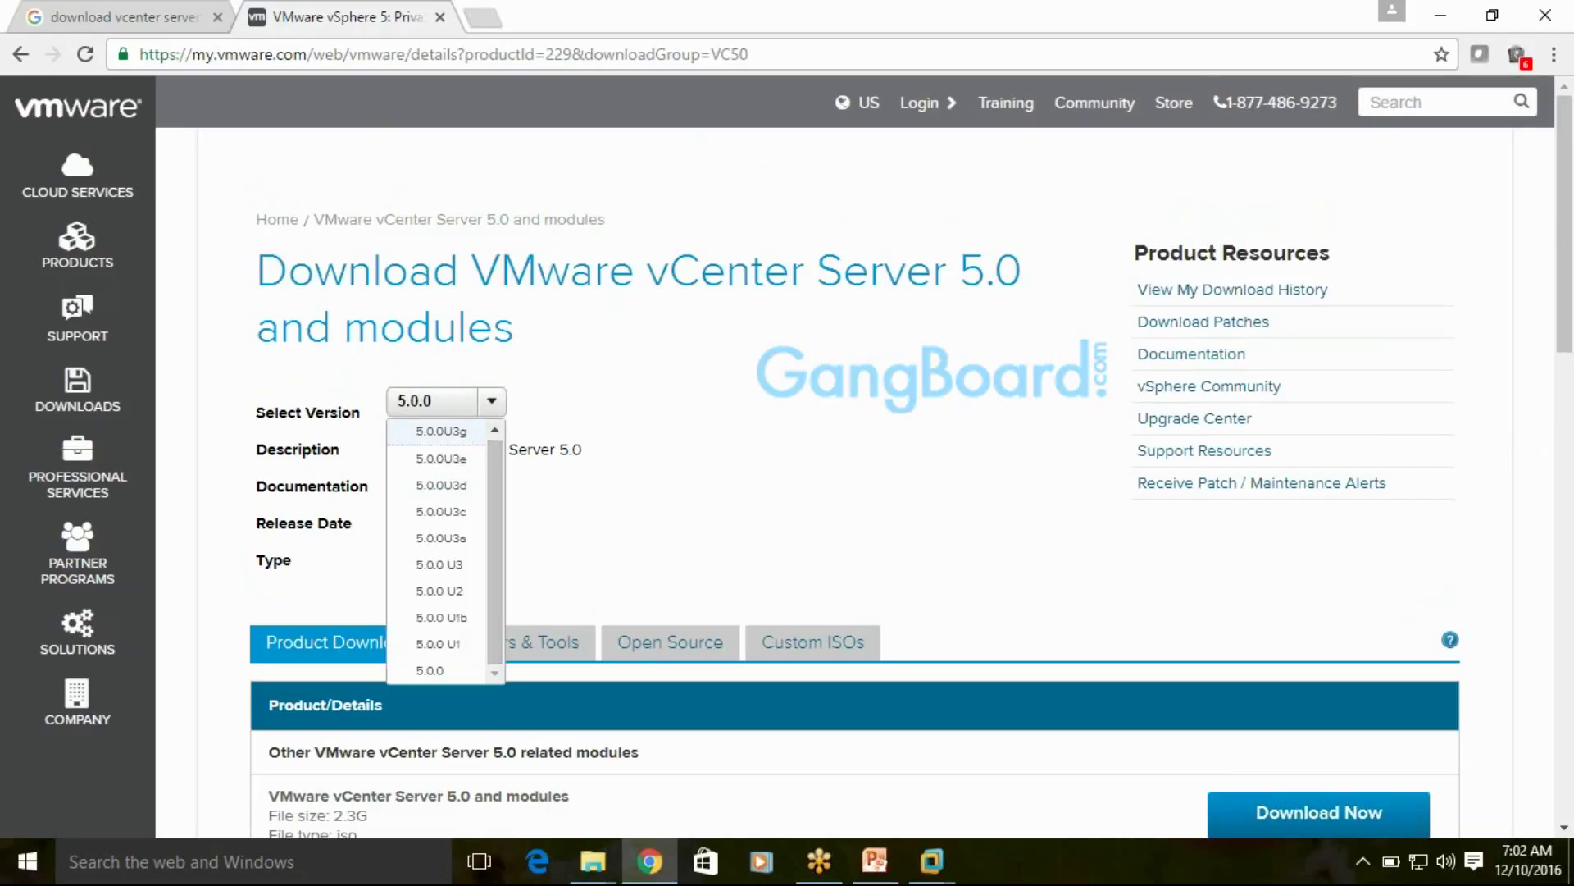
left_click(284, 271)
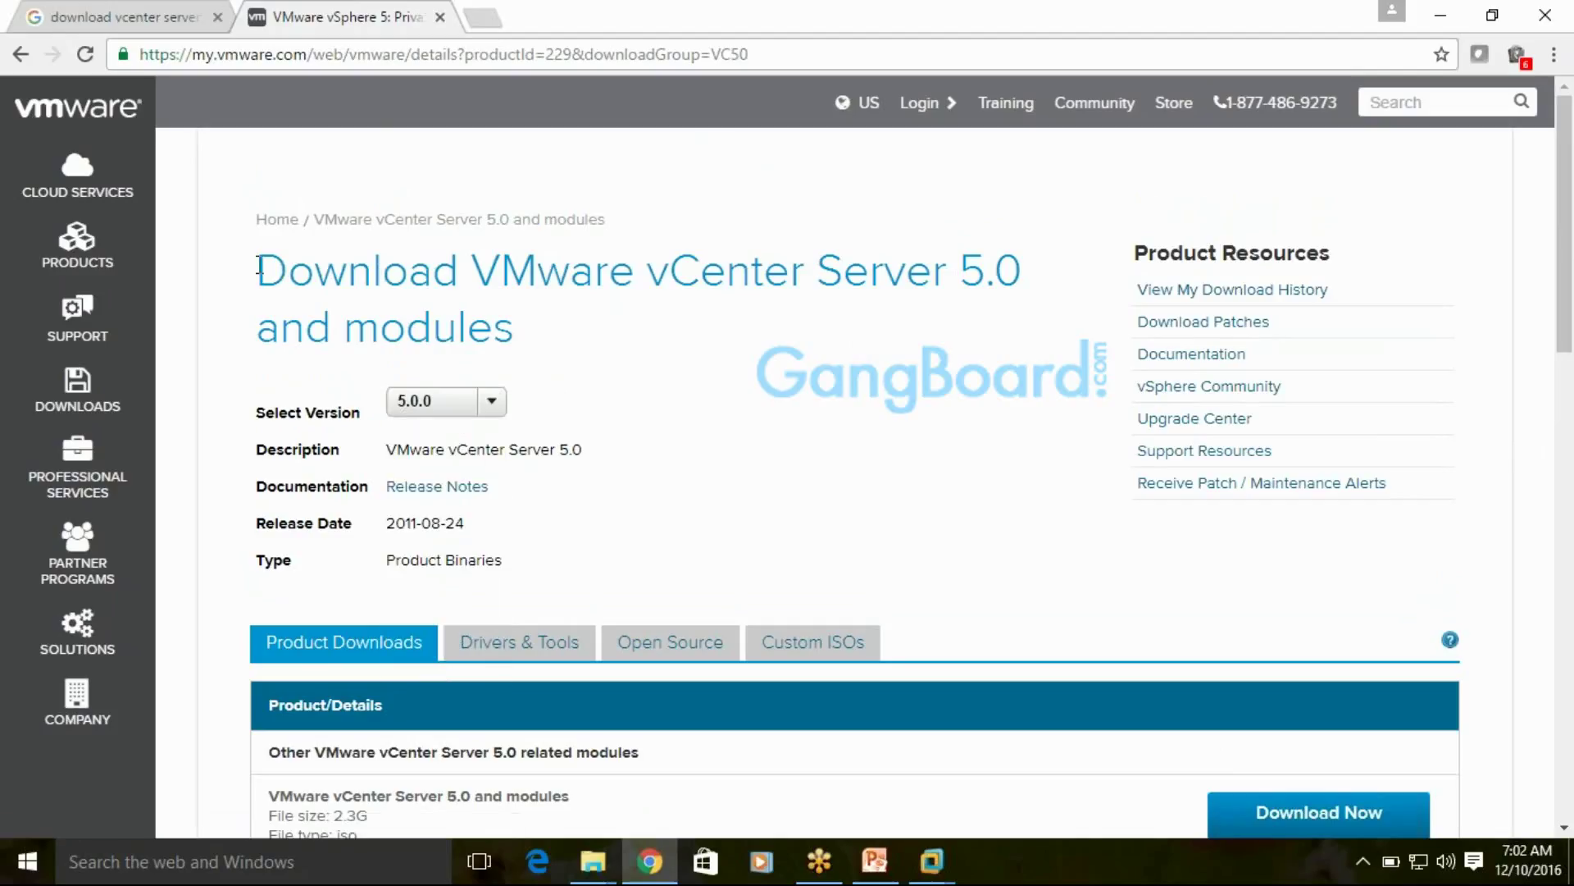
Highlight and clear the vCenter Server 5.0 heading, then scroll down to the Product Downloads list
left_click_drag(258, 264, 847, 320)
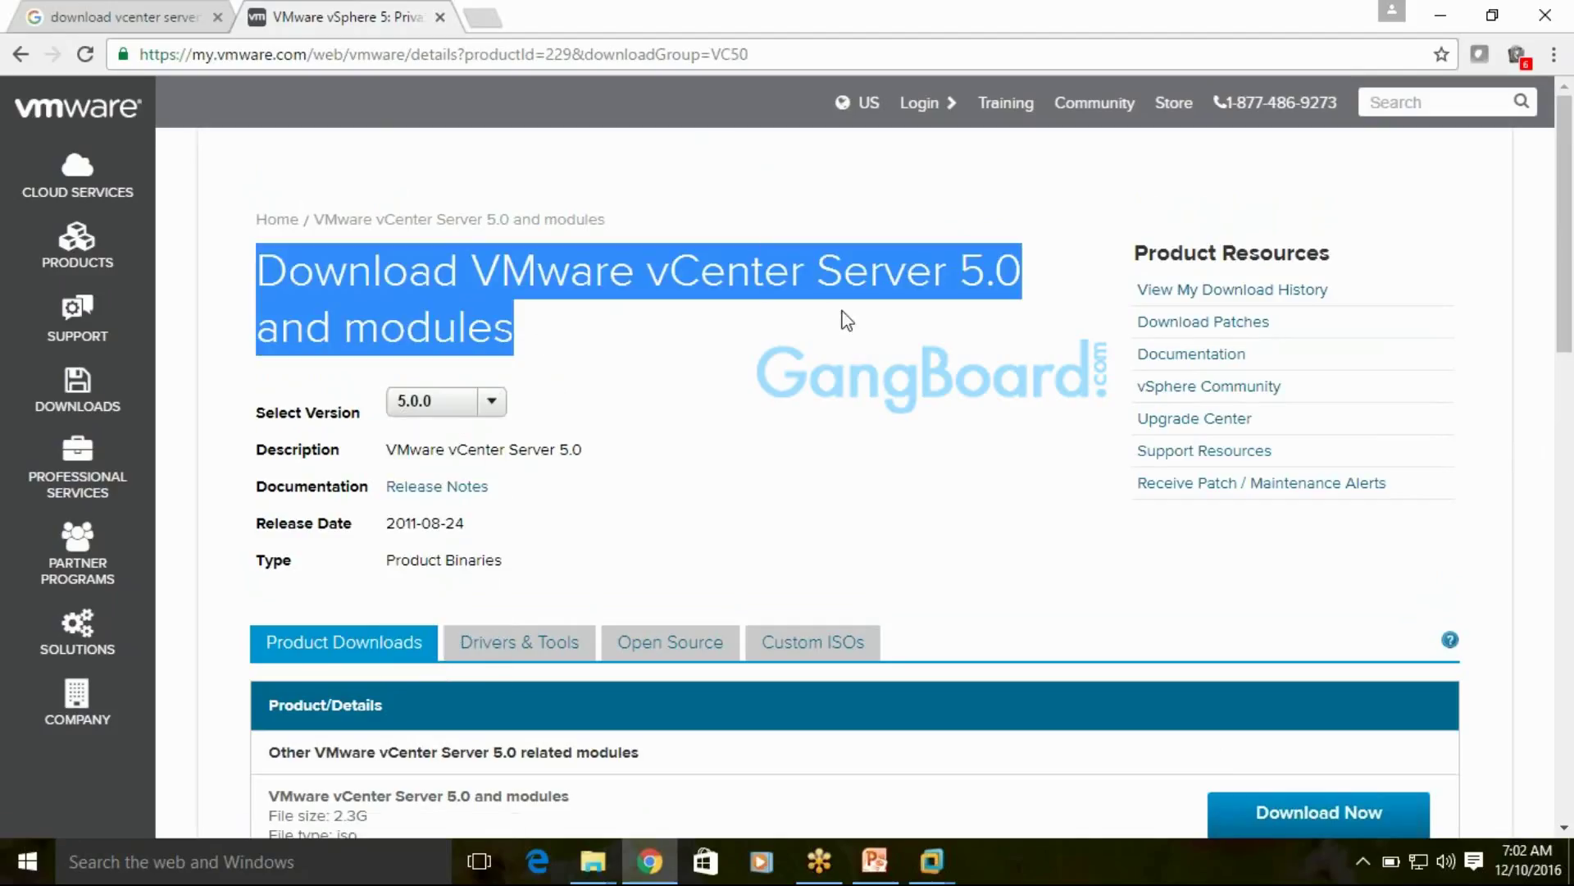
left_click(943, 318)
left_click_drag(260, 269, 517, 336)
left_click(745, 427)
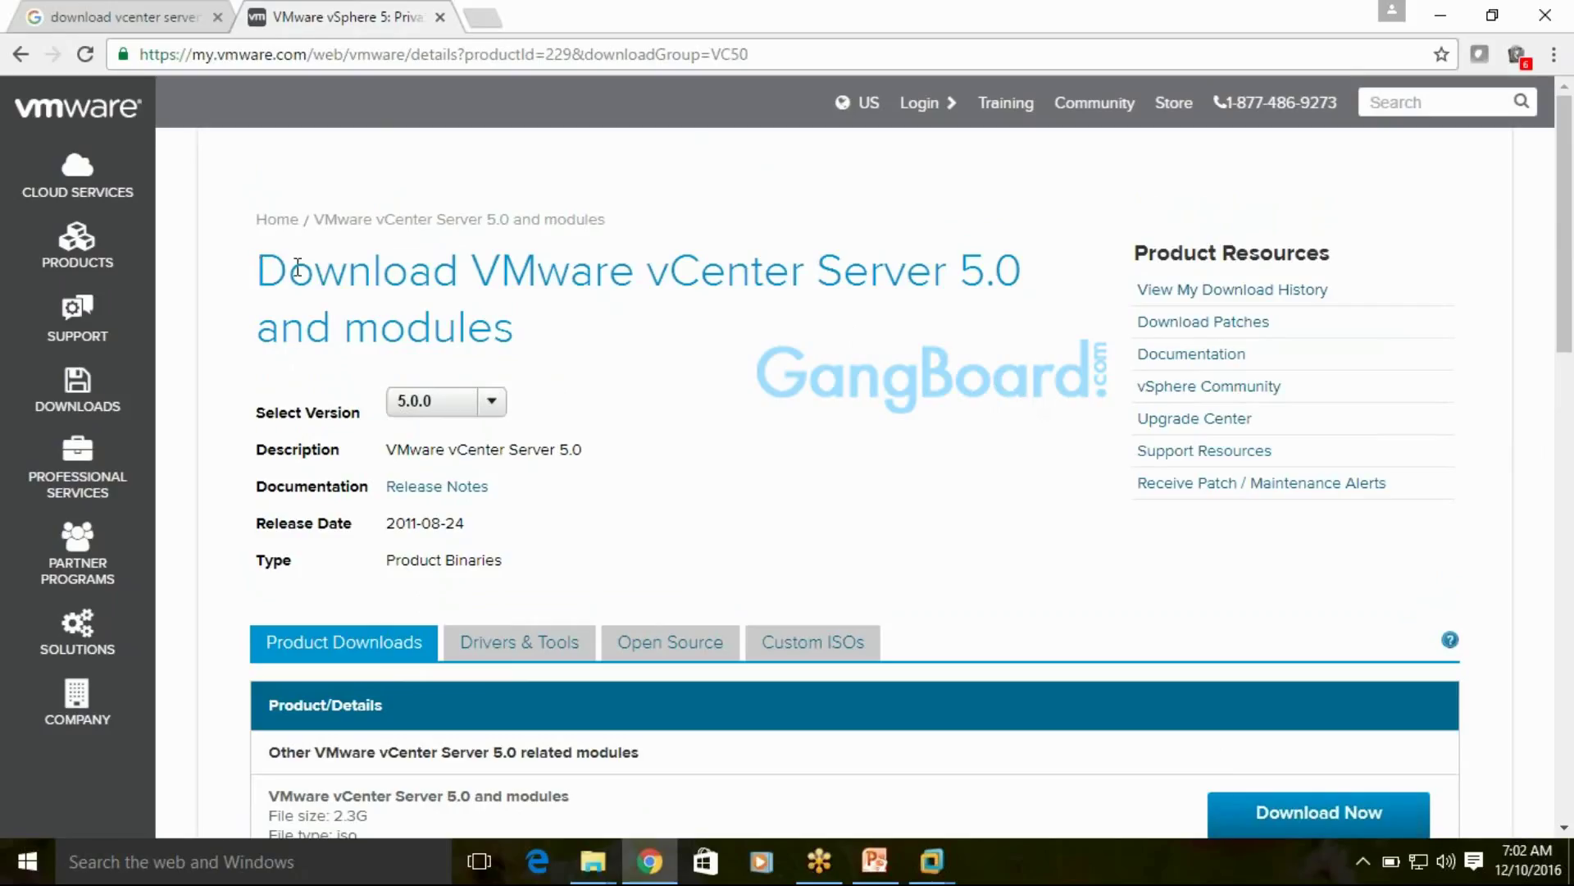
left_click_drag(298, 267, 833, 323)
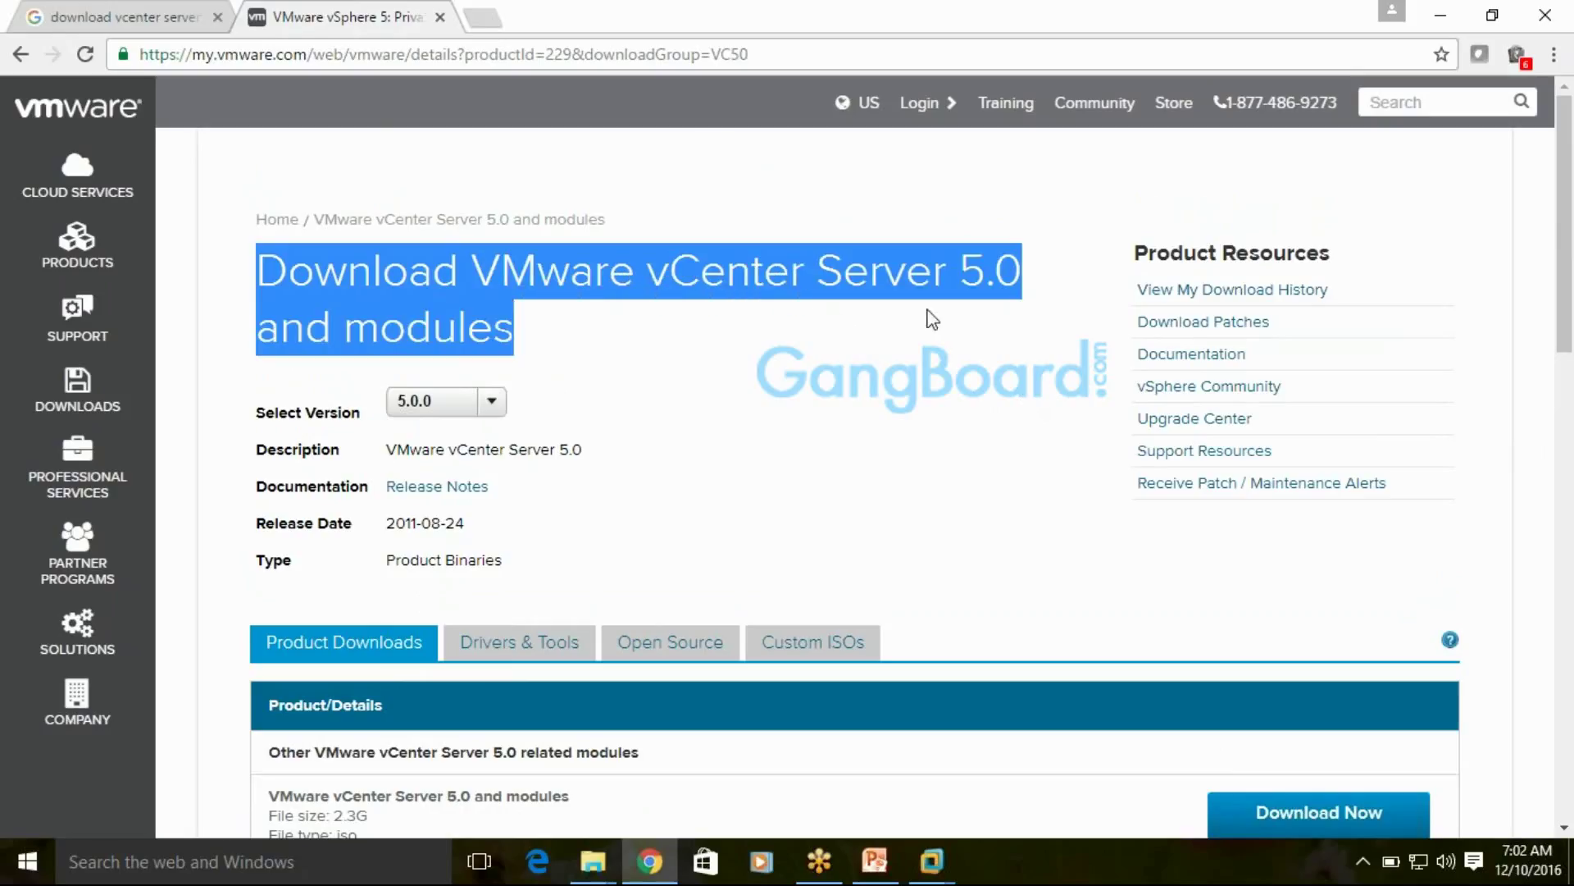
left_click(1028, 280)
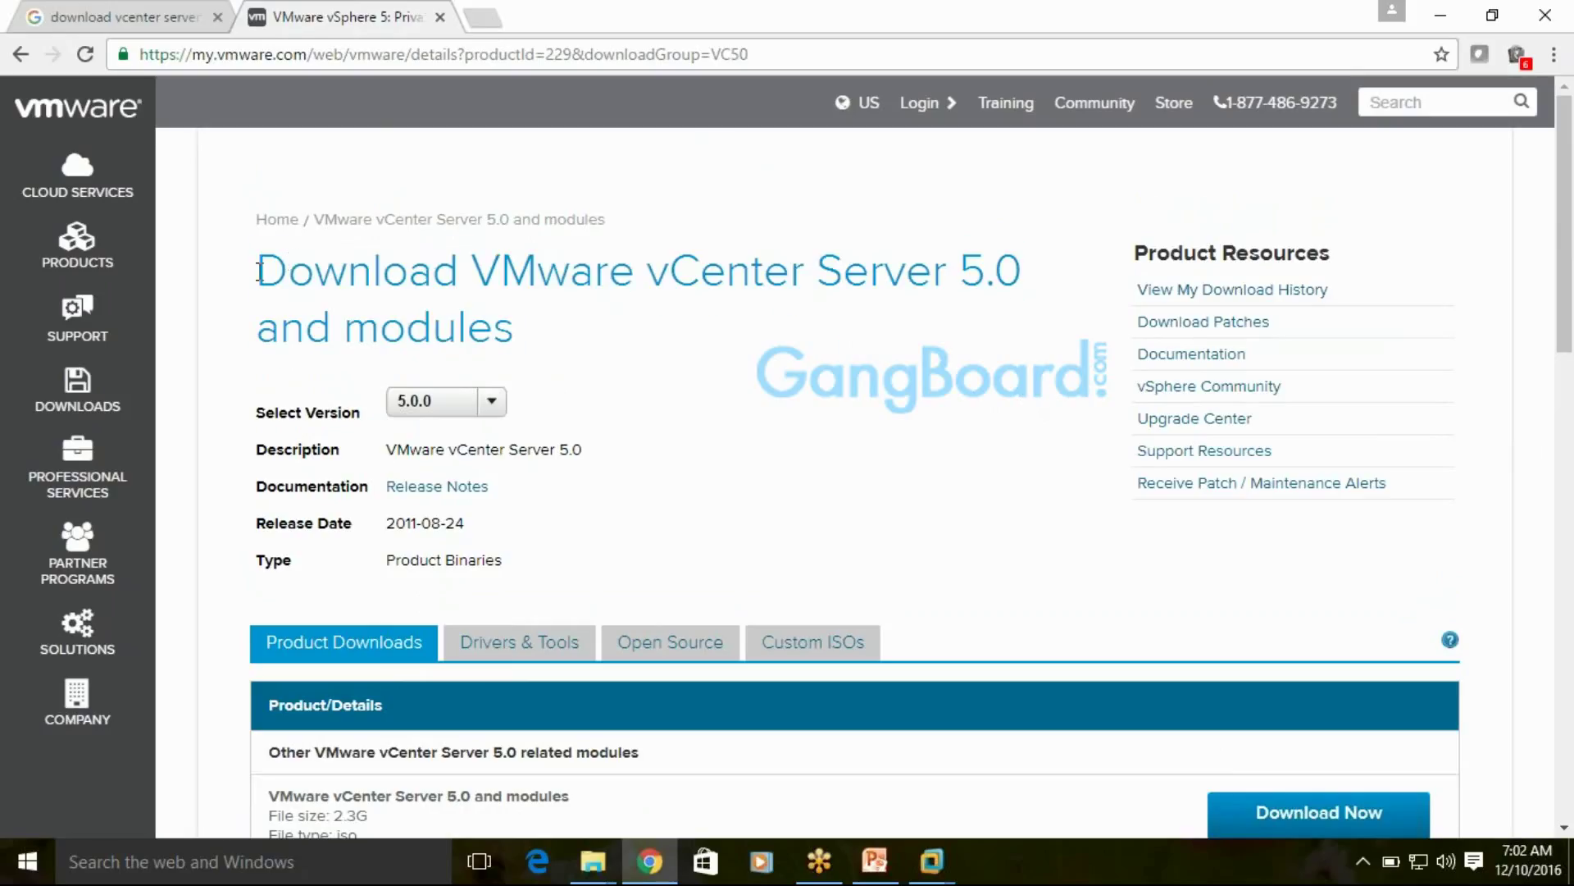
left_click_drag(259, 270, 1079, 312)
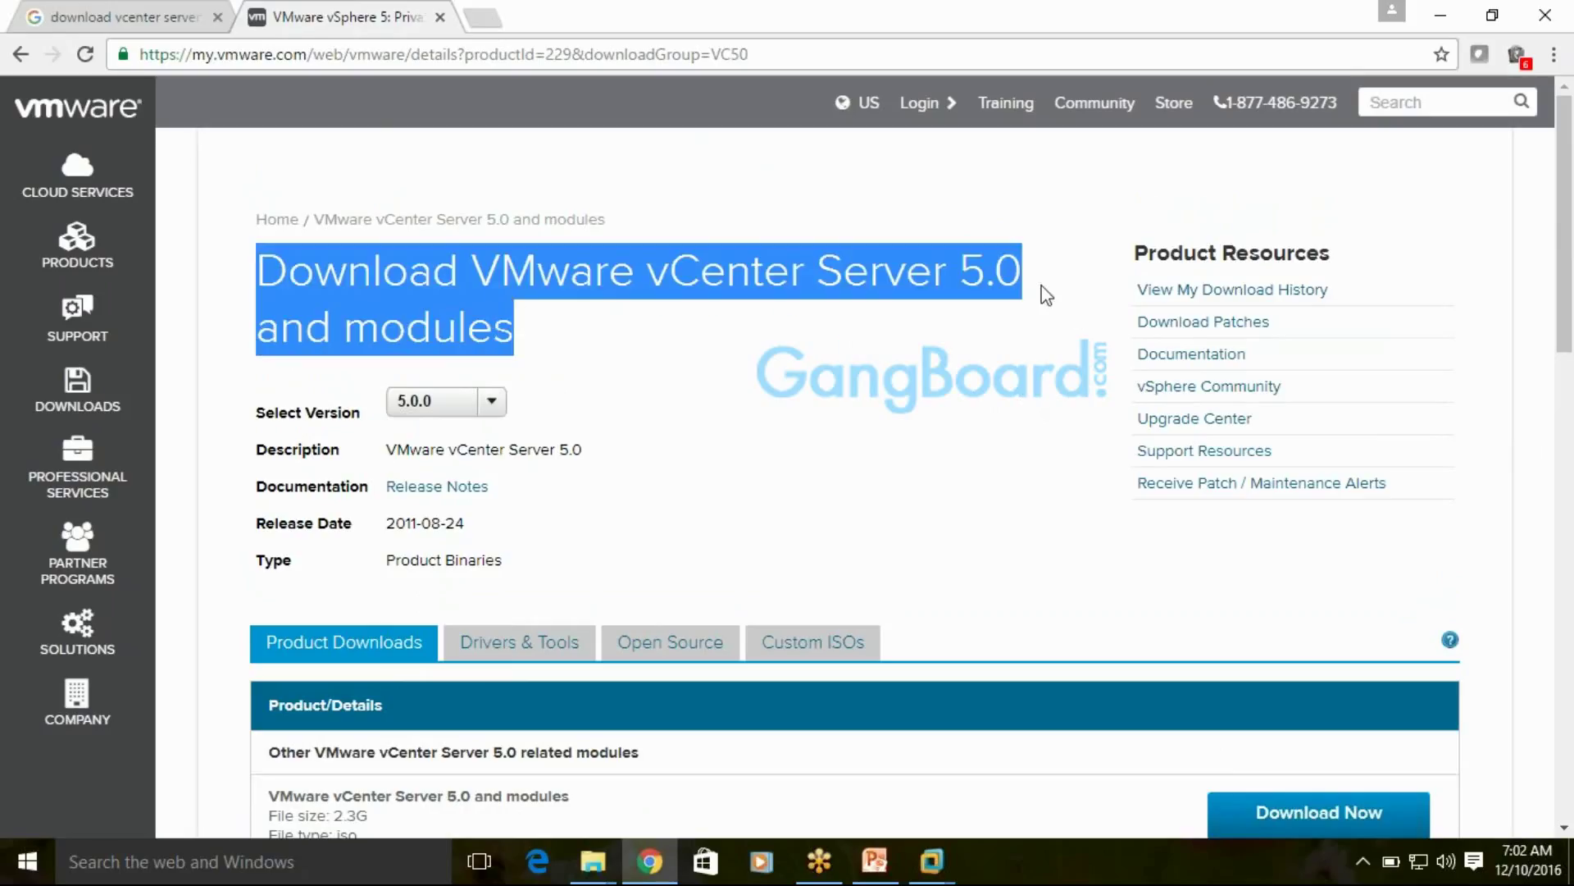
left_click(1047, 295)
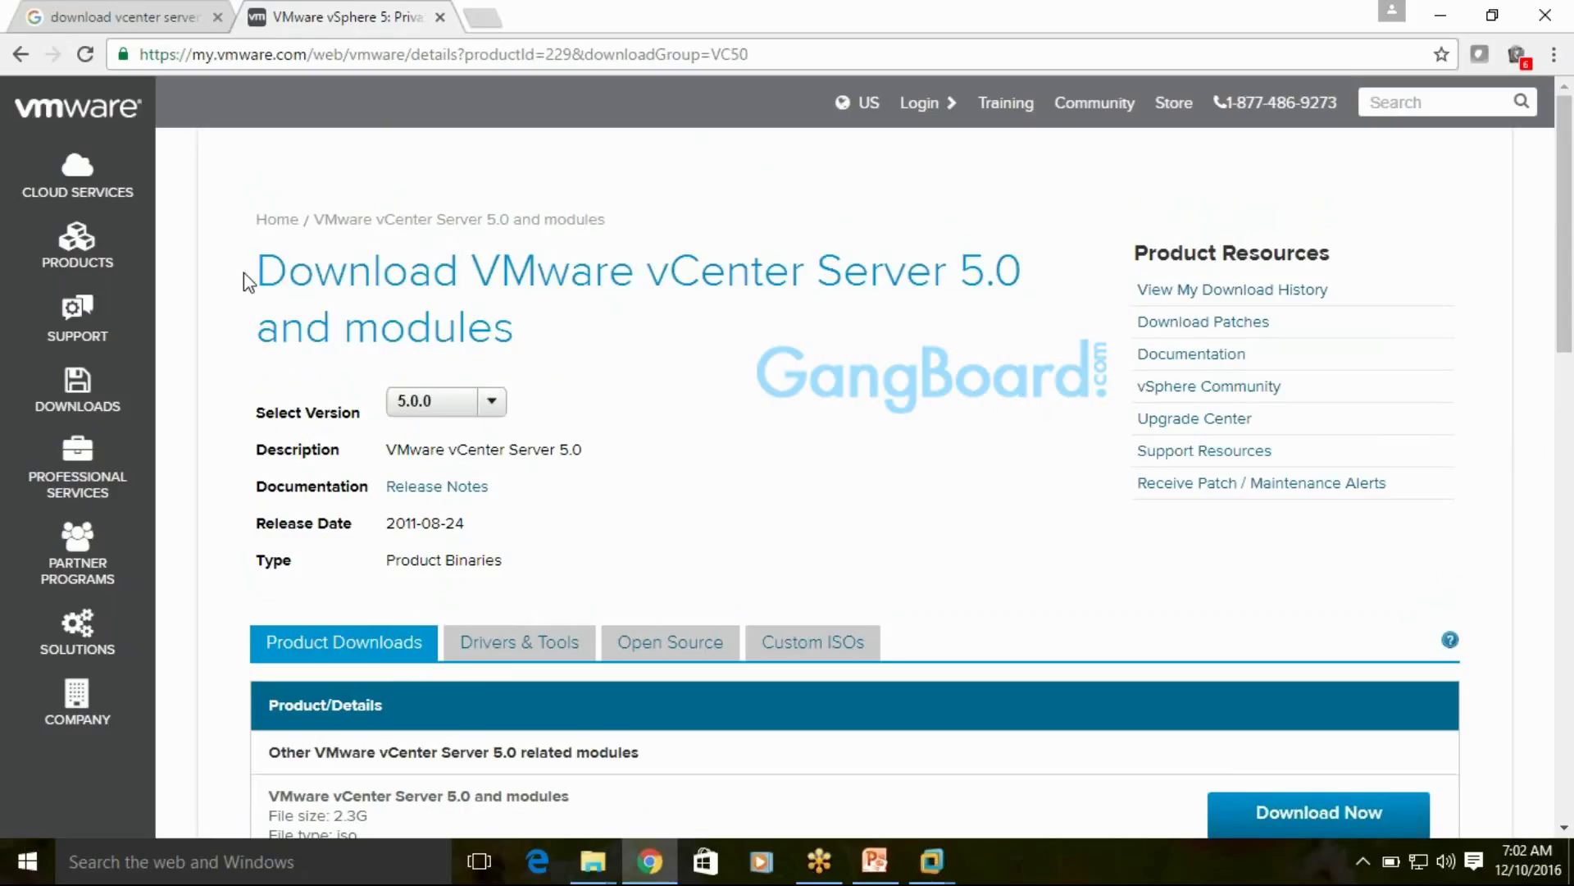
left_click_drag(259, 270, 517, 326)
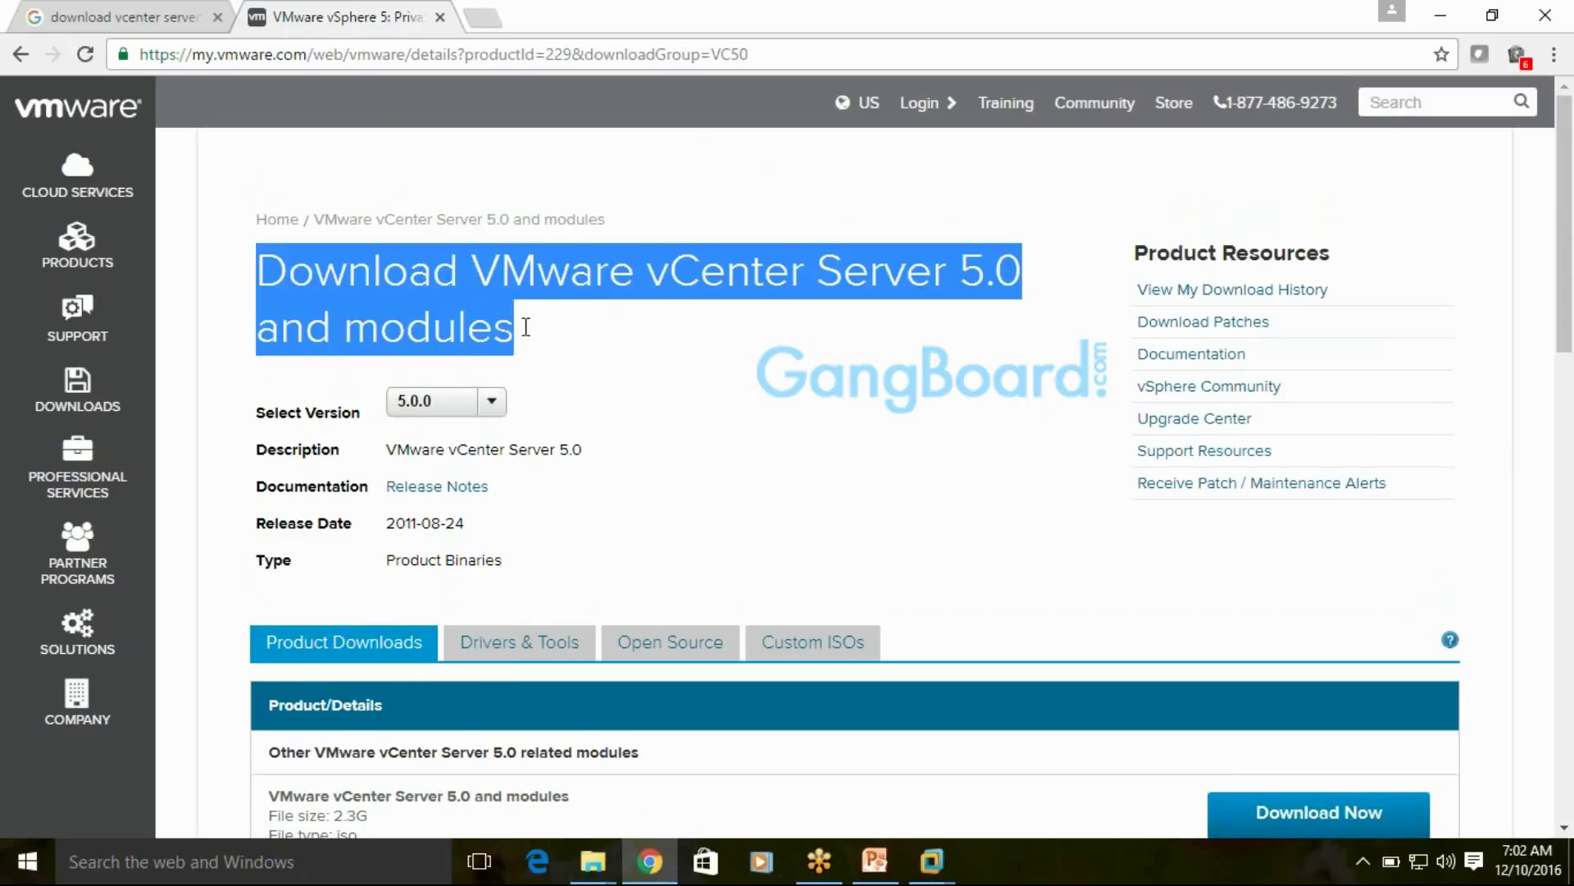
left_click(653, 344)
scroll(1021, 392, "down", 2)
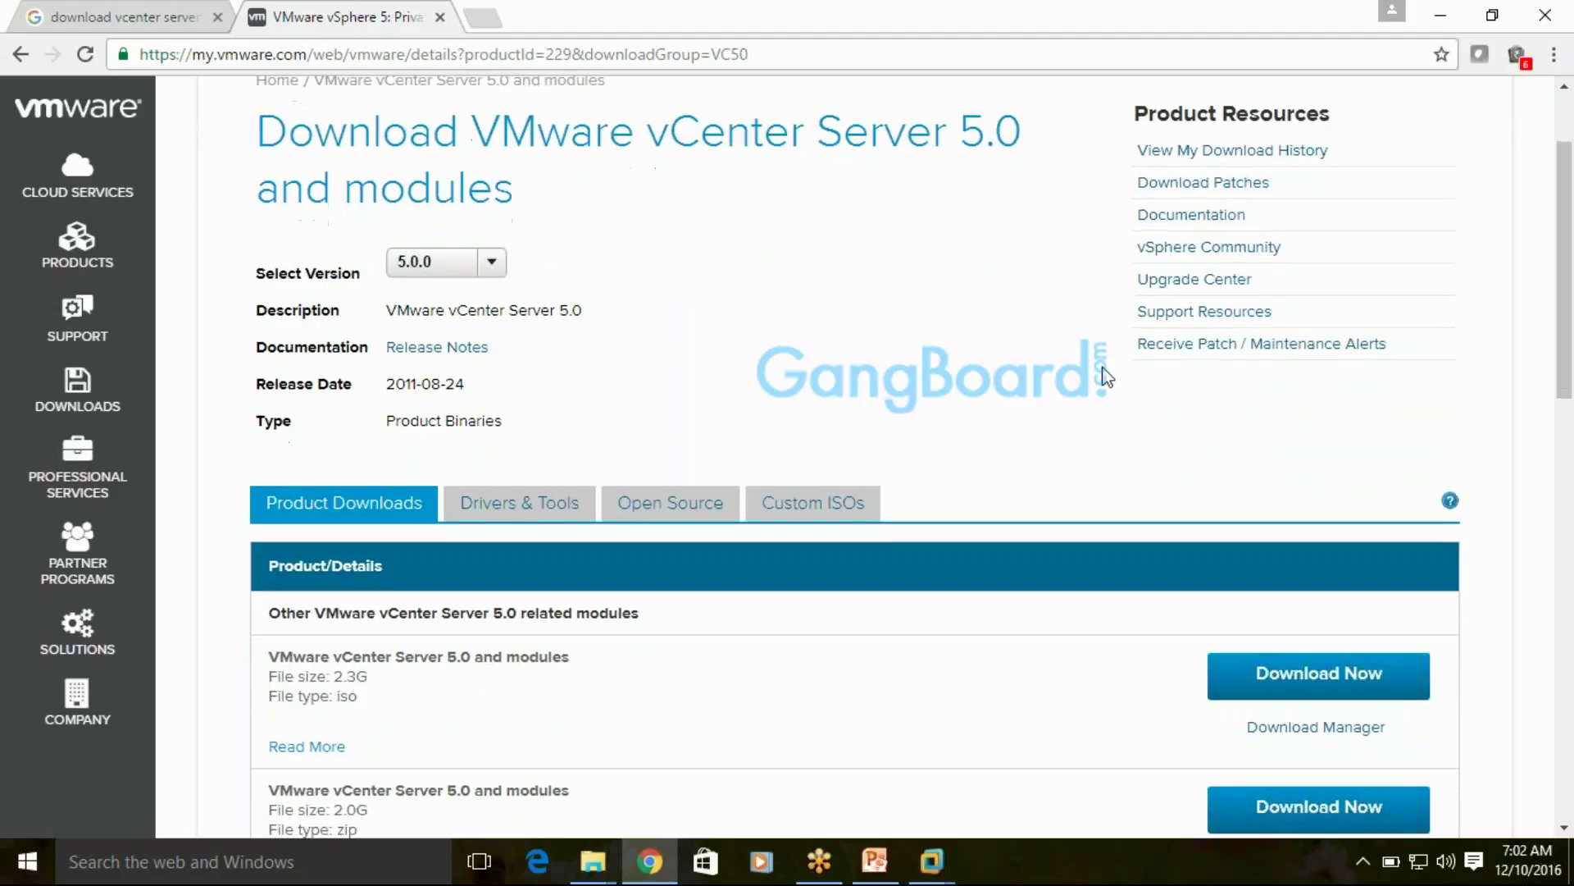
scroll(1107, 378, "down", 1)
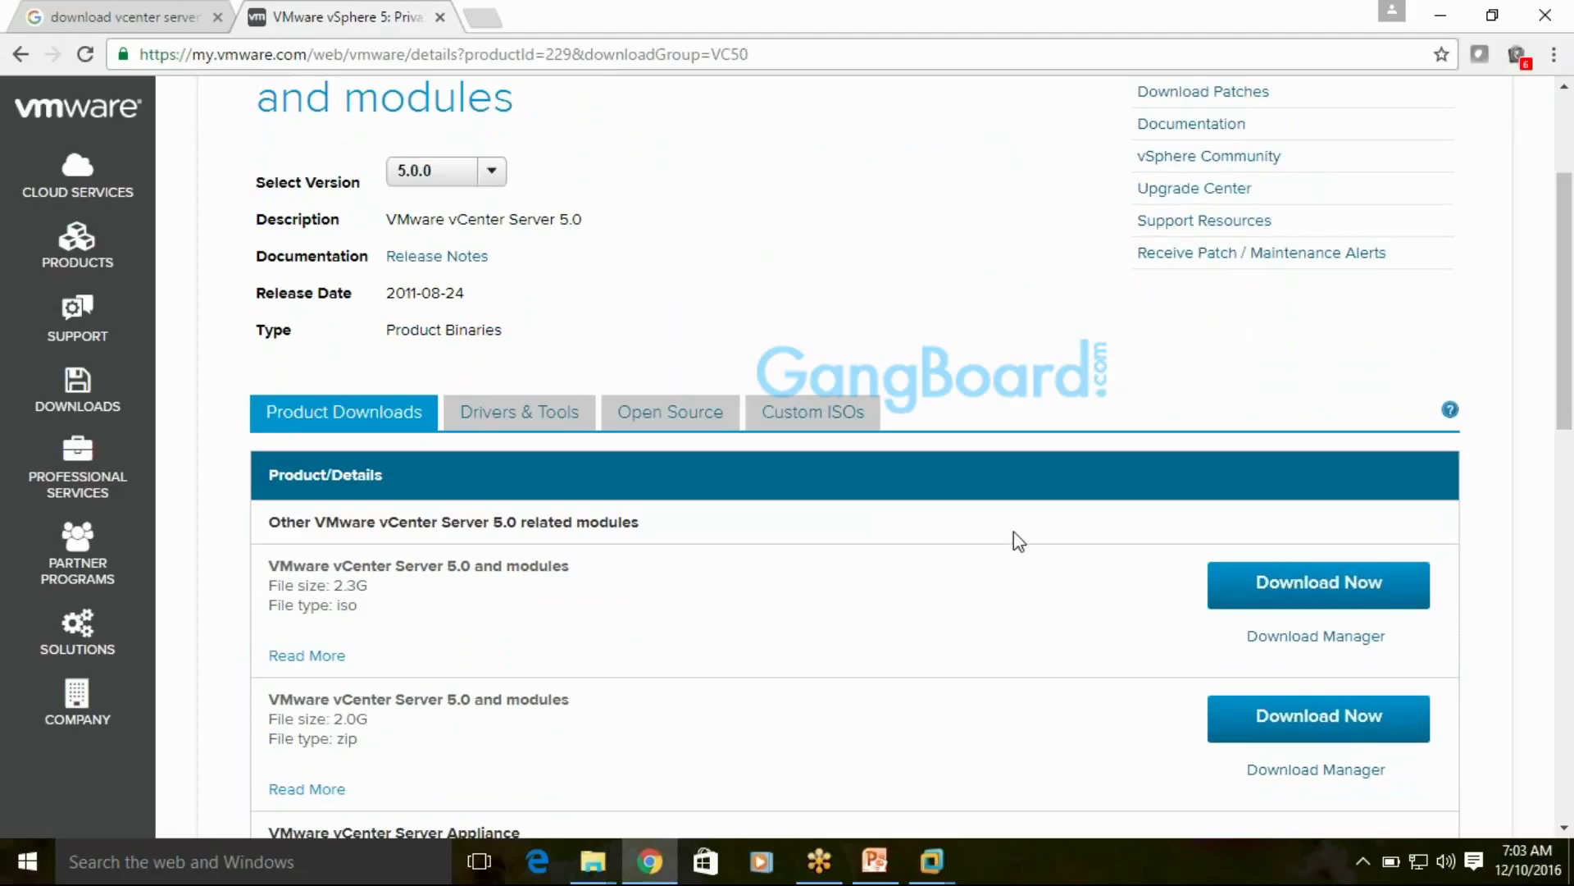
View the Workstation Home page and ESXihost2 console, then minimize Workstation to the desktop
mouse_move(933, 861)
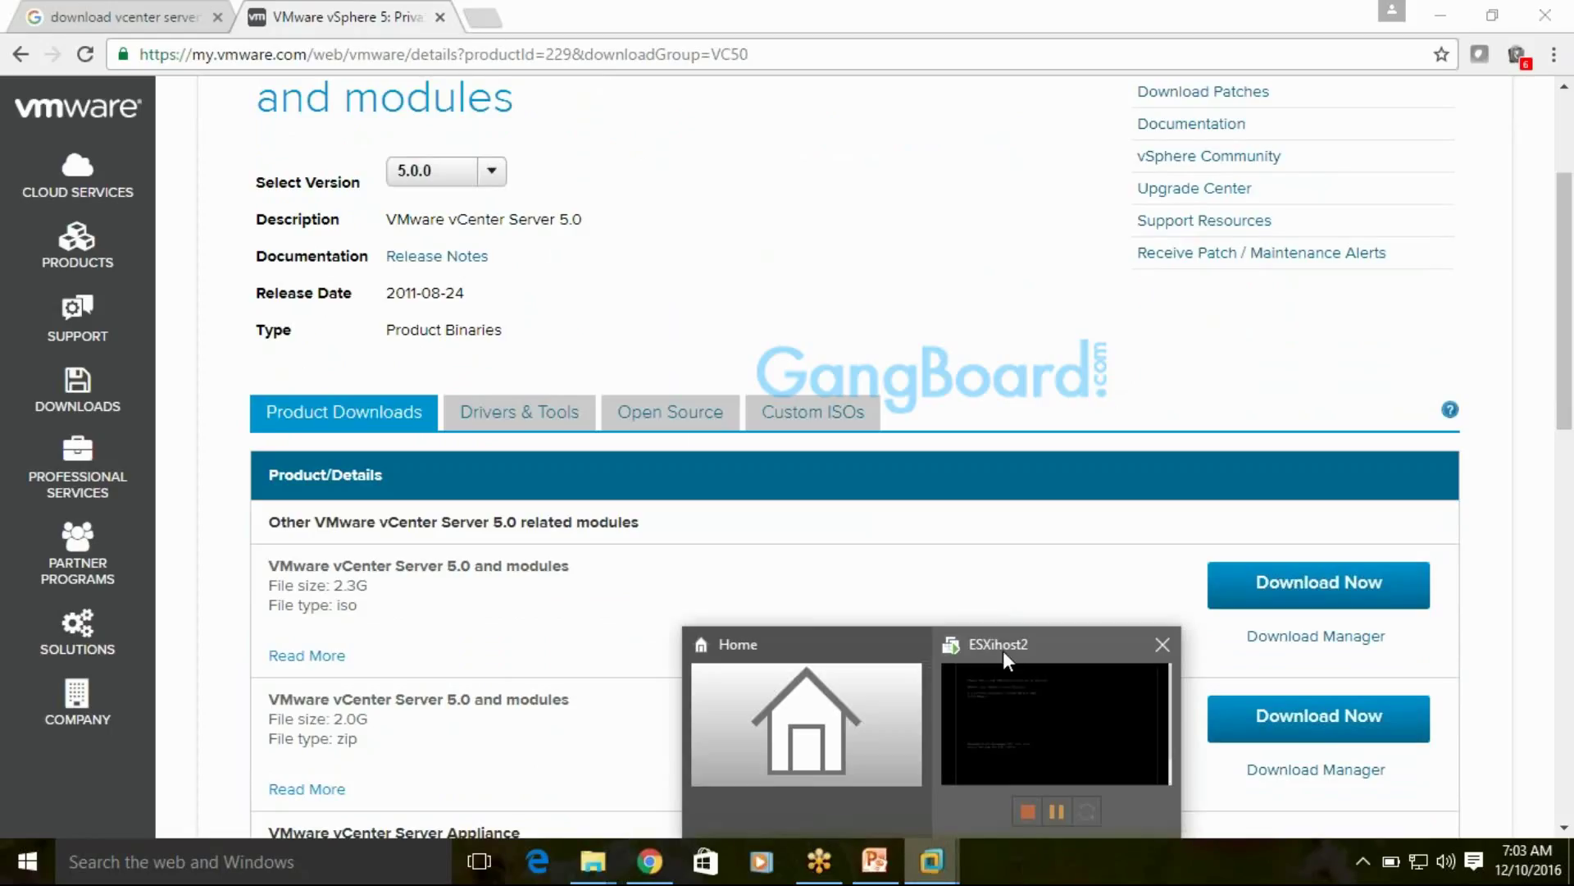
mouse_move(1002, 651)
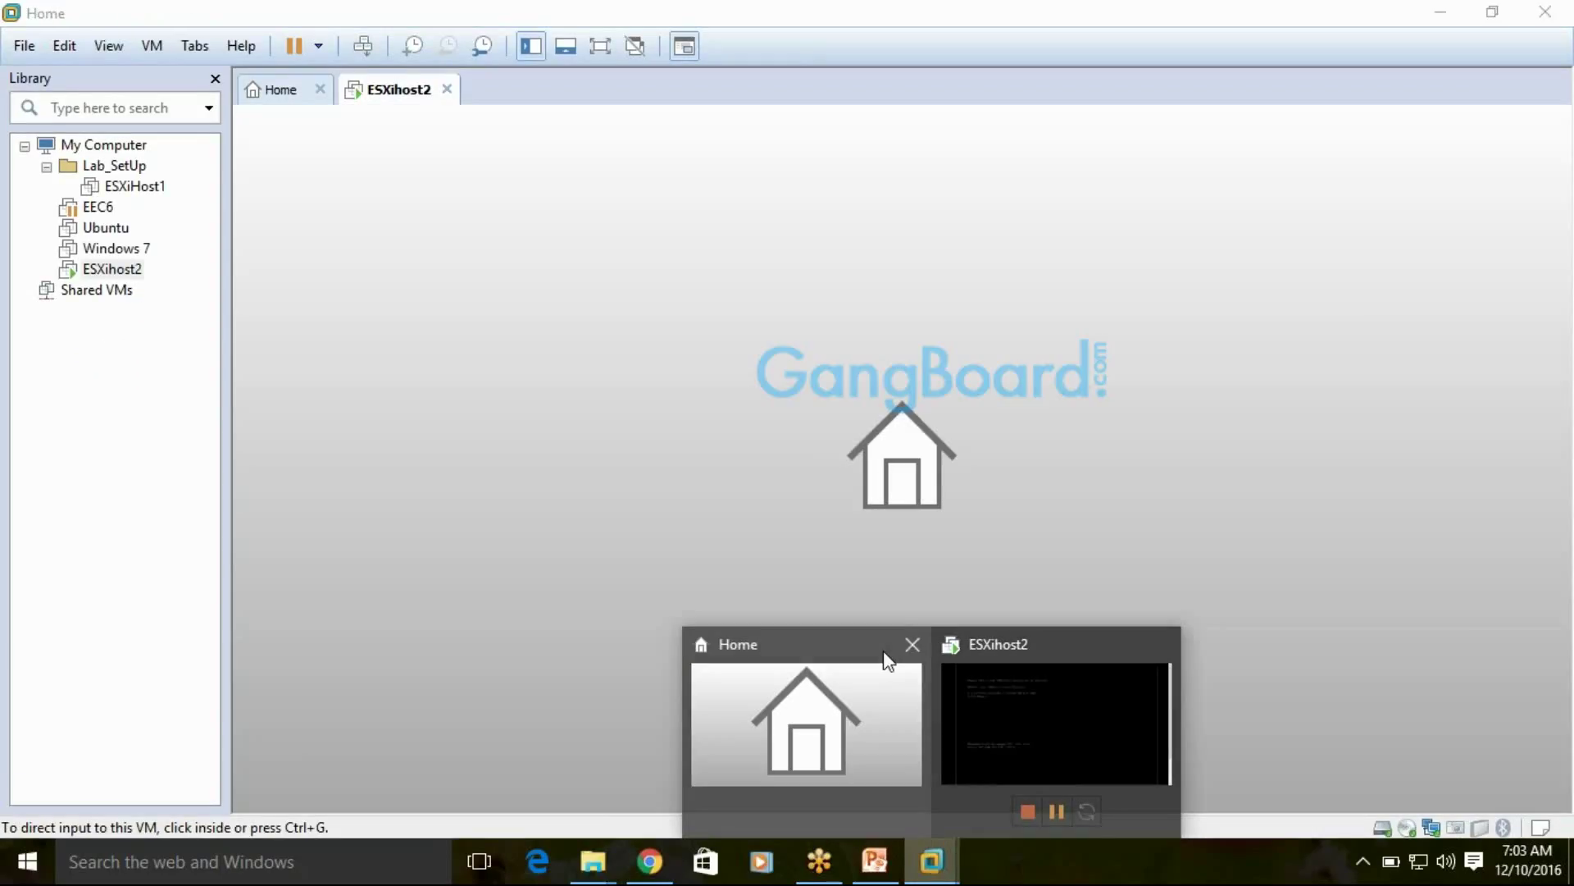
left_click(882, 653)
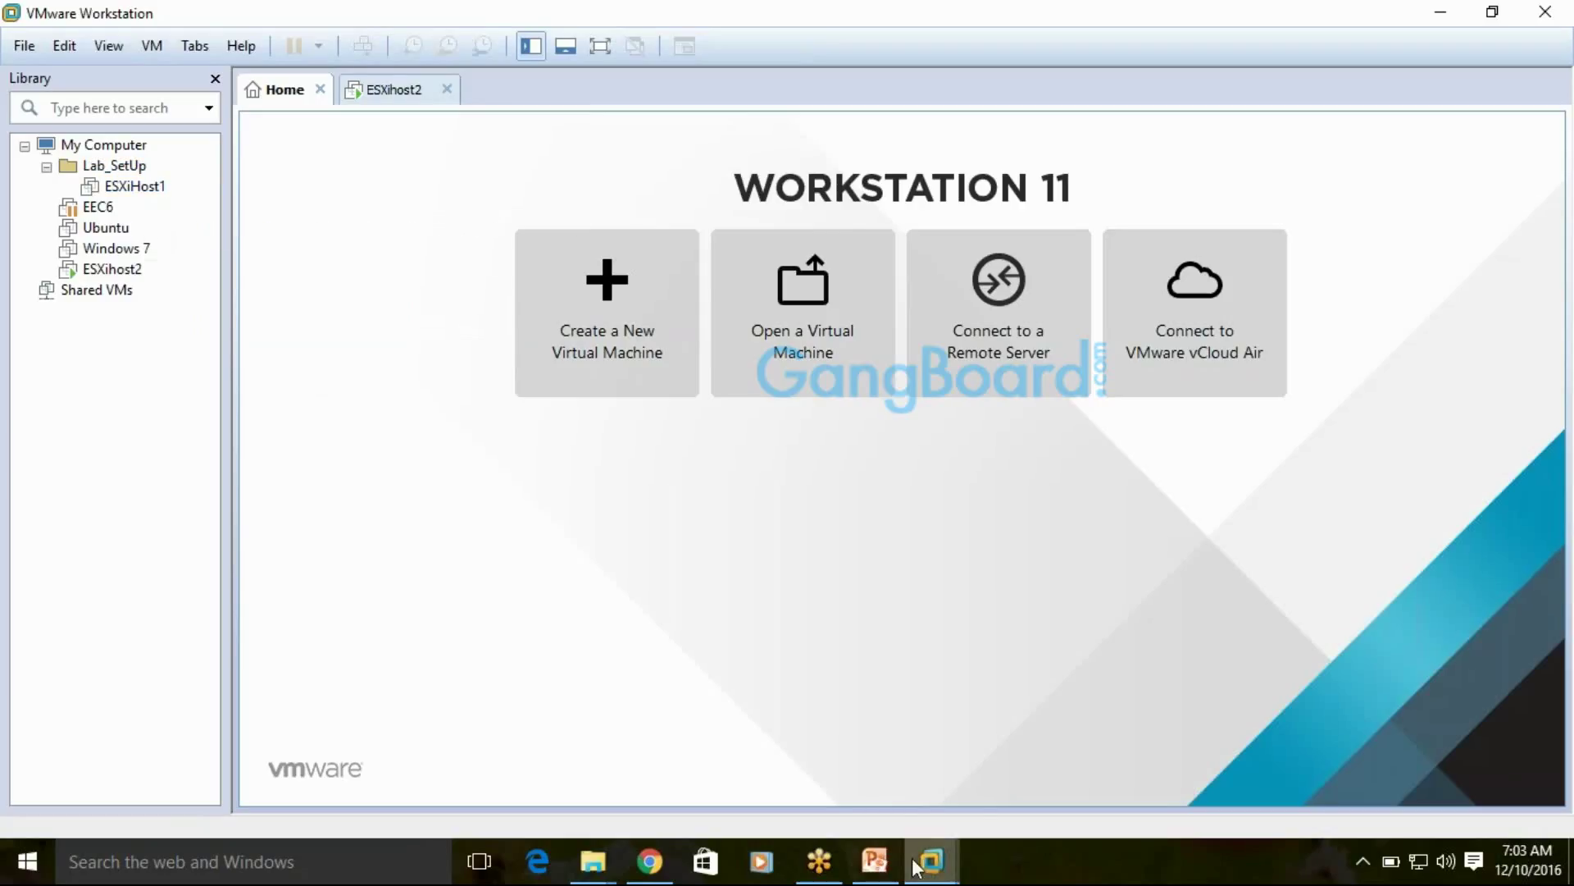
mouse_move(931, 861)
left_click(1006, 658)
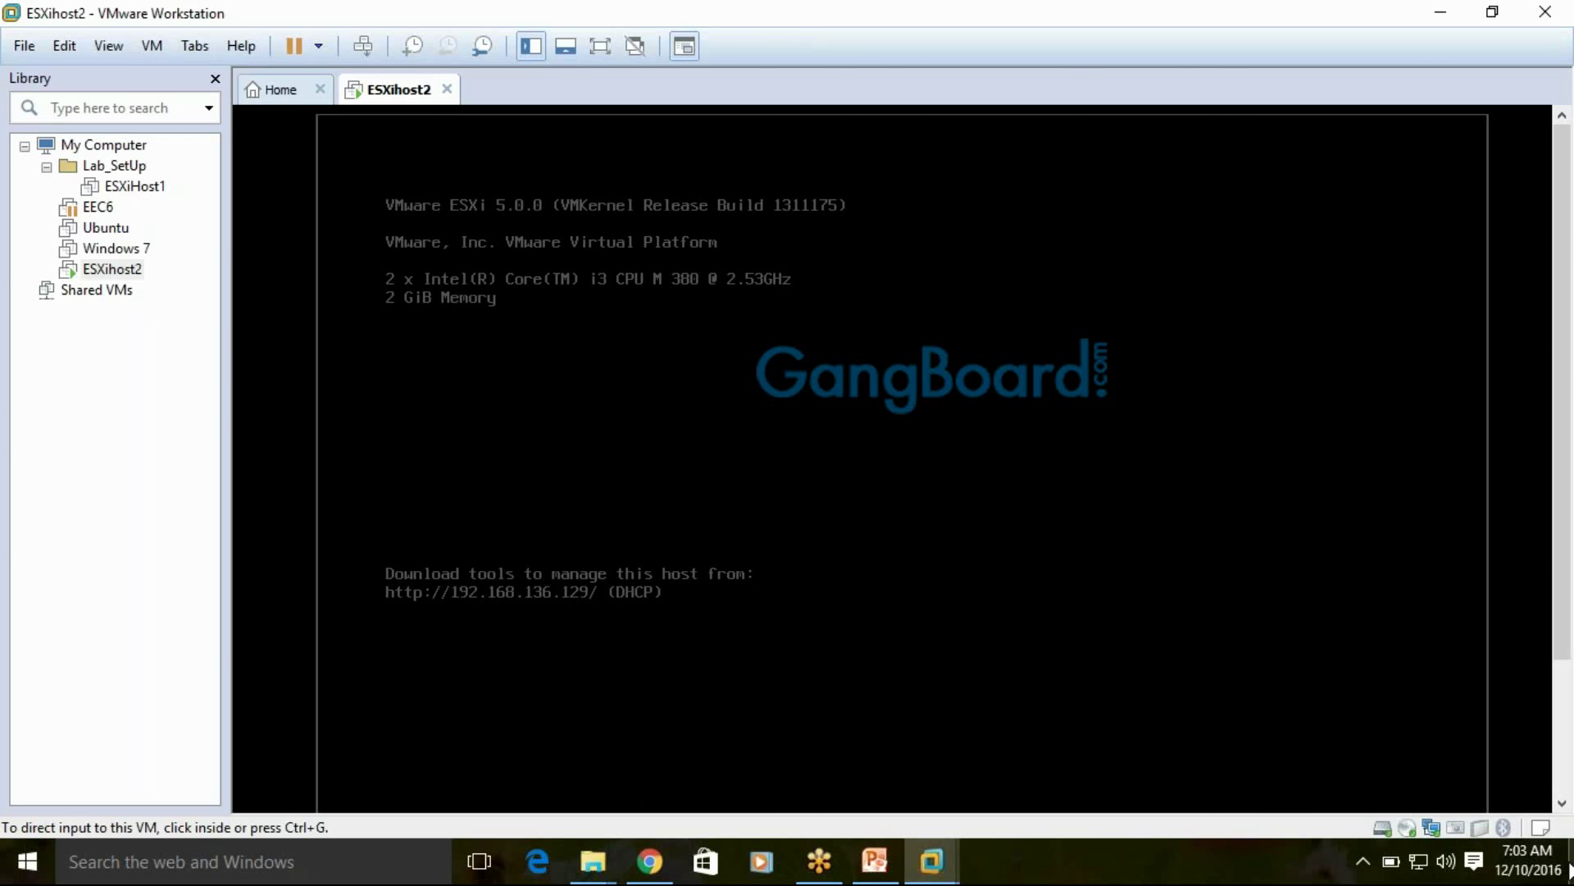
left_click(1570, 869)
left_click(1570, 870)
left_click(1570, 869)
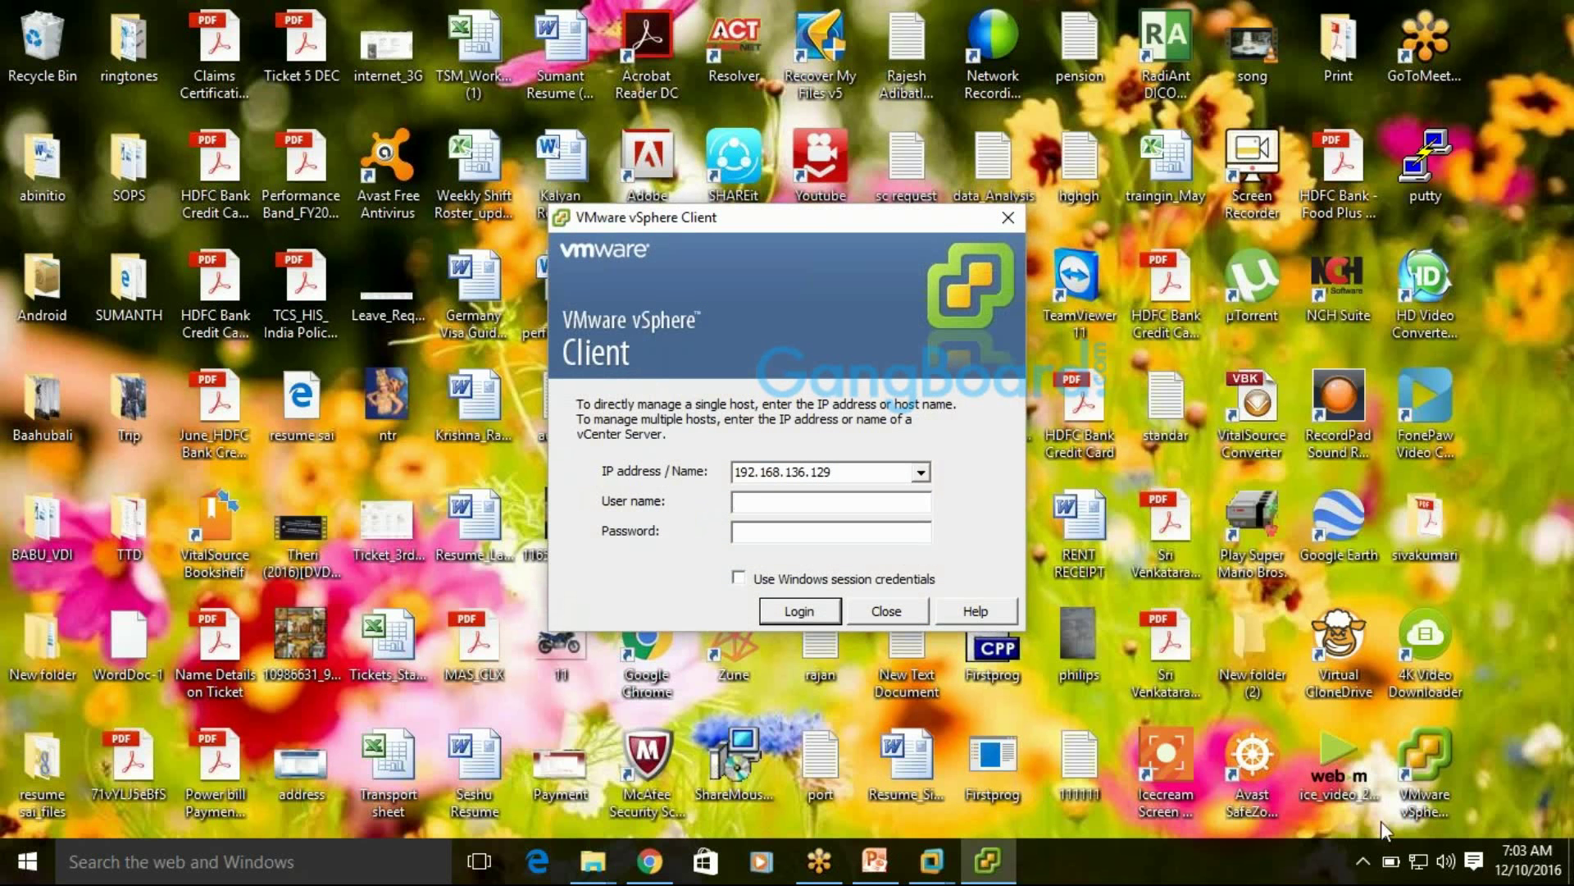
Log in to 192.168.136.129 as root with the password and ignore the certificate warning
left_click_drag(804, 219, 931, 175)
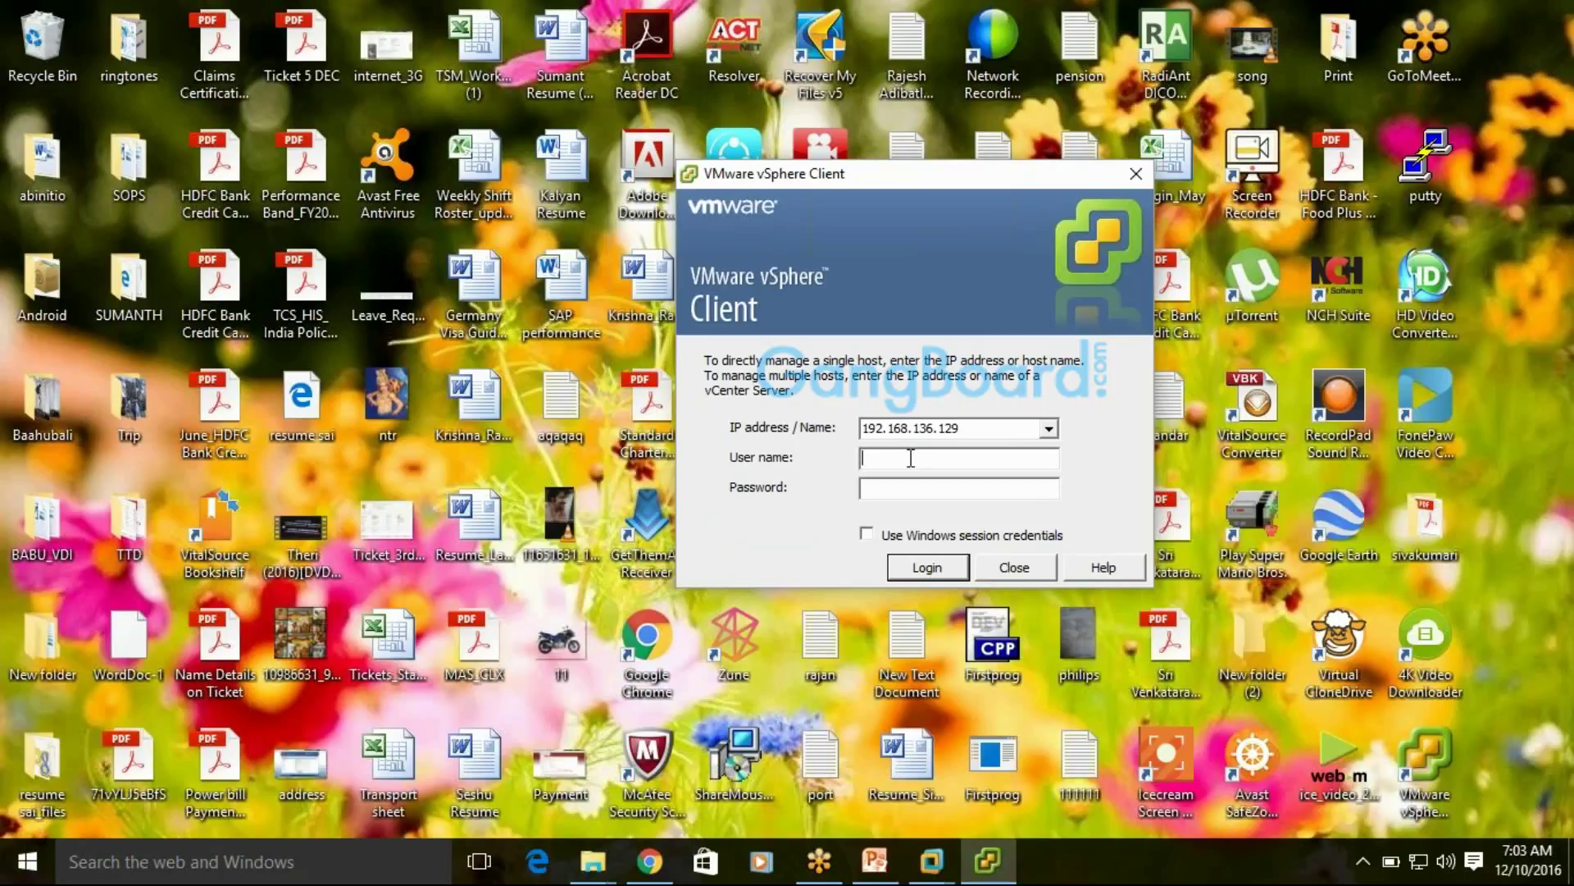
type("root")
key("Tab")
type("*******")
key("Return")
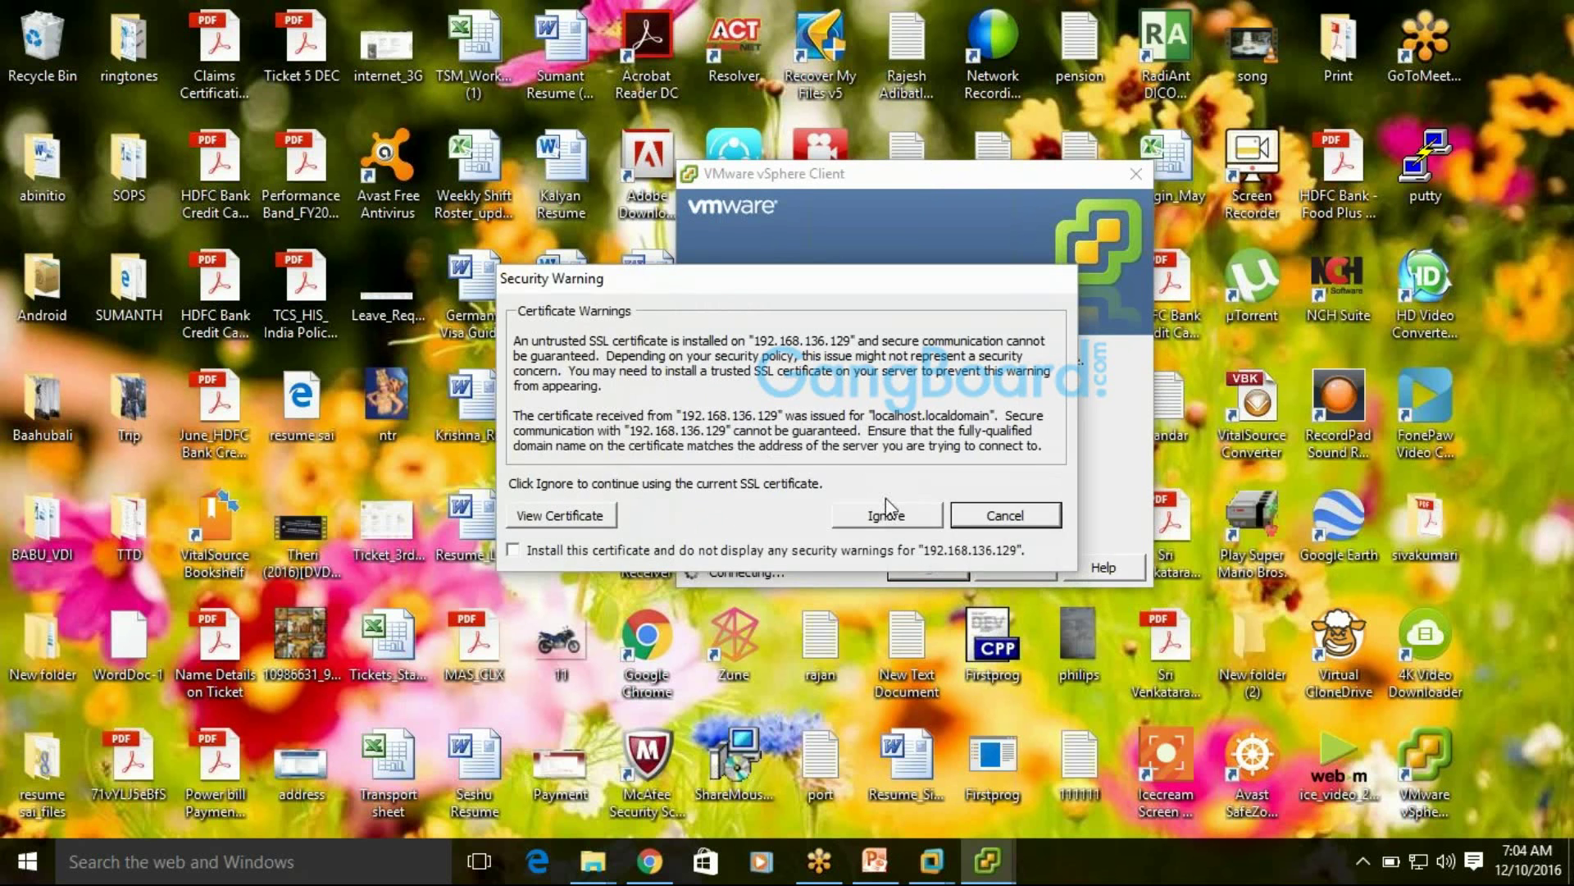
left_click(887, 502)
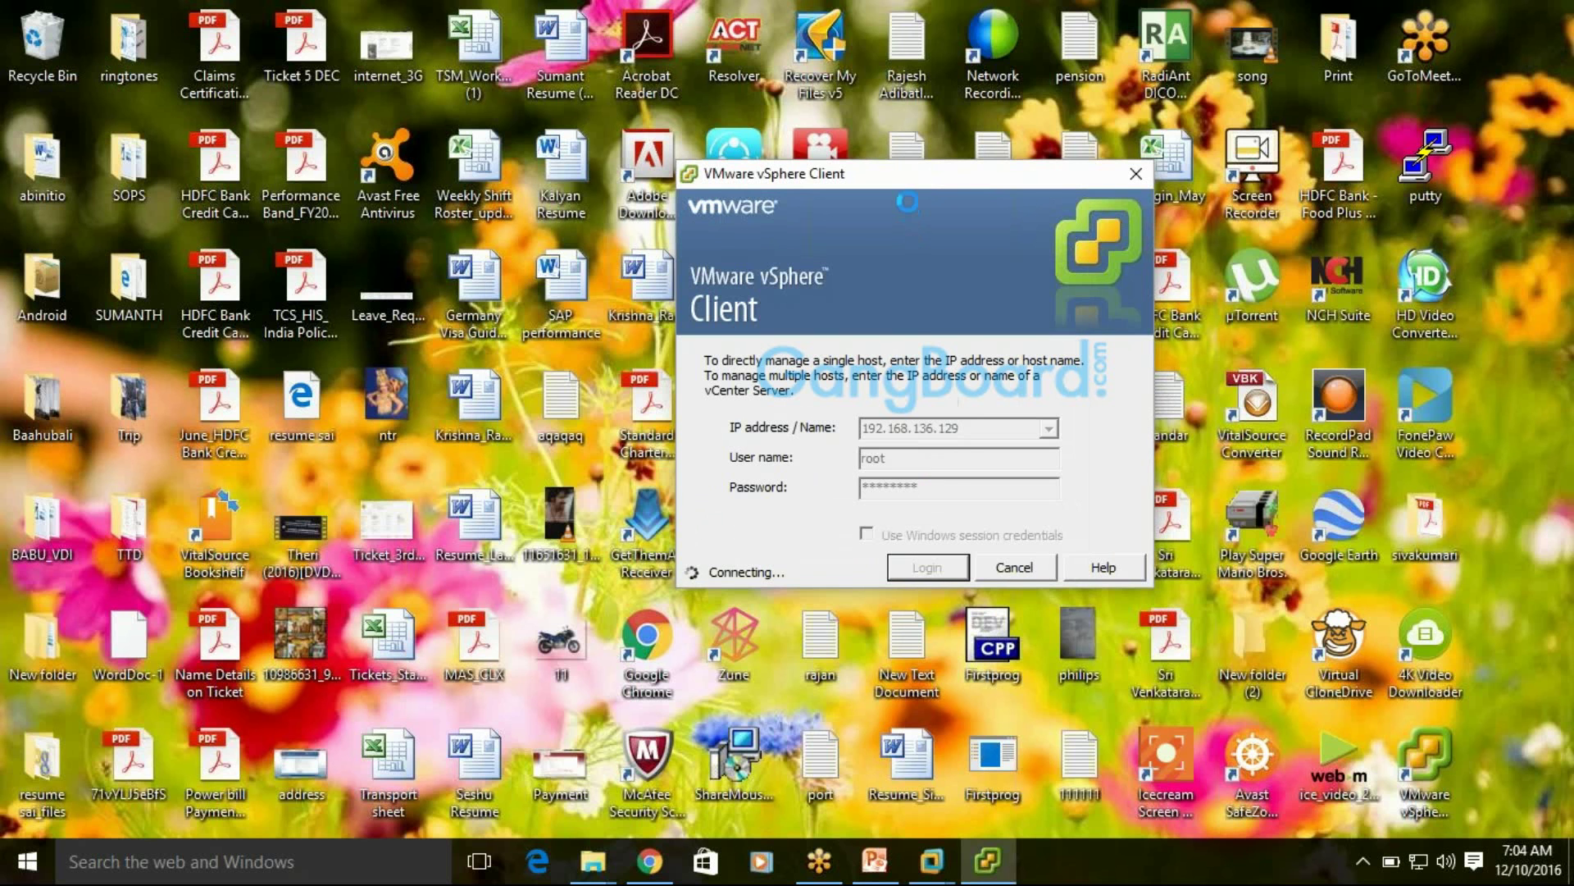
Dismiss the evaluation licence notice and expand host 192.168.136.129 to list its virtual machines
left_click(648, 863)
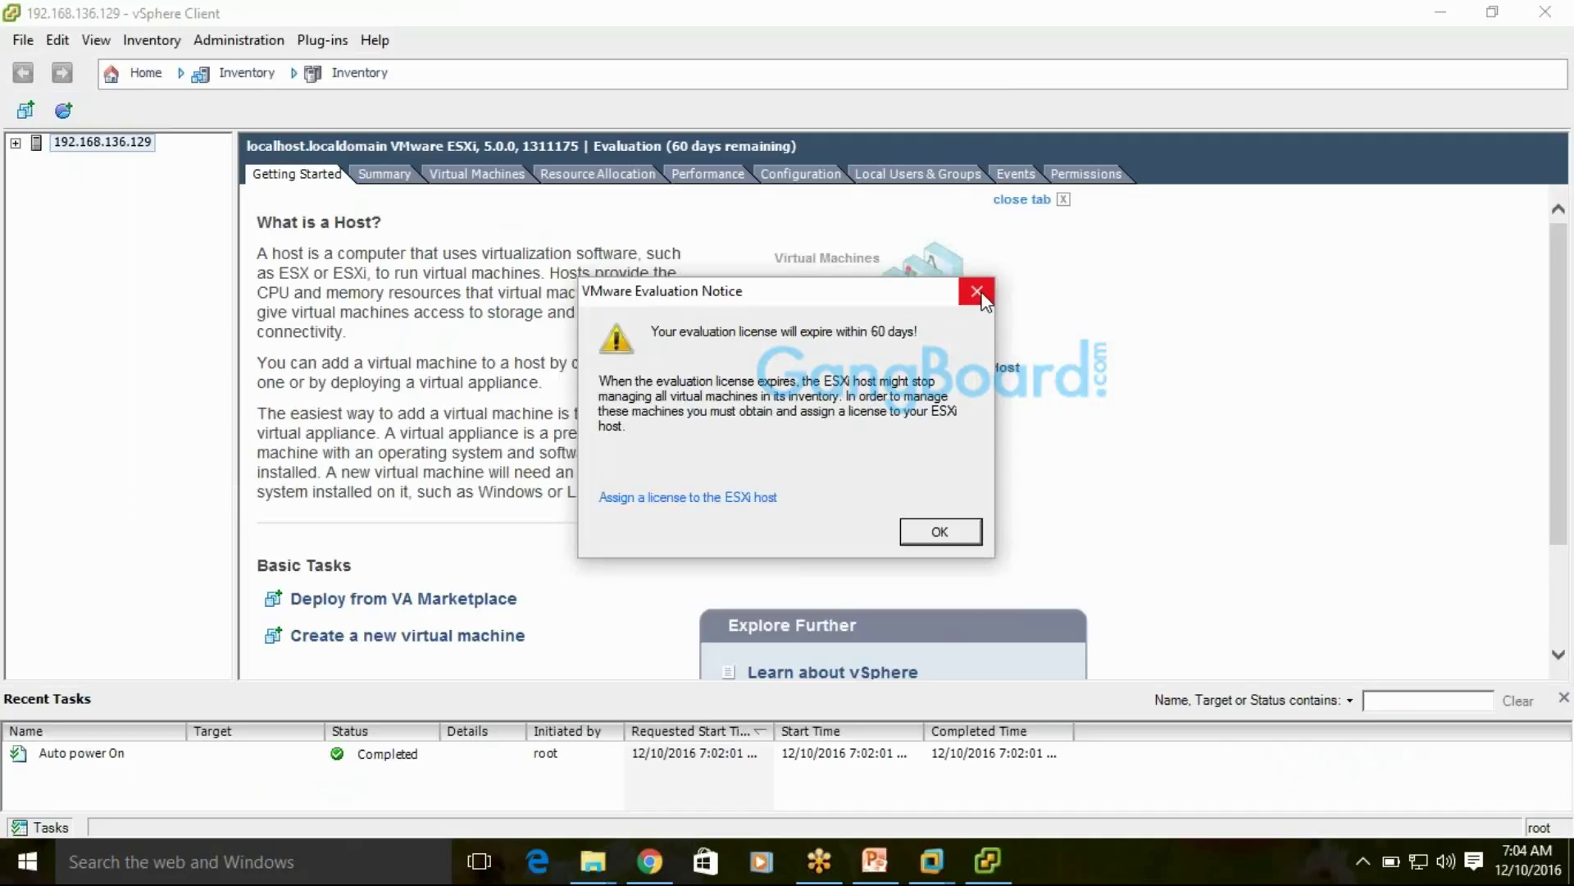
left_click(979, 293)
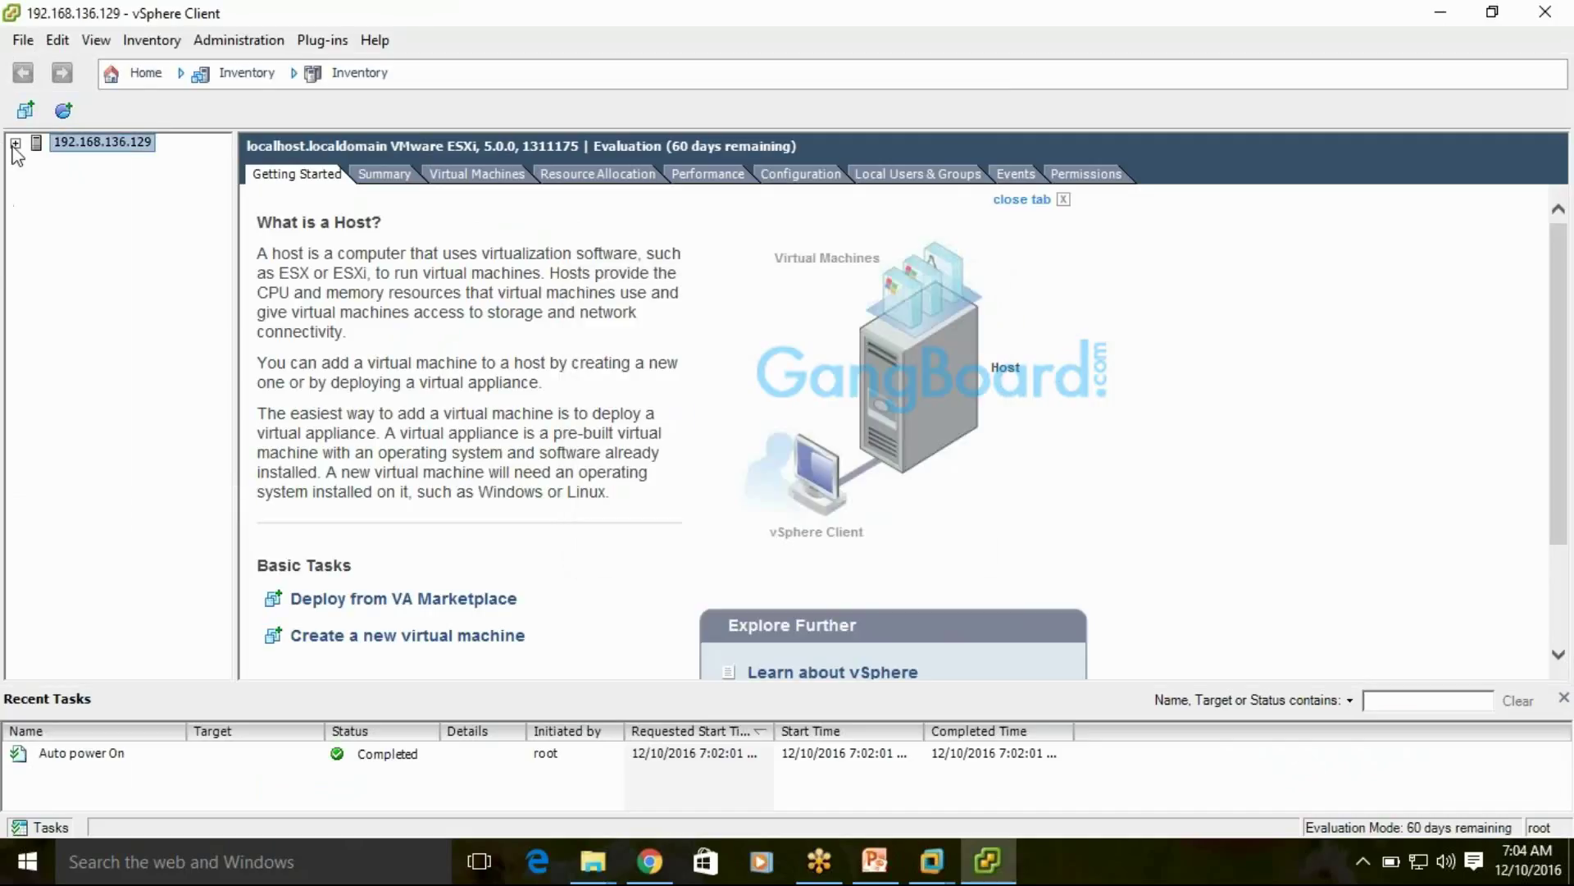
left_click(15, 144)
Minimize vSphere Client and review the download list's file sizes and types, back to the 2.3G iso
left_click(1441, 13)
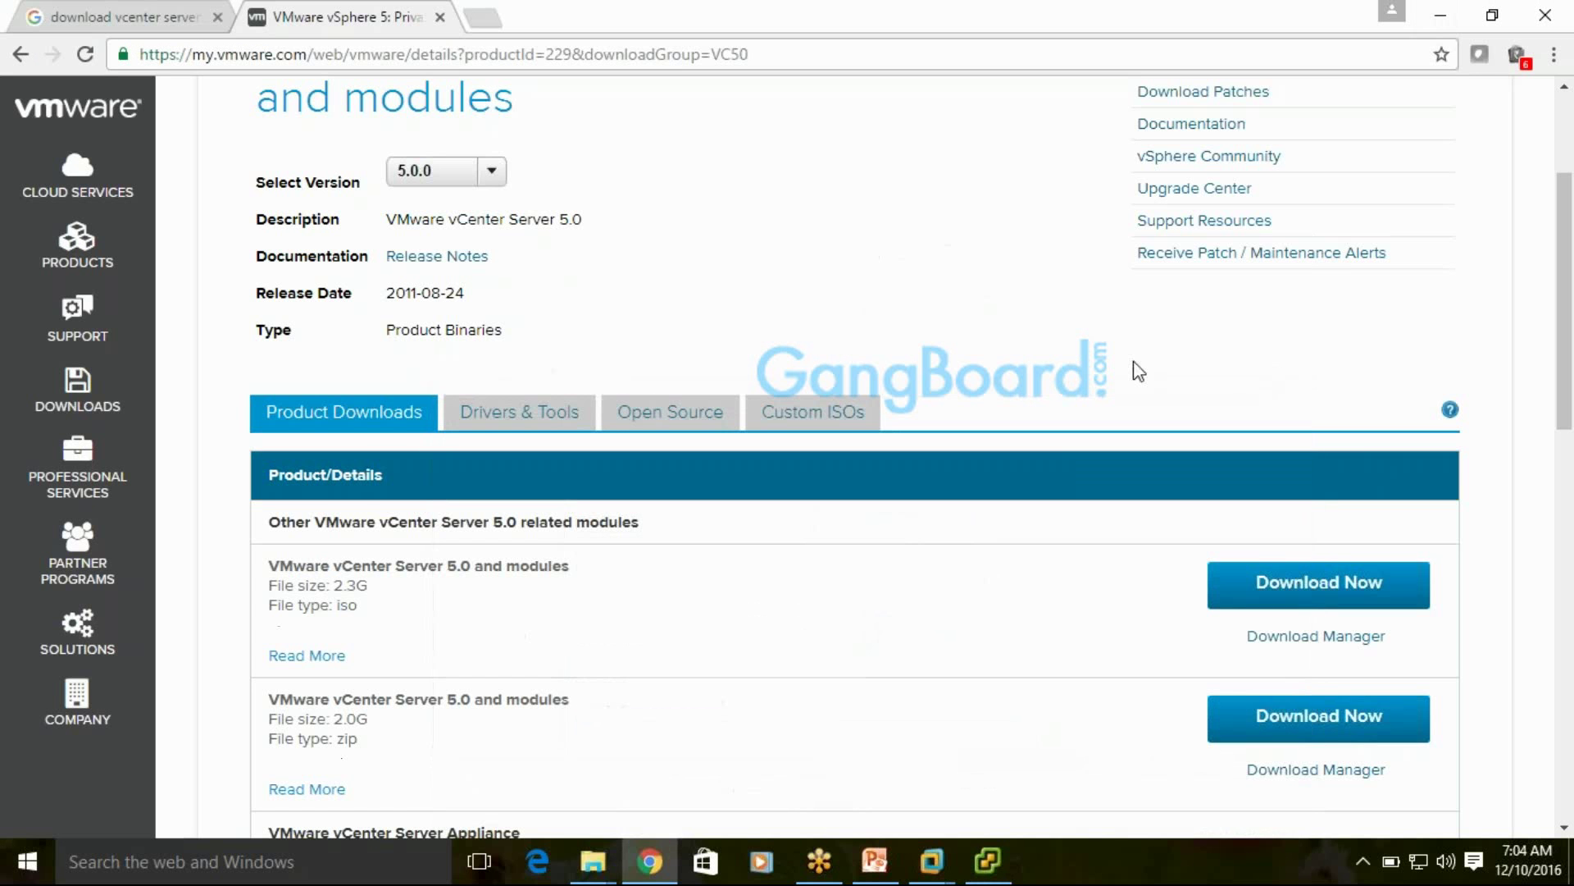
scroll(1205, 306, "up", 3)
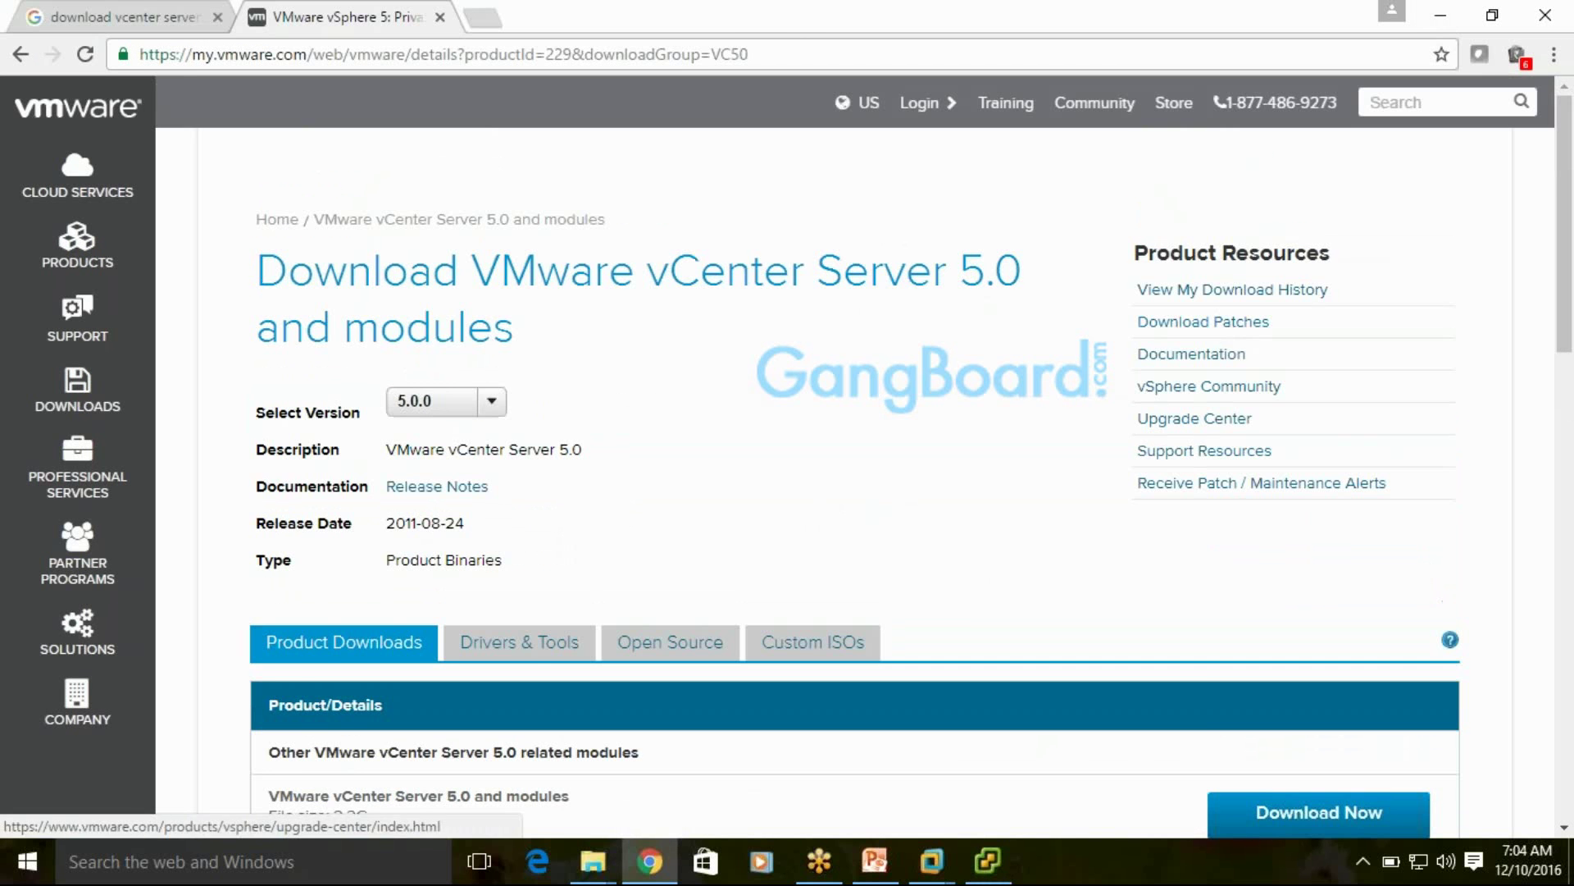
scroll(643, 394, "down", 5)
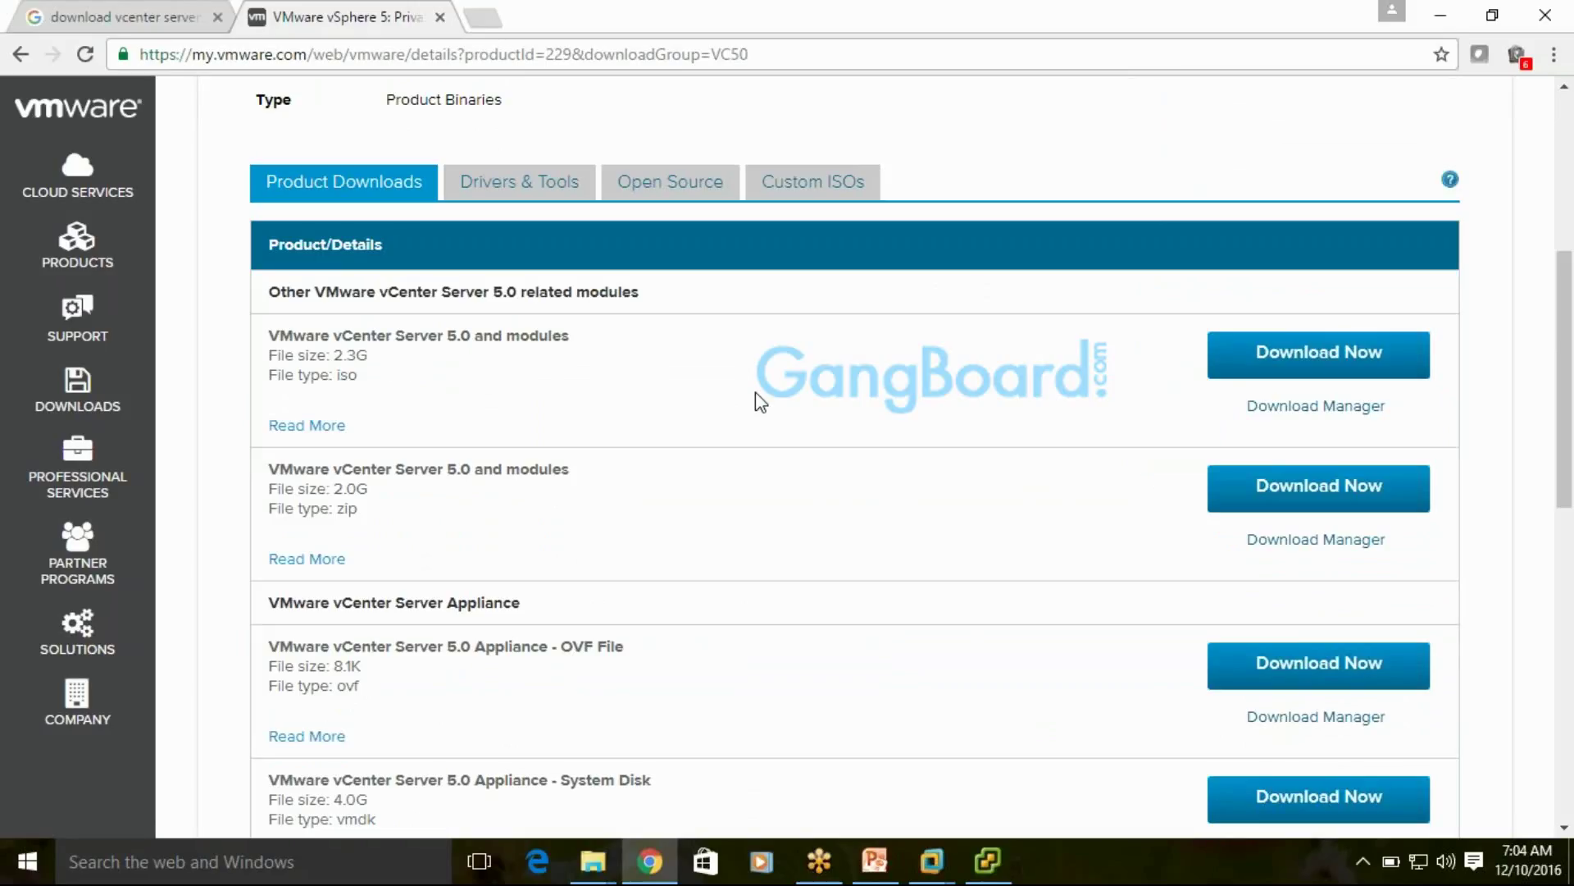
scroll(755, 394, "down", 1)
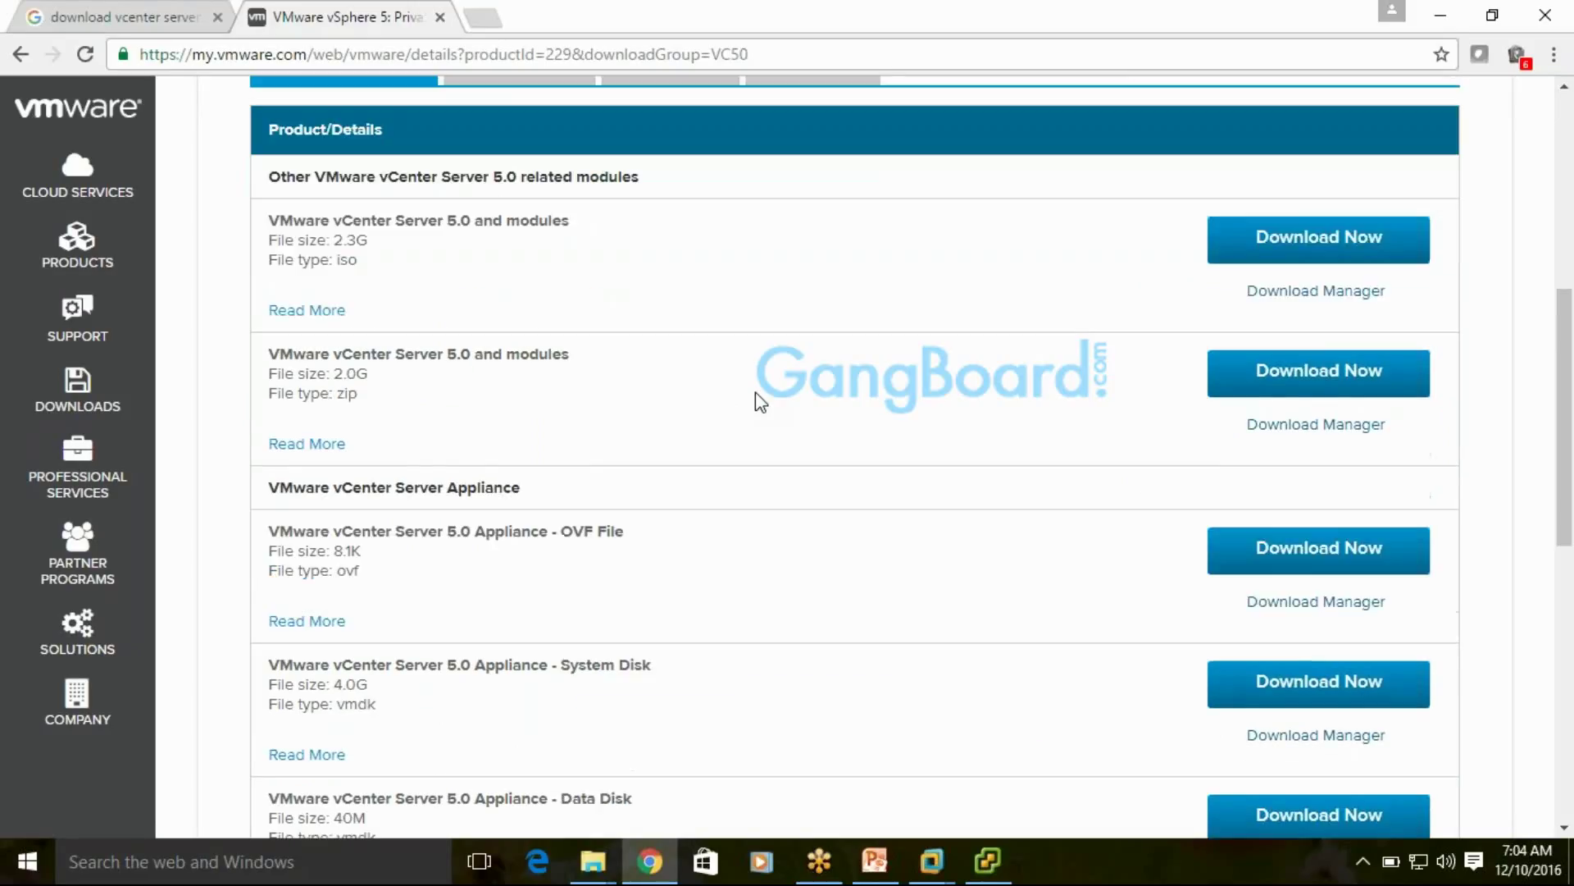
scroll(761, 402, "down", 3)
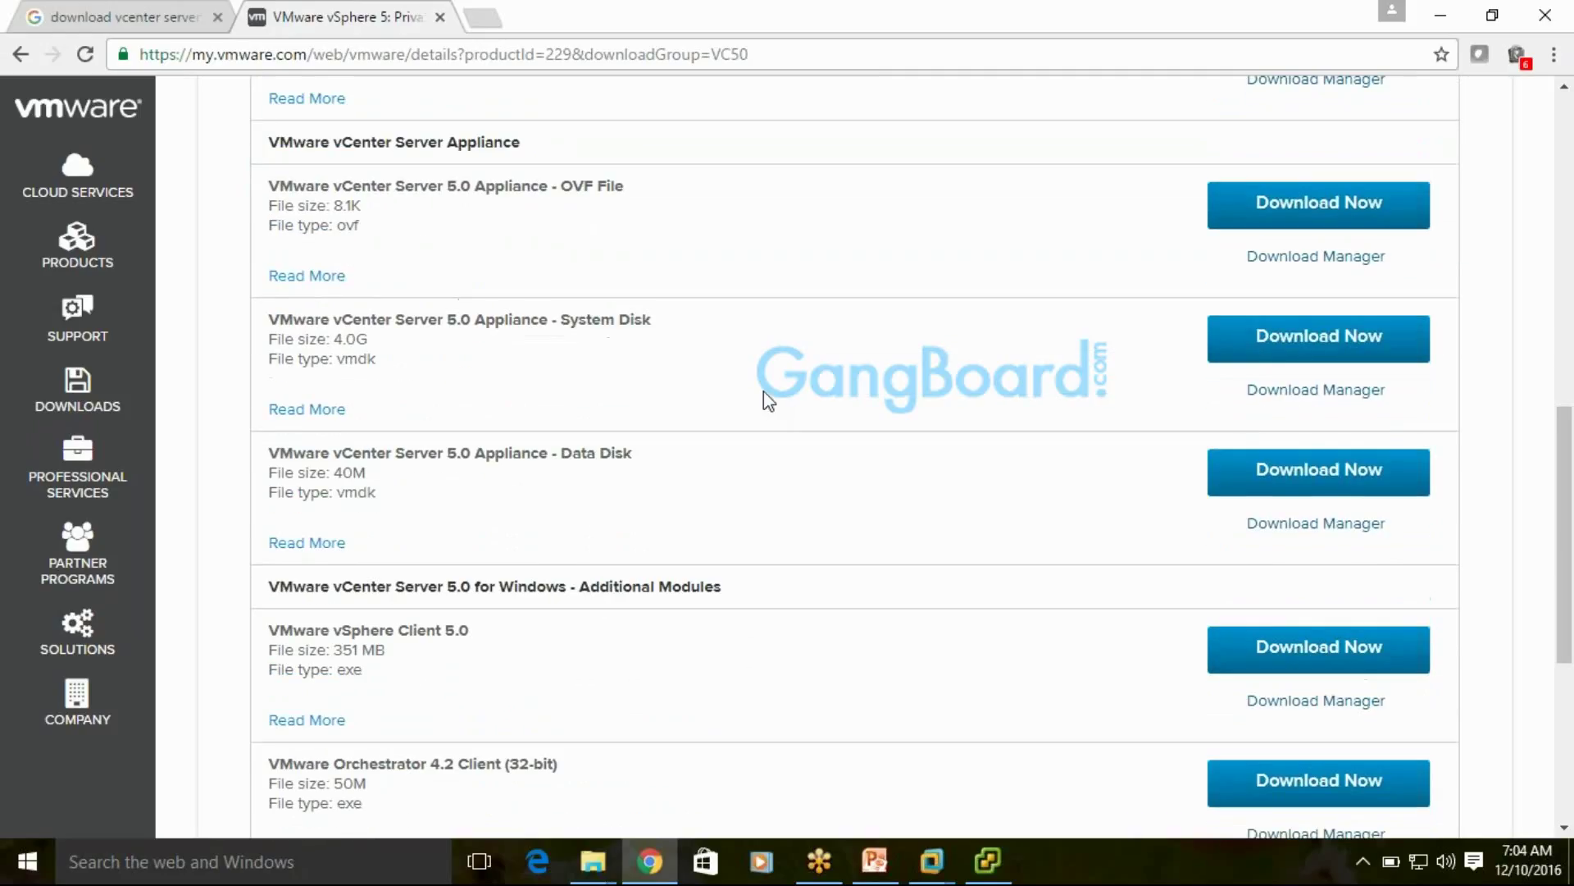
scroll(764, 391, "down", 2)
scroll(764, 391, "up", 2)
left_click_drag(376, 358, 315, 338)
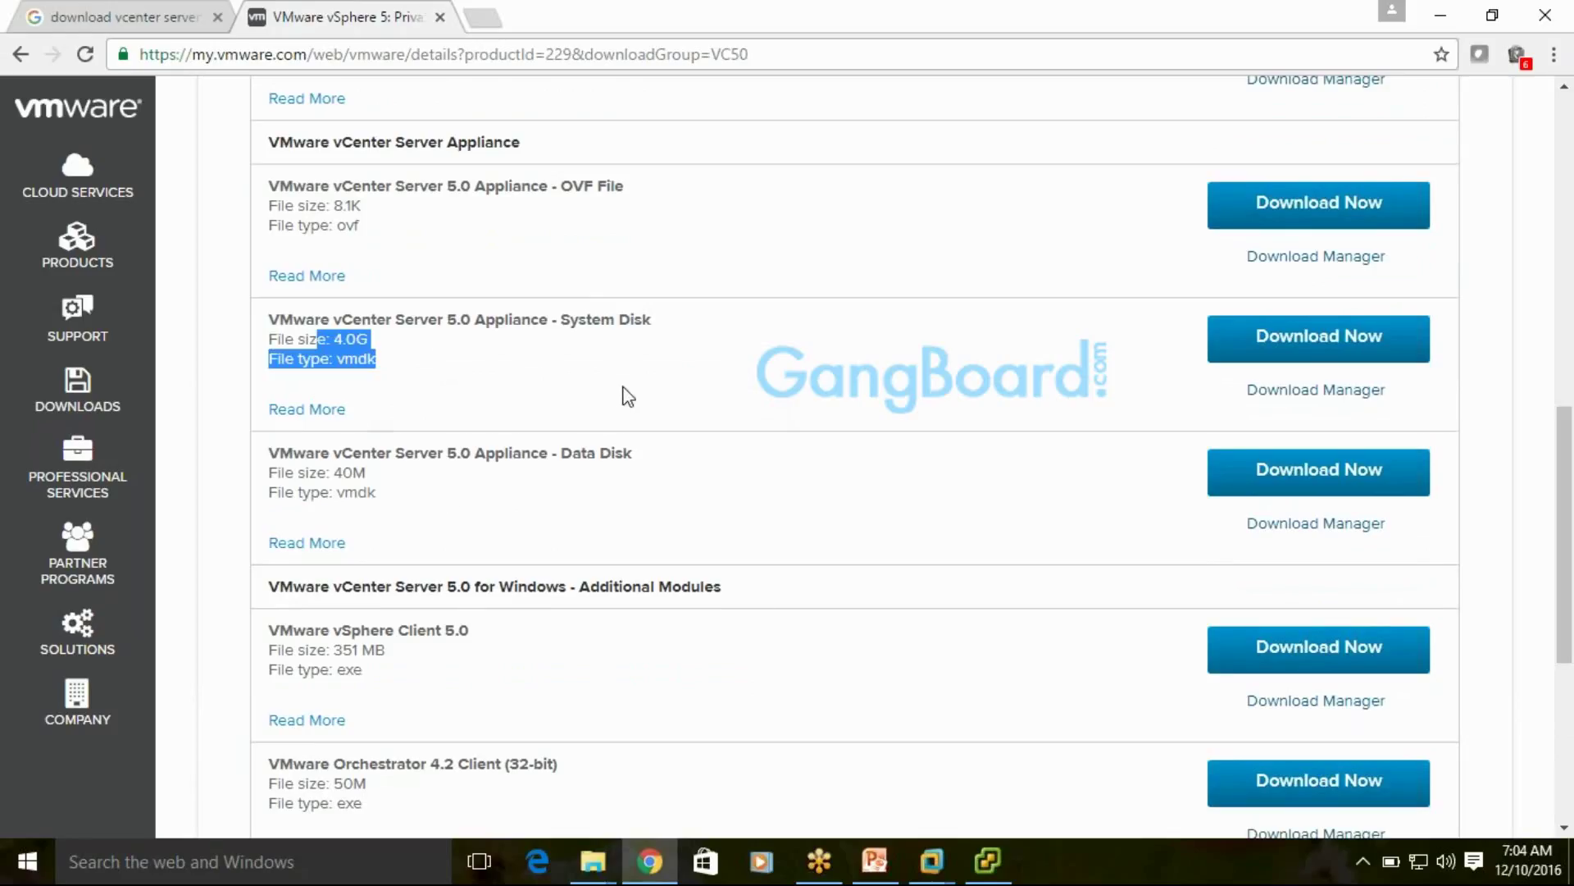
scroll(626, 394, "up", 9)
scroll(769, 611, "down", 3)
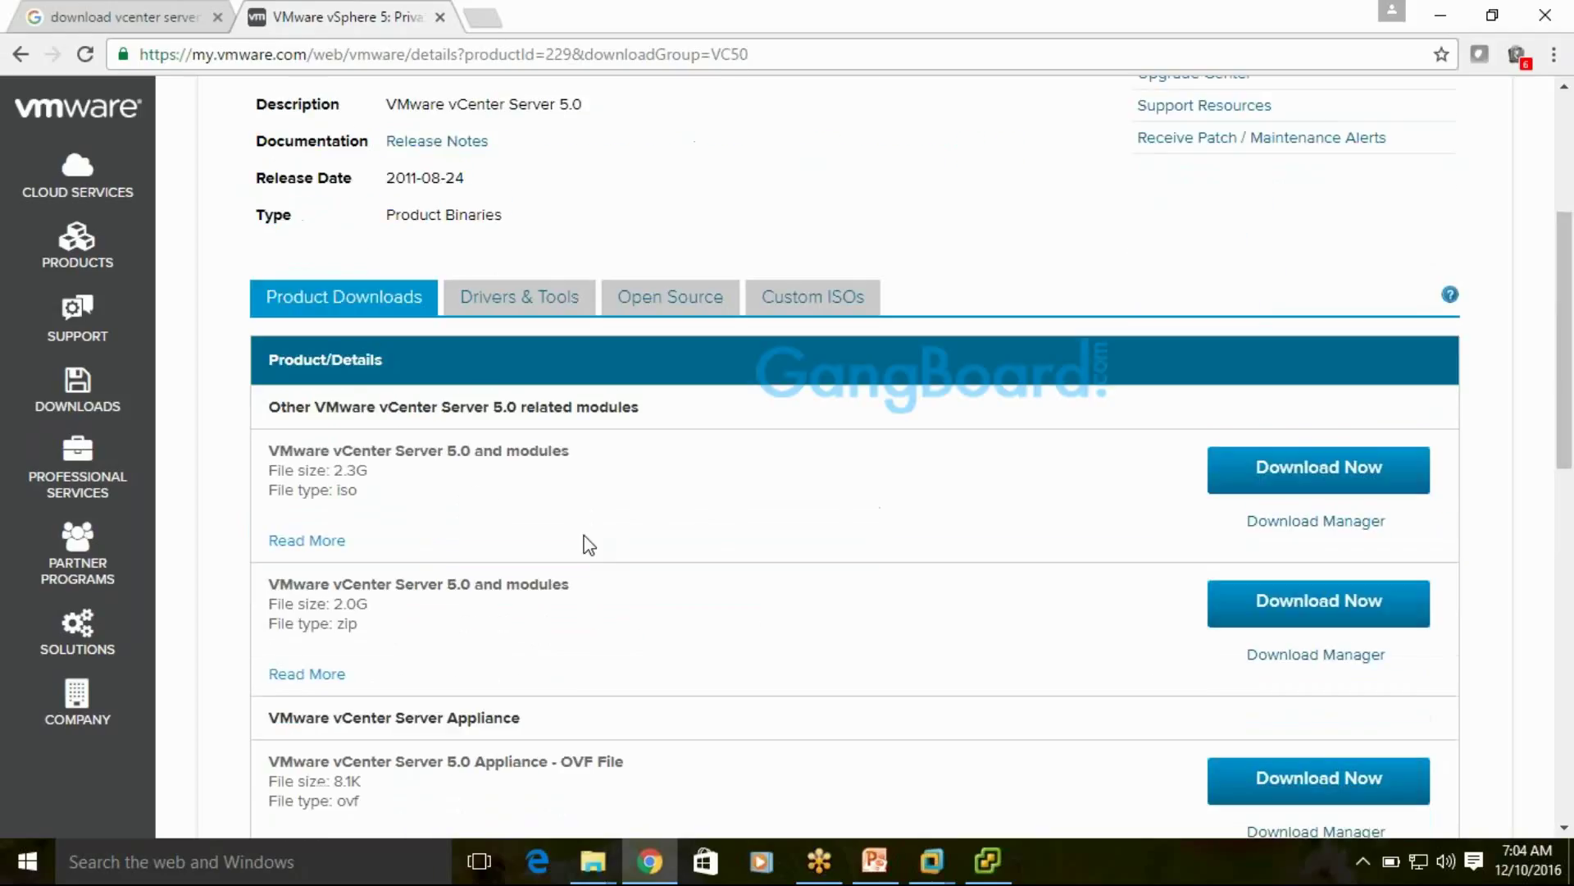
left_click_drag(377, 502, 287, 450)
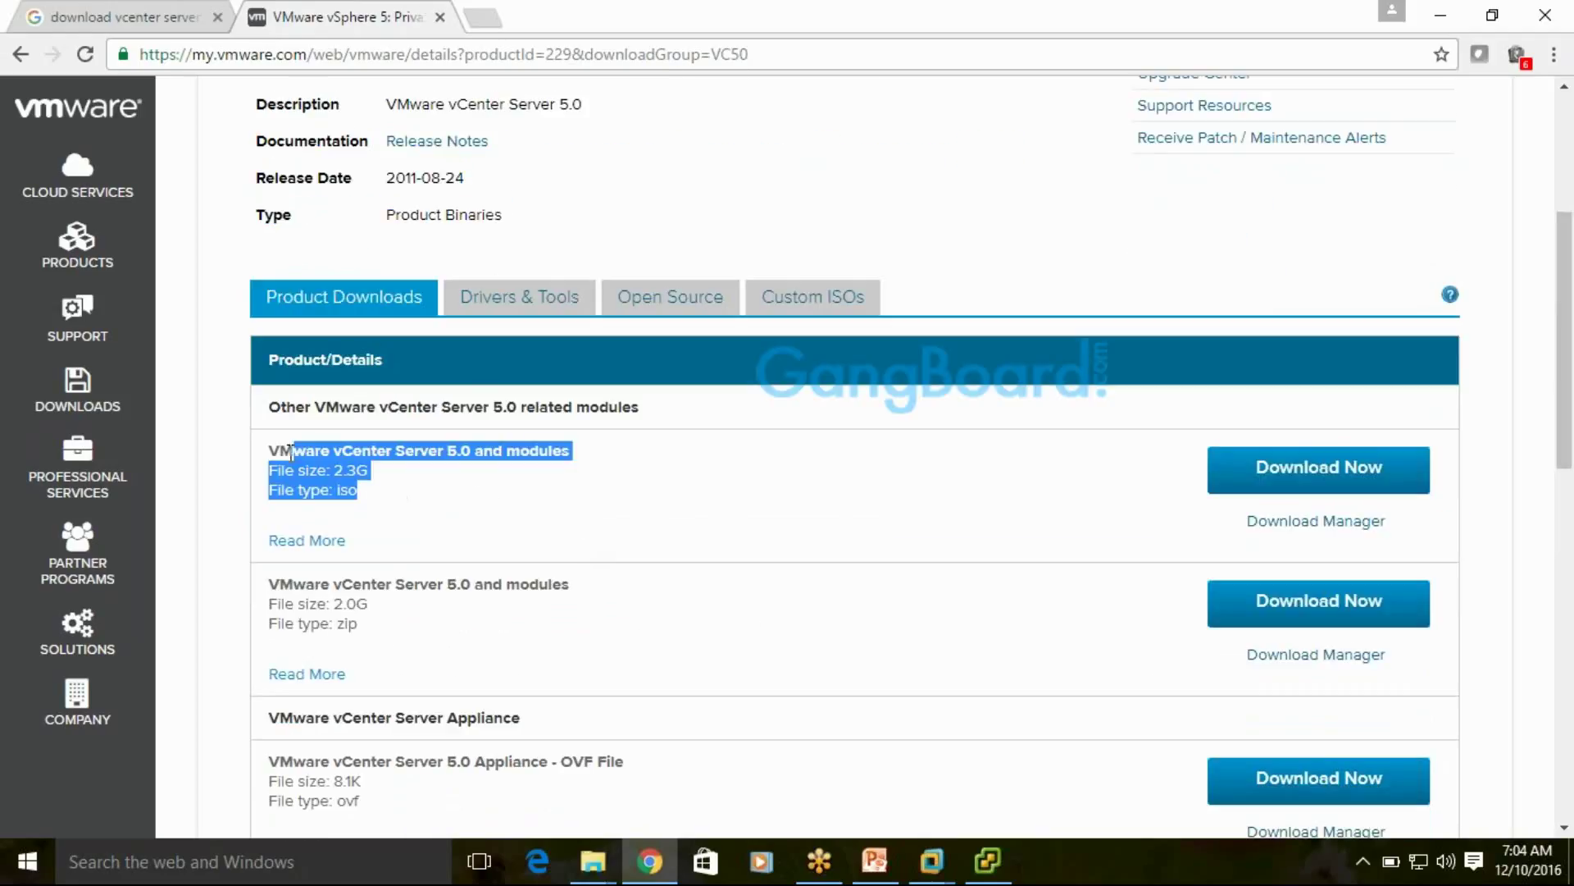
left_click(1004, 492)
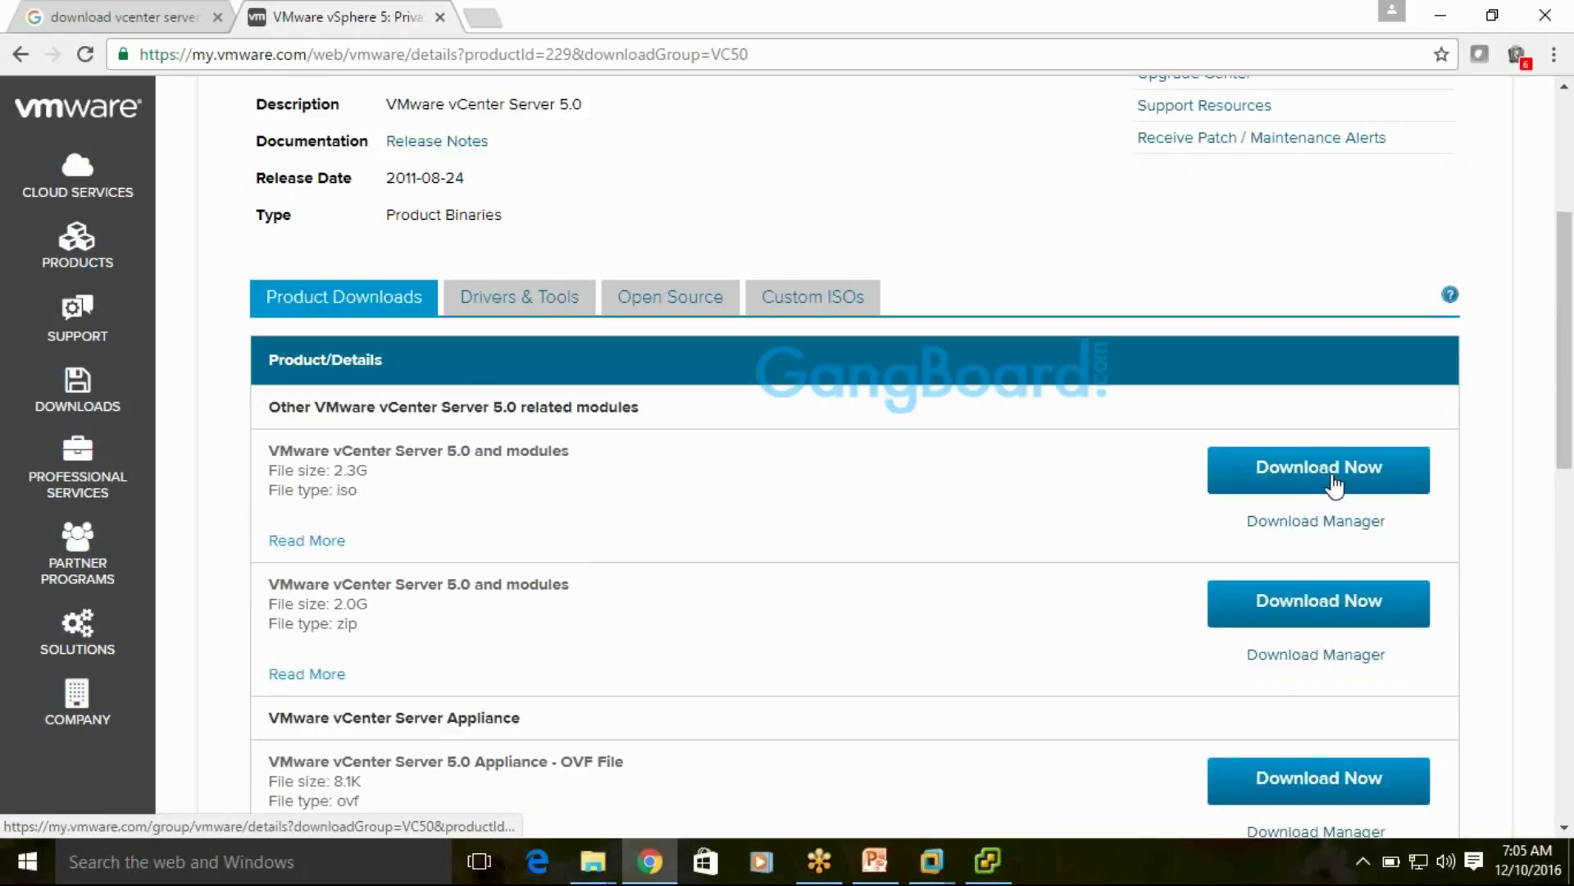
Request the 2.3G vCenter Server iso and sign in to My VMware with the account e-mail and password
left_click(1337, 484)
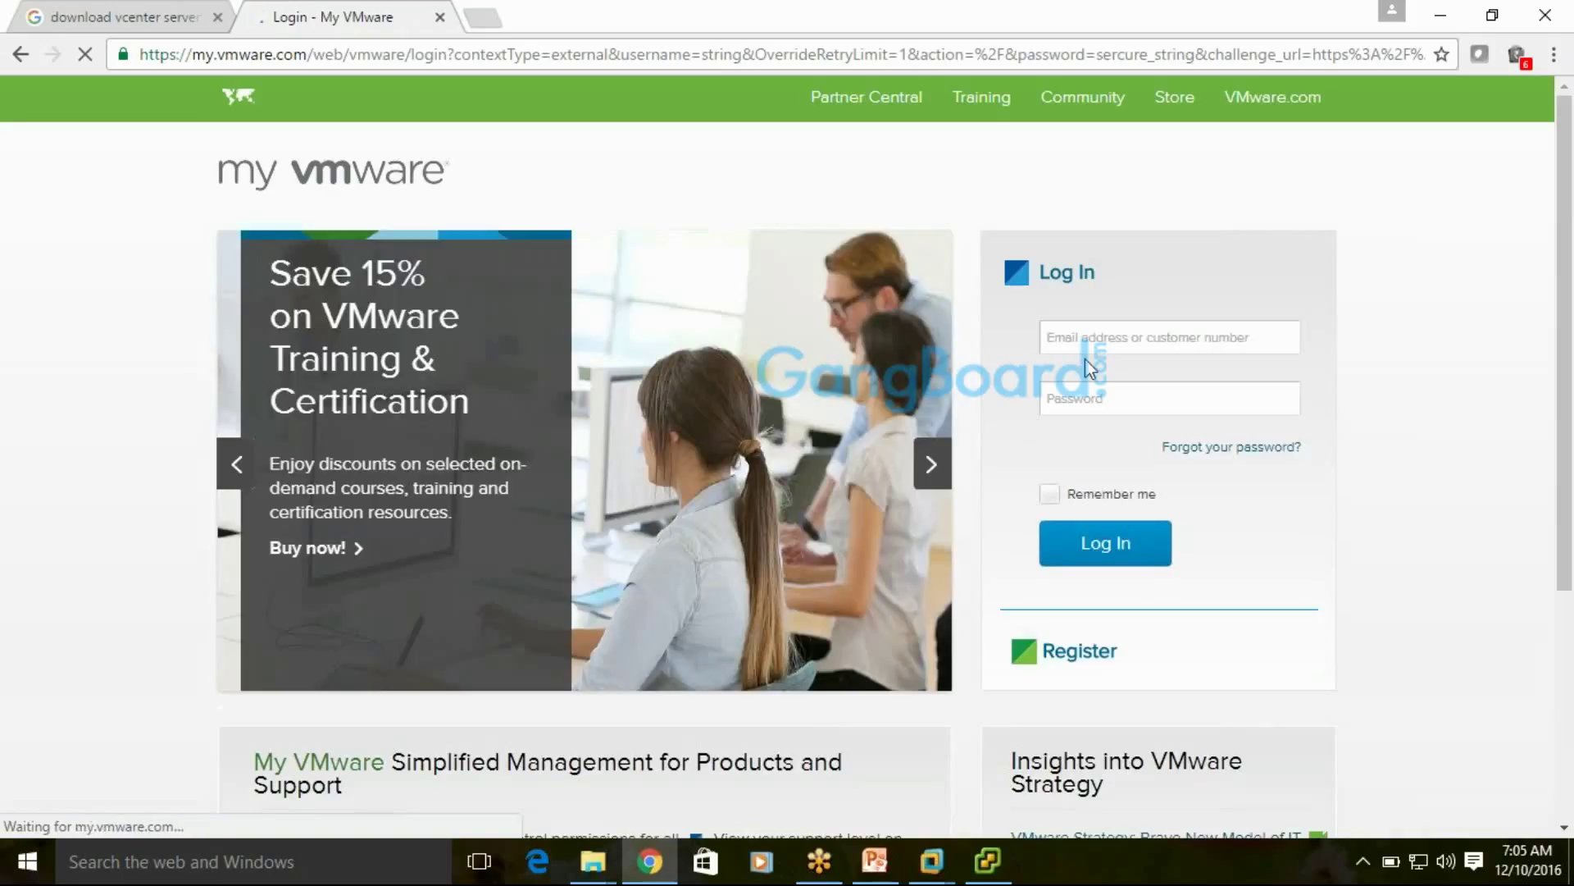
left_click(1092, 345)
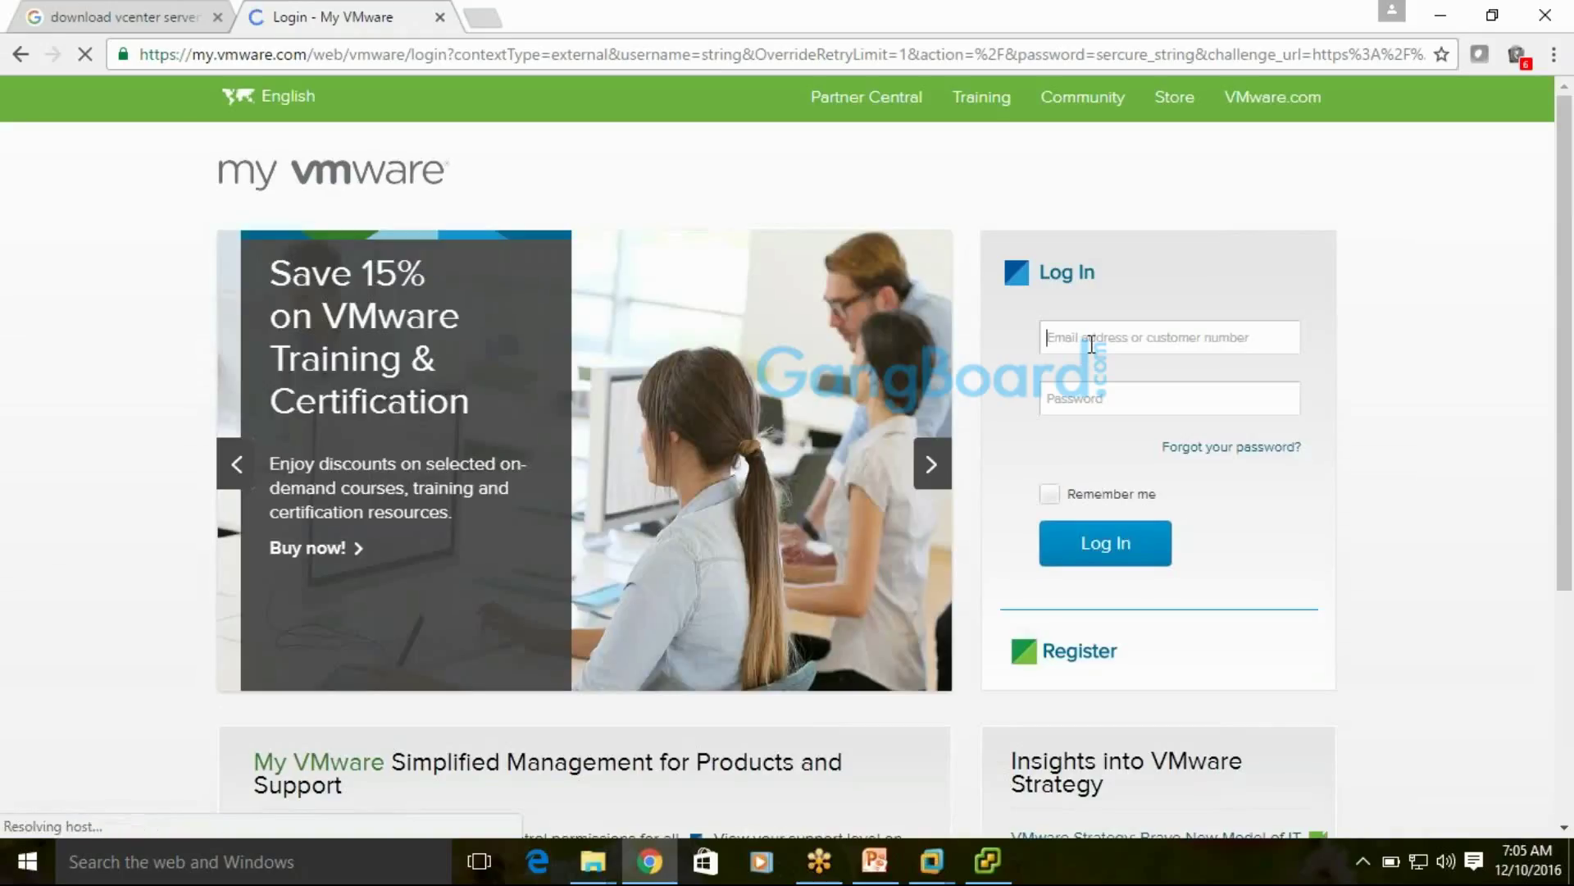
type("krishn")
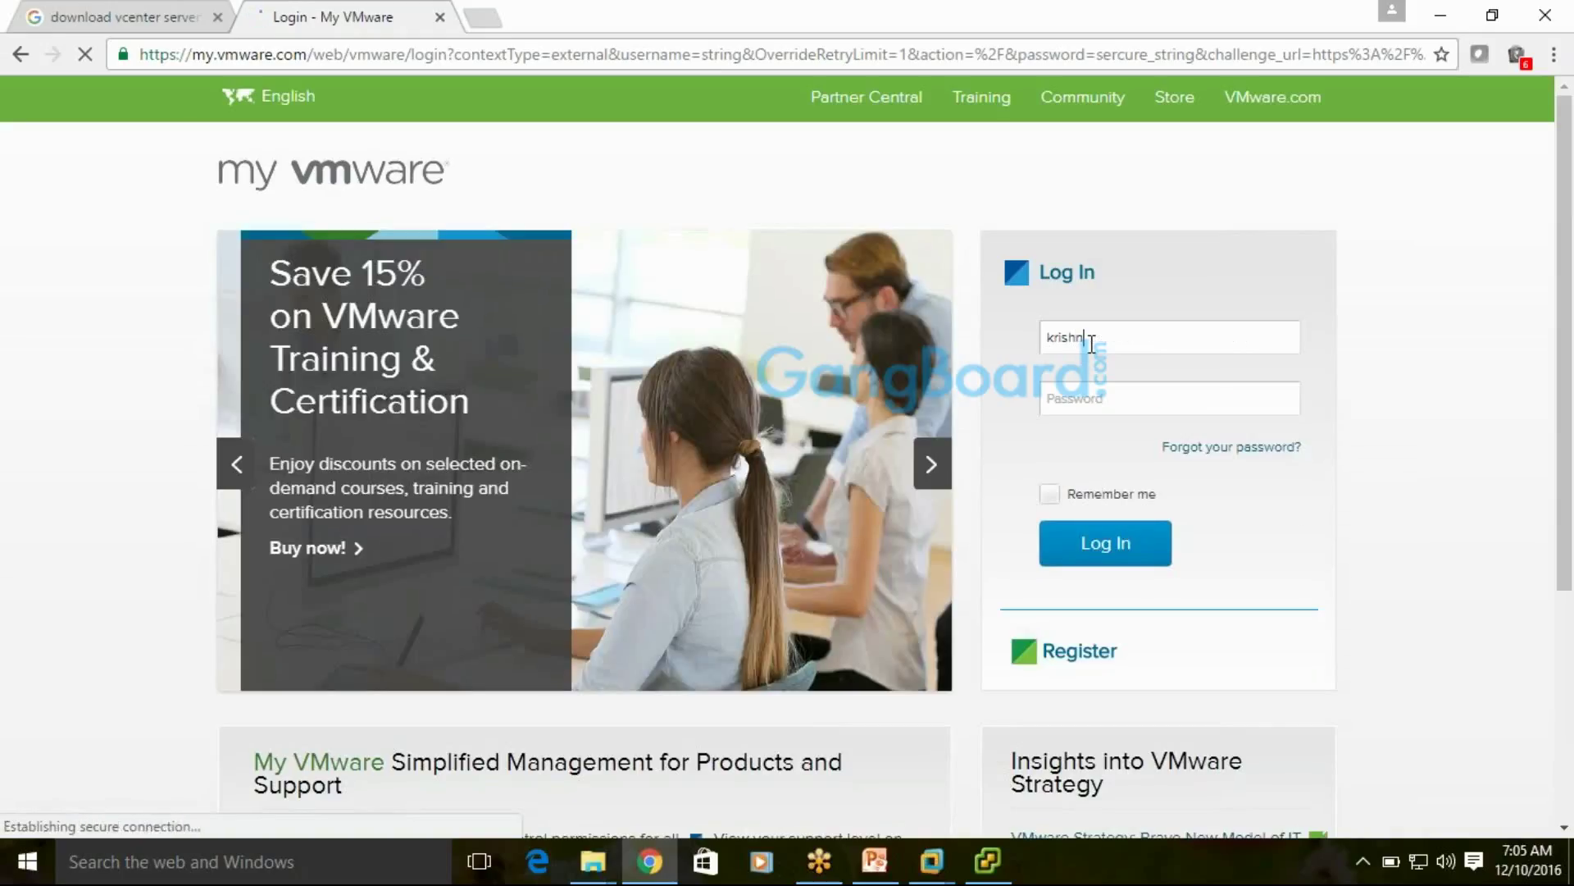
key("BackSpace")
key("BackSpace")
key("BackSpace")
key("BackSpace")
key("BackSpace")
key("BackSpace")
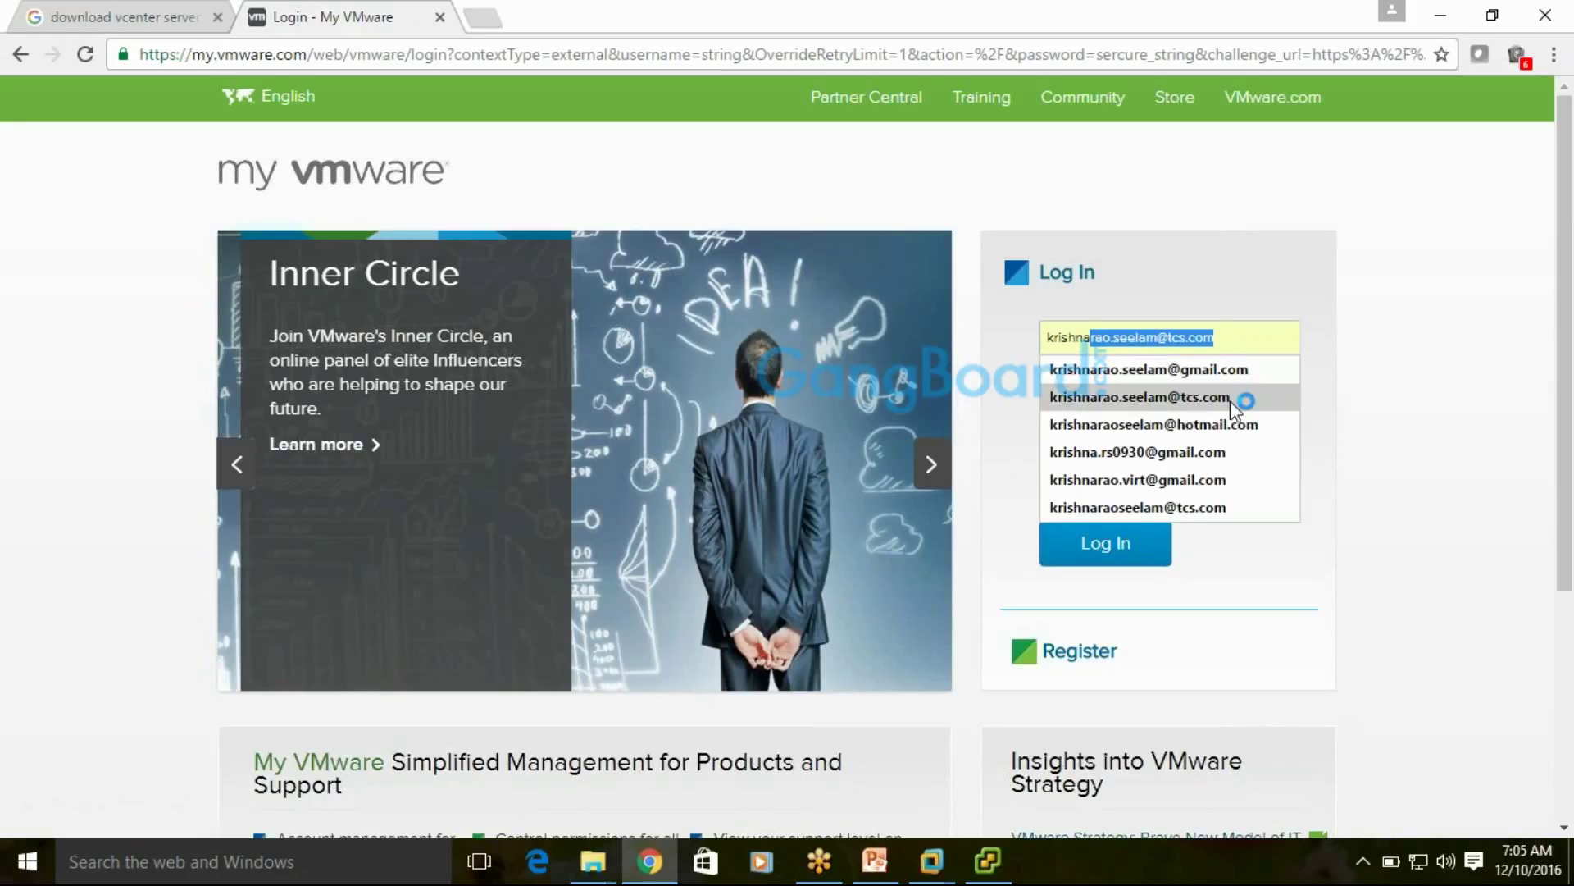
left_click(1230, 400)
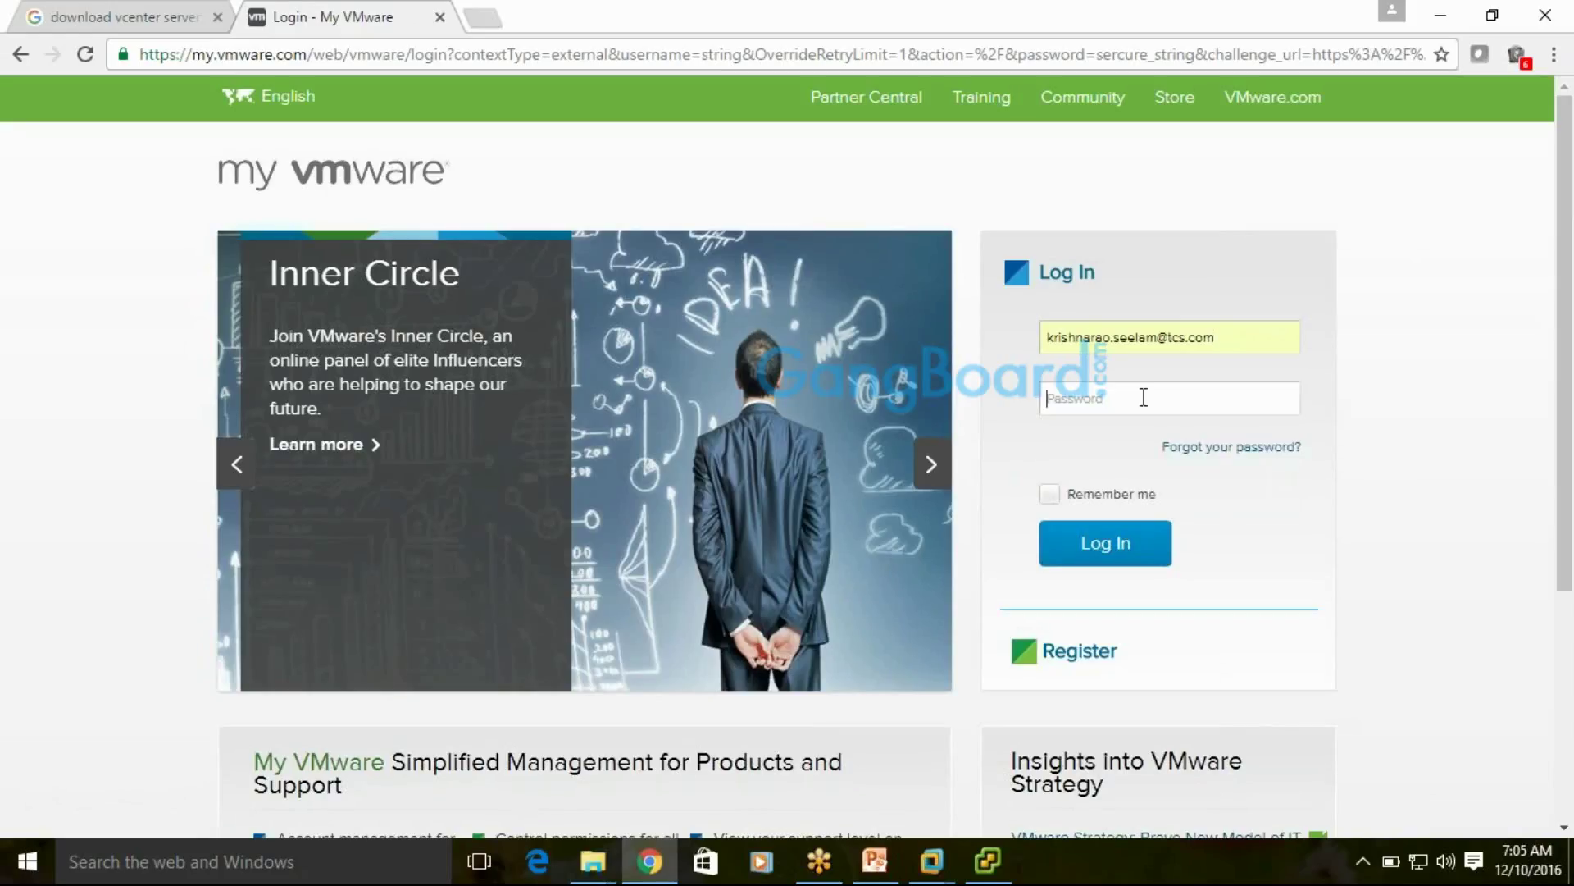
type("********")
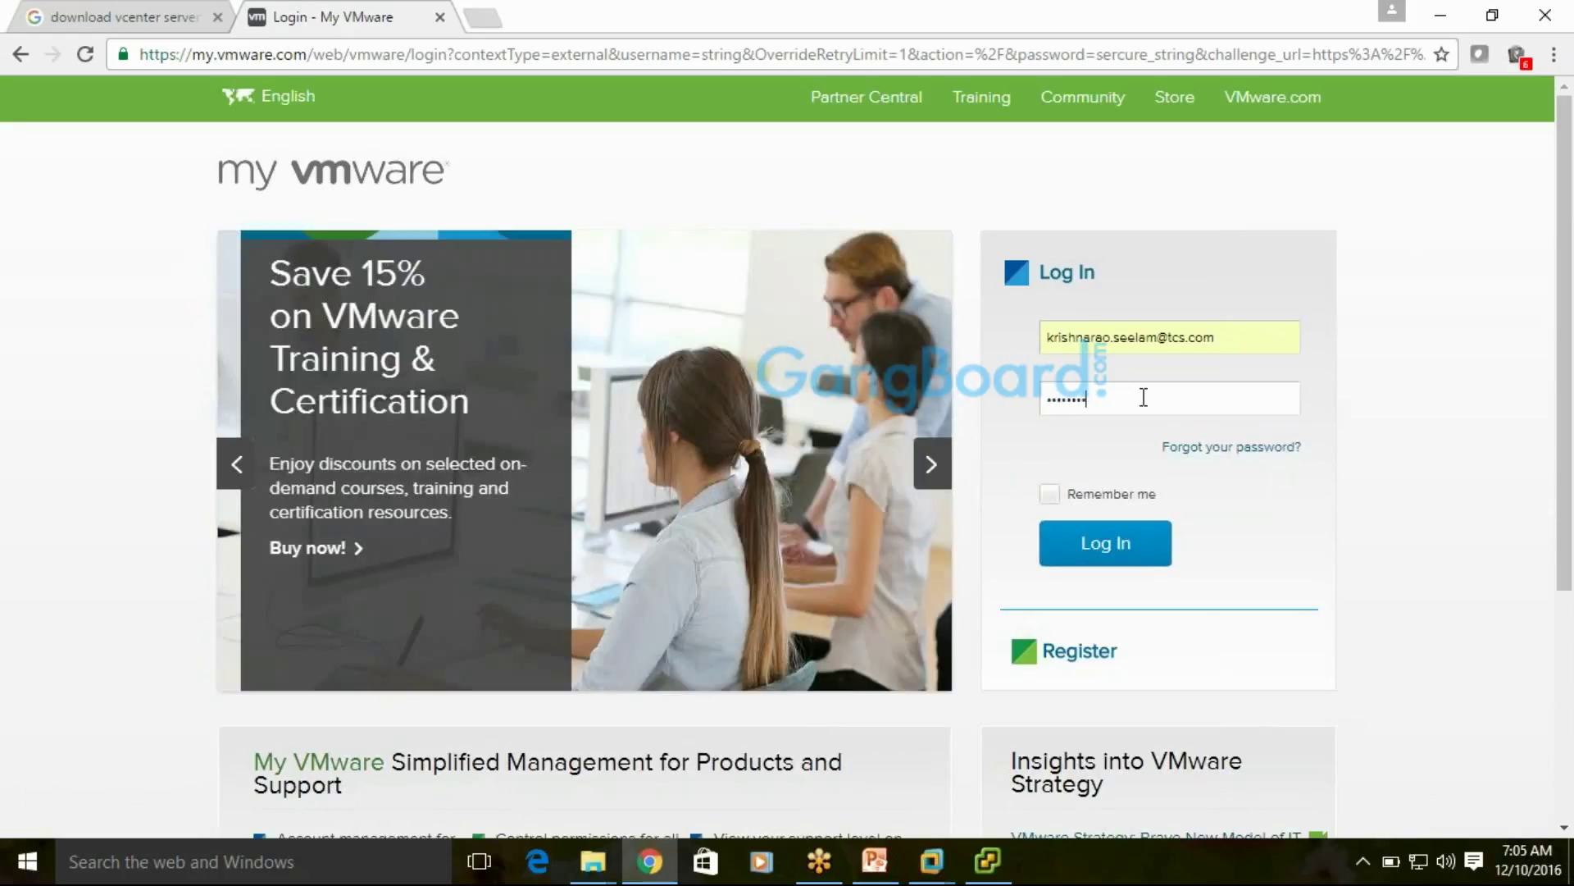
type("***")
key("Return")
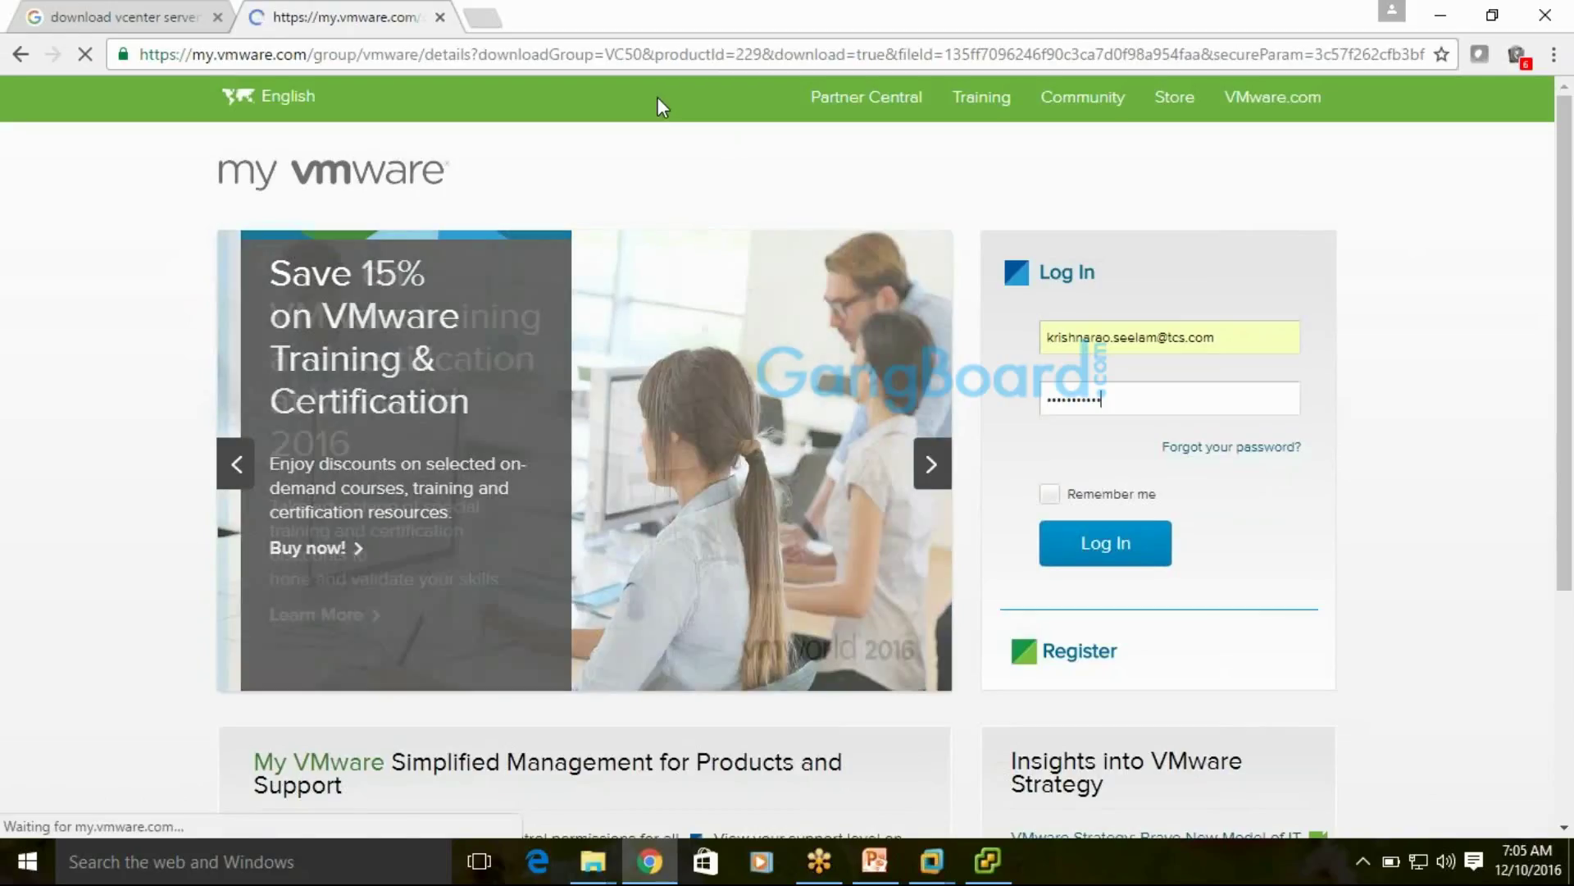
scroll(820, 287, "down", 7)
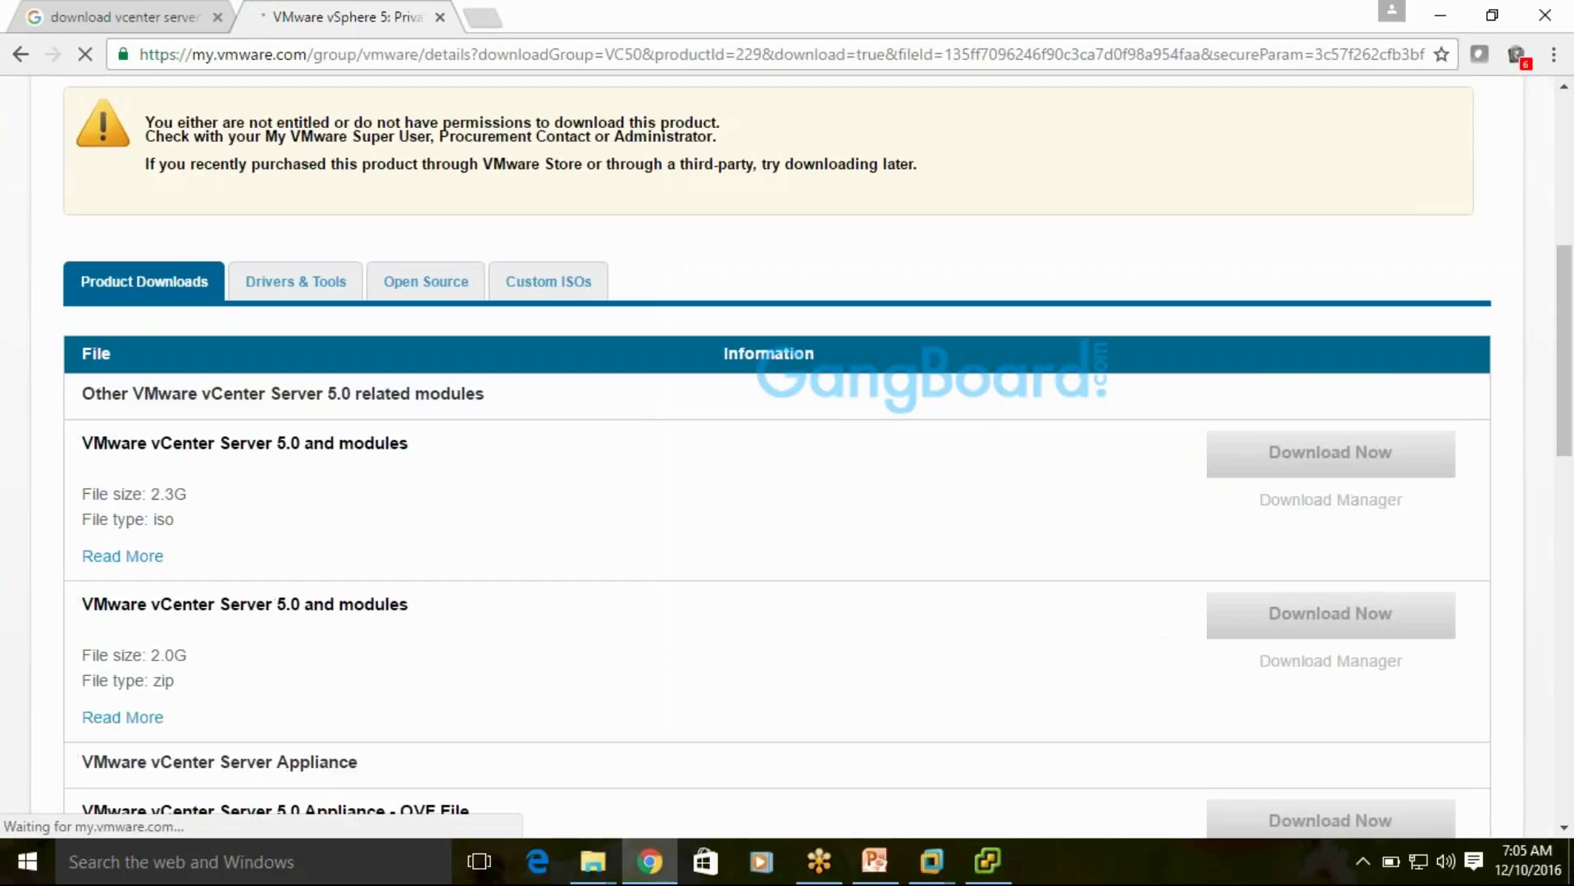
Decline the feedback survey, log out of My VMware, and begin entering the account e-mail
scroll(960, 457, "up", 7)
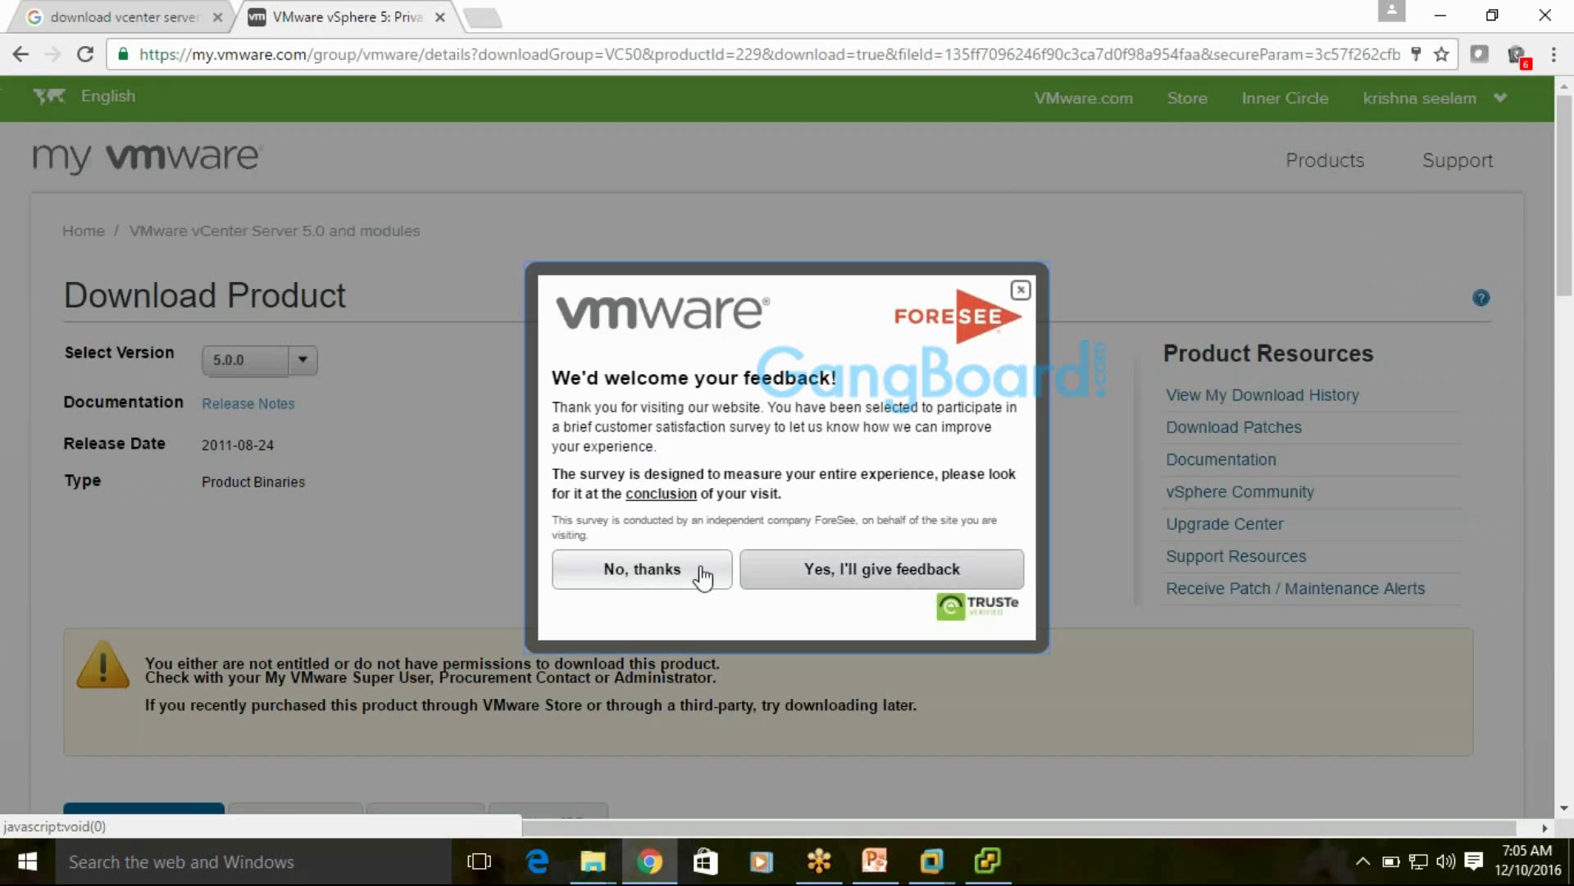
left_click(703, 573)
mouse_move(1468, 155)
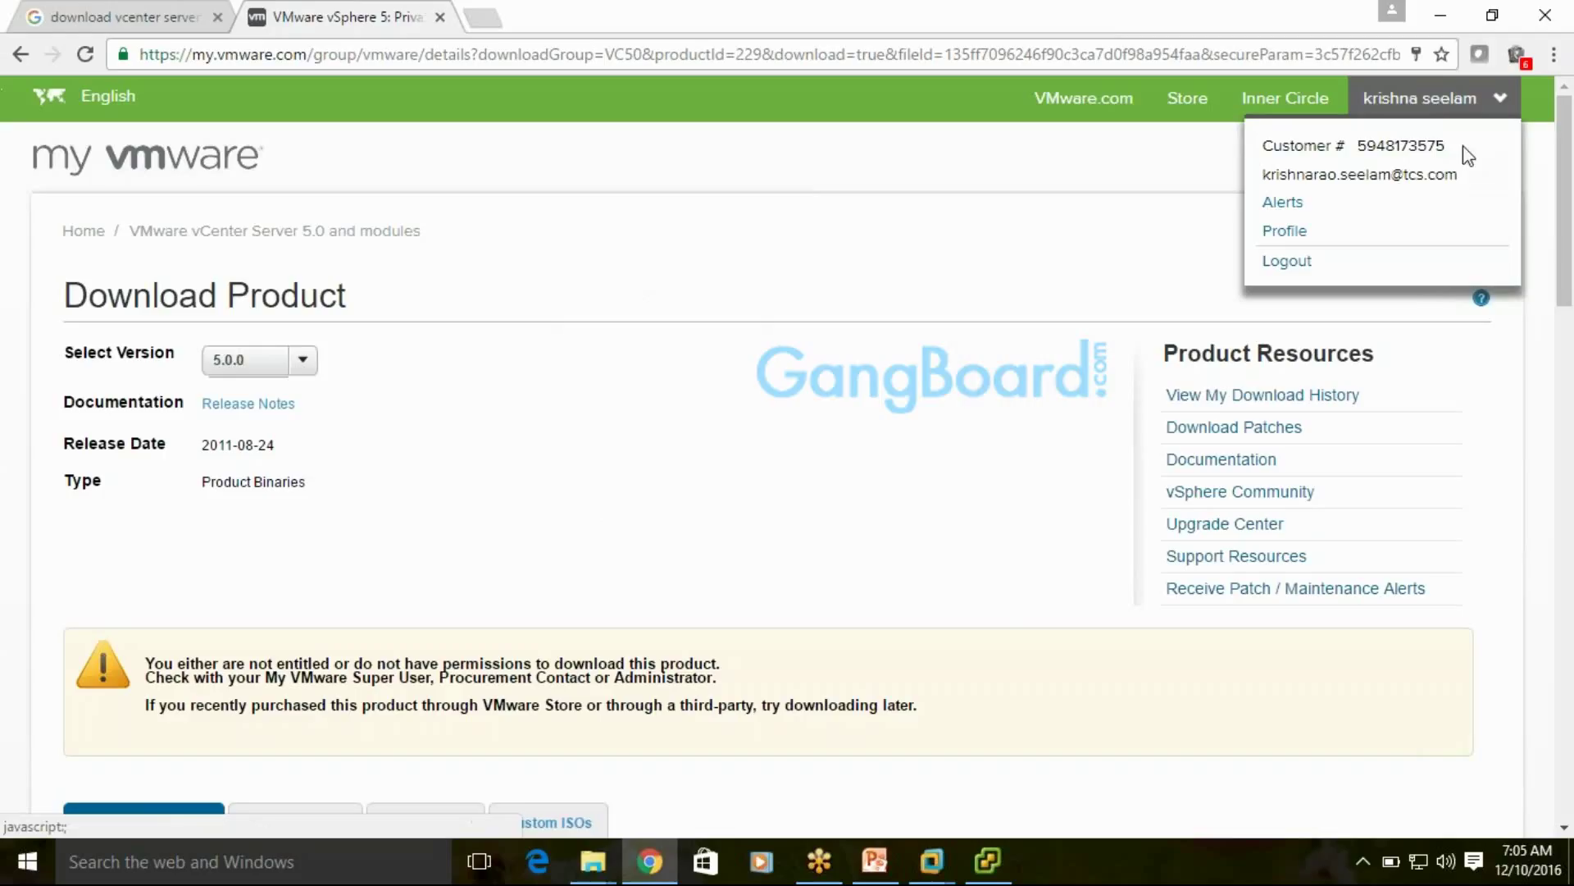
left_click(1308, 264)
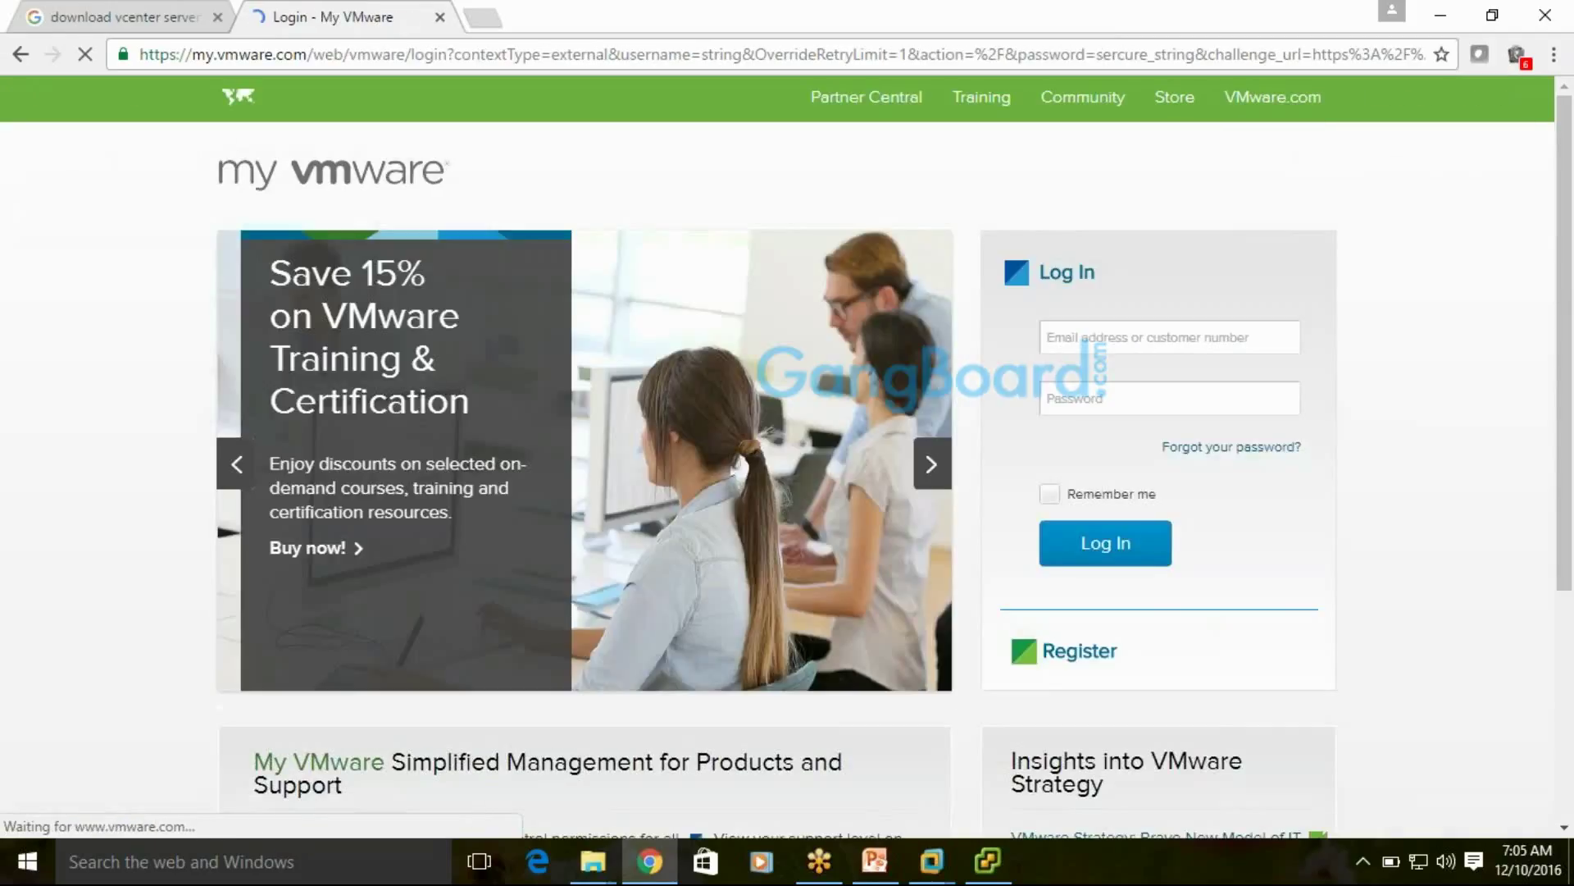
left_click(1142, 336)
type("krishna")
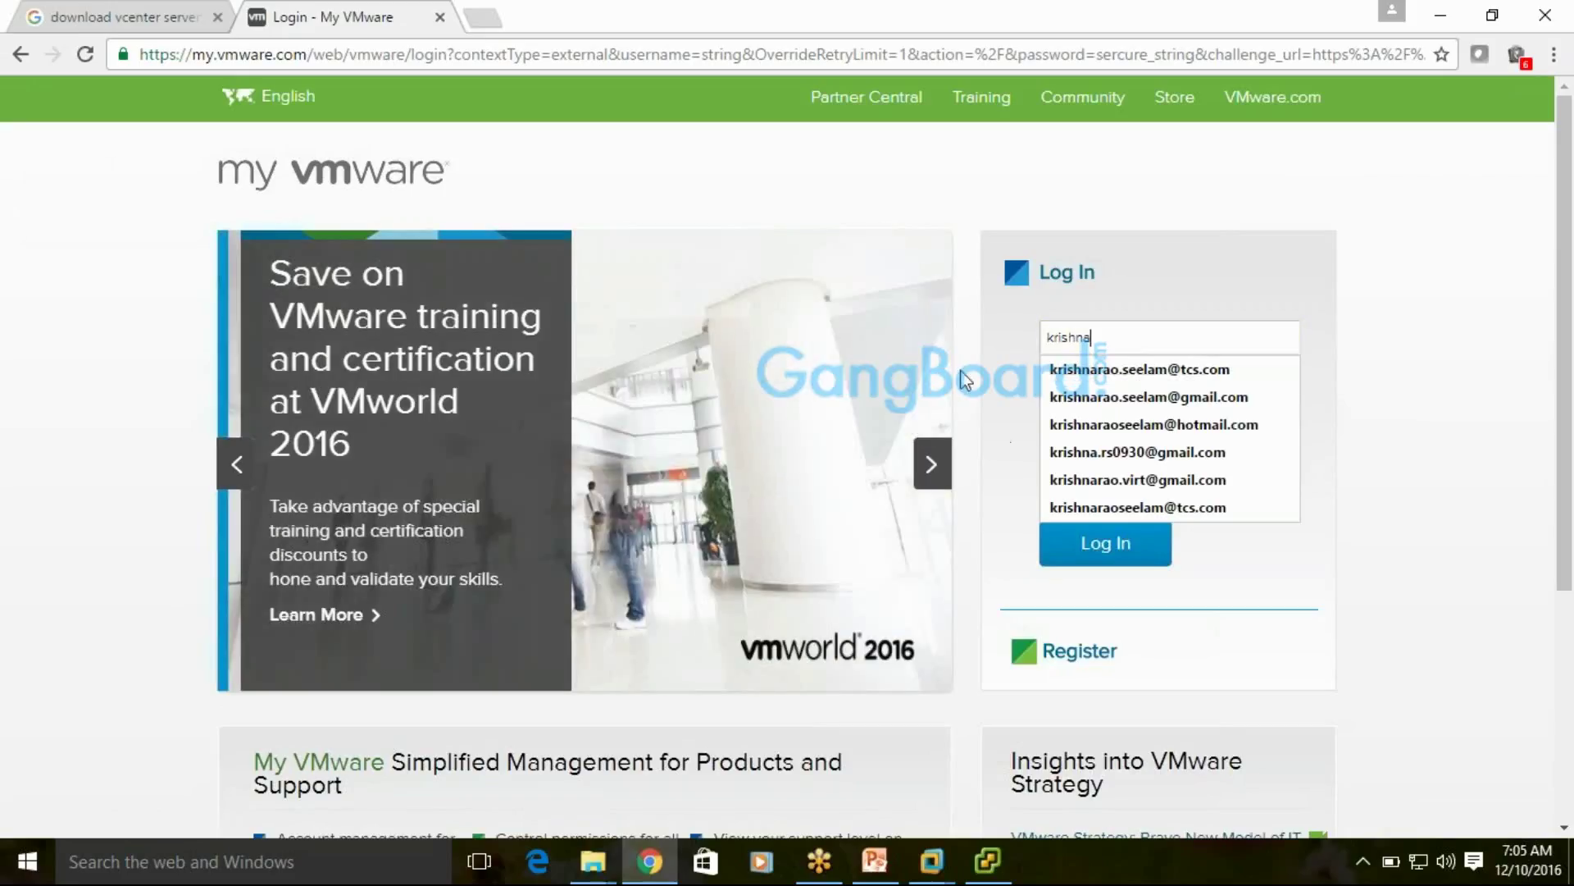
Open Torrentz2 in a new tab, then return the VMware tab to the vCenter Server download page
key("ctrl+t")
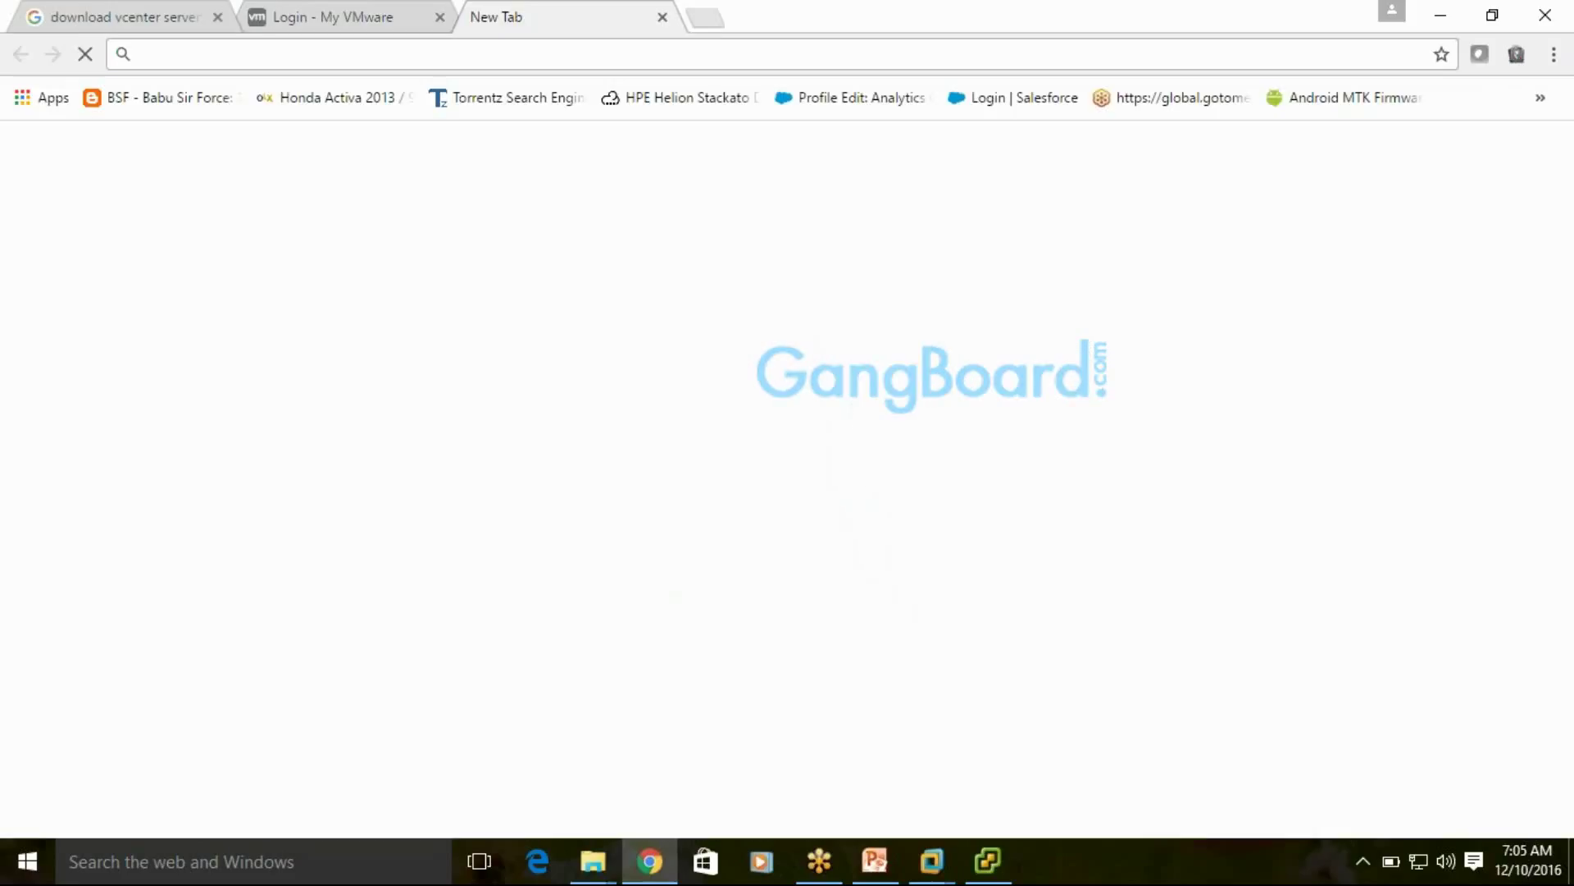
type("torrentz2.eu")
key("Return")
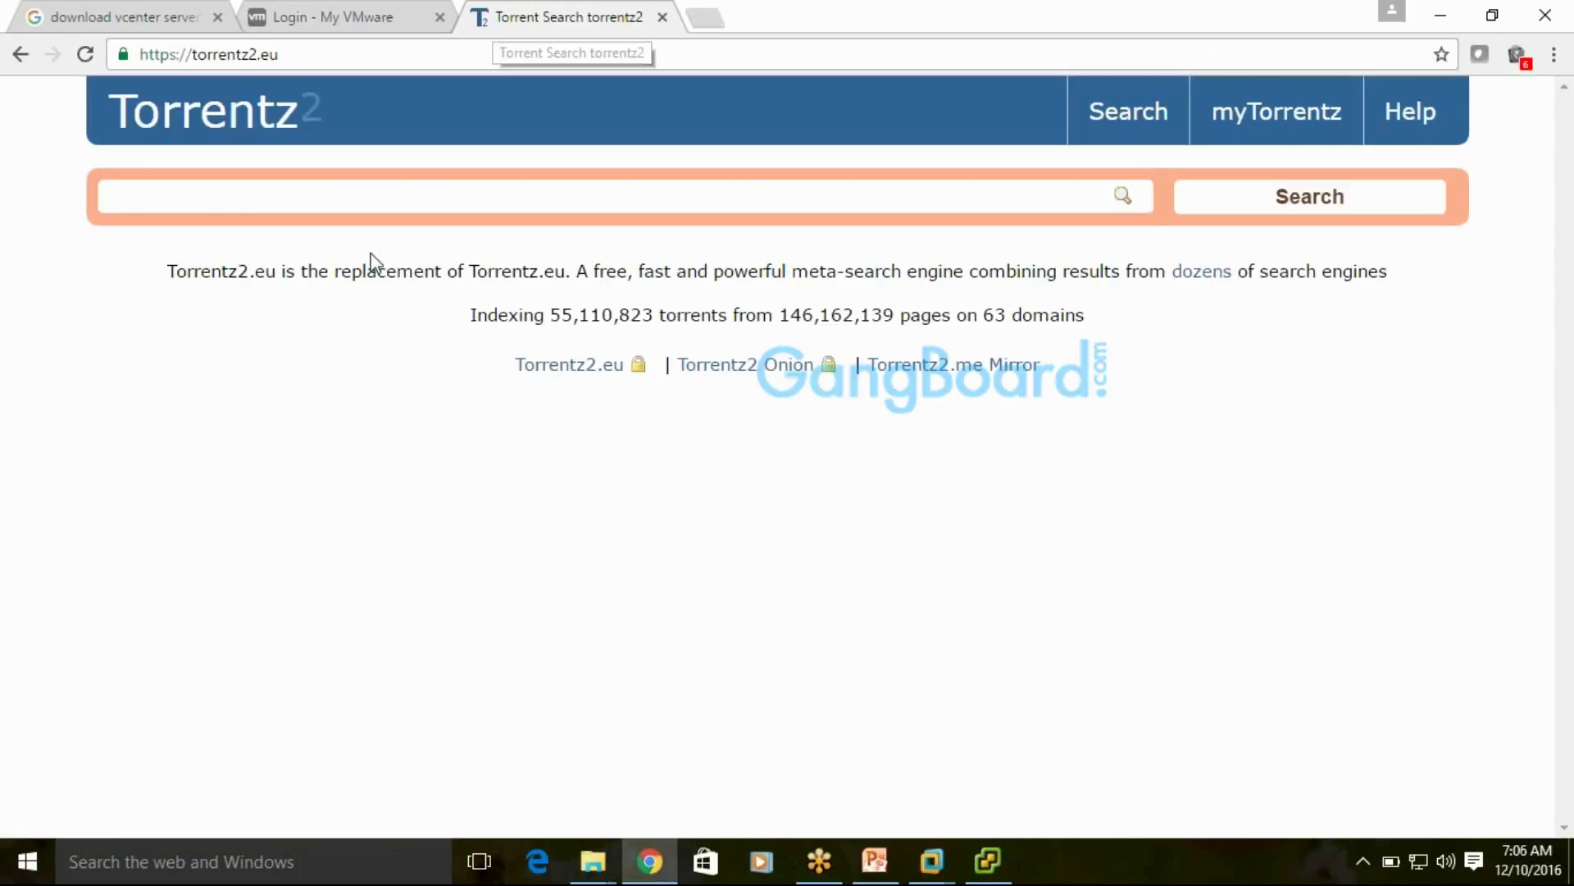
left_click(369, 190)
left_click(274, 20)
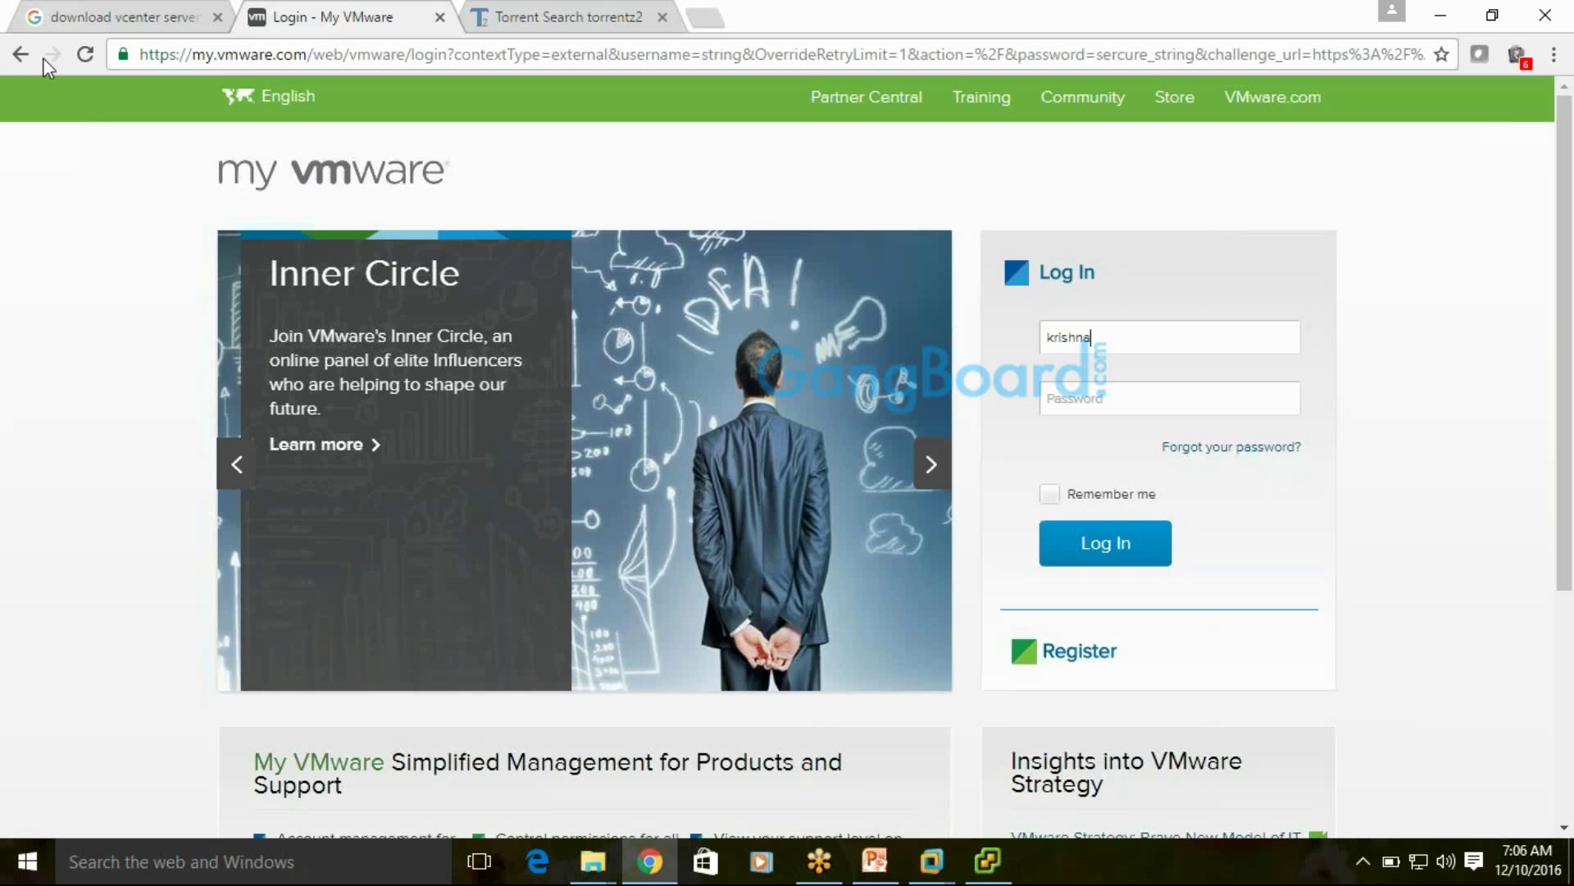
left_click(25, 57)
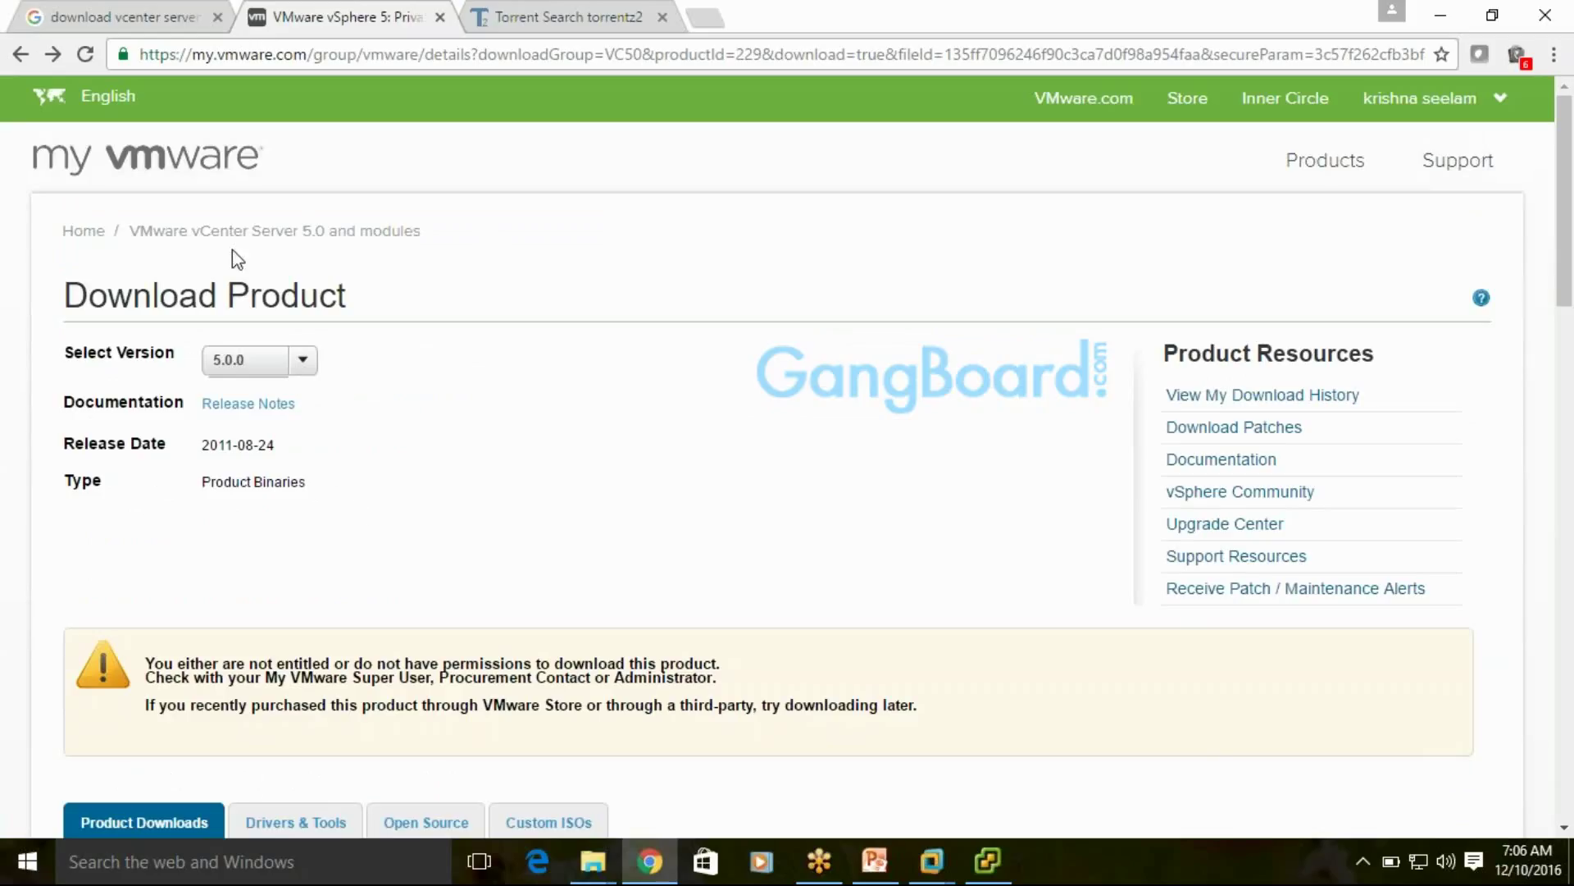
Search Torrentz2 for 'vmware vcenter server 5.0' and scroll through the 41 matching torrents
left_click(574, 20)
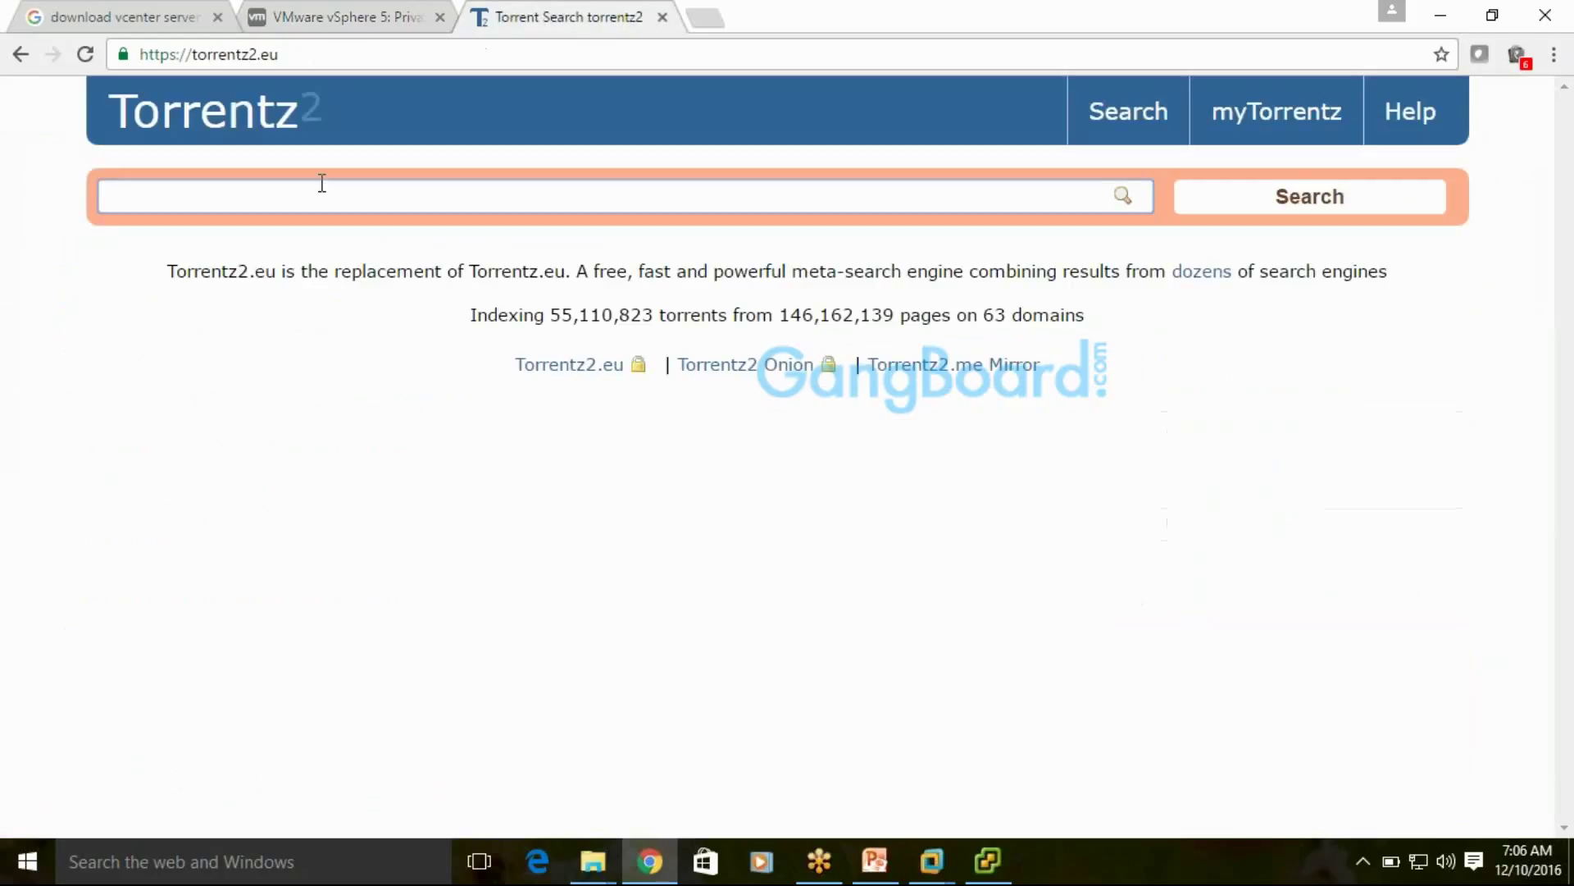
type("vmware vcen")
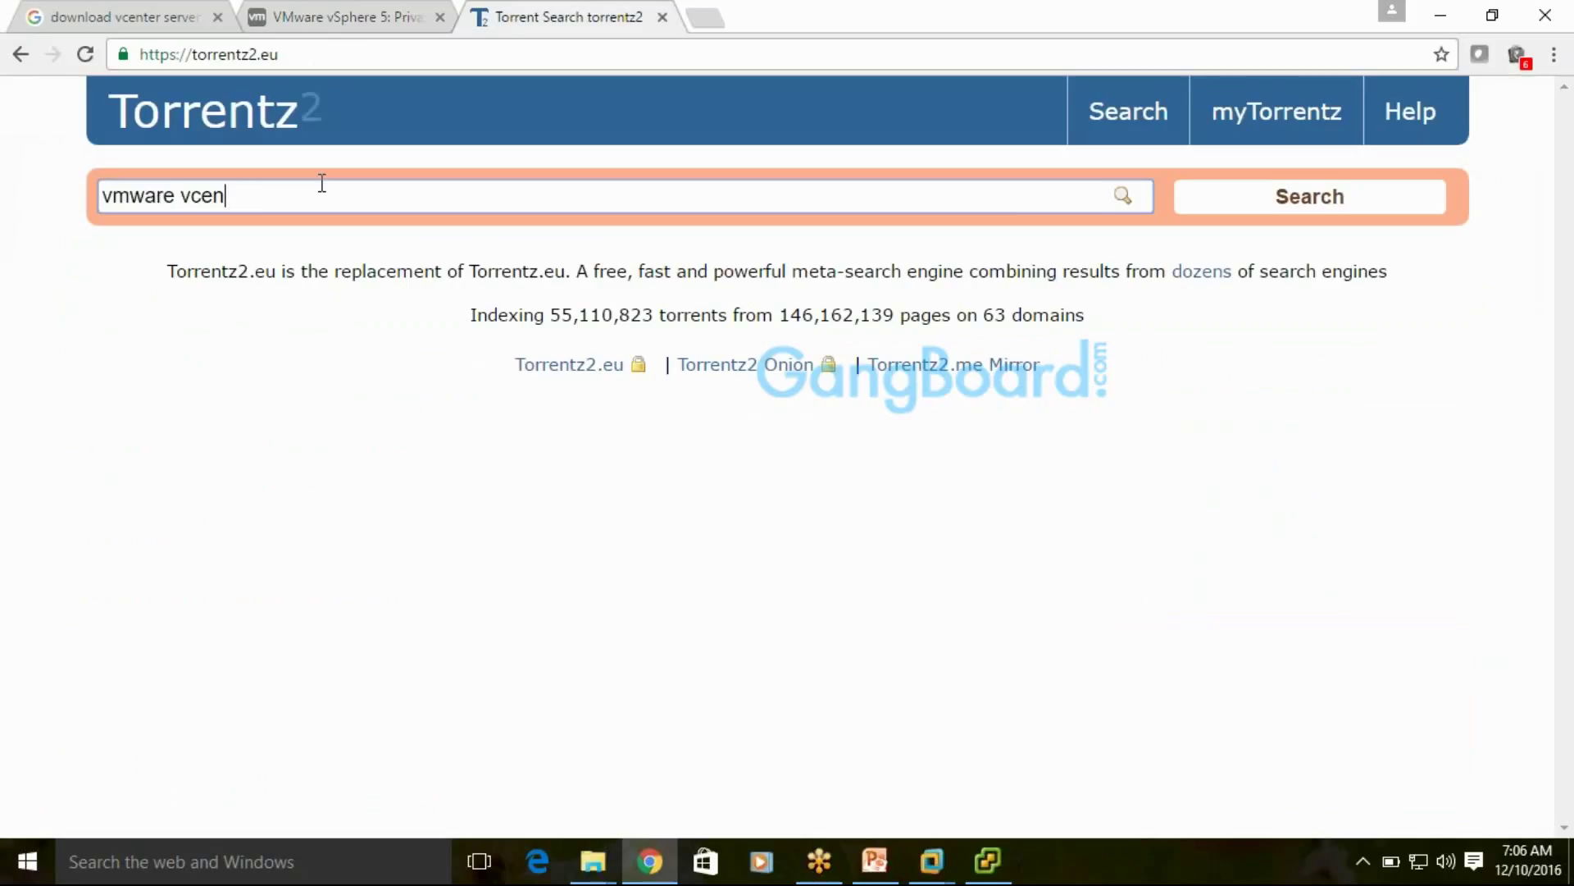
type("ter serv er")
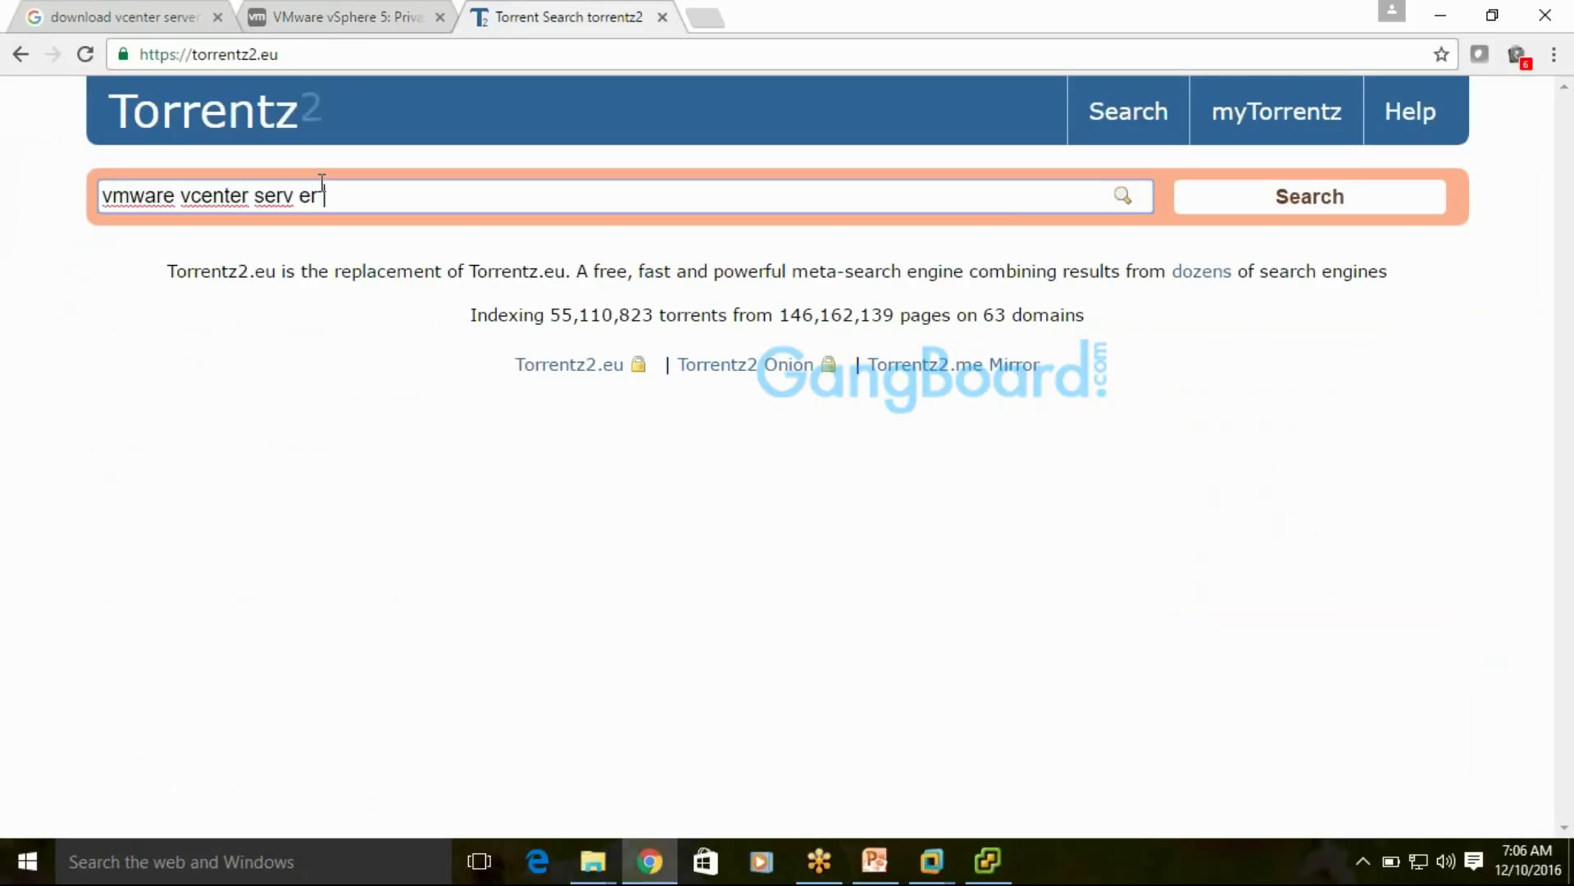
key("BackSpace")
key("BackSpace")
type("er 5.0")
key("Return")
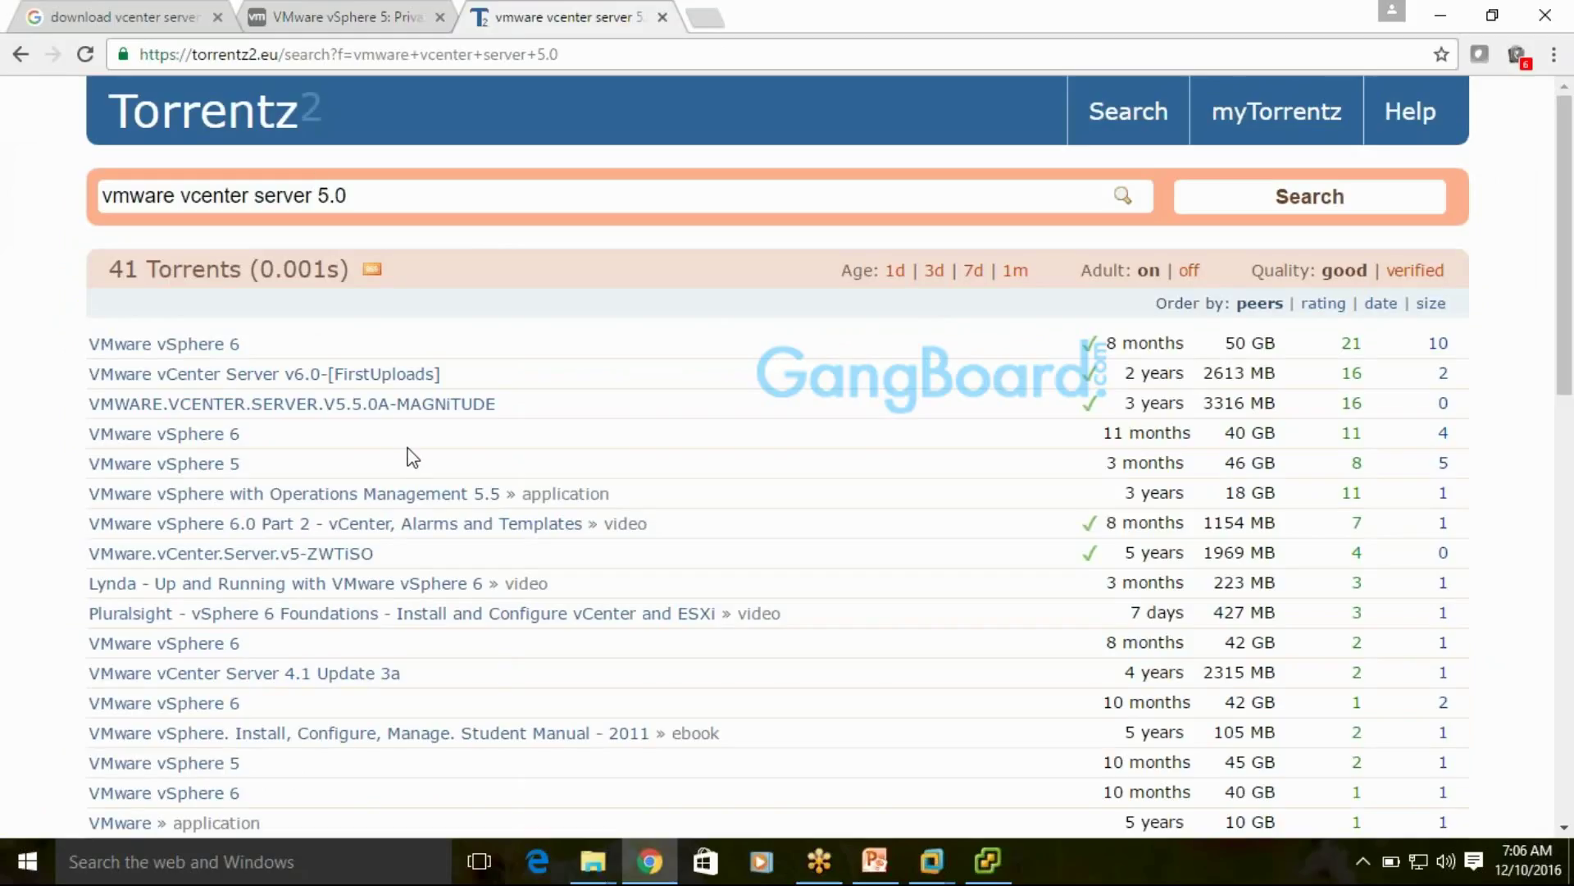
scroll(415, 454, "down", 4)
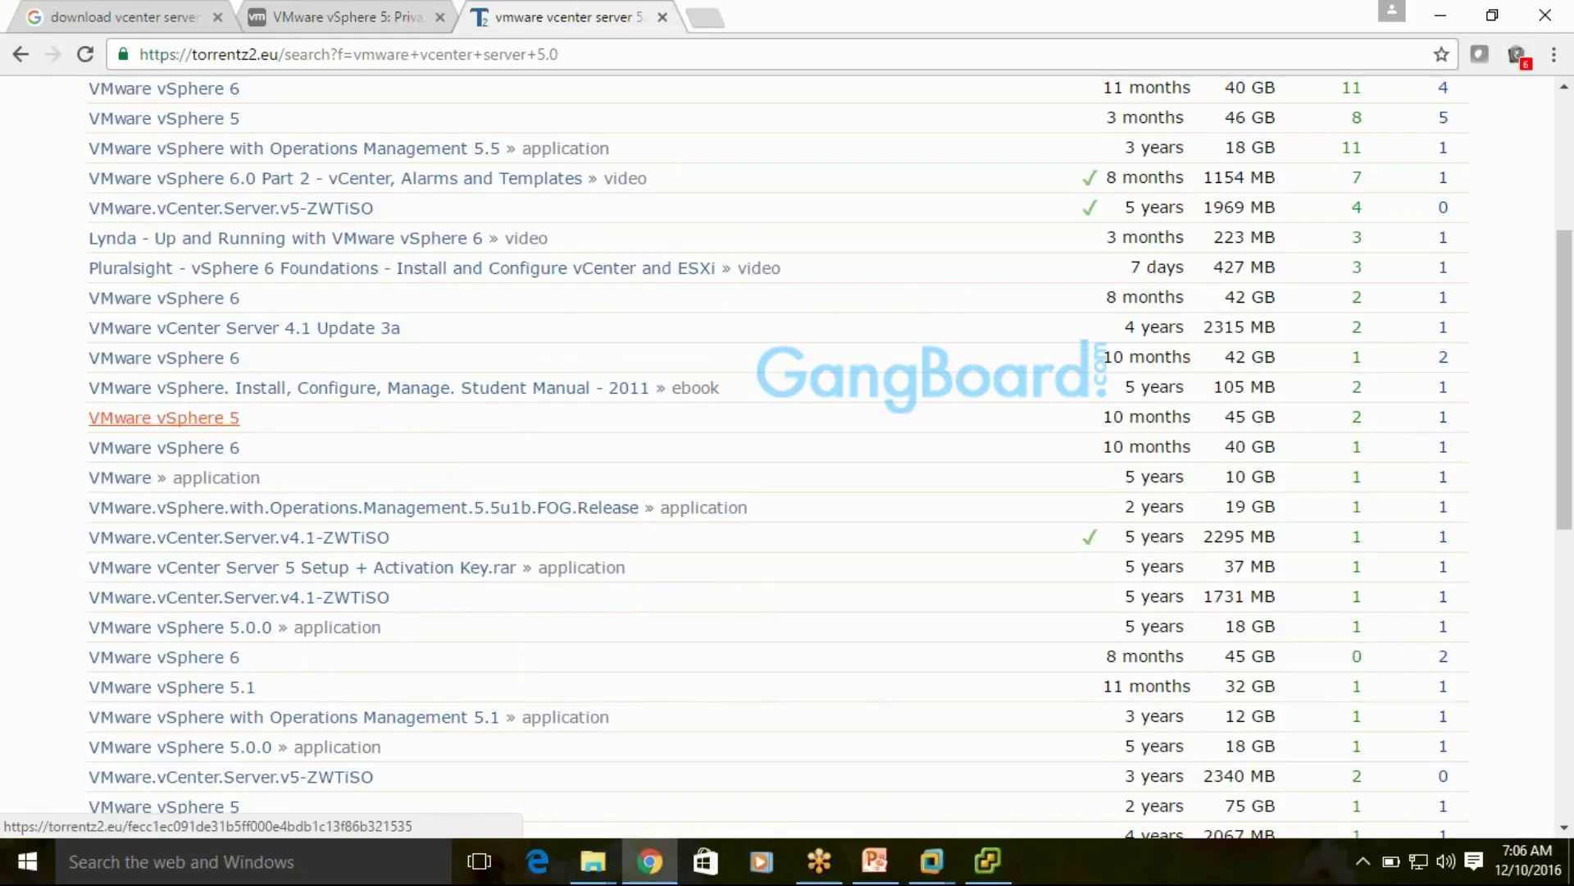
scroll(164, 417, "down", 3)
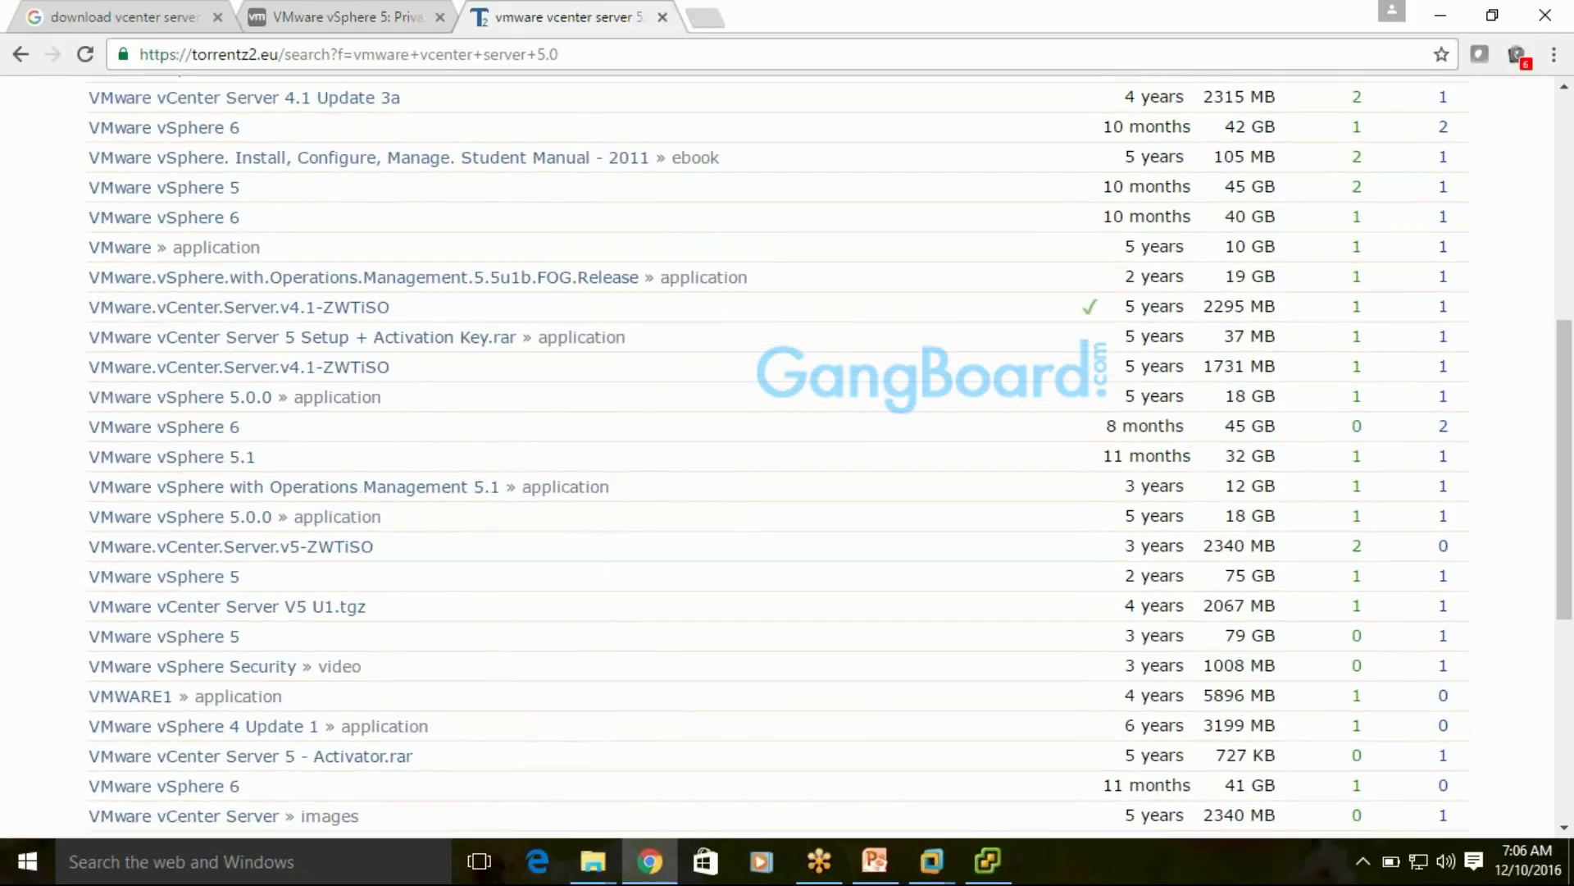
scroll(205, 419, "down", 4)
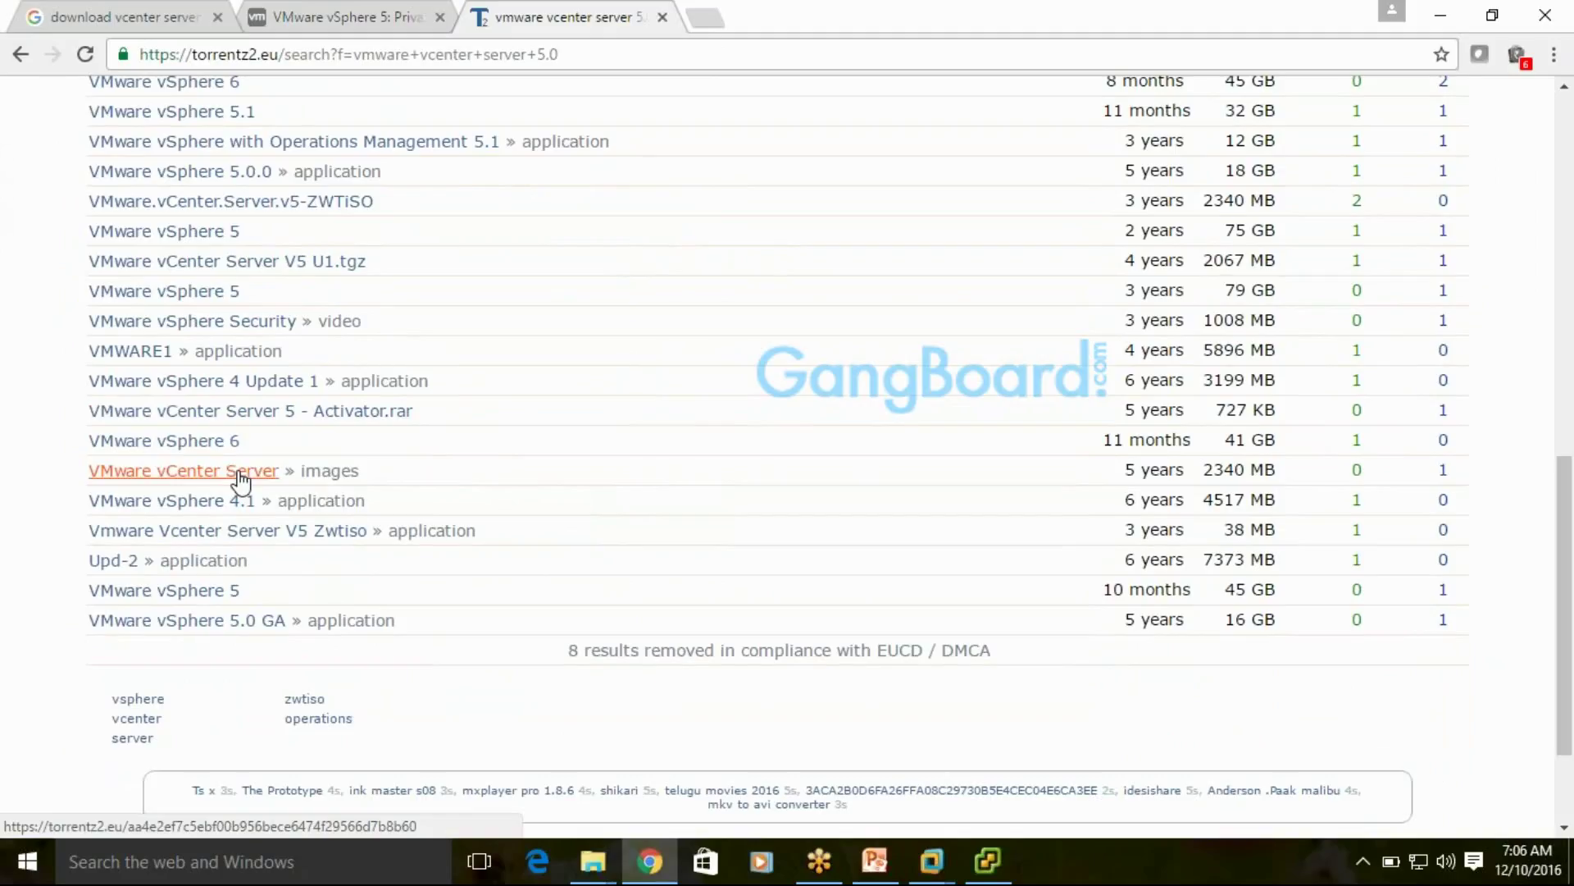
Open the VMware vCenter Server torrent details and its torrentproject.se listing
left_click(240, 474)
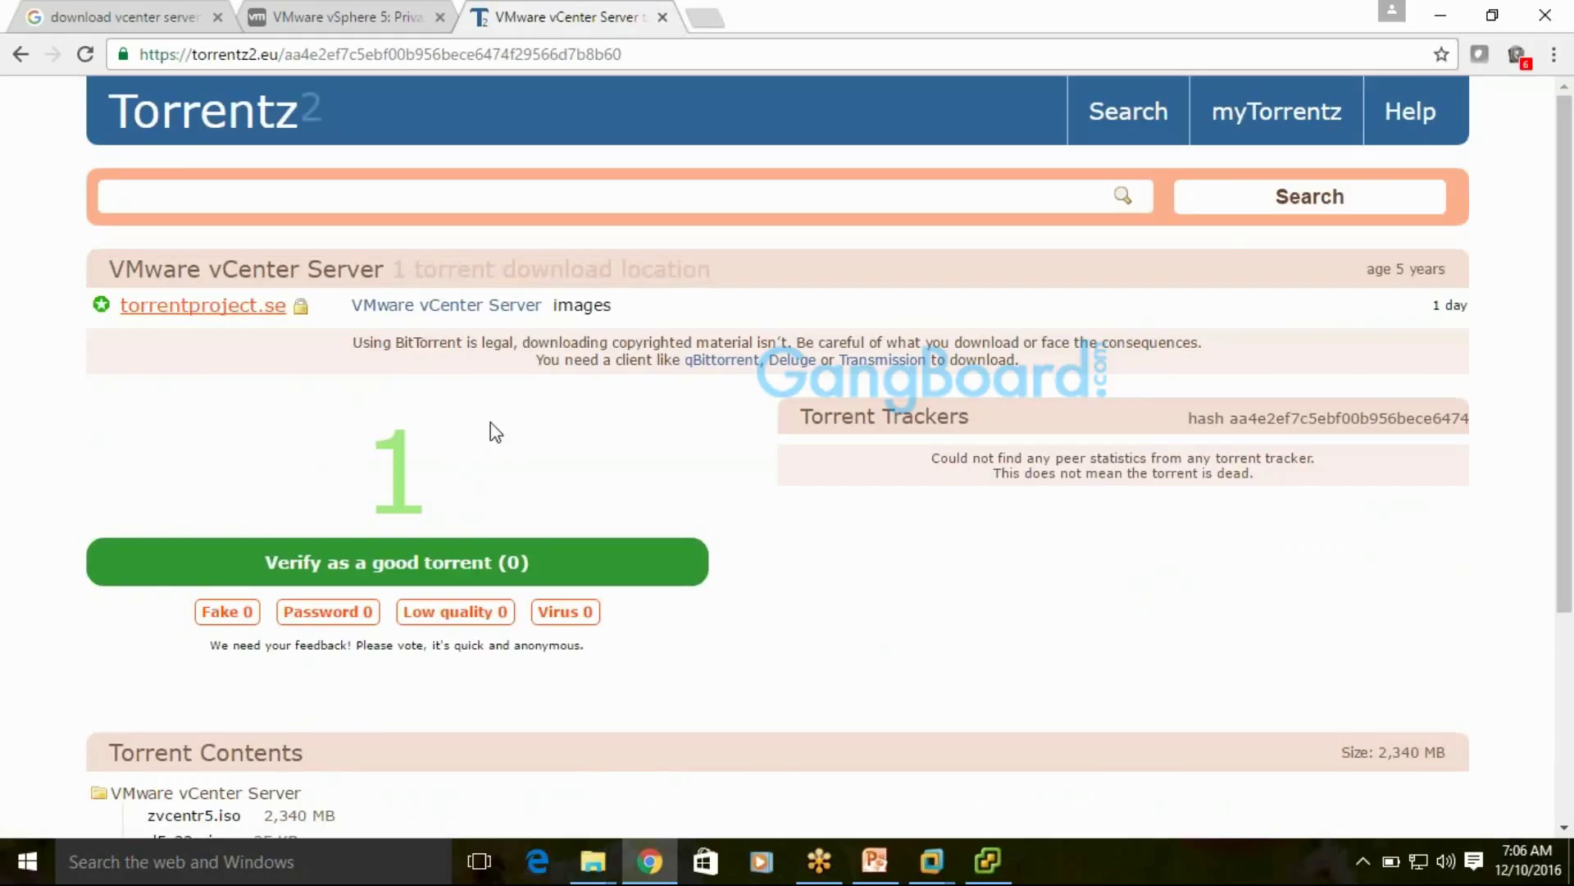
scroll(844, 495, "down", 3)
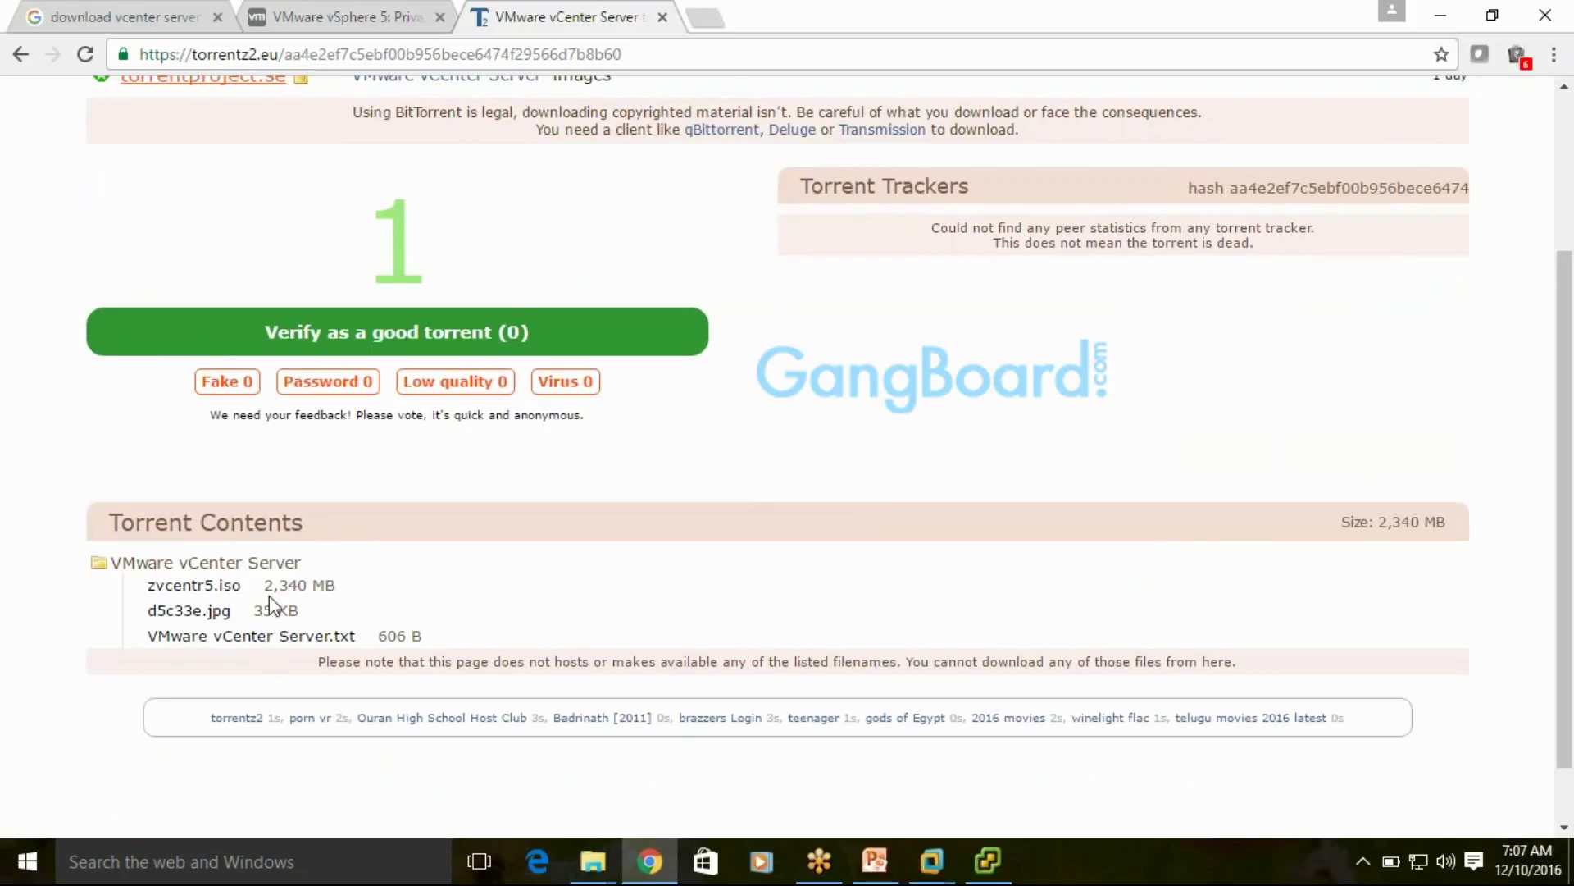
scroll(721, 601, "up", 3)
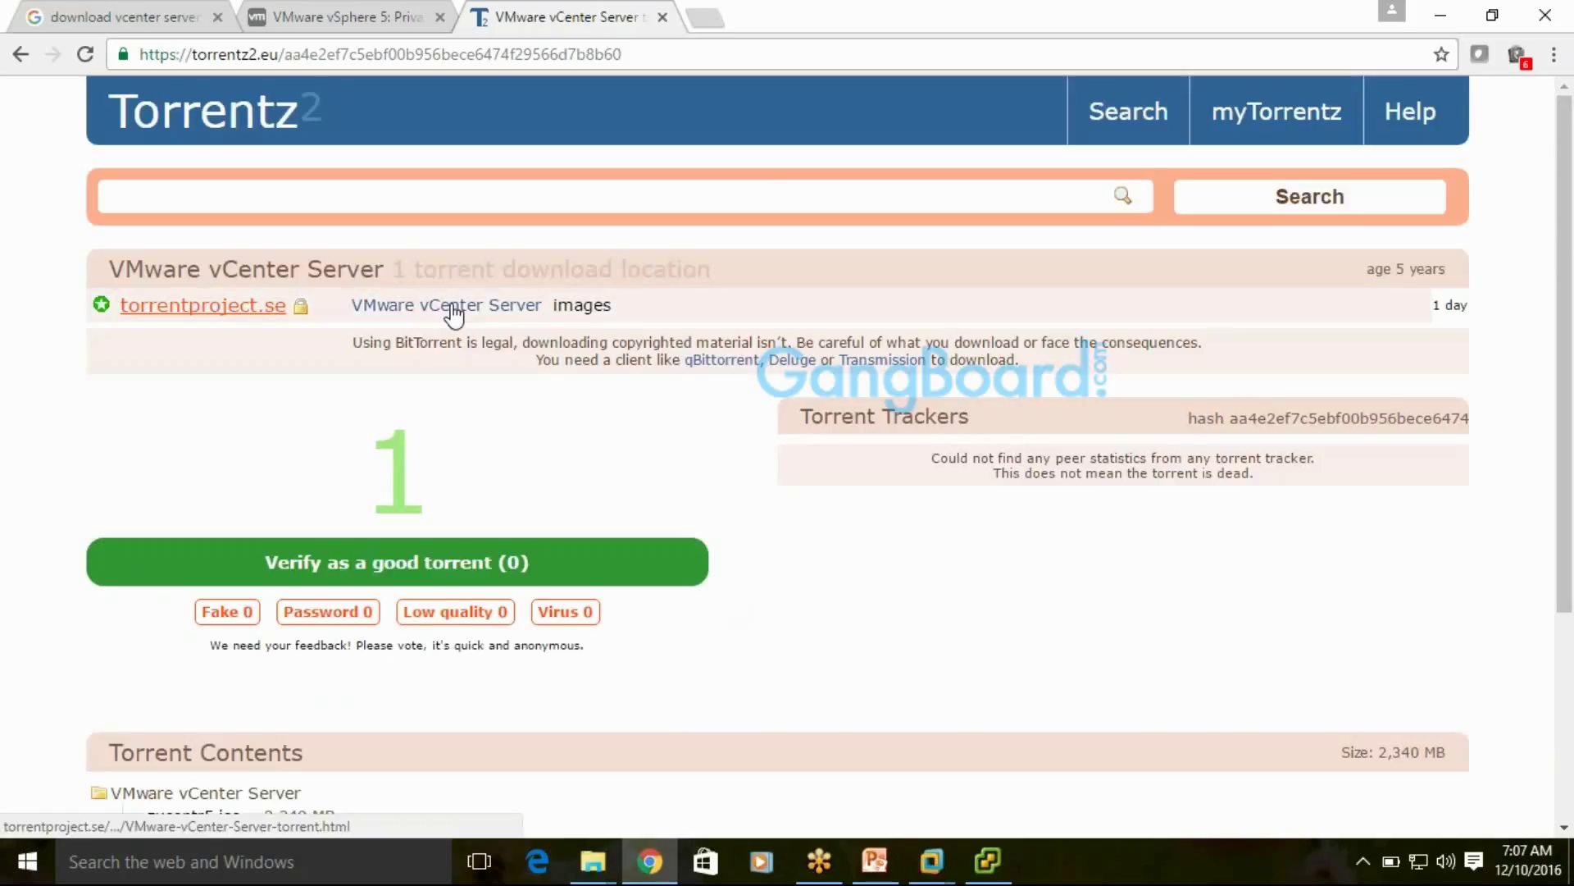
left_click(248, 305)
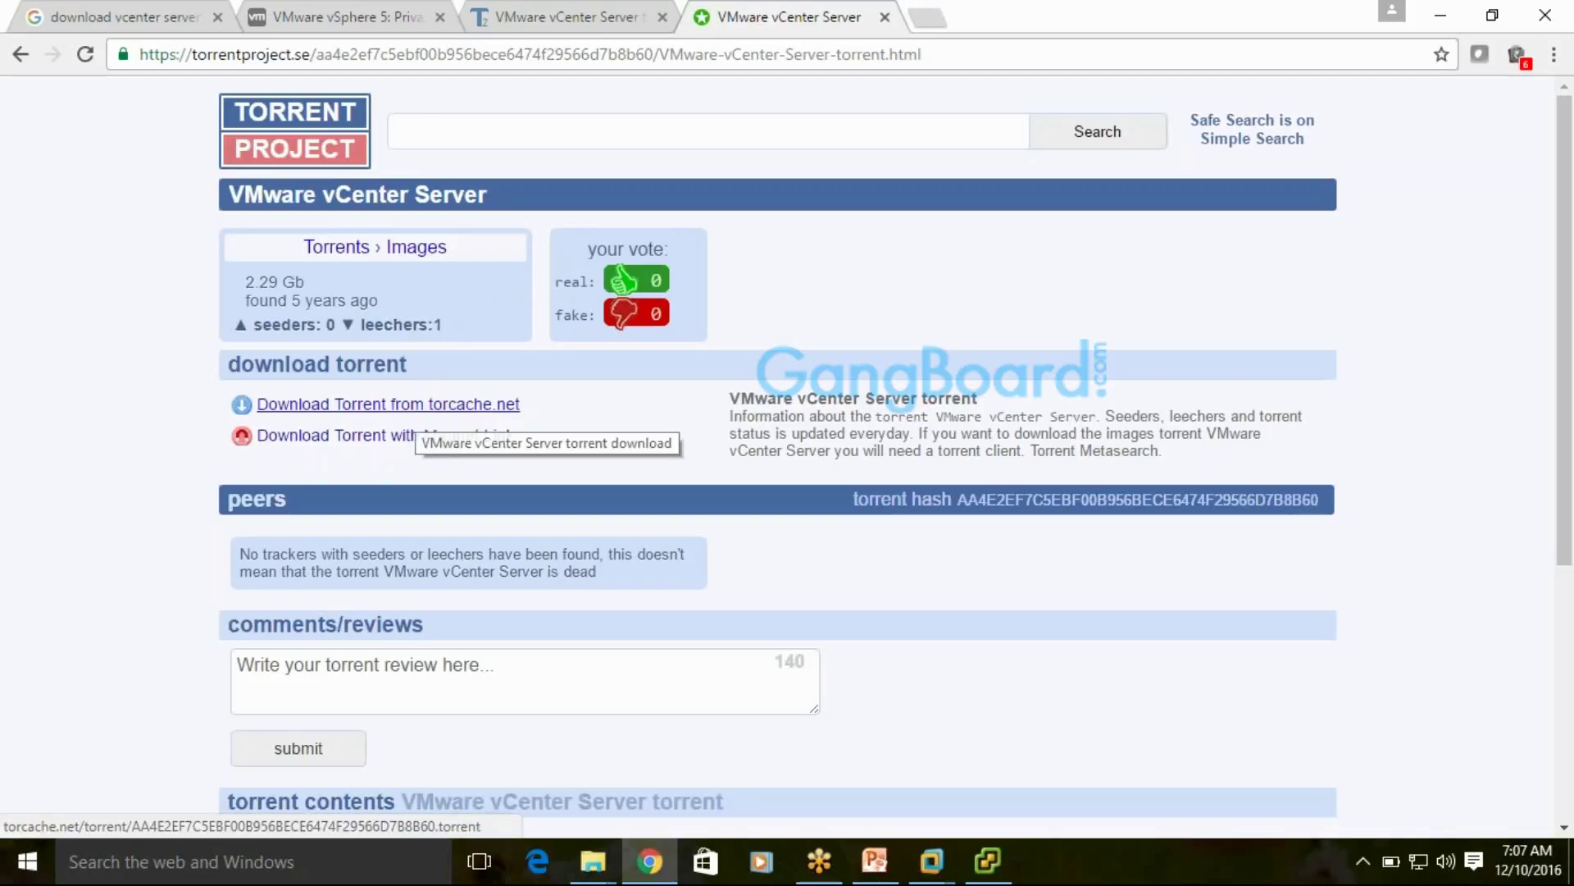
Try the torcache.net download twice, dismiss the ad popup, then return to Torrentz2's details tab
left_click(414, 405)
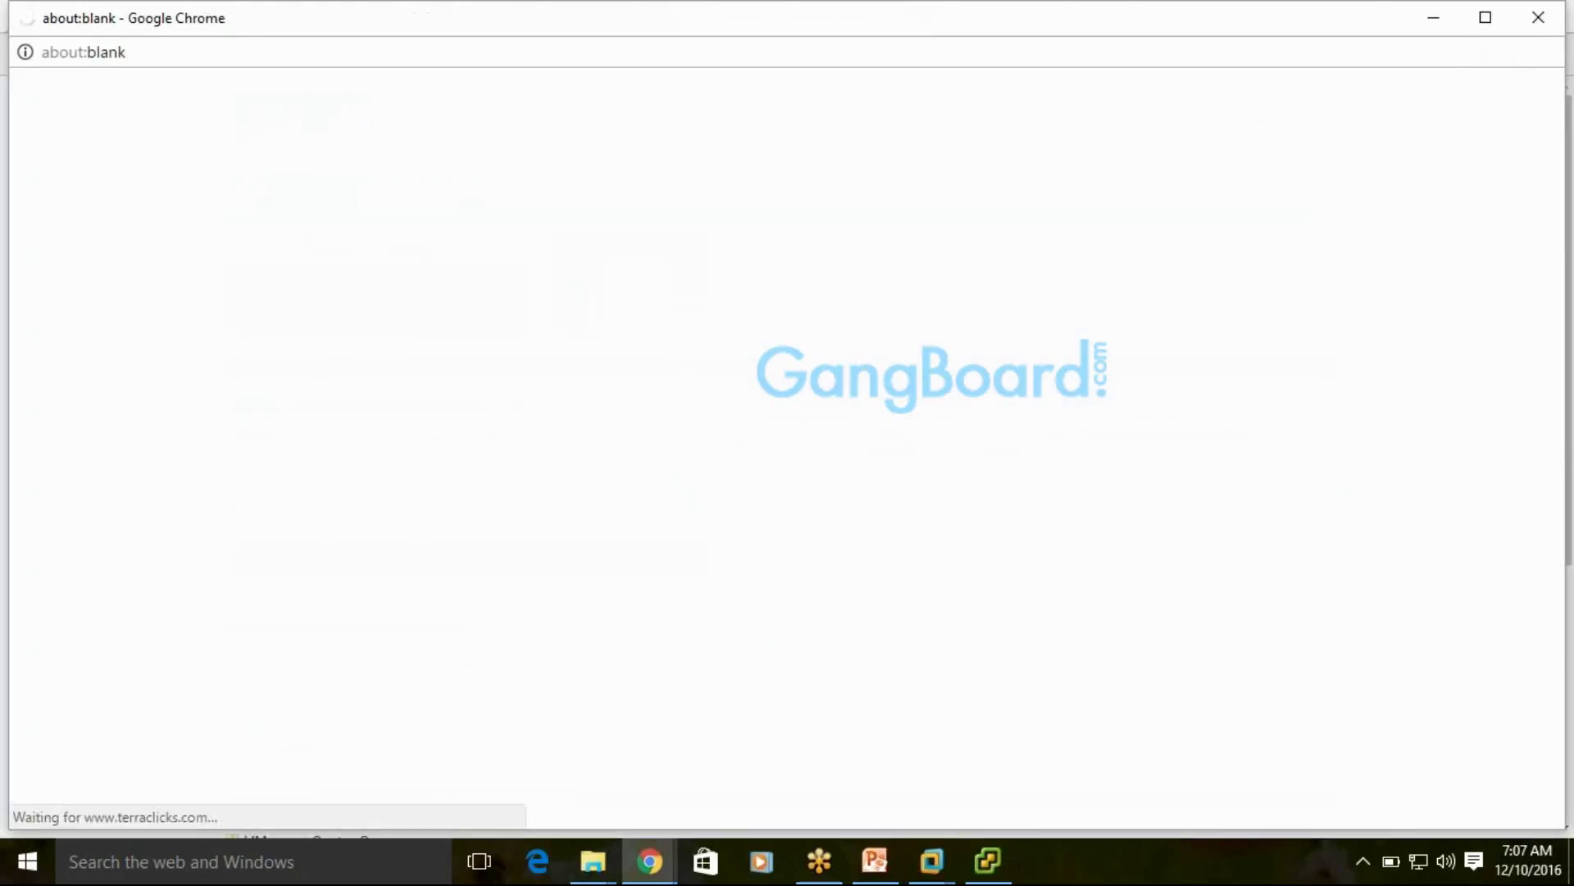
left_click(1538, 18)
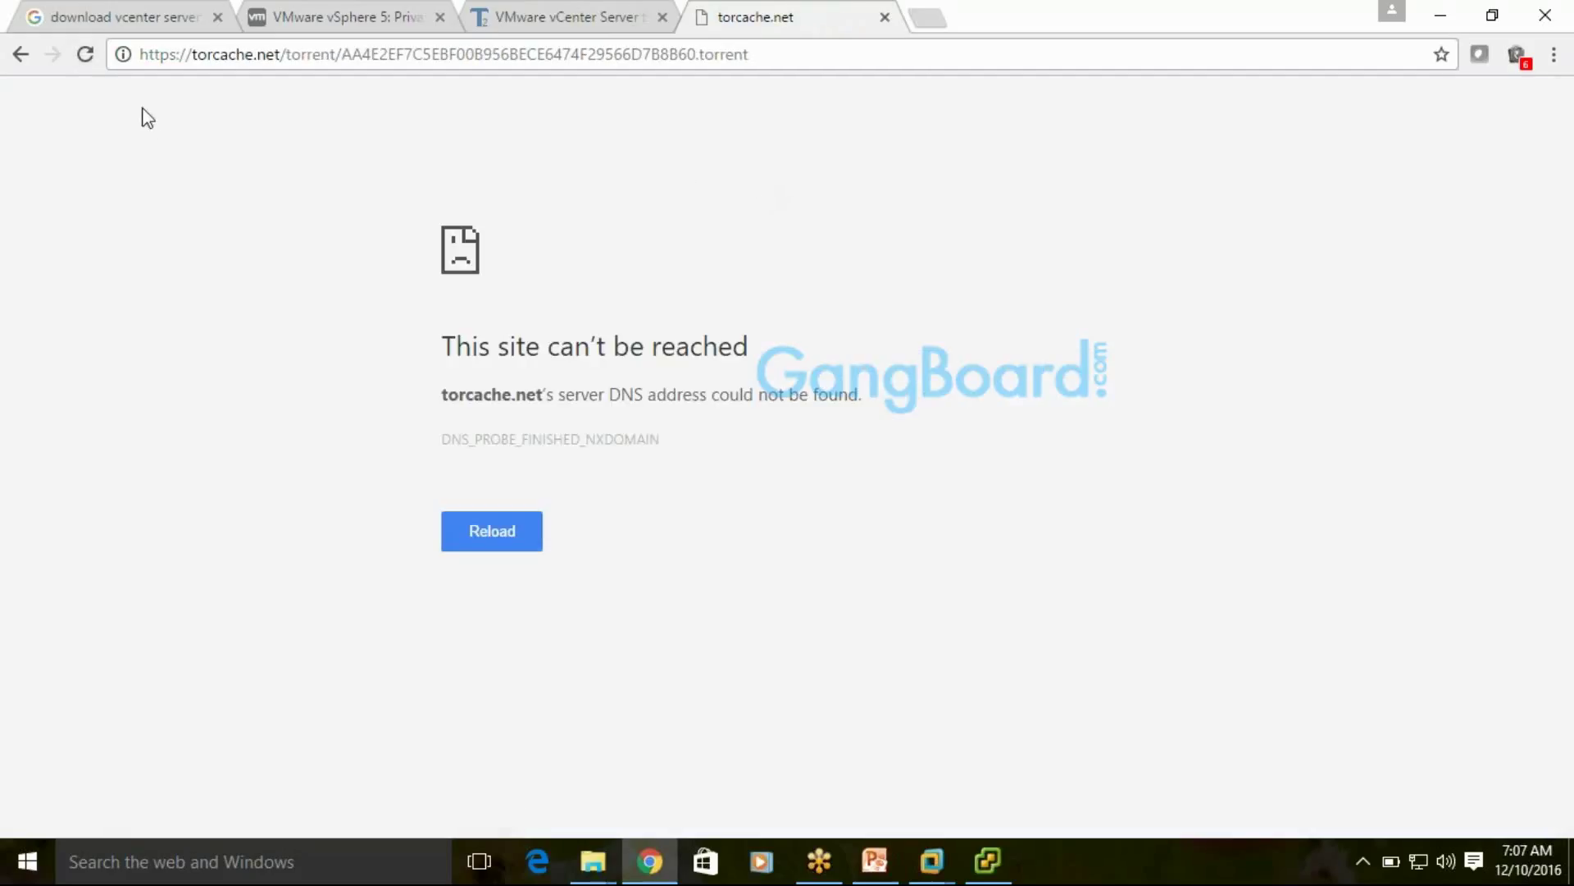
left_click(20, 55)
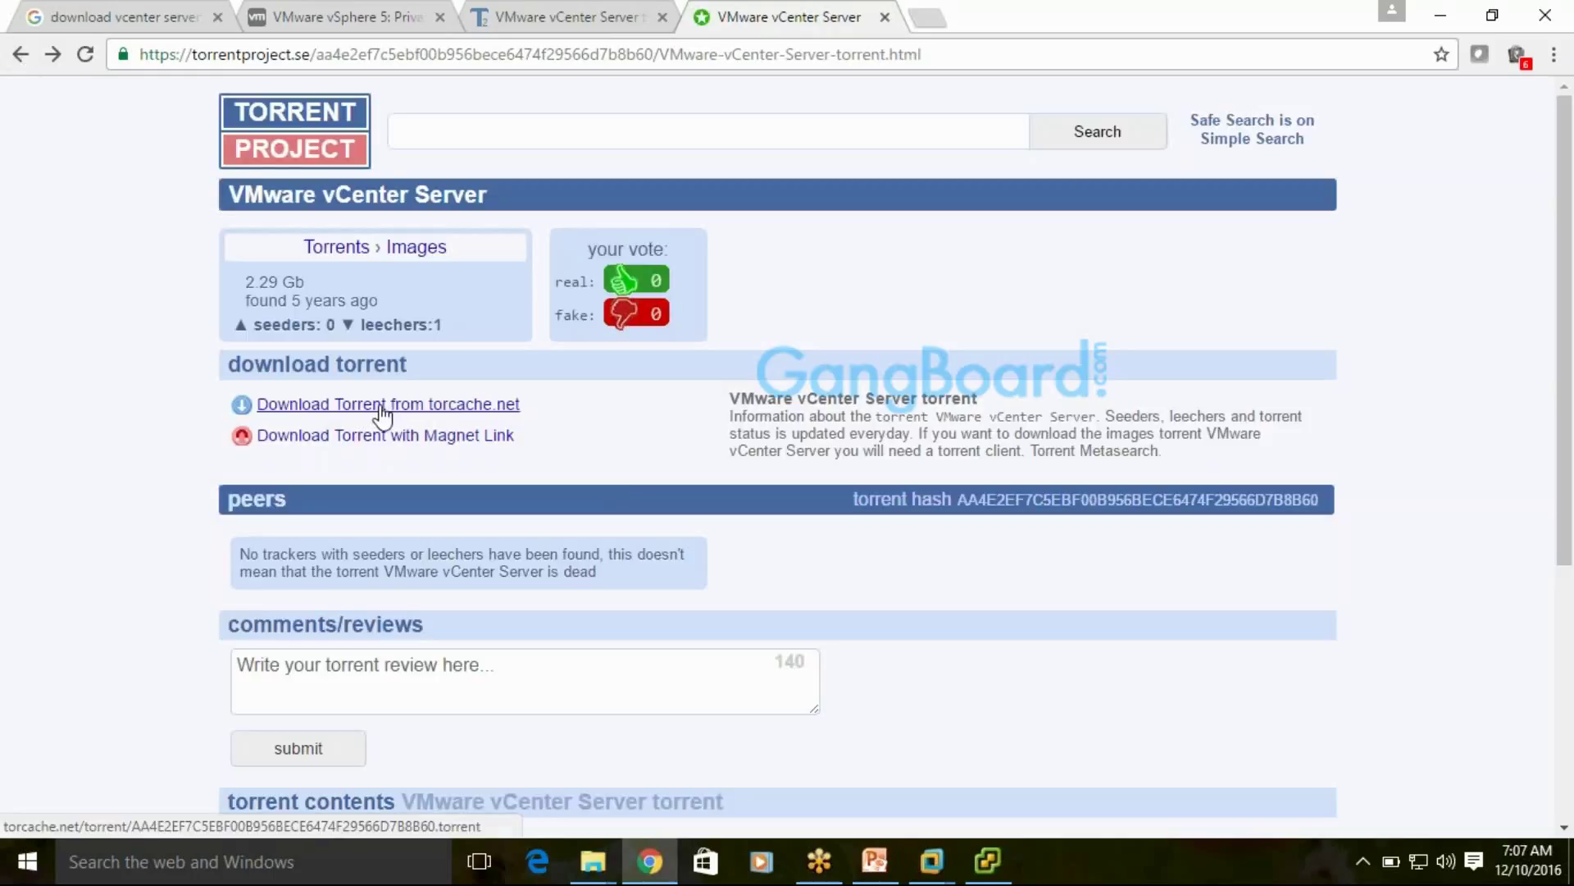
left_click(381, 405)
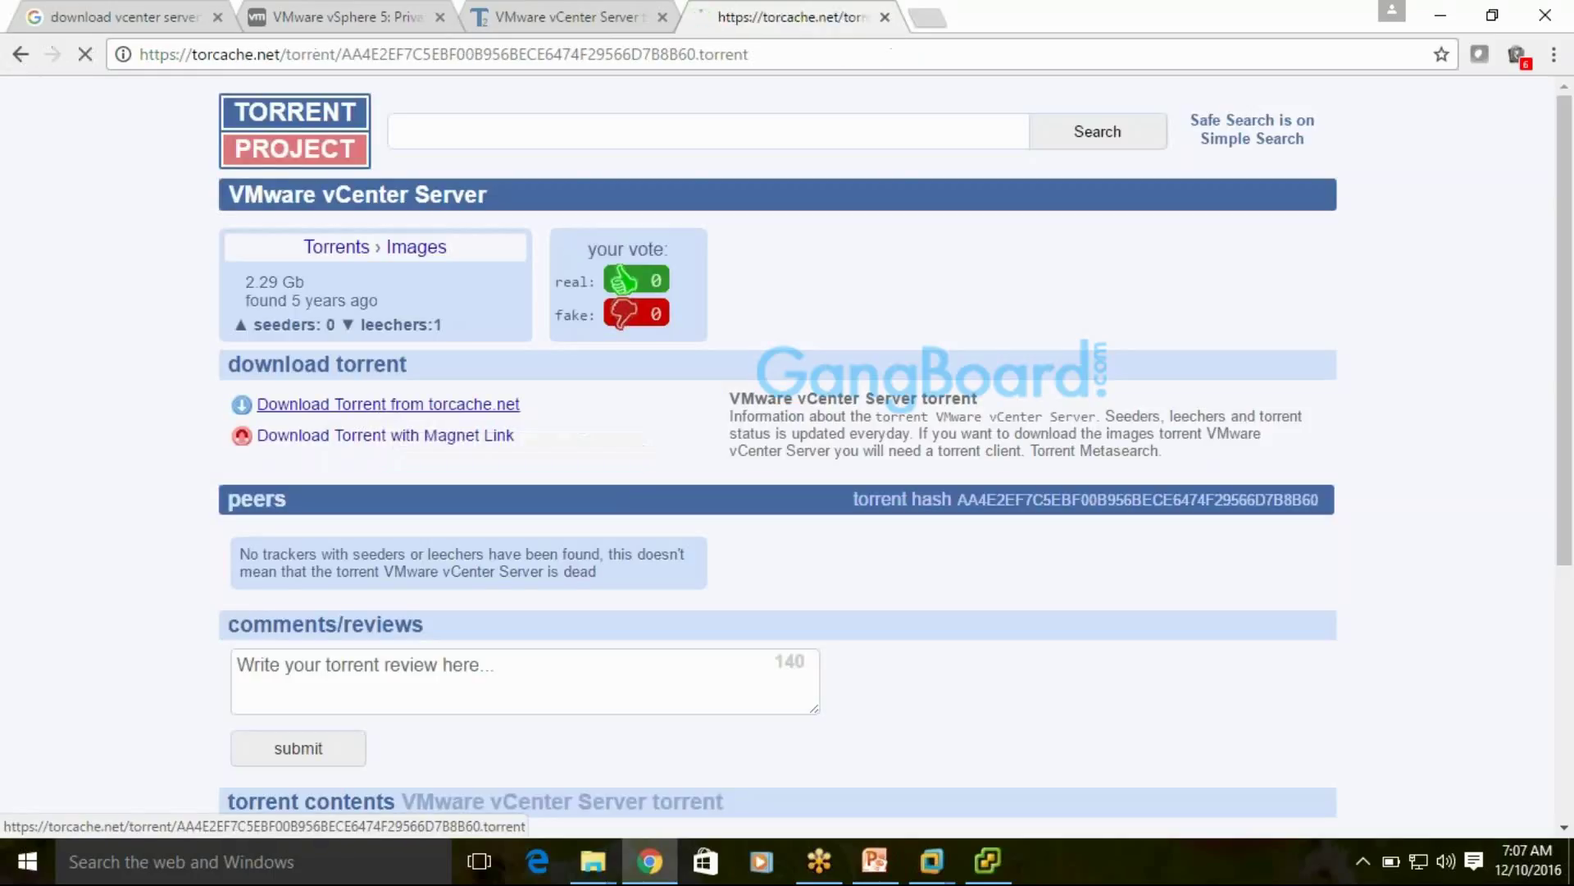
left_click(31, 57)
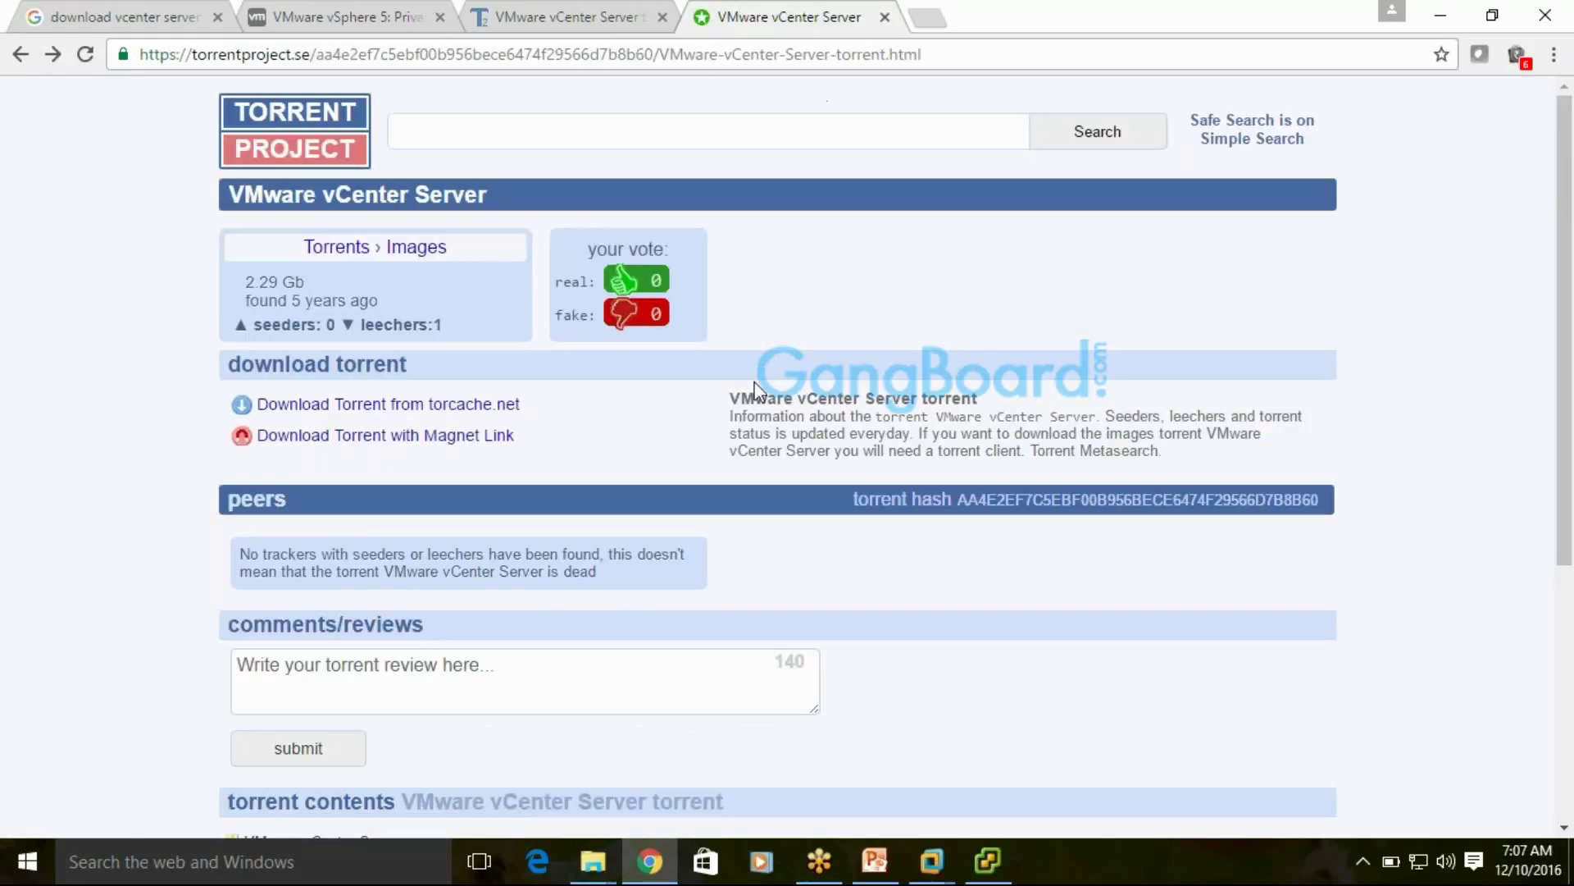
scroll(756, 392, "down", 5)
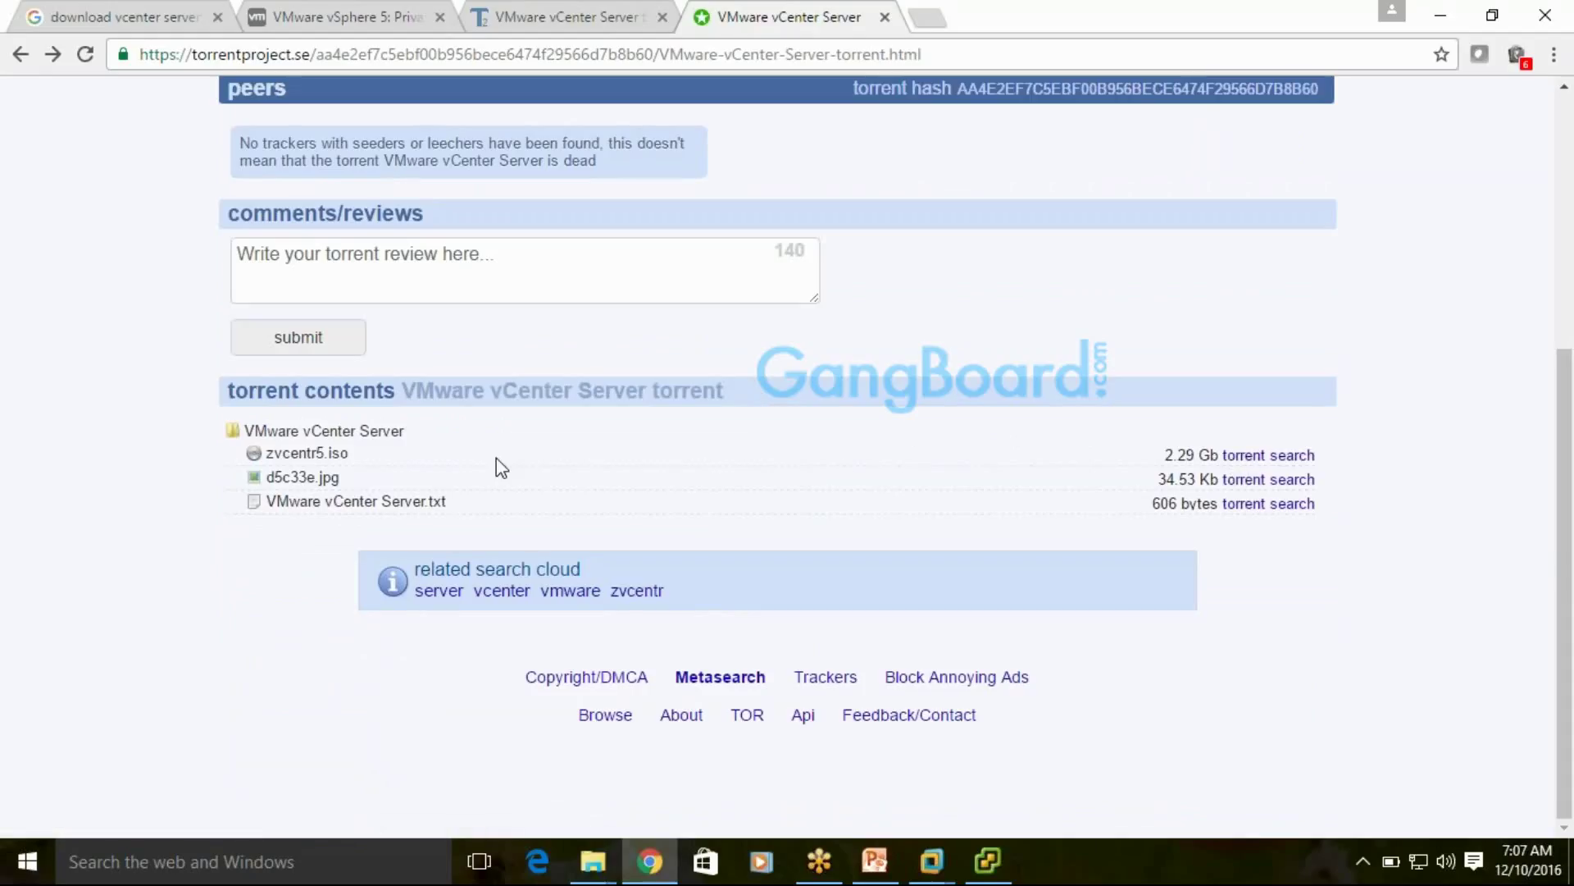
scroll(689, 389, "up", 5)
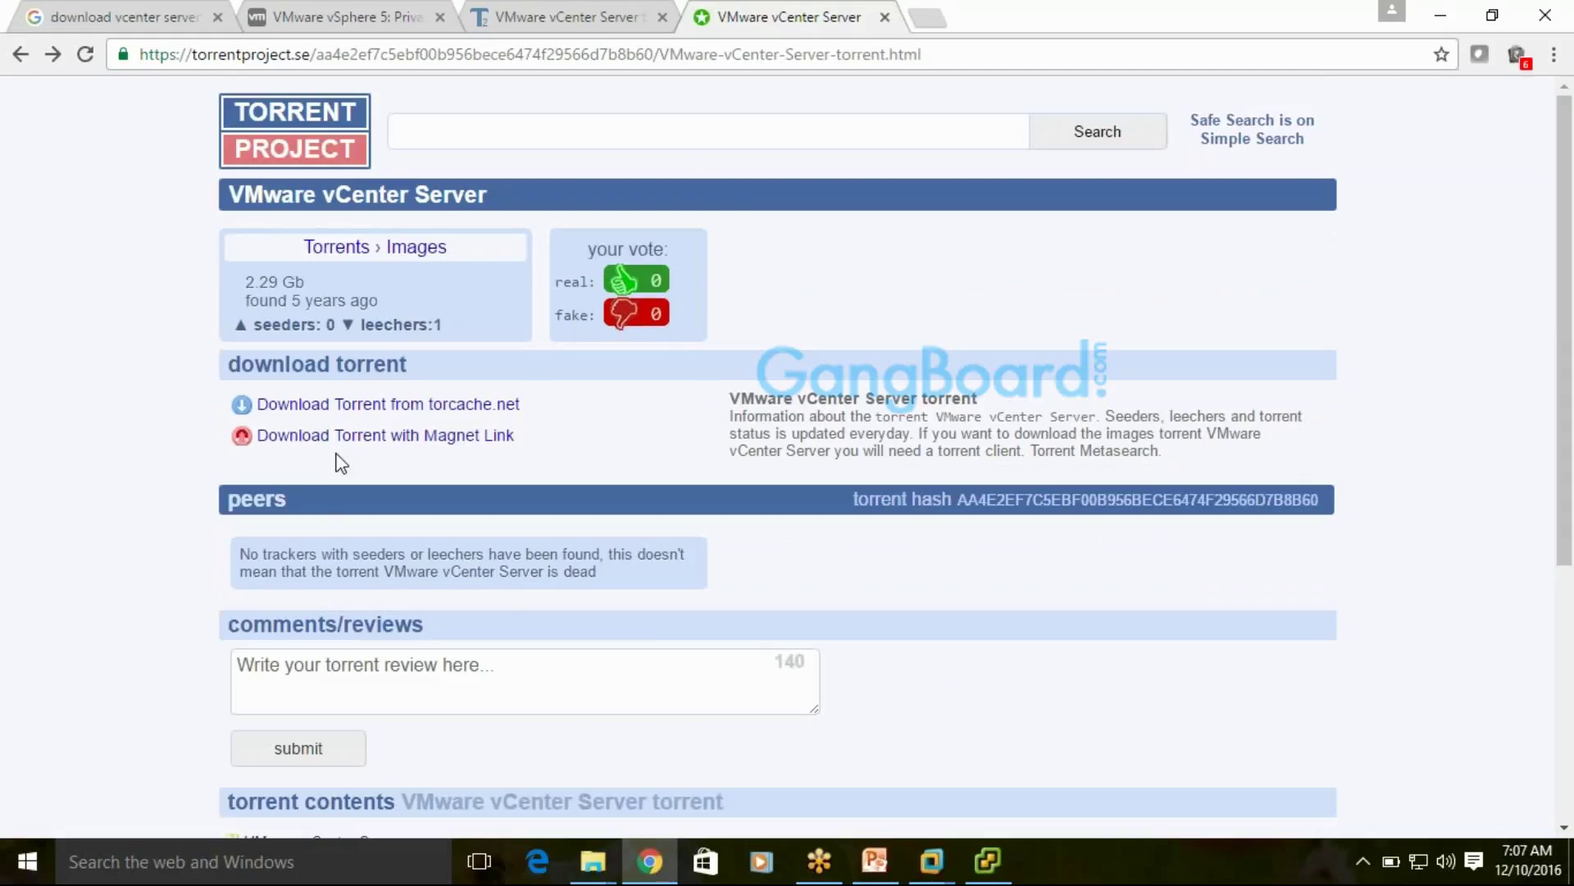
left_click(612, 15)
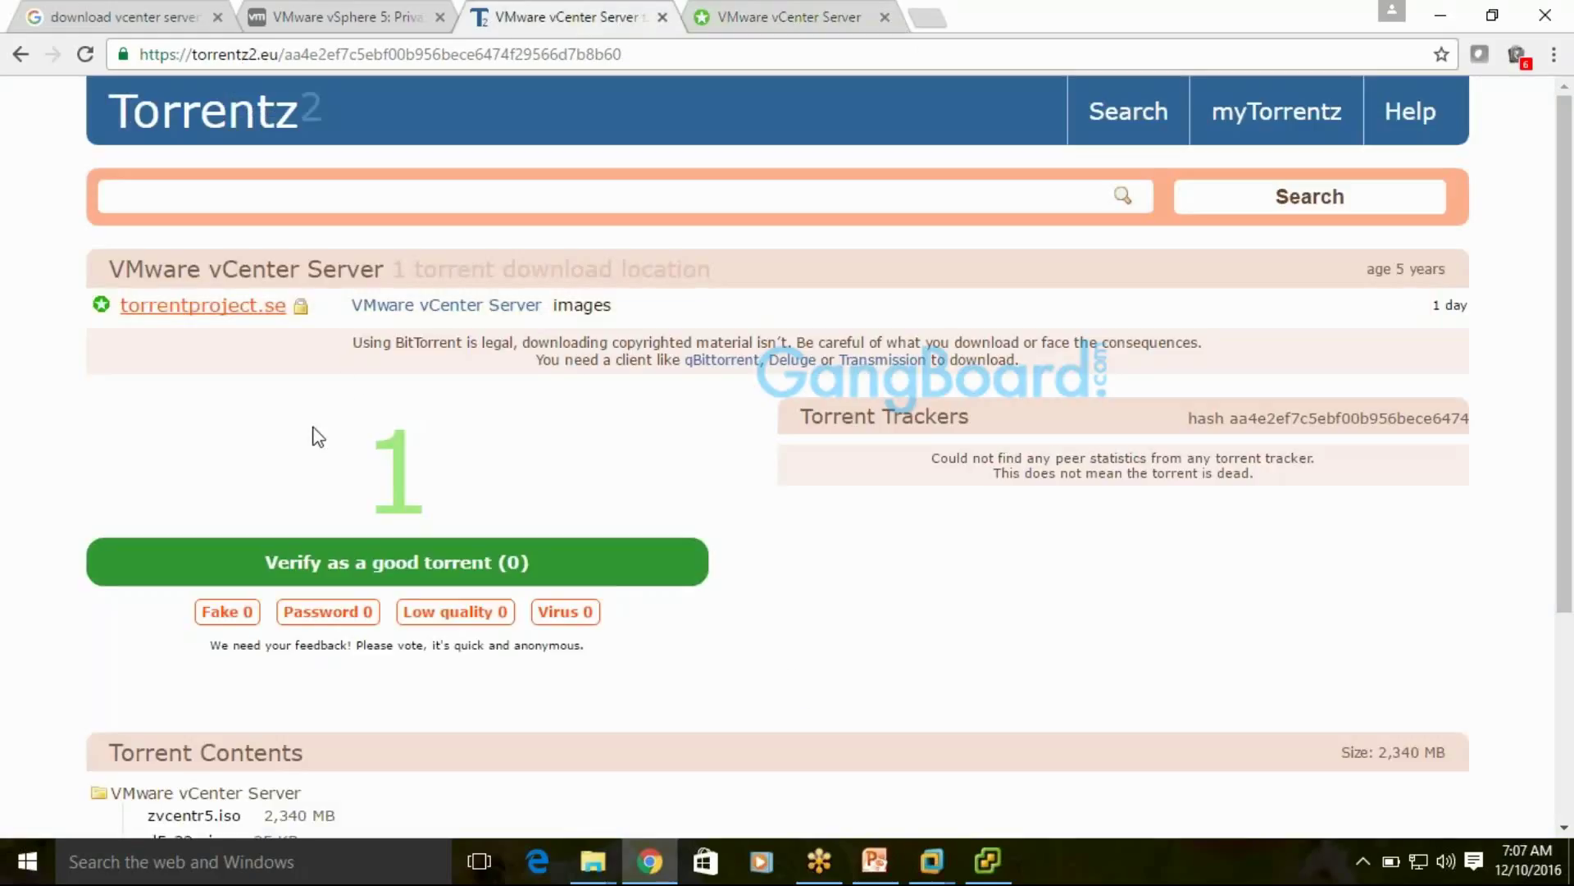
Open another vCenter Server result and try the torrentdownloads.me source, closing the blocked page
left_click(21, 54)
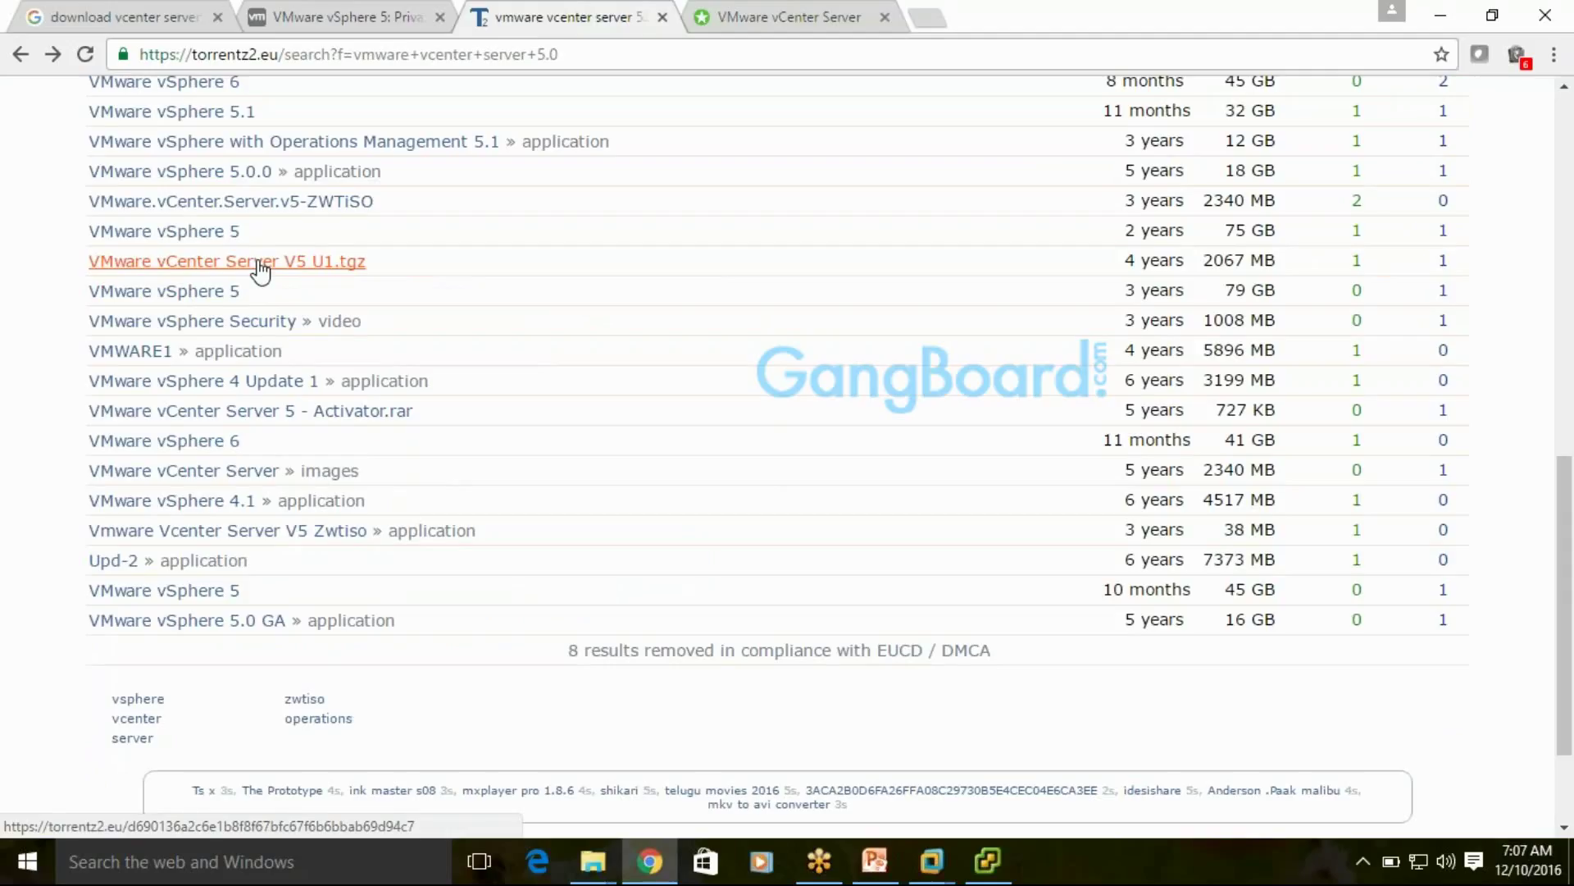
middle_click(260, 262)
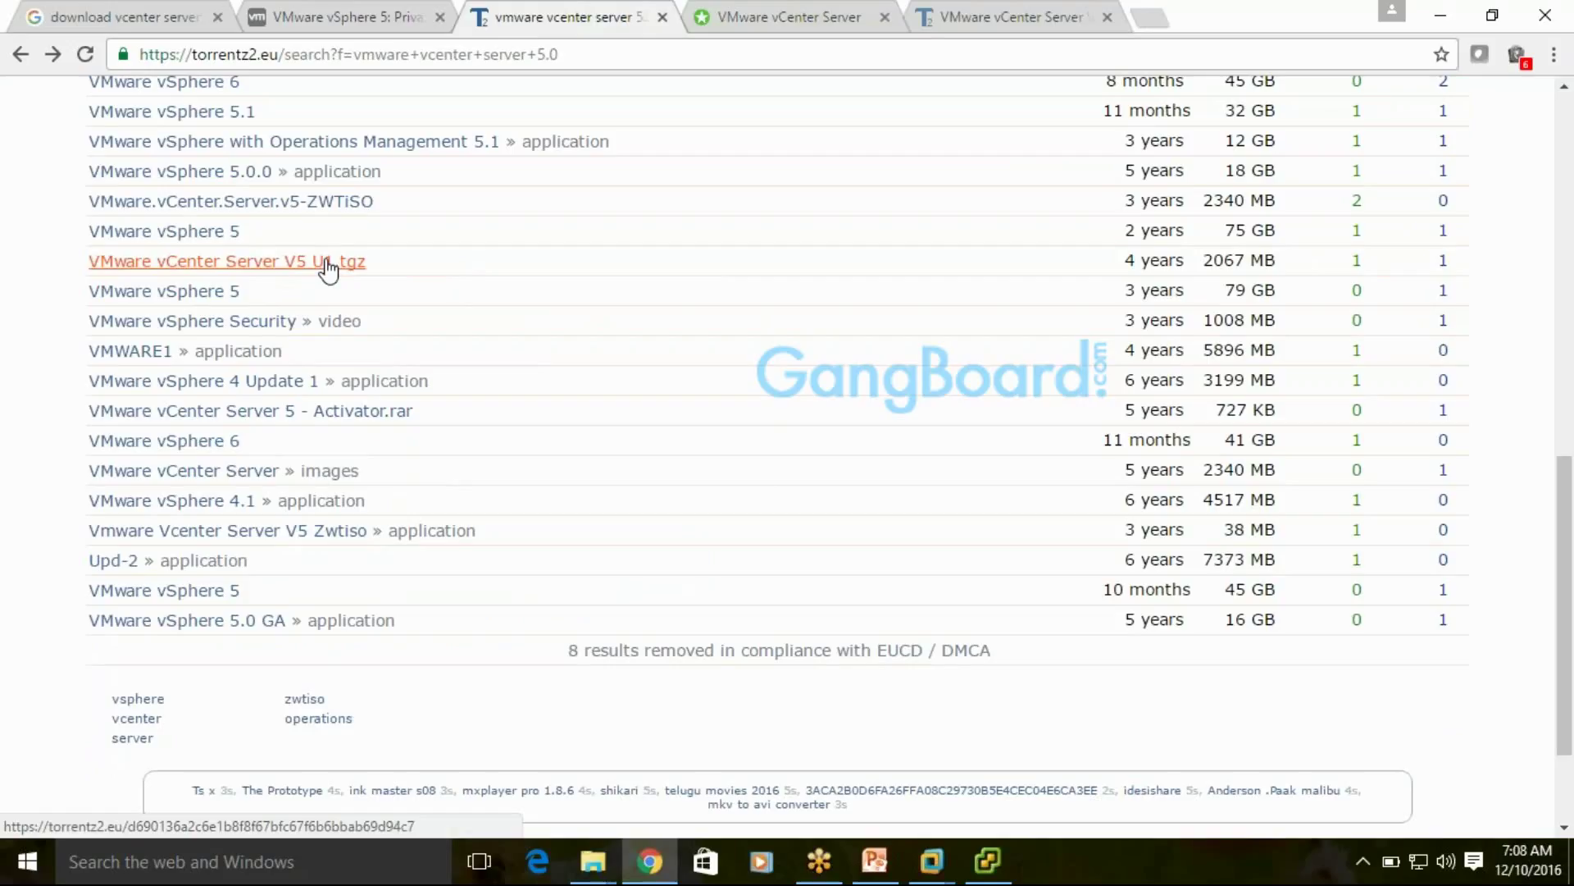
left_click(845, 24)
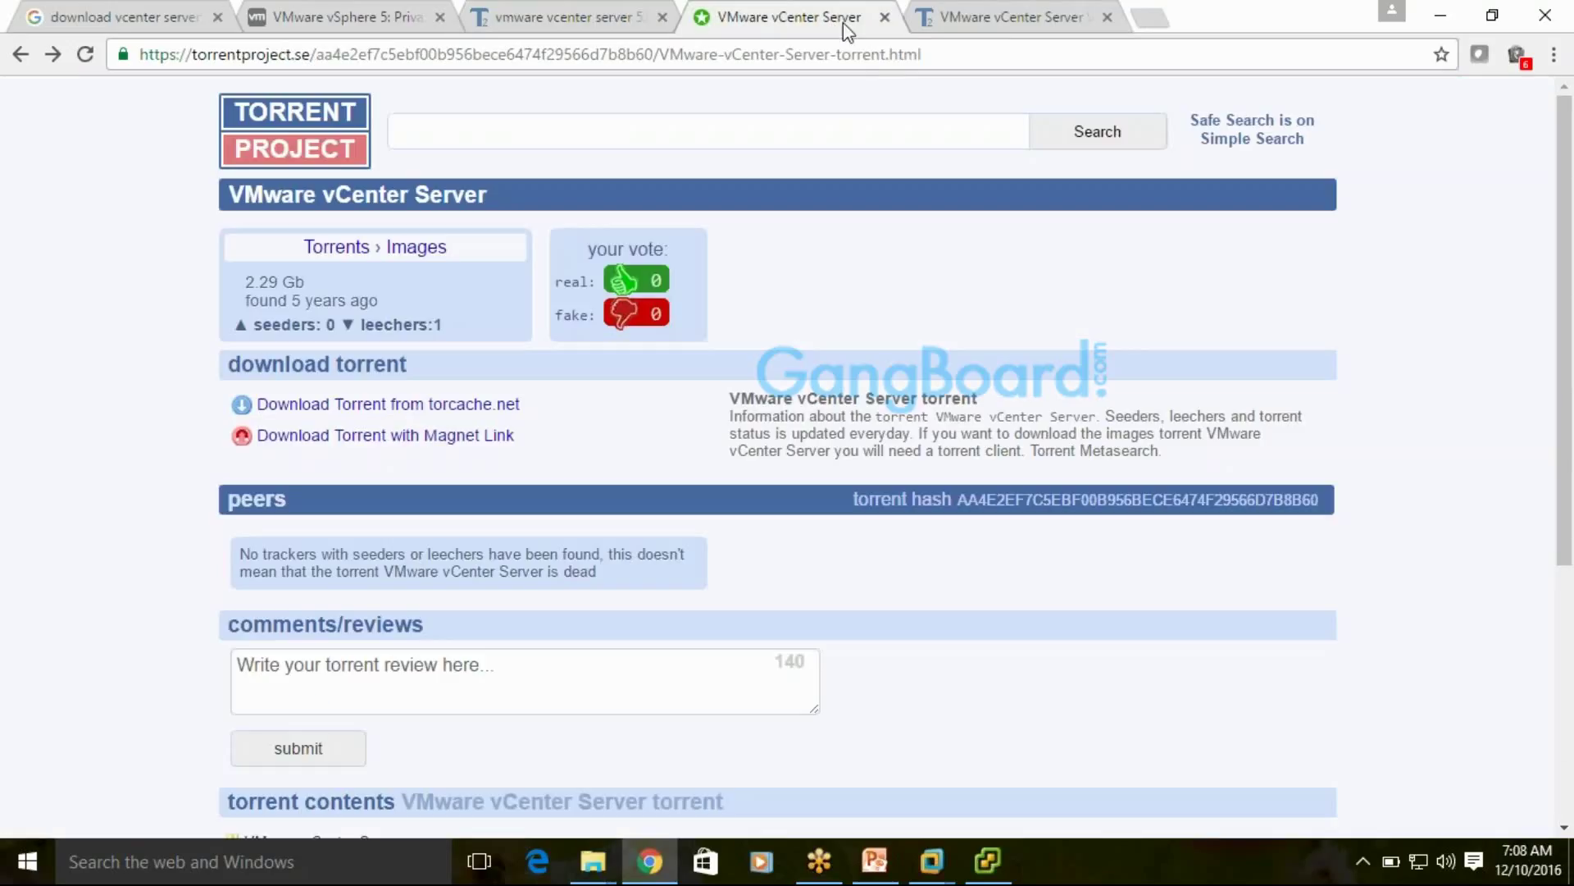
left_click(915, 26)
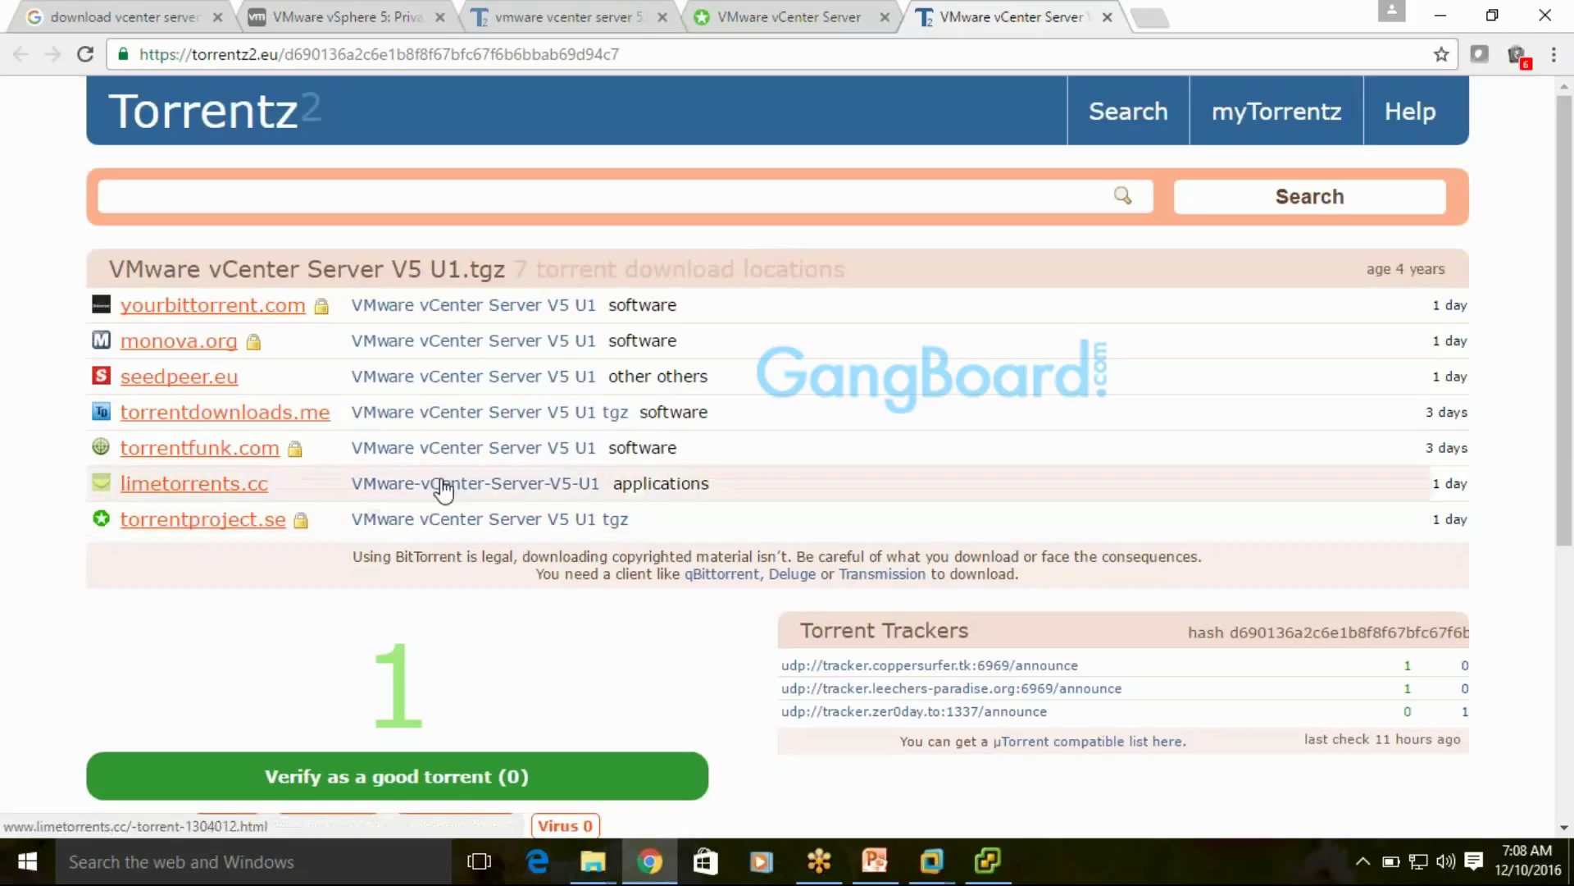
left_click(496, 424)
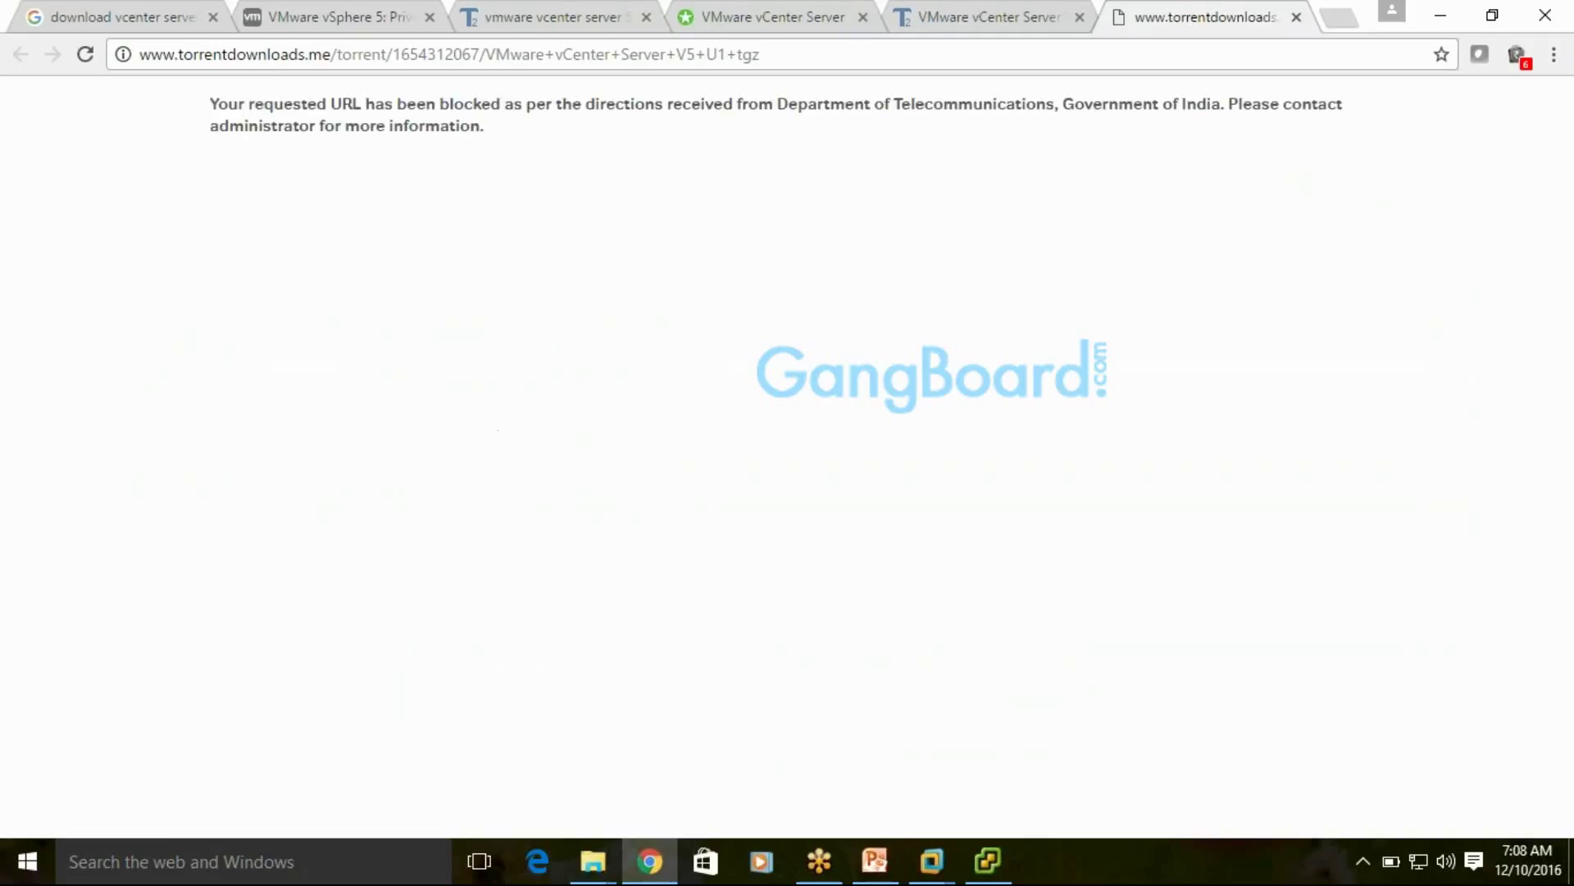
left_click(1296, 17)
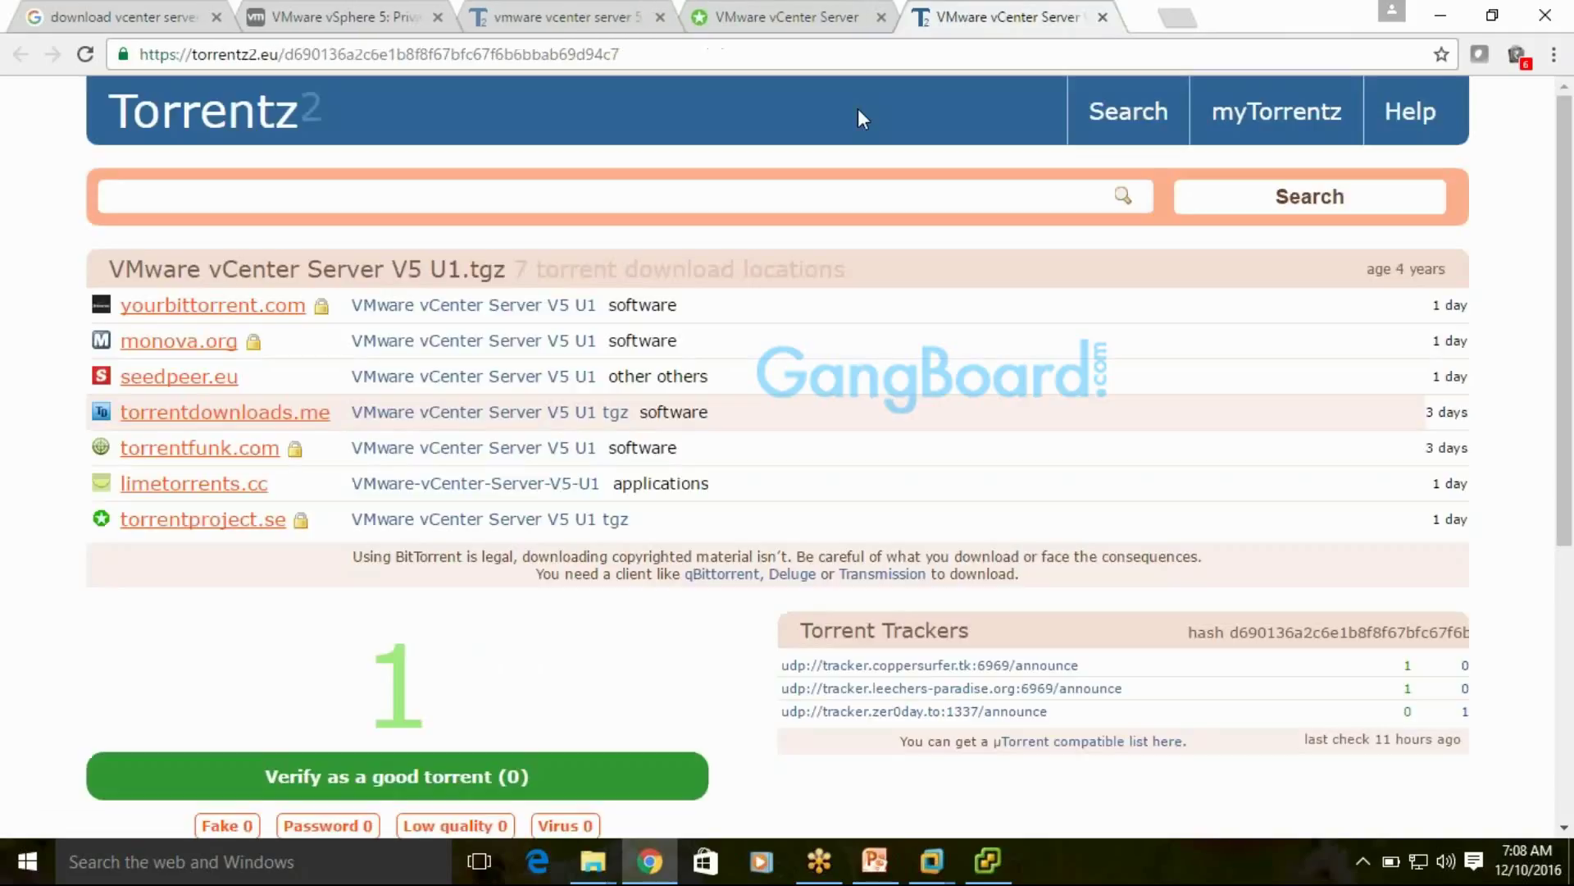
Try the torrentproject.se source's torcache.net download and close the unreachable page
left_click(499, 534)
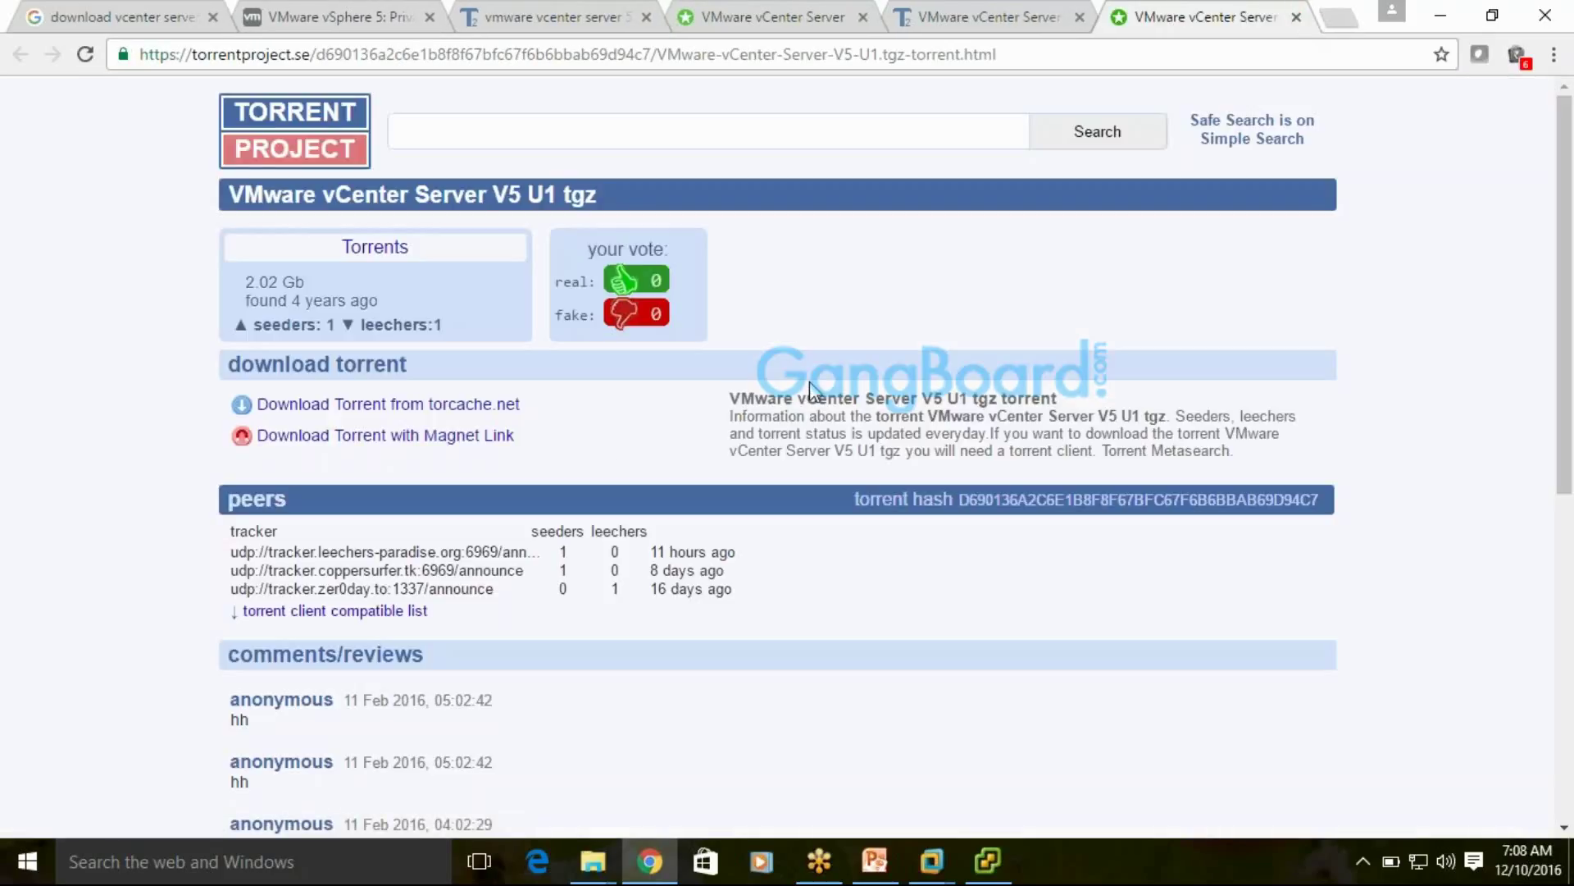
left_click(484, 406)
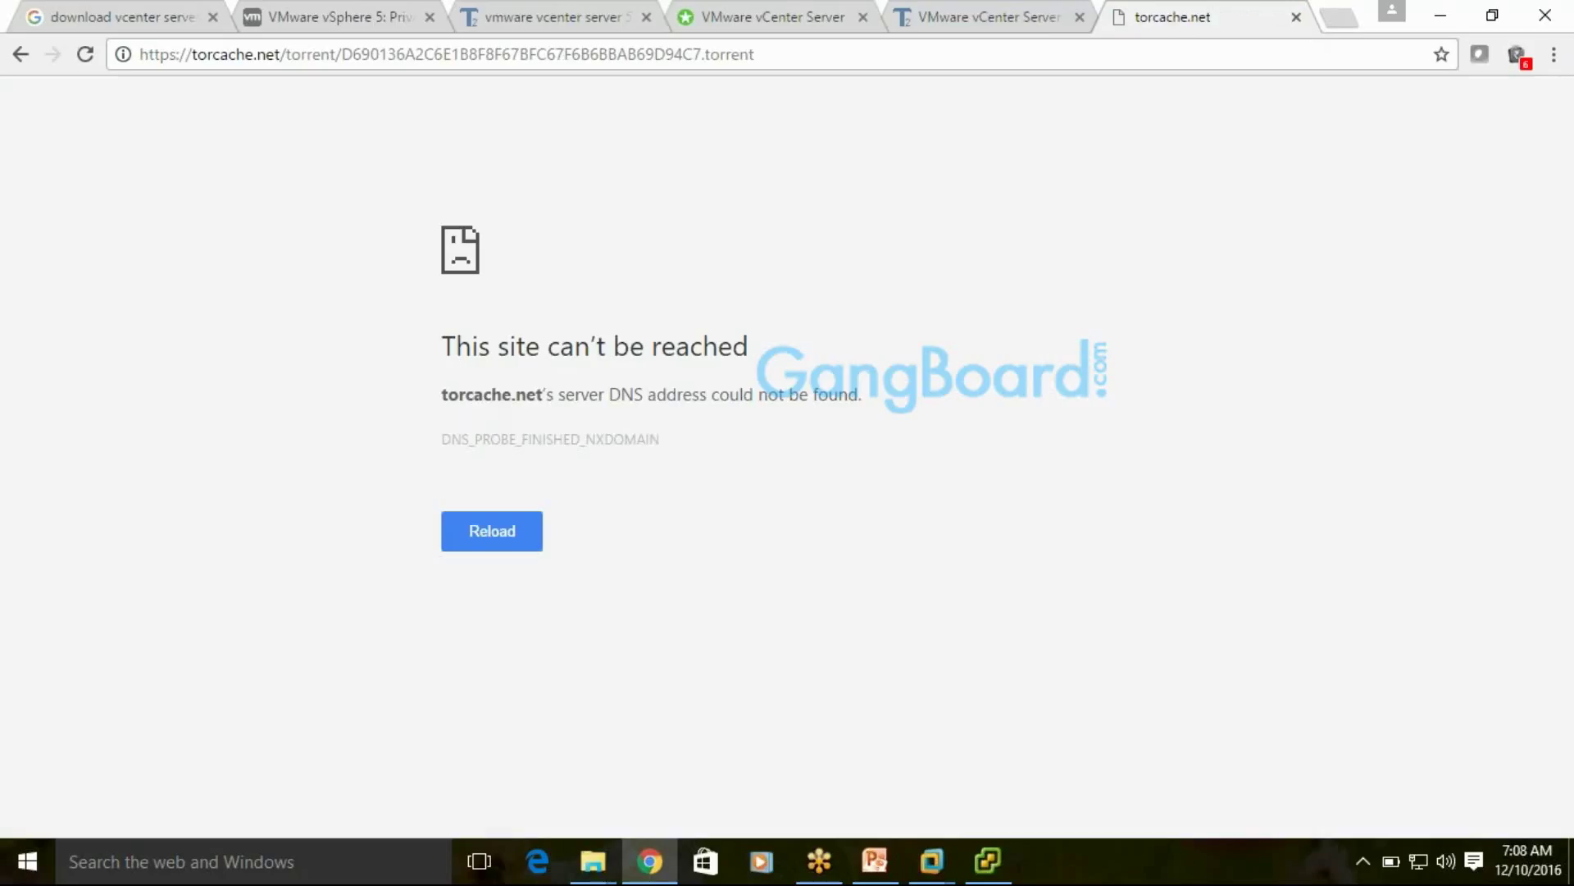
left_click(1296, 17)
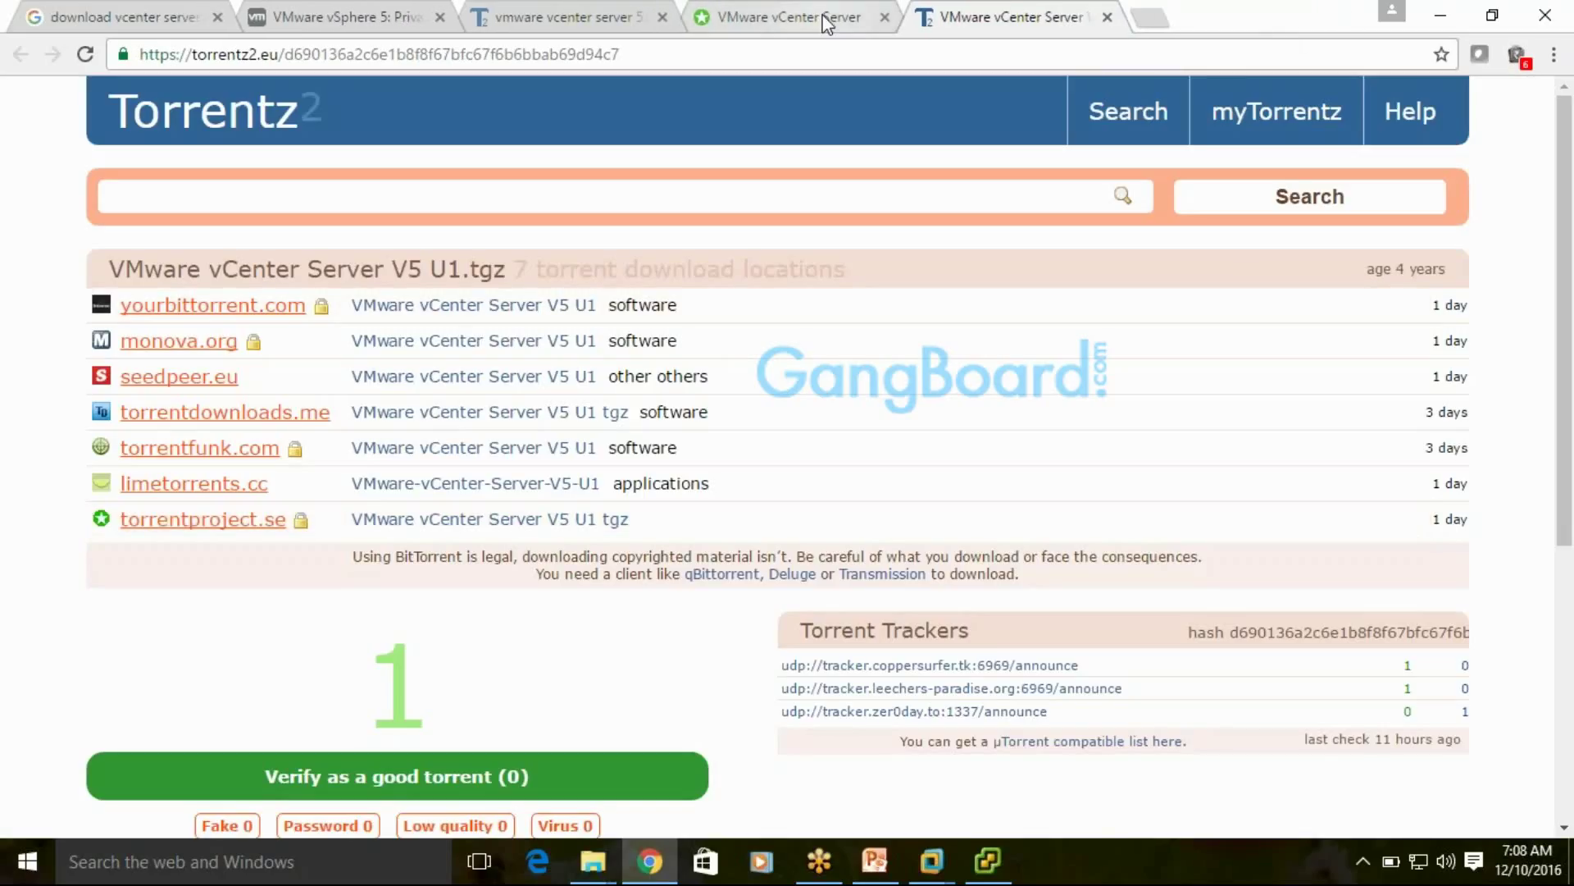
left_click(651, 861)
left_click(650, 861)
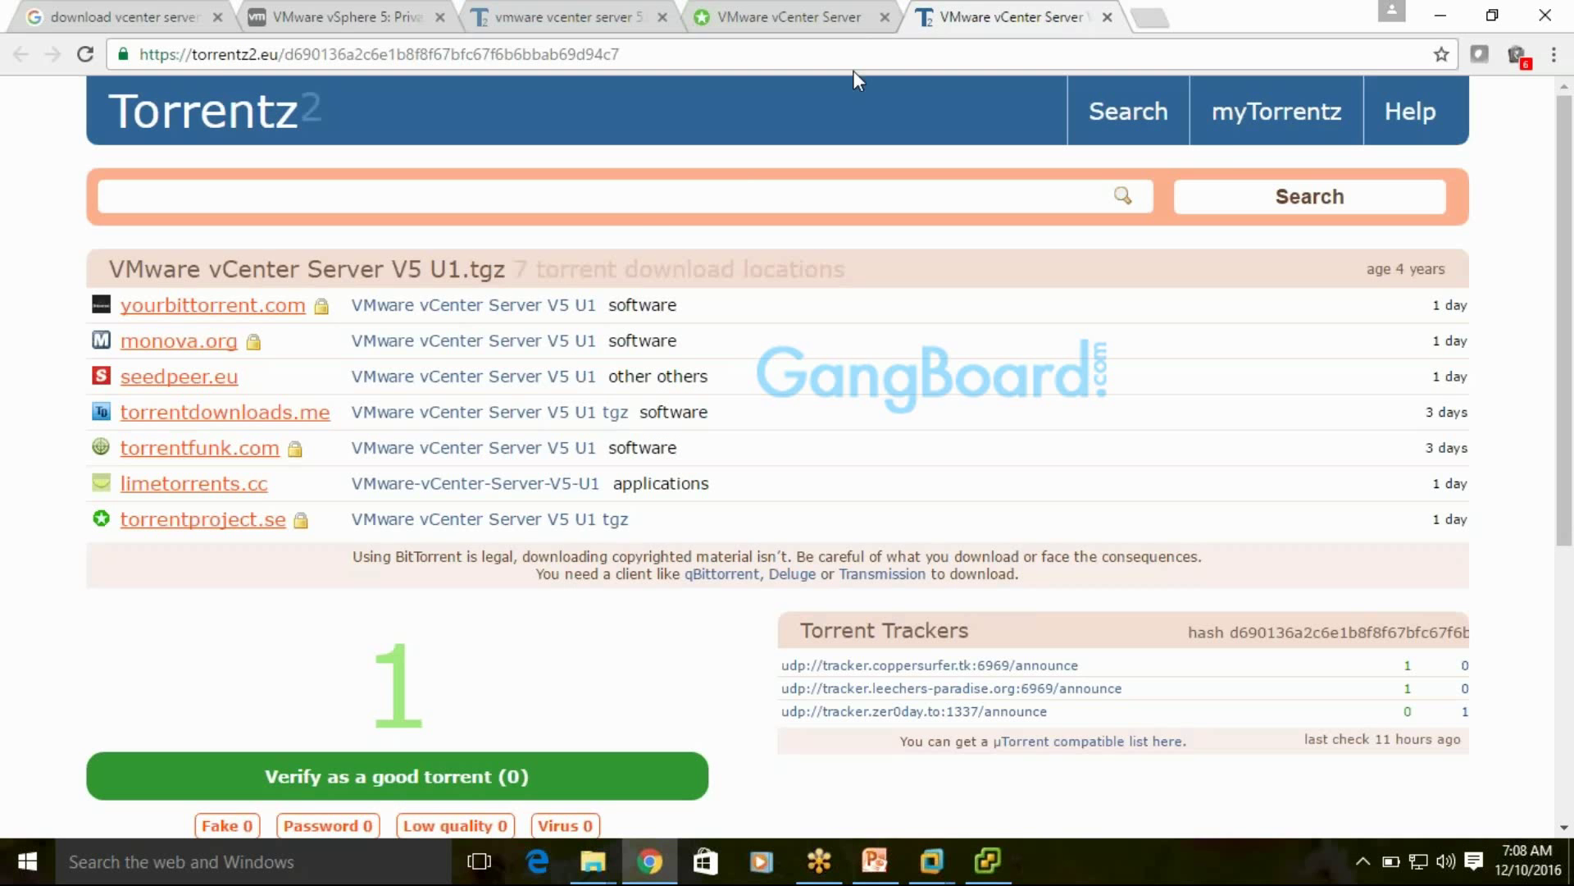
Close the leftover torrentproject and Torrentz2 vCenter Server pages, then bring vSphere Client forward
left_click(843, 18)
left_click(885, 17)
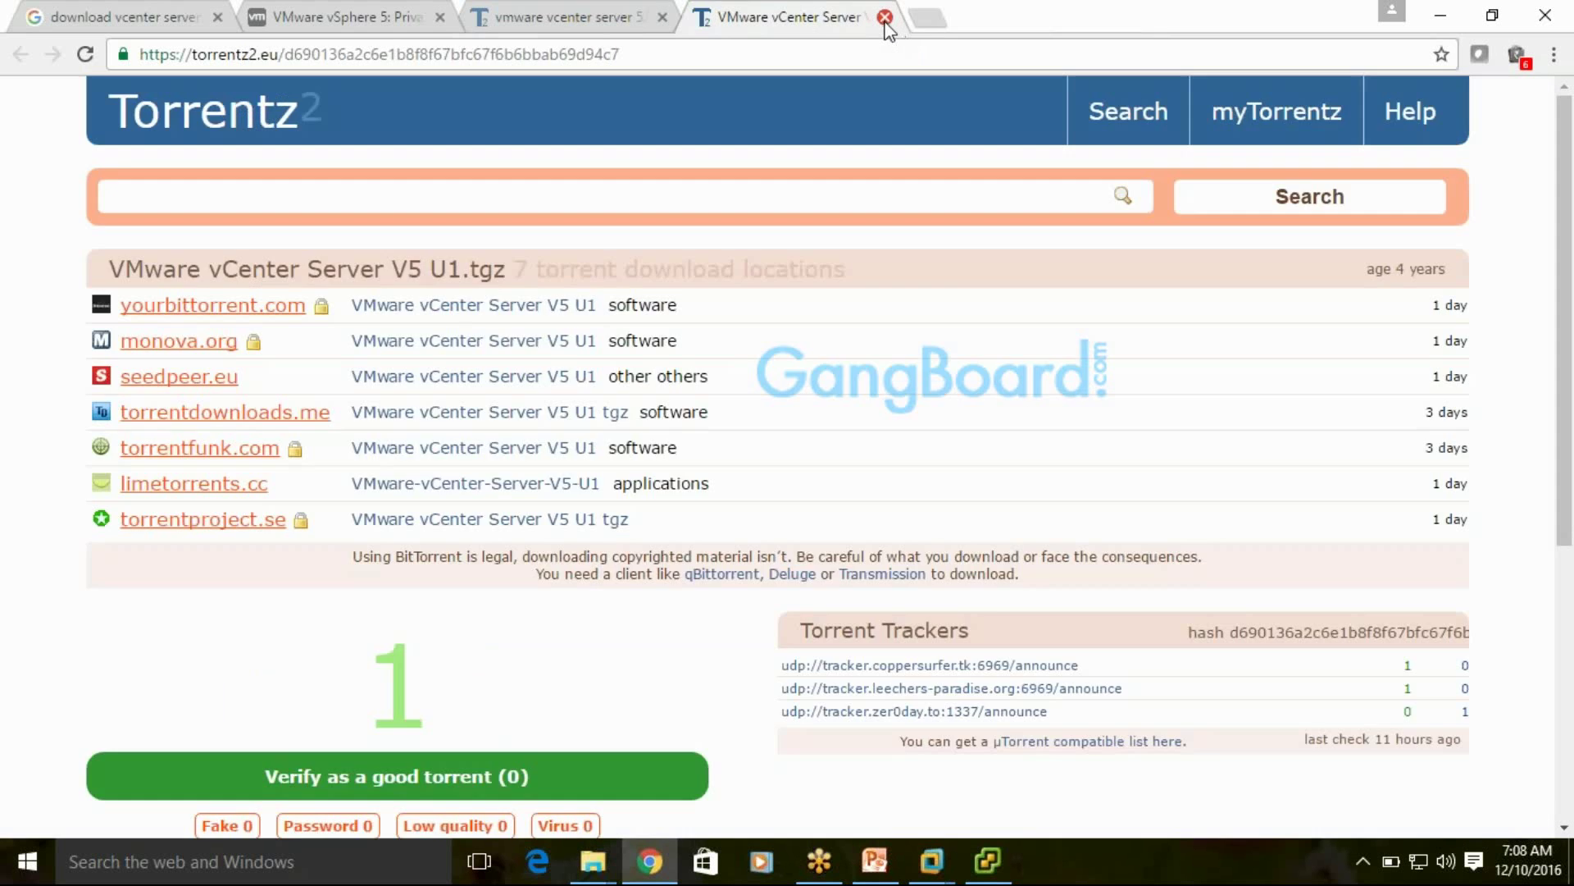
left_click(885, 19)
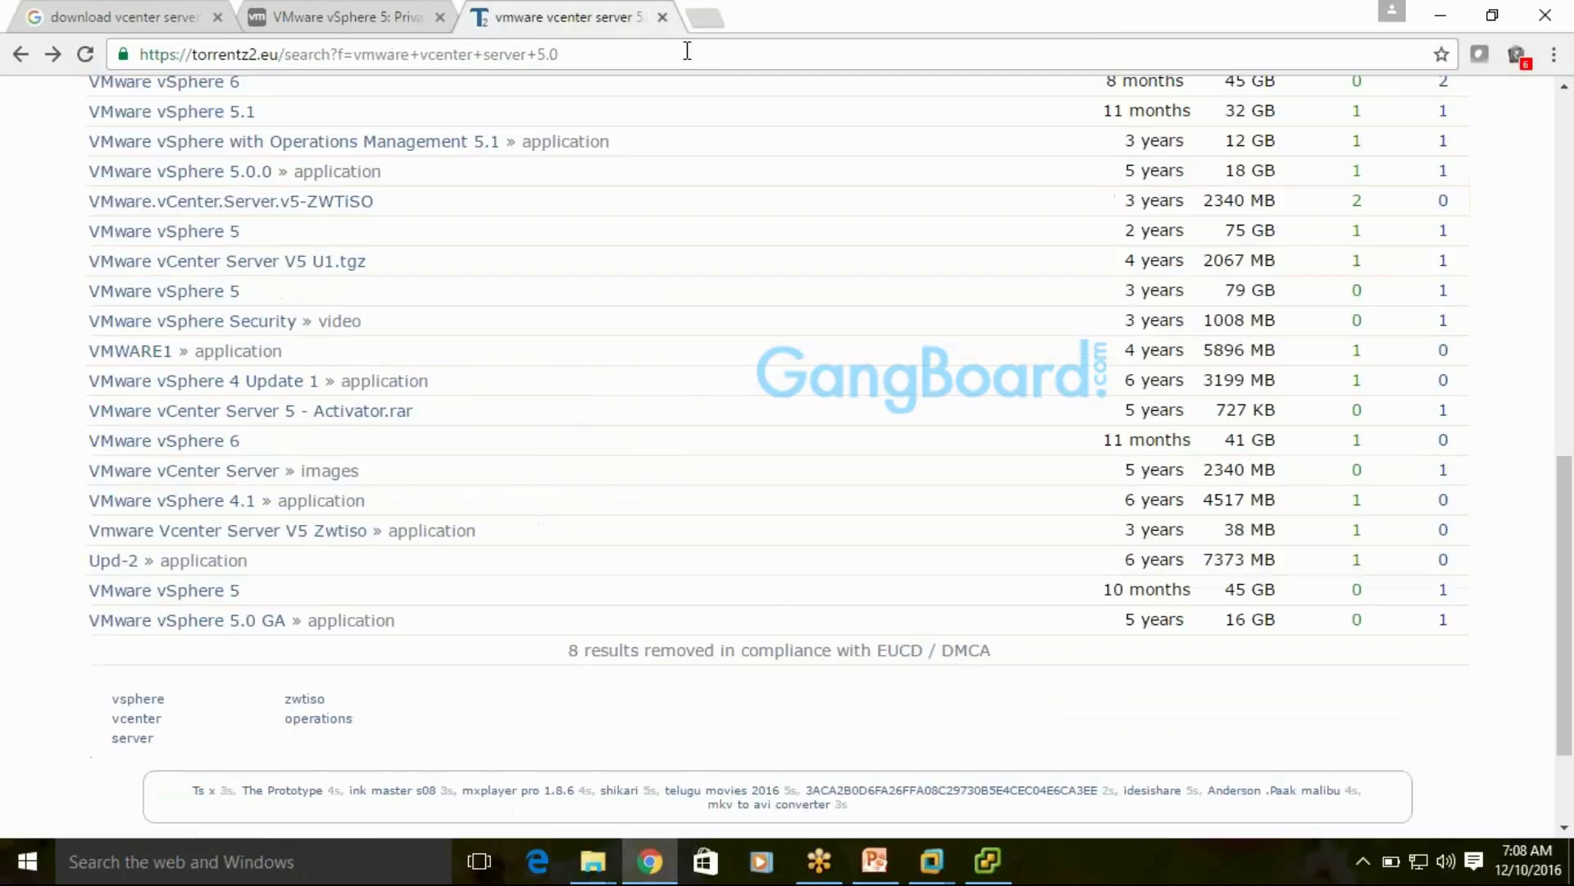
left_click(988, 861)
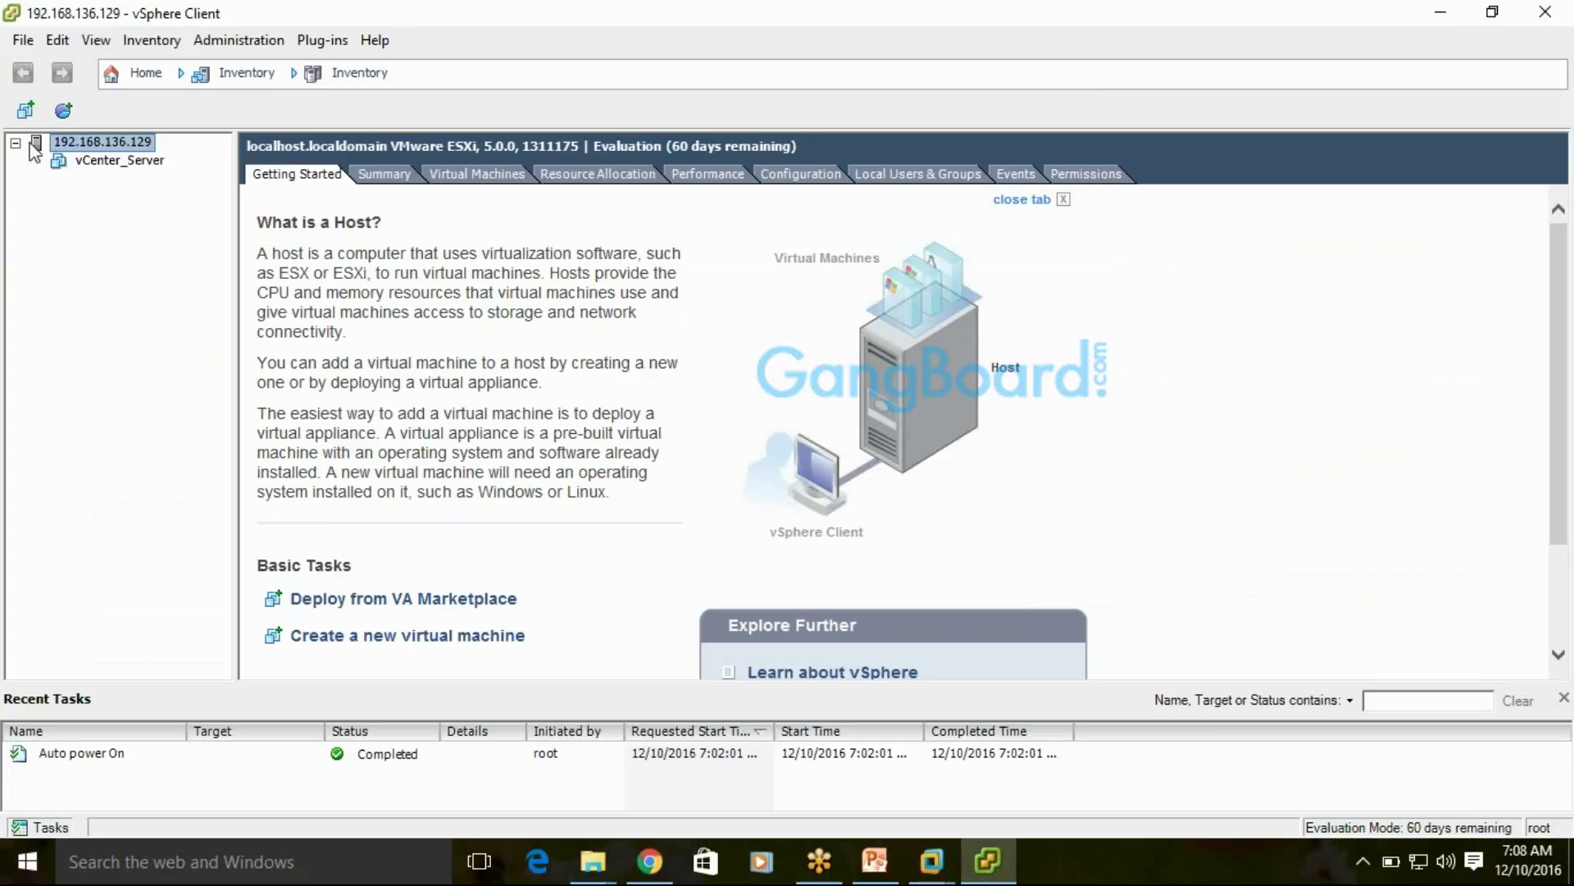
Show vCenter_Server's Summary: Windows Server 2008 R2 (64-bit), 1 vCPU, 1024 MB, powered off
left_click(87, 162)
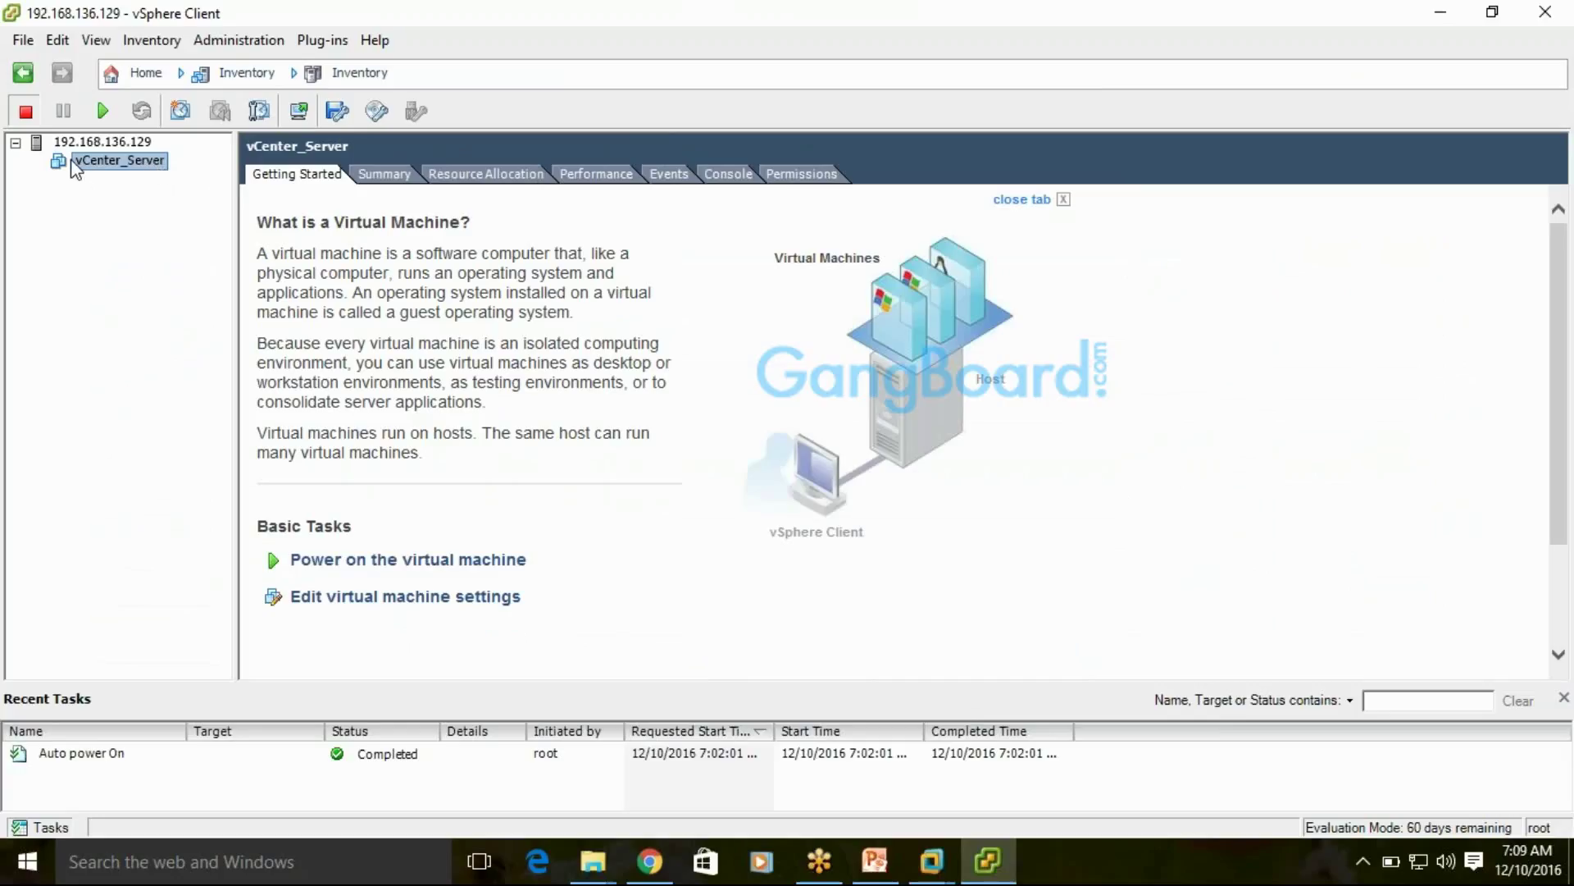
left_click(132, 164)
left_click(135, 215)
left_click(457, 324)
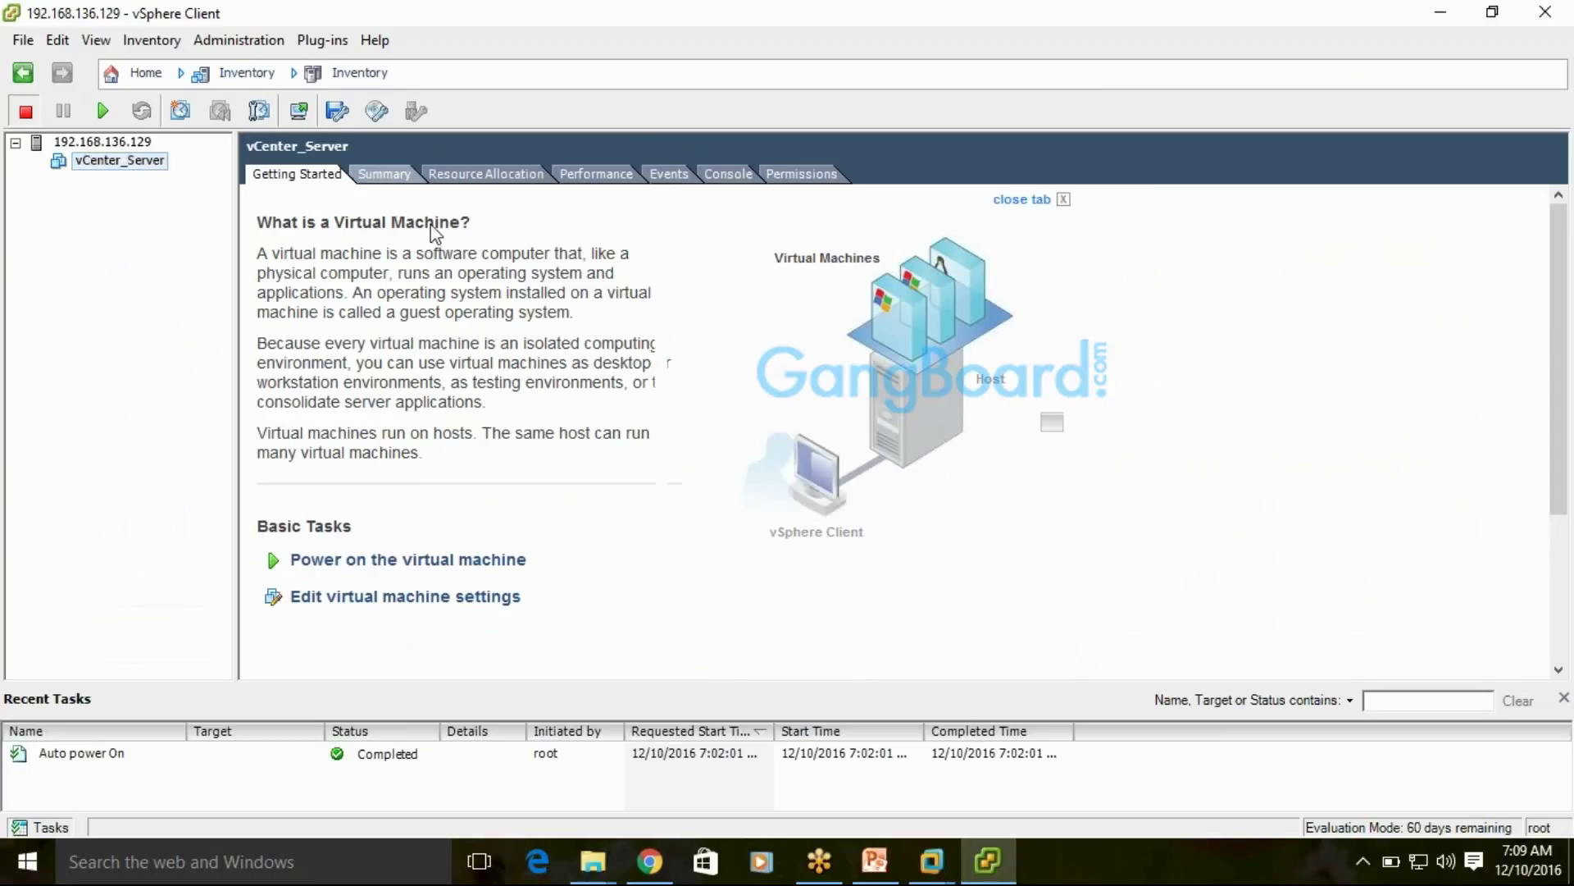
left_click(384, 174)
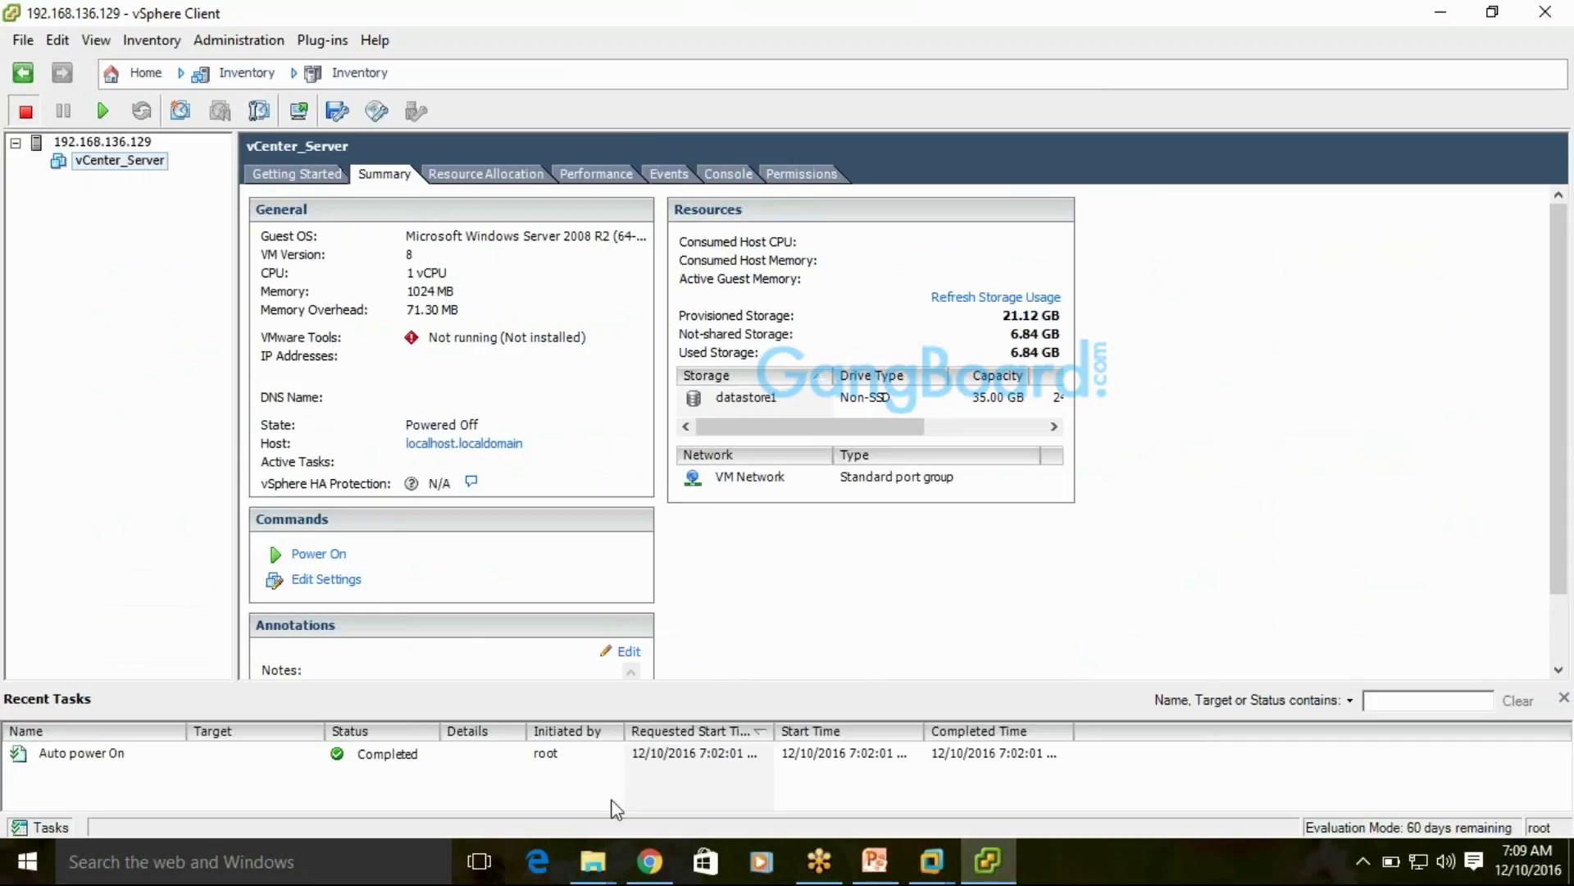
Bring up Workstation Home, then check host CPU and memory (3.0/3.9 GB) in Task Manager's Performance view
mouse_move(917, 867)
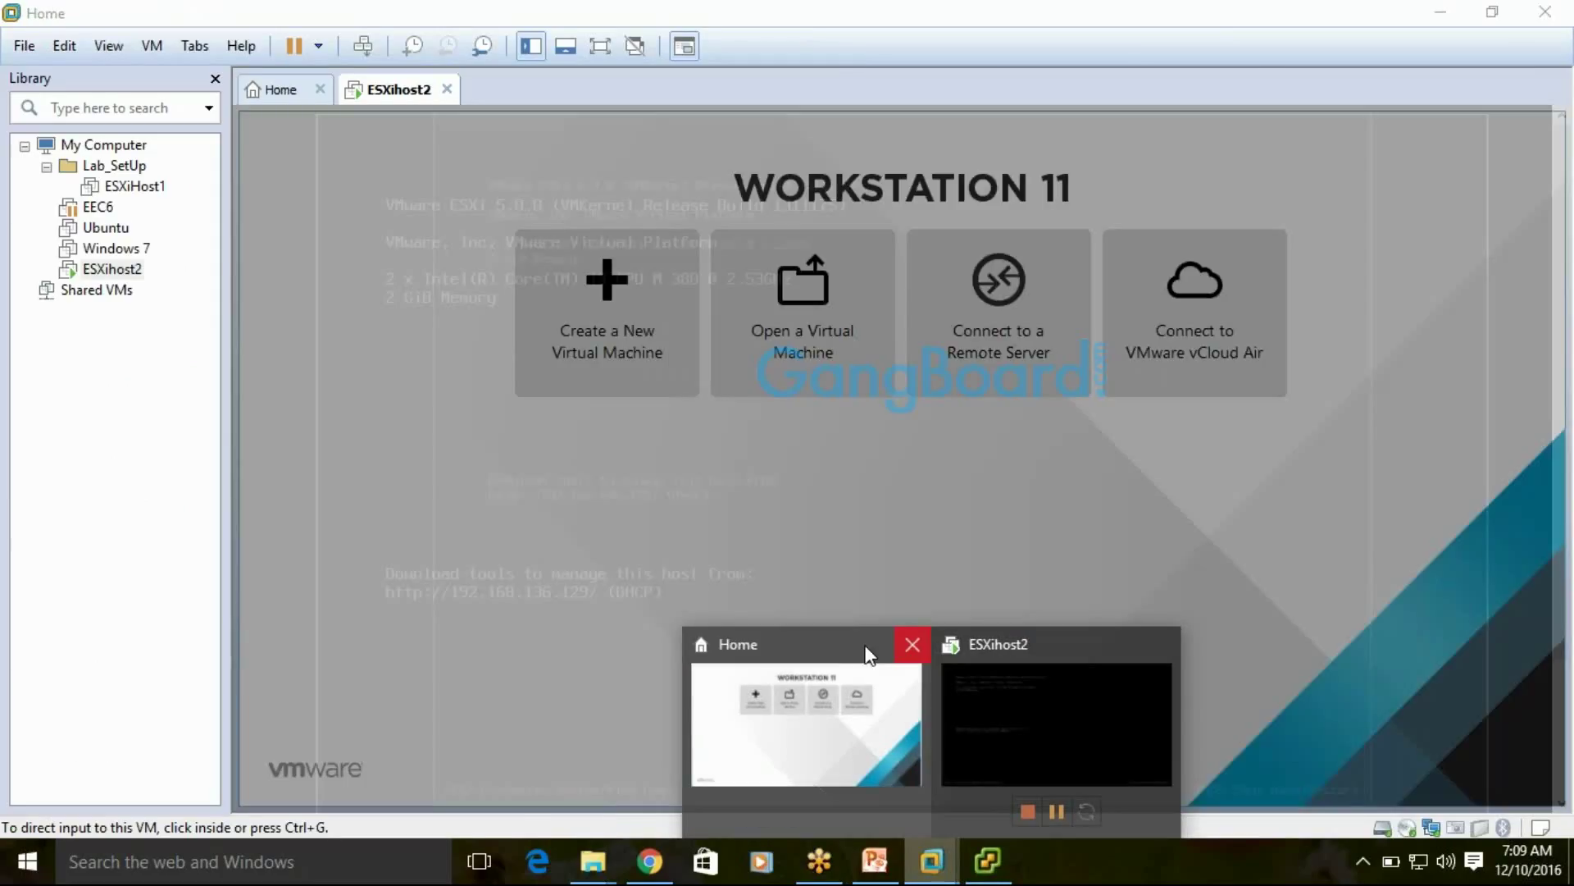
left_click(870, 655)
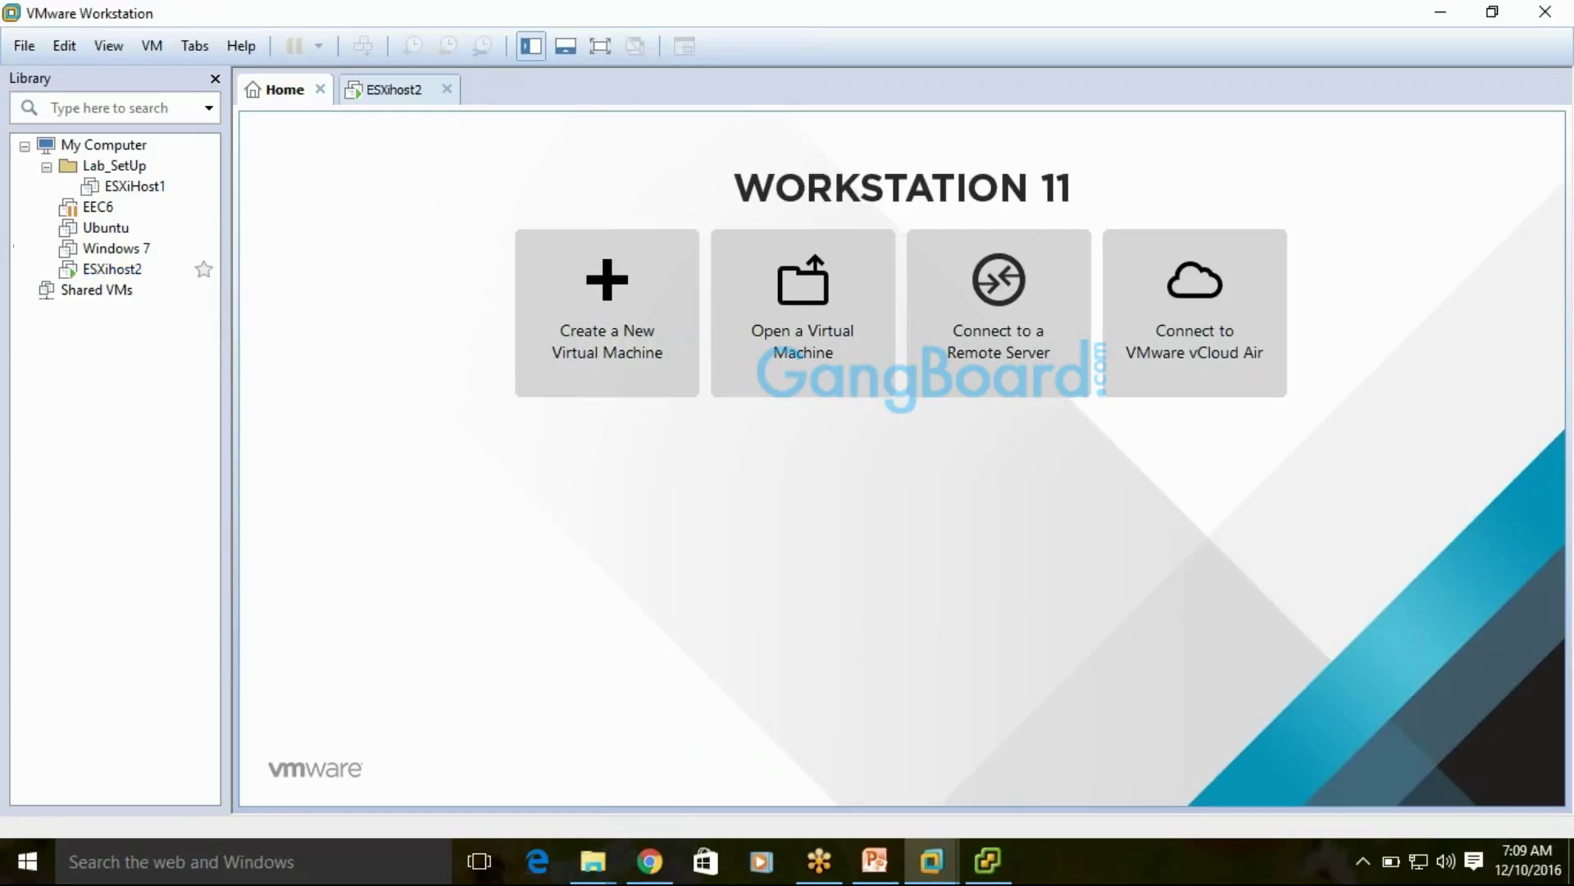
left_click(1113, 876)
right_click(1113, 876)
left_click(1193, 756)
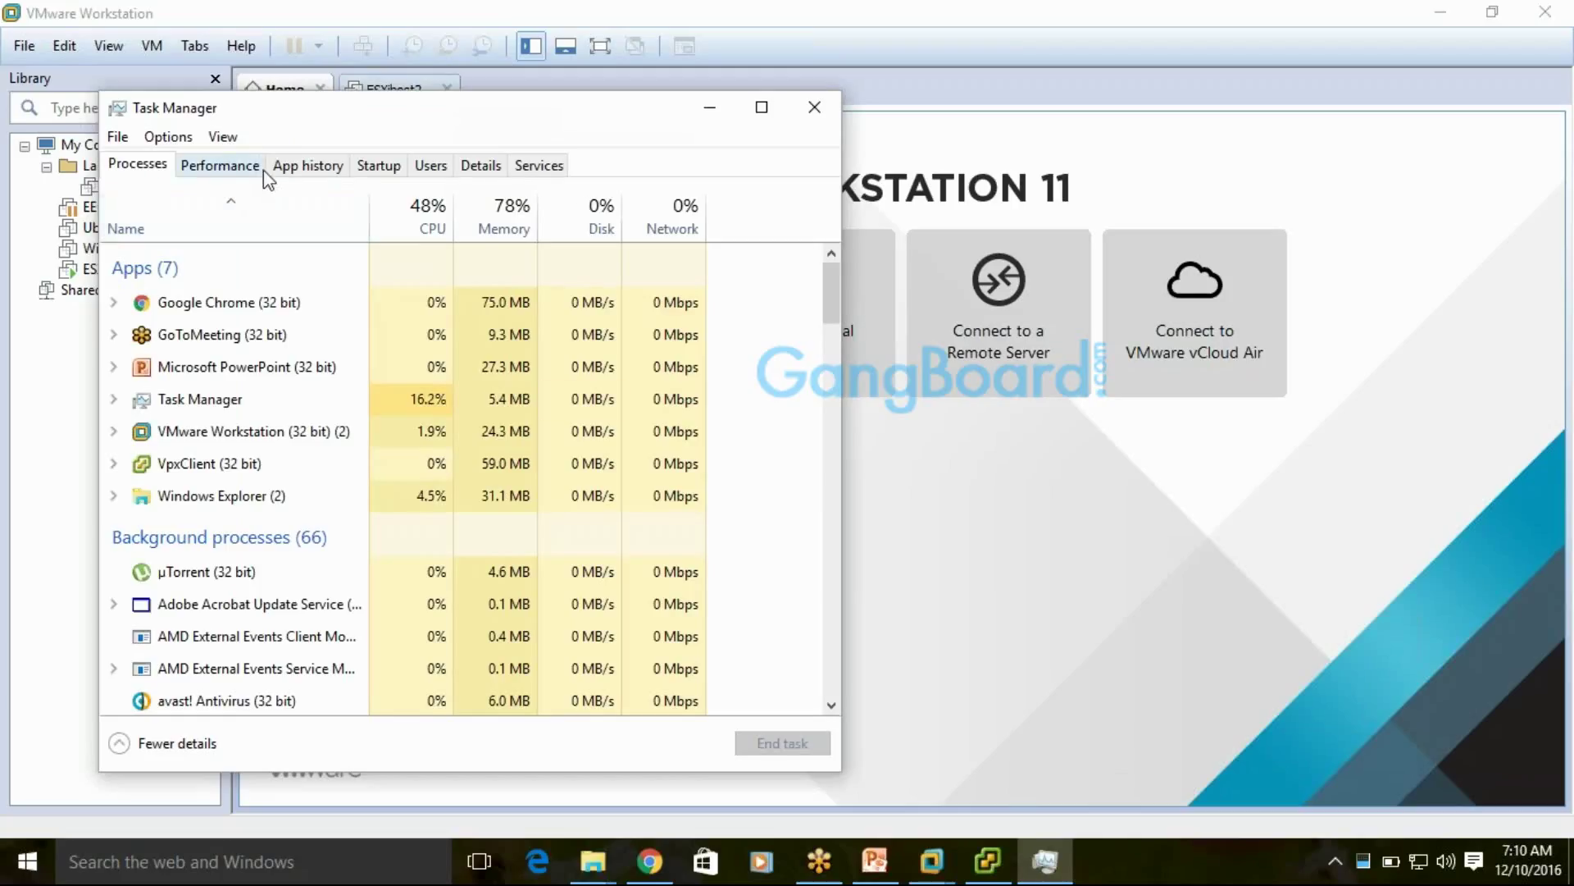
left_click(256, 167)
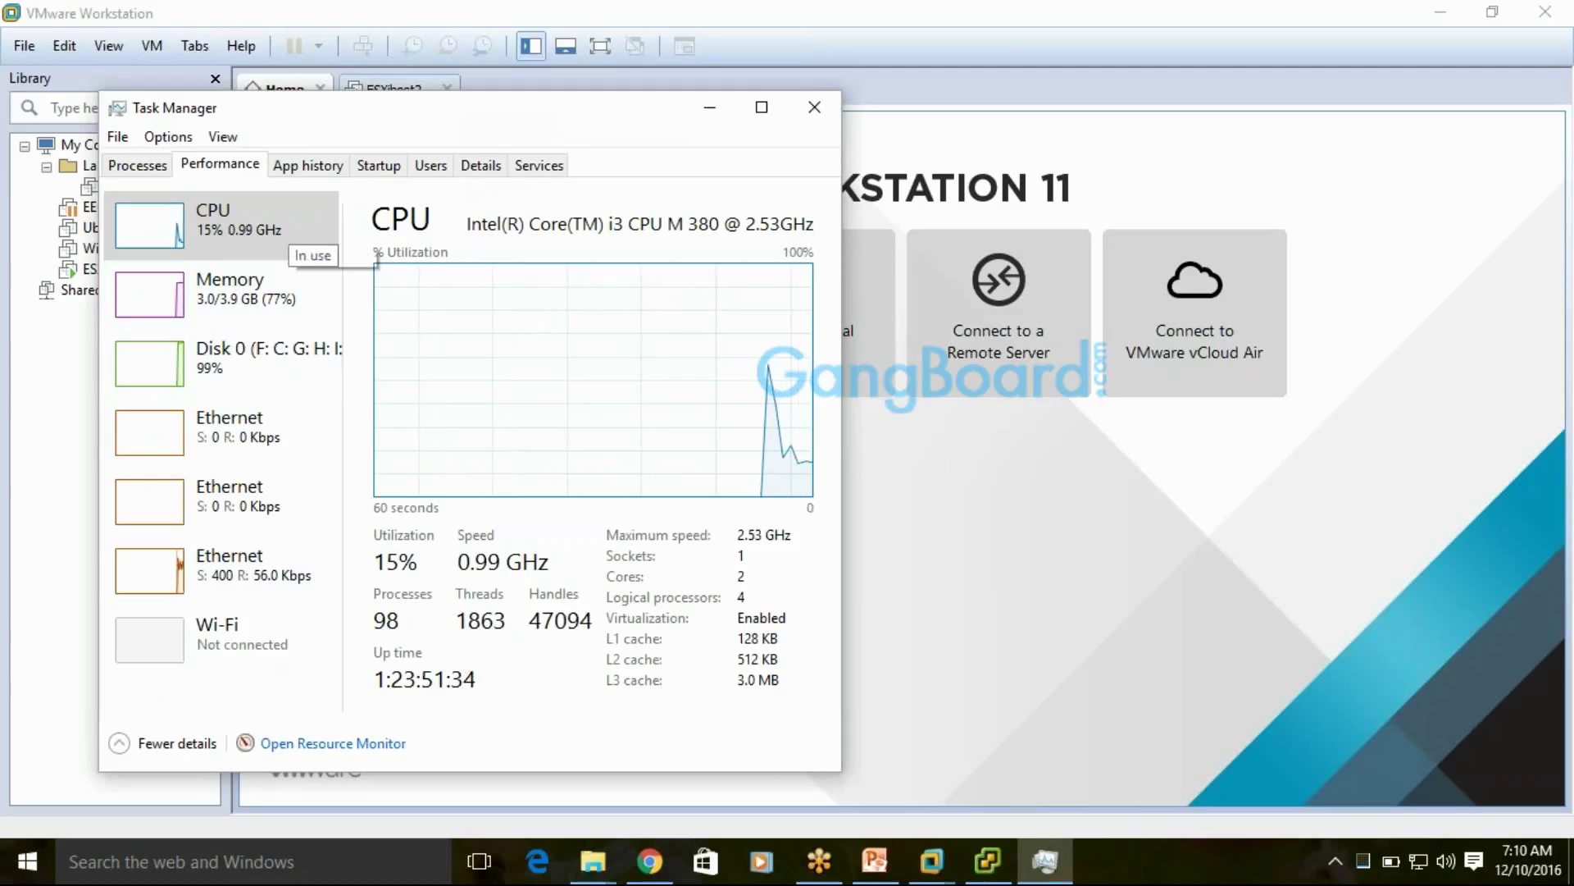
left_click_drag(371, 113, 788, 119)
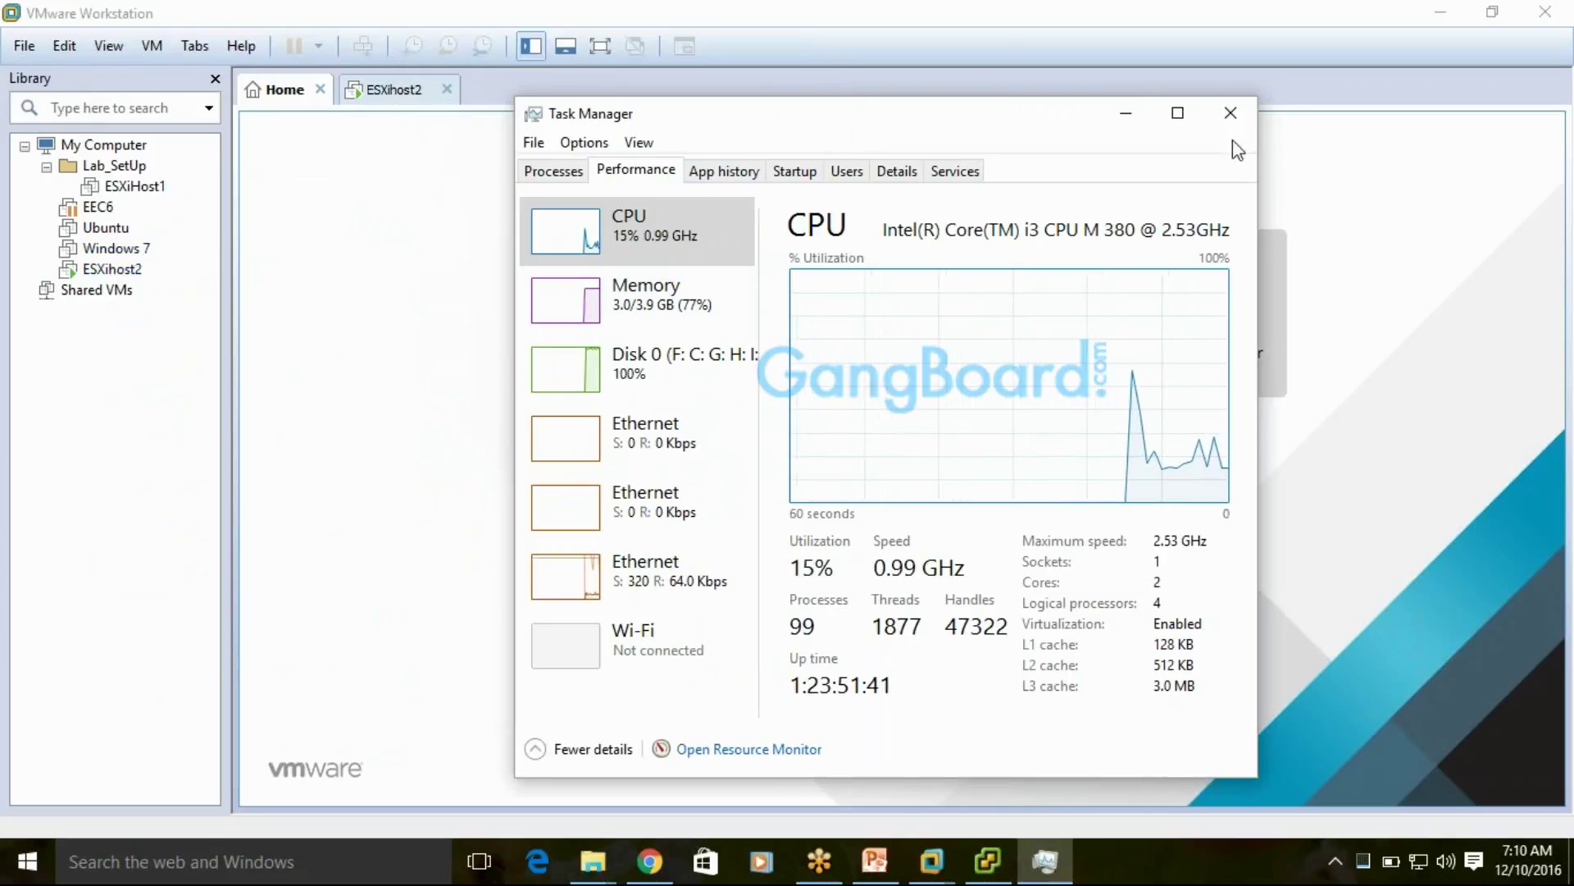
left_click(1228, 115)
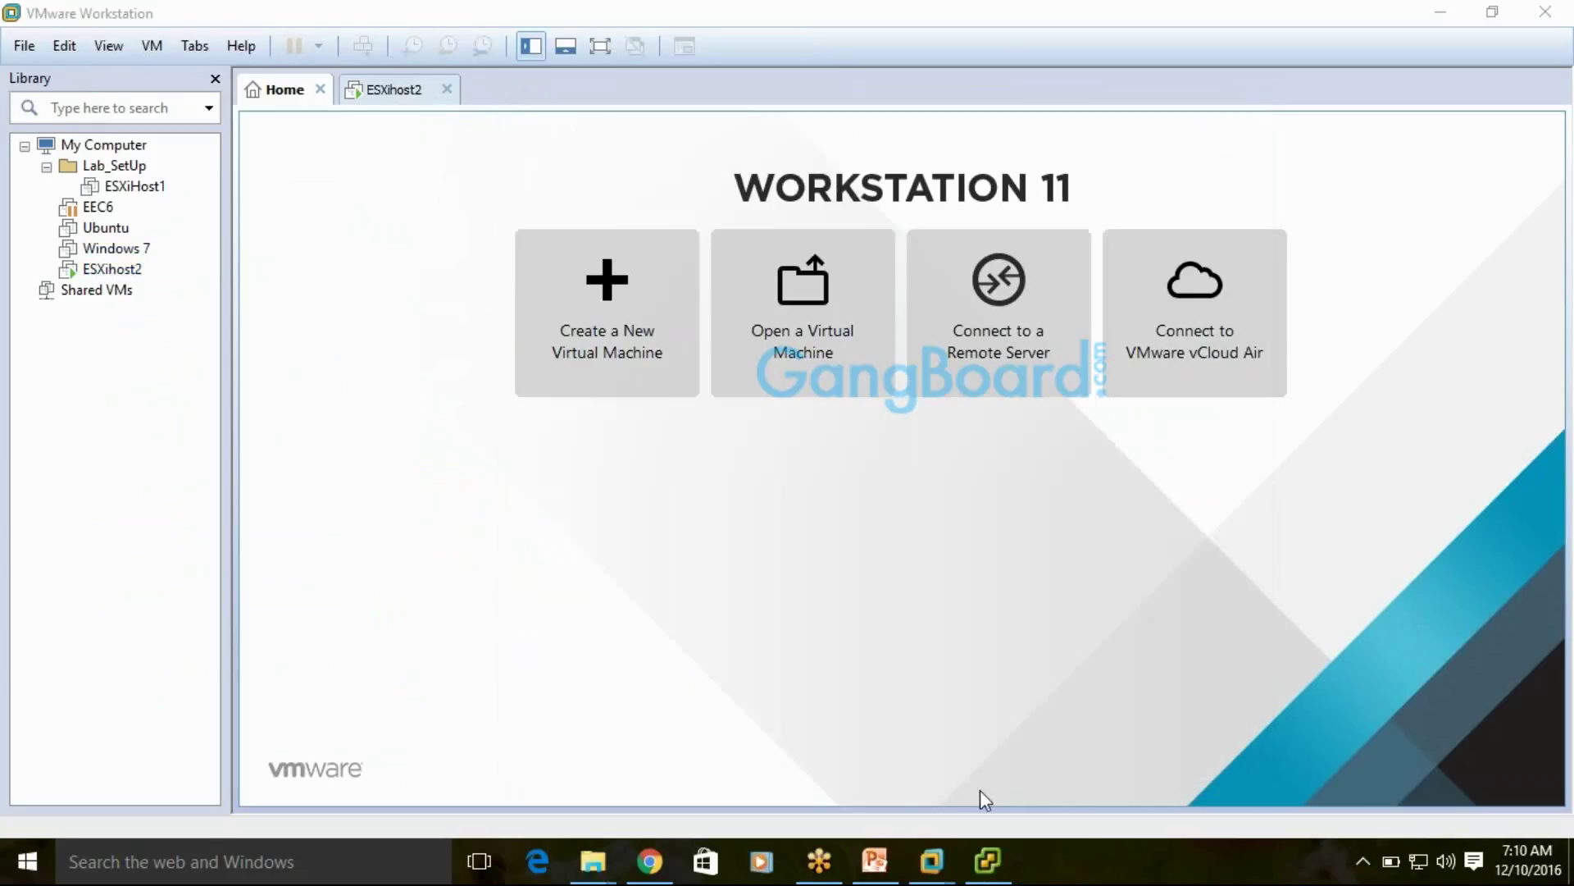
Power on the vCenter_Server VM in vSphere Client and open its console
left_click(968, 867)
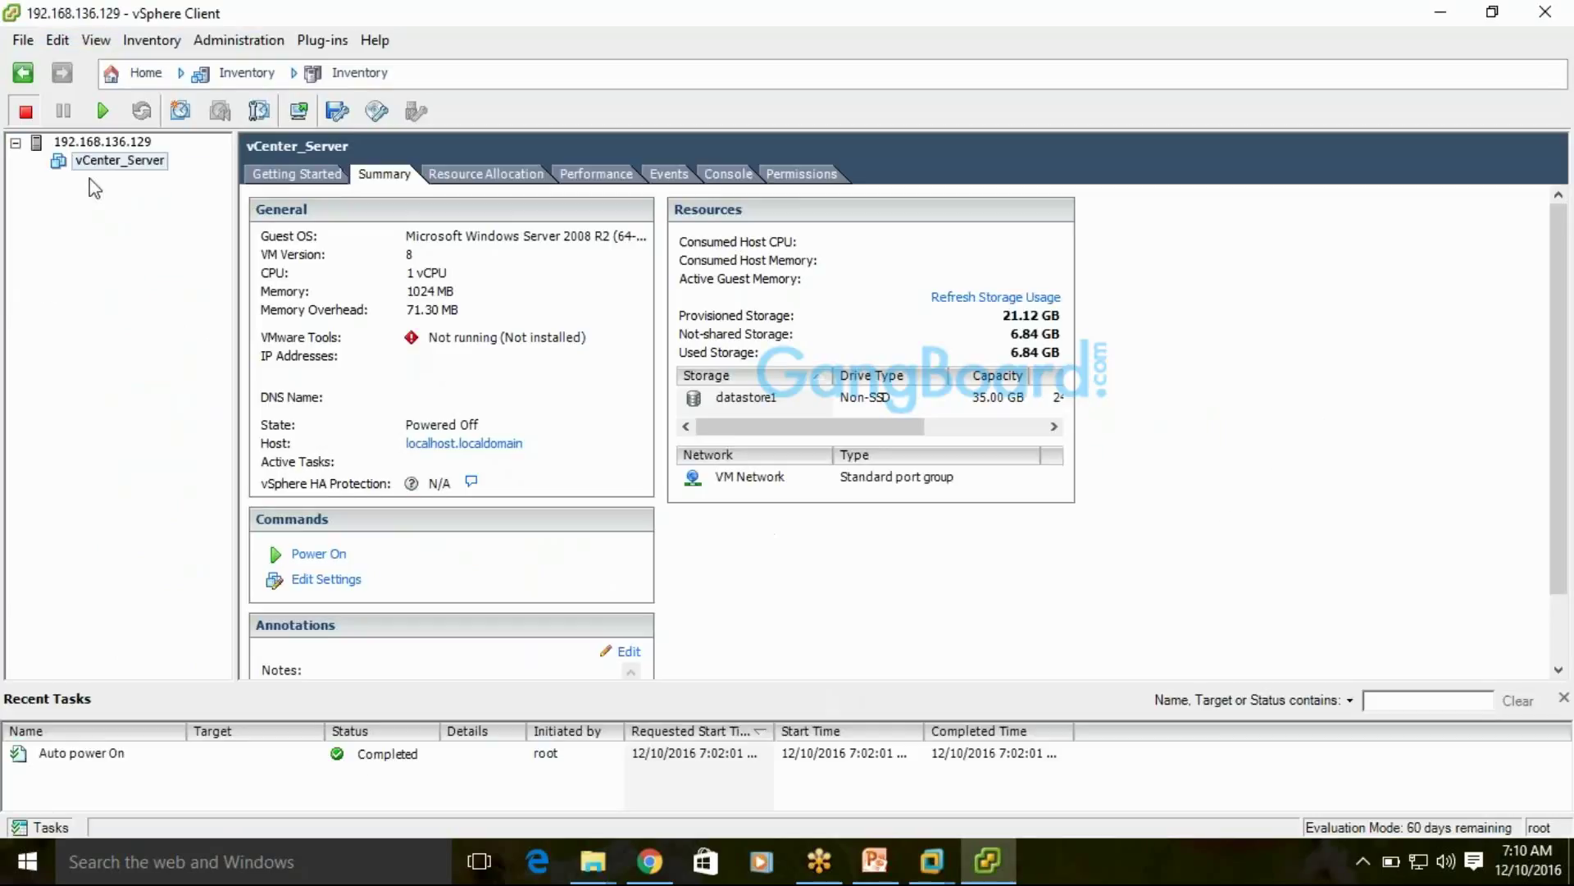
left_click(103, 112)
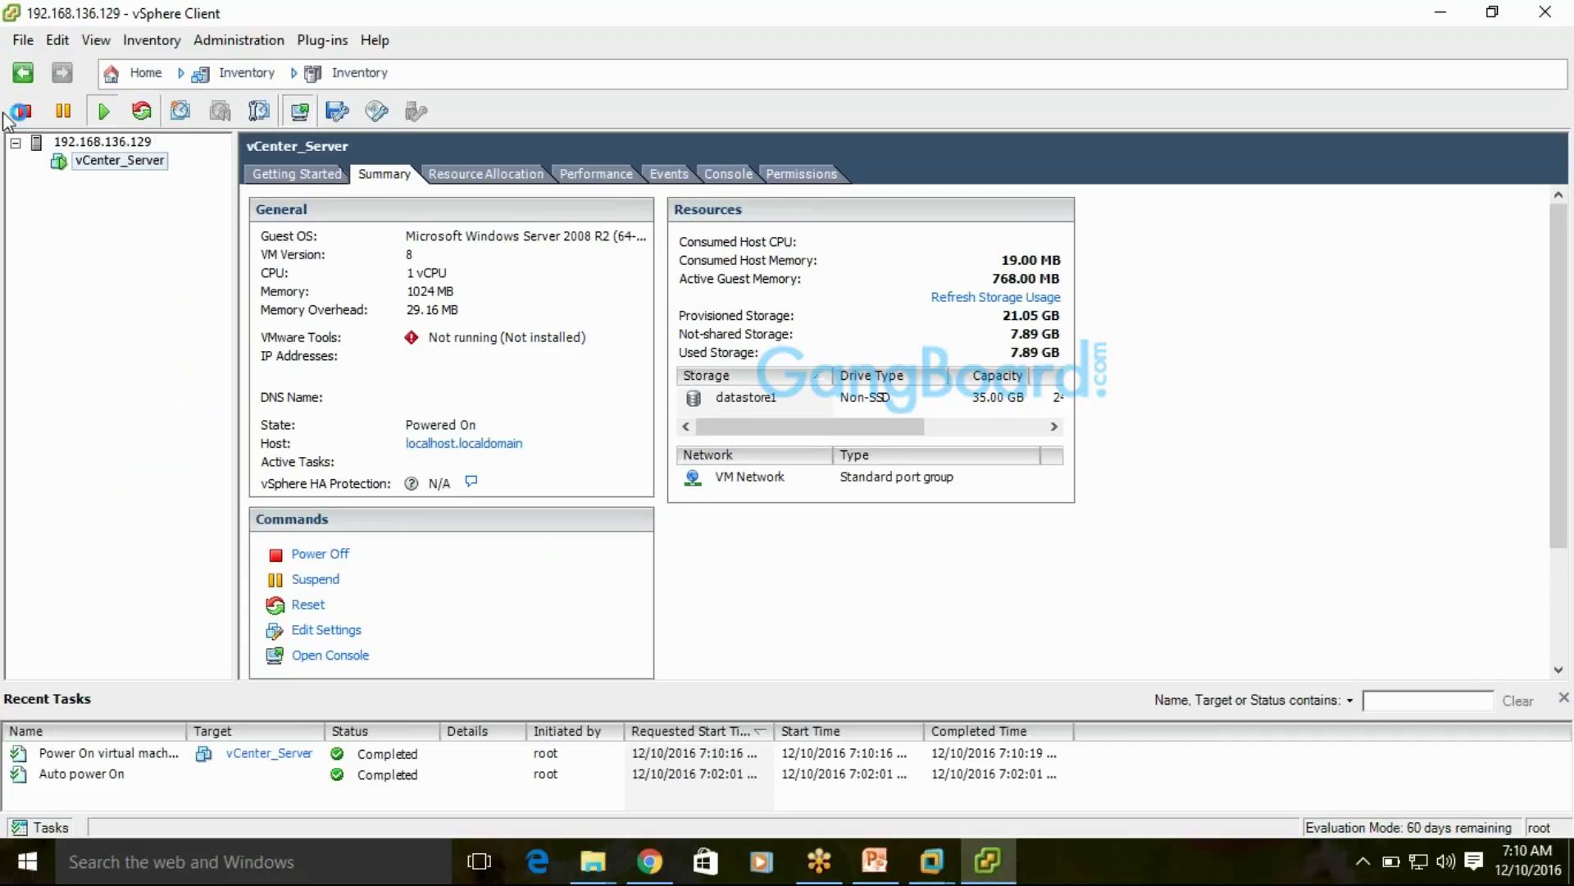
left_click(300, 111)
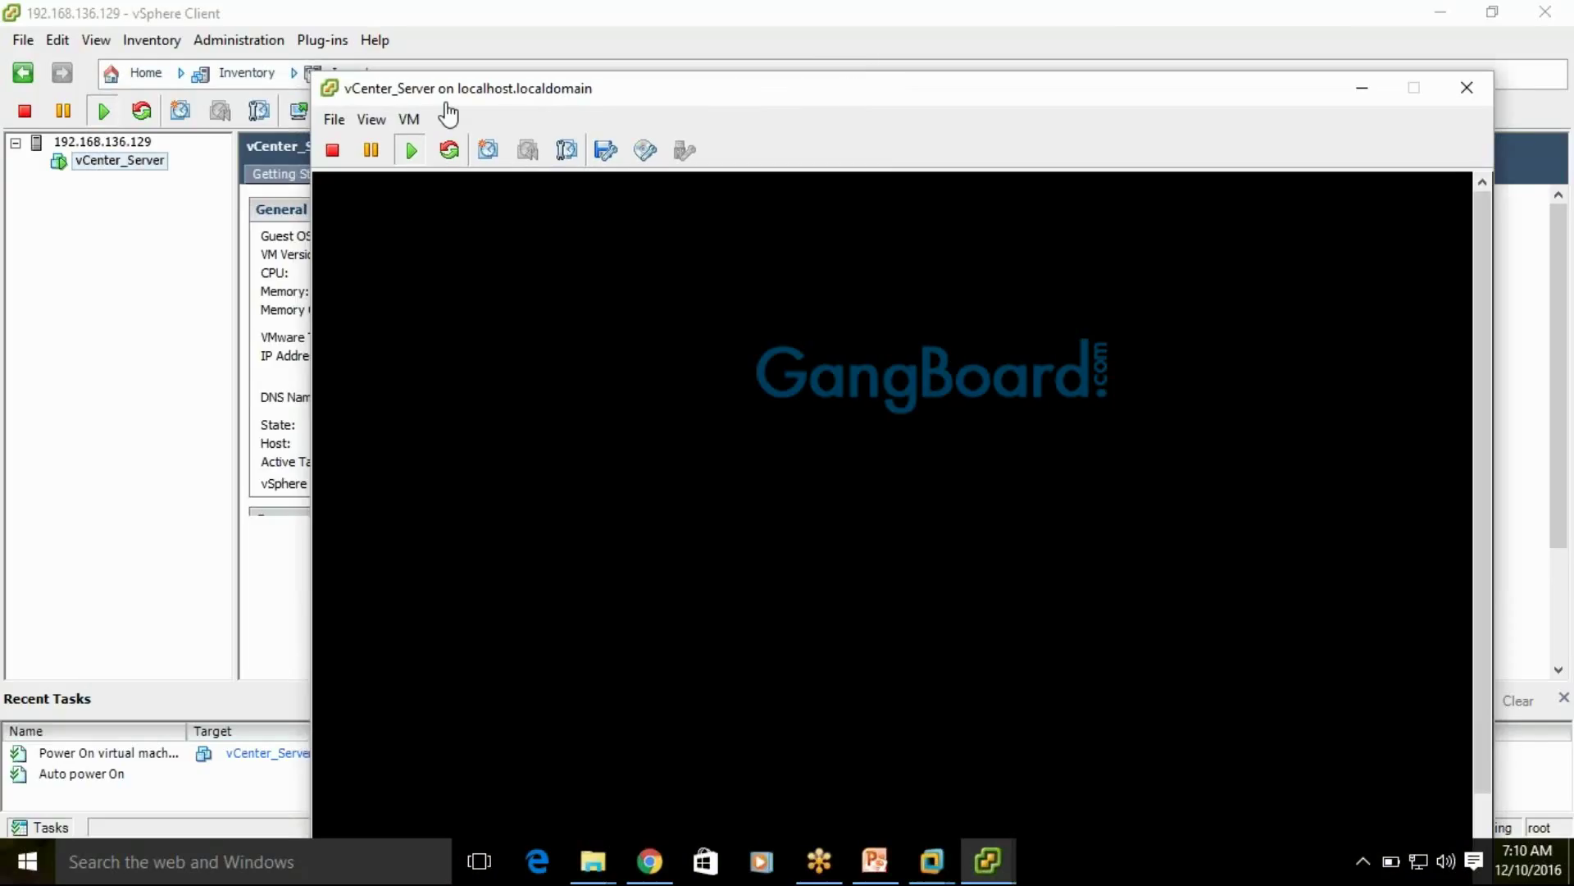
Reposition the console window, then switch to the PowerPoint presentation
left_click_drag(595, 83, 498, 55)
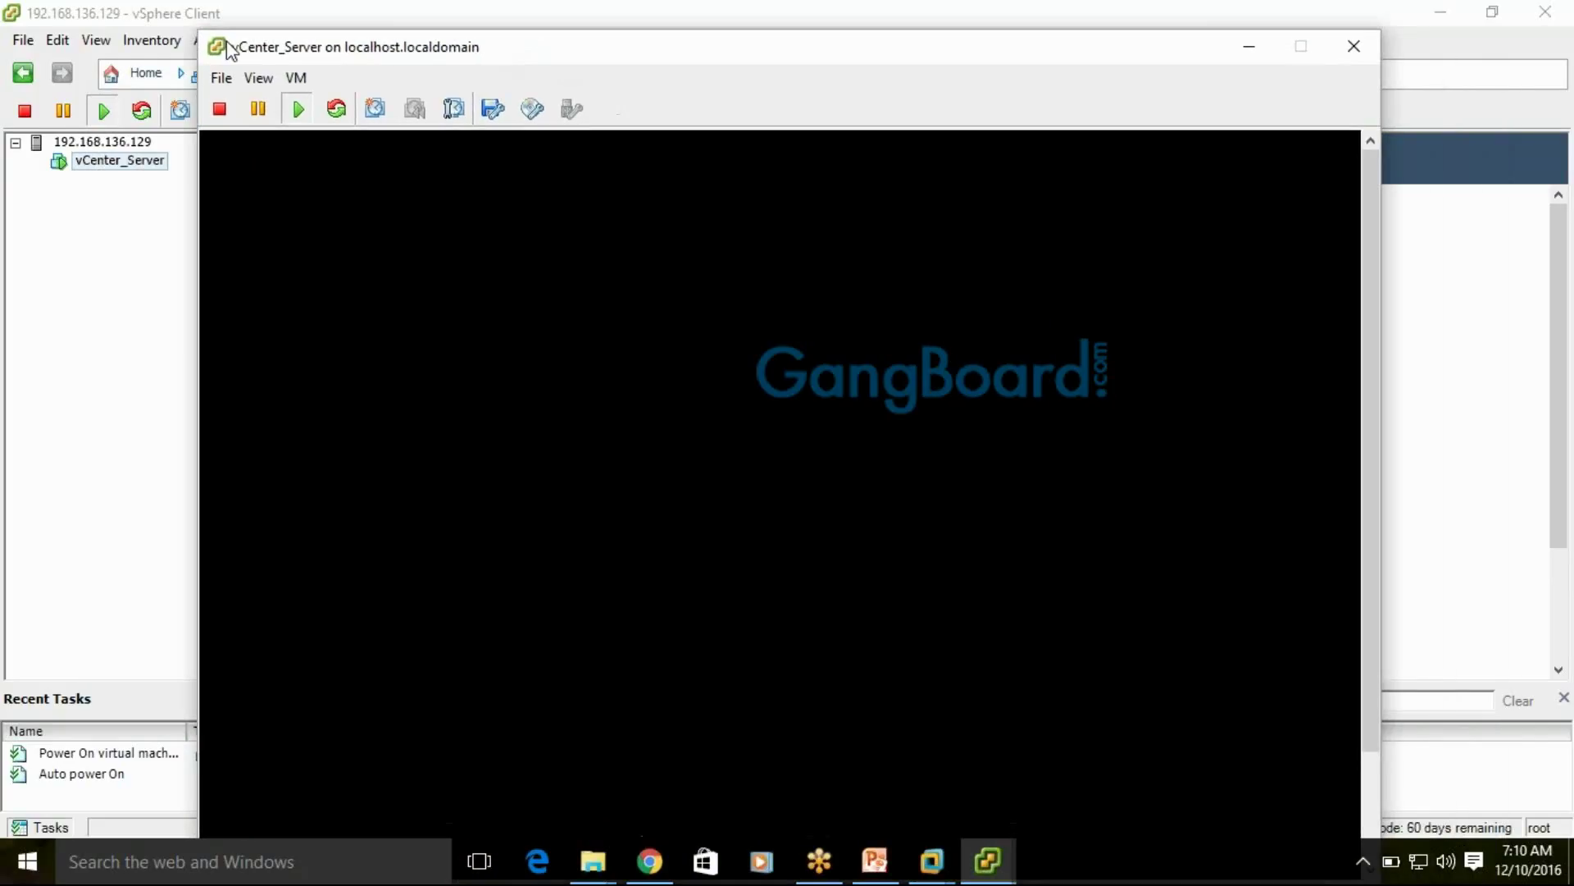
left_click_drag(211, 50, 314, 150)
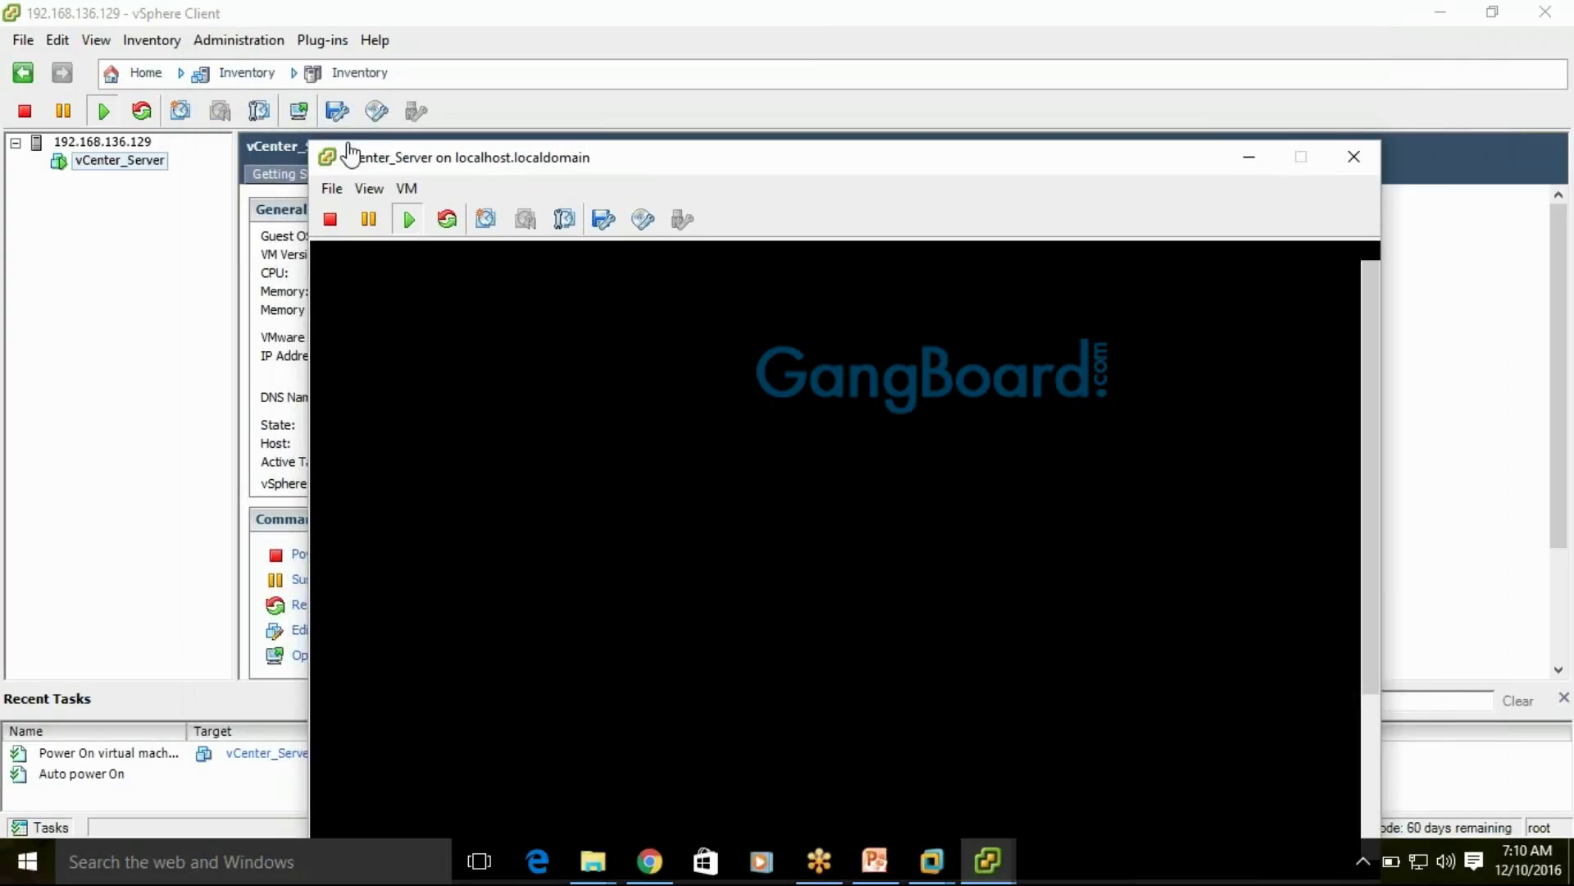
left_click_drag(485, 155, 489, 82)
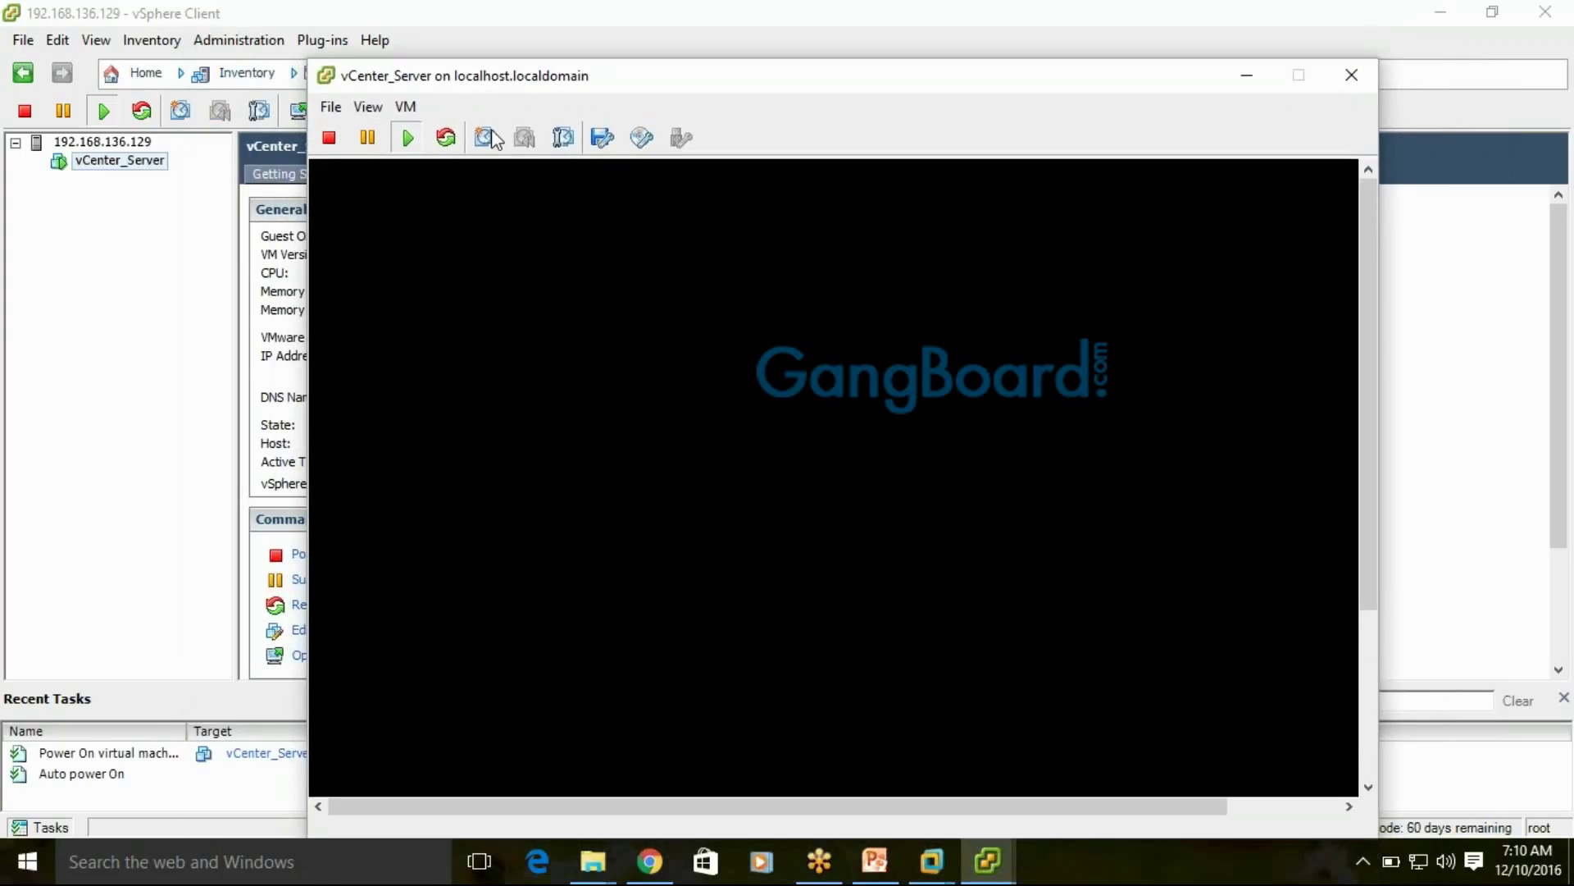
left_click(878, 863)
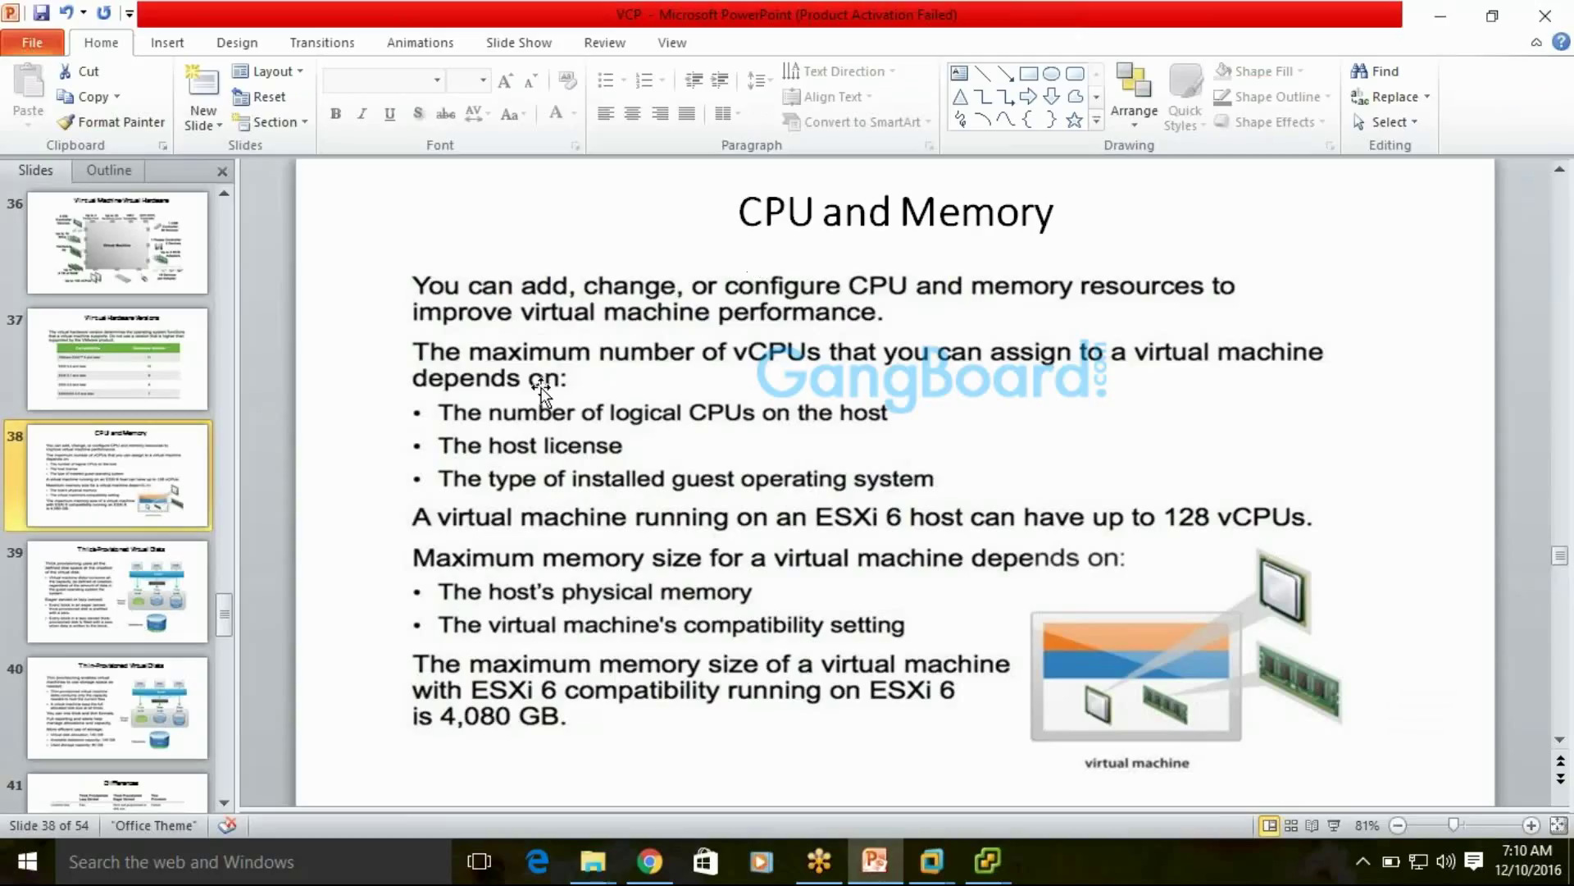
Return to slide 38 'CPU and Memory', then minimize PowerPoint to reveal the booting VM console
scroll(590, 345, "down", 1)
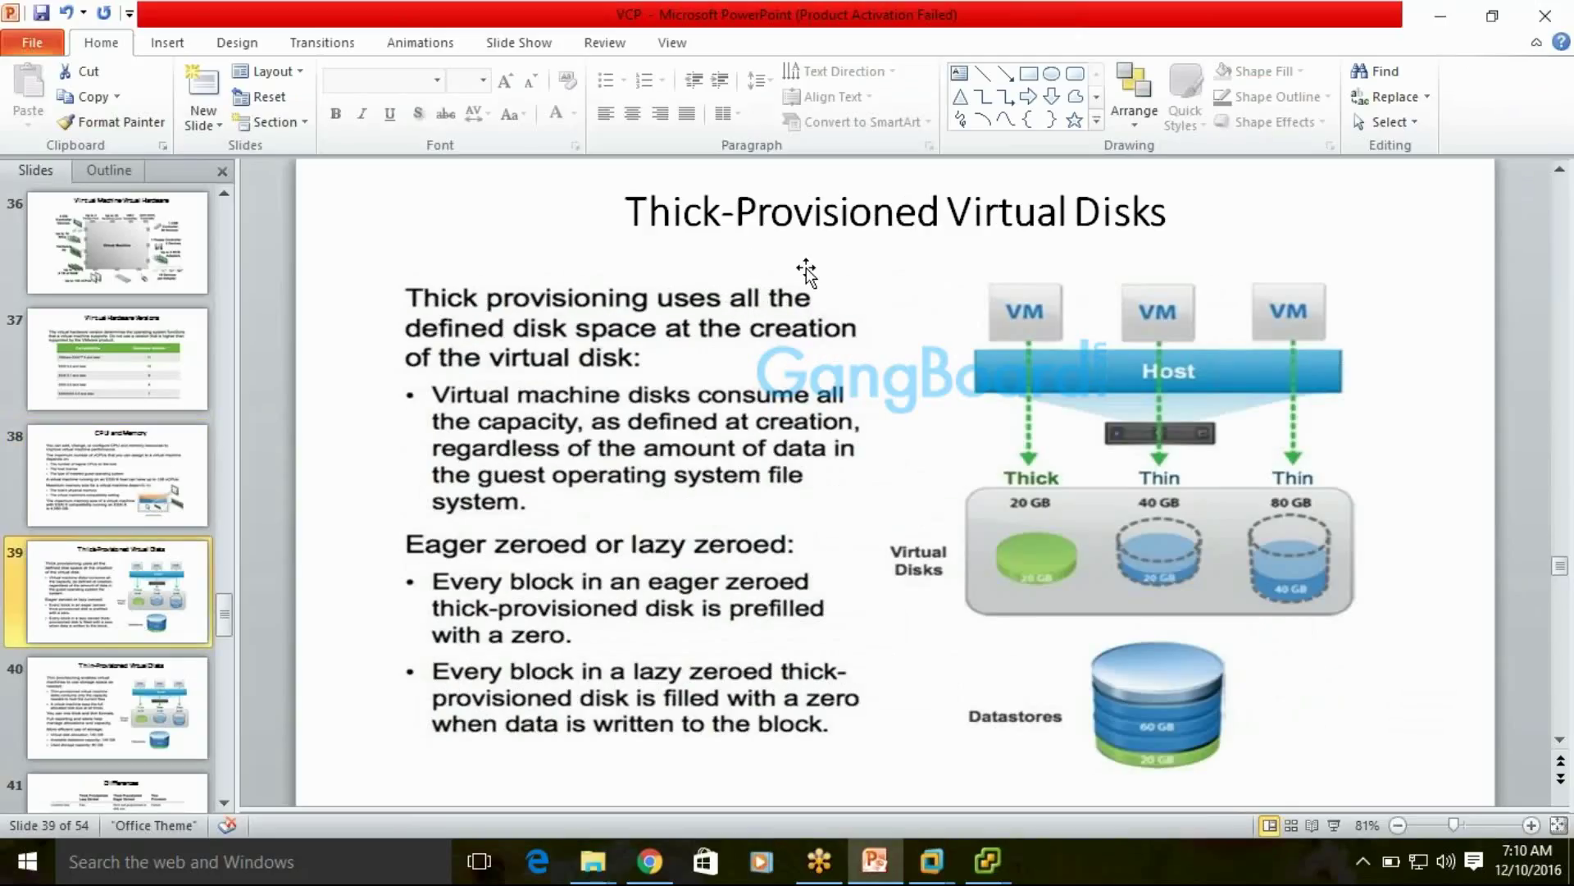
left_click(111, 451)
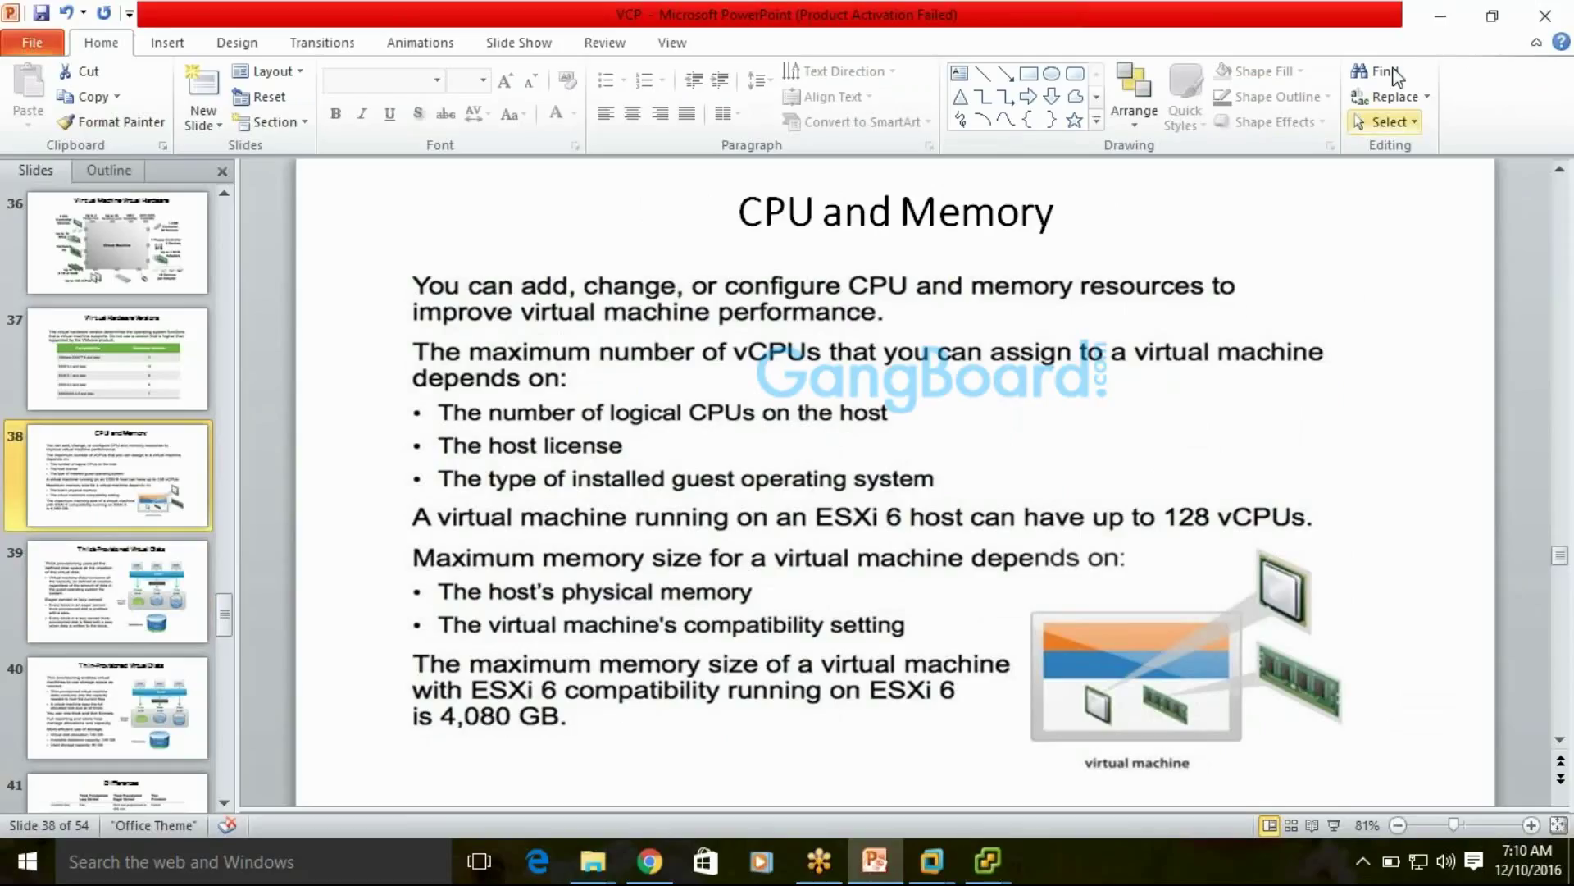
left_click(1440, 15)
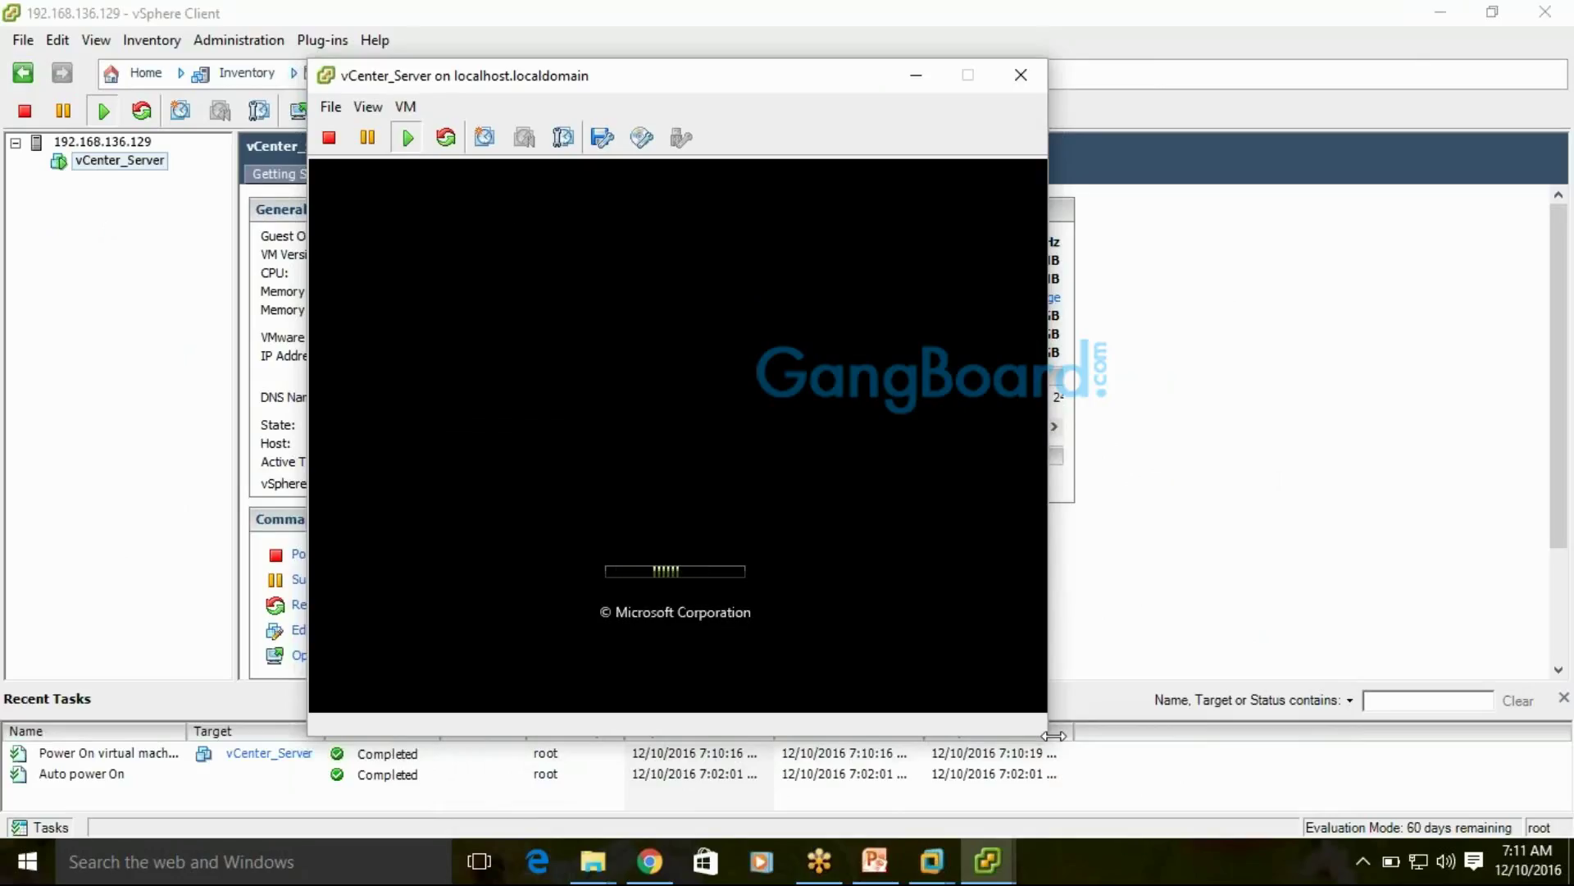
Widen the vCenter_Server console window by dragging its right edge
left_click_drag(1053, 736, 1227, 735)
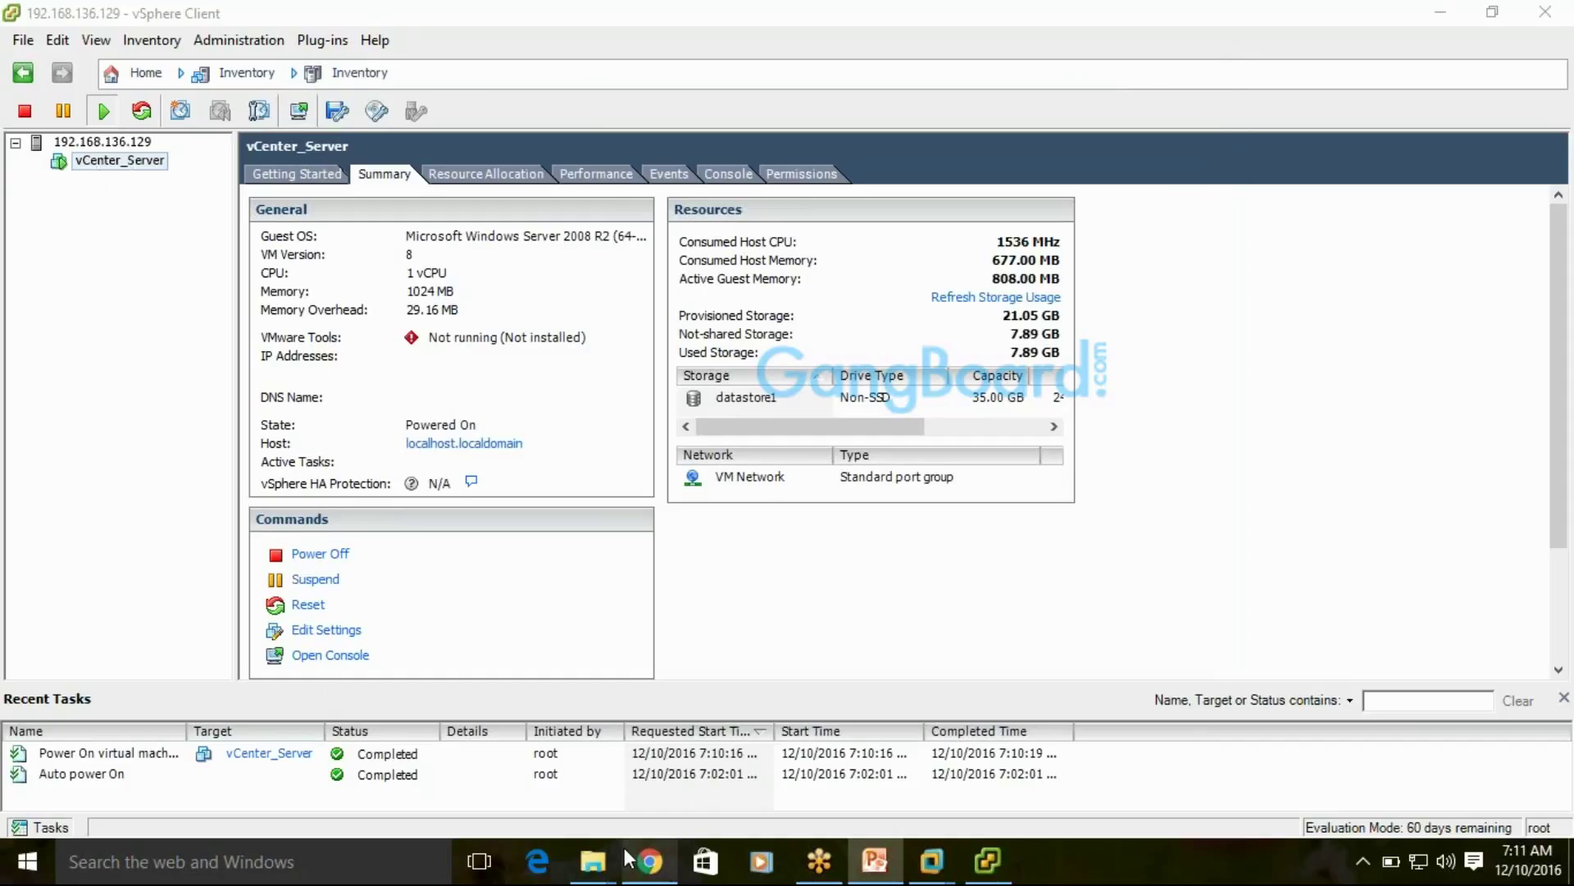
Bring the VMware_Data folder forward and select the 2.94 GB Windows Server evaluation ISO
mouse_move(611, 865)
left_click(652, 734)
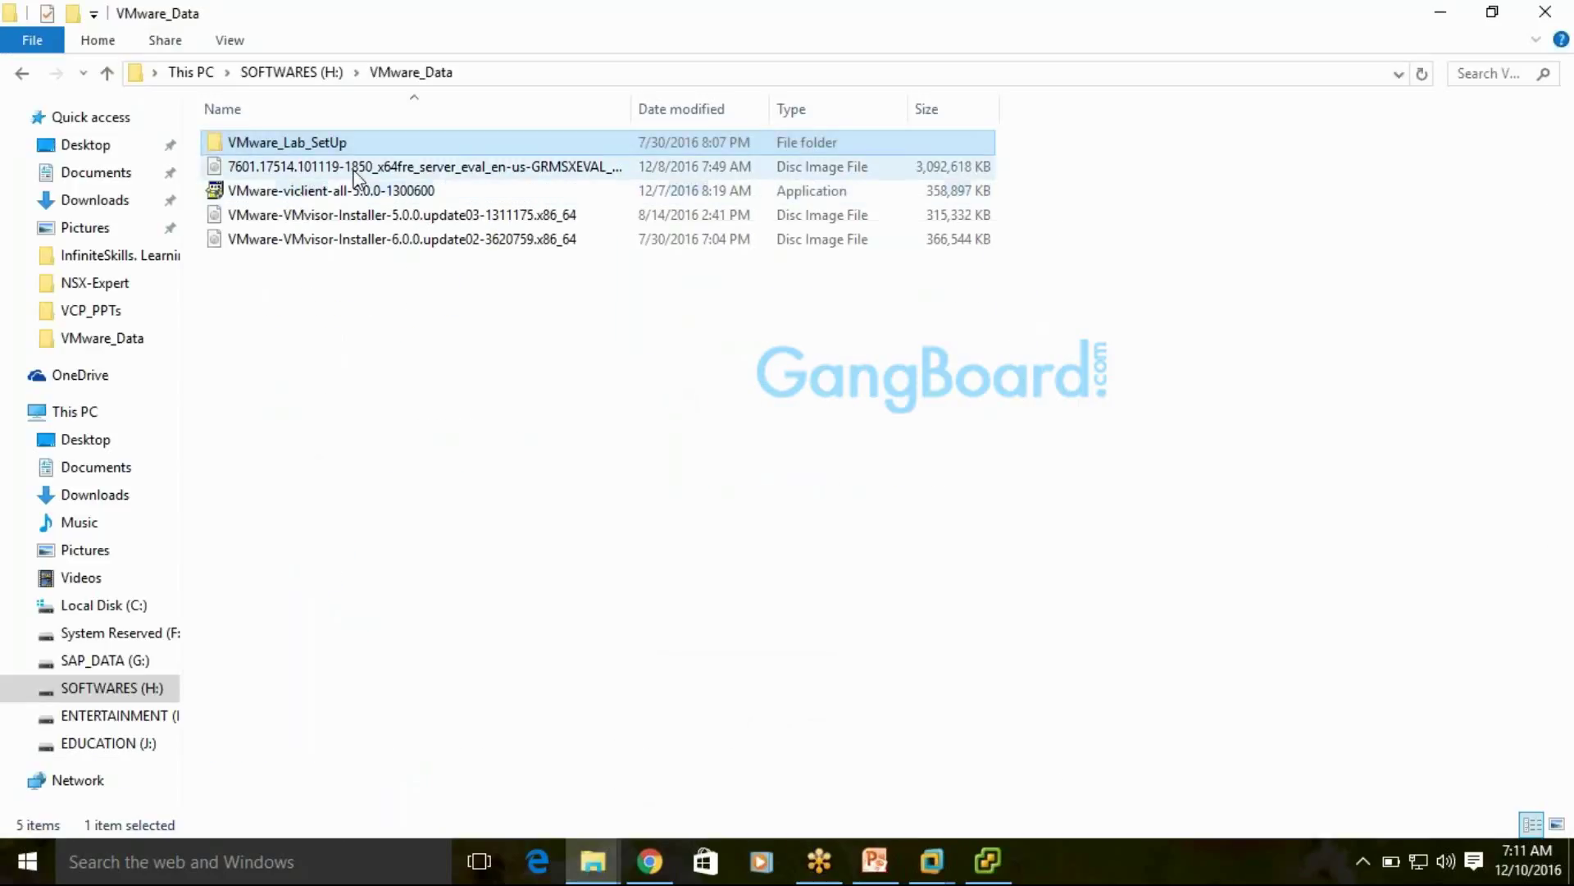
left_click(430, 172)
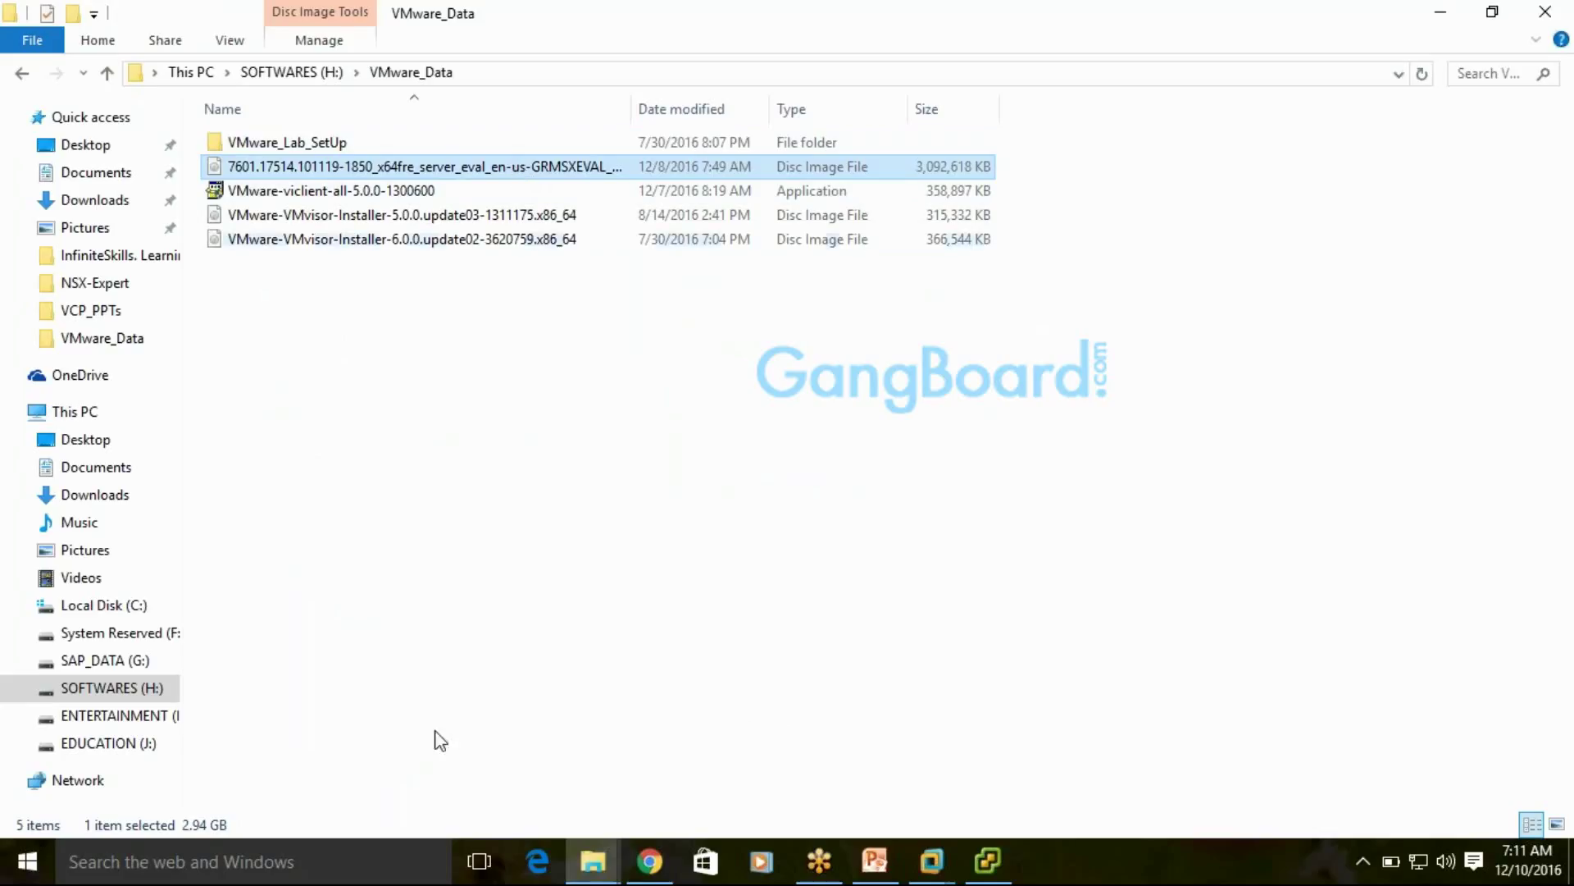
Review the My VMware vCenter Server 5.0 download page in Chrome
left_click(649, 862)
scroll(641, 477, "up", 10)
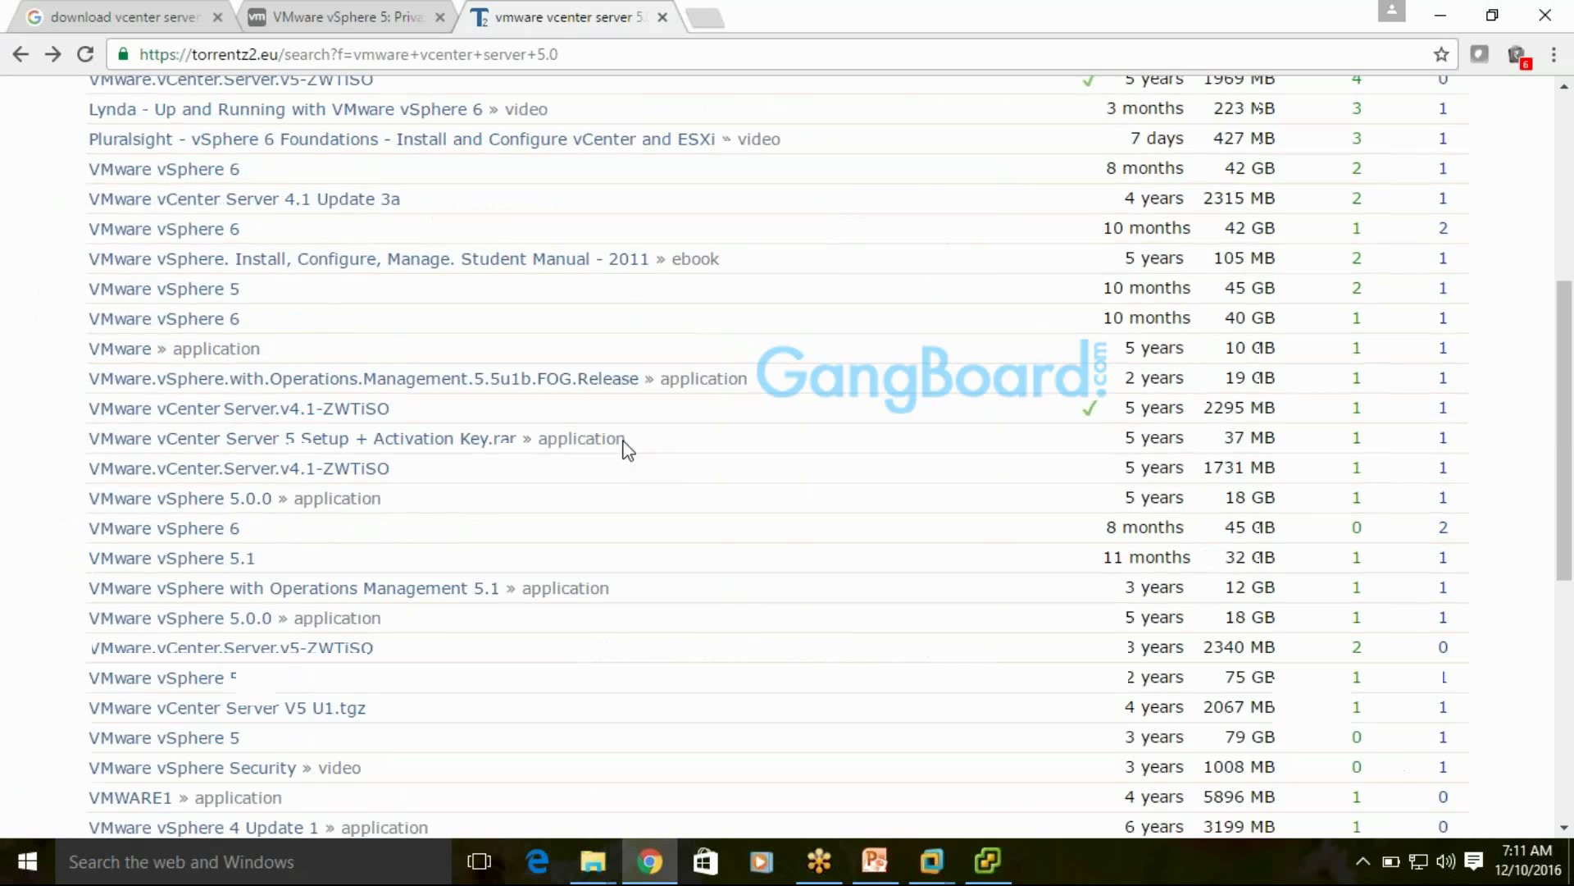
left_click(353, 19)
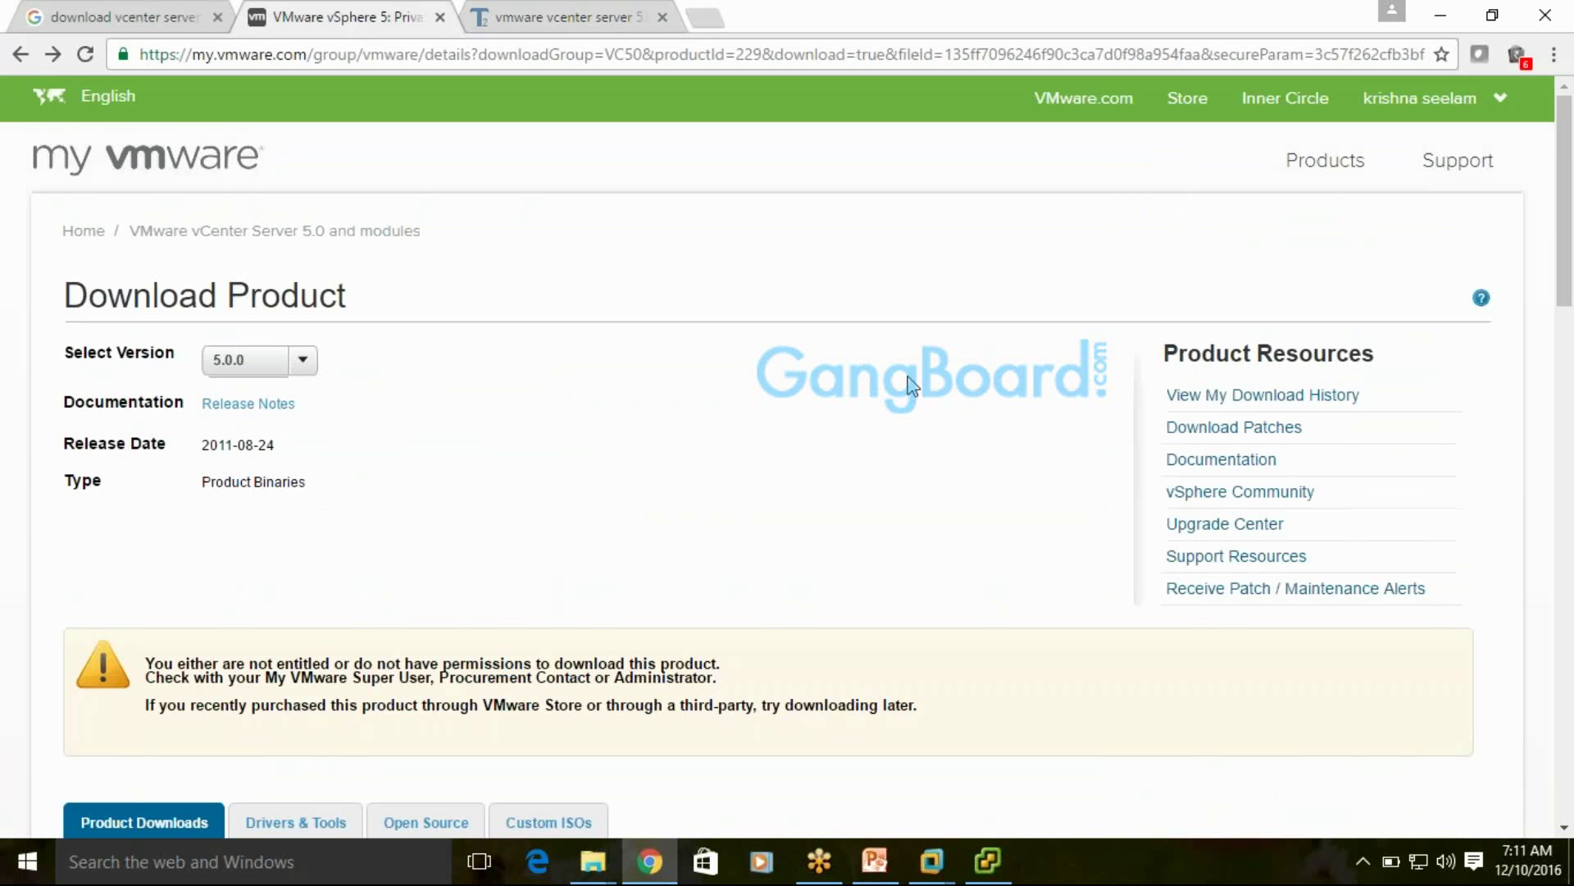
scroll(938, 440, "down", 3)
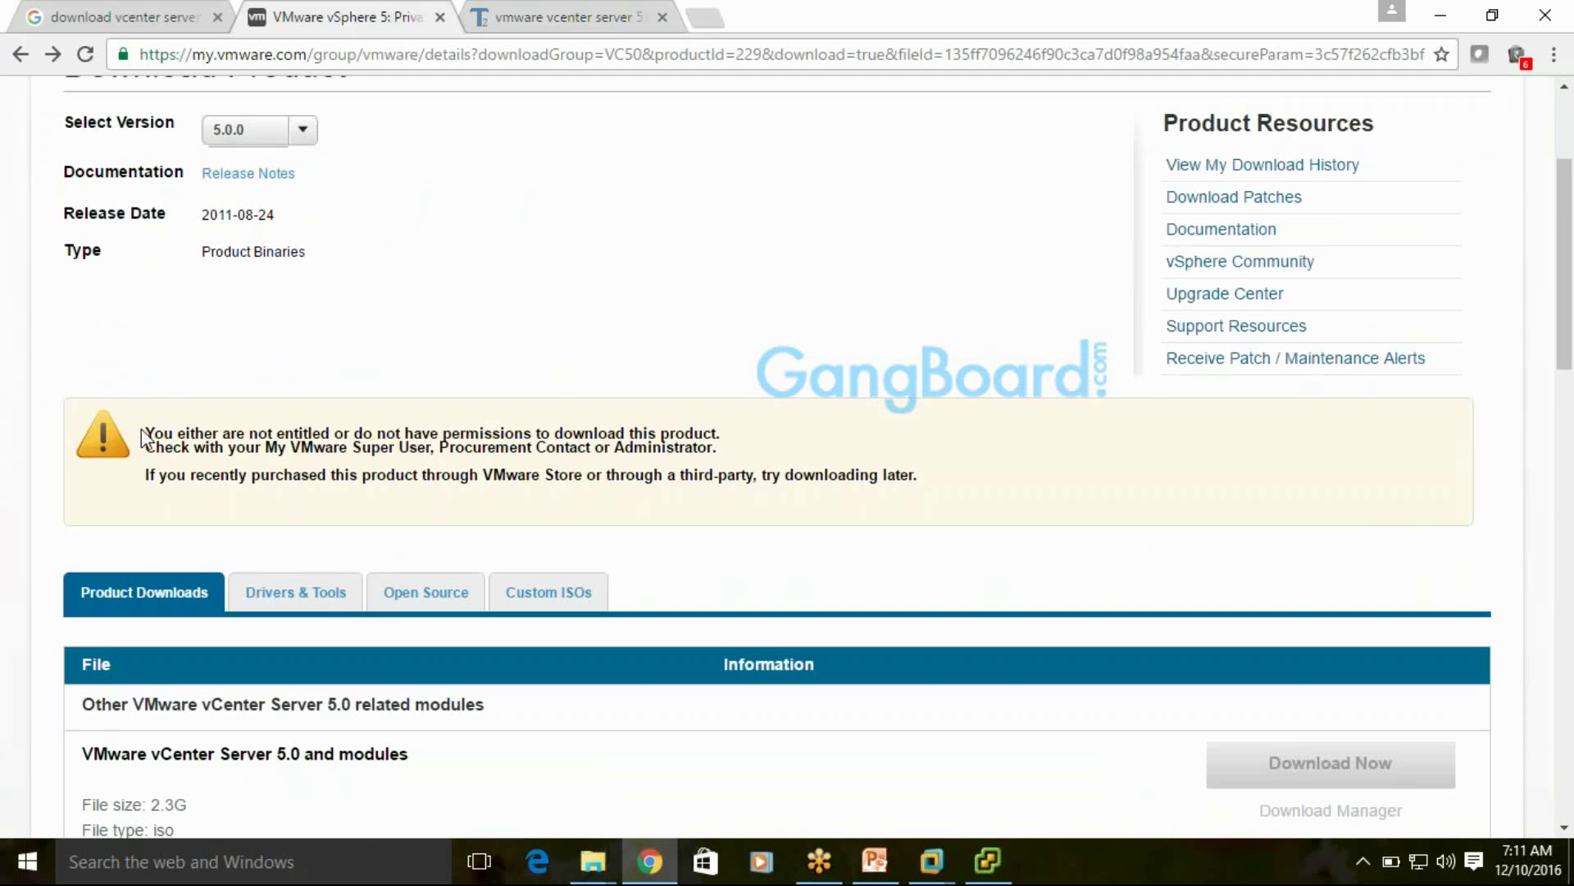
scroll(1356, 563, "down", 6)
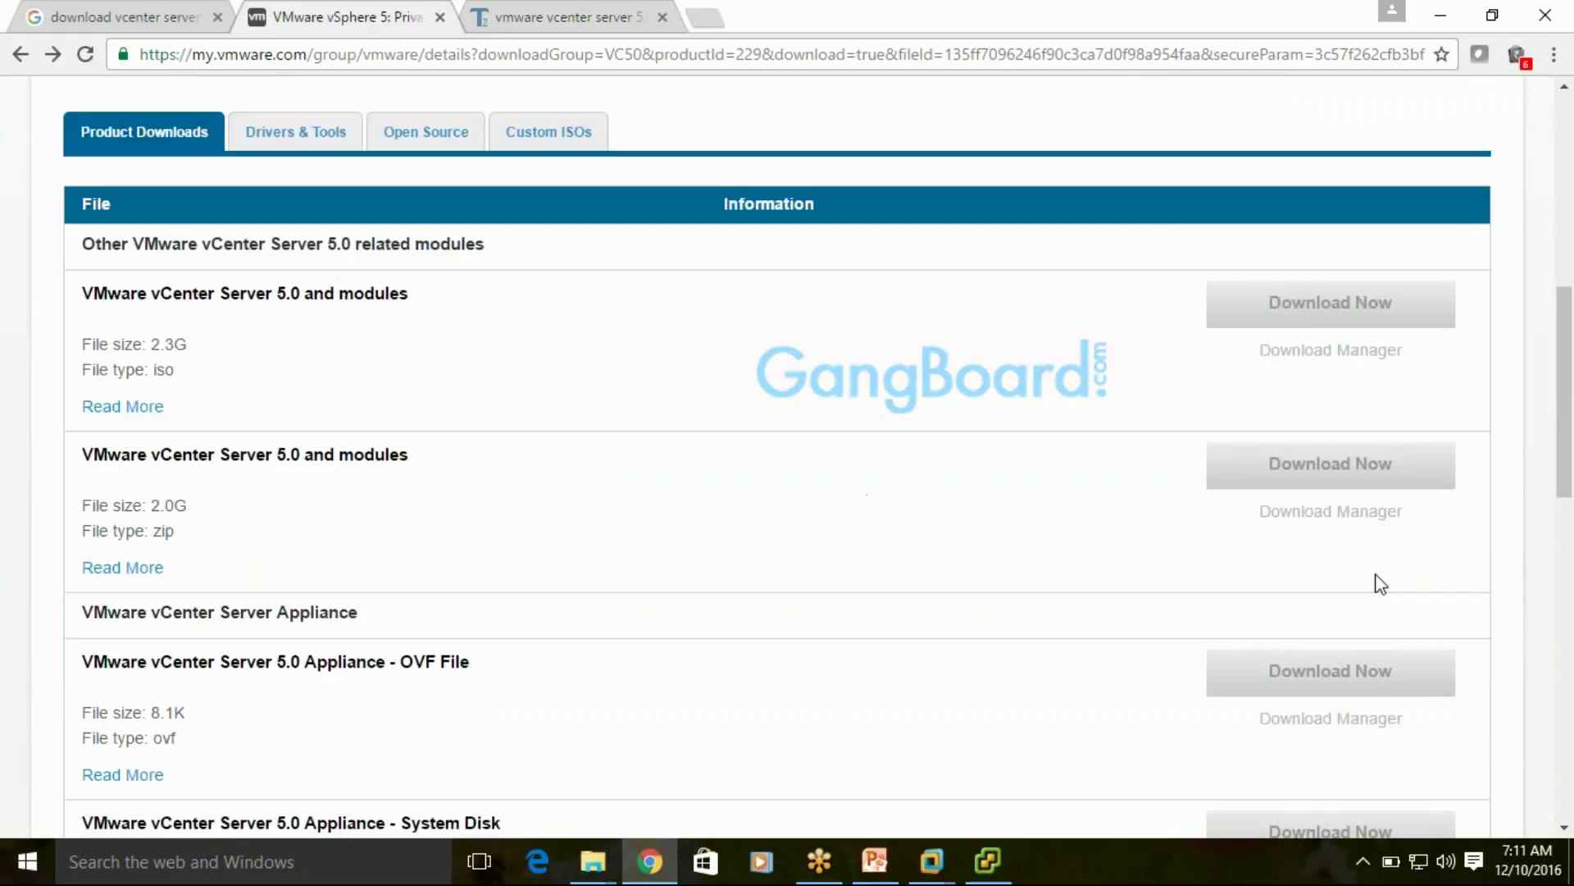
scroll(1377, 583, "up", 10)
Log out of My VMware and return to the vSphere Client Summary
left_click(1445, 103)
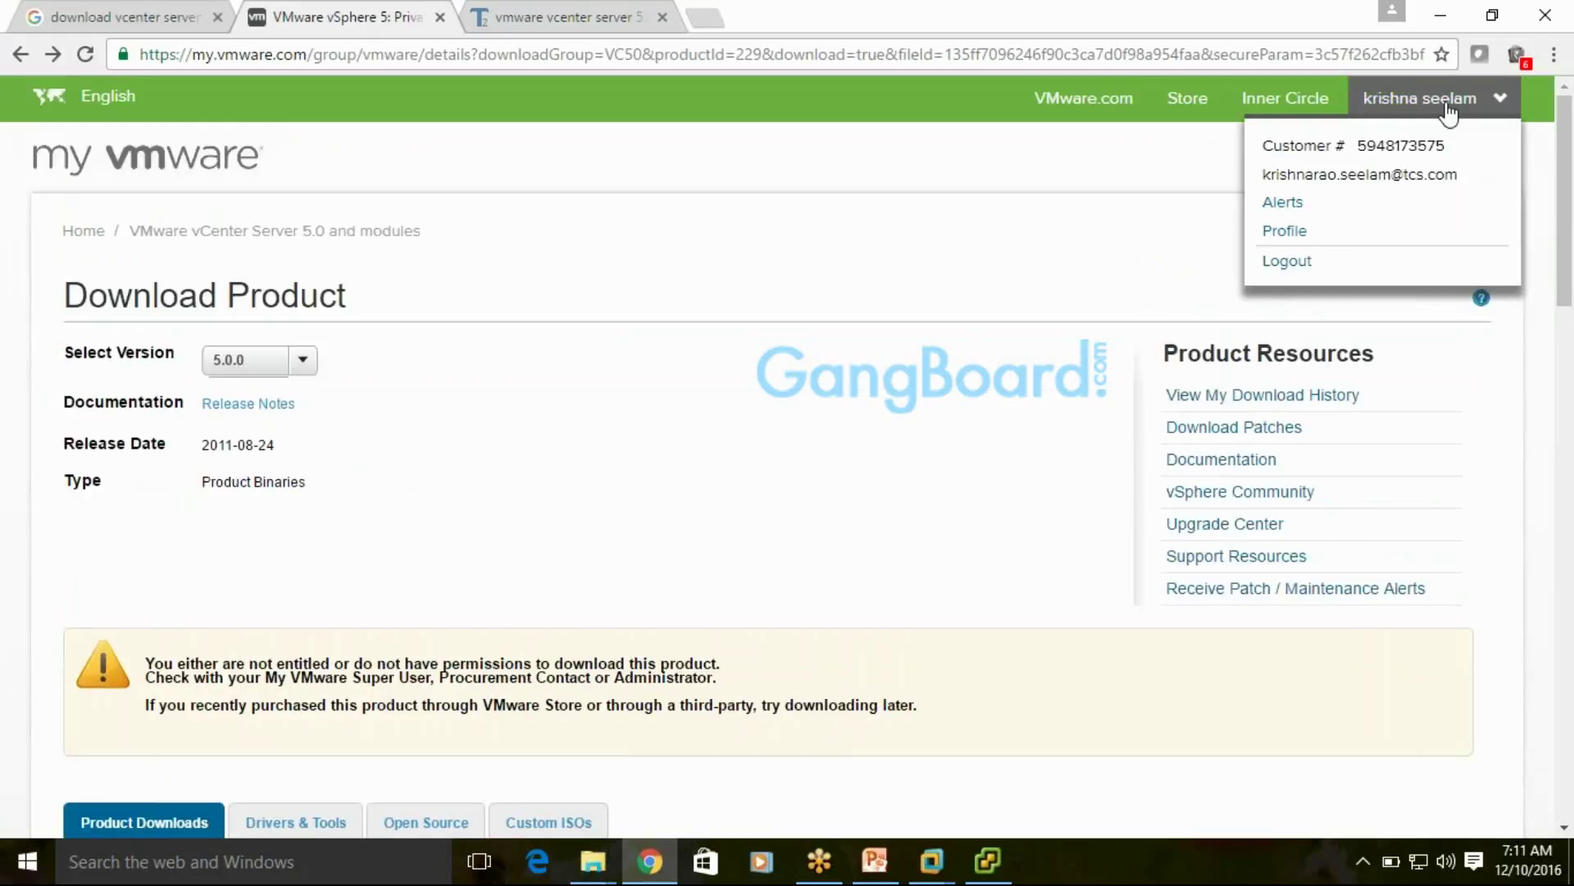
left_click(1287, 264)
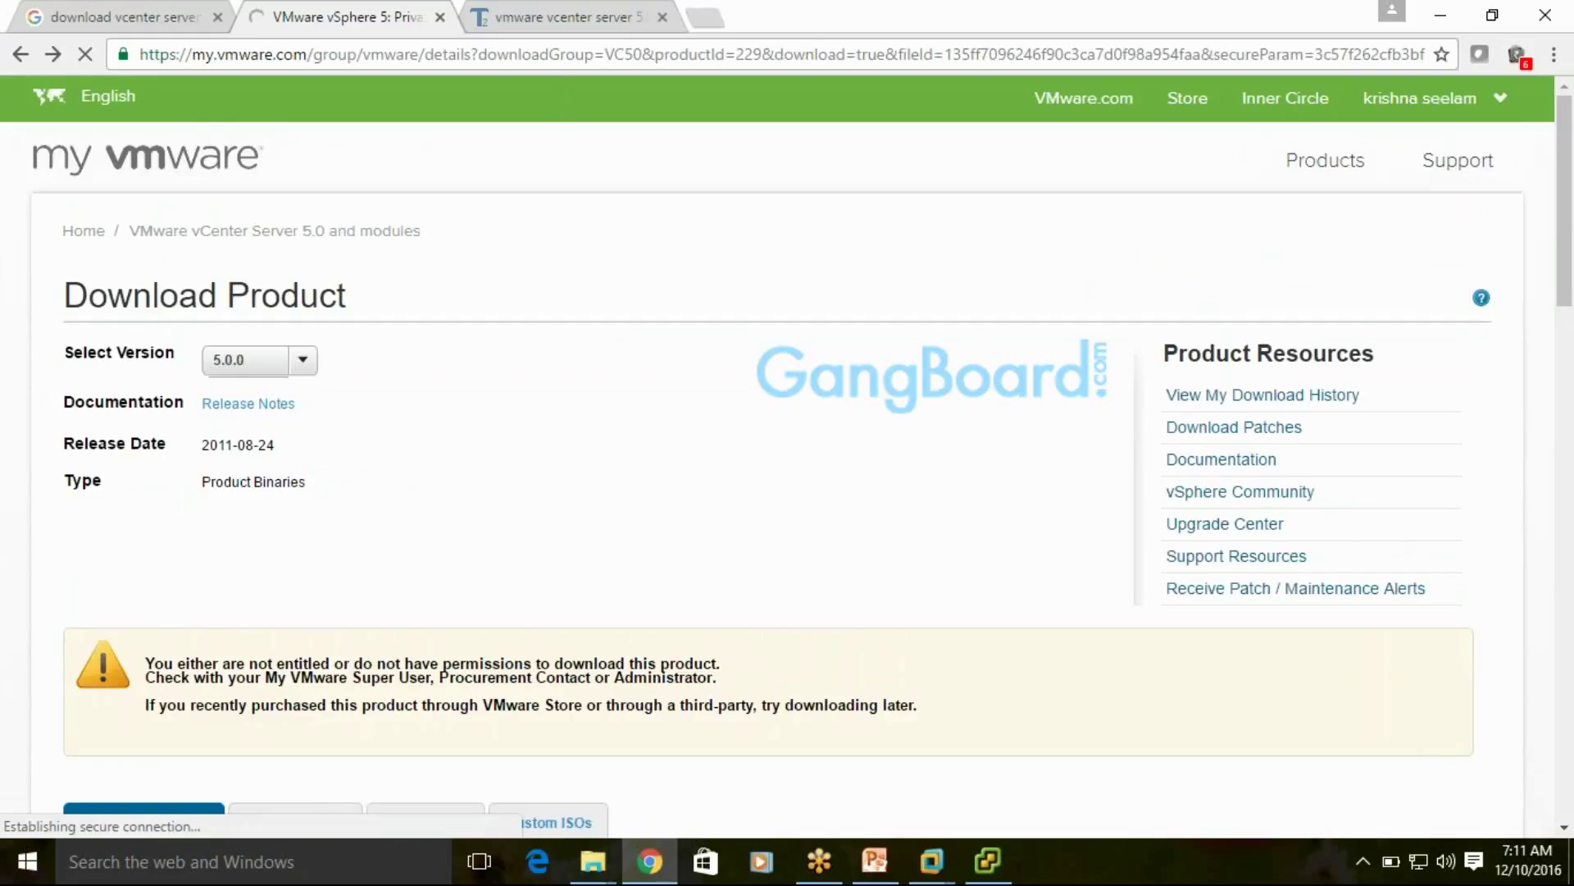
scroll(940, 500, "down", 5)
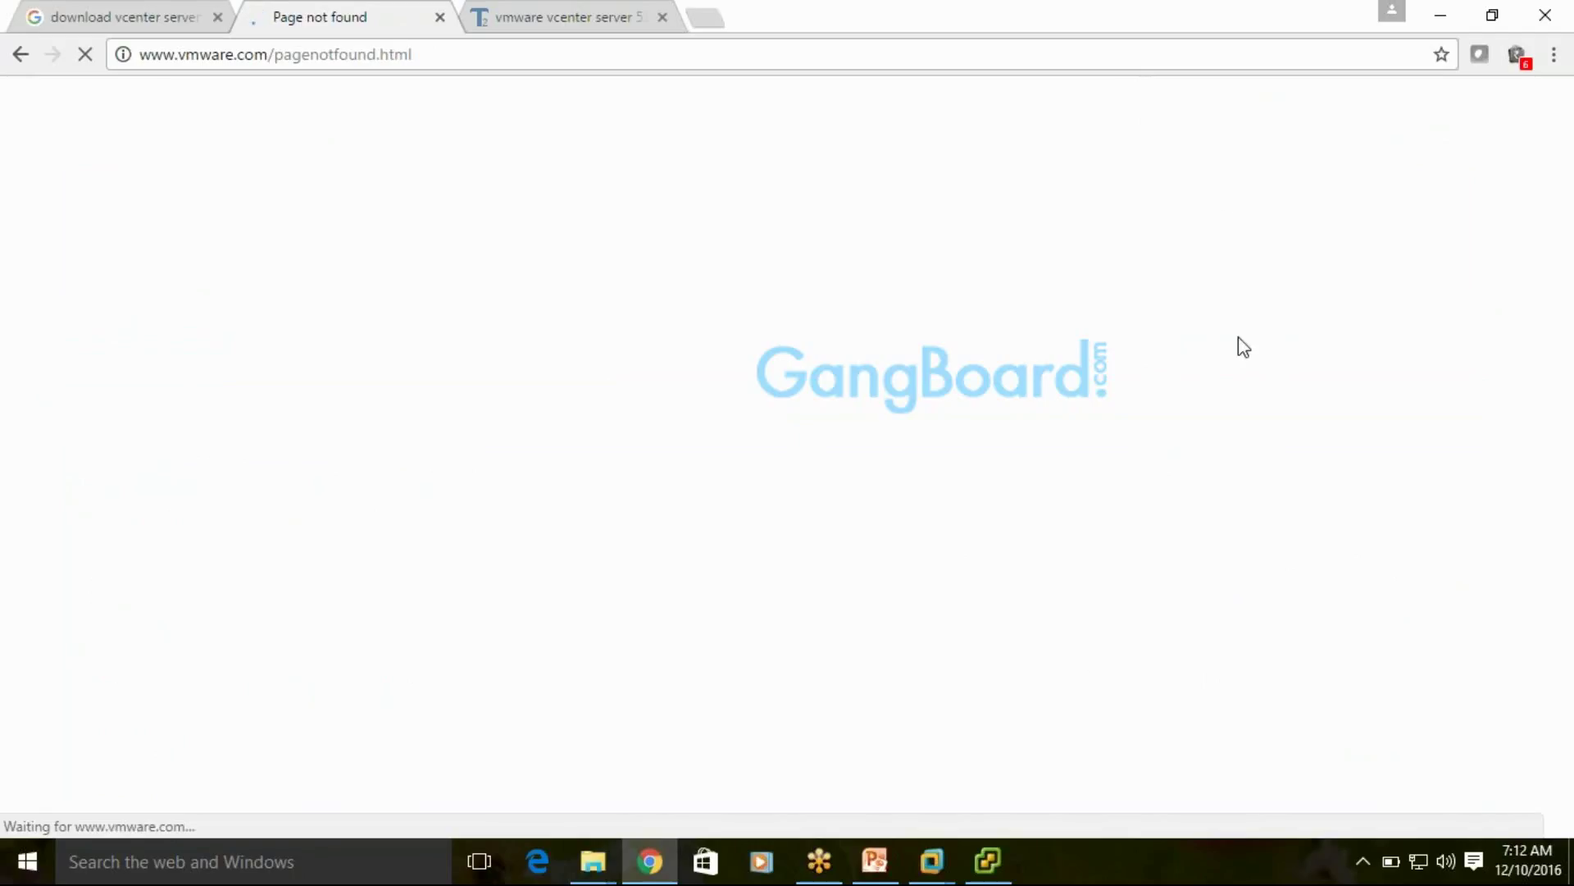
left_click(990, 861)
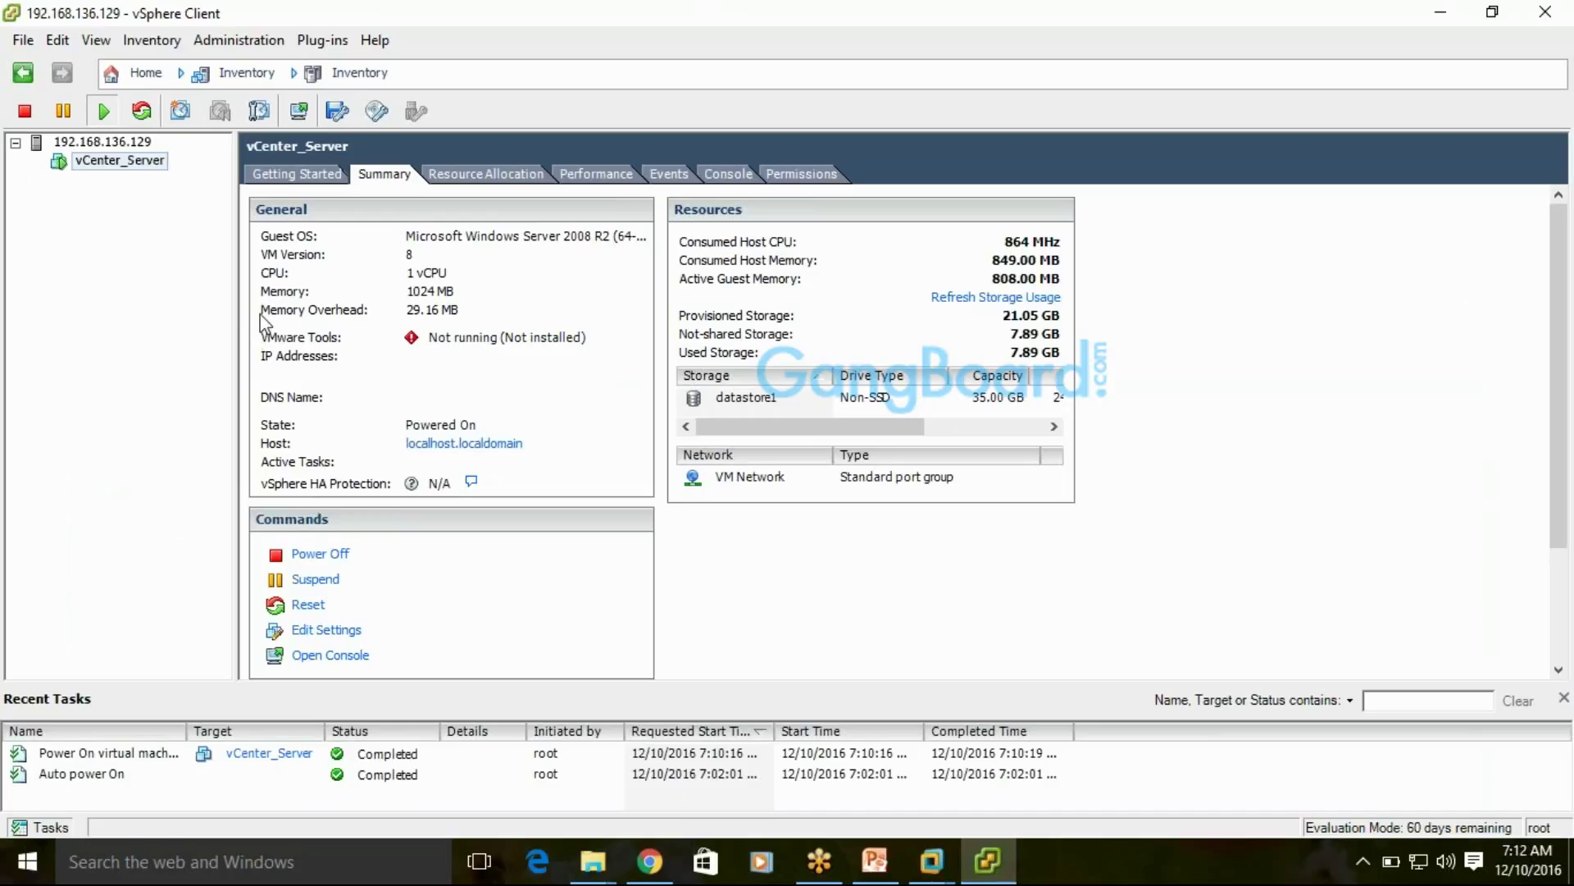
left_click(68, 142)
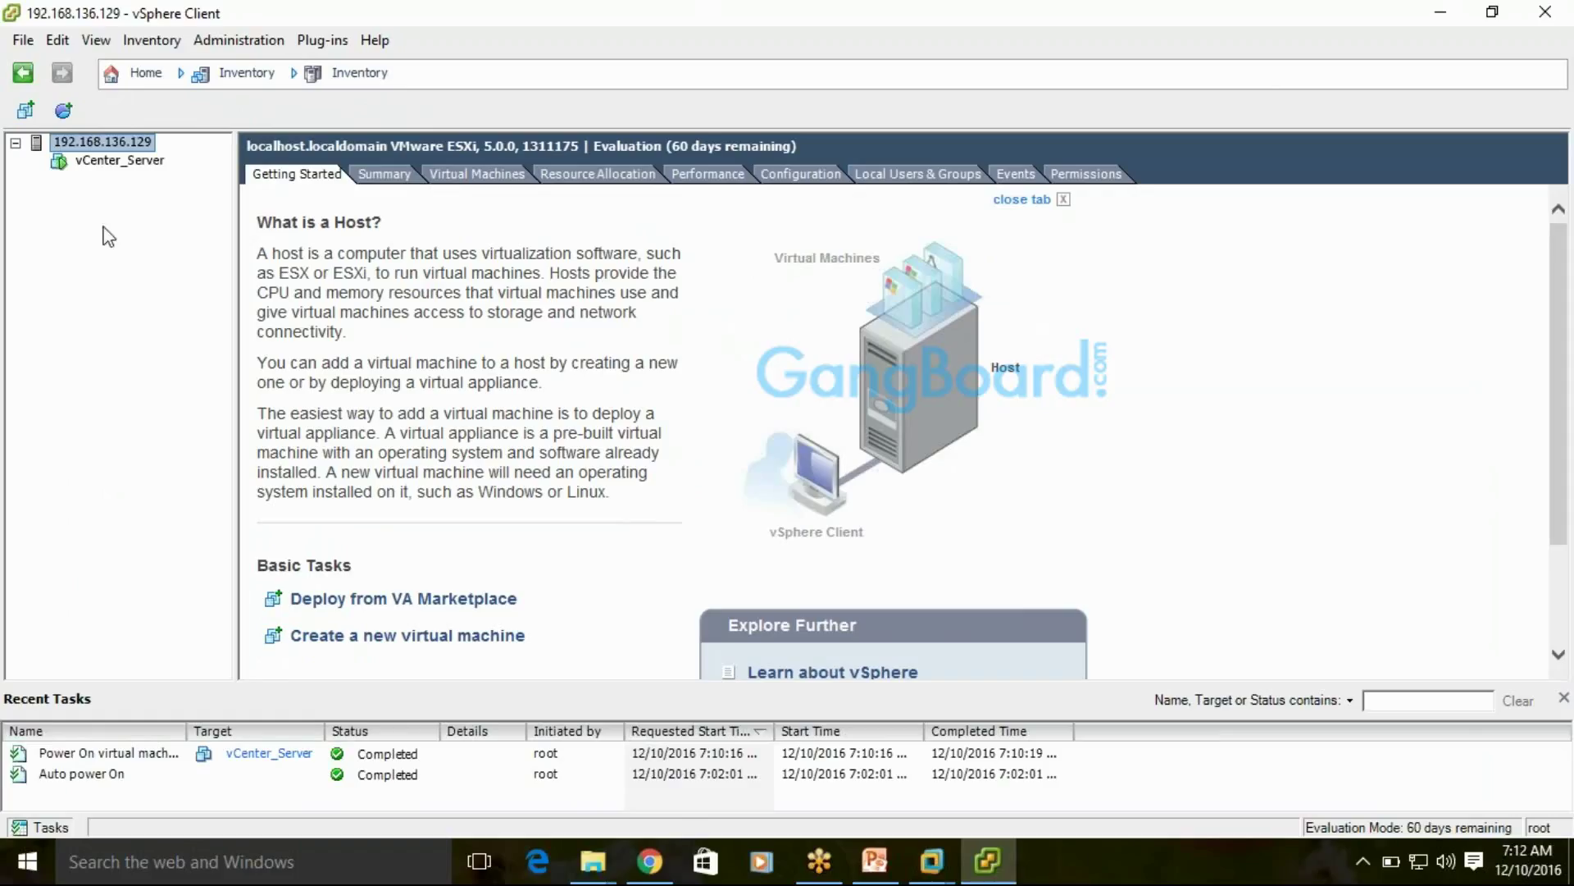
left_click(103, 163)
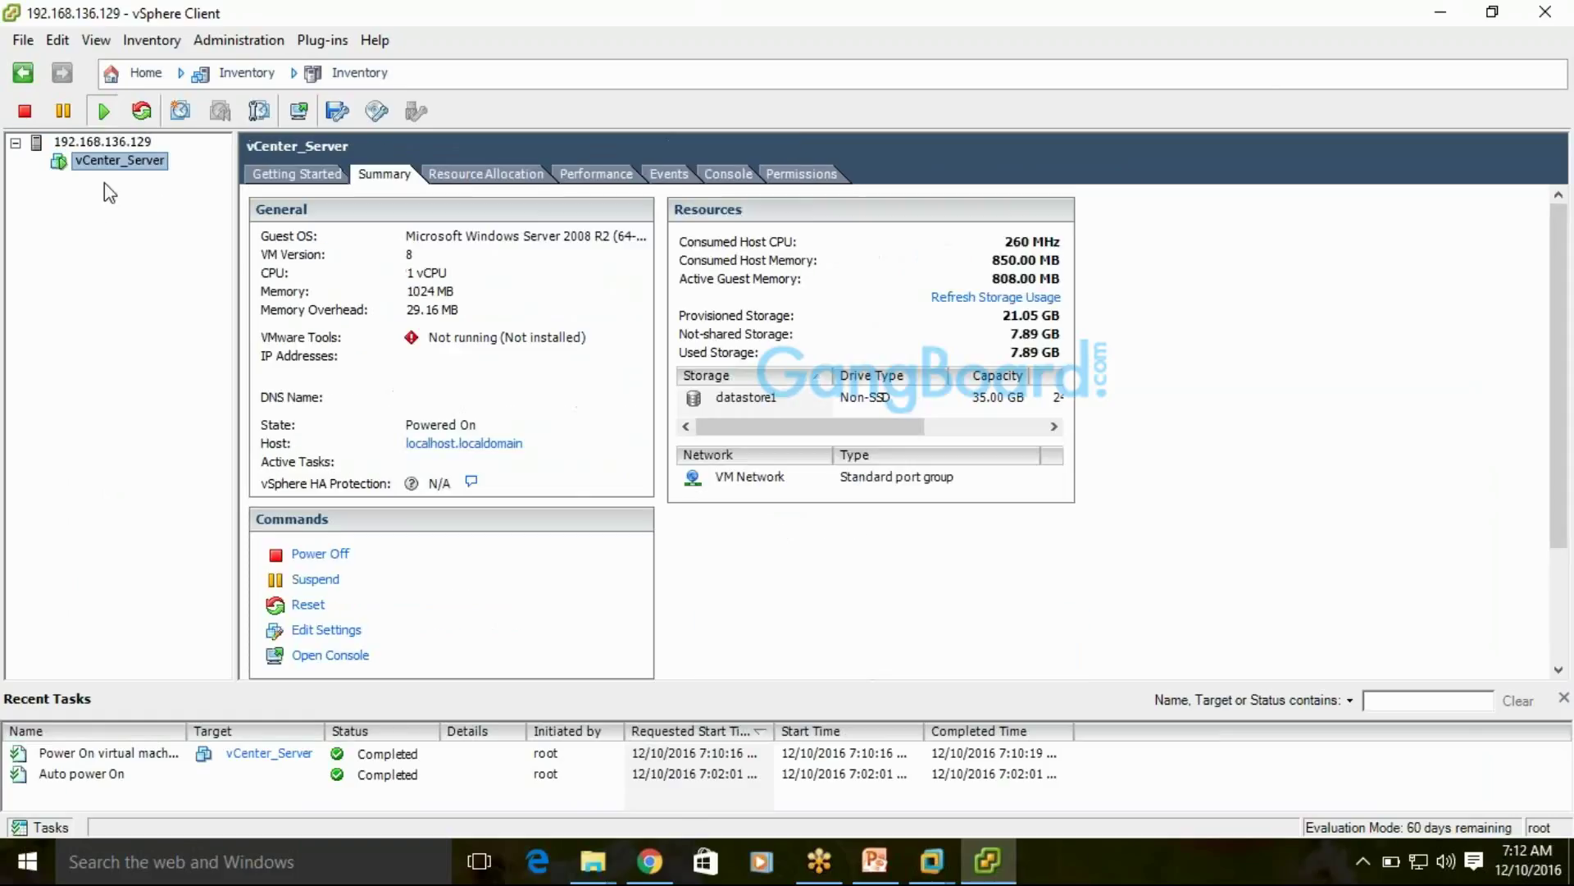
left_click(99, 142)
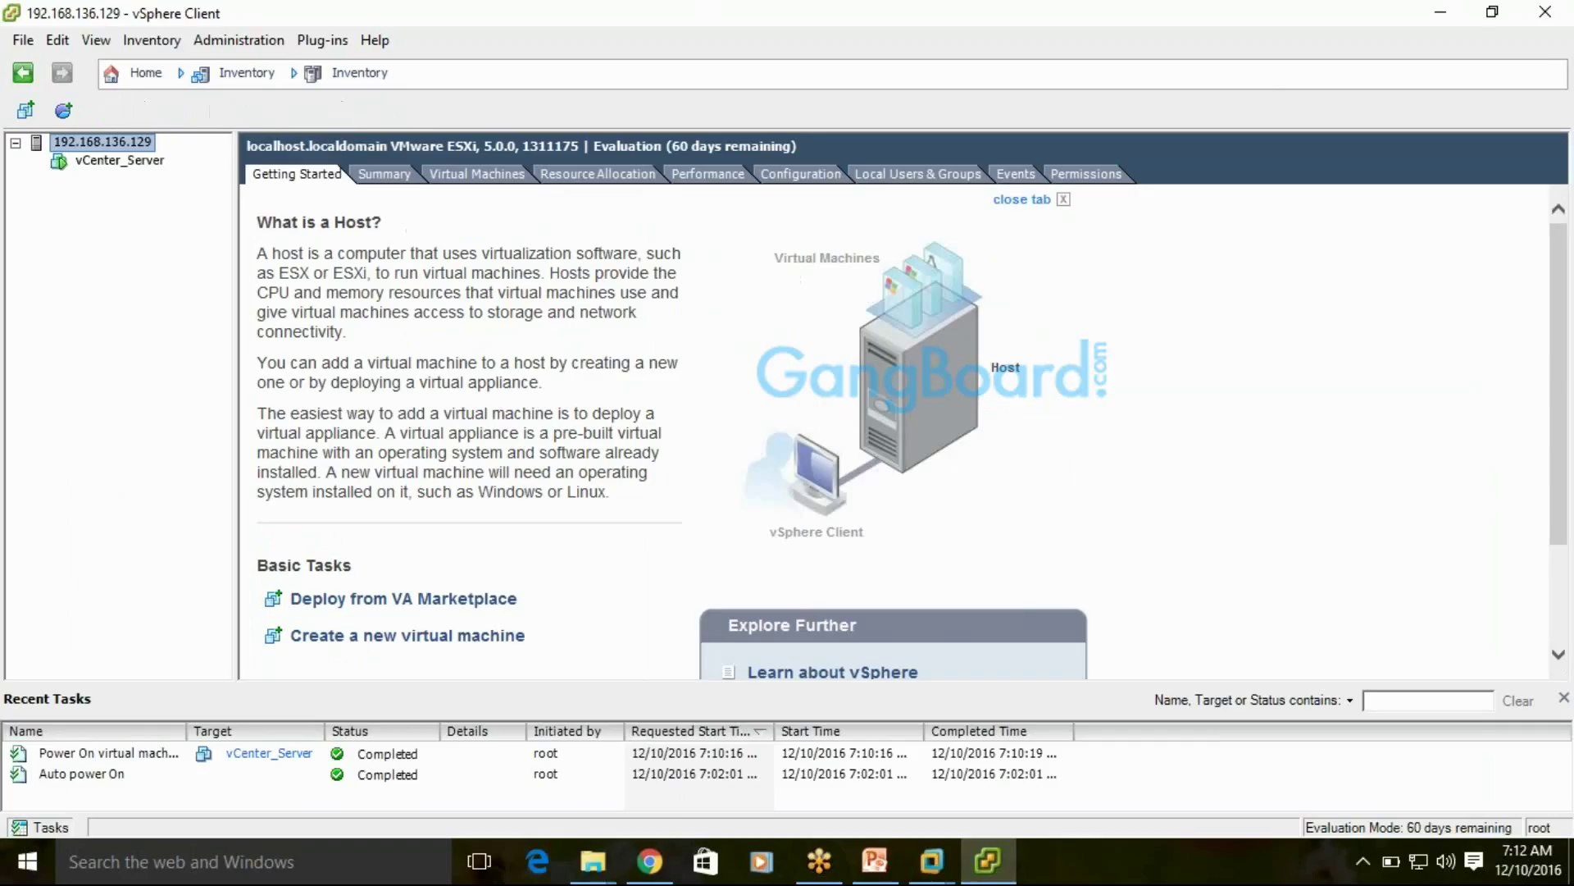
left_click(117, 162)
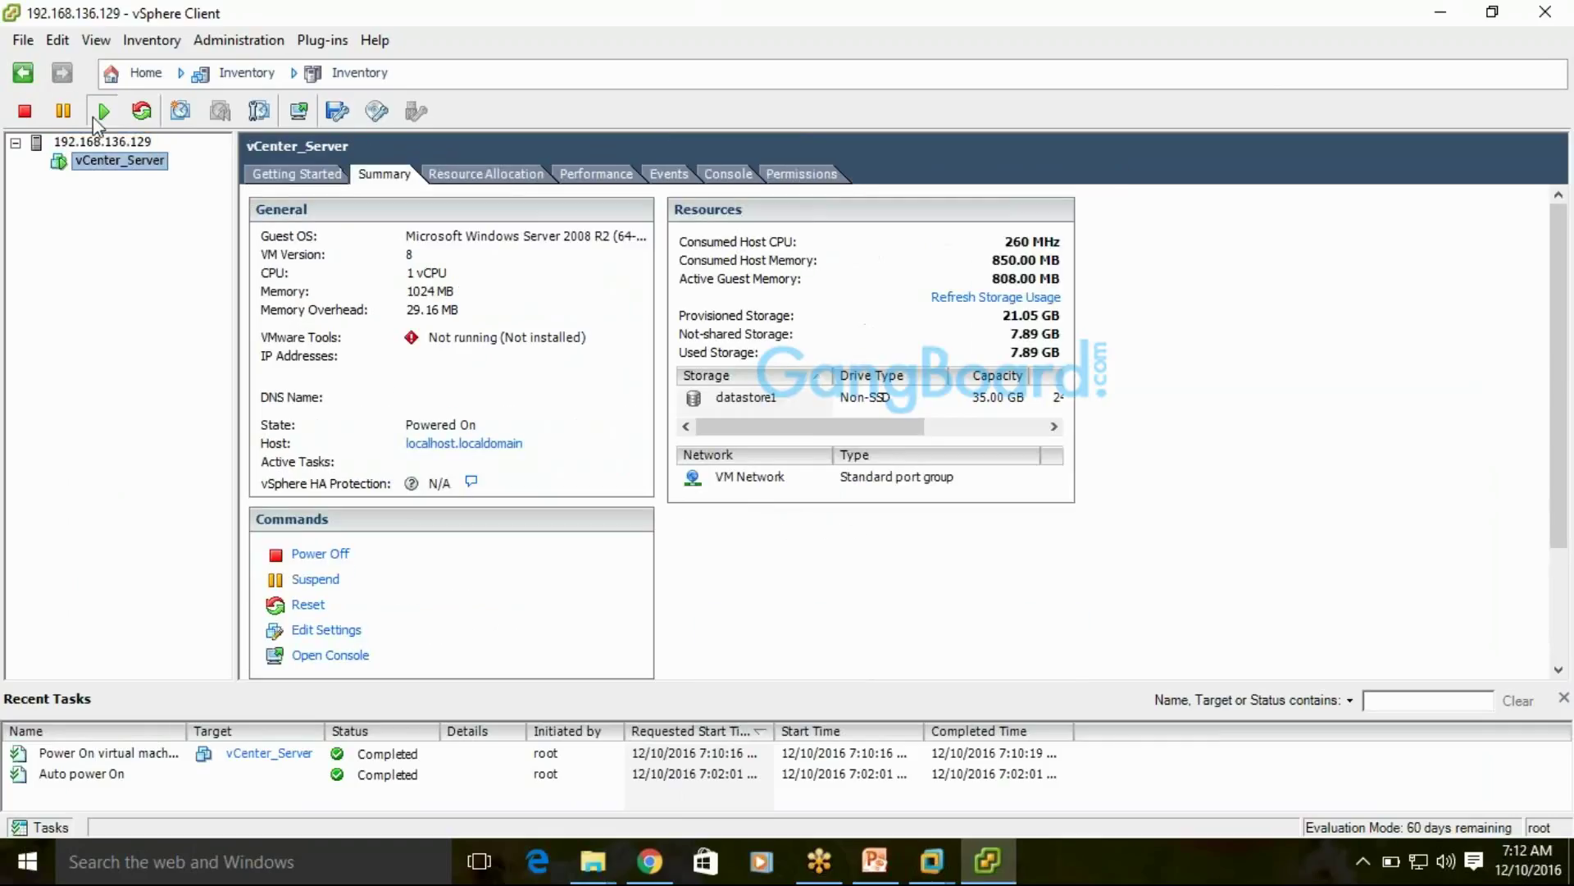
left_click(102, 143)
left_click(102, 163)
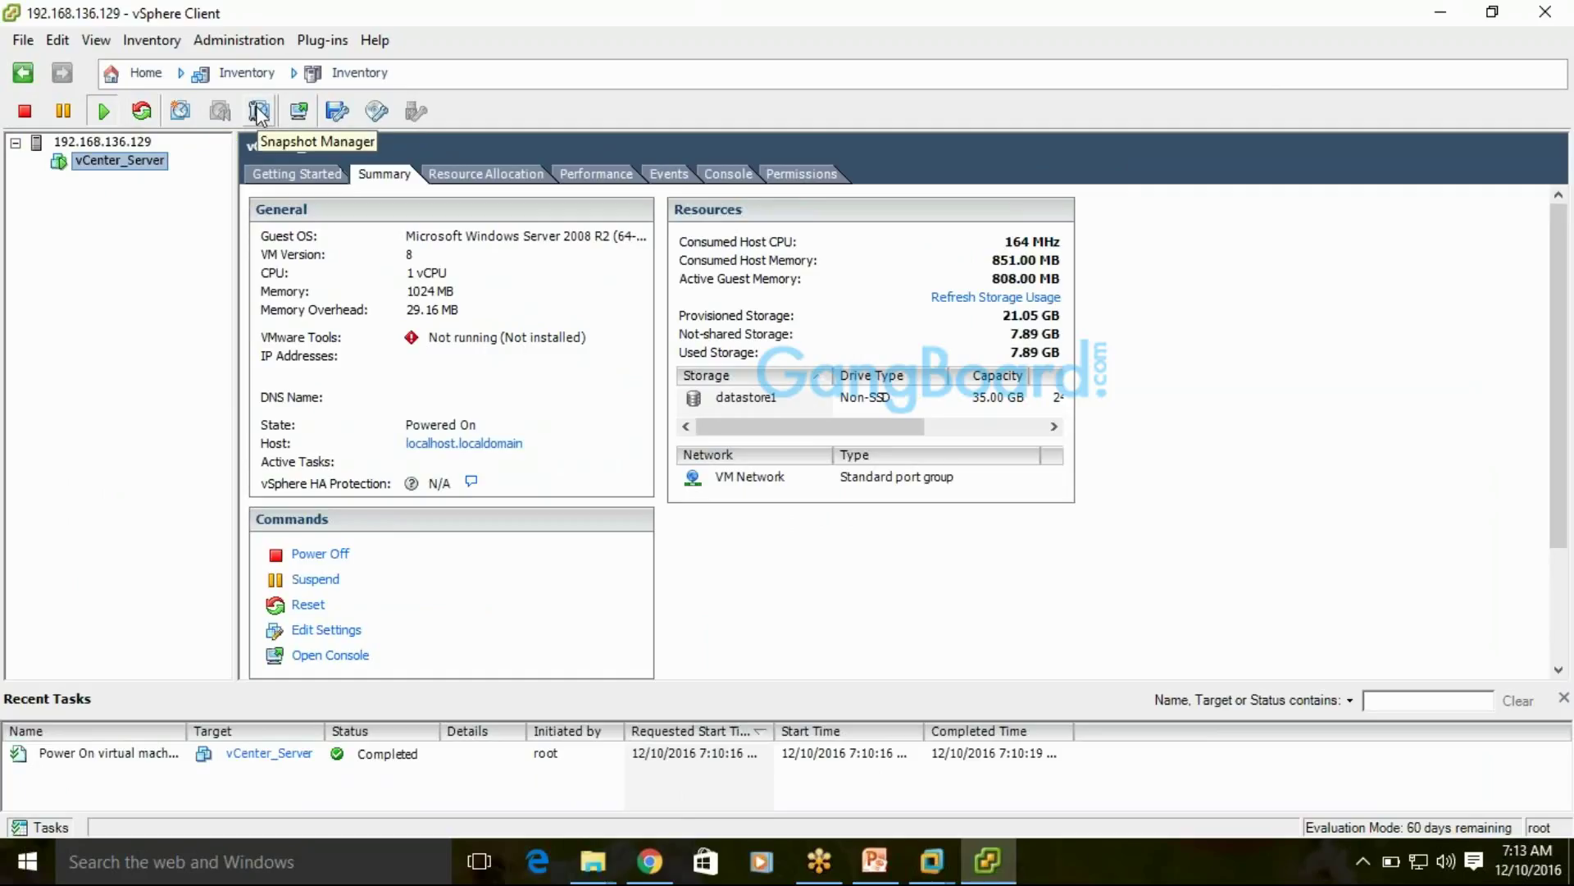
left_click(296, 120)
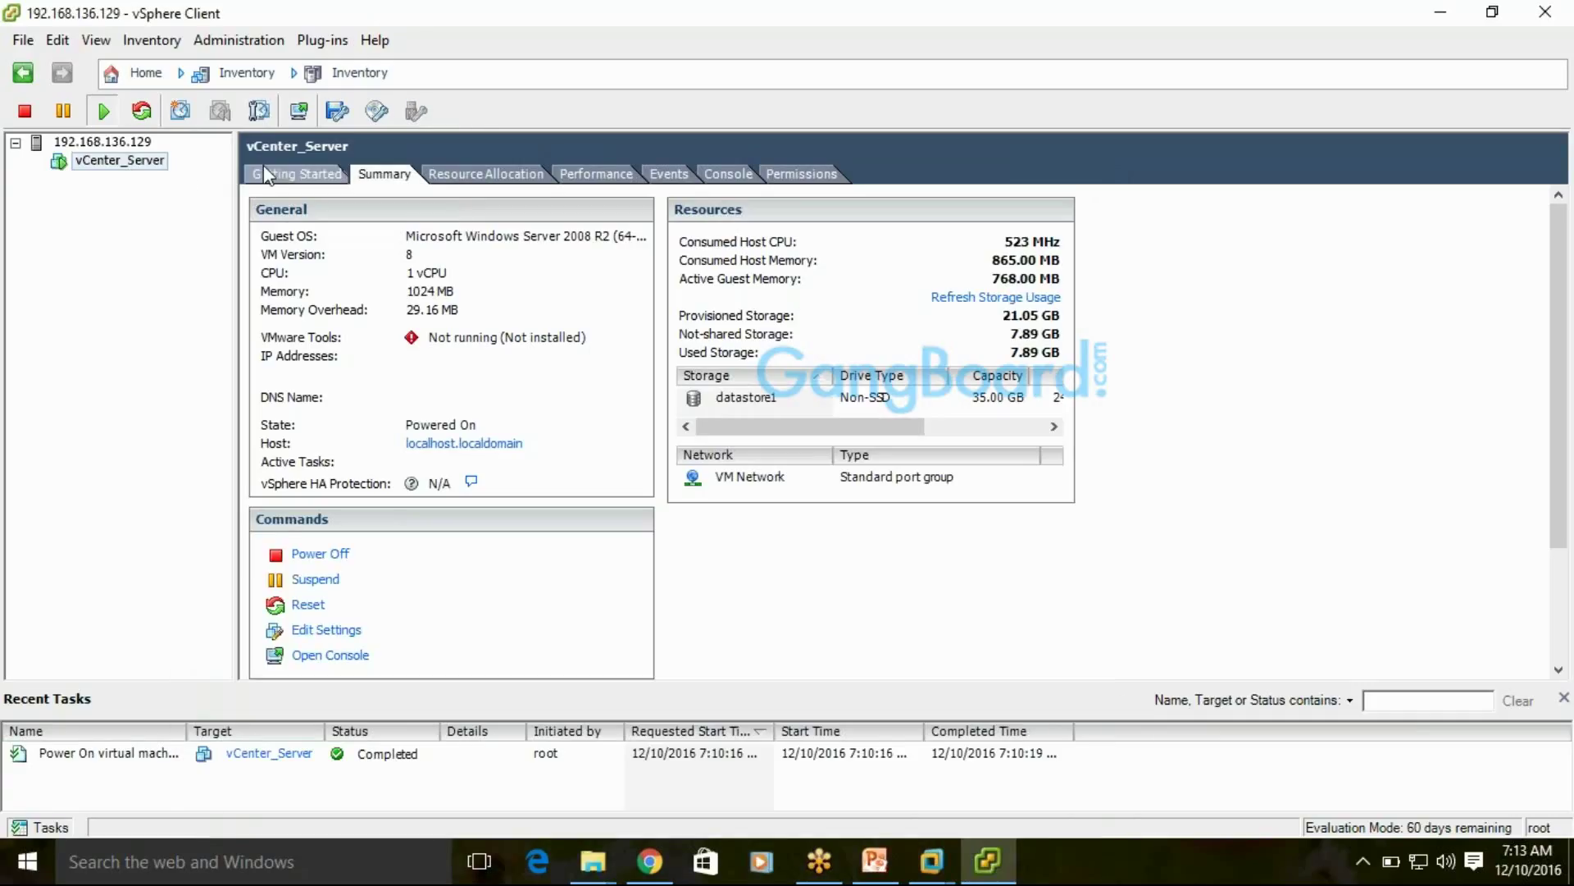
left_click(733, 176)
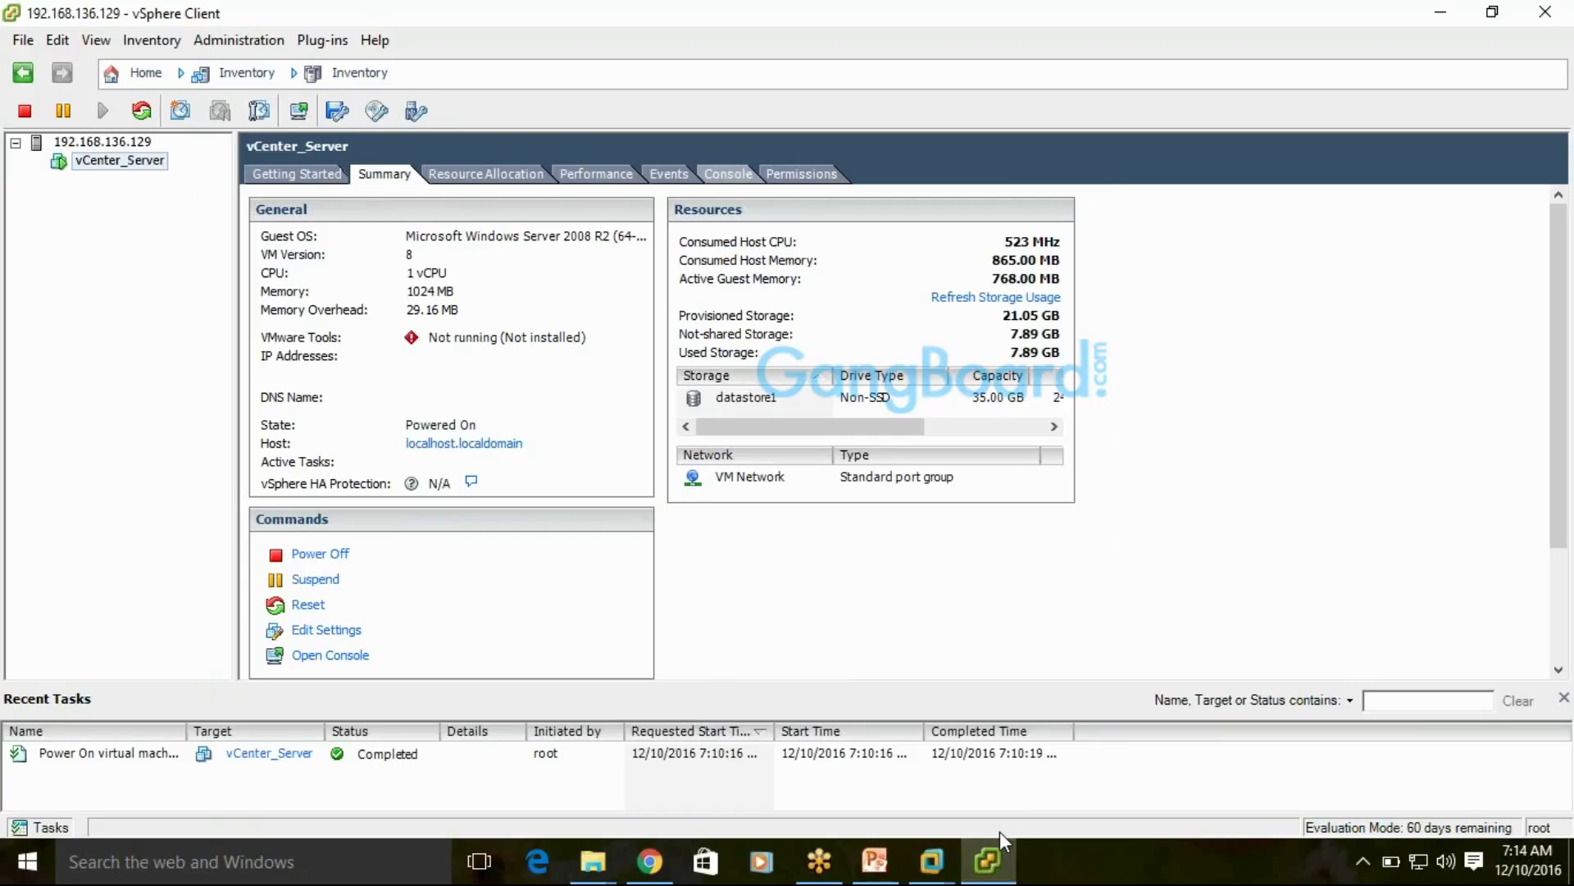
mouse_move(993, 872)
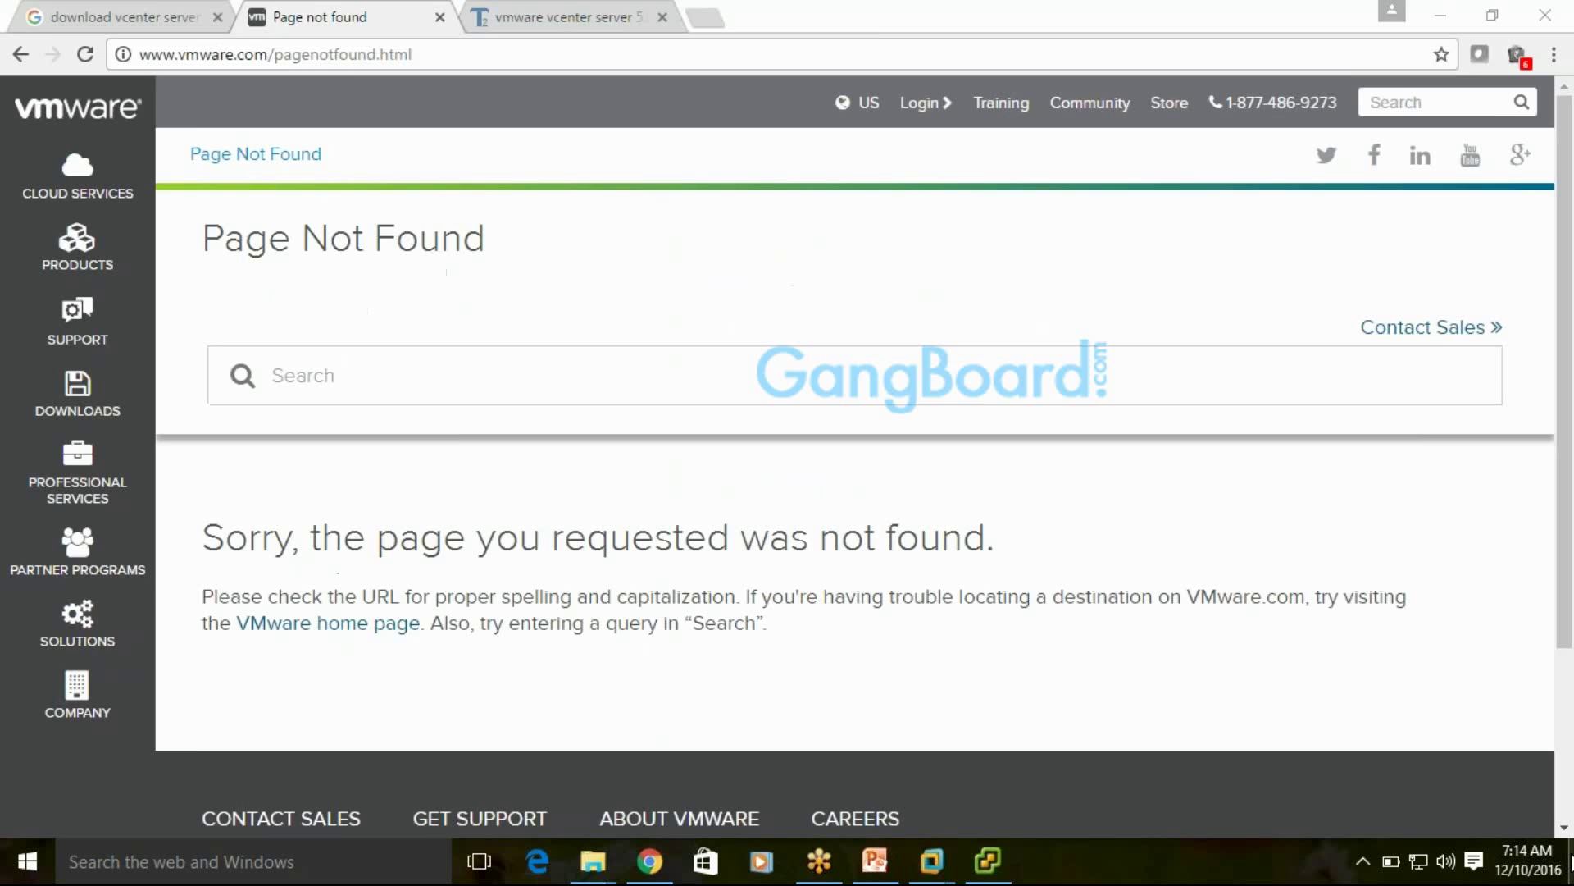
Hide all windows to show the desktop and open its context menu to refresh it
left_click(1571, 861)
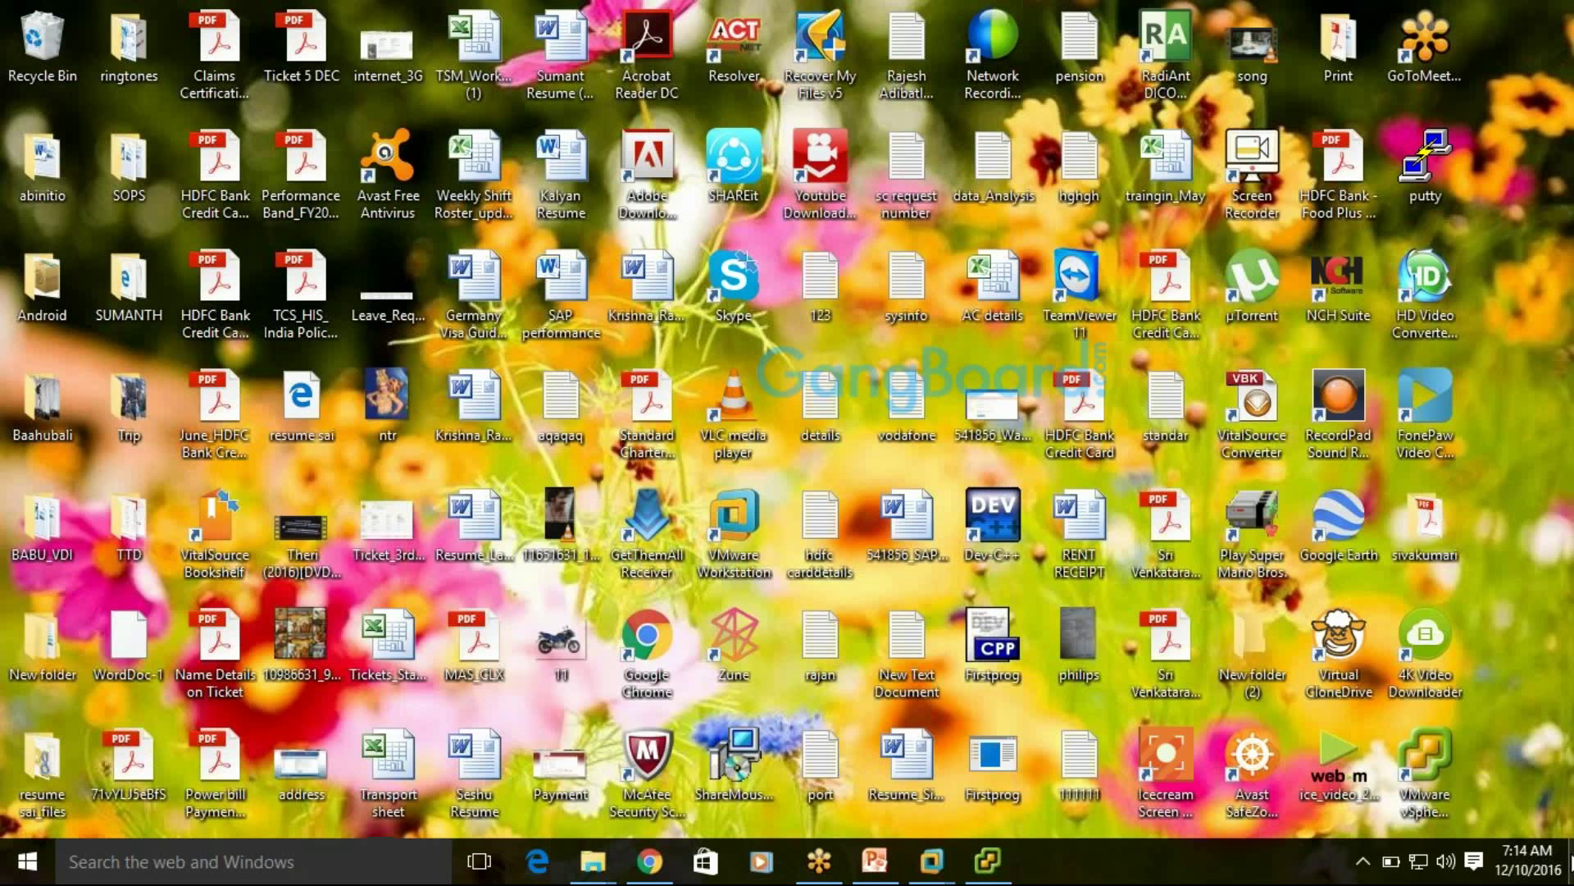
right_click(1526, 489)
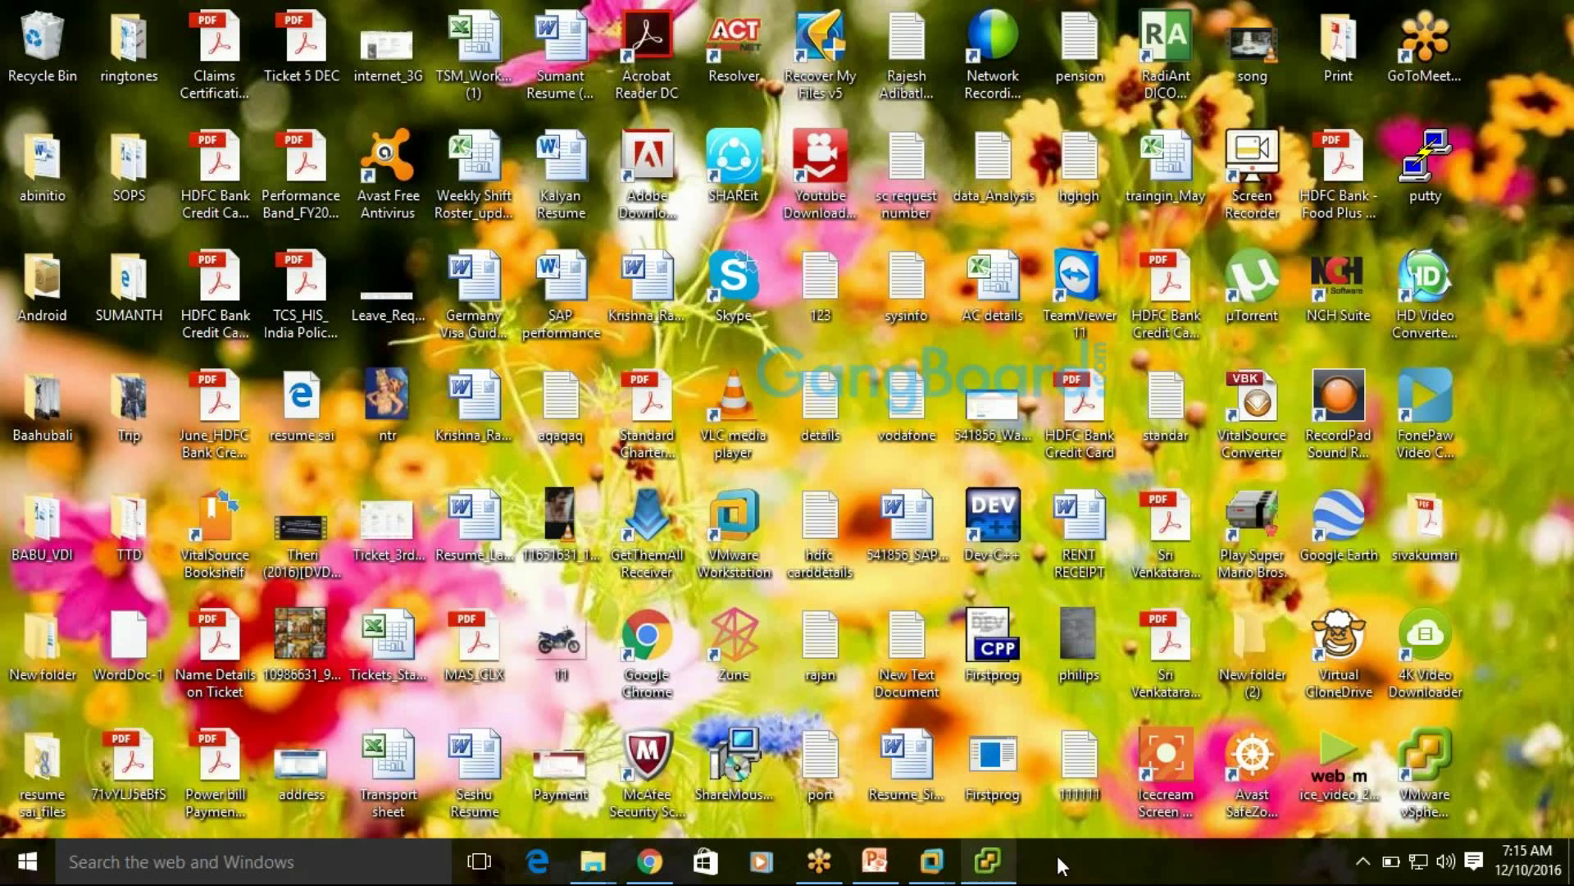
Open Task Manager from the taskbar, check CPU and memory performance, then close it
right_click(1100, 854)
left_click(1150, 755)
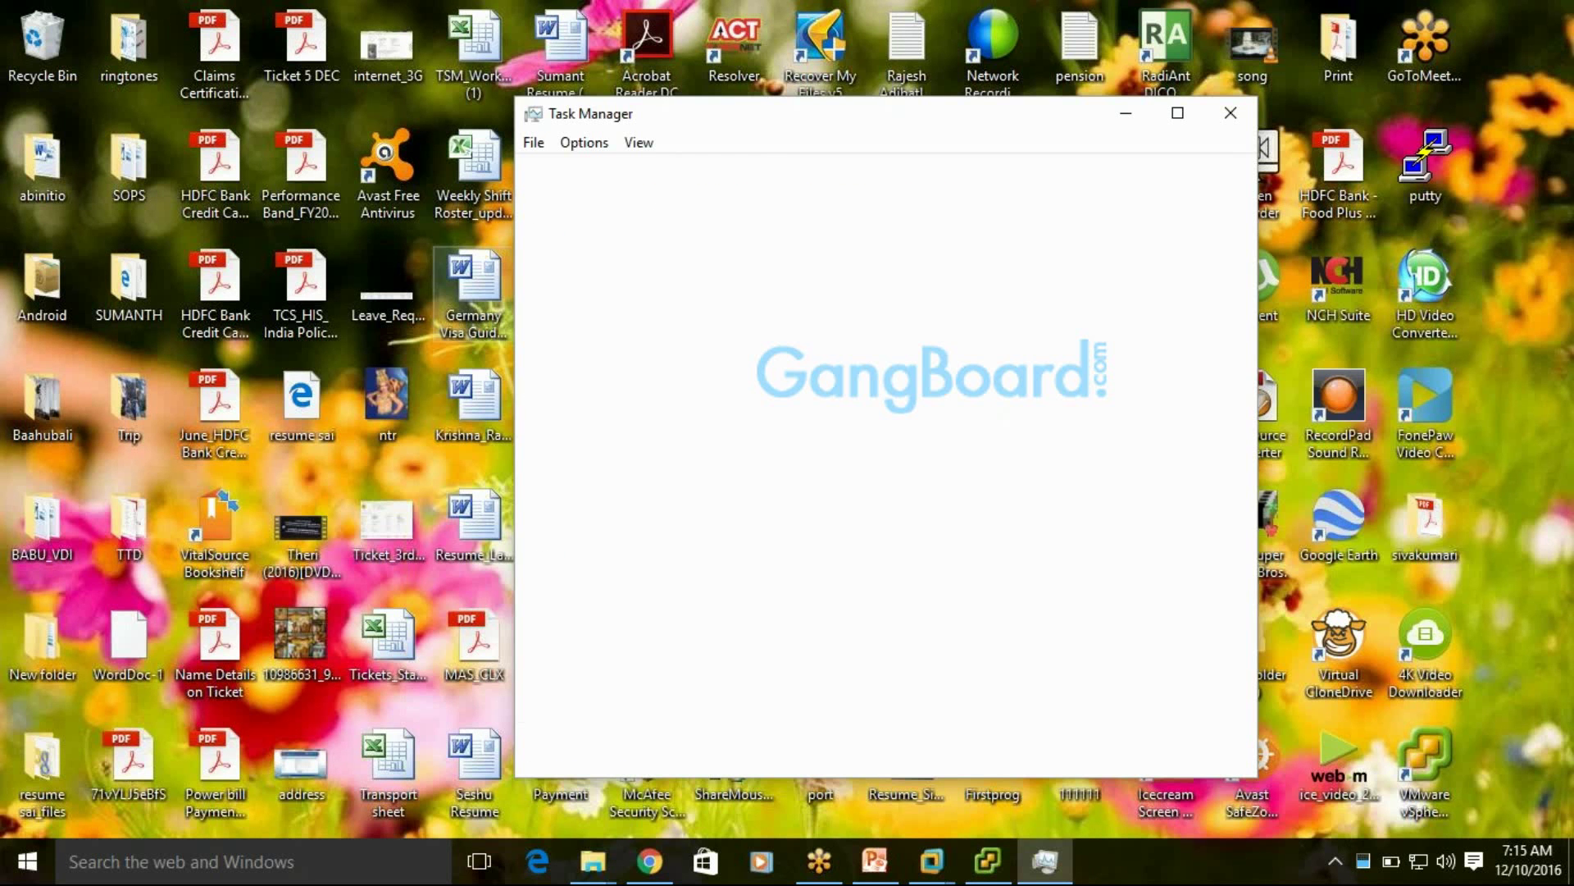
left_click(638, 172)
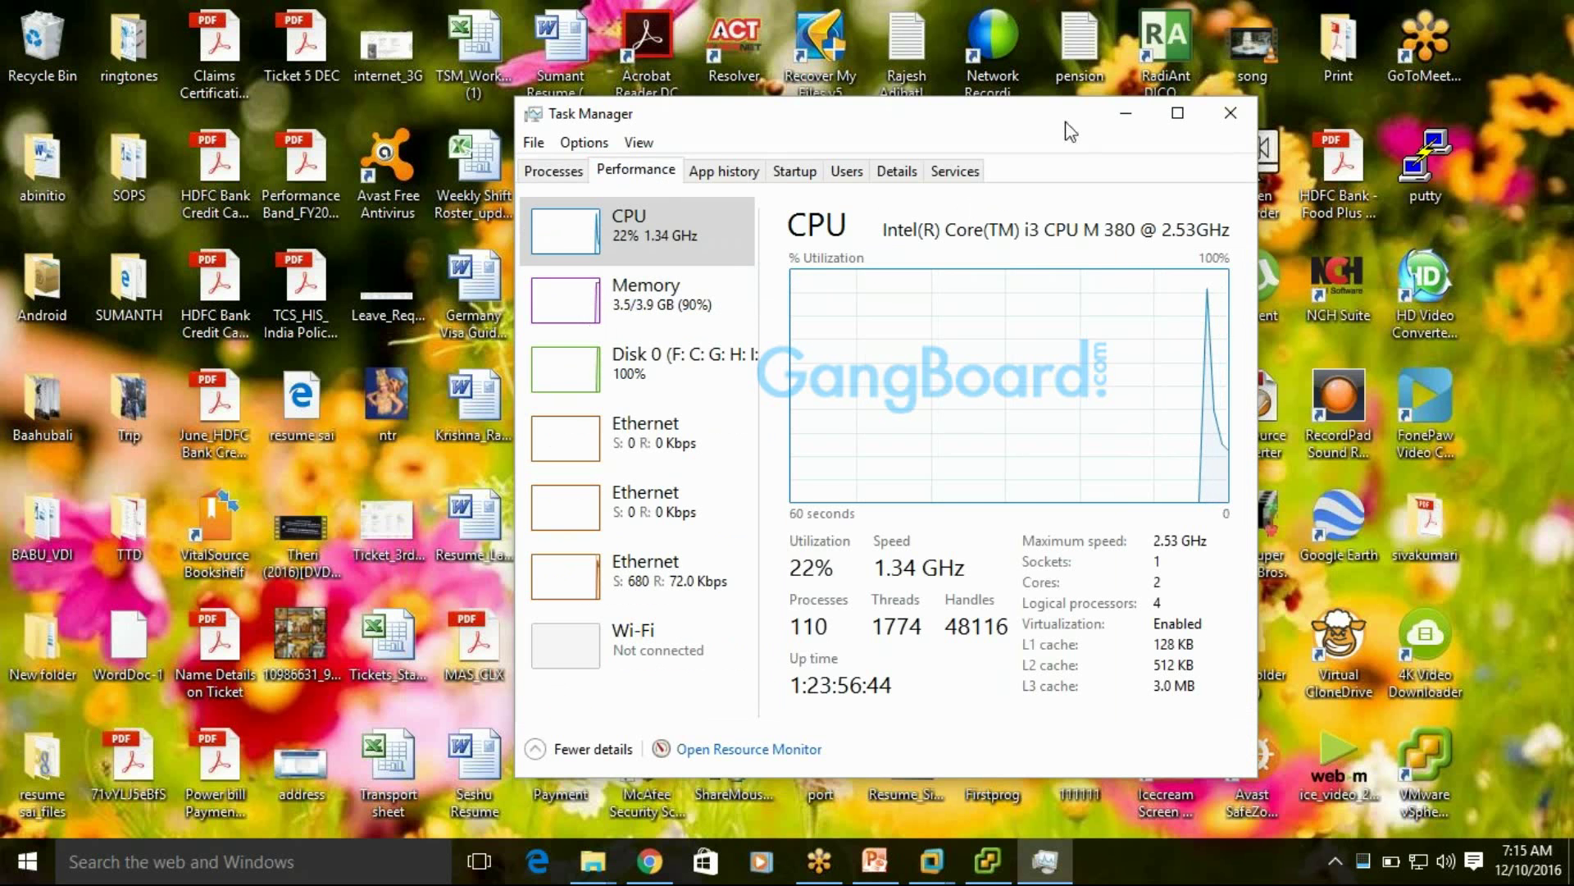
left_click(1230, 115)
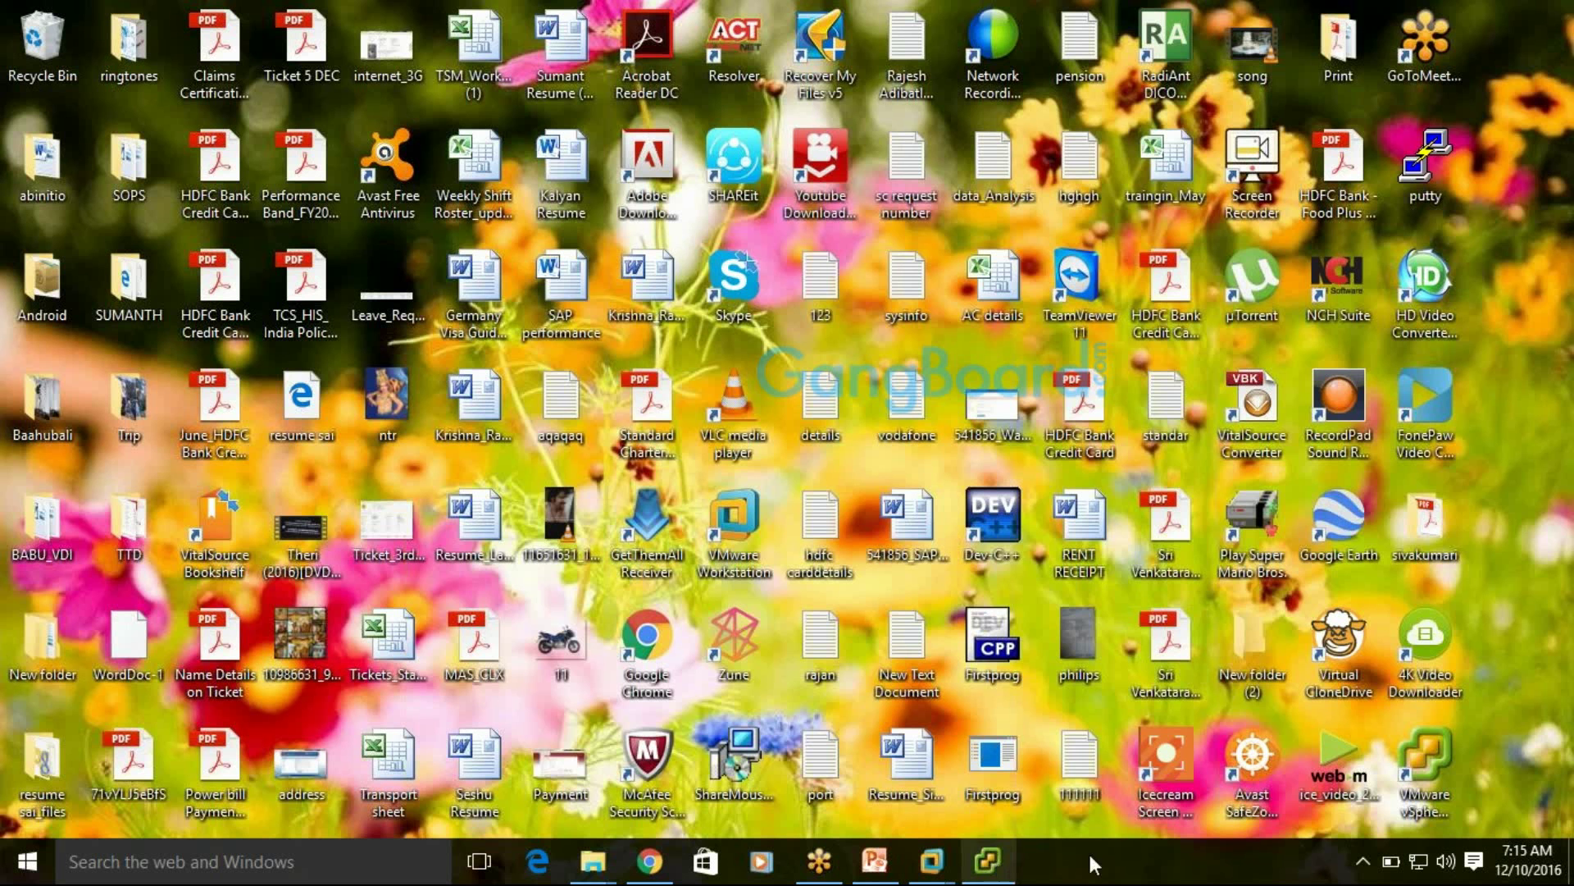
Reopen Task Manager and end the VpxClient (32 bit) process
right_click(1133, 861)
left_click(1214, 741)
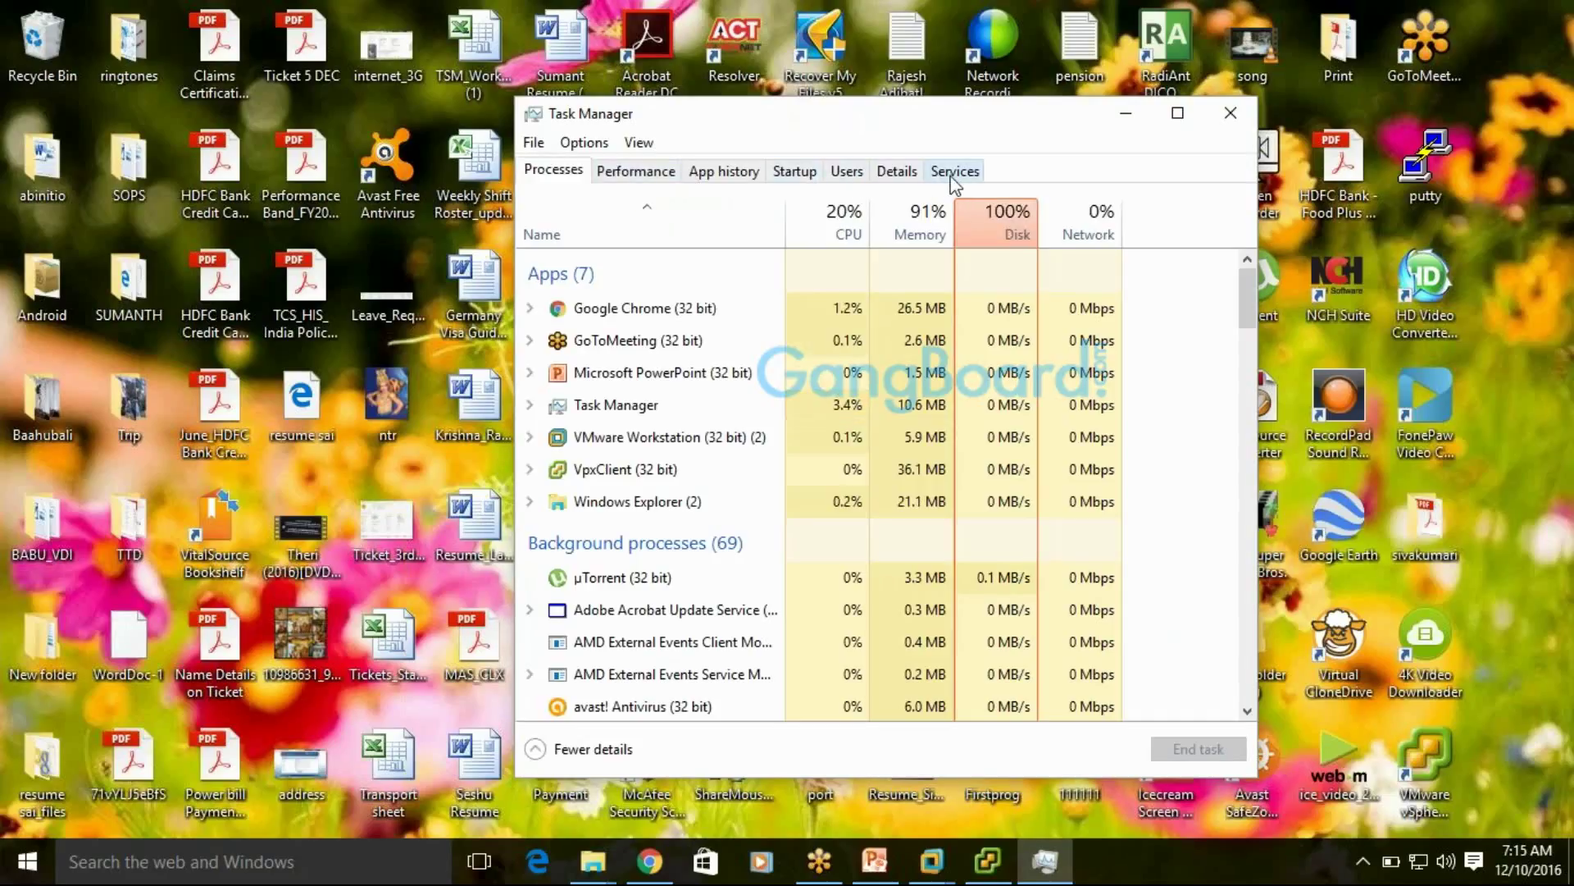
left_click(621, 473)
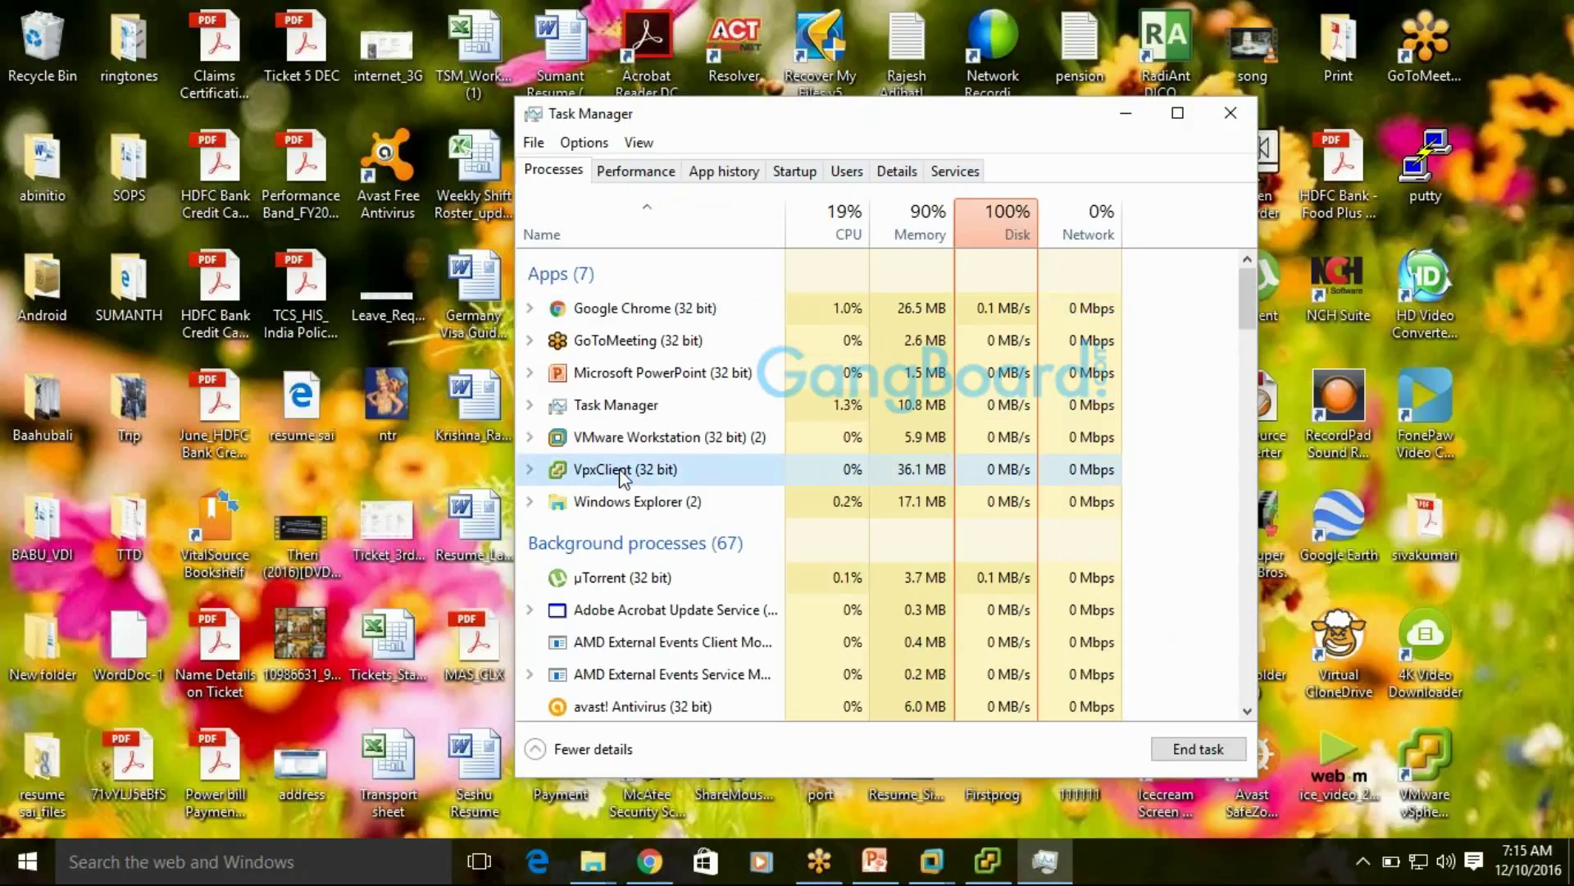
right_click(621, 473)
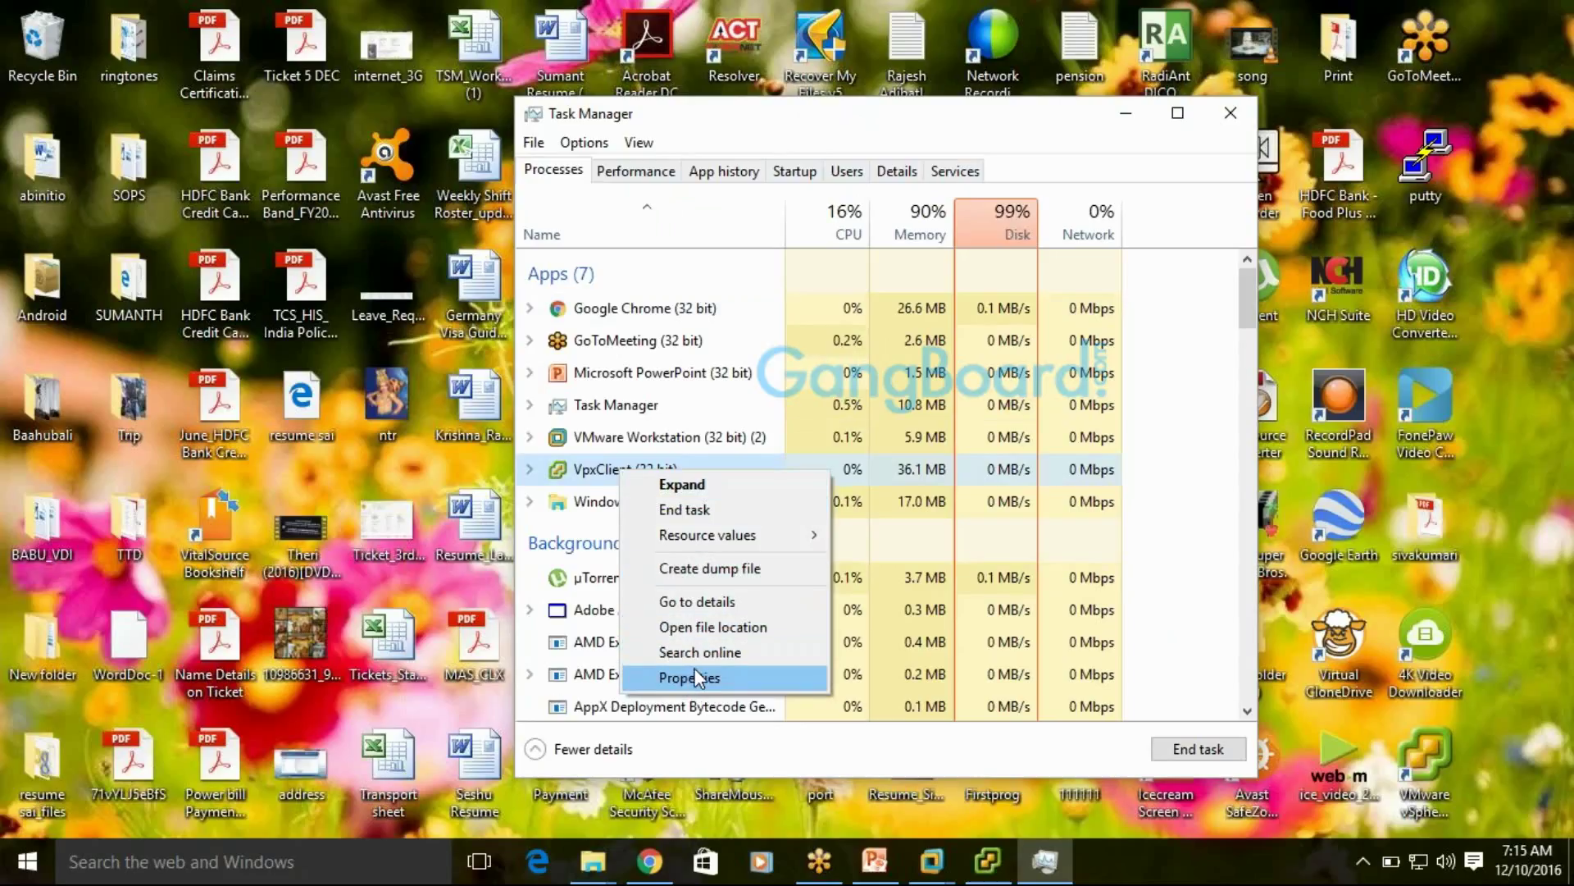
left_click(700, 514)
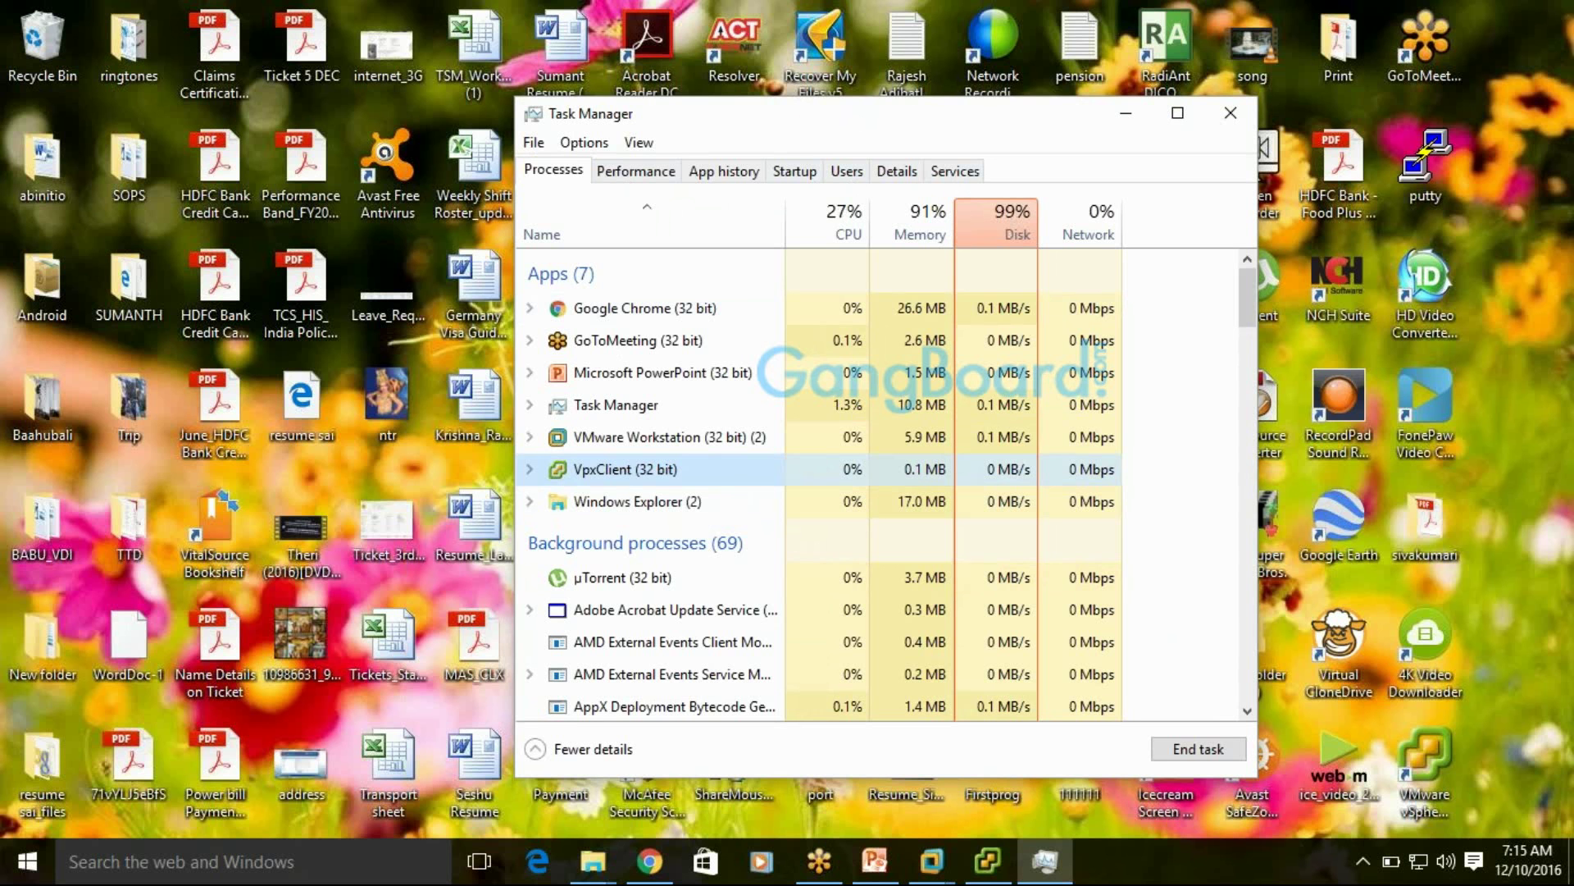
key("Delete")
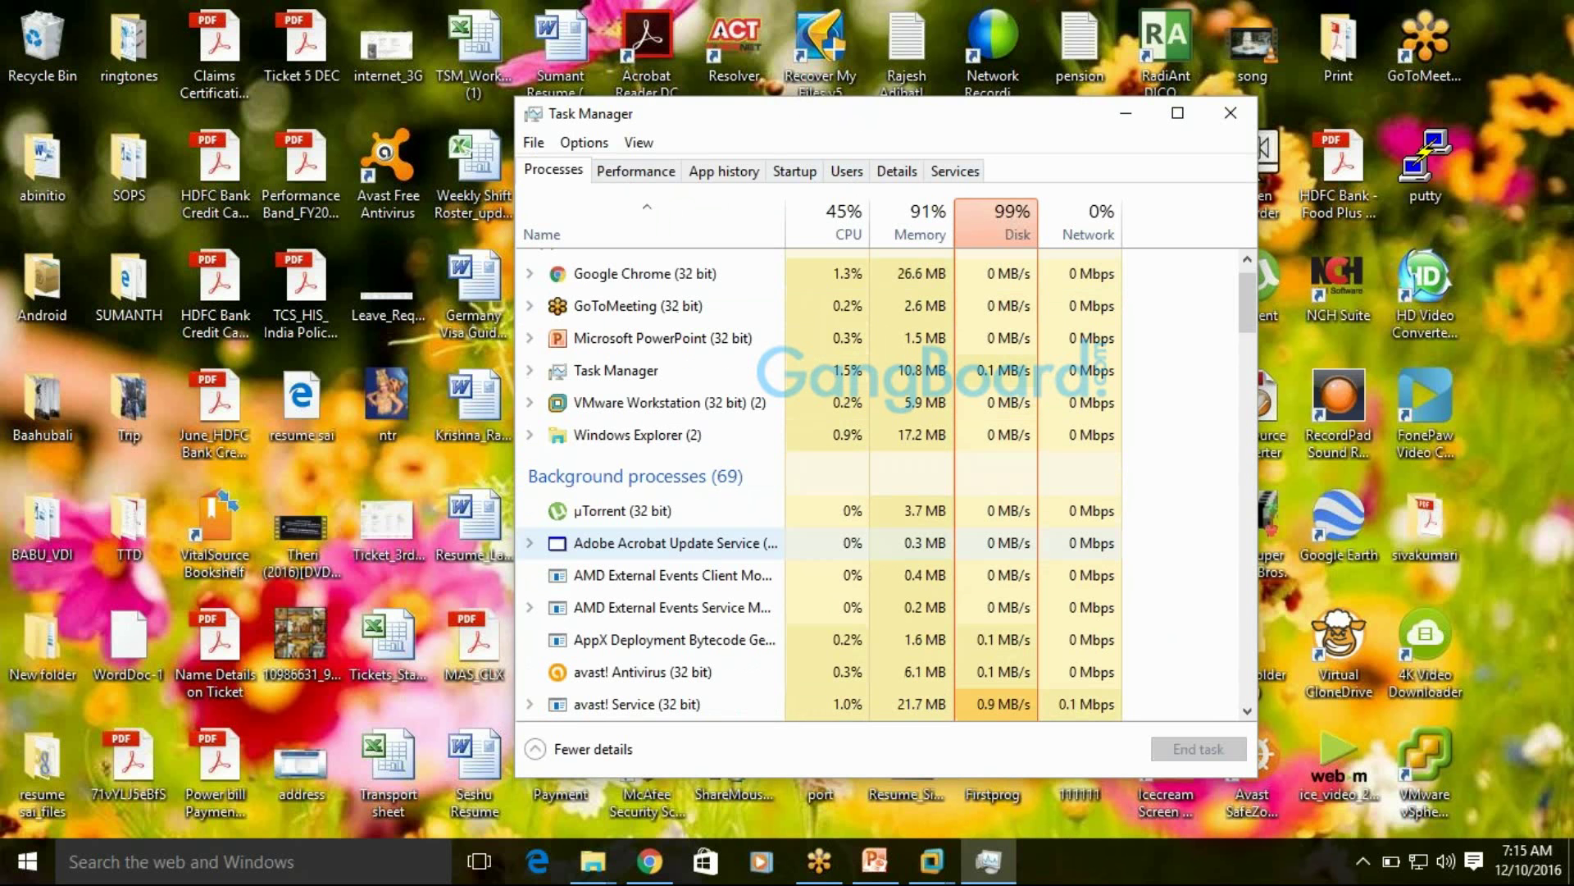
Close Task Manager and refresh the desktop three times
left_click(1230, 114)
right_click(1513, 186)
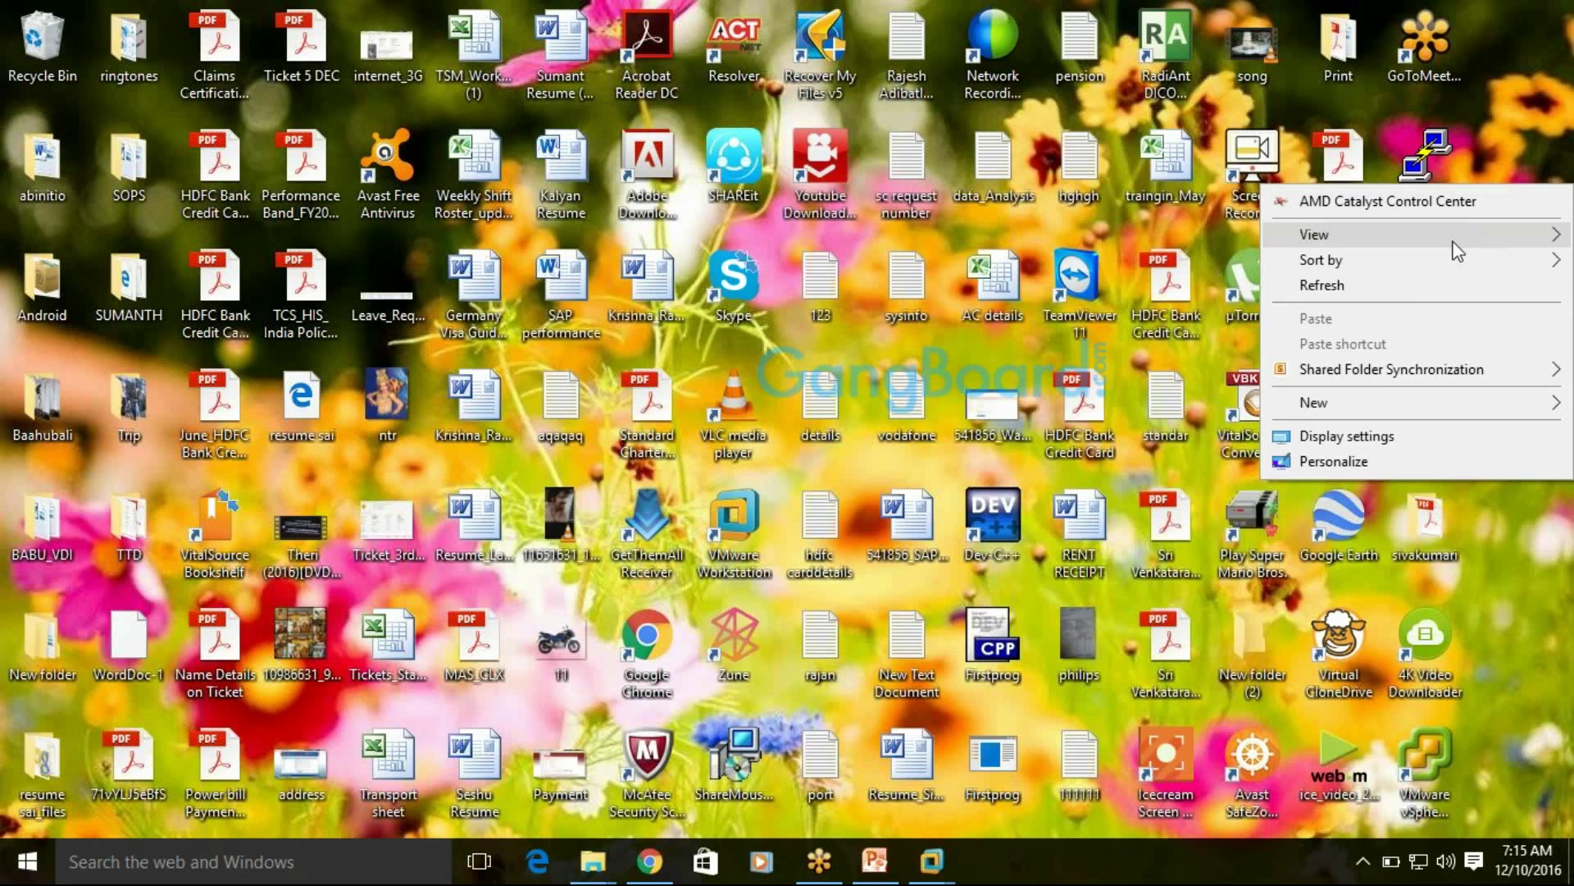
left_click(1394, 279)
right_click(1510, 169)
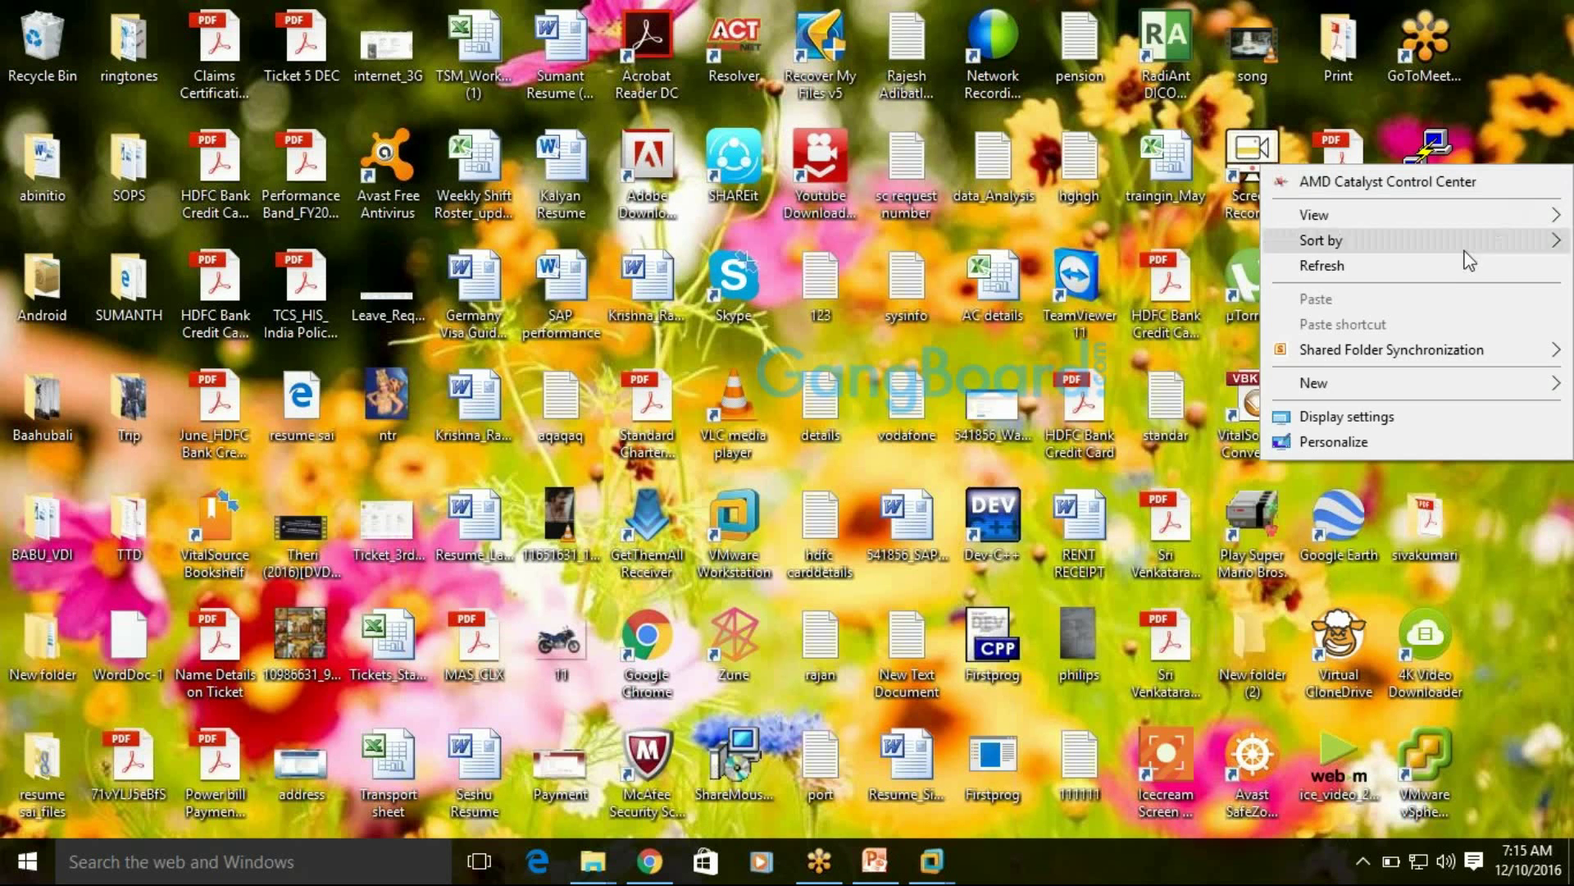
left_click(1444, 264)
right_click(1529, 156)
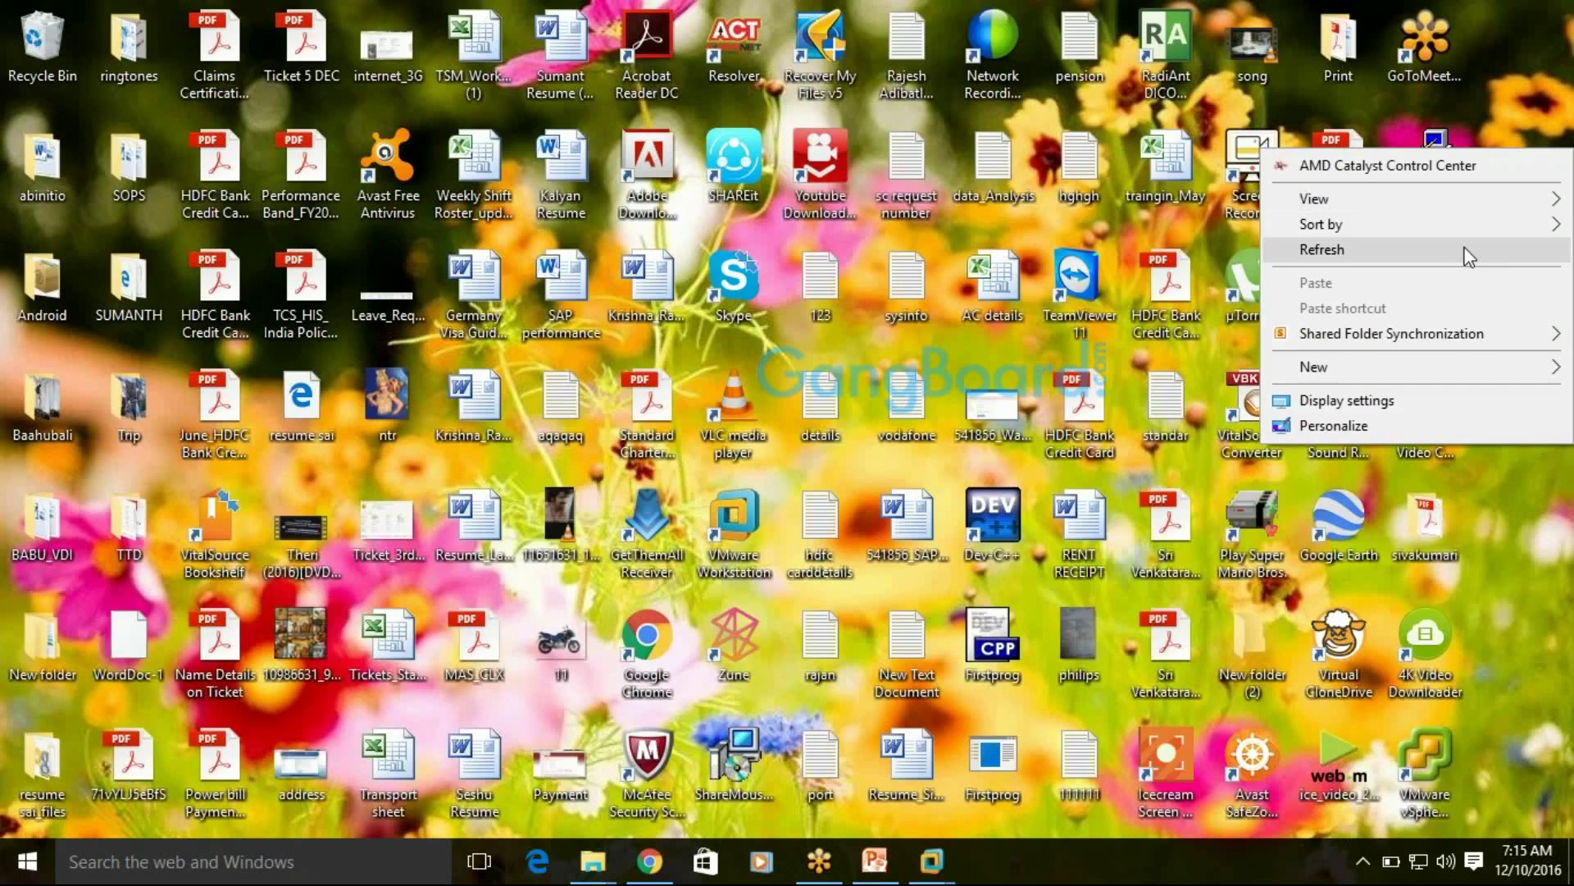
left_click(1447, 256)
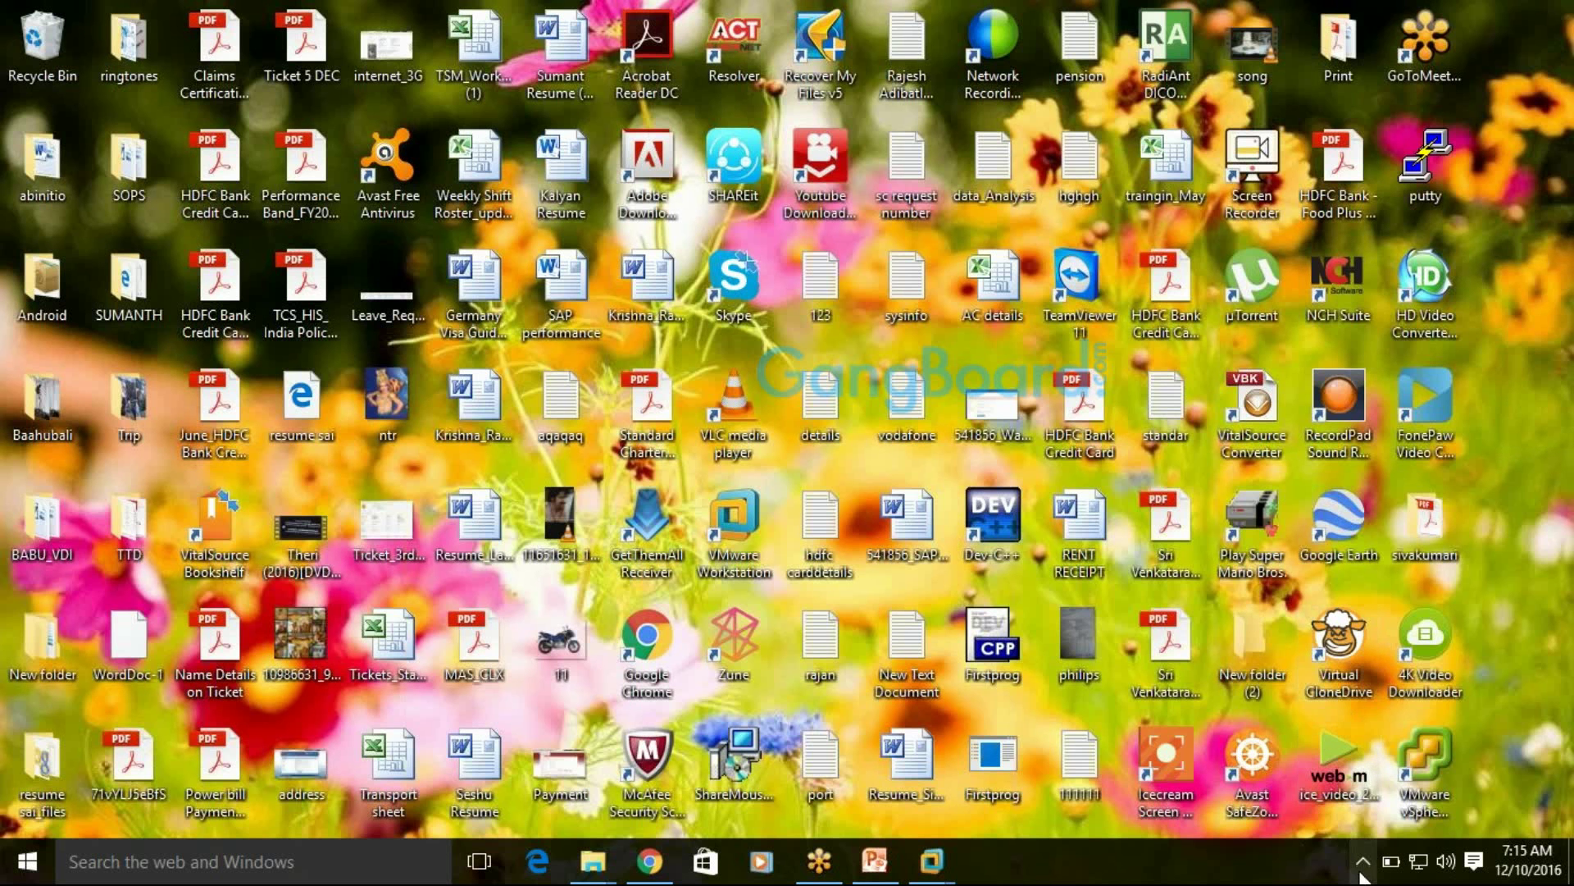
left_click(1362, 863)
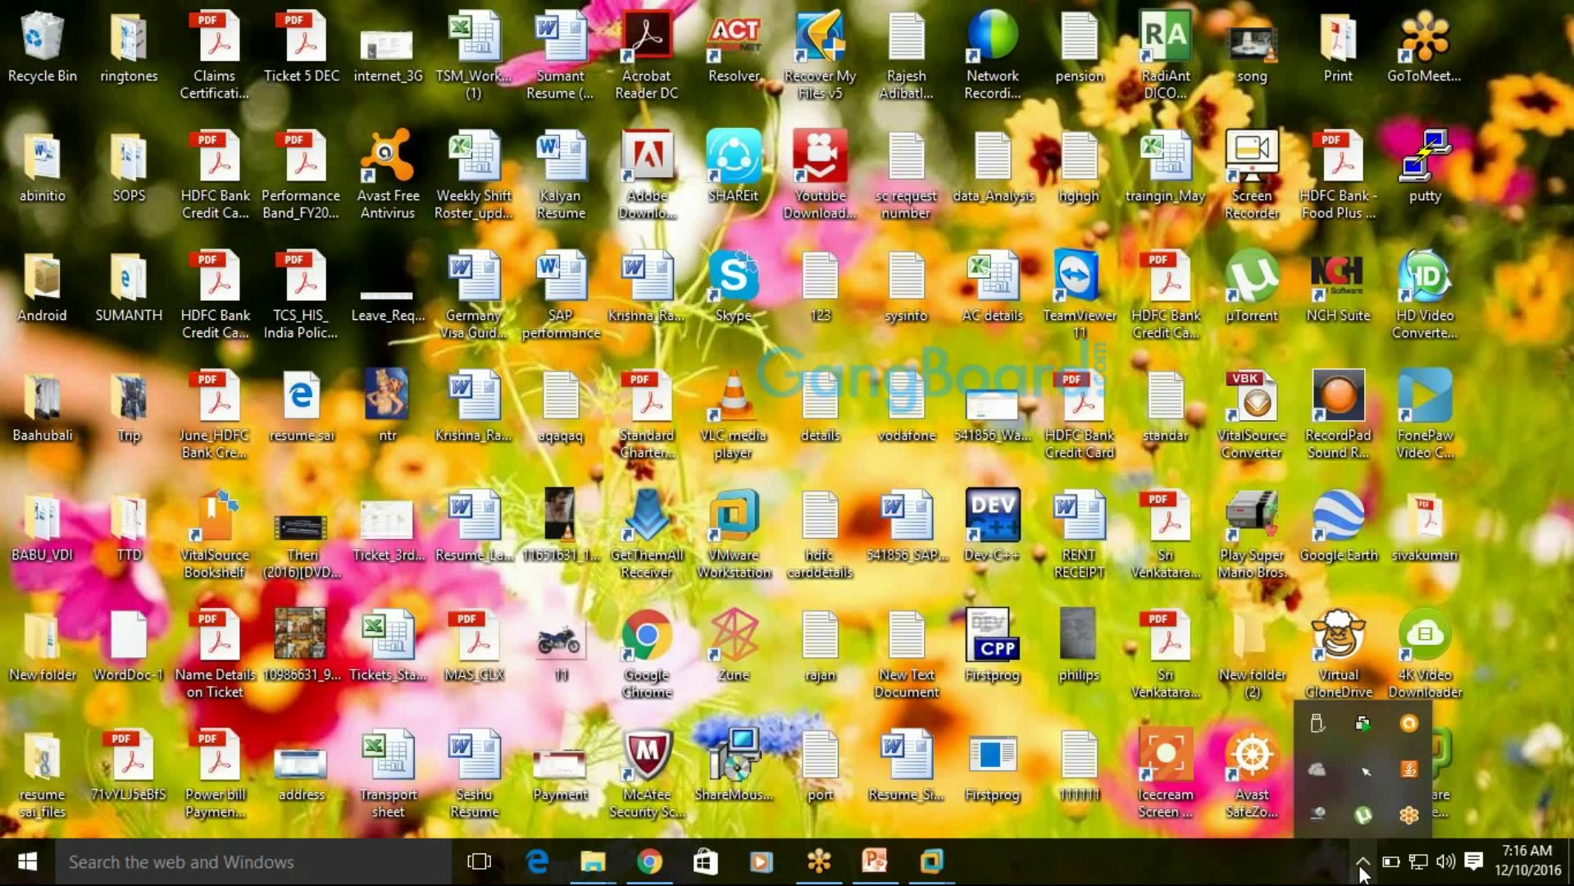
left_click(1362, 863)
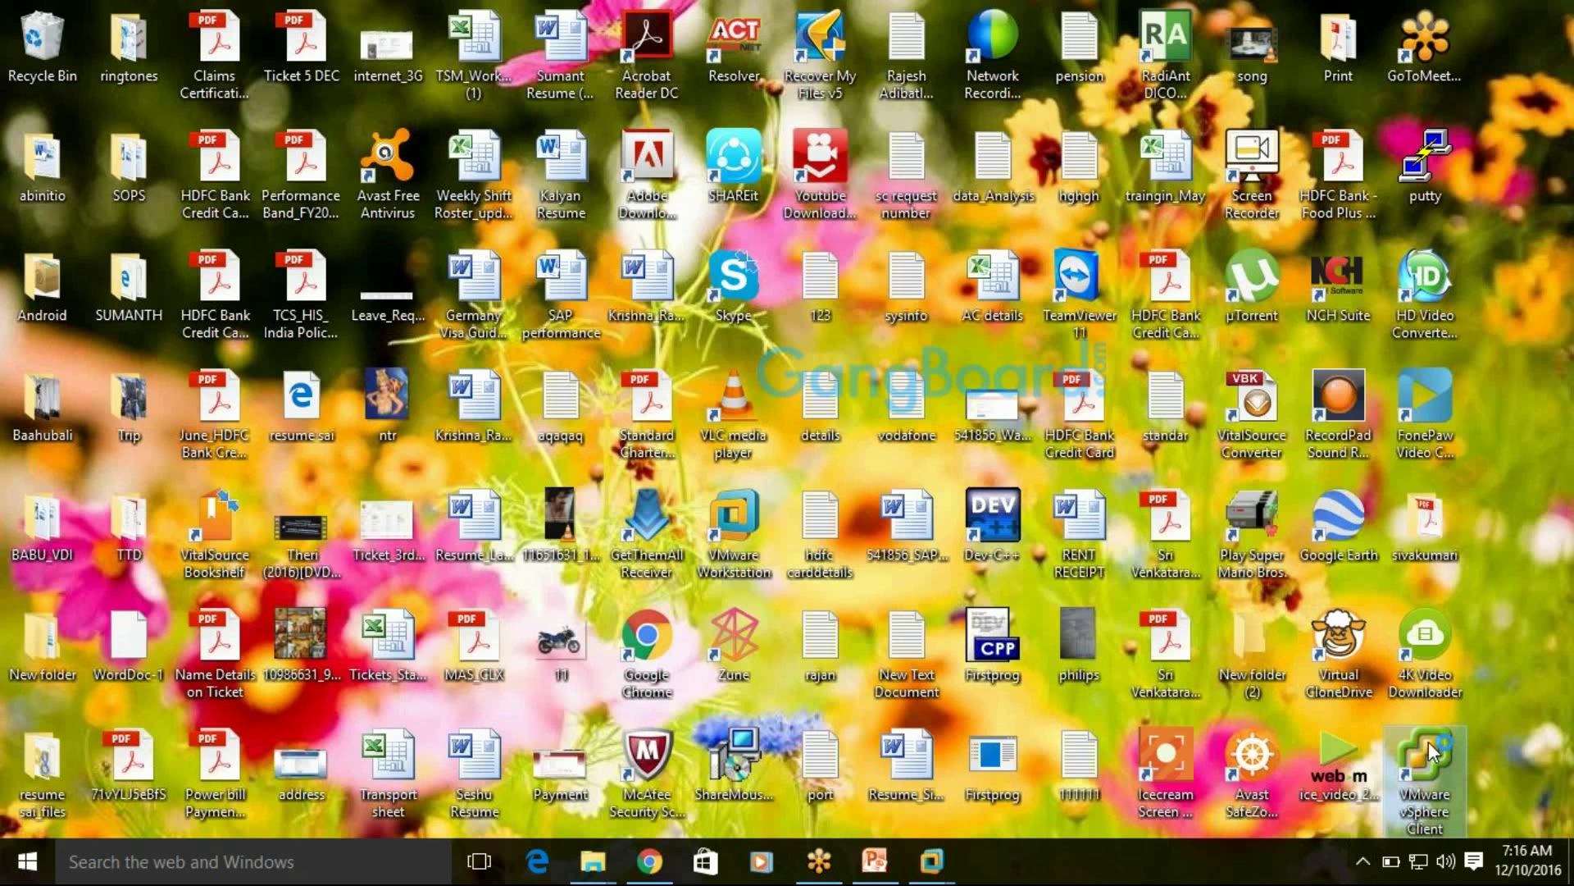
Launch vSphere Client, log in as root with the password, and ignore the certificate warning
double_click(1431, 752)
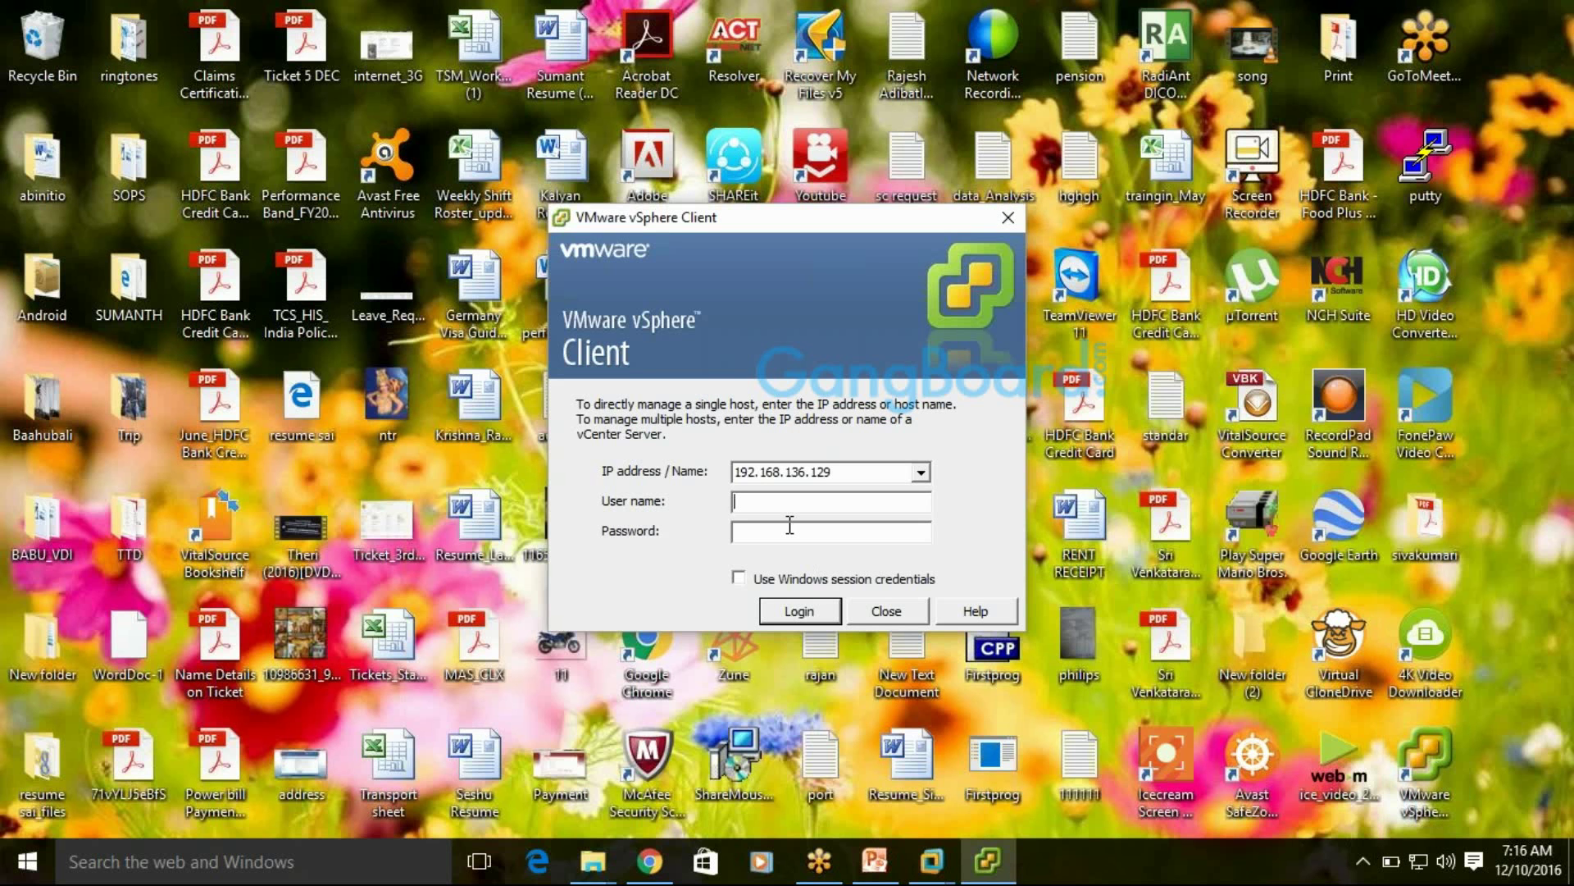
type("root")
type("********")
key("Return")
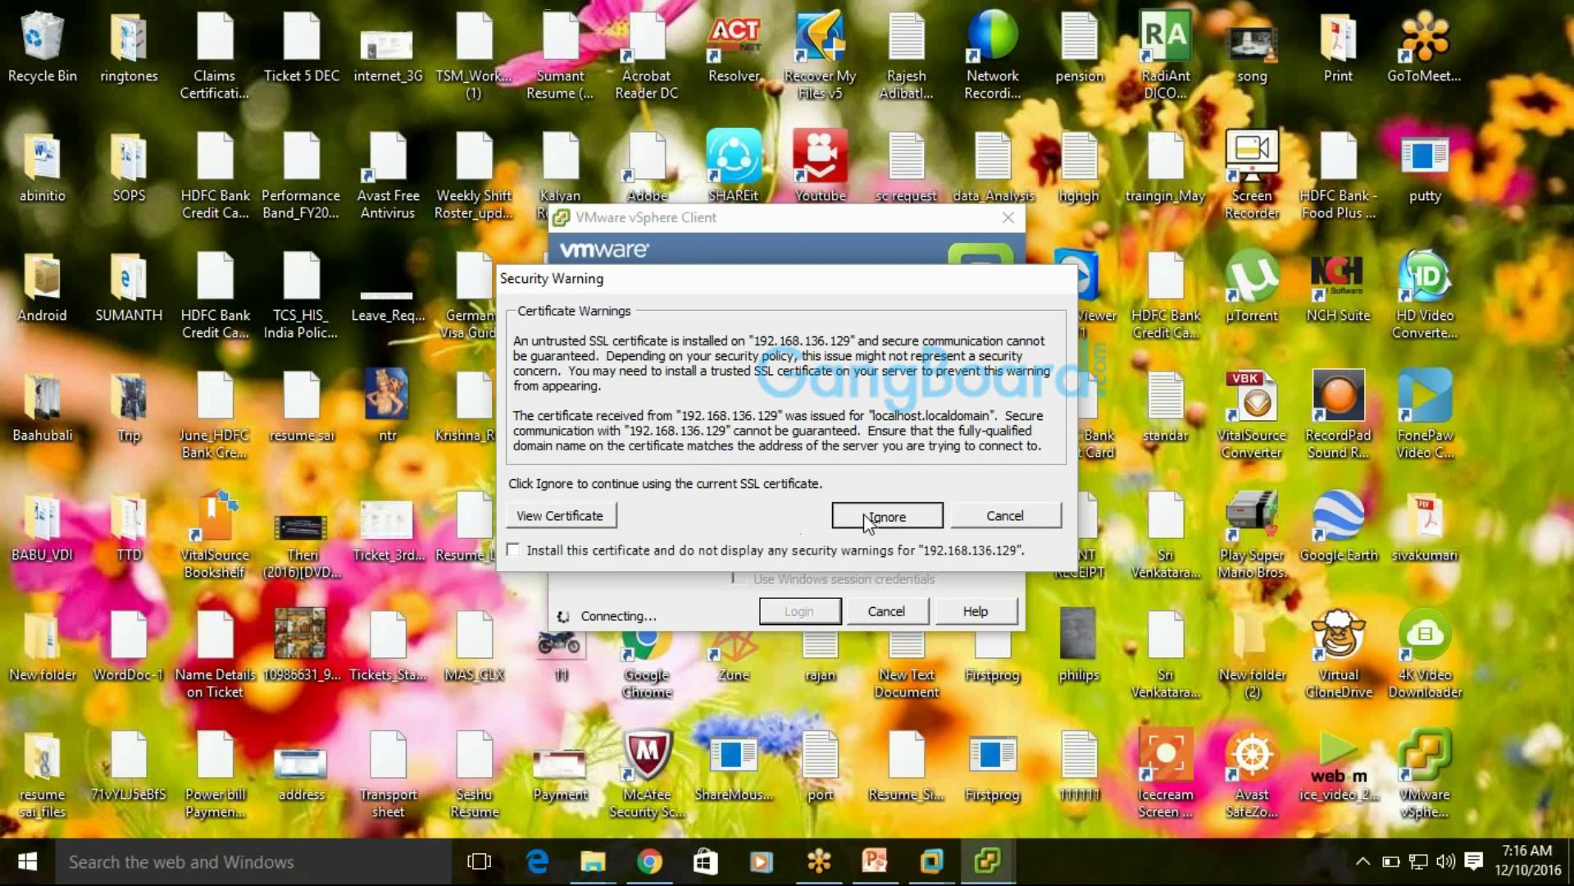
left_click(886, 515)
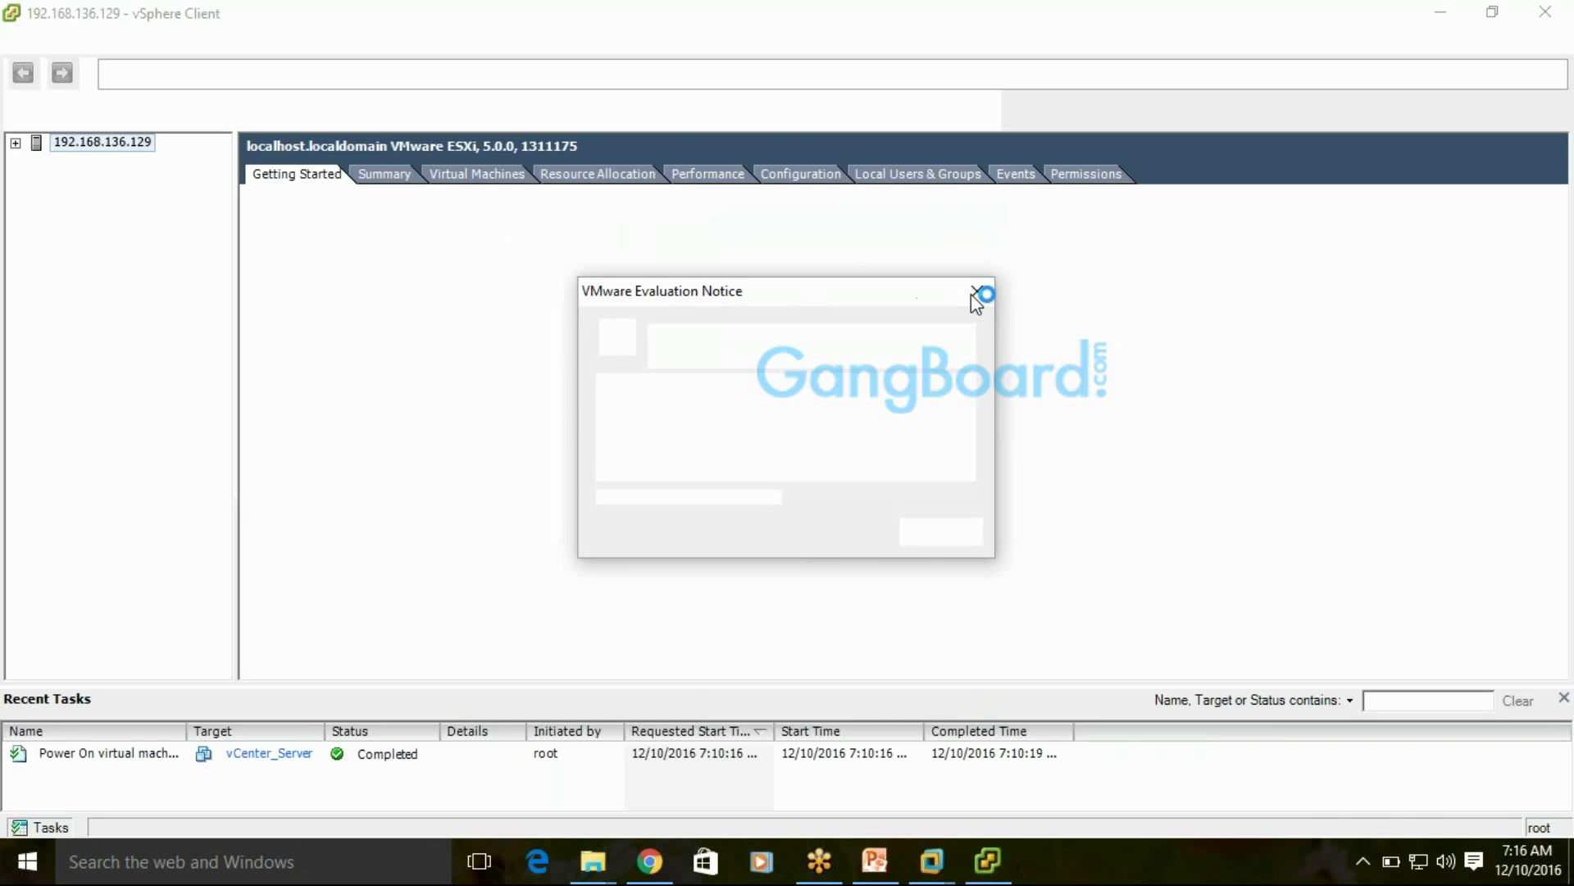
Close the Evaluation Notice, widen the inventory pane, and select vCenter_Server under 192.168.136.129
left_click(976, 292)
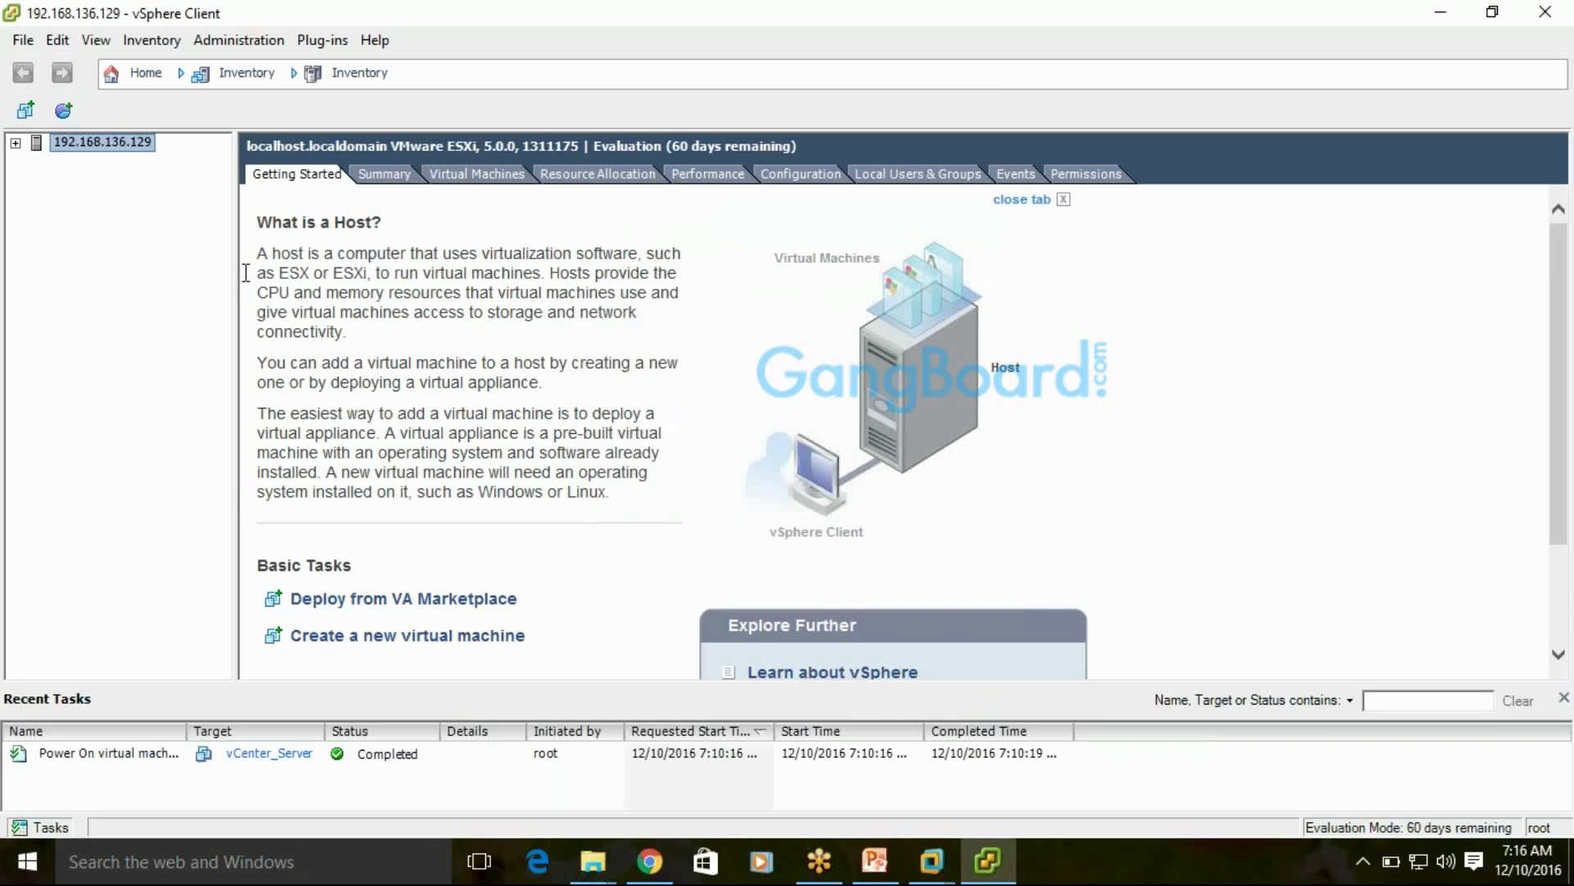
left_click_drag(243, 272, 257, 271)
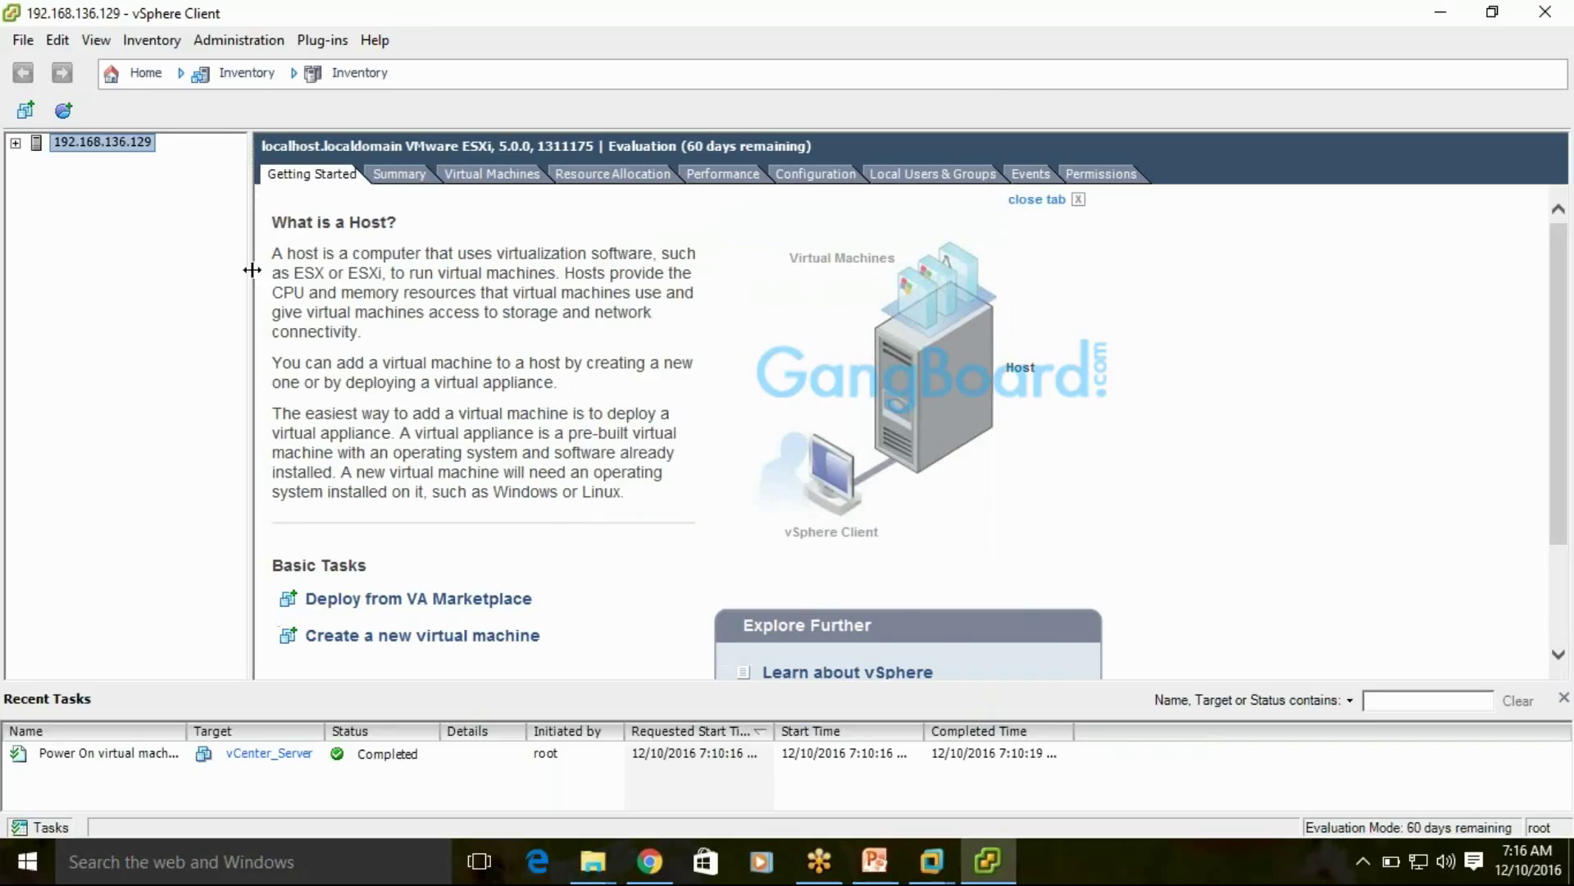
left_click(17, 145)
left_click(119, 160)
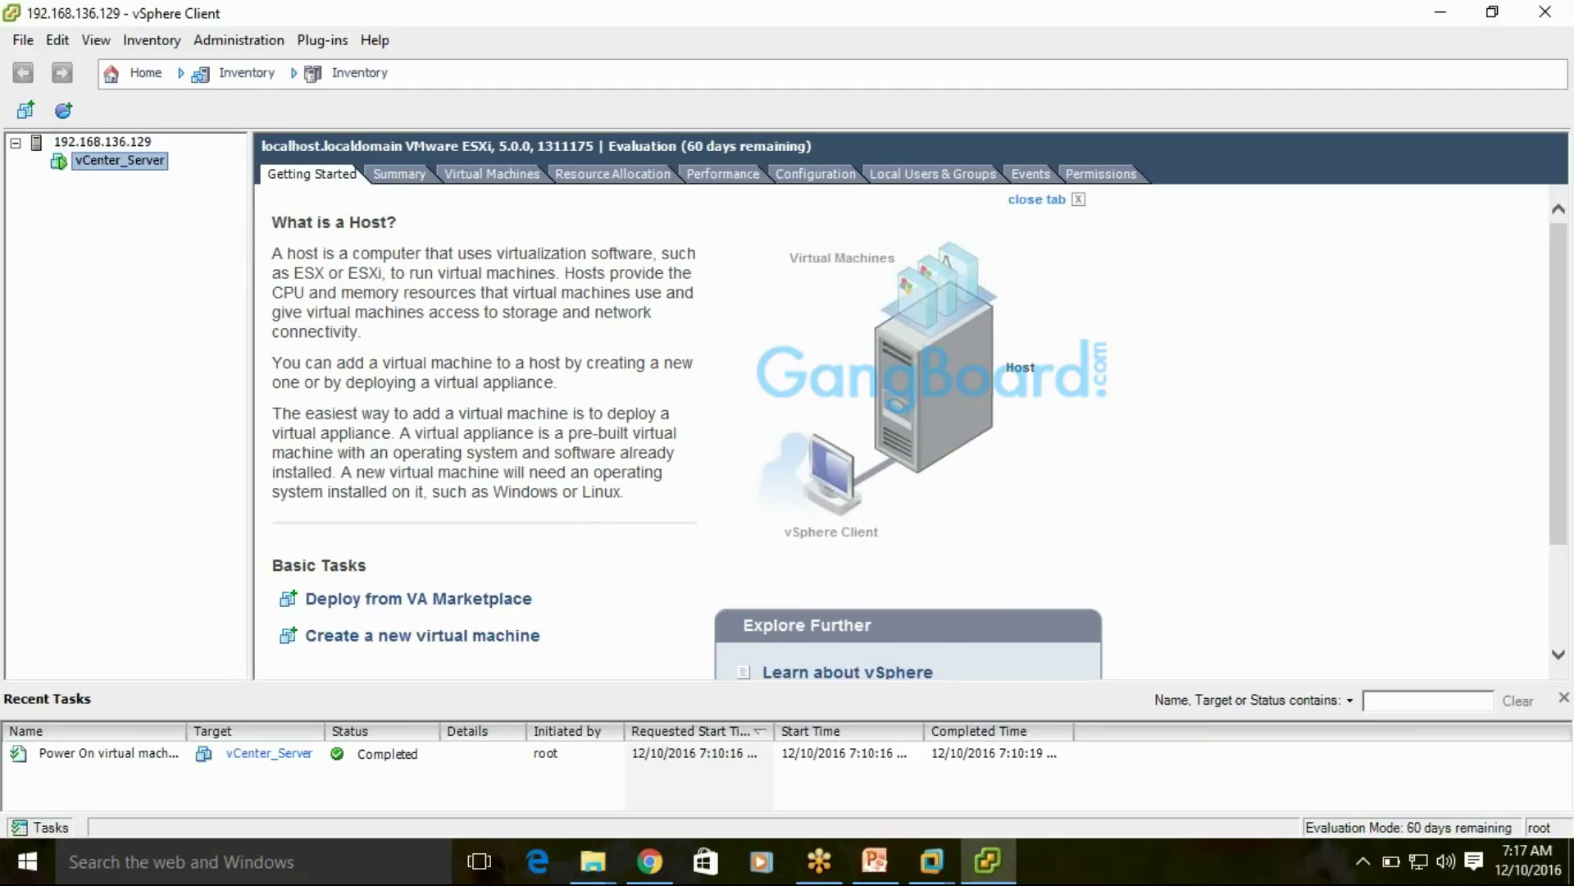
Open the vCenter_Server console, move it aside, and send Ctrl+Alt+Delete to the guest
left_click(303, 115)
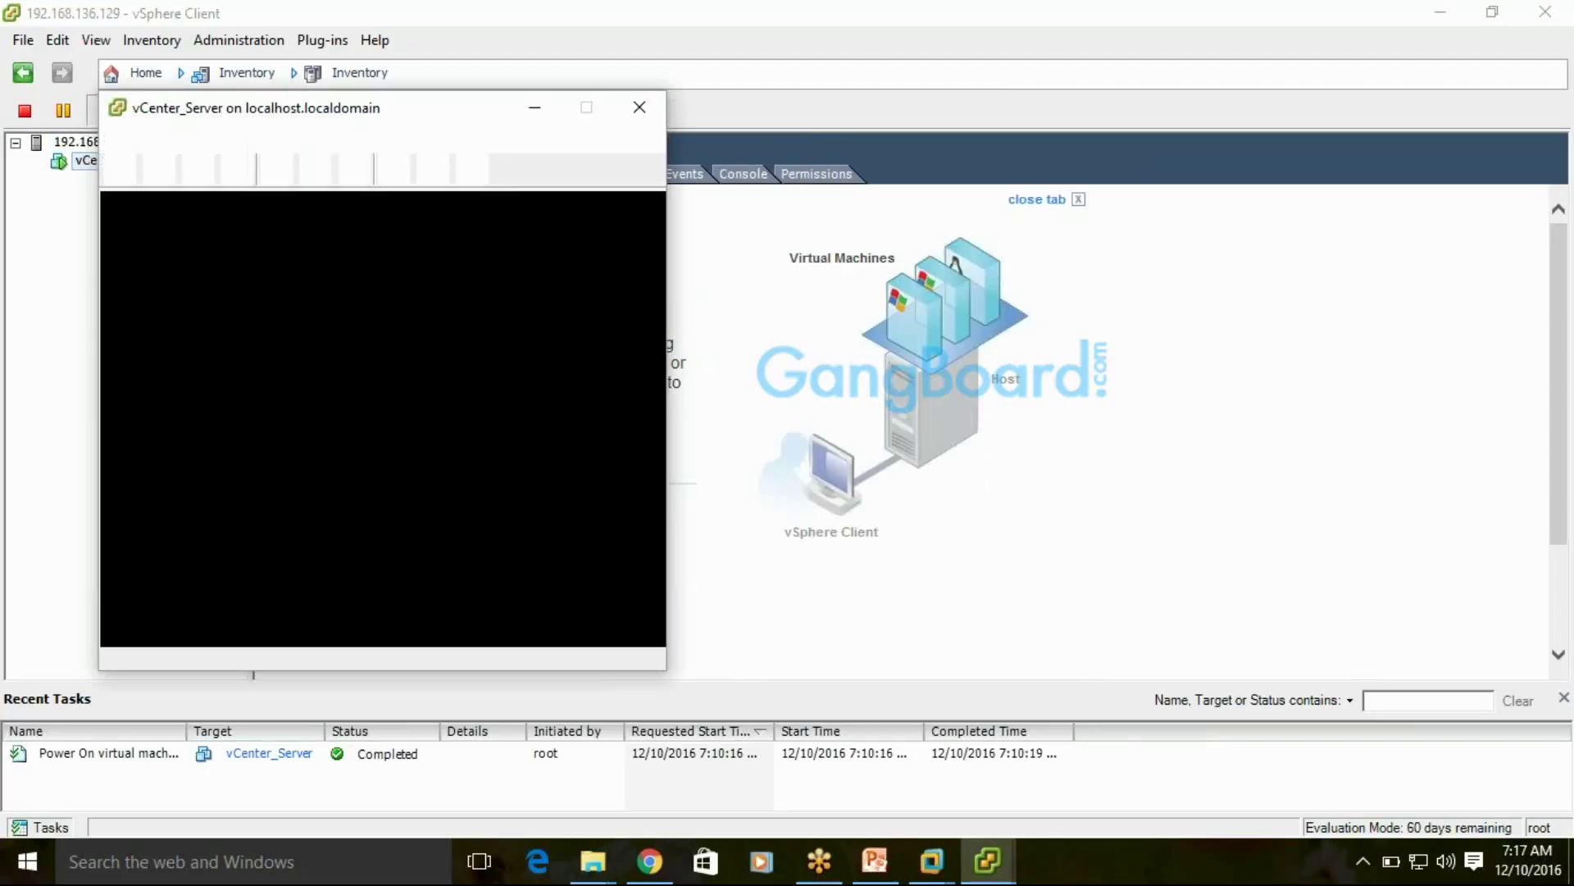
left_click_drag(422, 107, 728, 109)
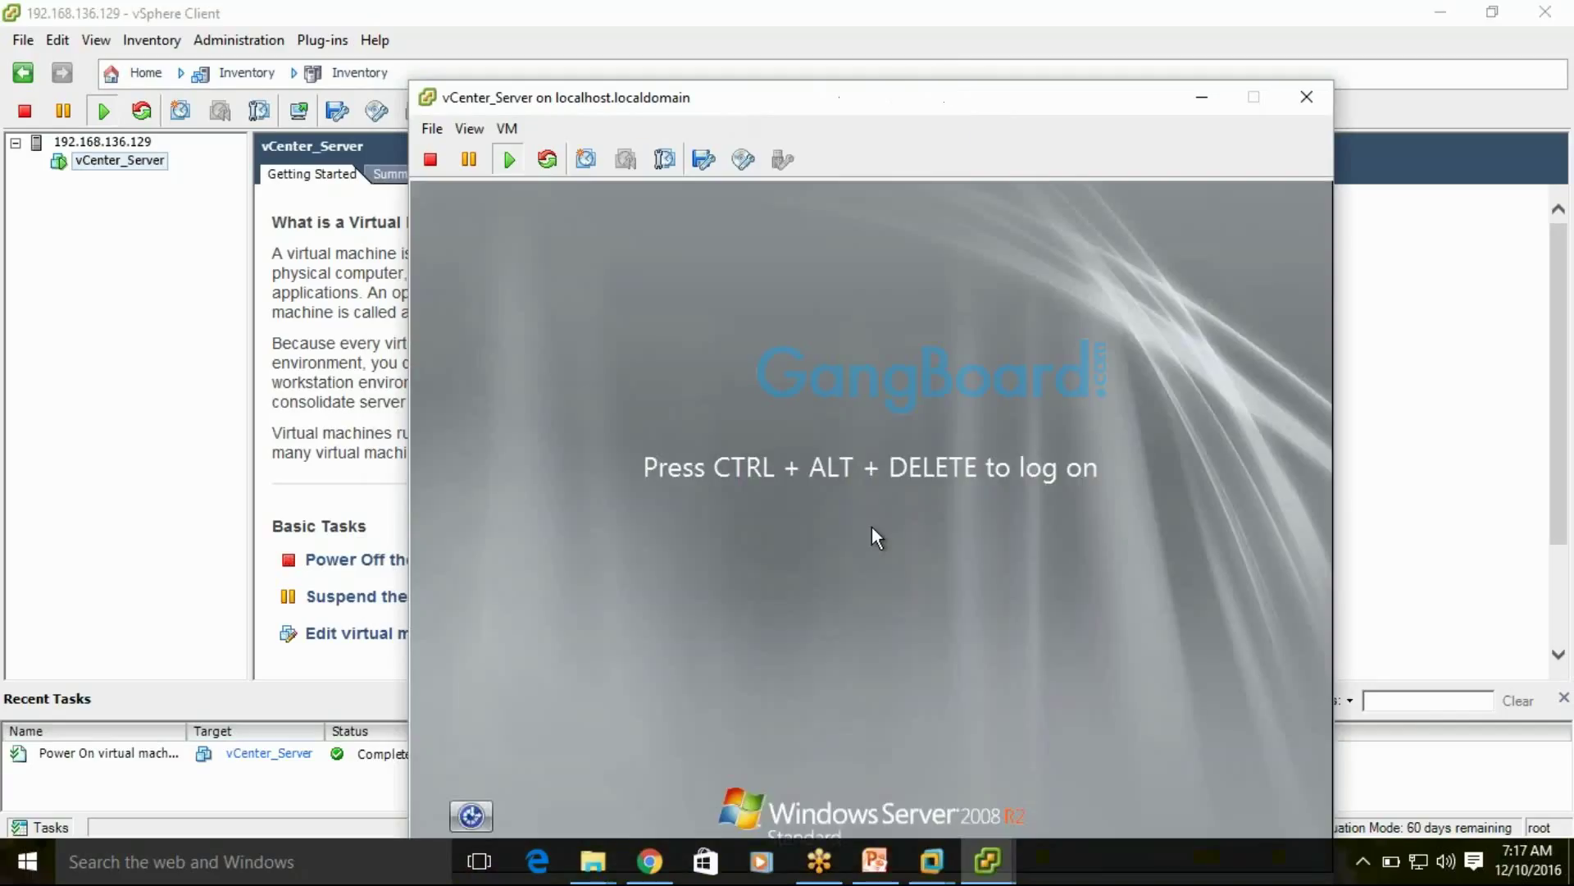
left_click_drag(730, 110, 468, 44)
left_click(605, 412)
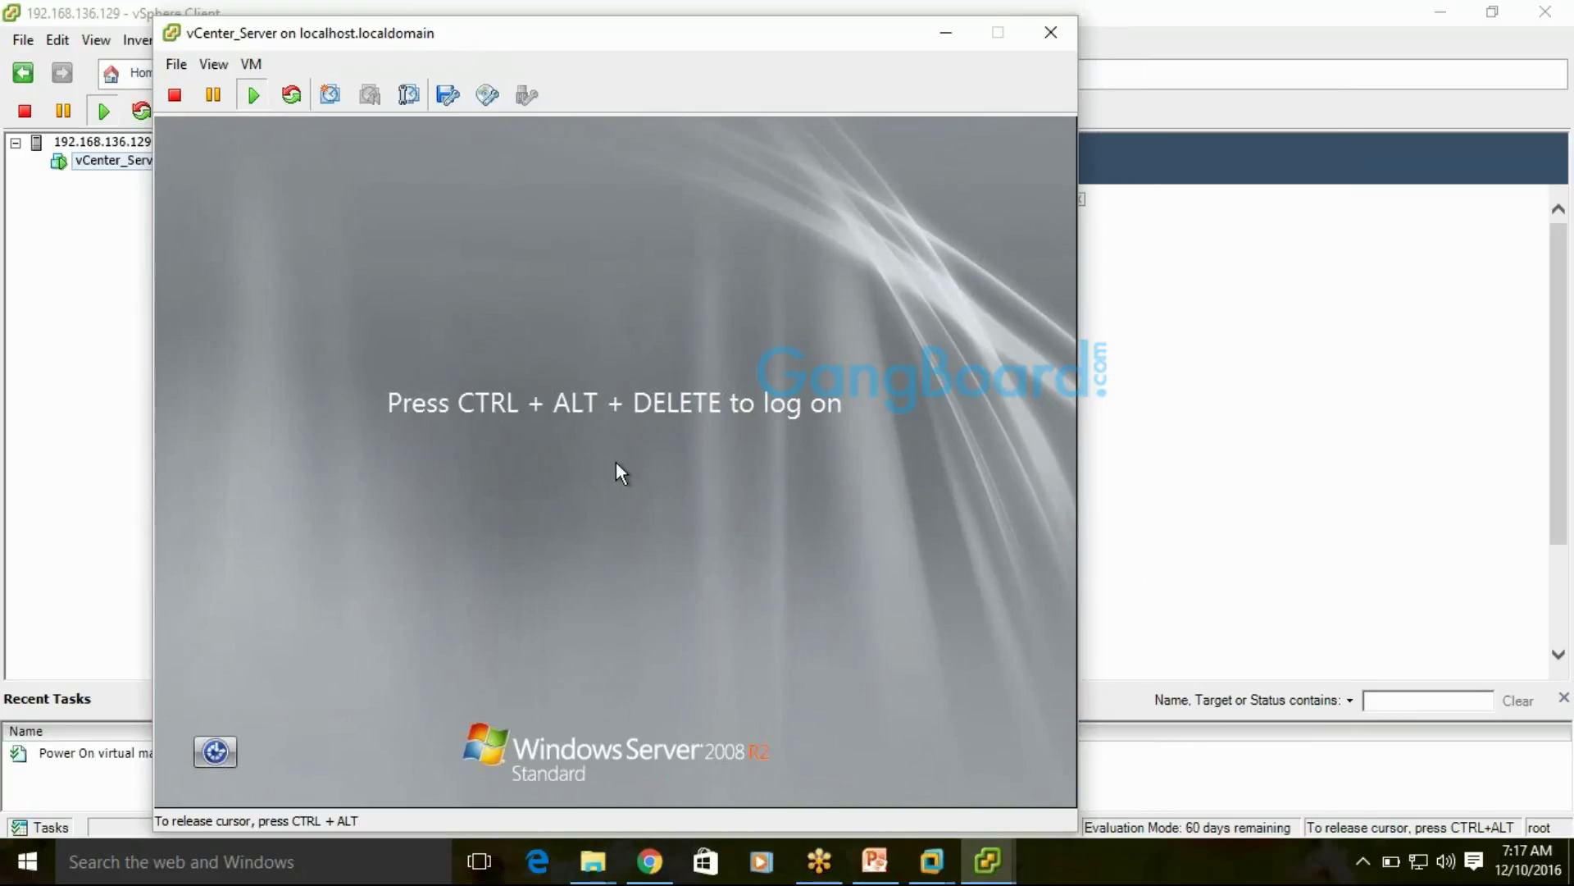
key("ctrl+alt+Delete")
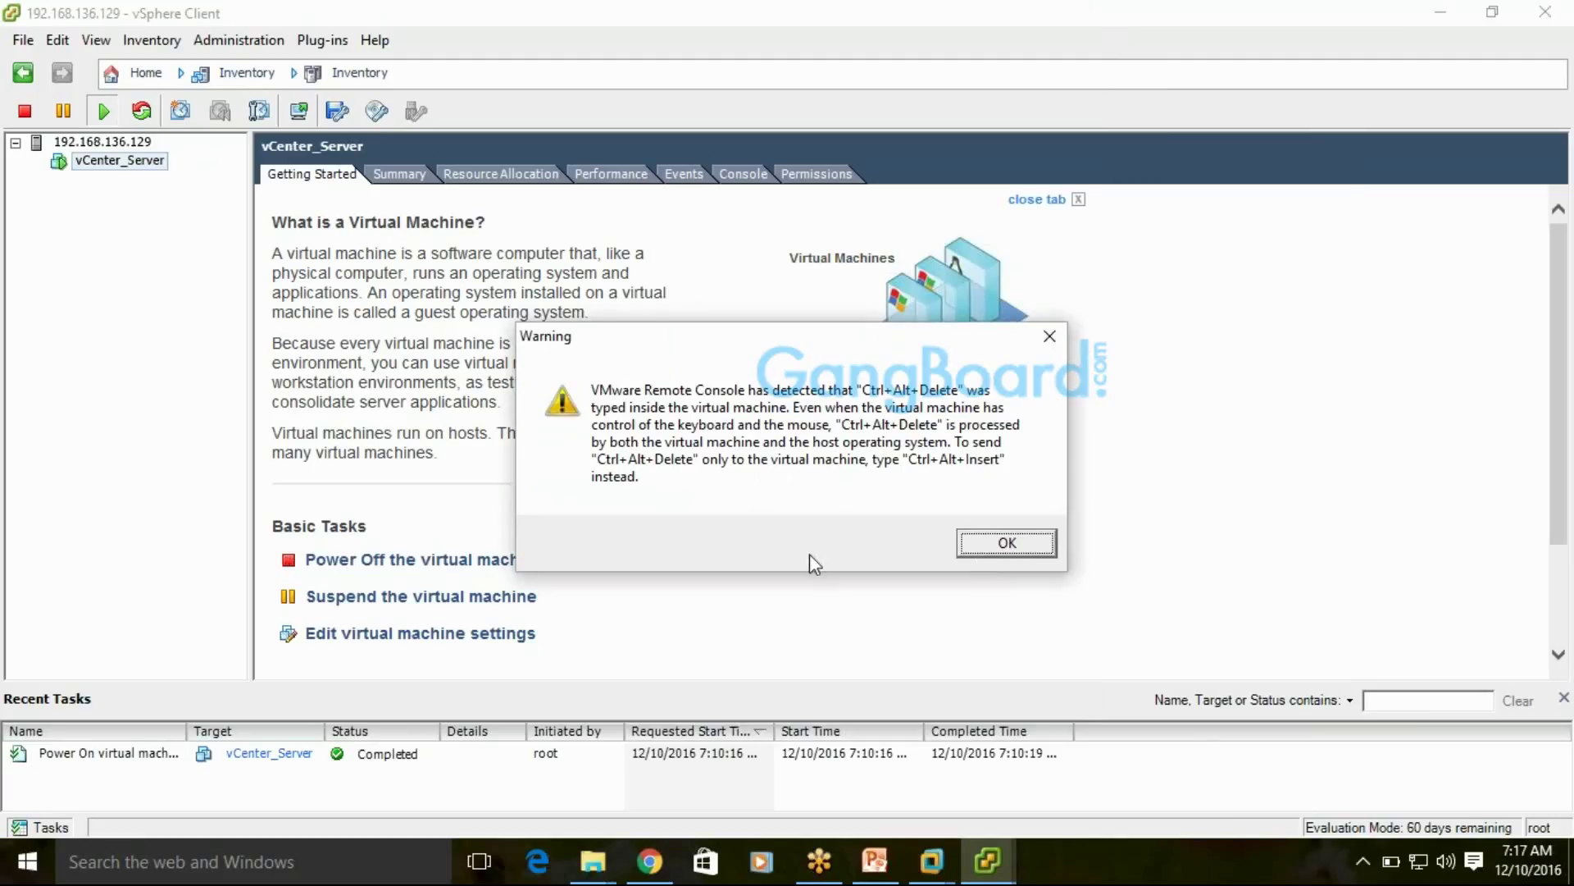
key("Return")
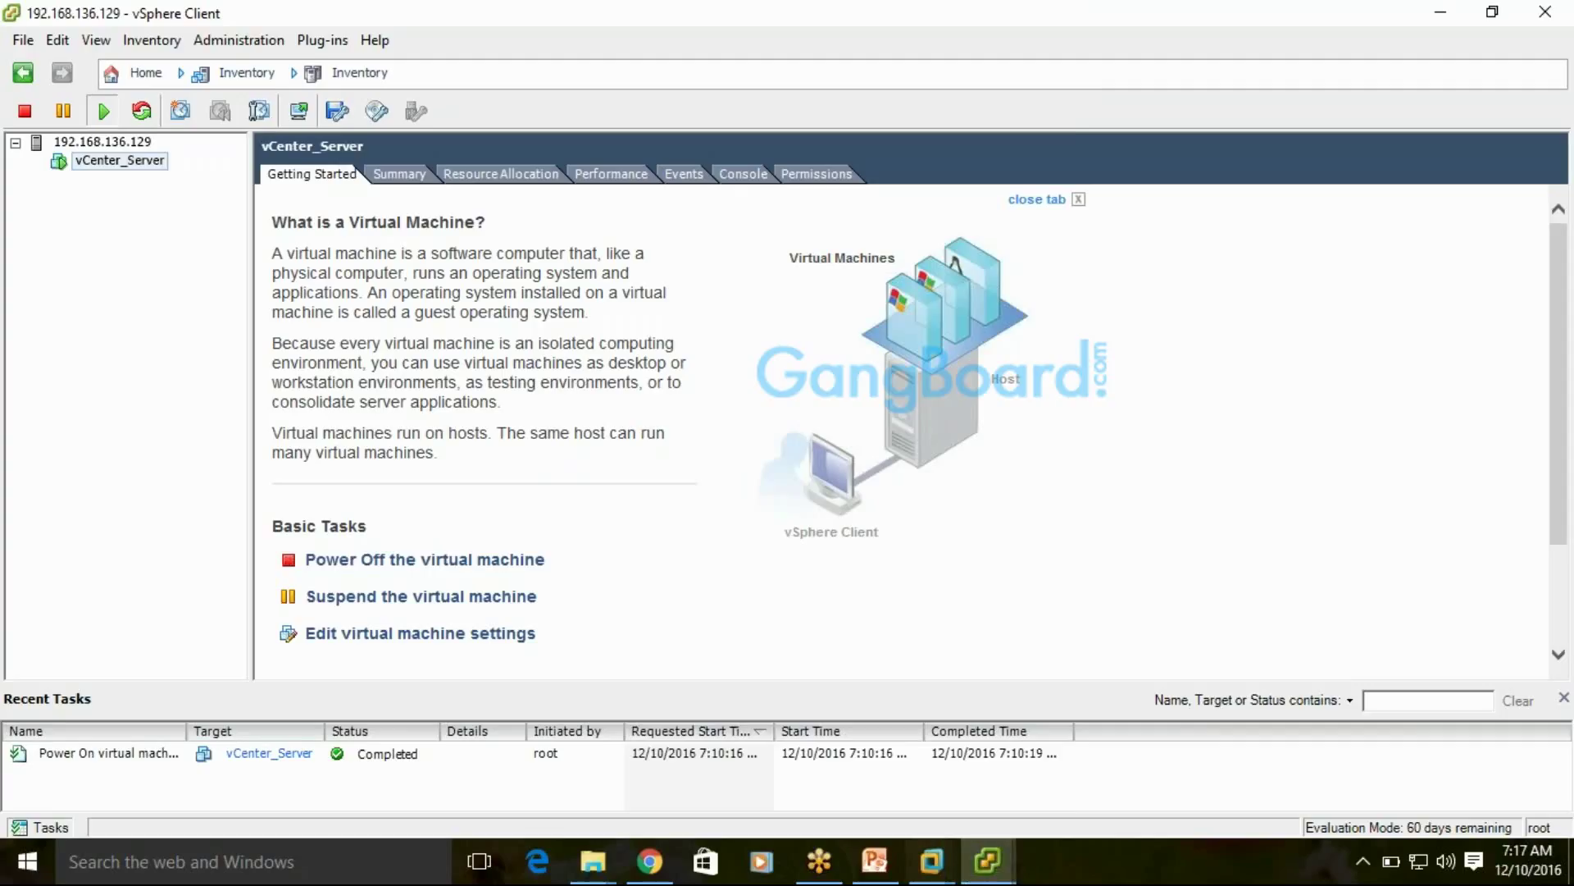
Enter the Administrator password in the guest console, then release input and close the console
left_click(976, 869)
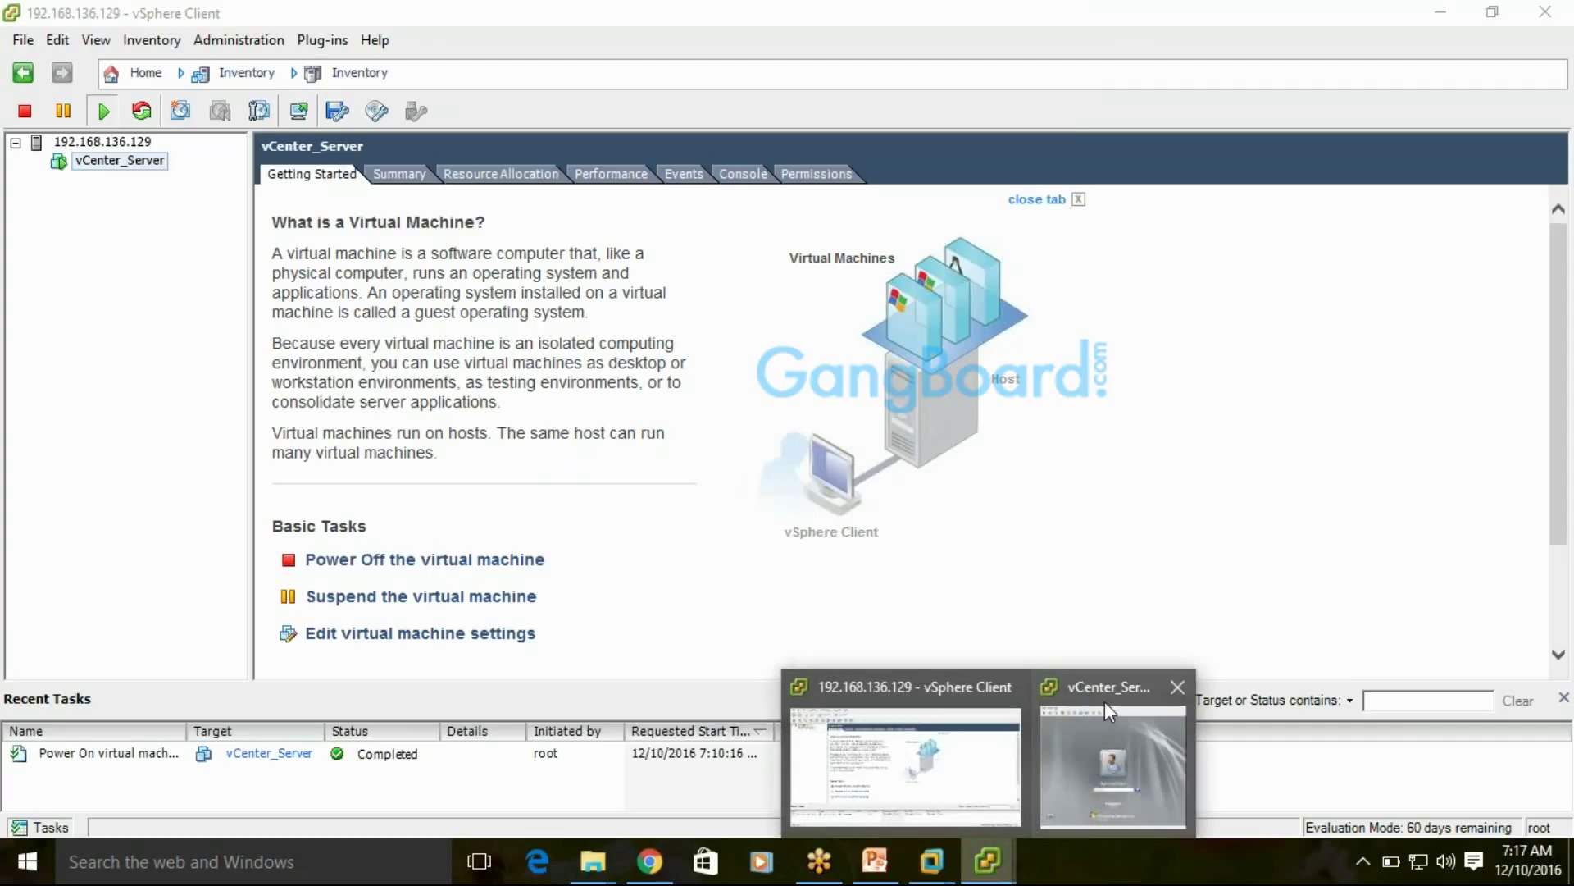
left_click(1104, 701)
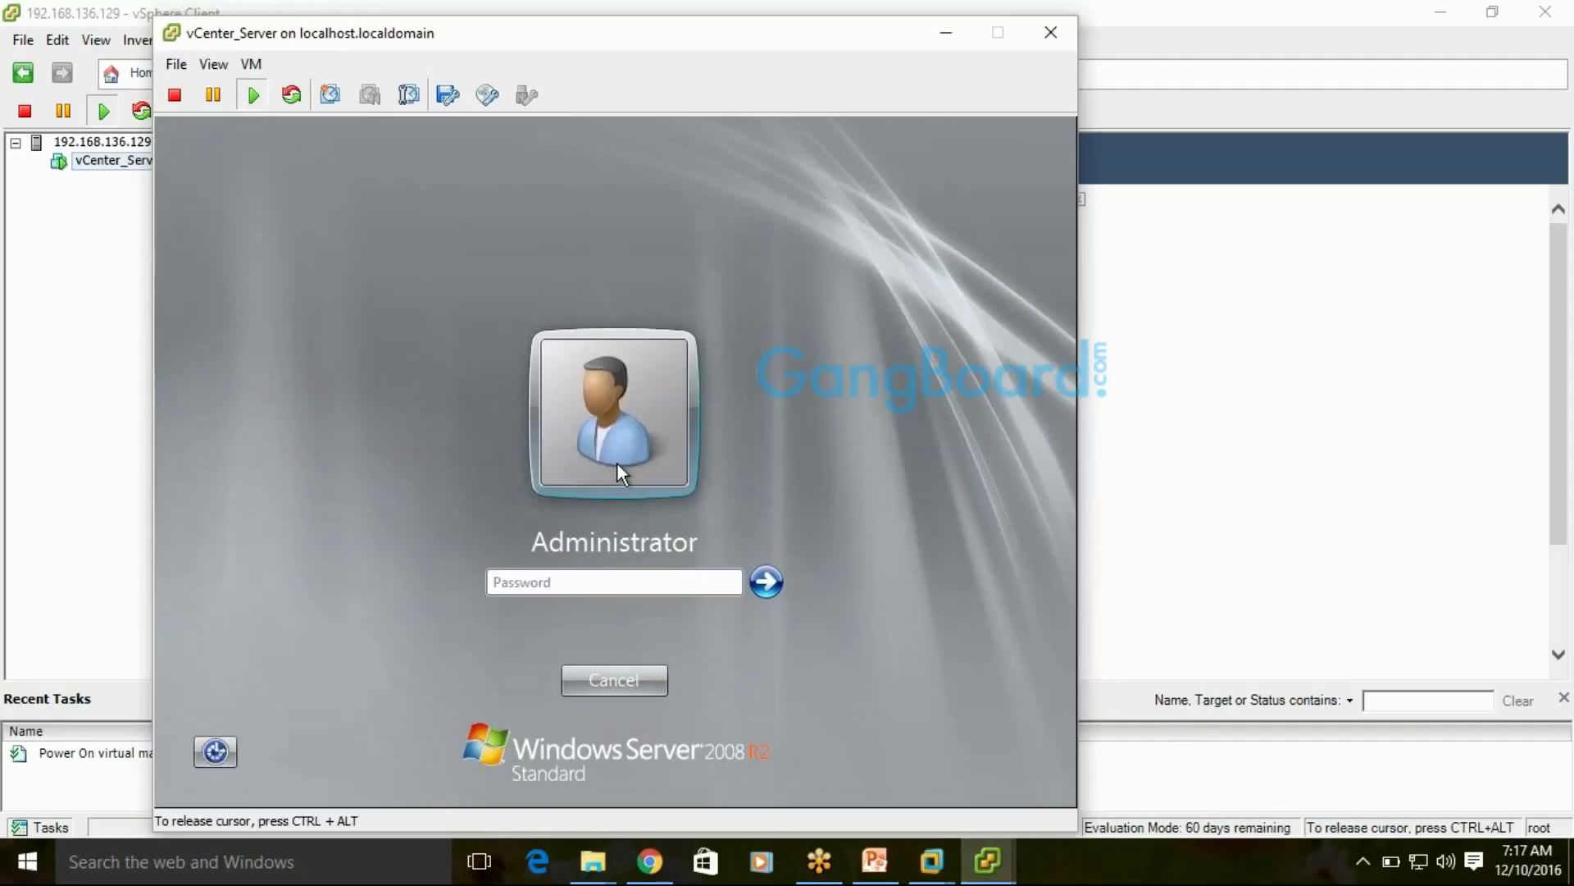
left_click(516, 583)
type("*********")
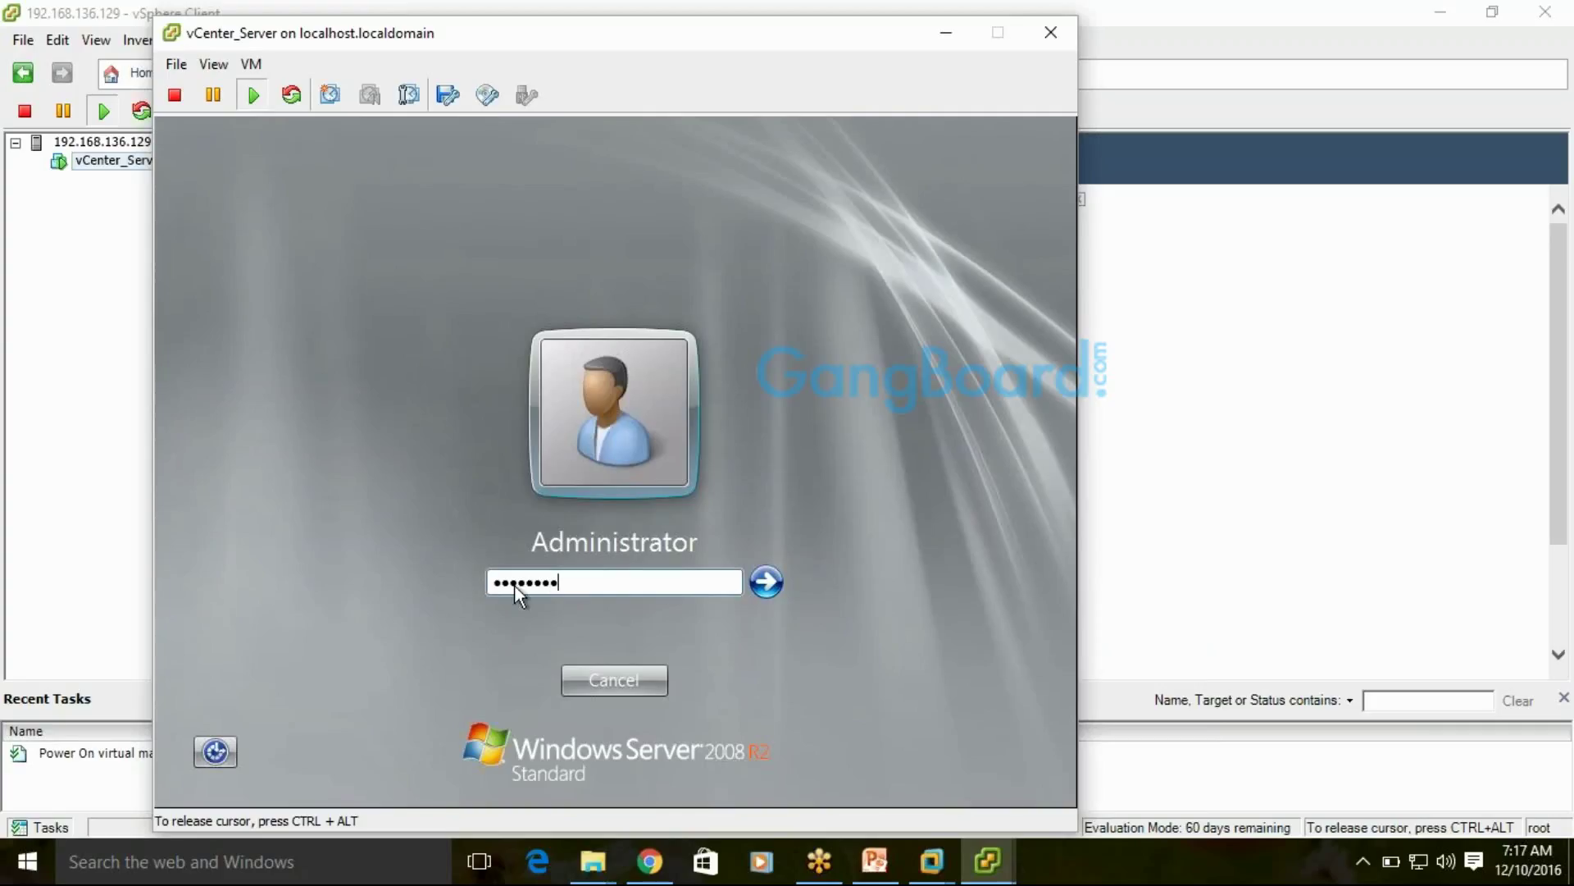
key("Return")
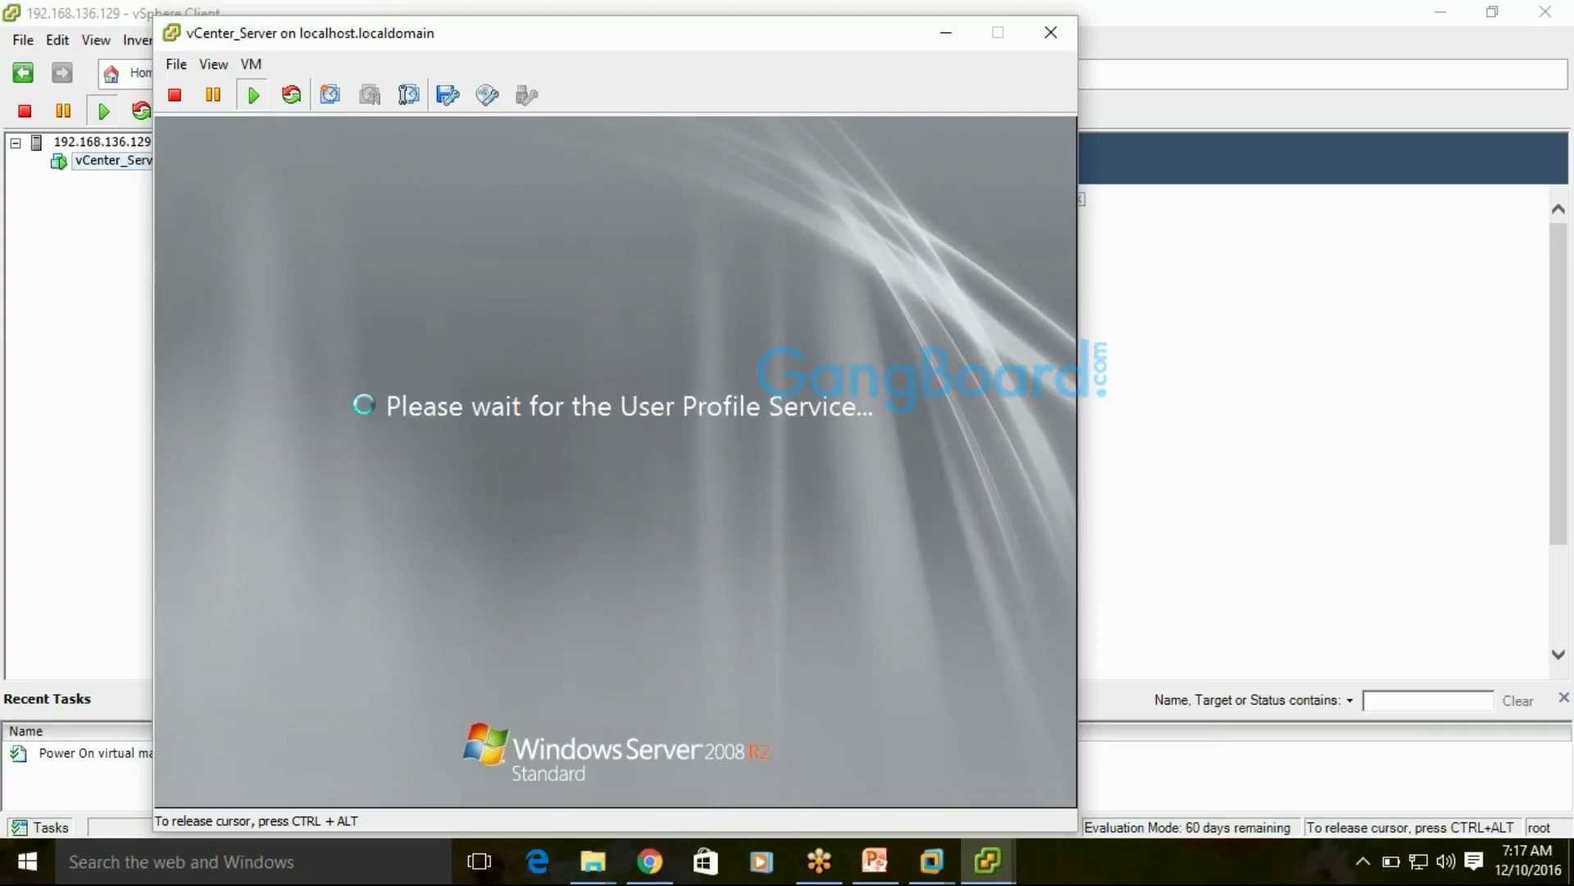
key("ctrl+alt")
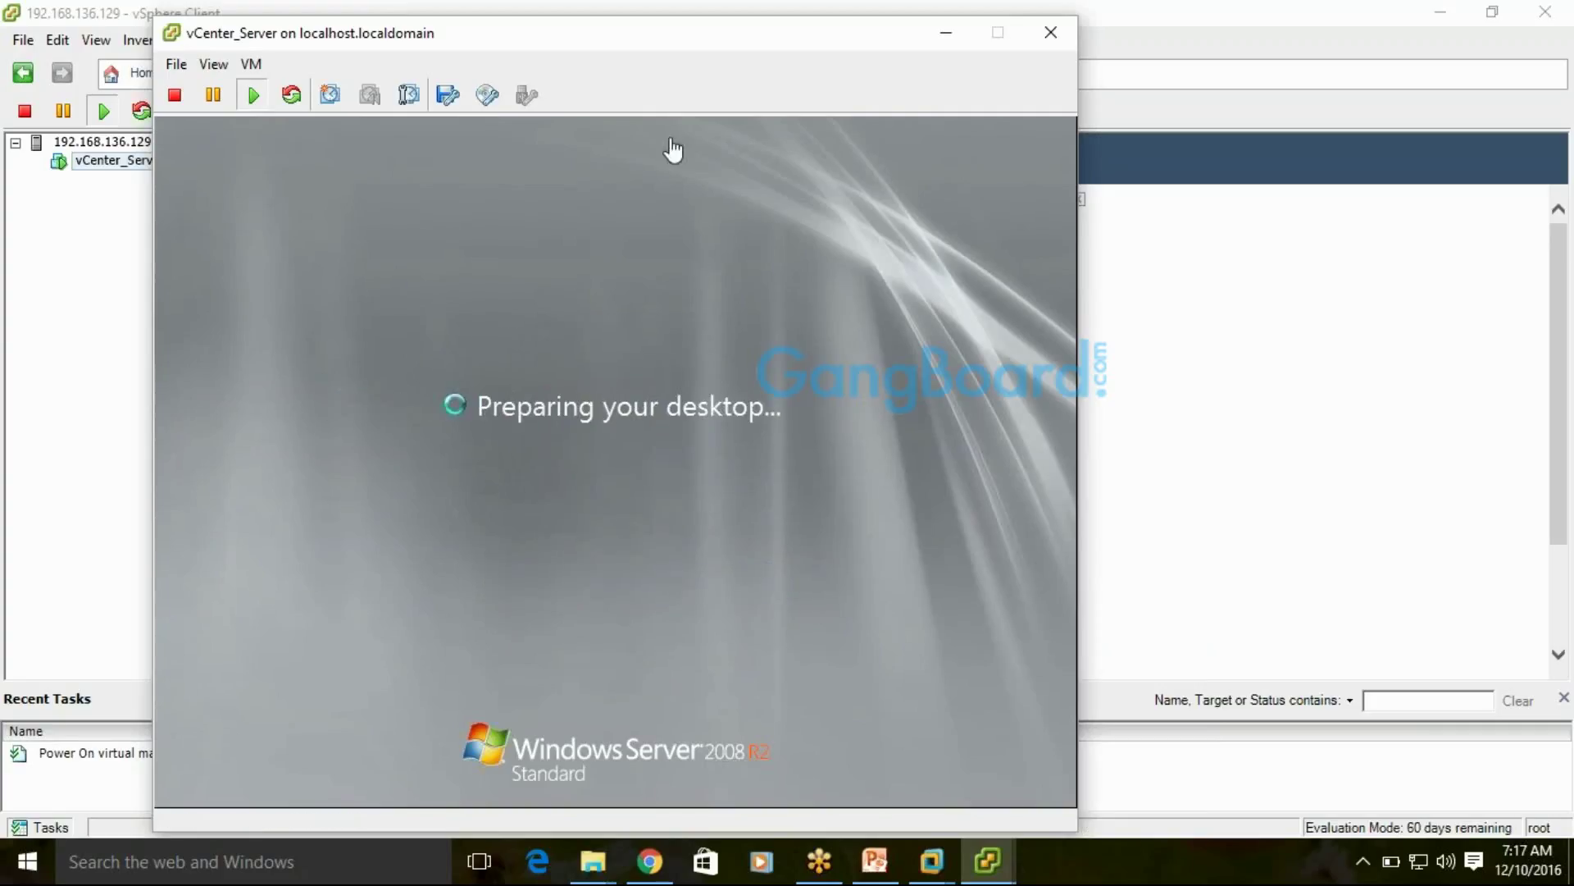
left_click_drag(661, 33, 497, 53)
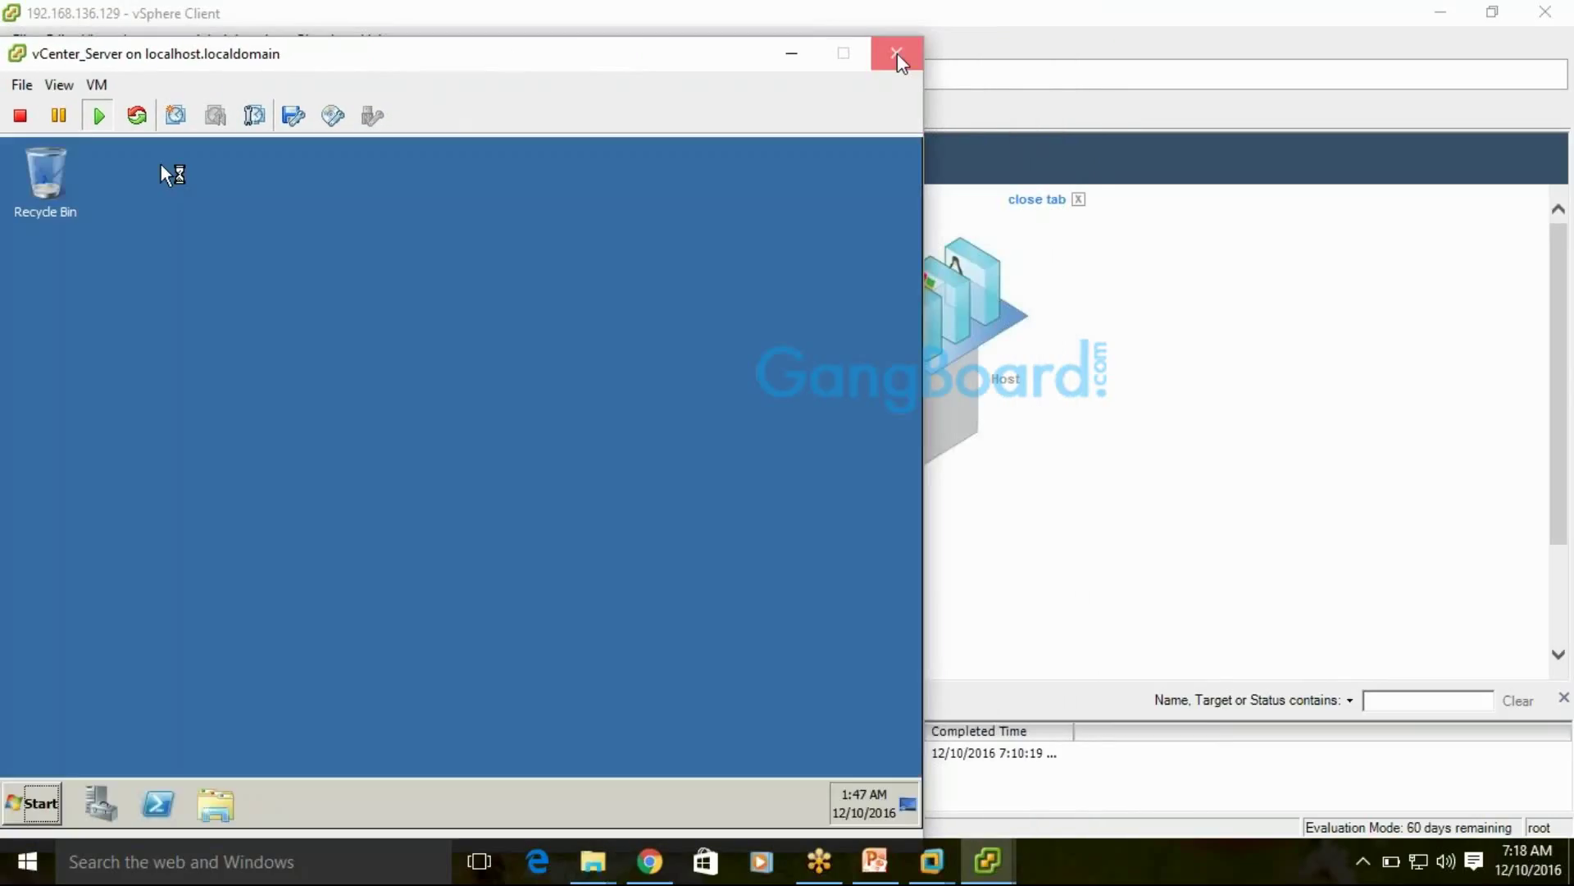
left_click(897, 52)
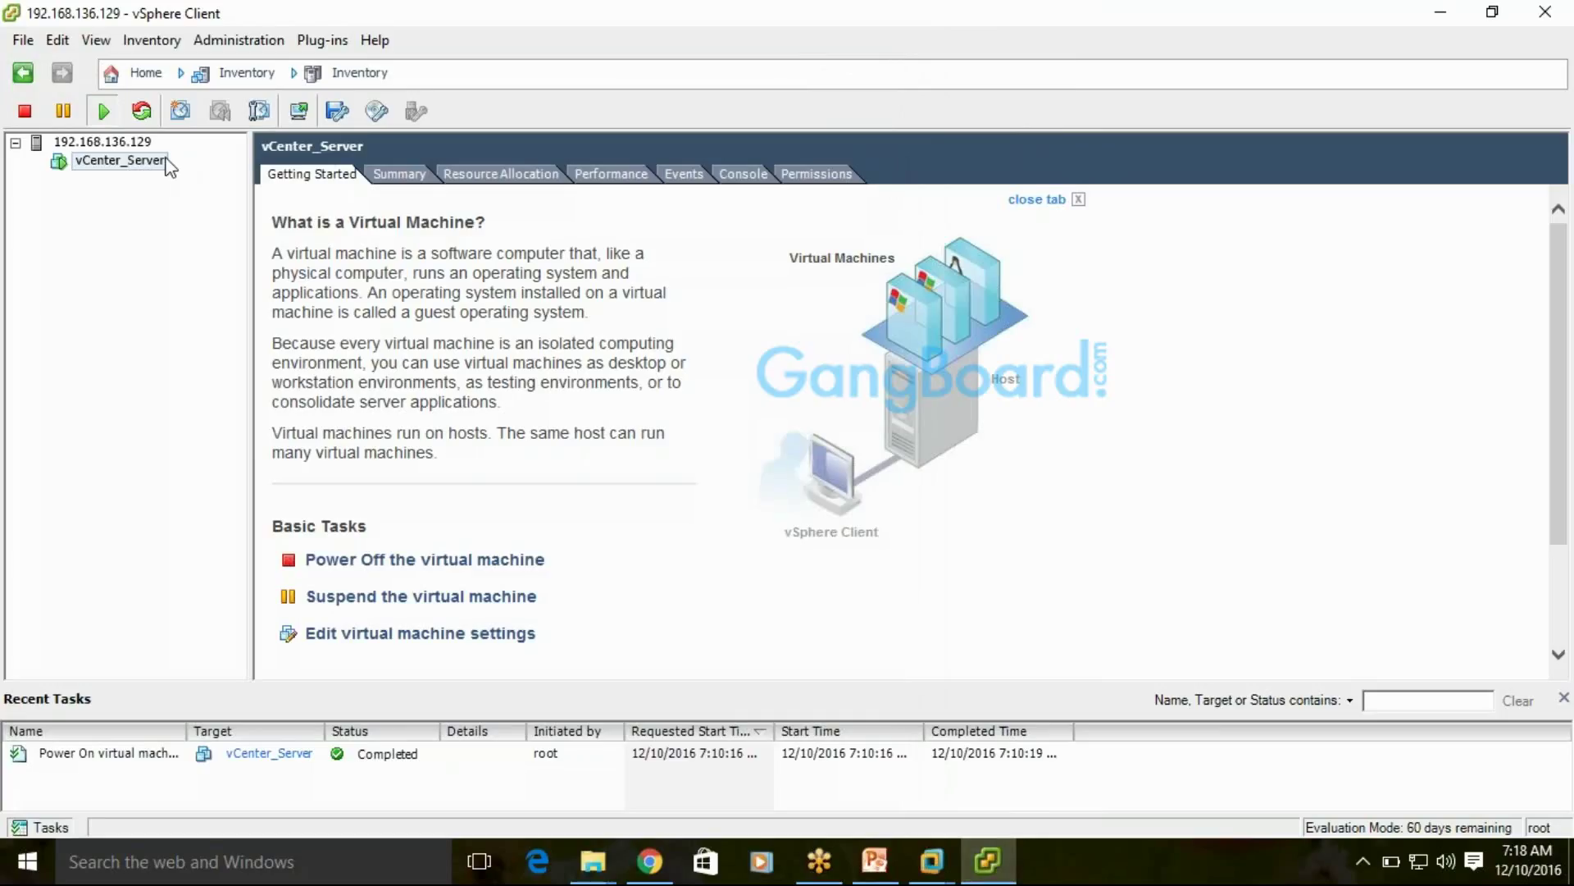
Reselect vCenter_Server in the inventory and reopen its console, repositioning the window
left_click(124, 144)
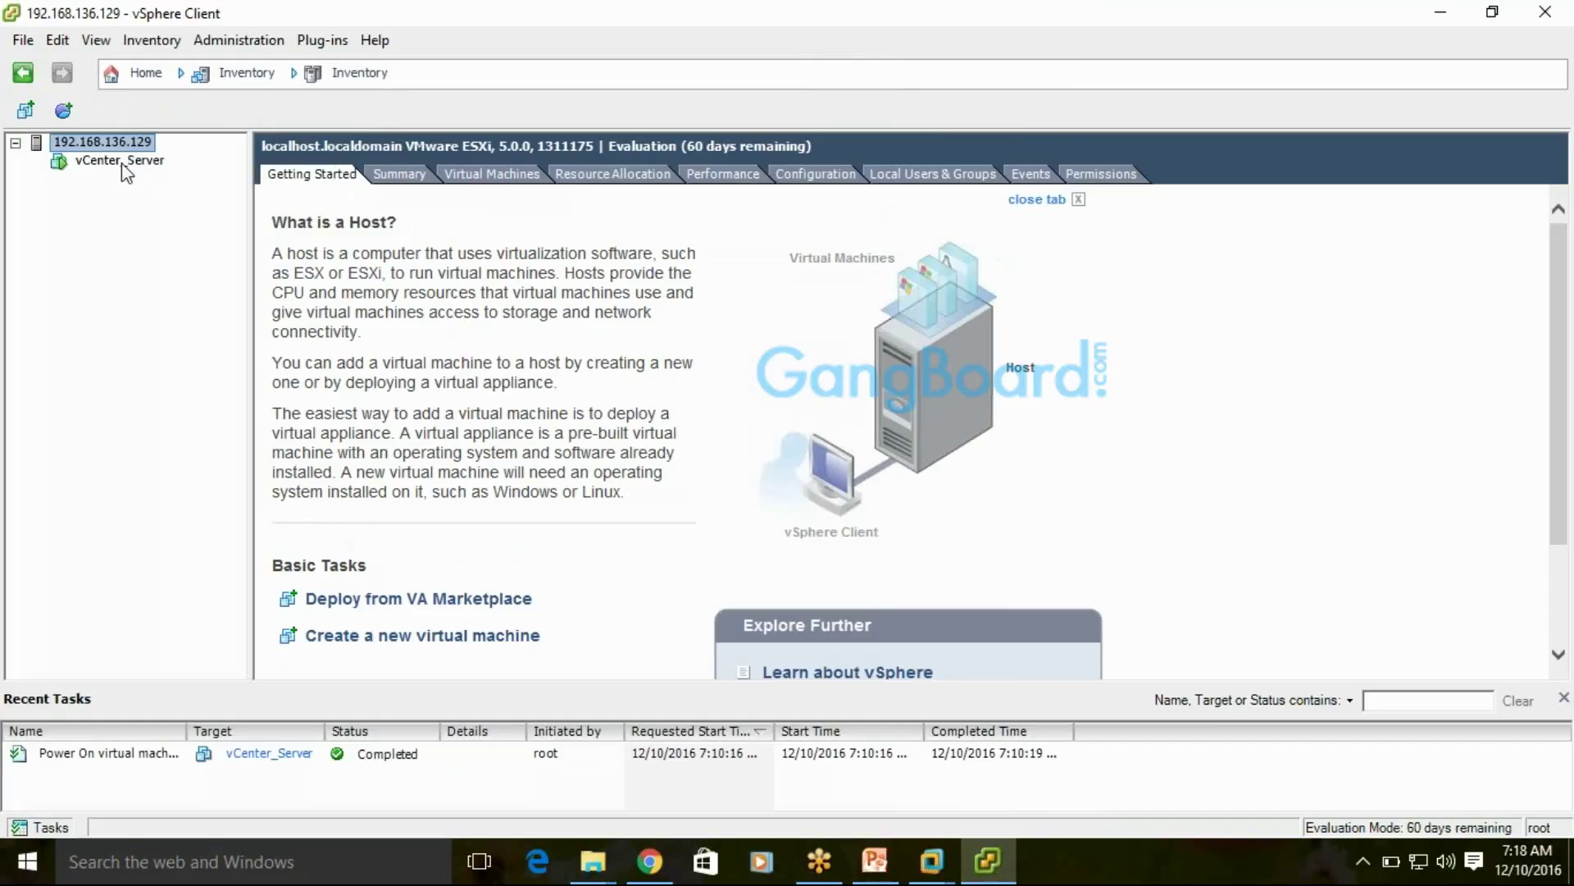
left_click(126, 163)
left_click(299, 111)
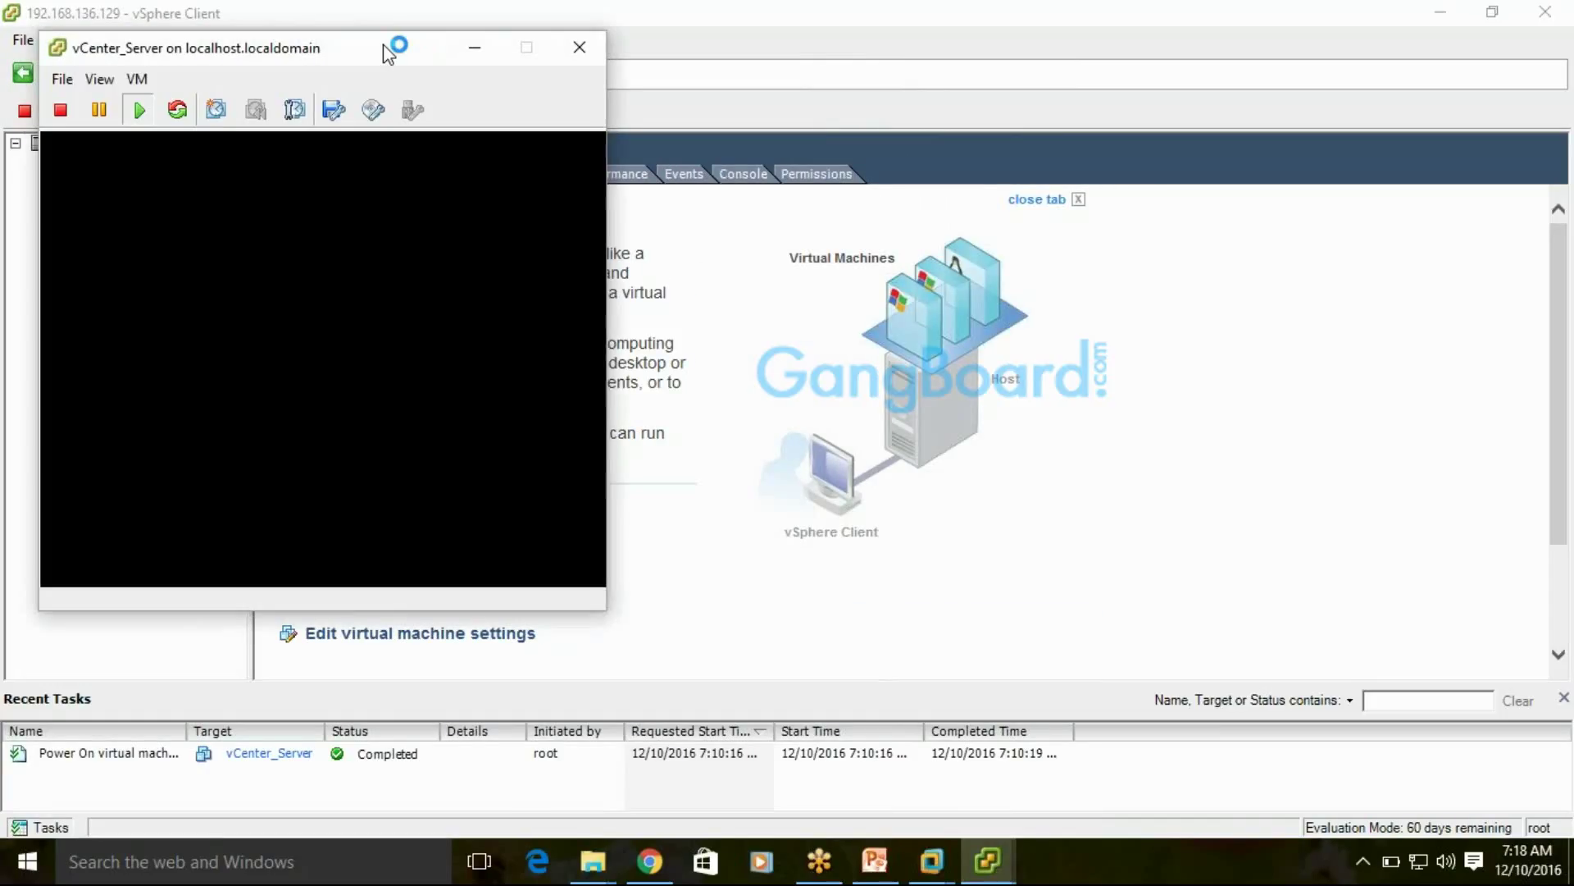
left_click_drag(382, 44, 460, 49)
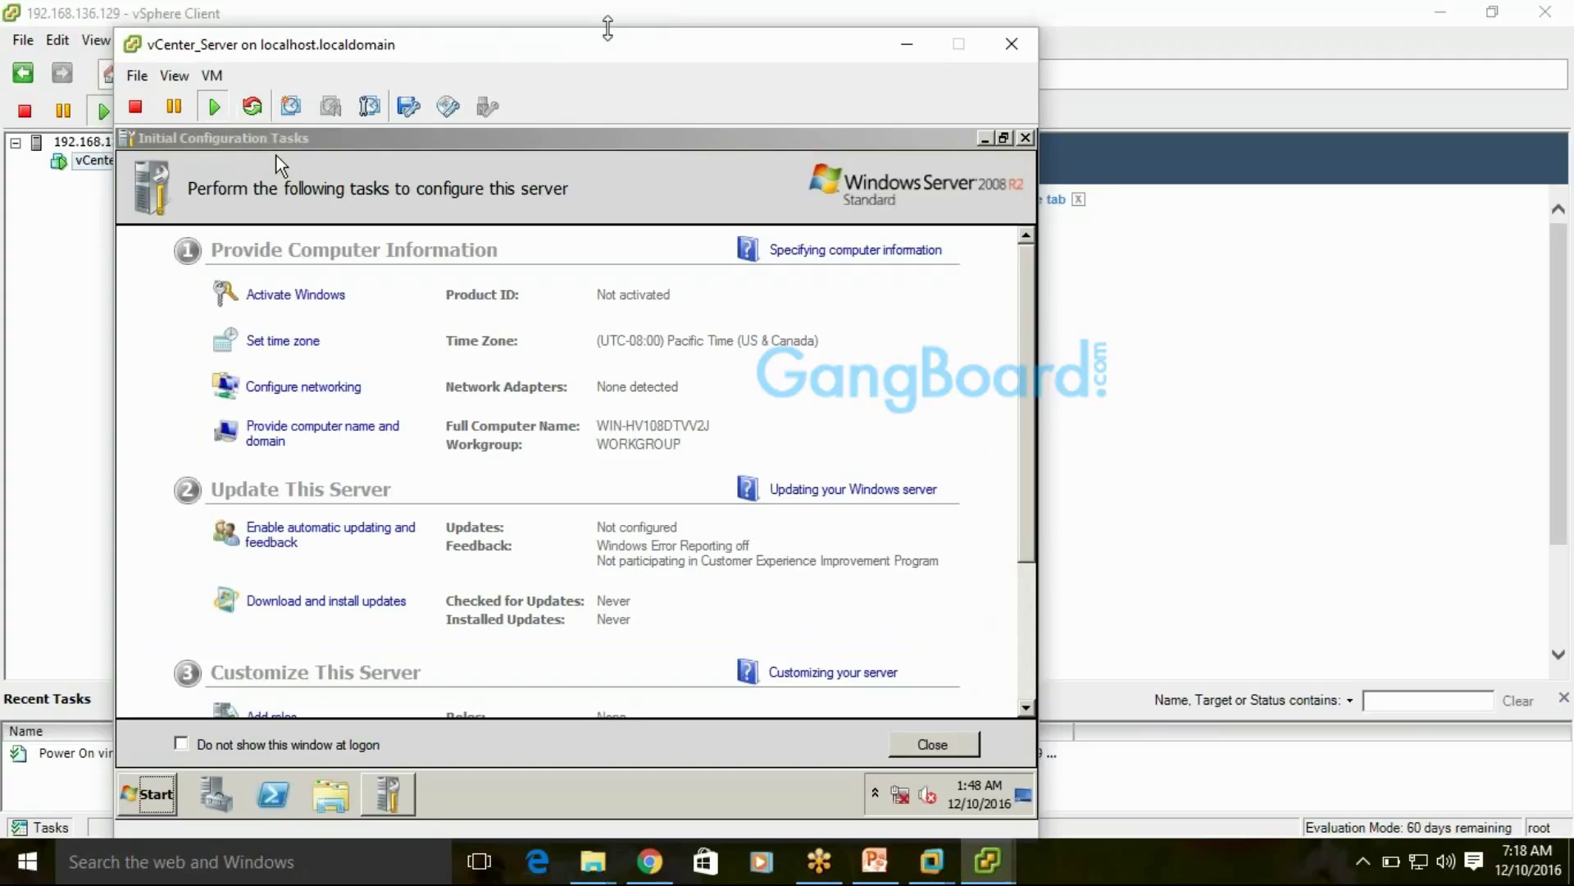
left_click_drag(607, 27, 540, 93)
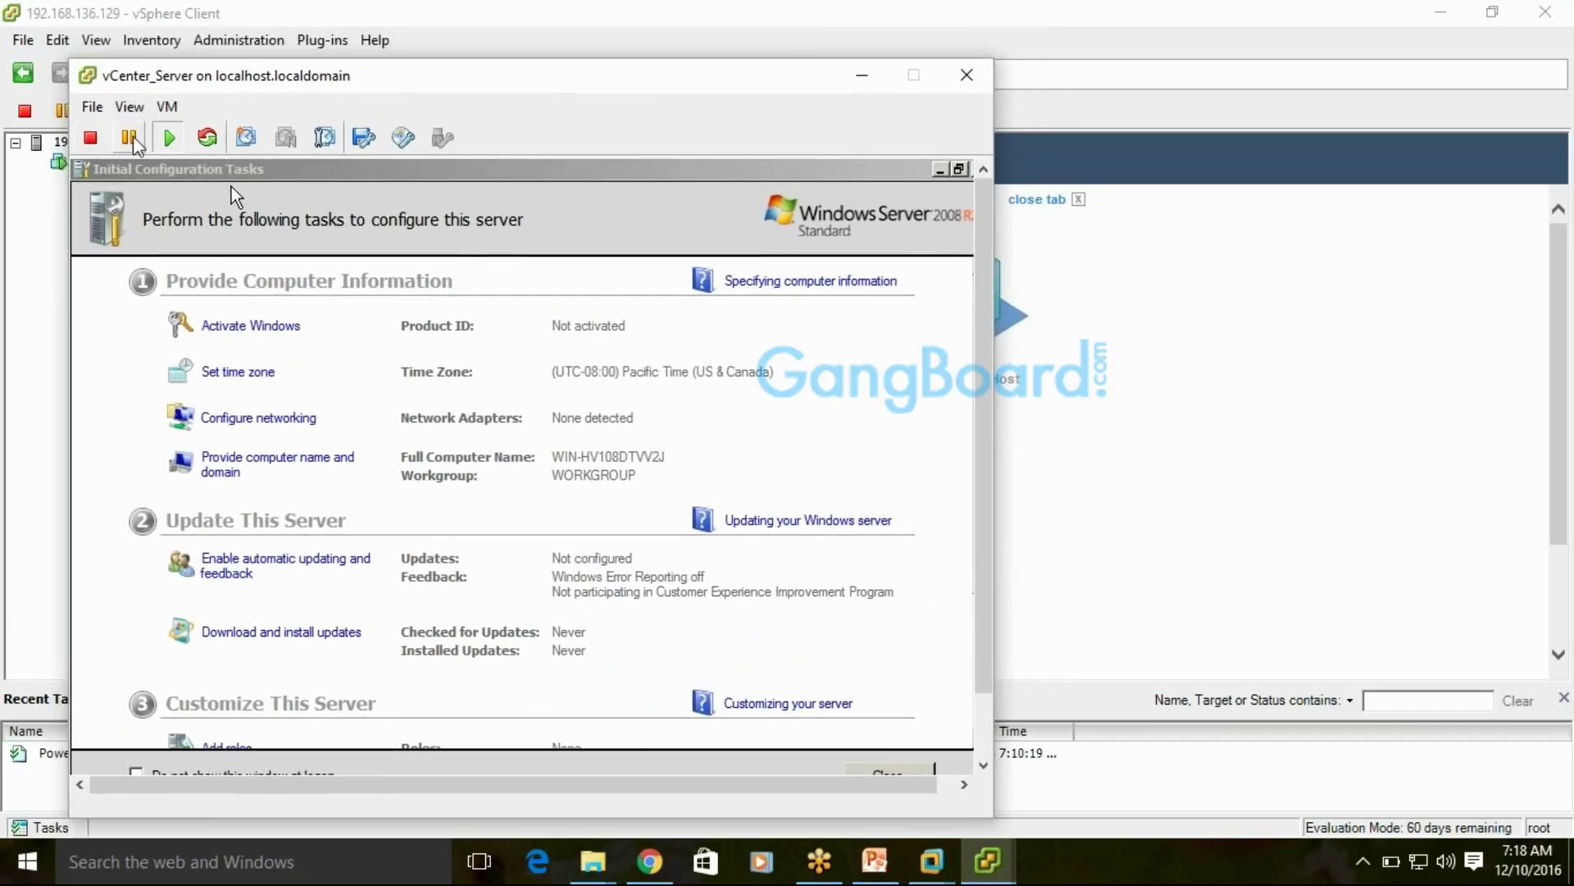
left_click(207, 138)
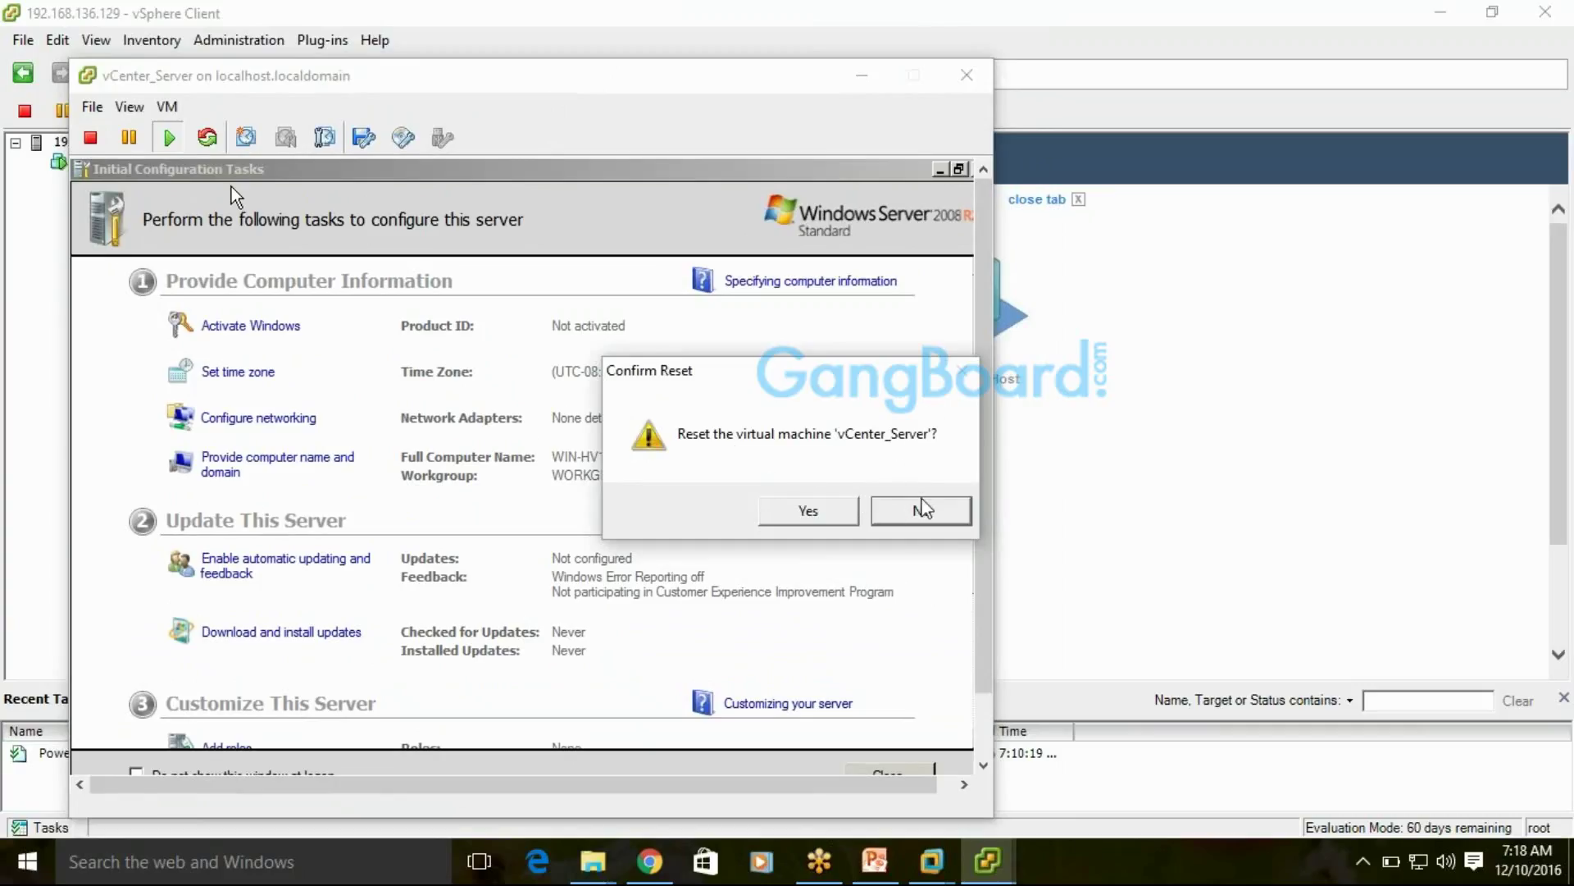
left_click(921, 517)
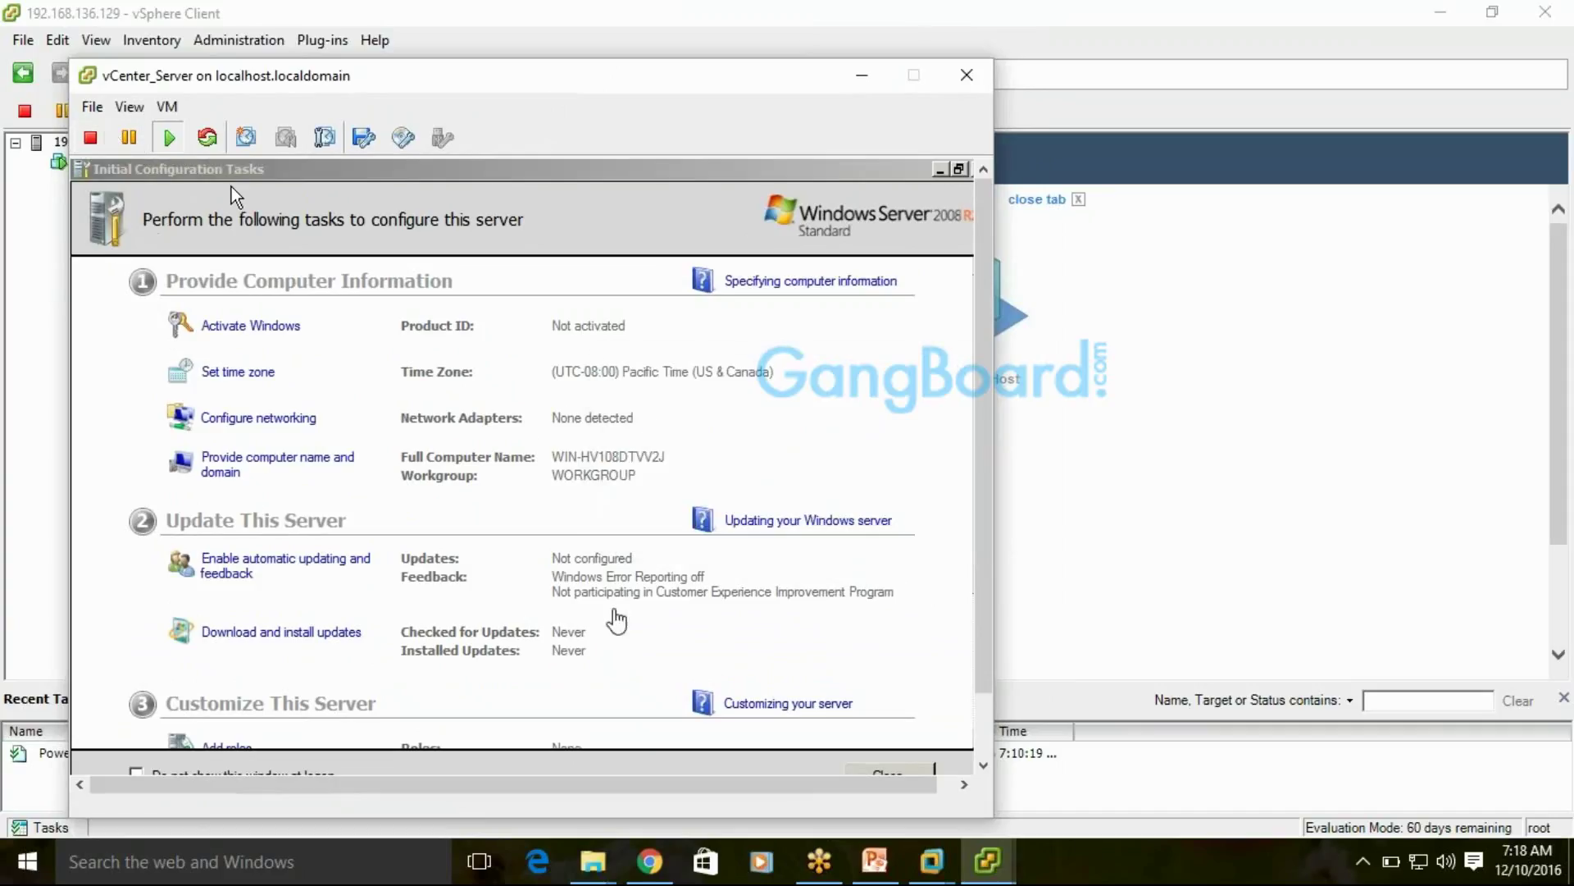
left_click(981, 597)
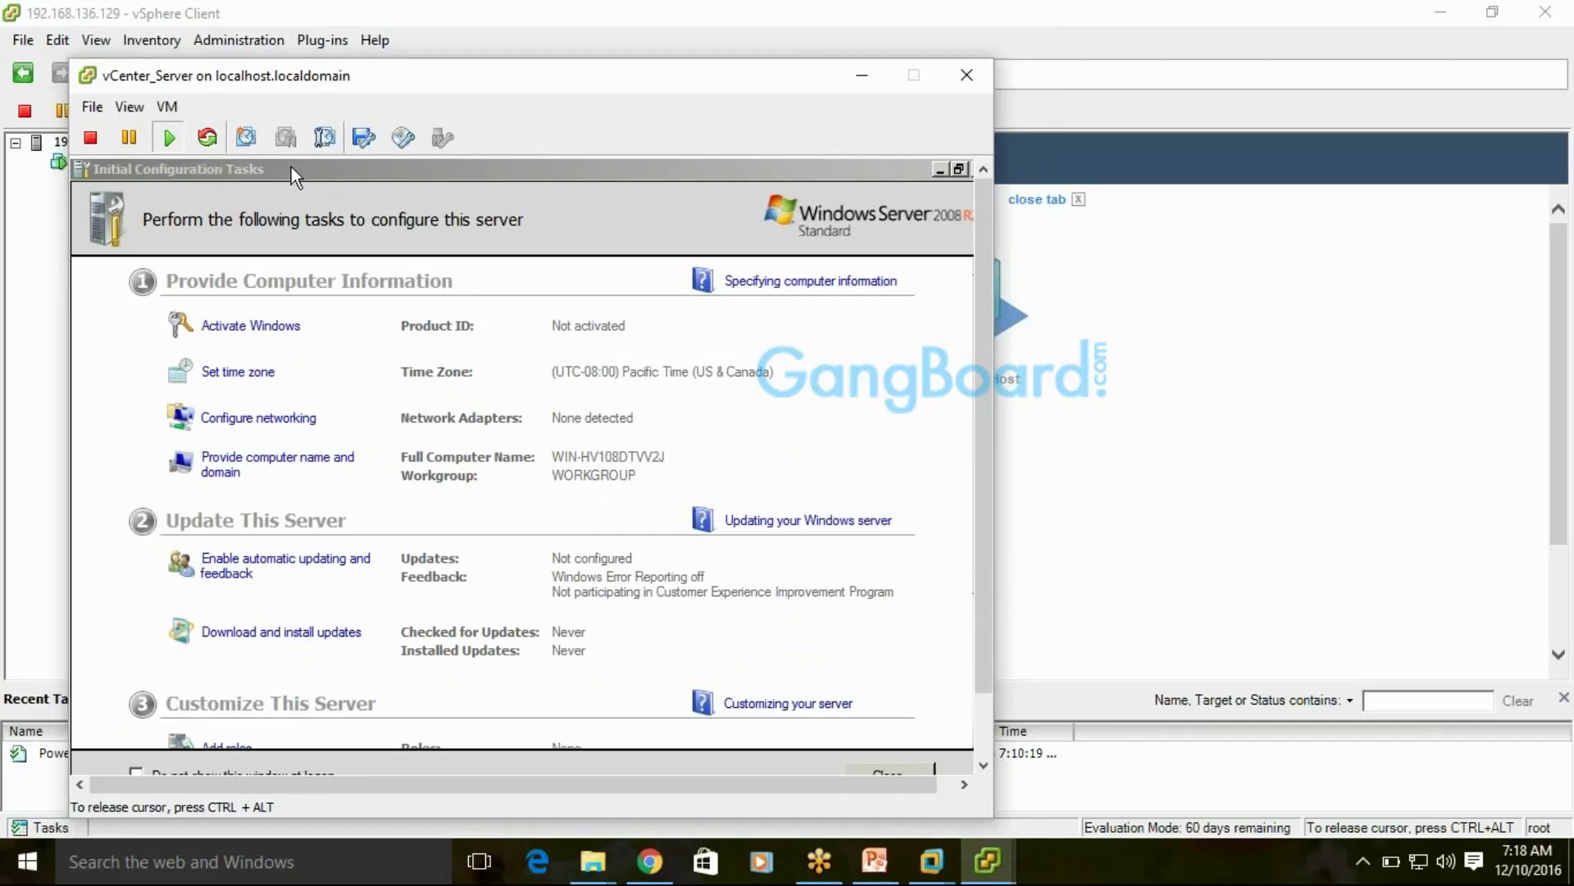
key("ctrl+alt")
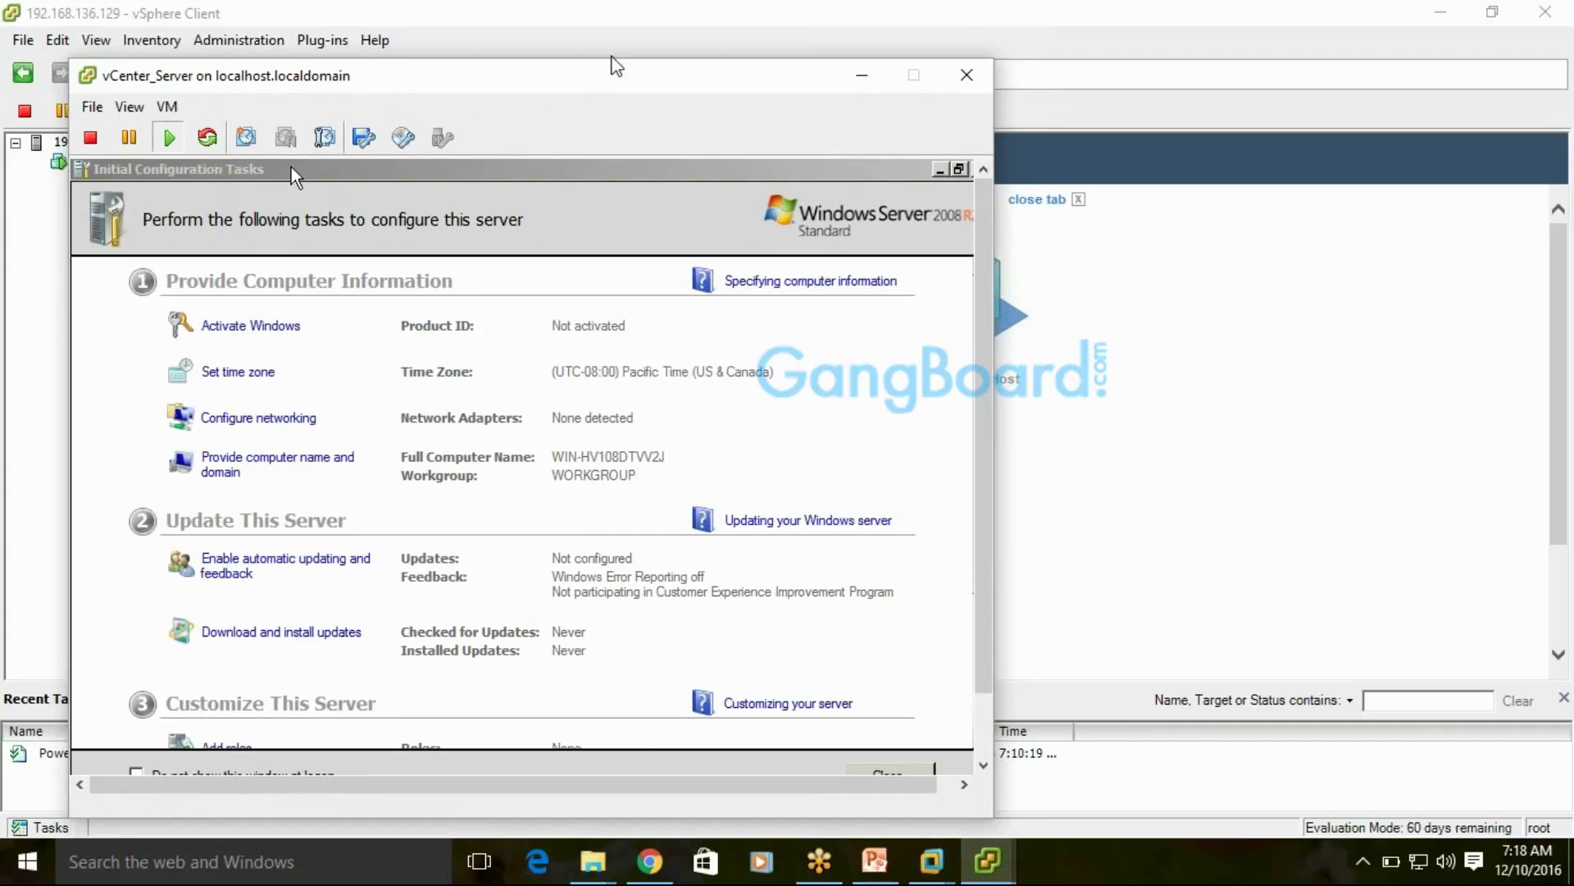
left_click(165, 107)
mouse_move(94, 113)
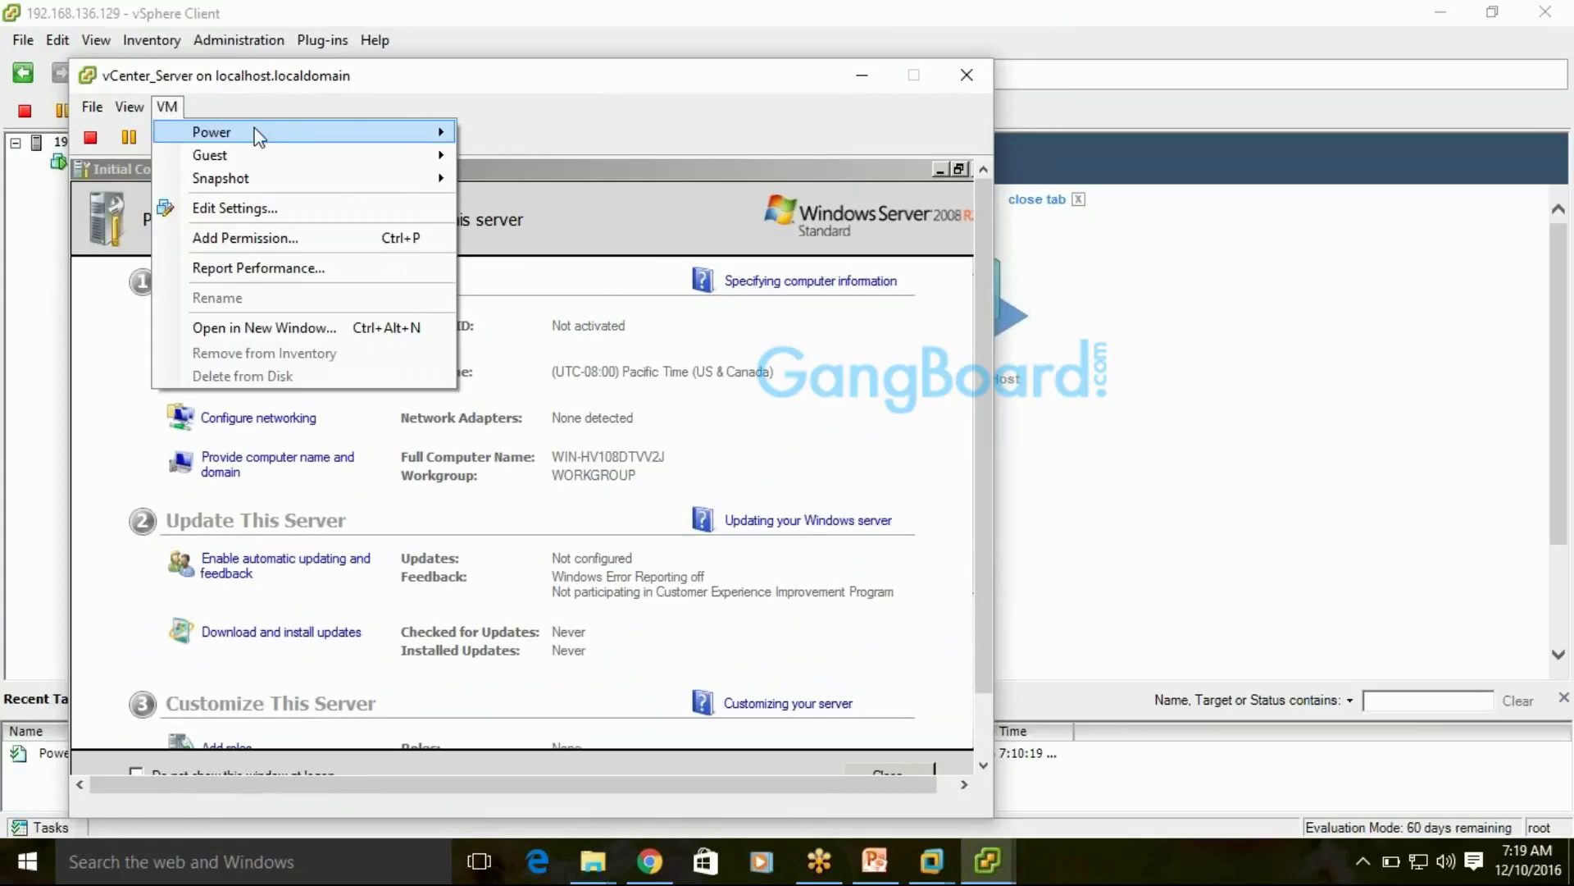
mouse_move(355, 134)
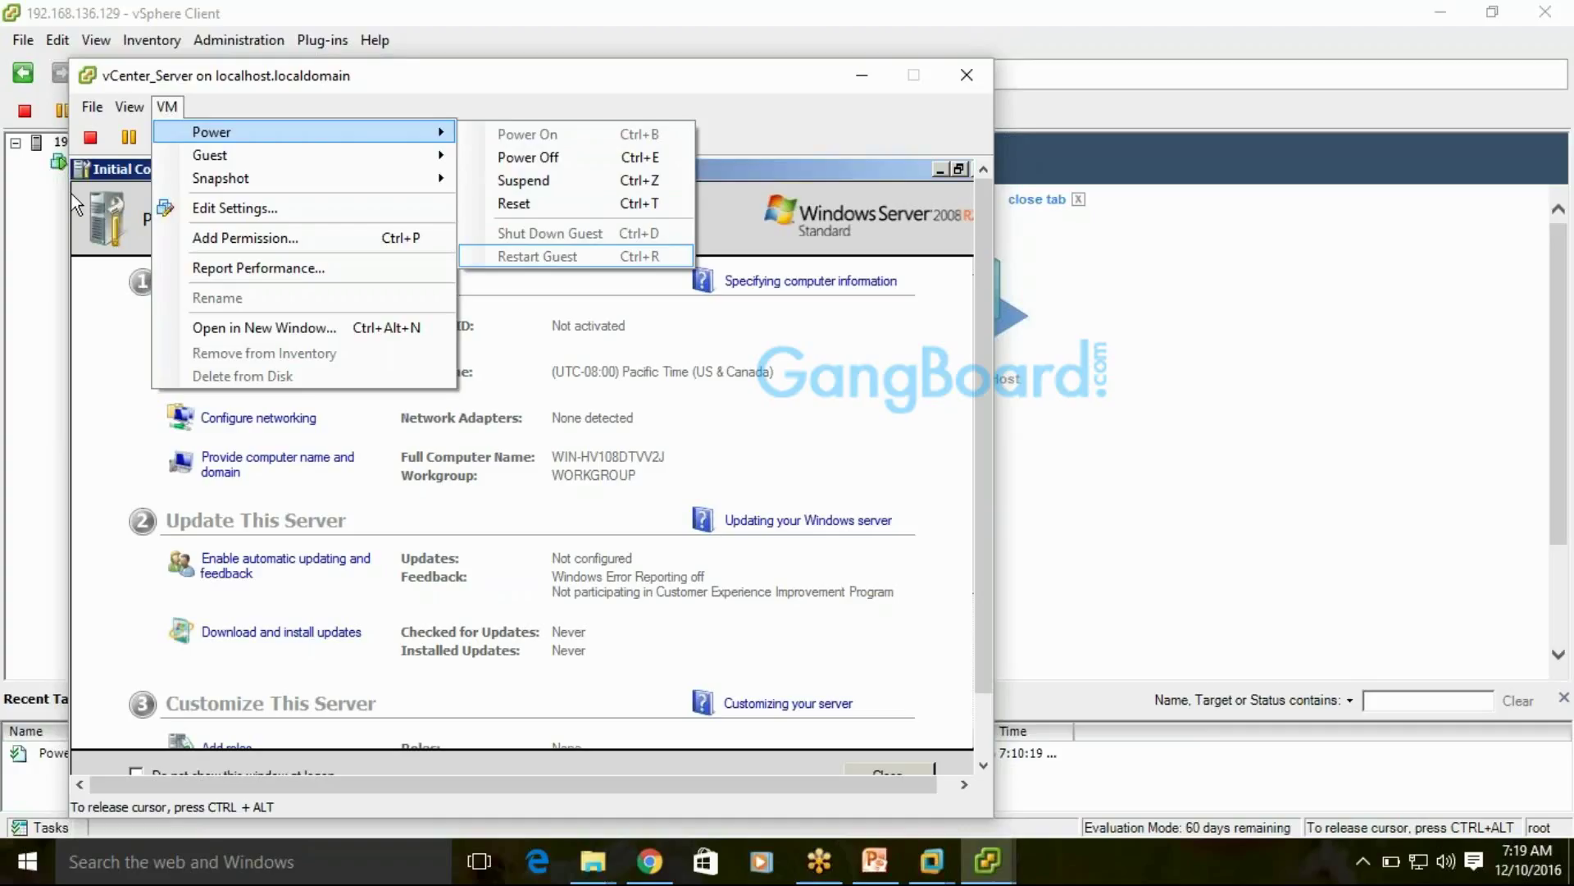
mouse_move(207, 167)
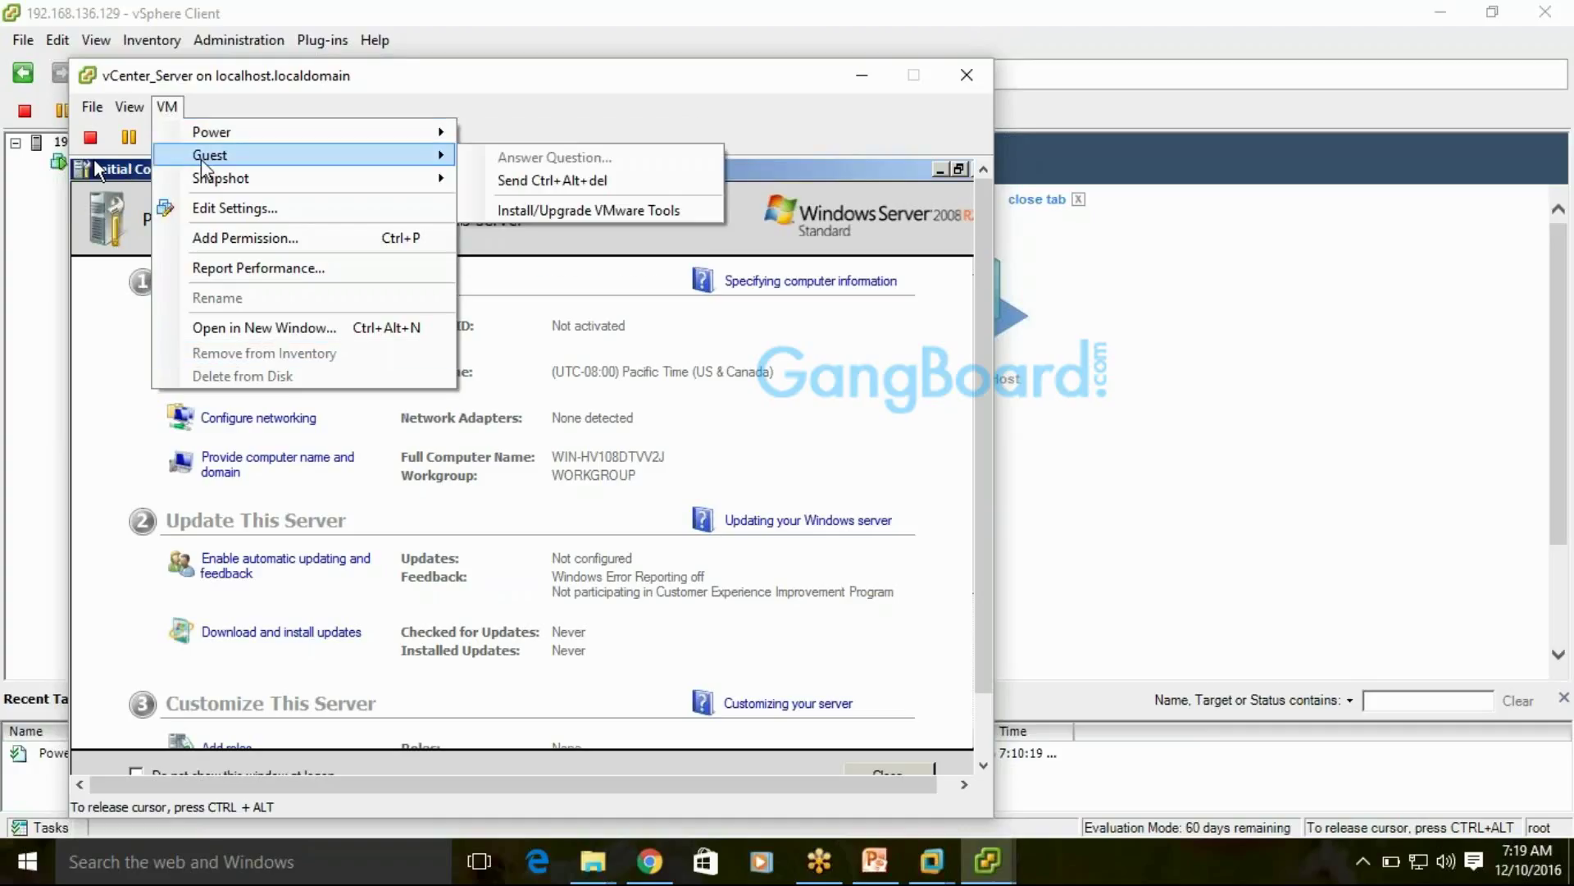
mouse_move(246, 135)
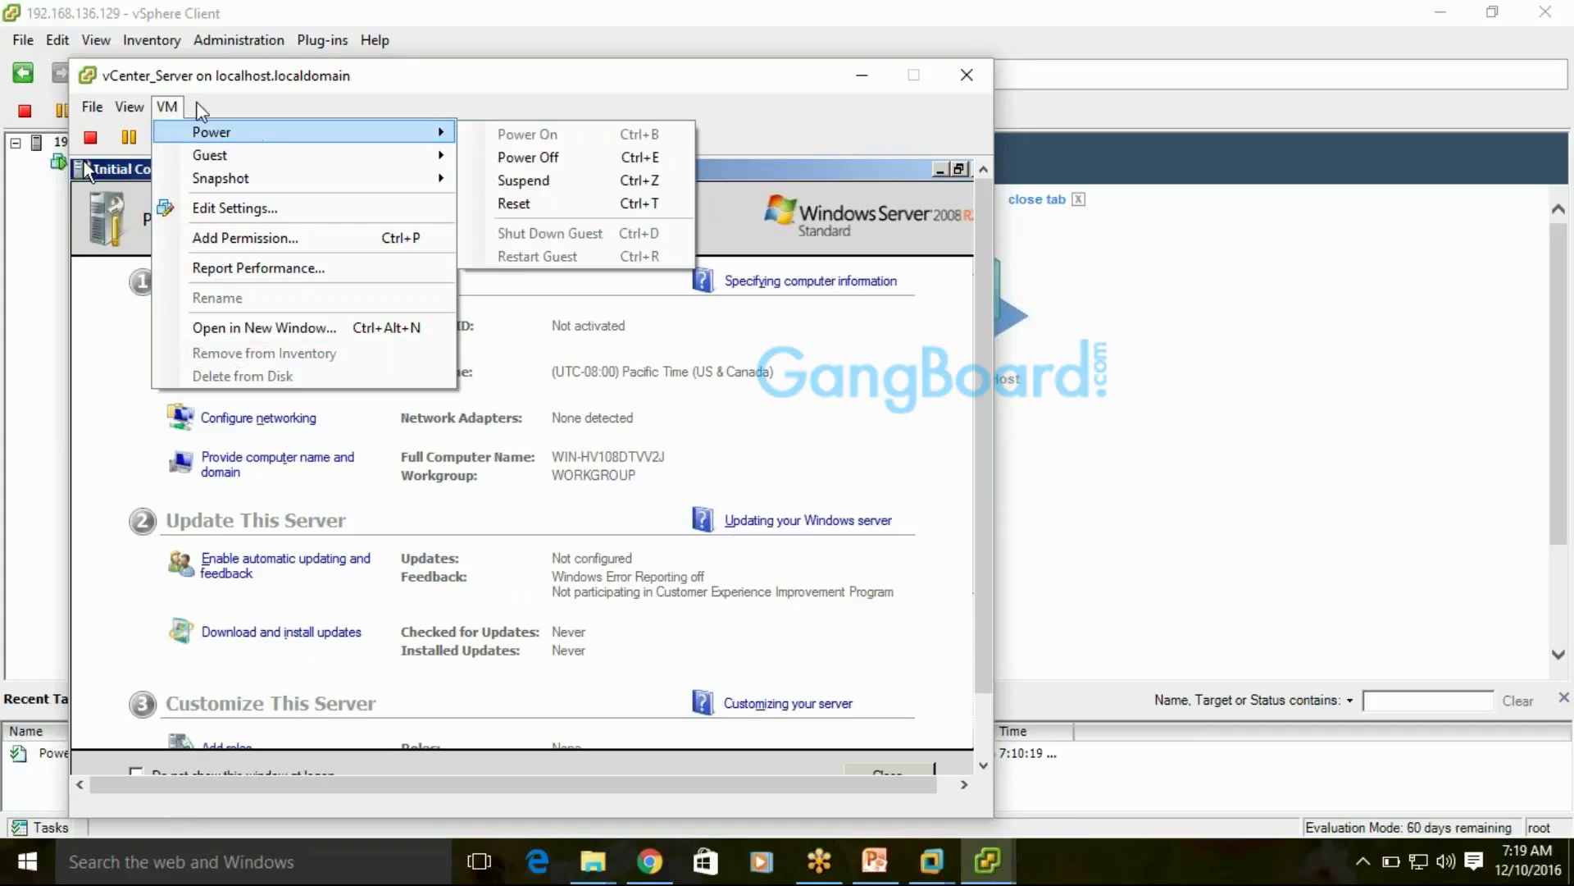
left_click(201, 112)
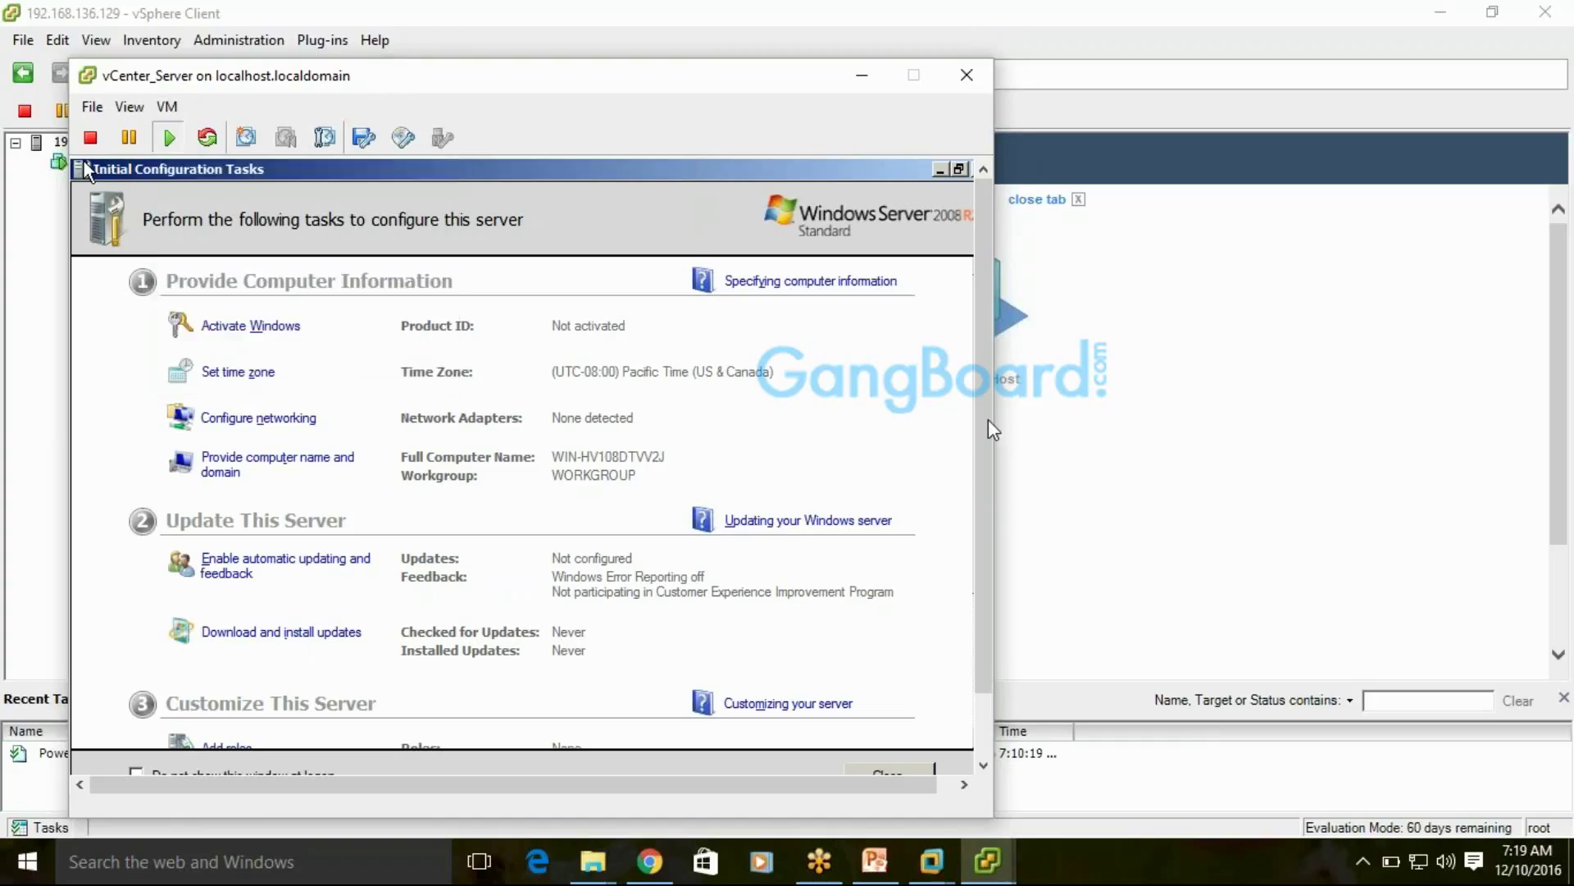
left_click(967, 430)
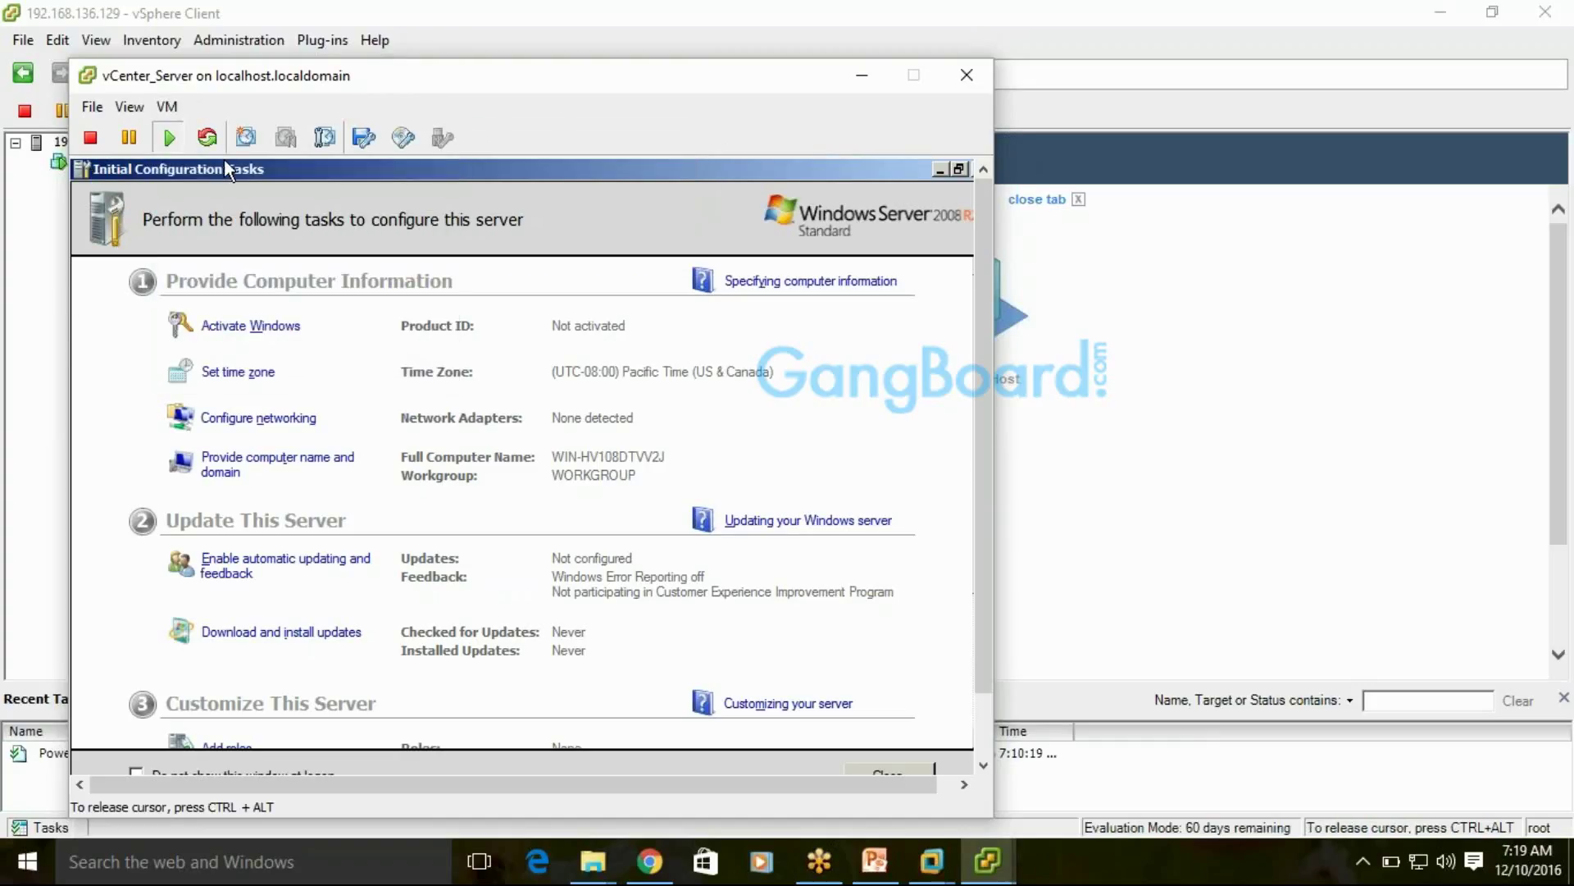
key("ctrl+alt")
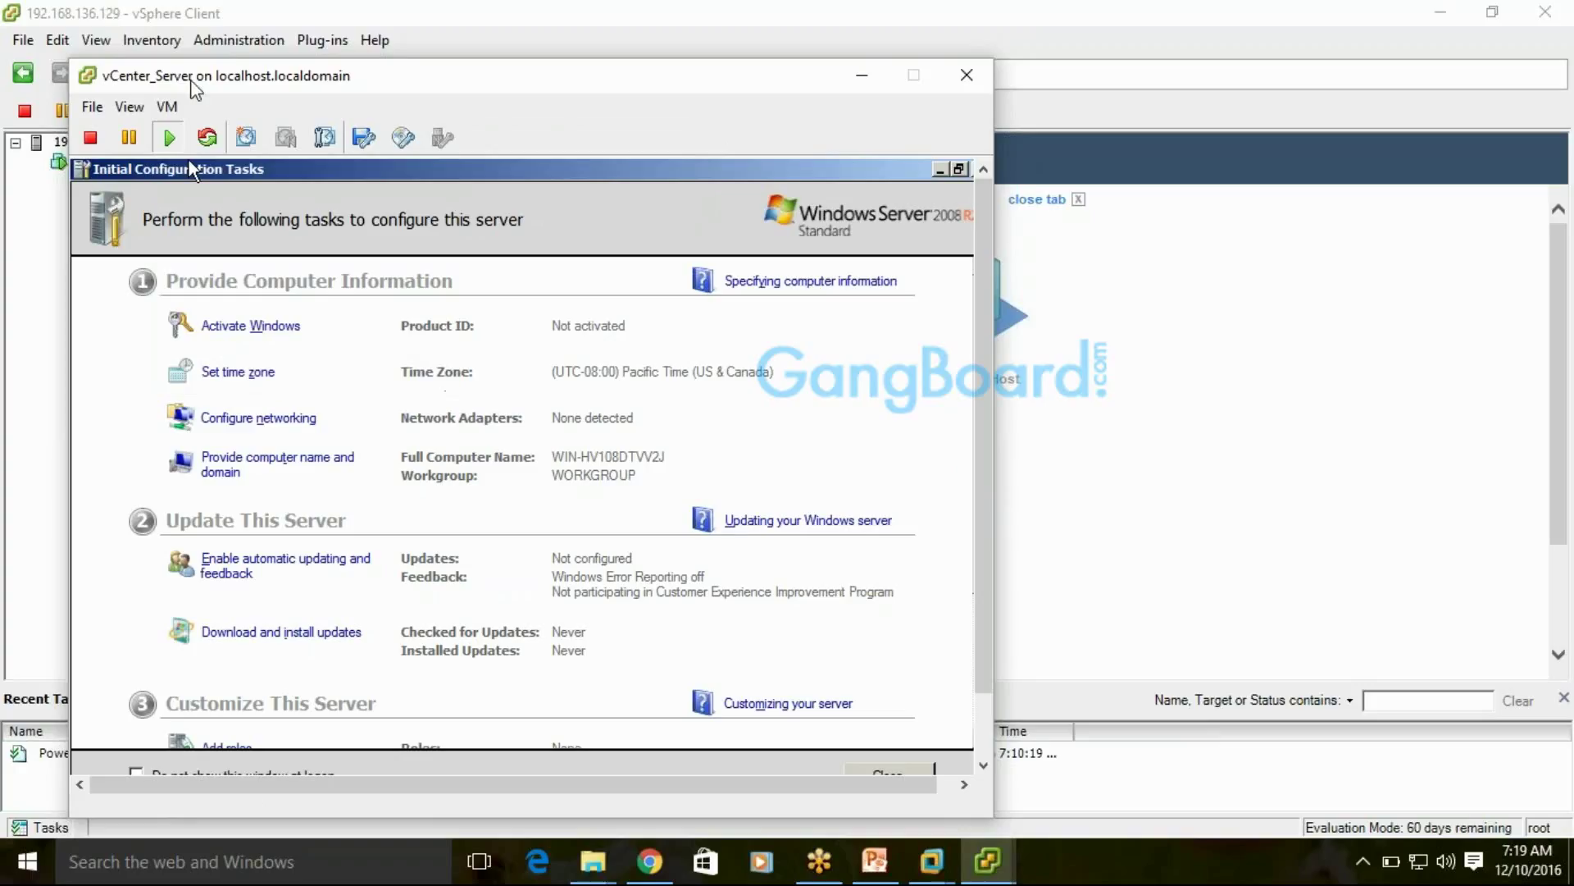
left_click(179, 112)
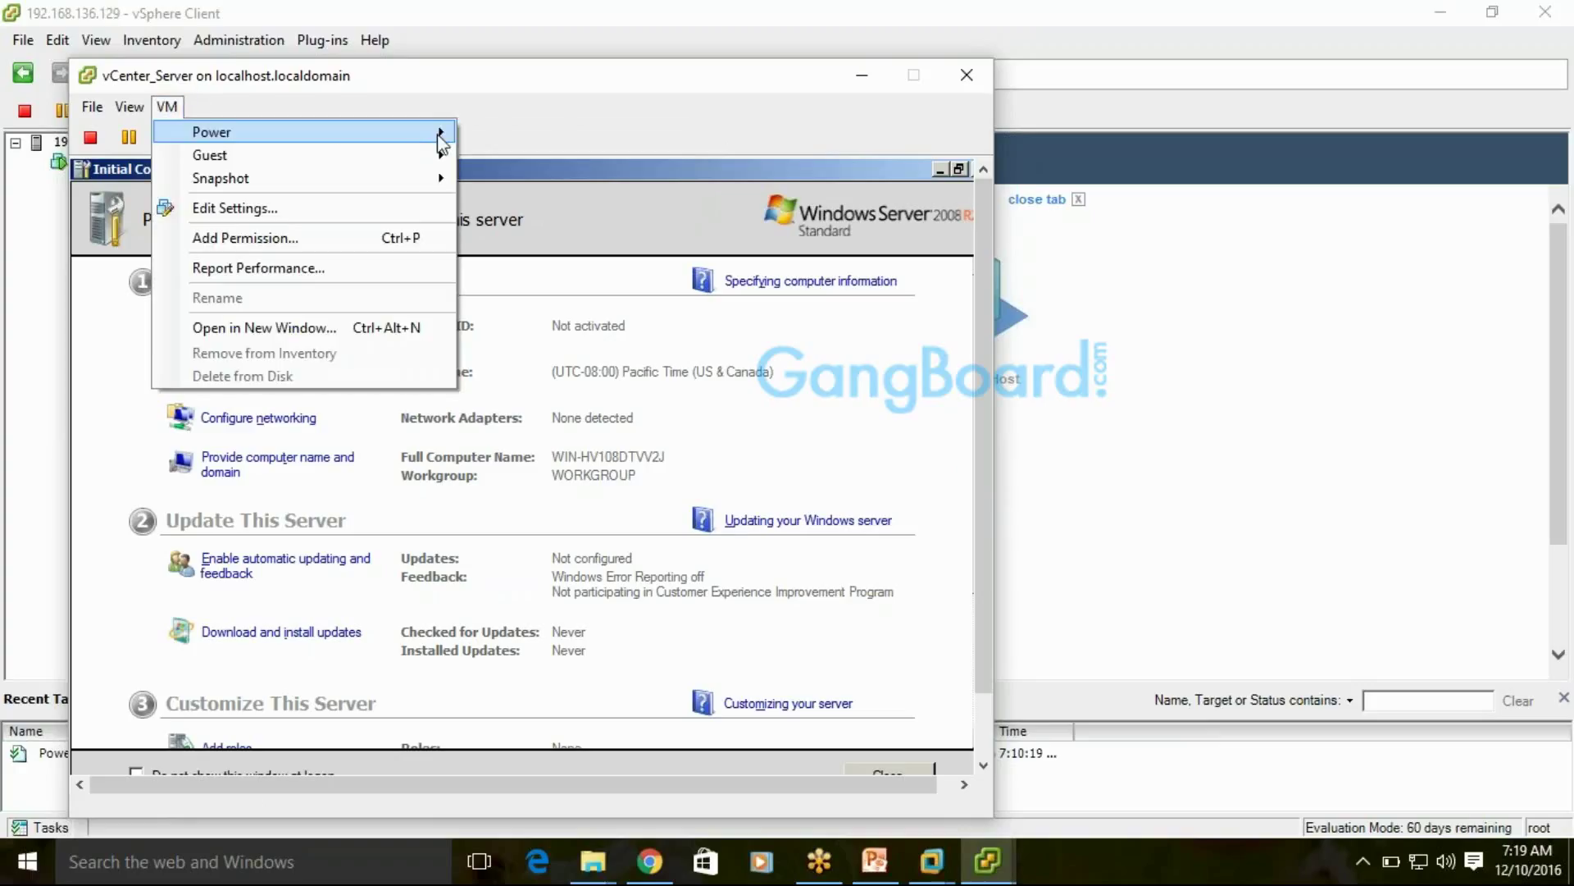
mouse_move(443, 138)
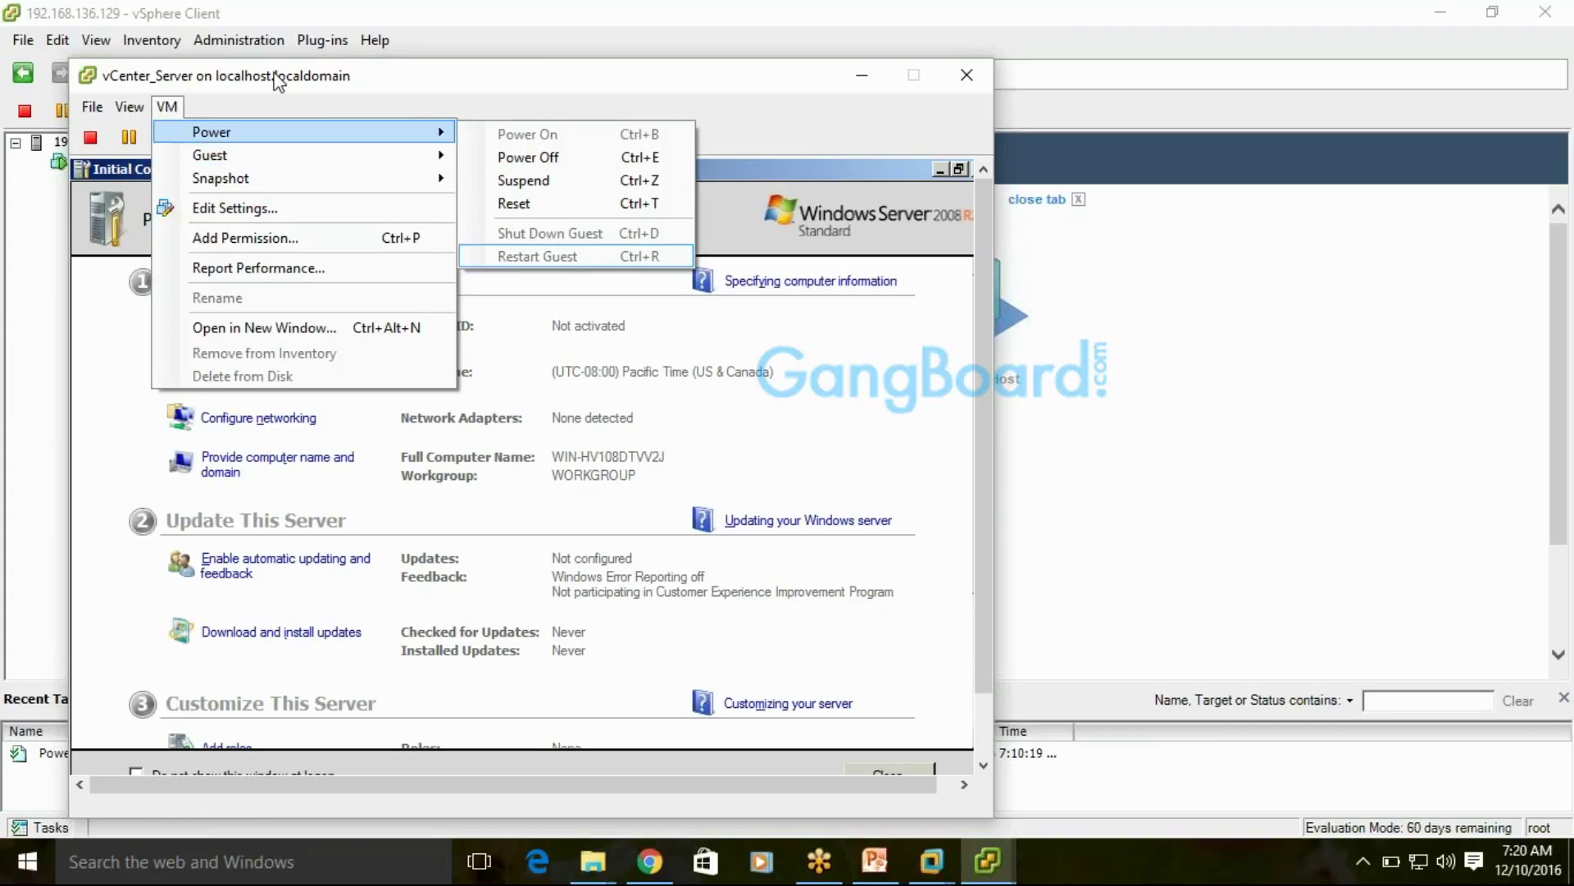
left_click(358, 86)
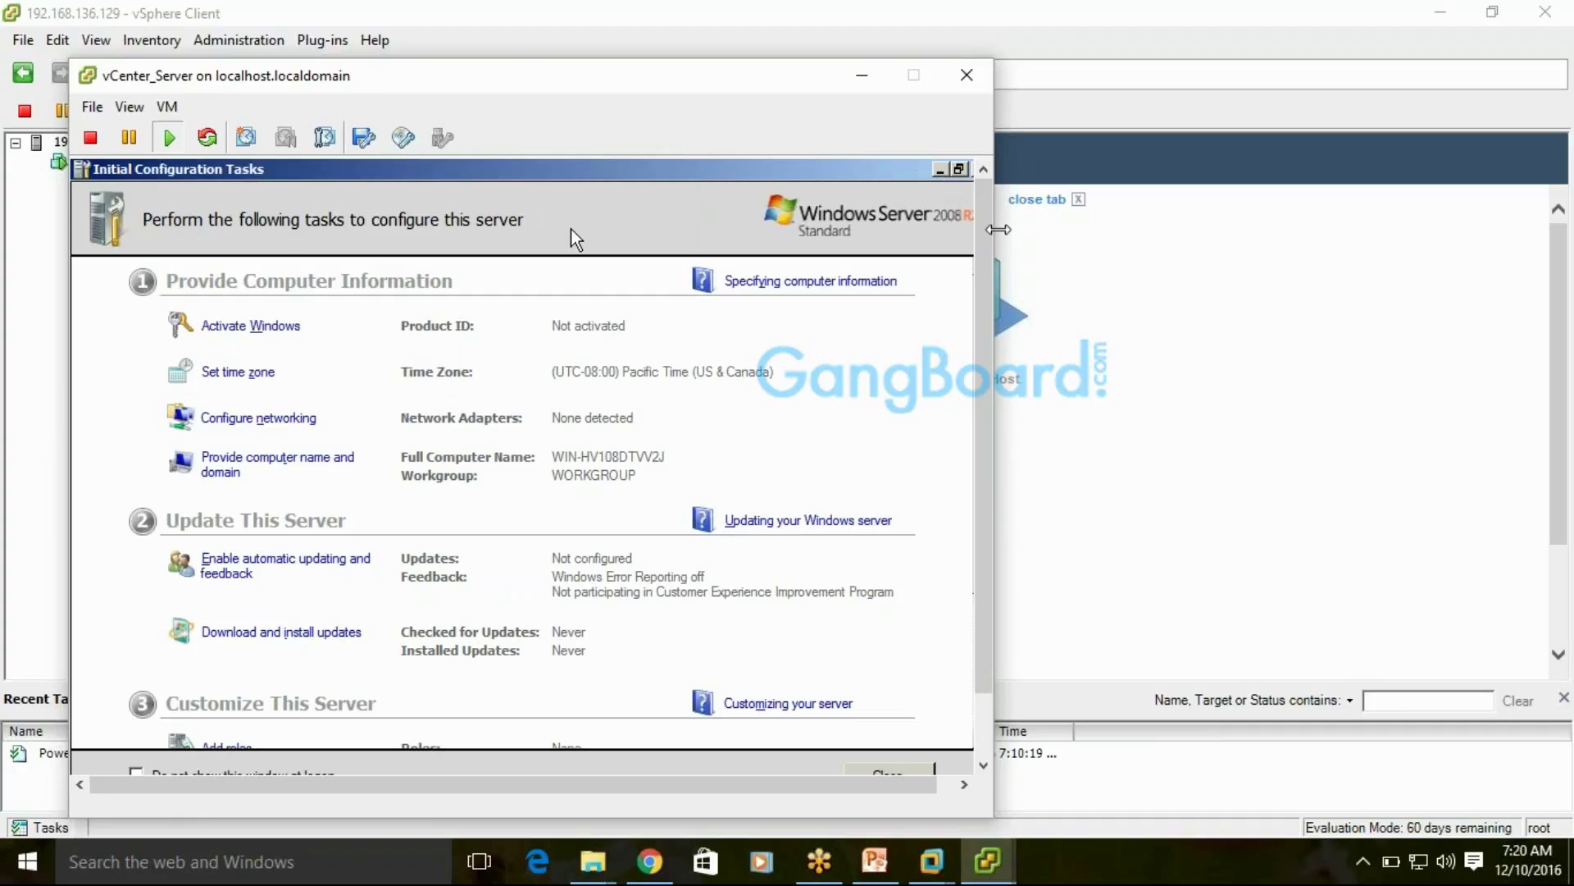
Widen the console, close Initial Configuration Tasks, and search the host for mstsc
left_click_drag(993, 230, 1197, 239)
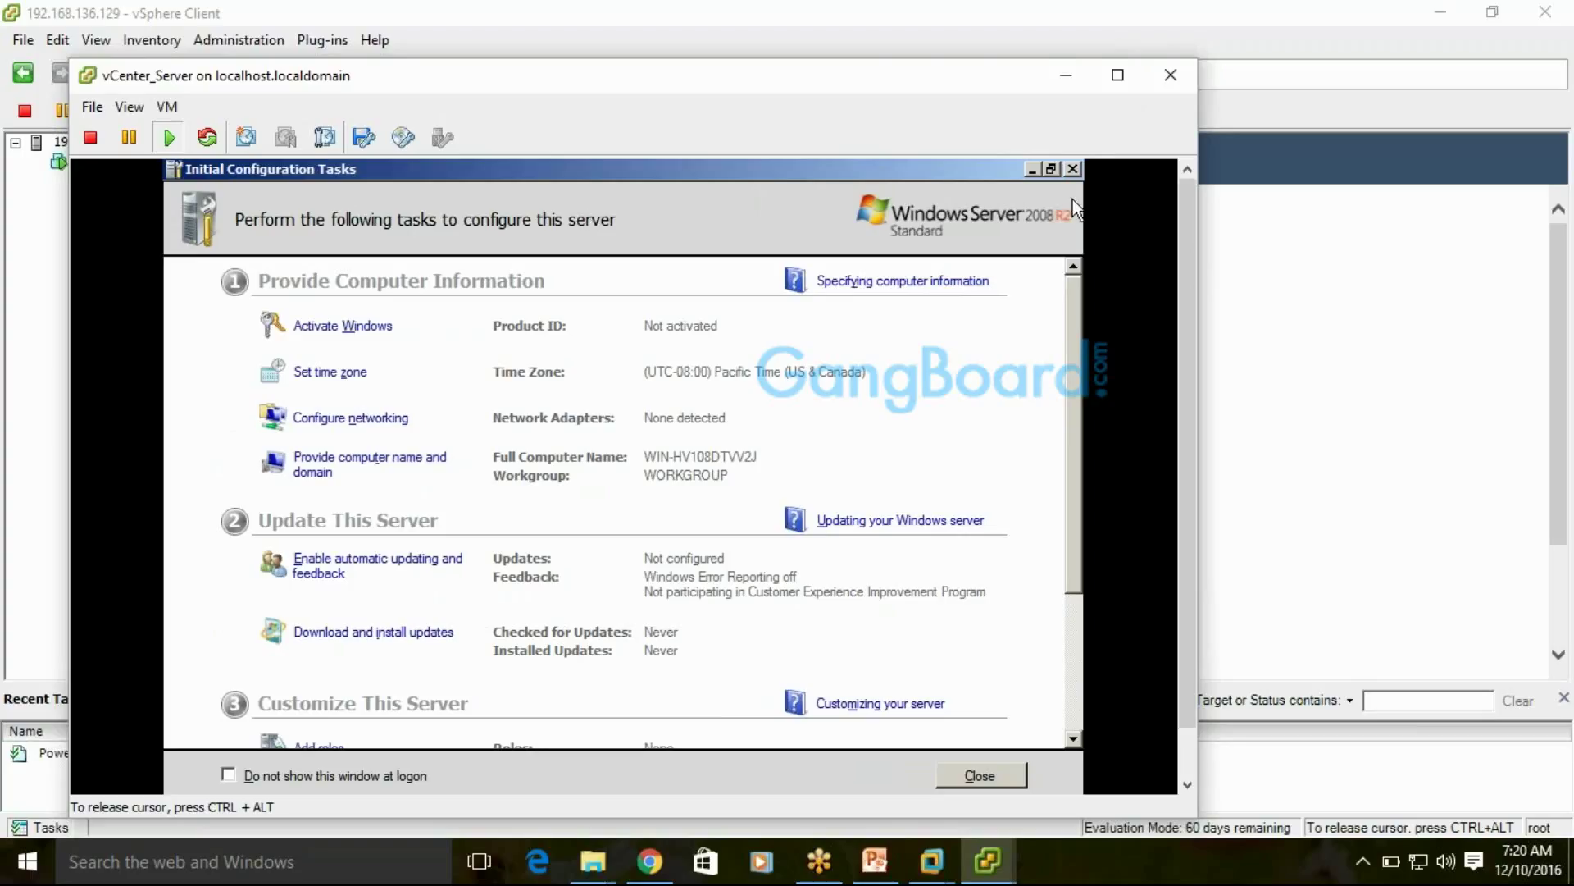
left_click(1070, 172)
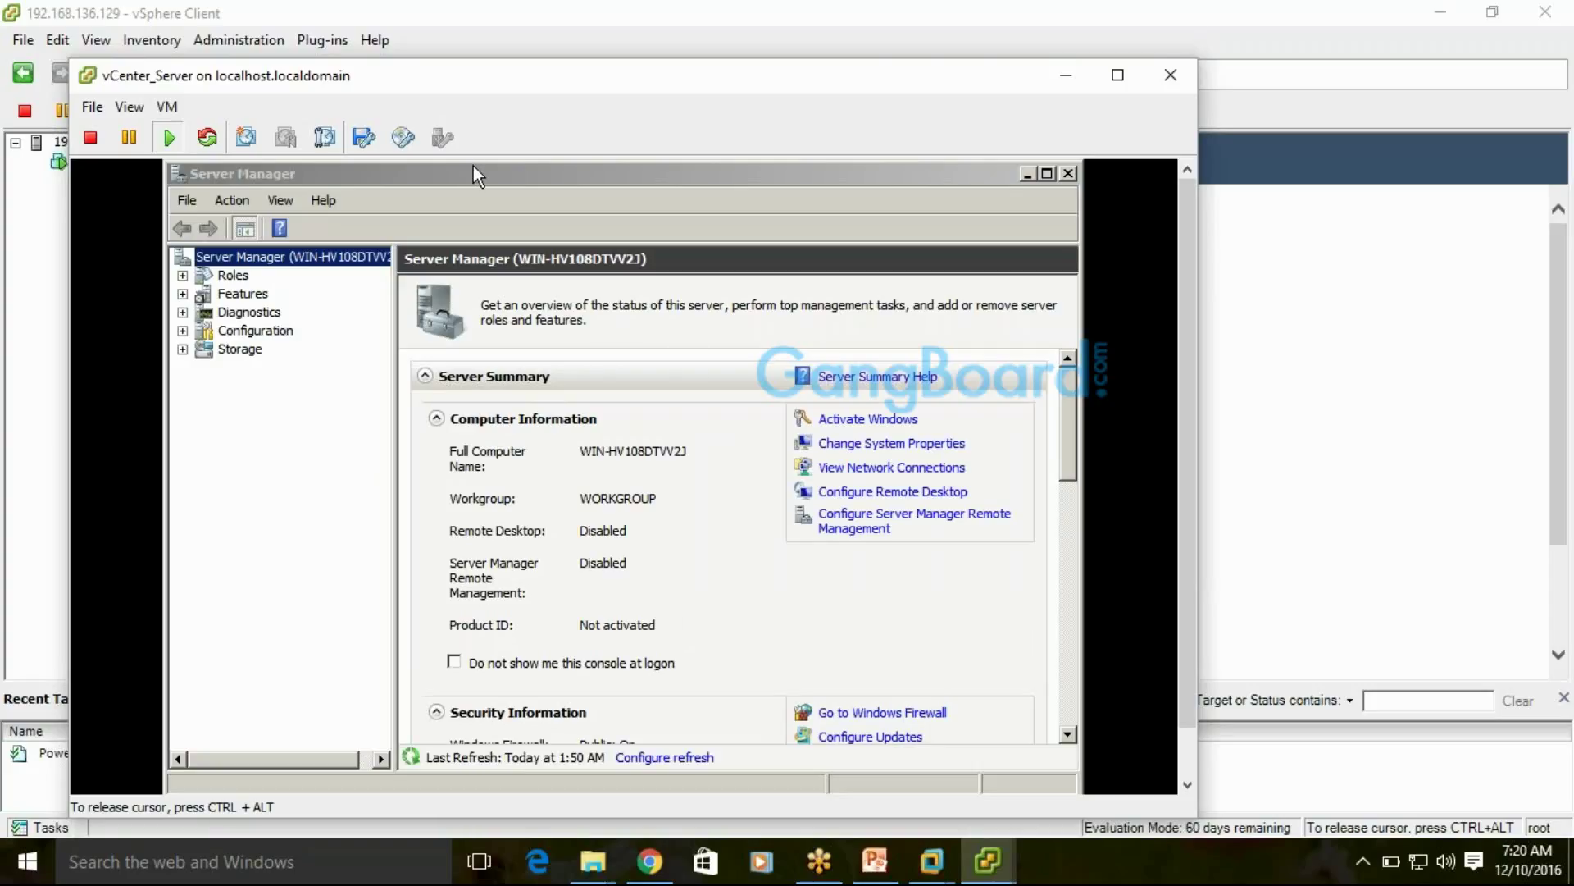
key("ctrl+alt")
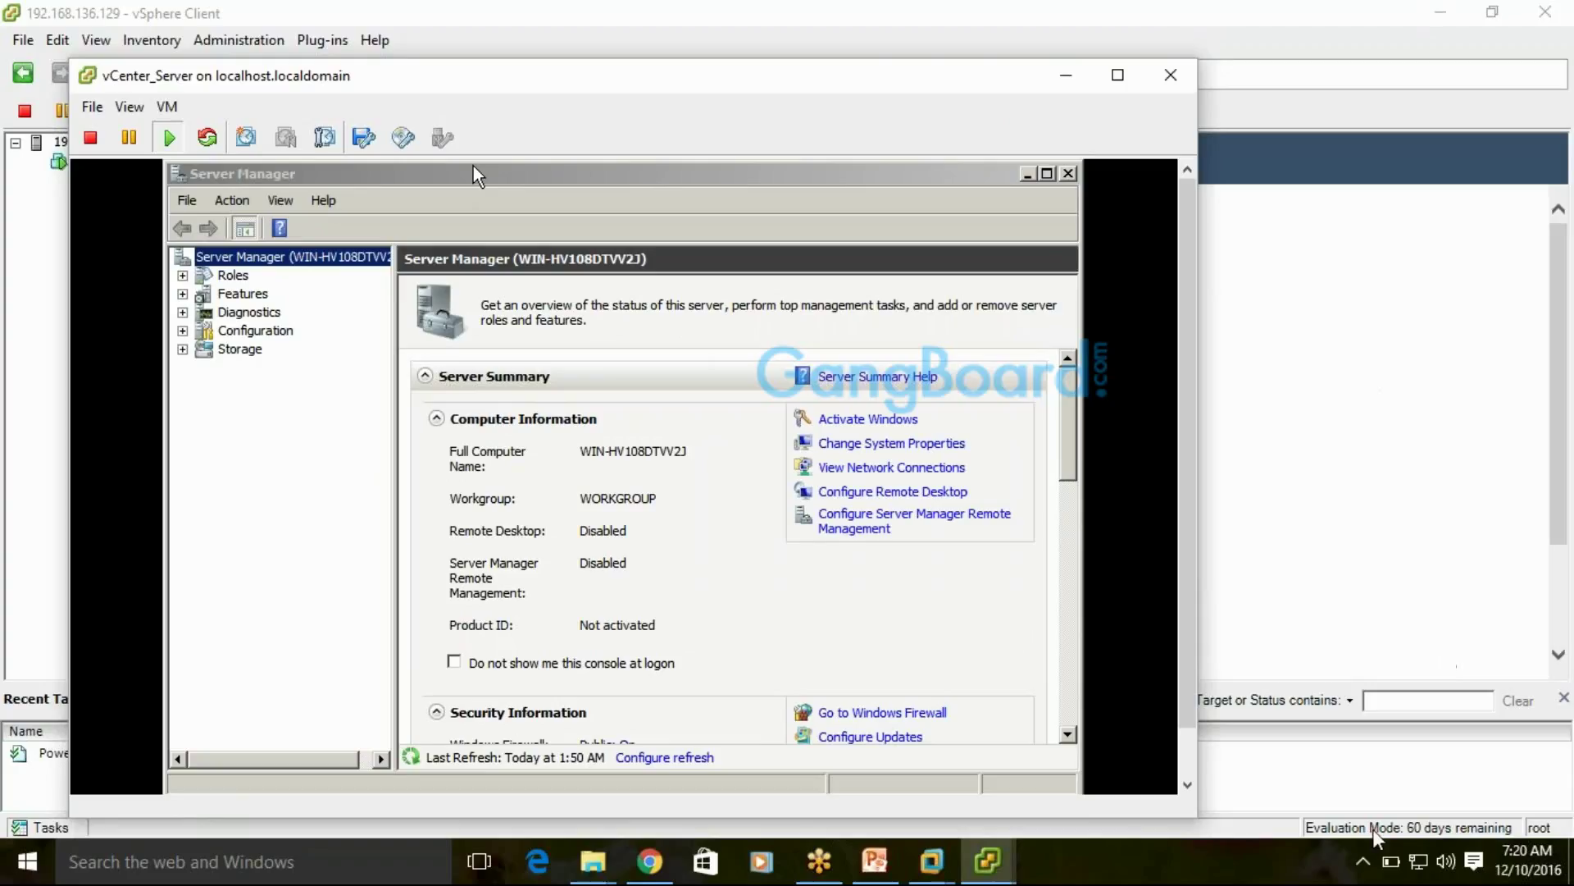
left_click(105, 871)
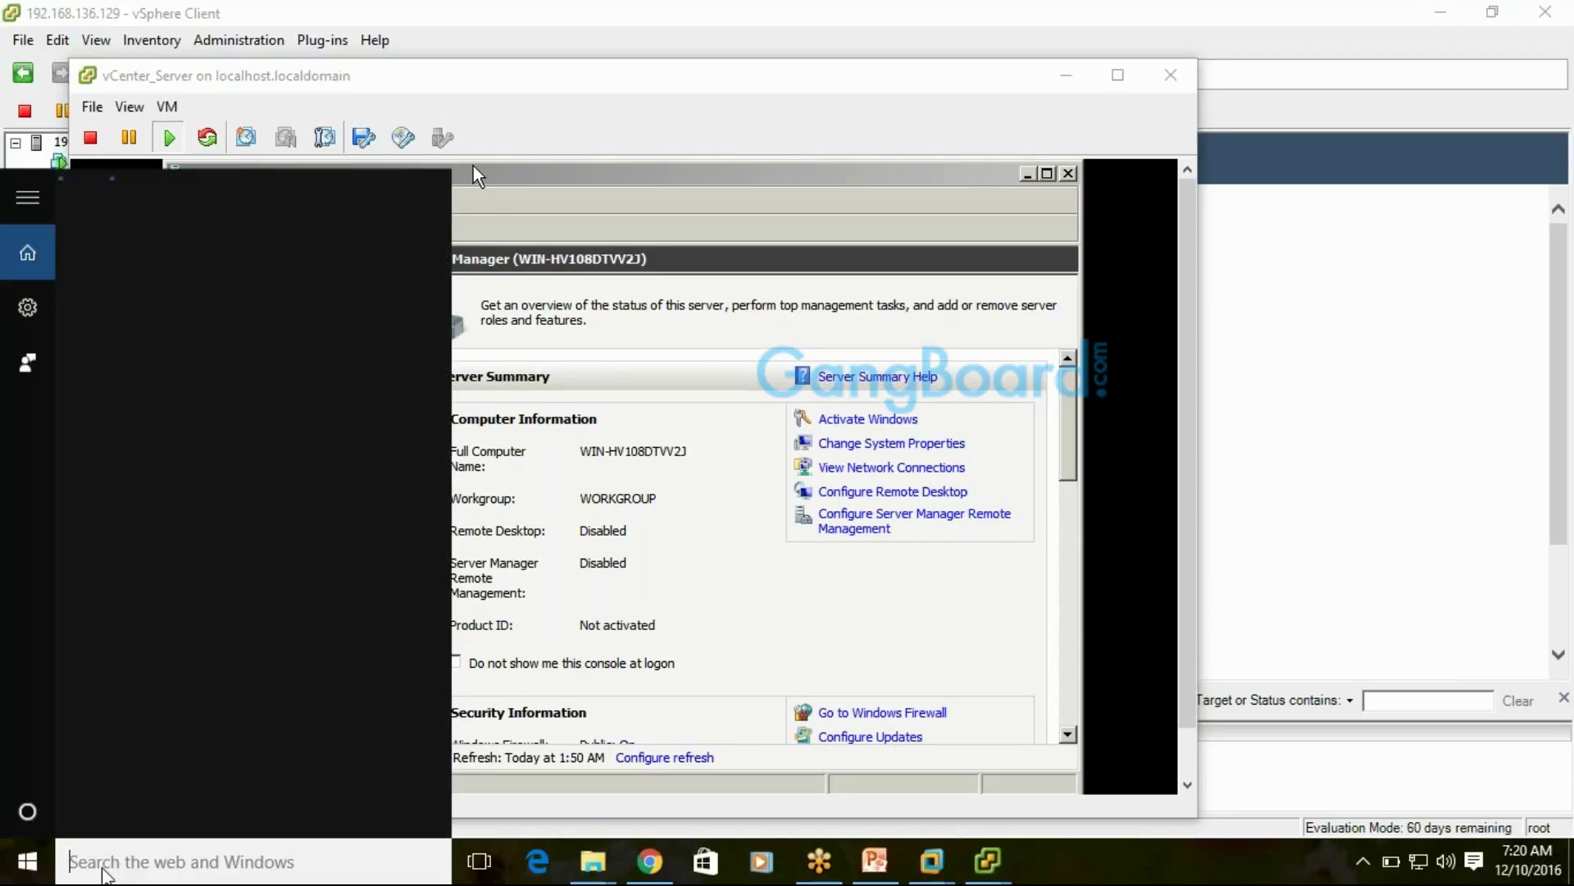
type("m")
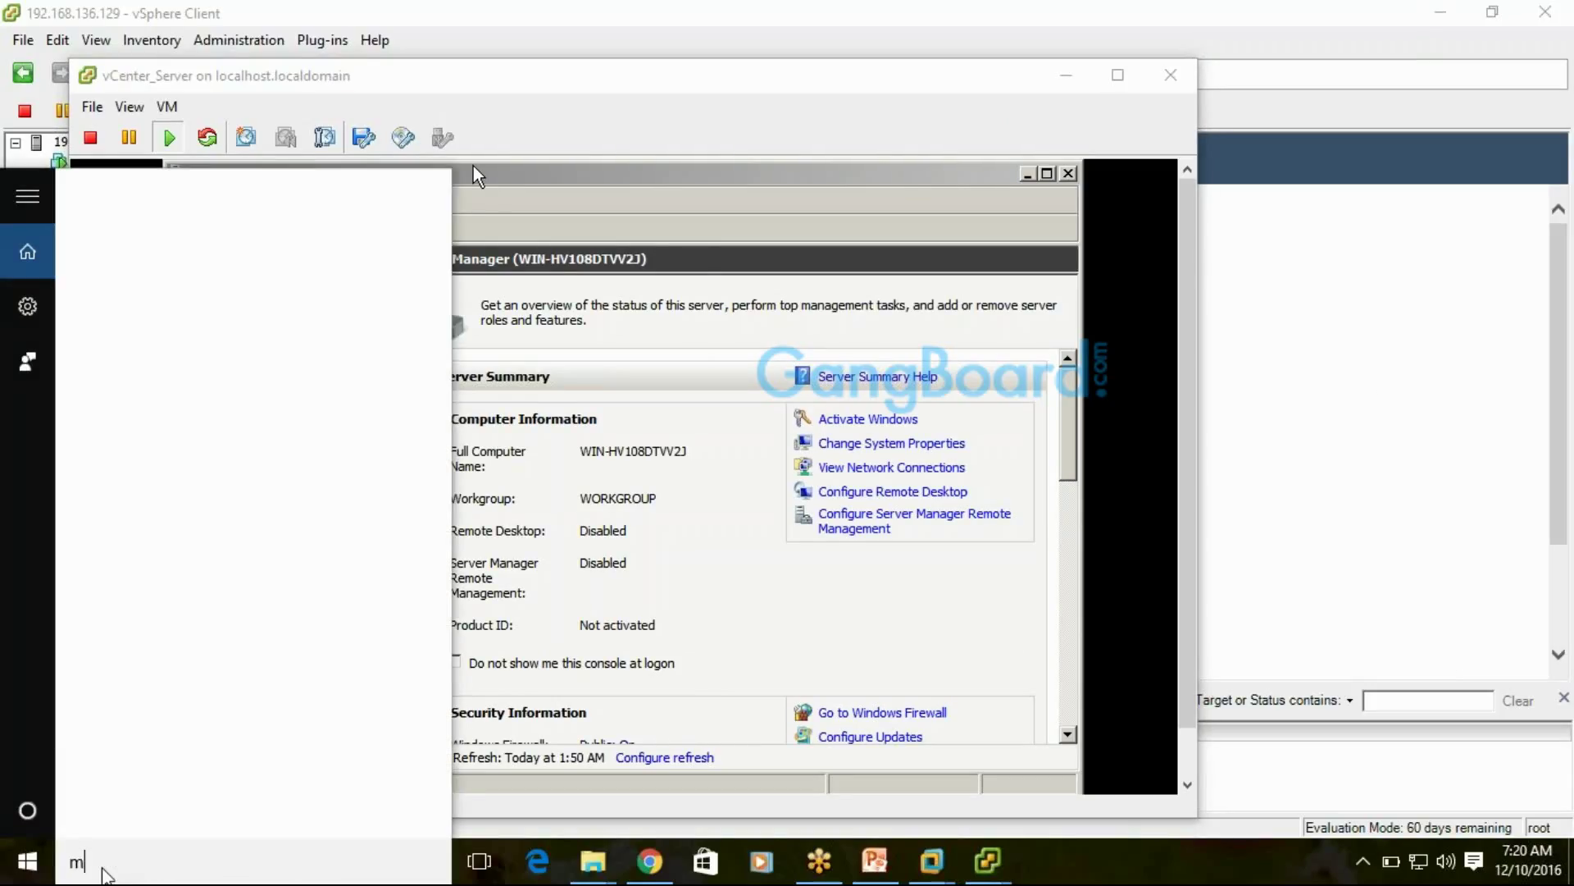
type("stsc")
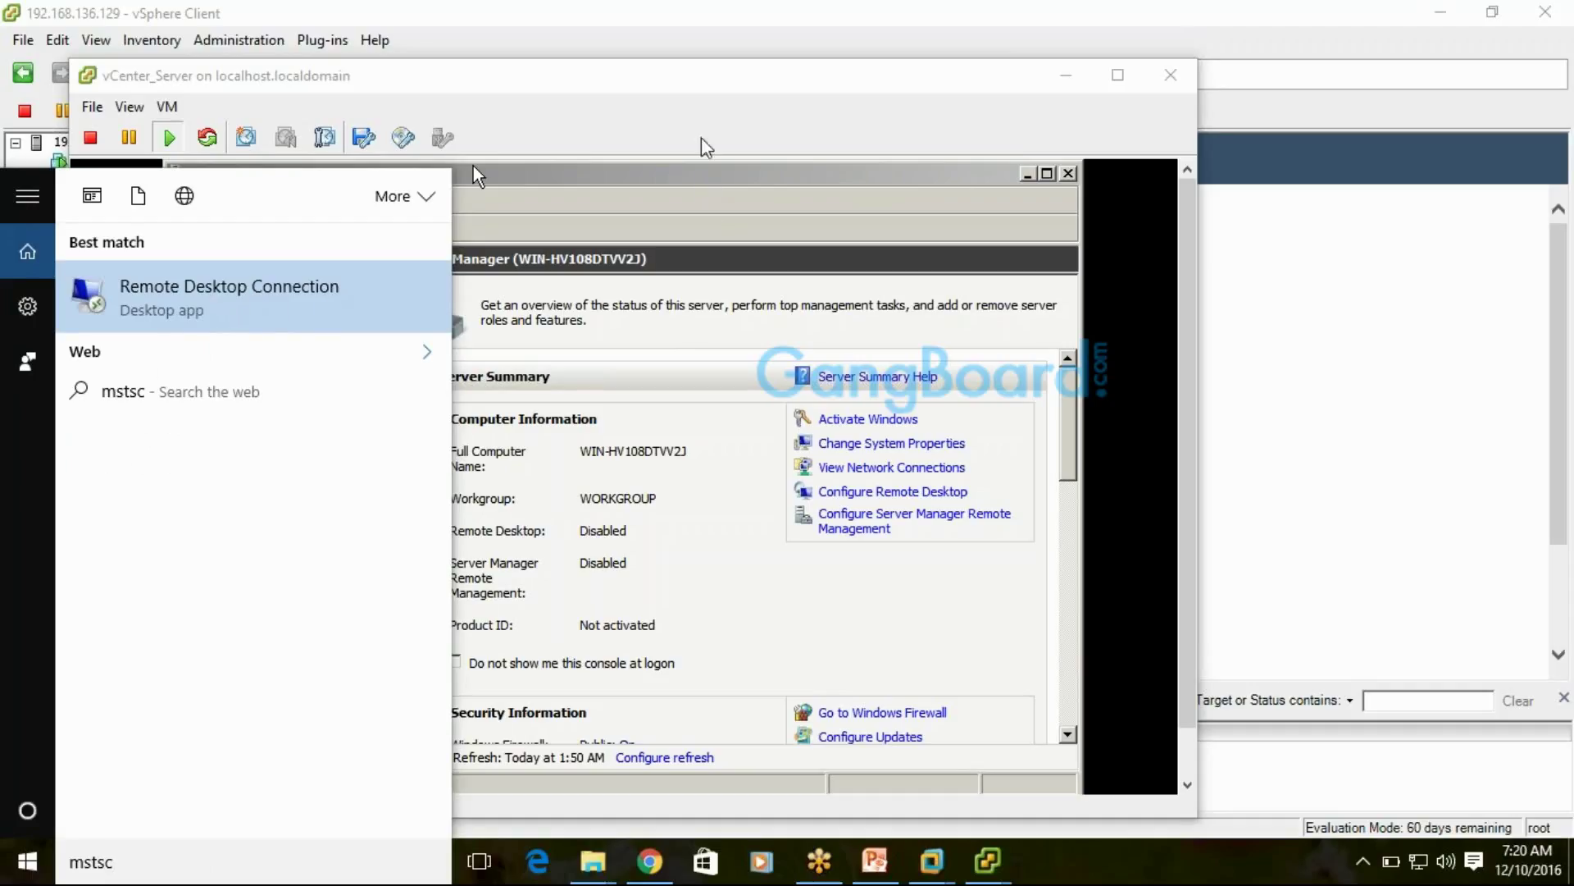
Return control to the guest console and close Server Manager
left_click(648, 87)
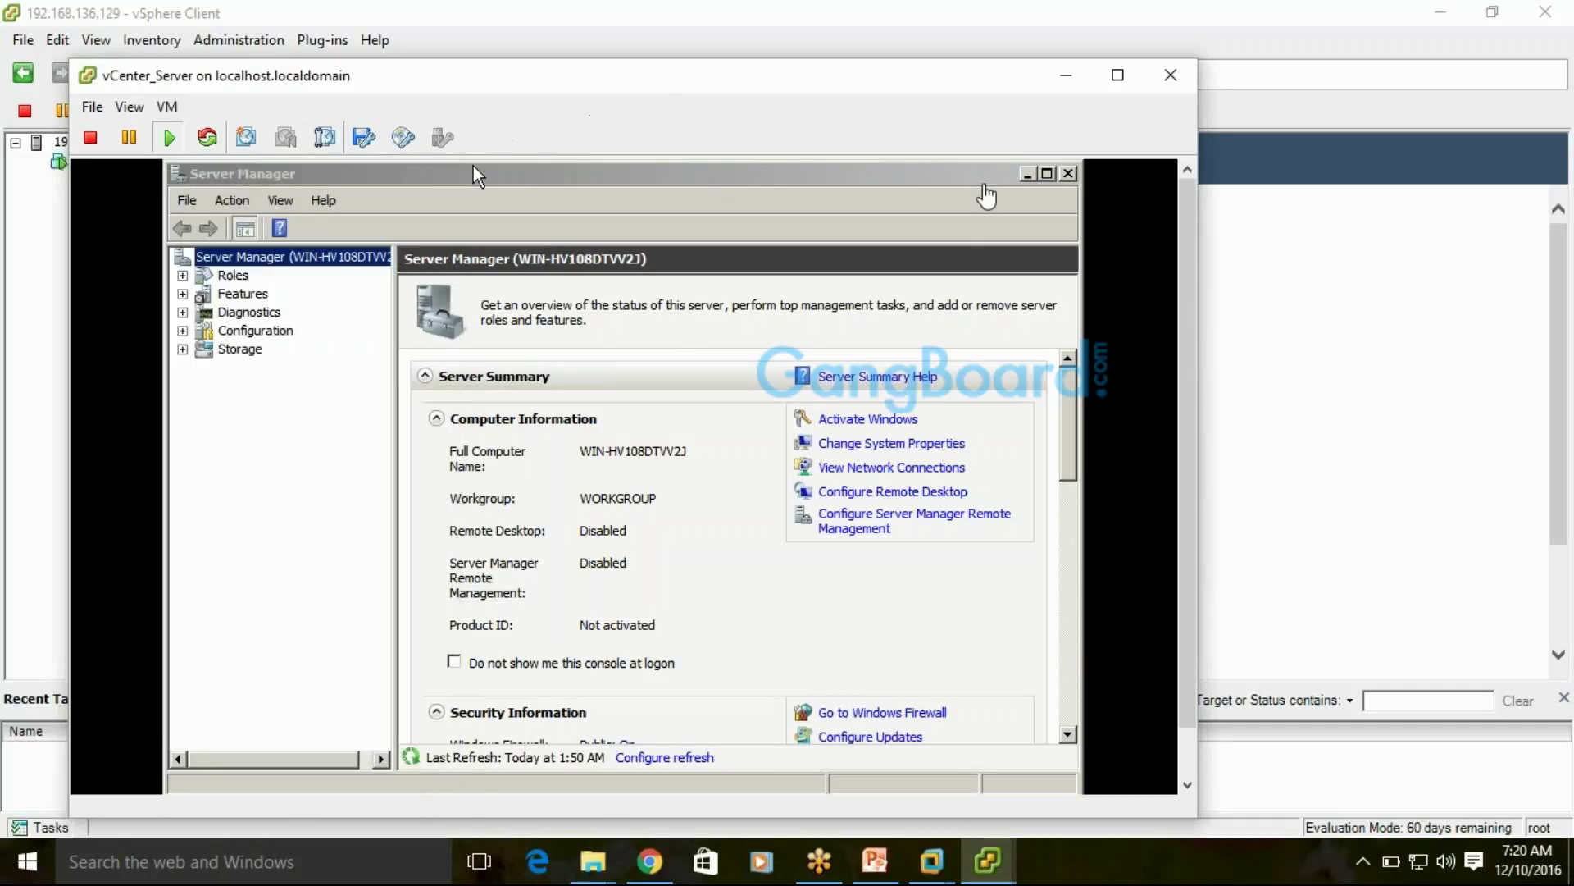
left_click(474, 205)
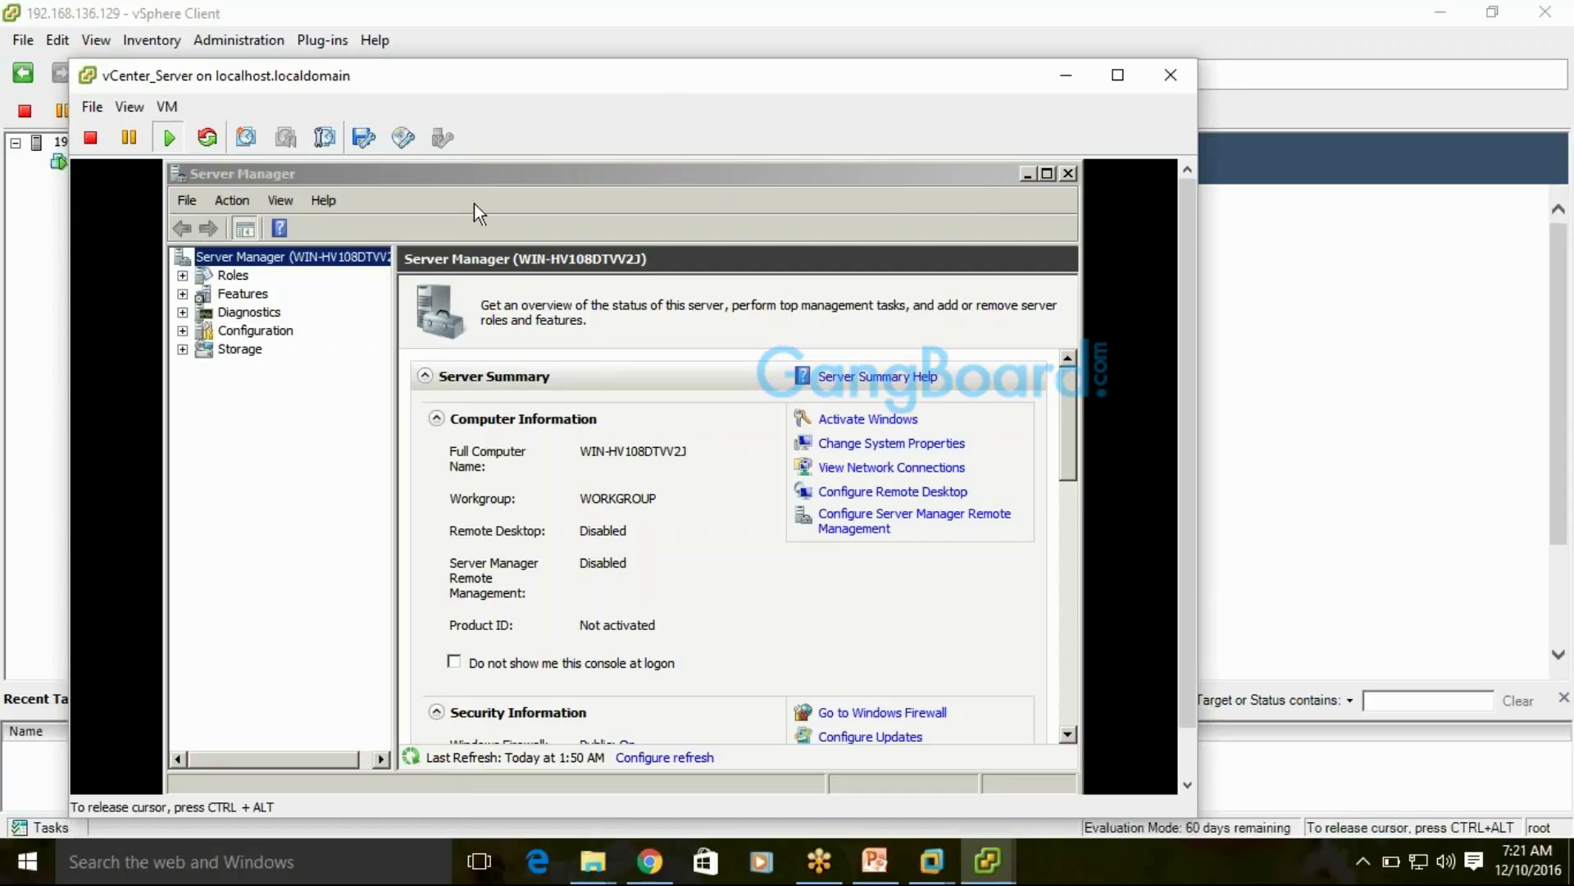
left_click(1071, 175)
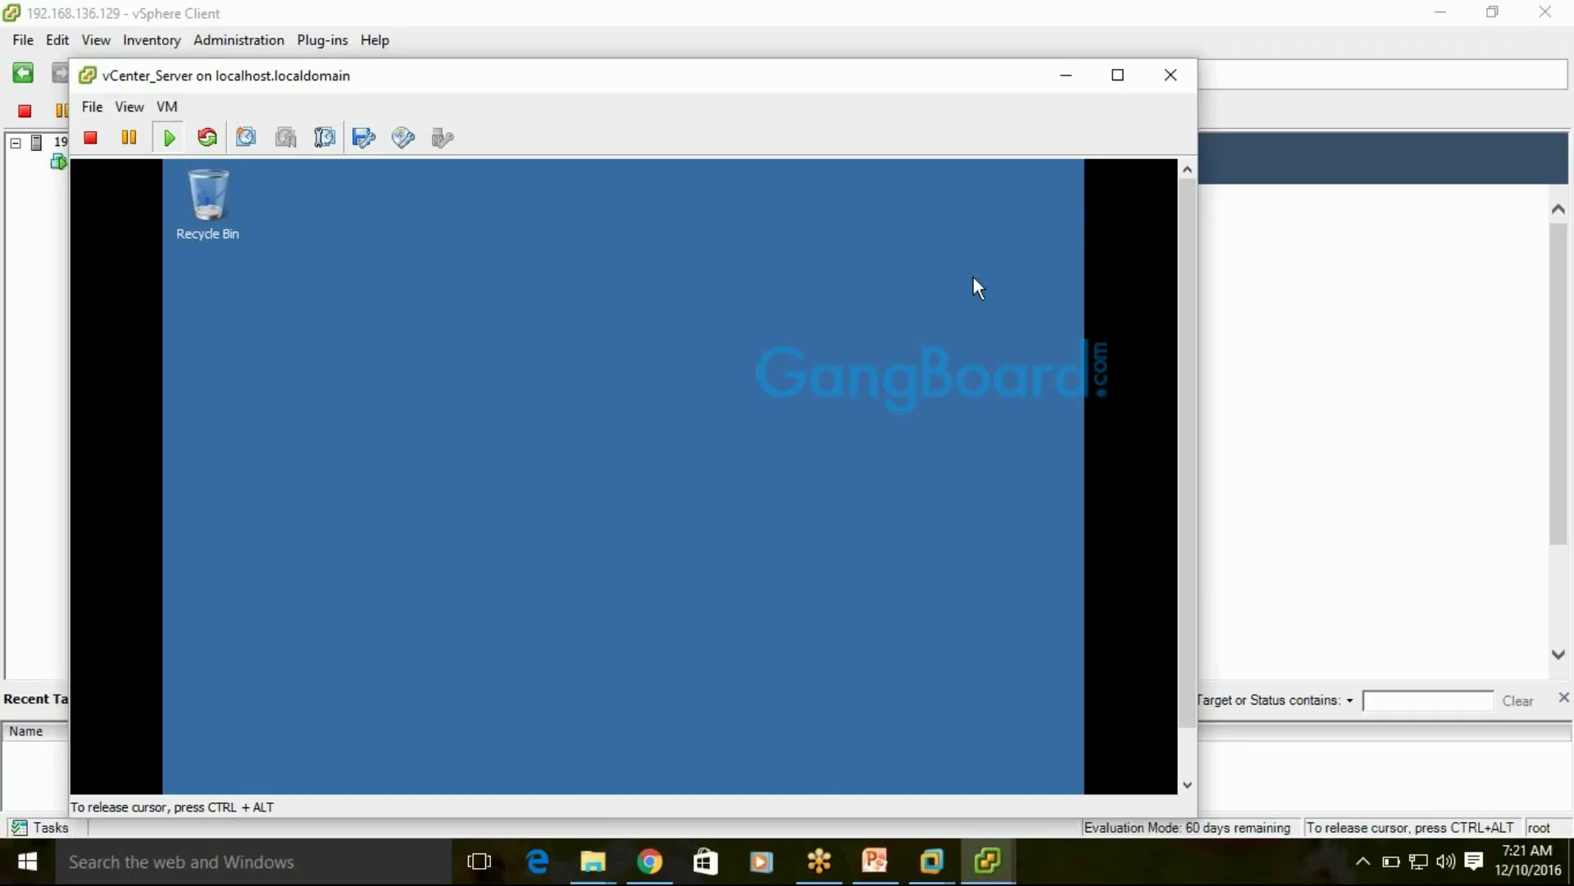
Open the guest's Computer window with Win+E to view Local Disk (C:) and the GRMSXEVAL_EN_DVD drive
key("super+e")
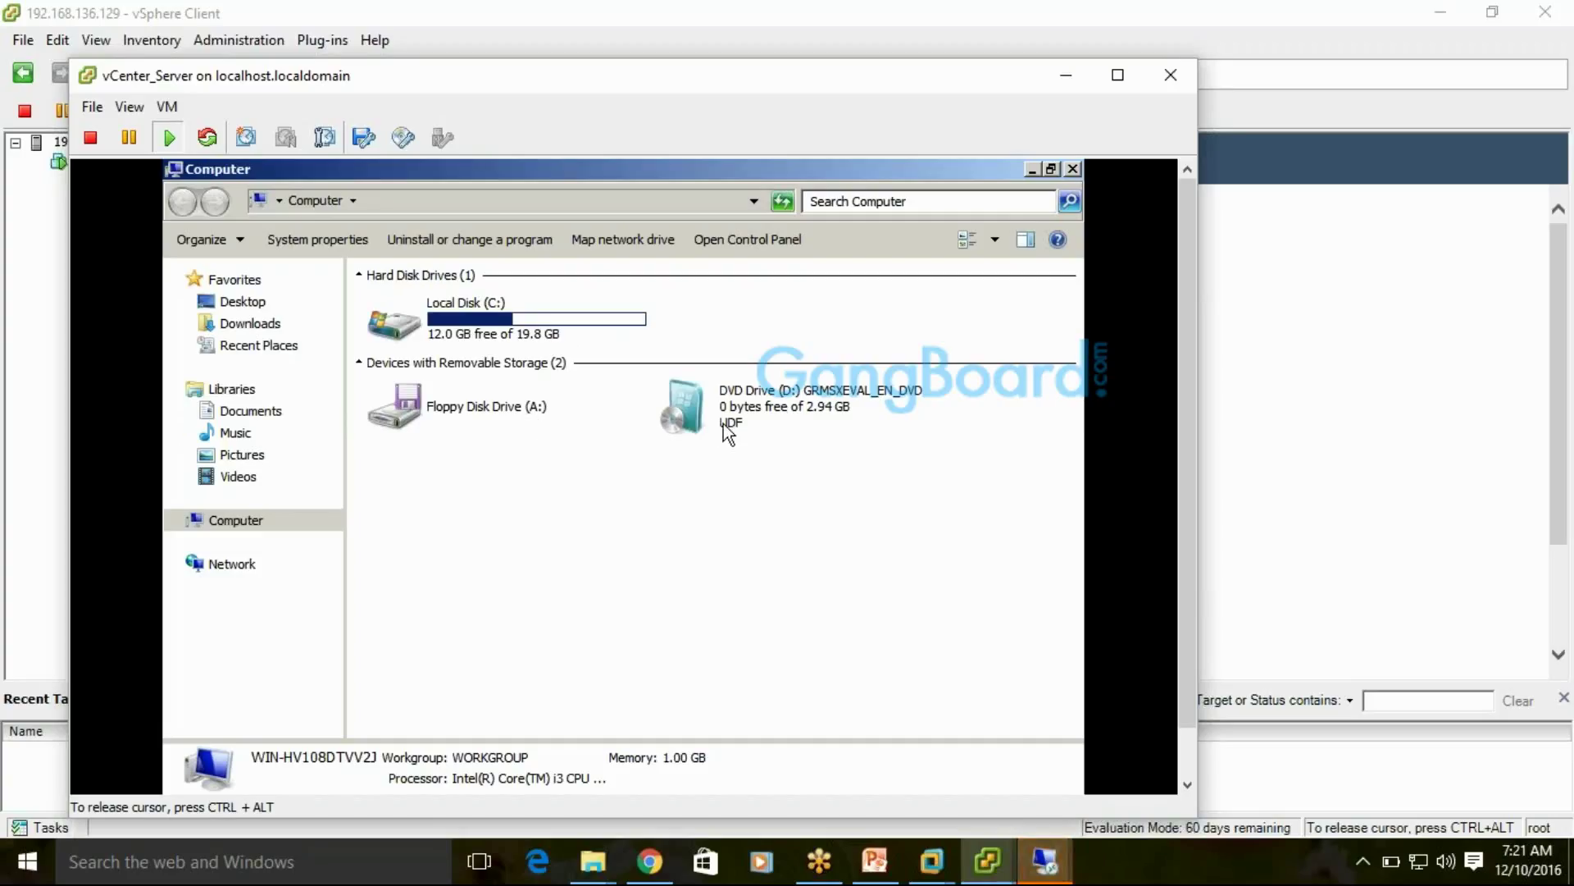
mouse_move(826, 411)
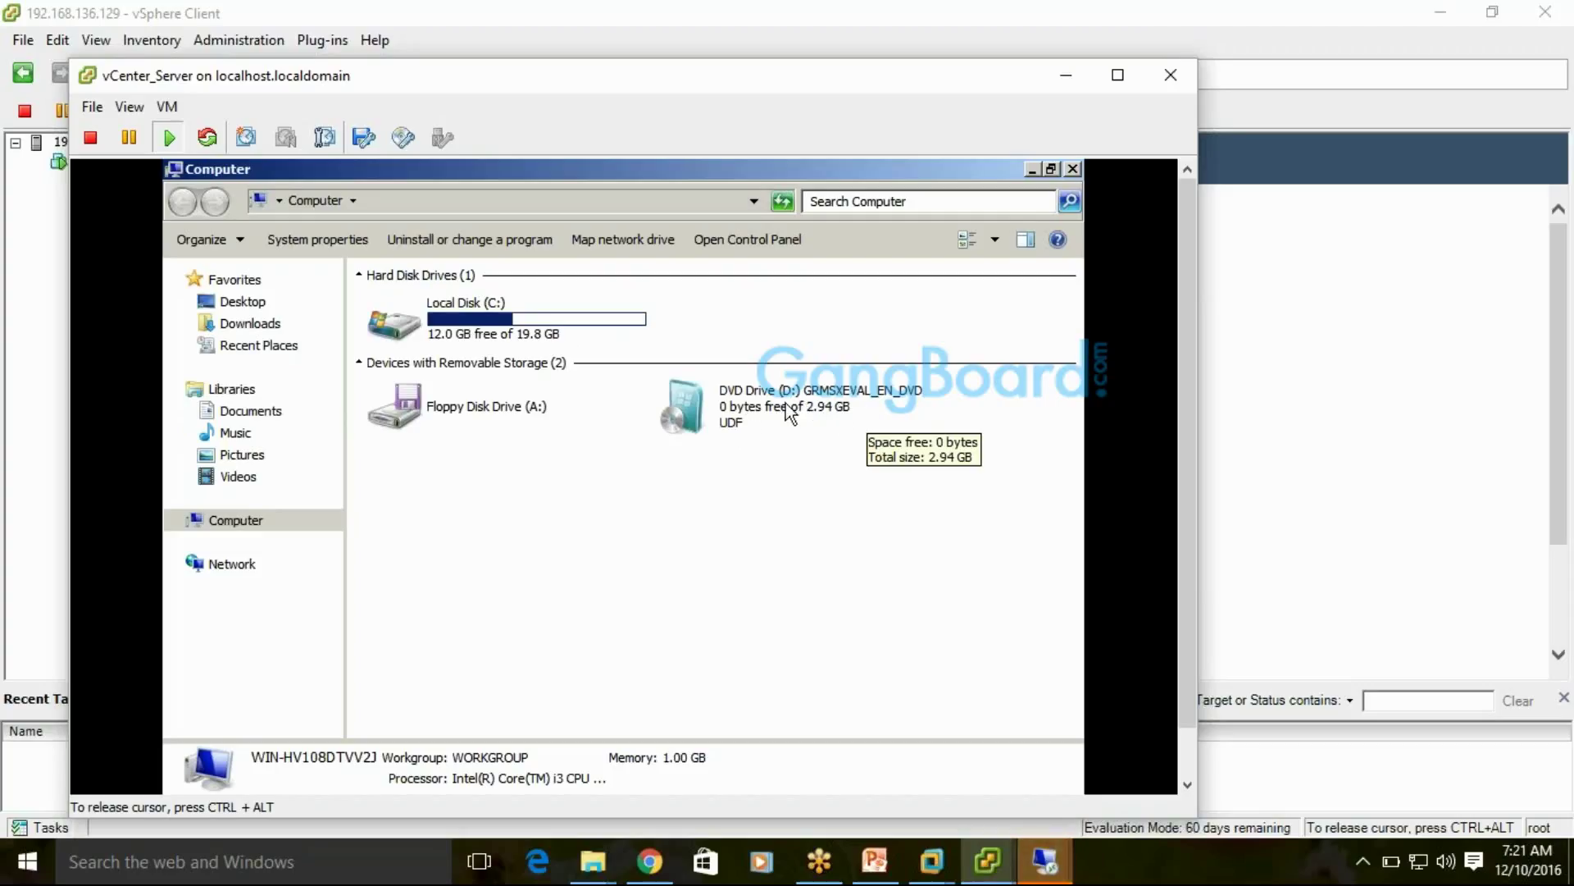
key("ctrl+alt")
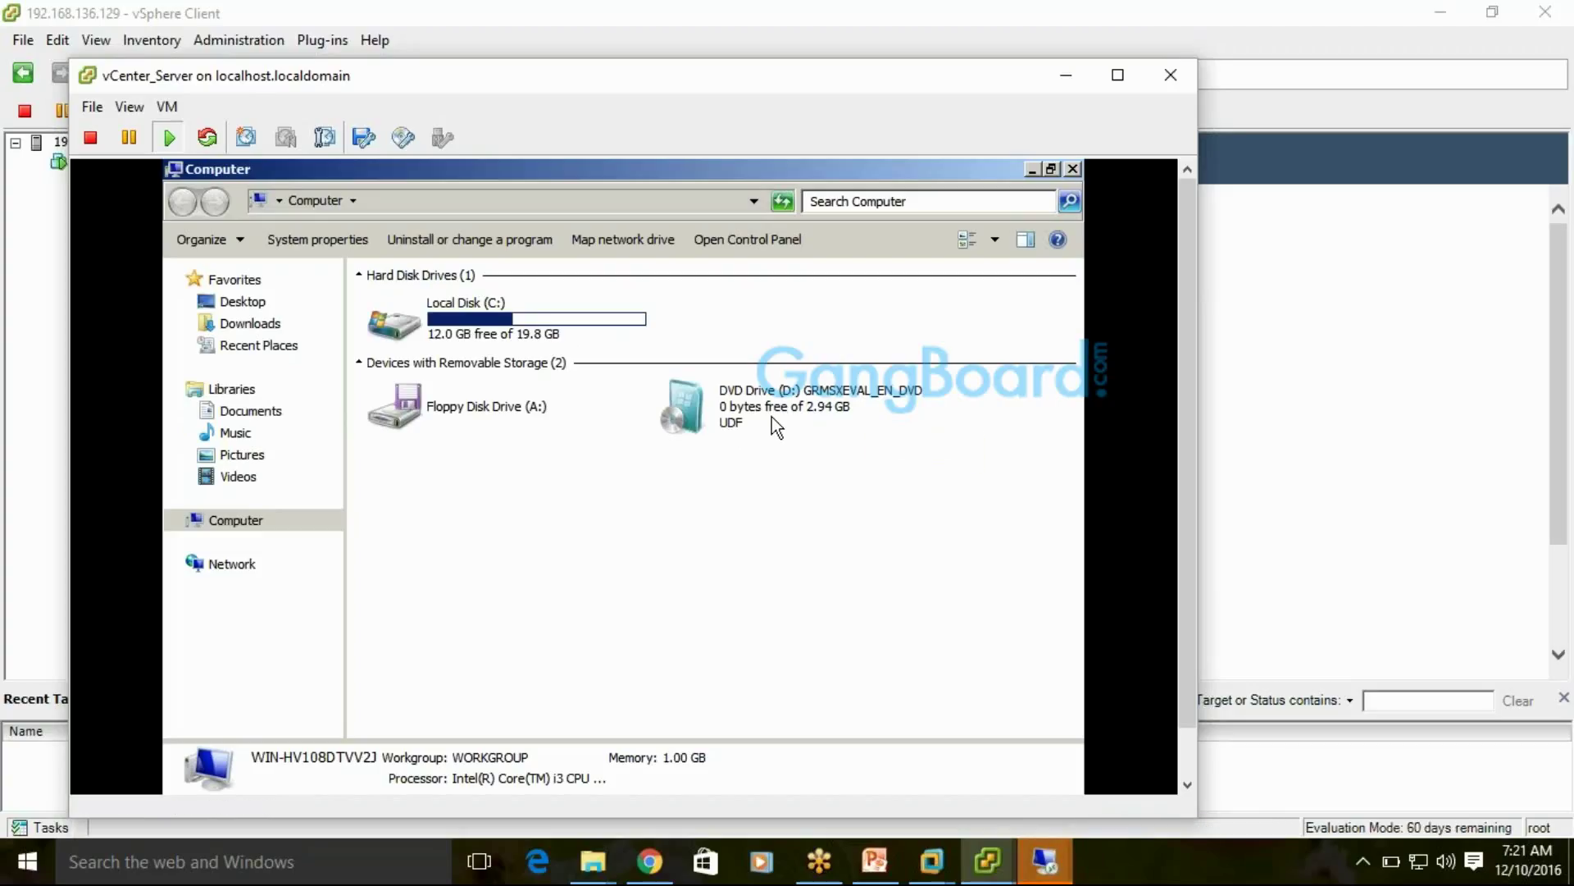
left_click(167, 107)
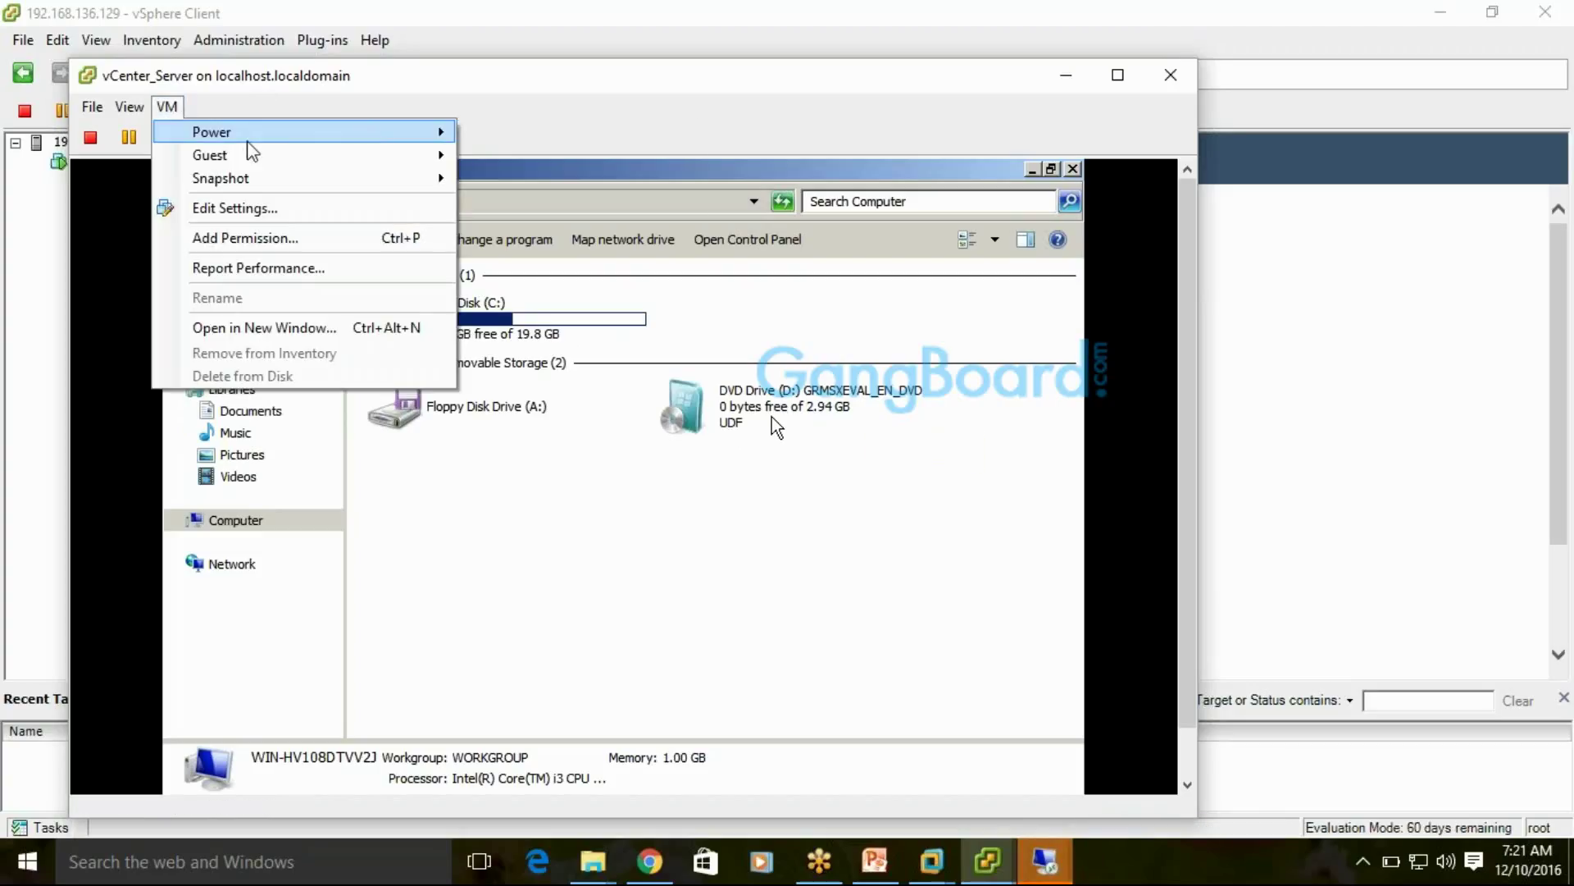
mouse_move(328, 133)
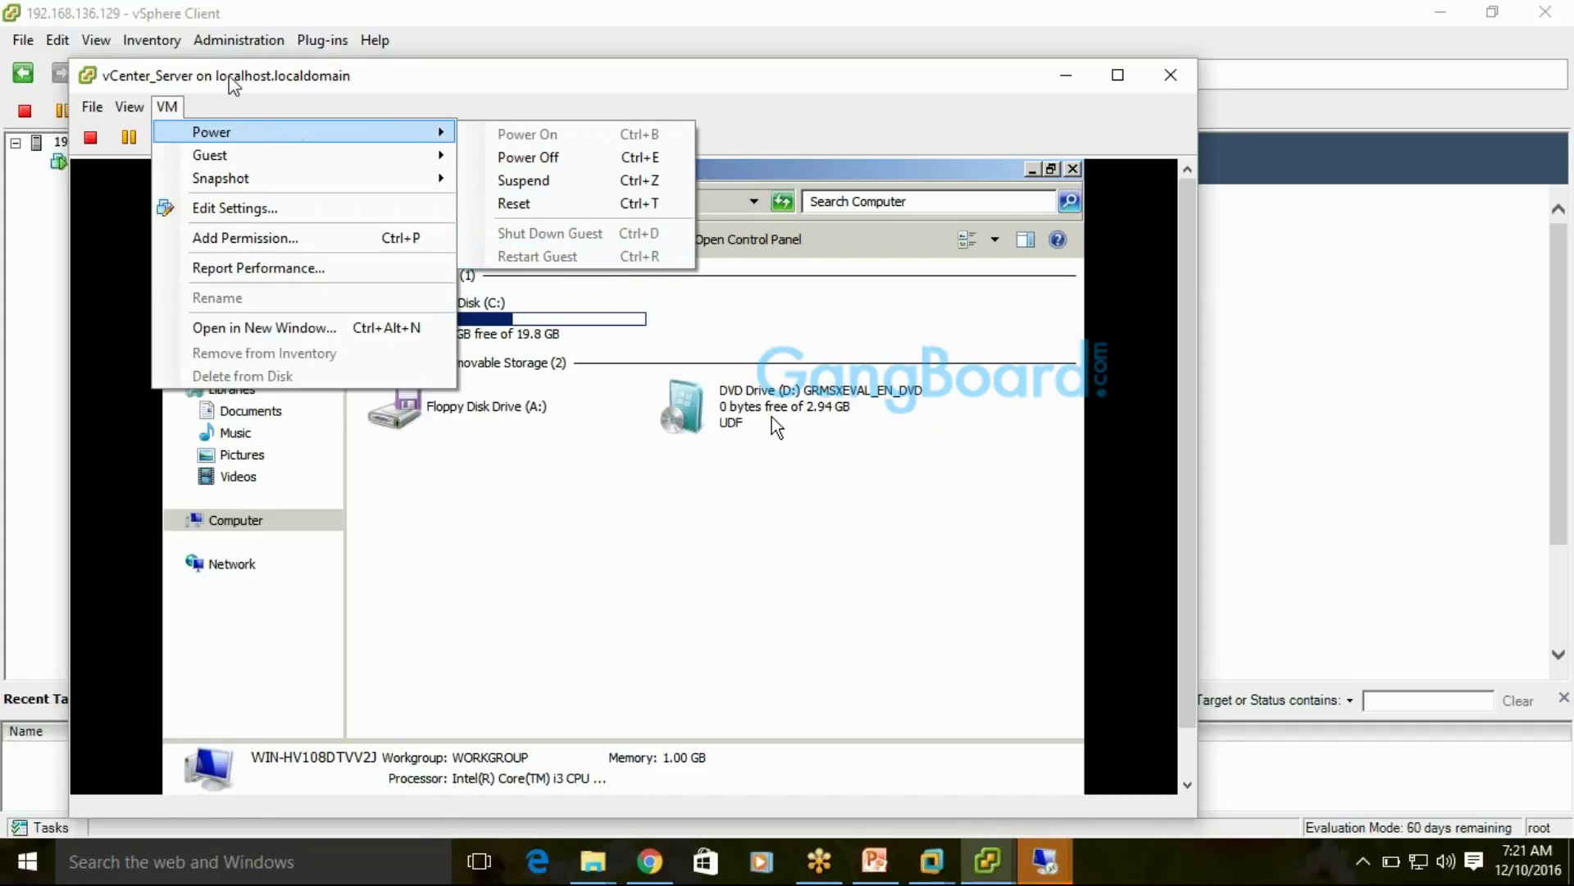
left_click(179, 110)
left_click(178, 109)
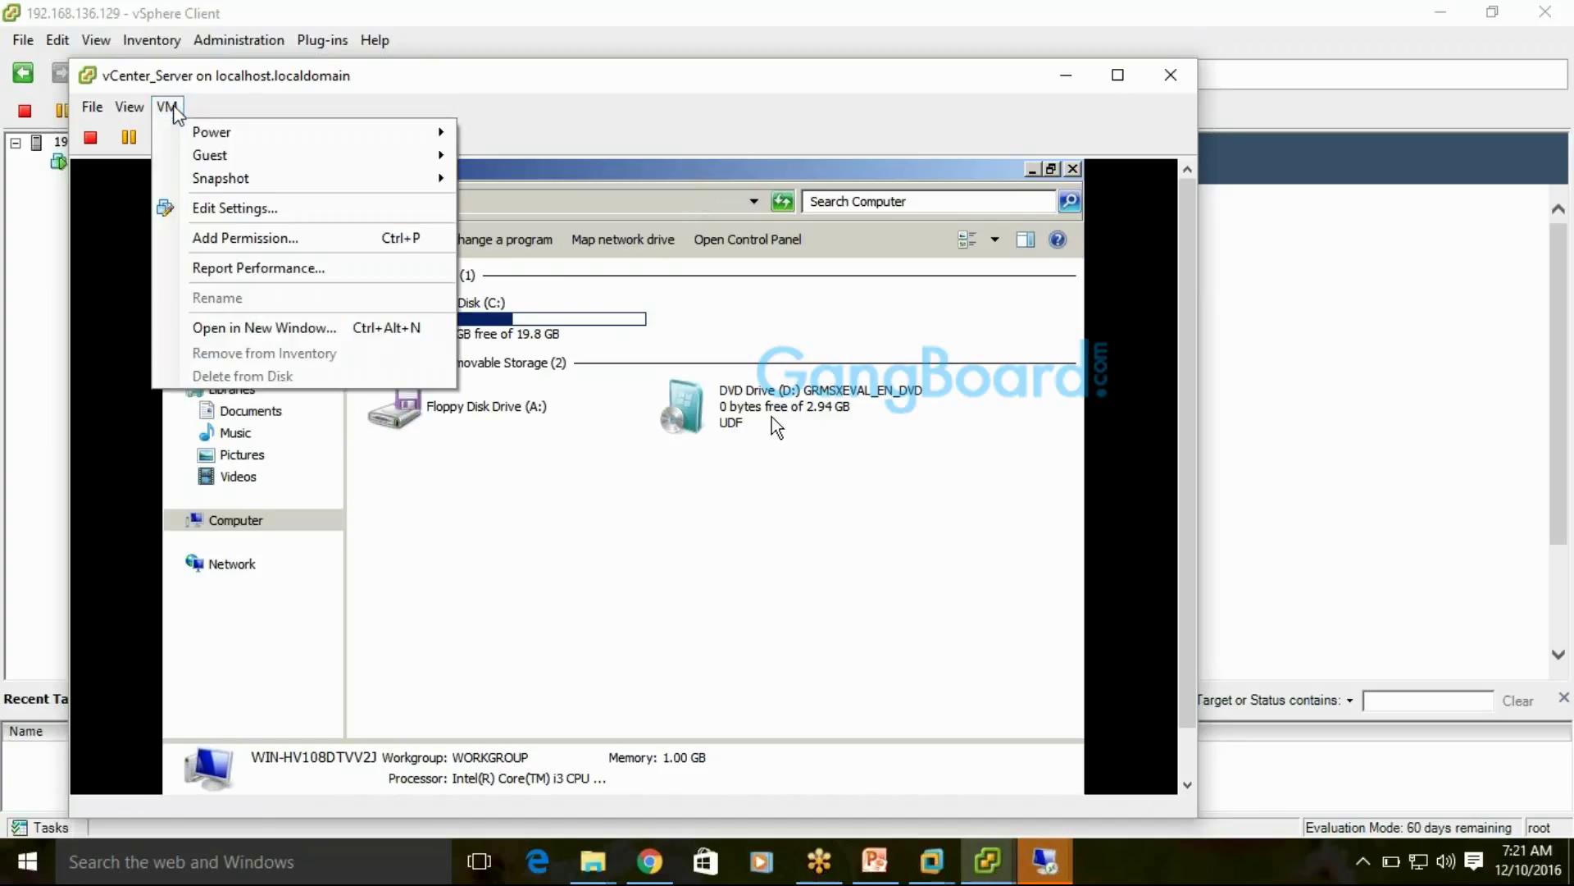
mouse_move(377, 141)
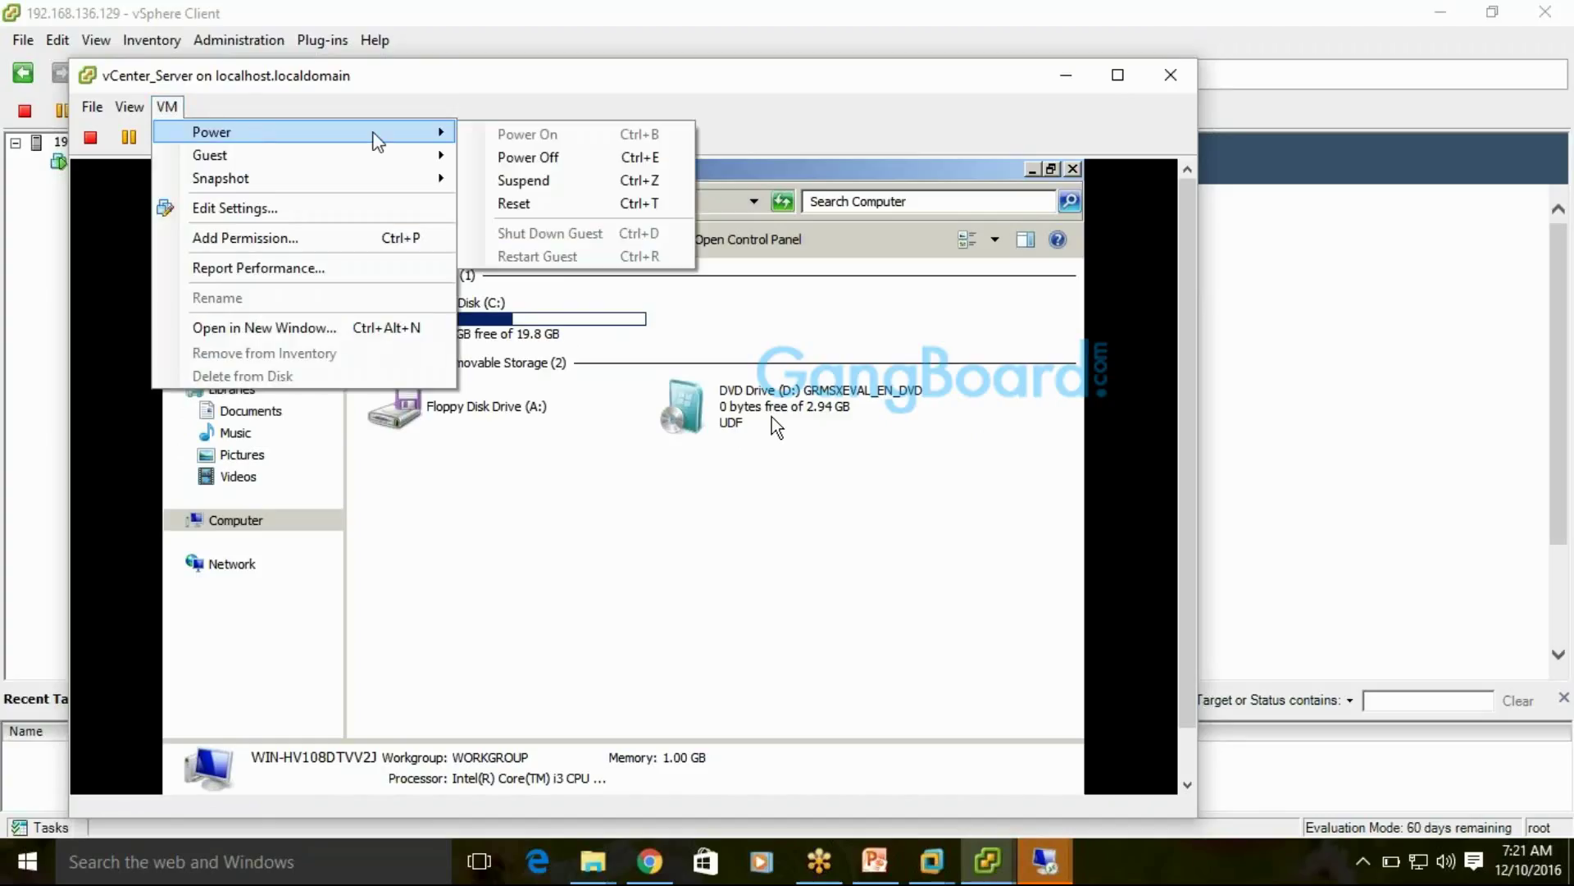
left_click(361, 81)
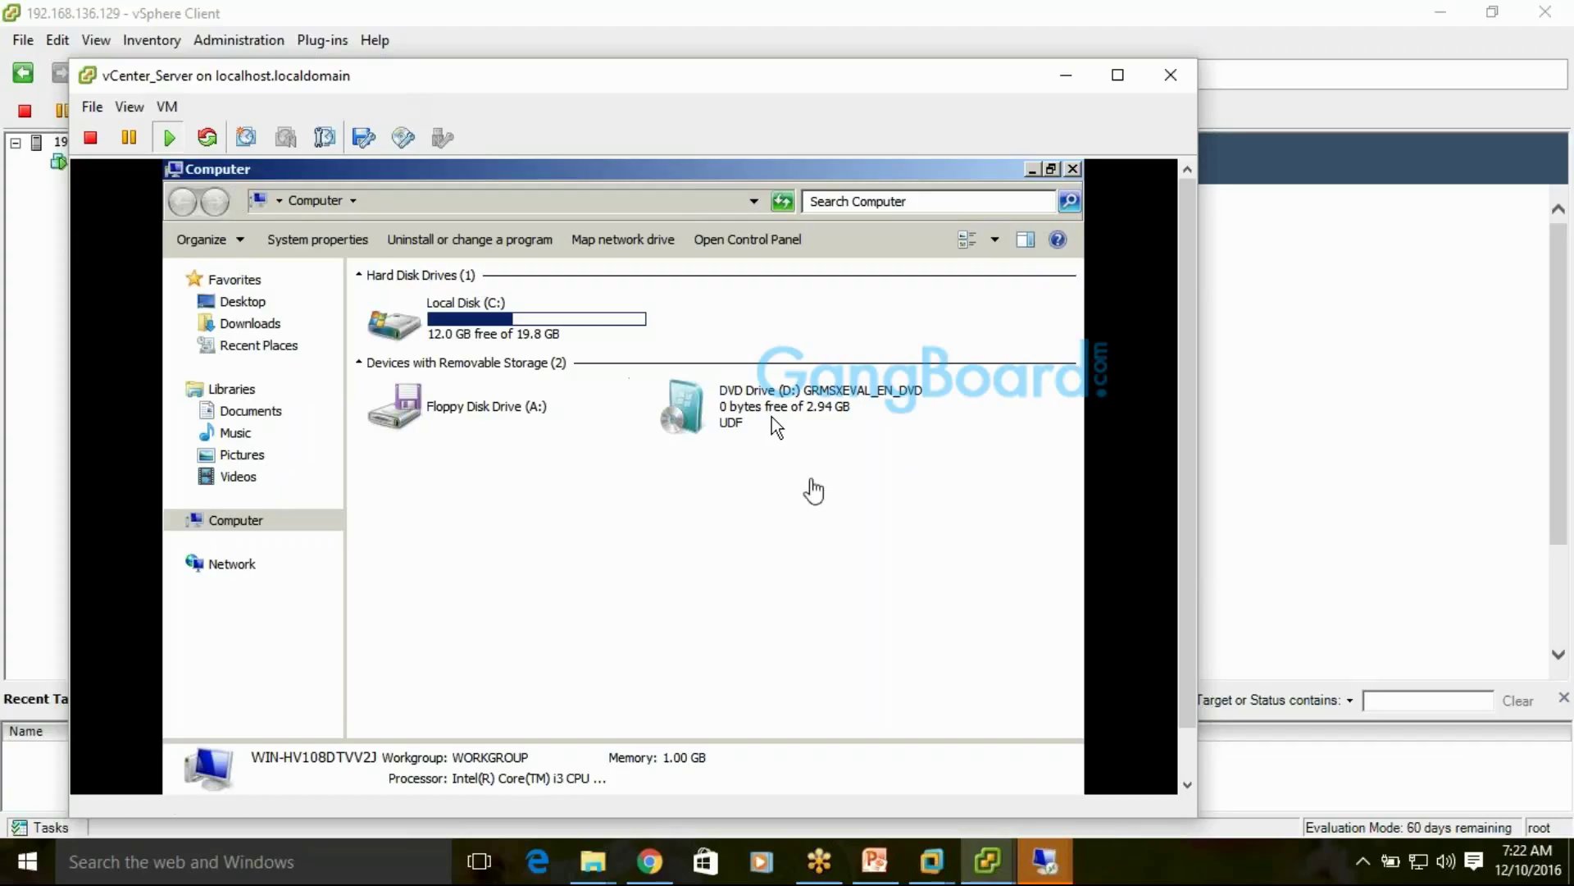
Release the console, drag it aside, and select host 192.168.136.129 in the inventory
left_click(814, 491)
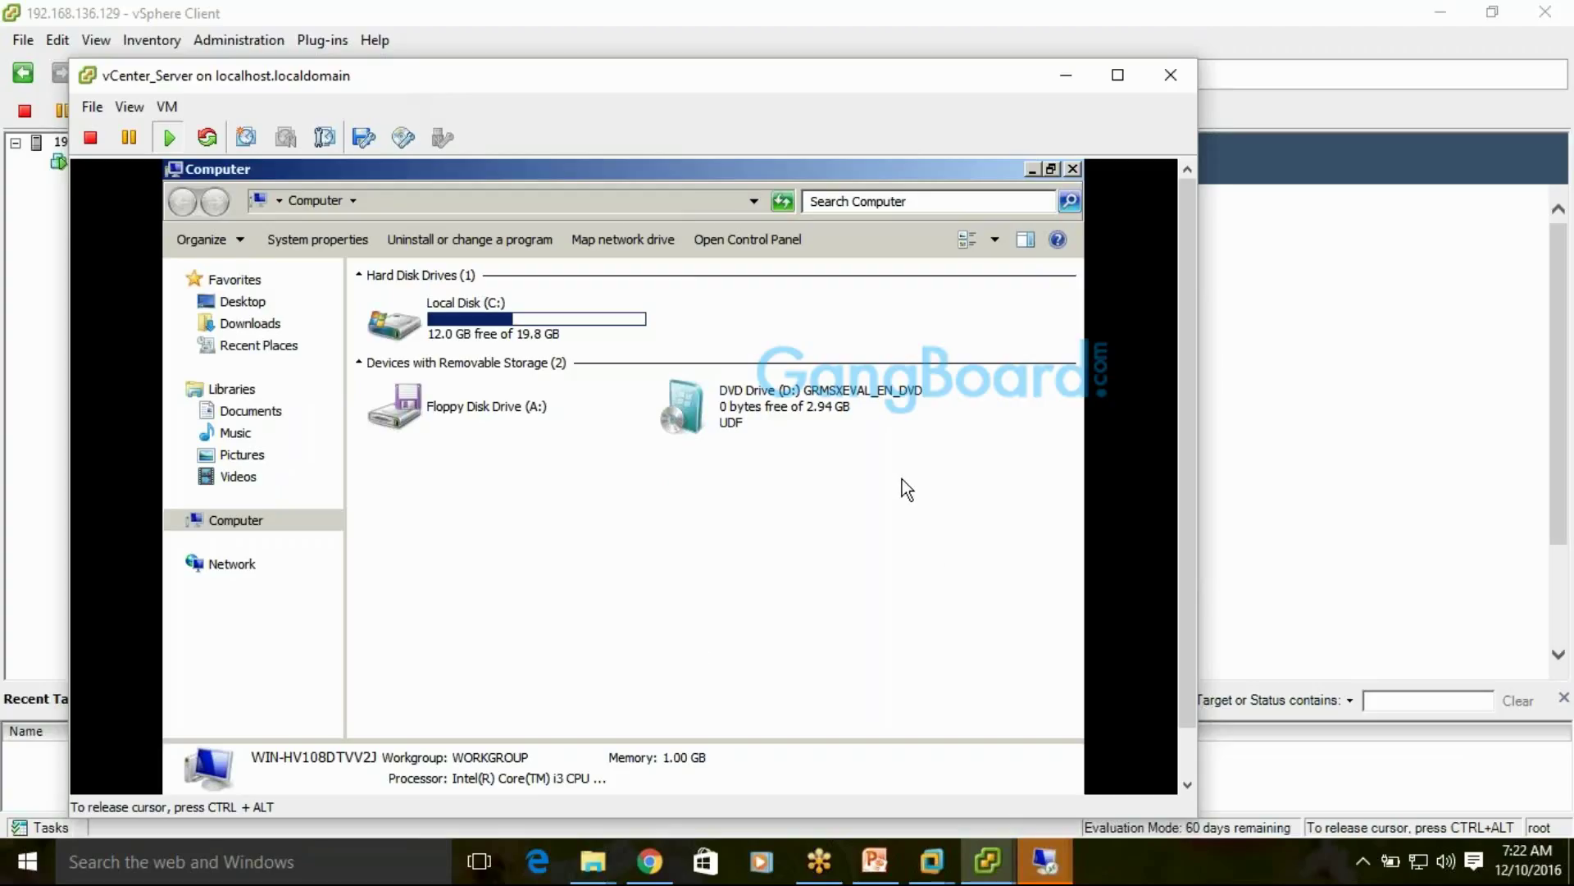
key("ctrl+alt")
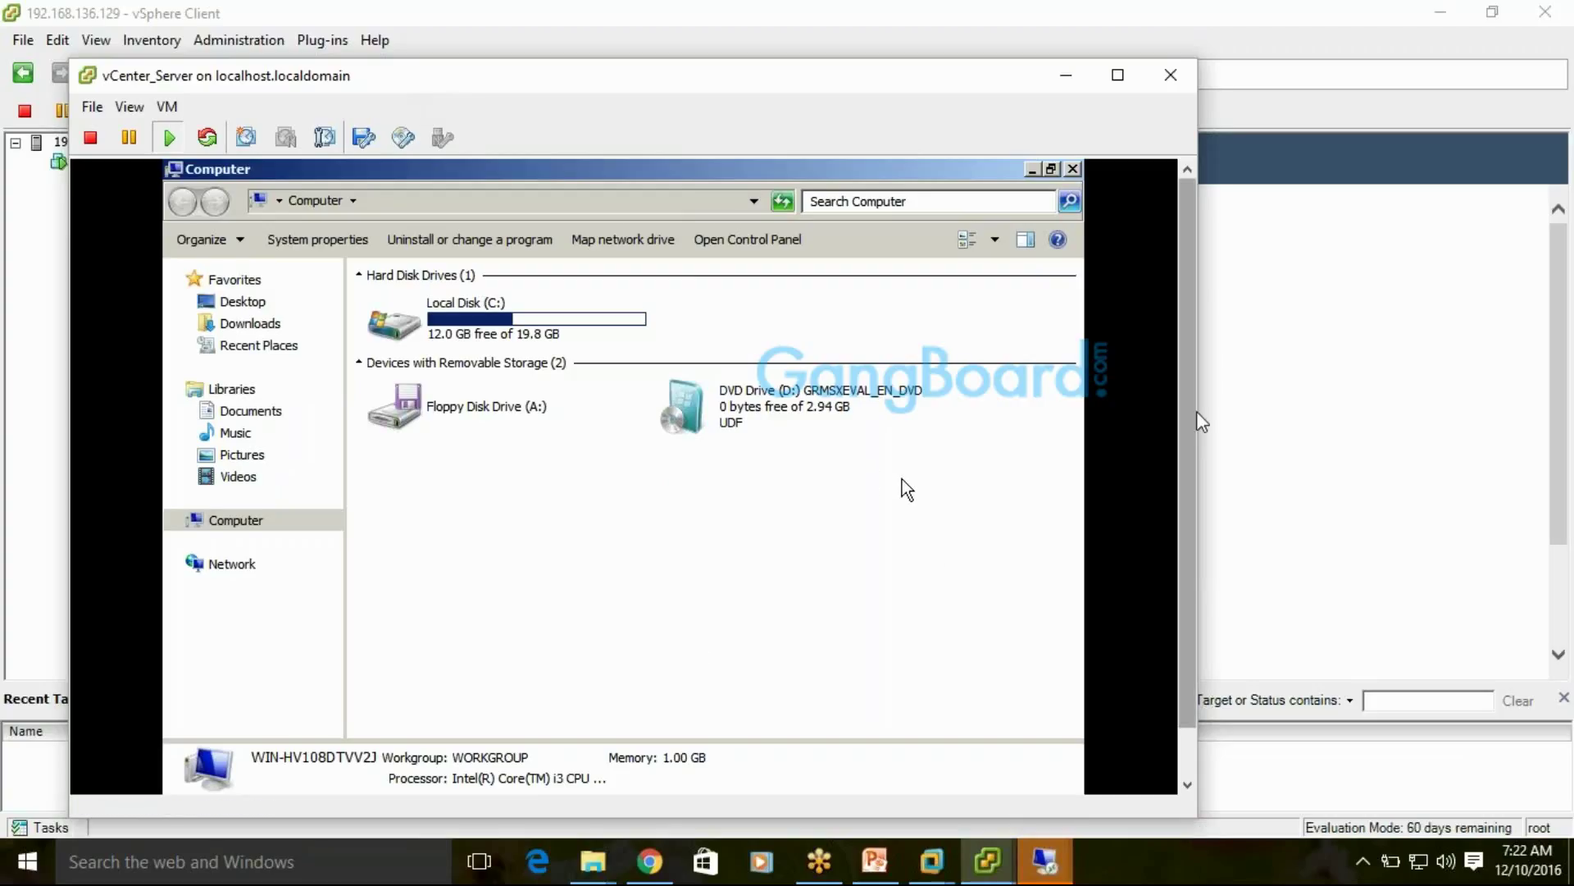
scroll(1202, 422, "down", 1)
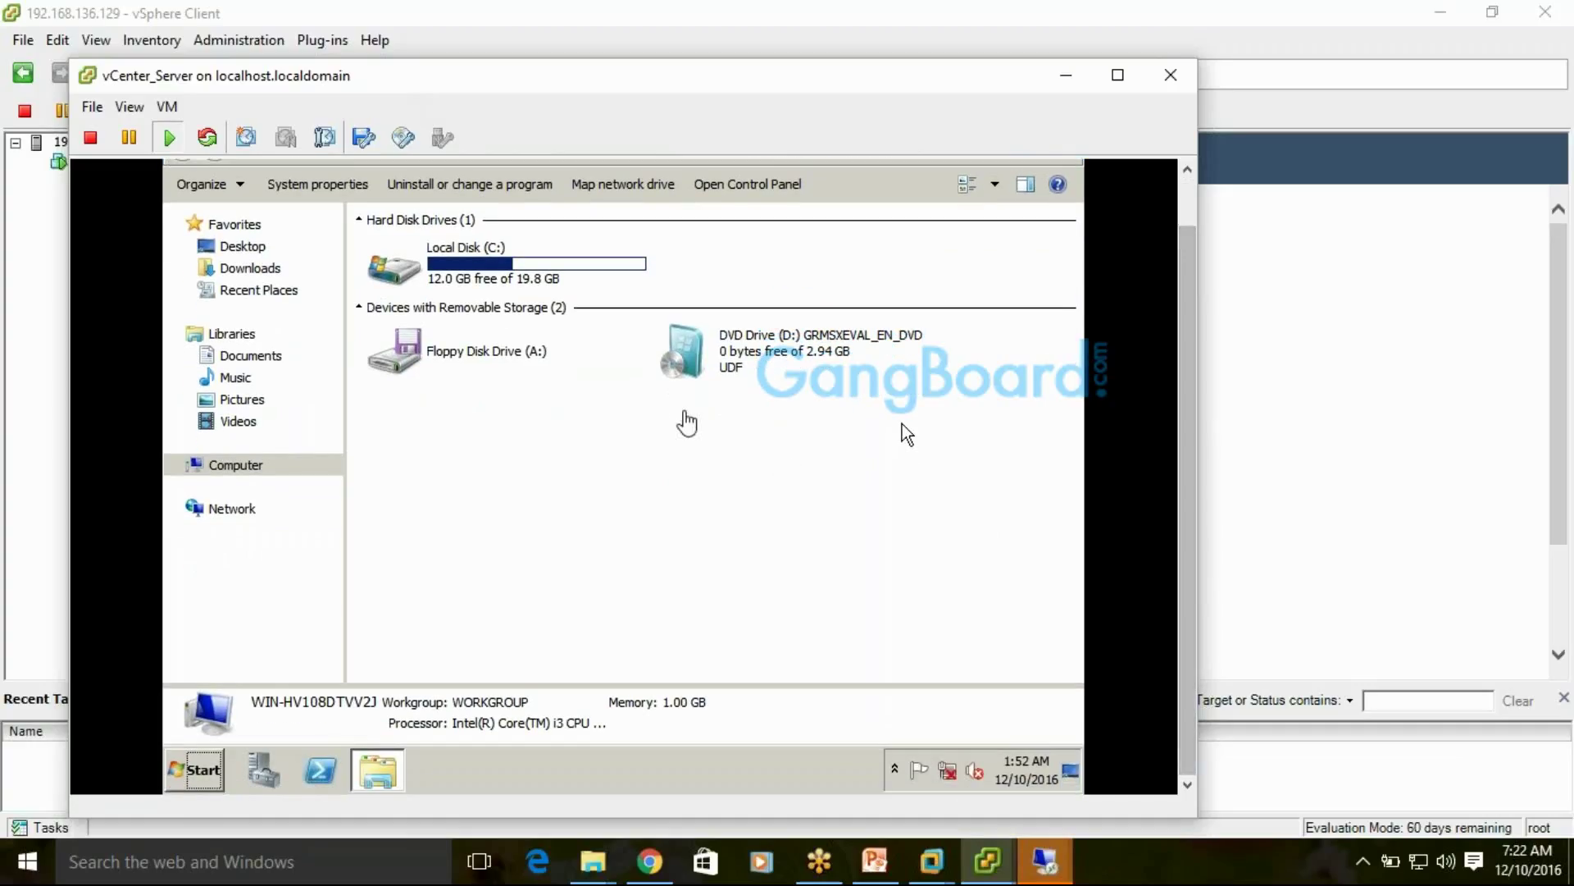
left_click_drag(531, 88, 723, 104)
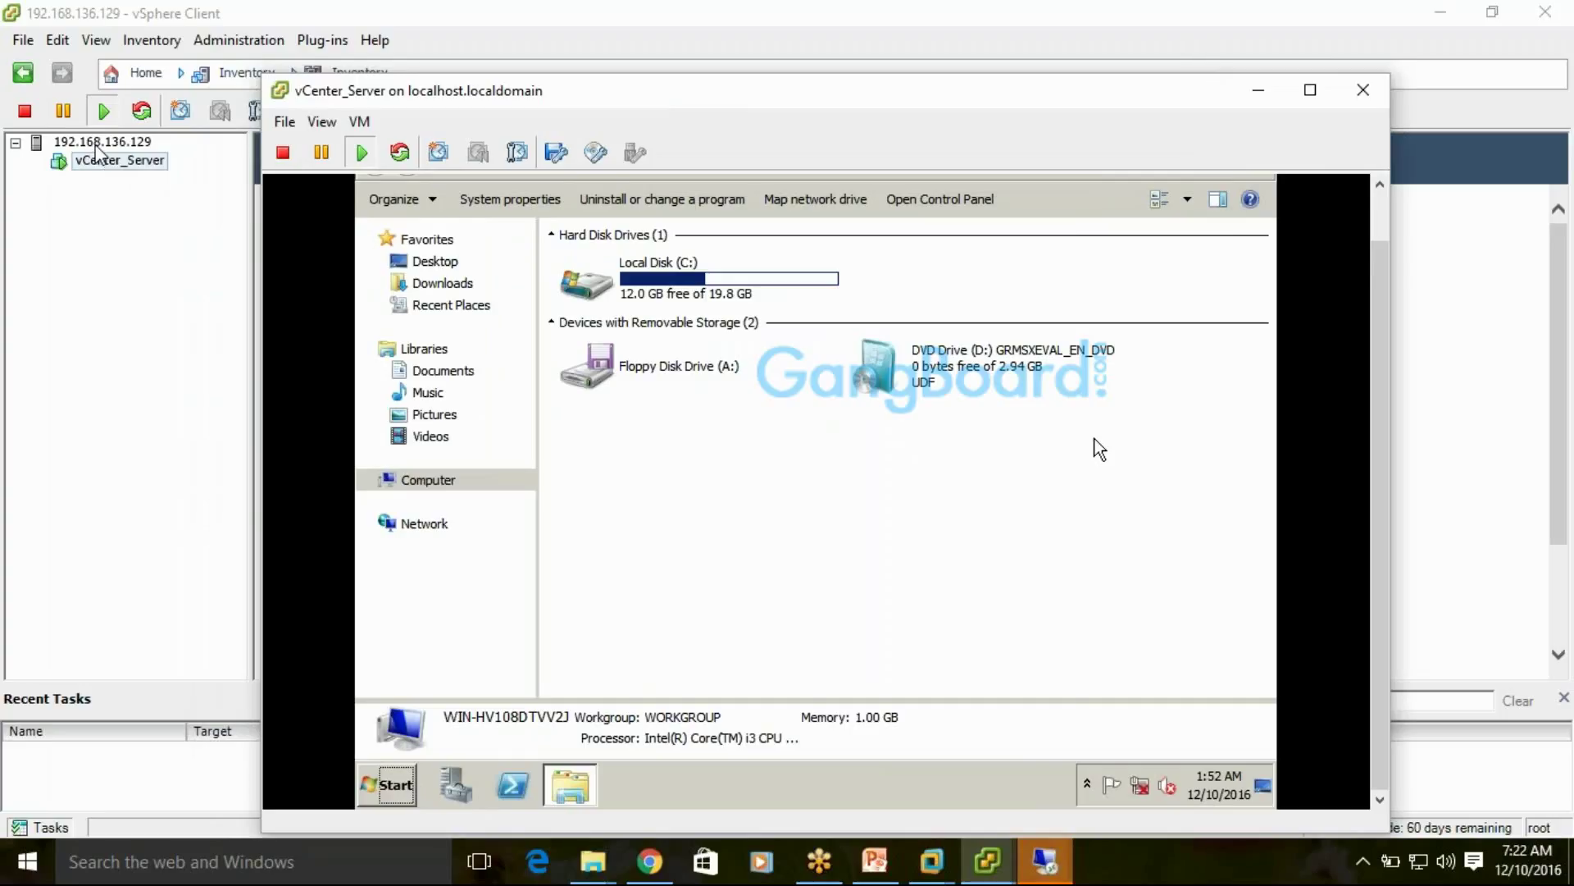
left_click(98, 143)
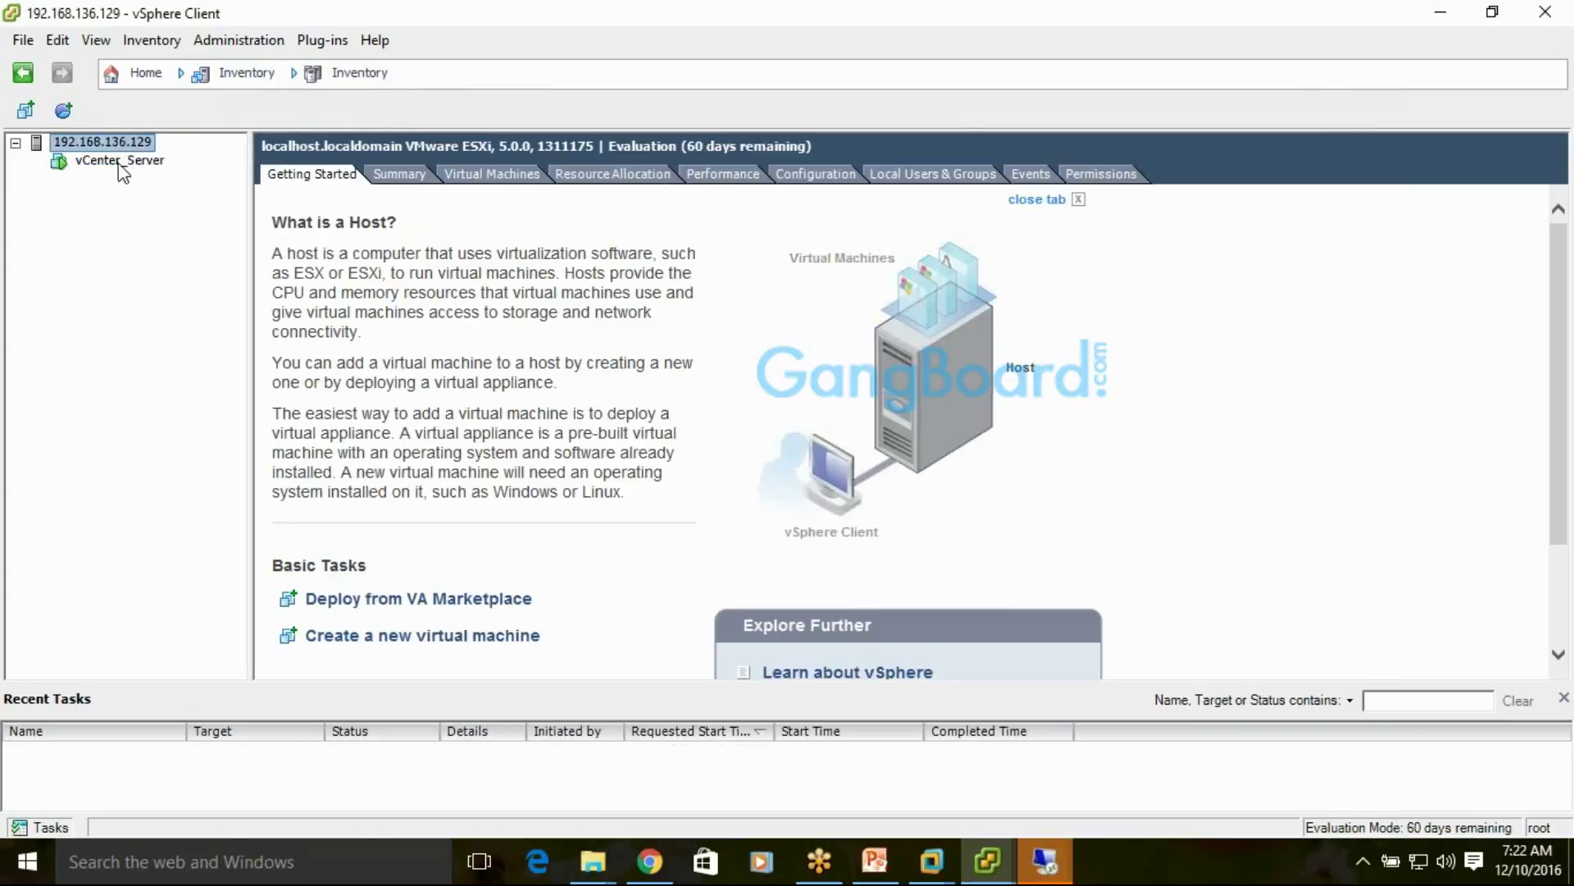
Switch between vCenter_Server and host 192.168.136.129, ending on the host, then preview Remote Desktop windows
left_click(120, 162)
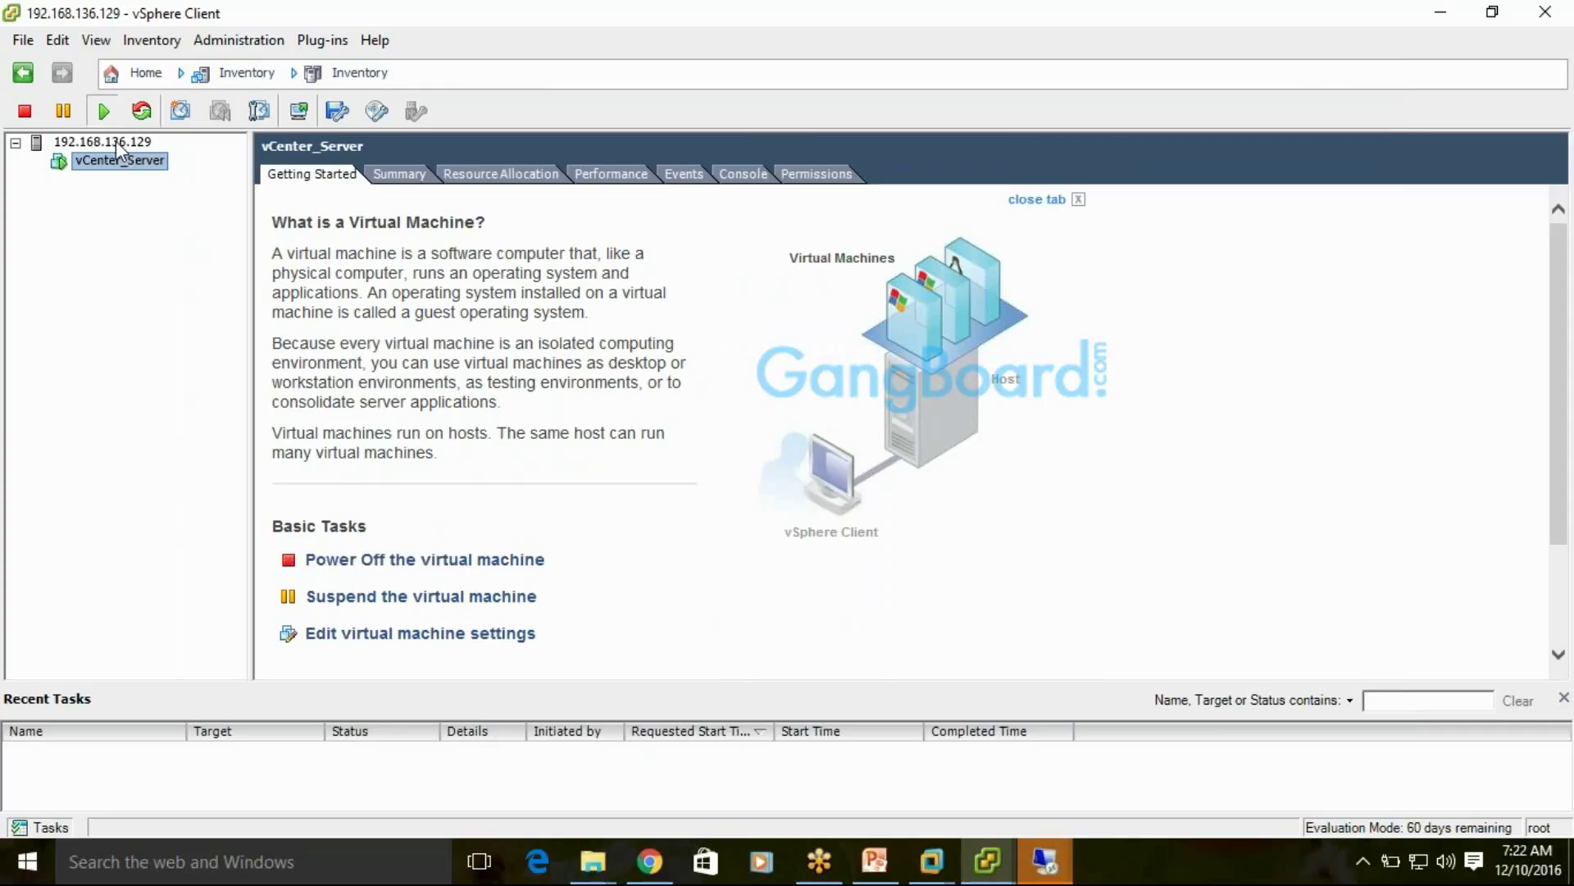
left_click(115, 142)
left_click(116, 161)
left_click(115, 142)
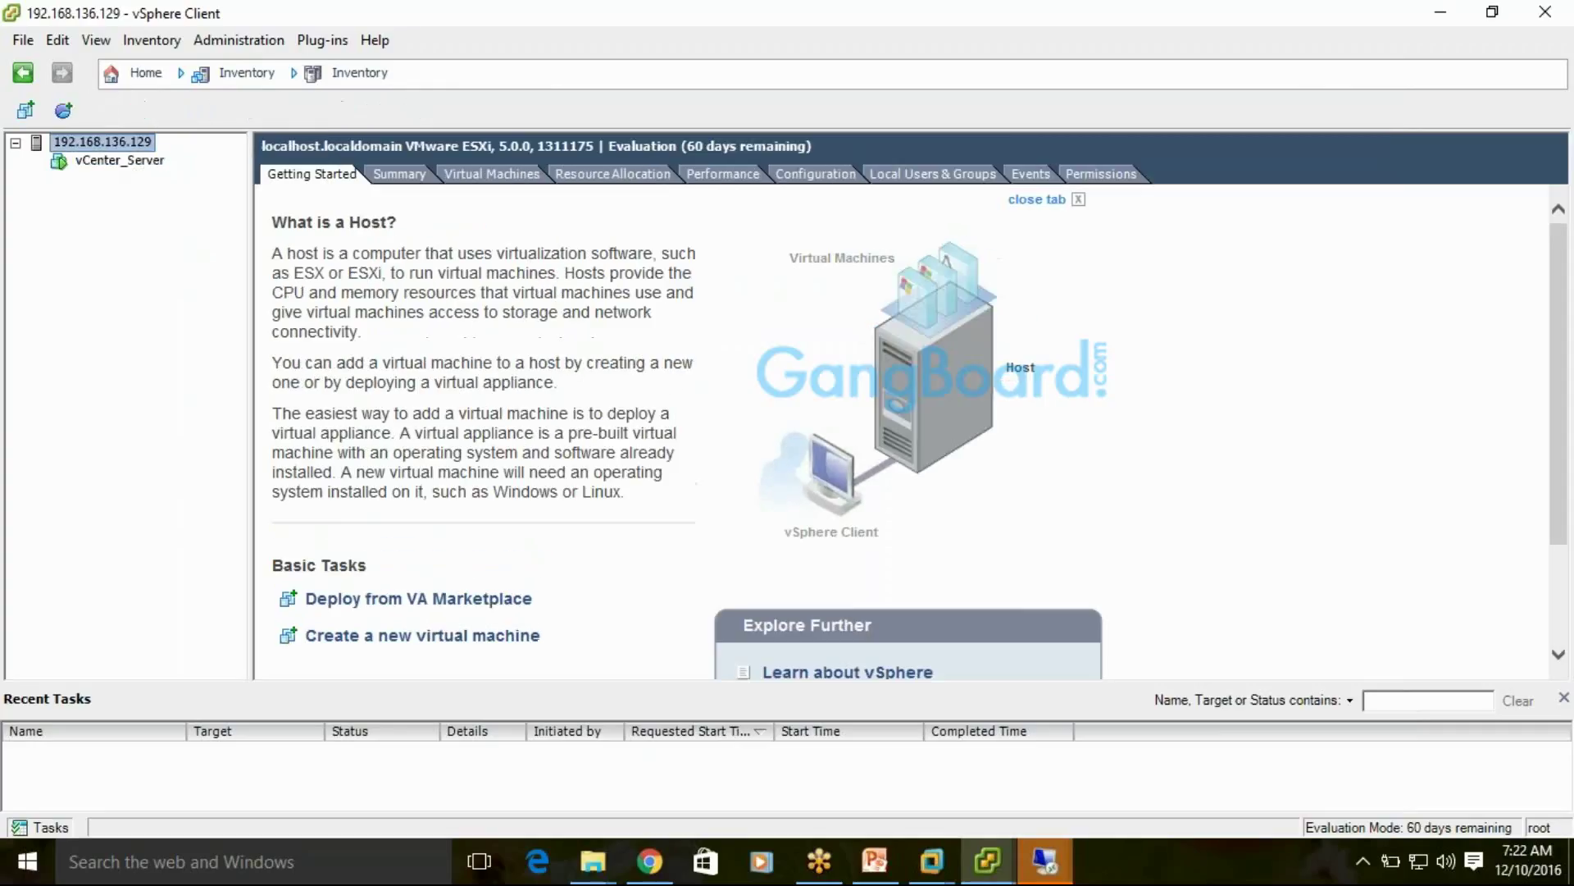
left_click(98, 164)
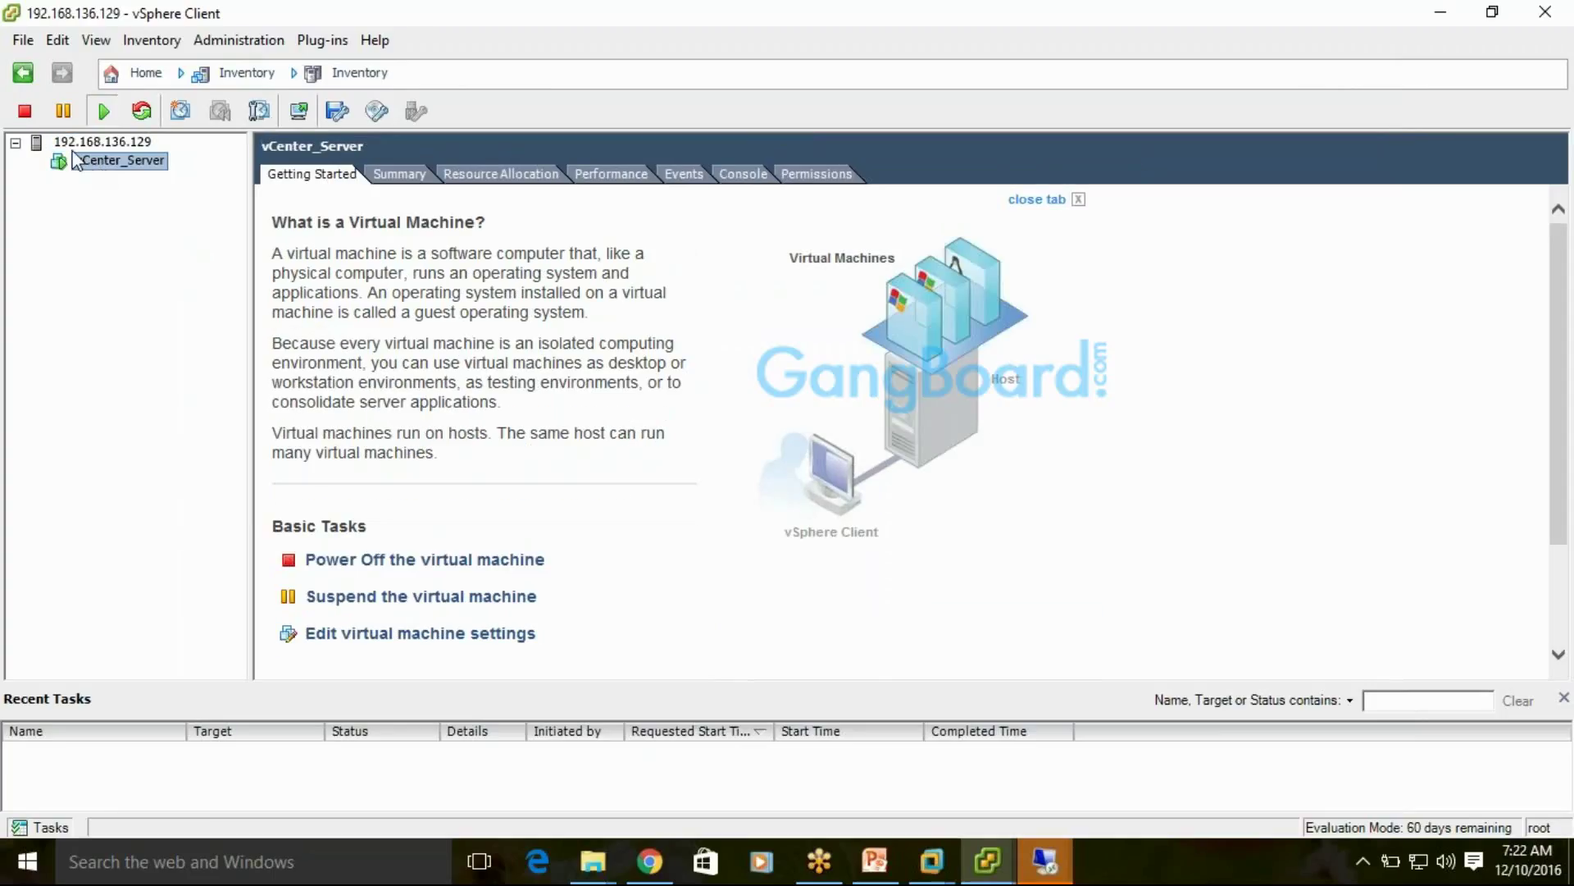
left_click(82, 143)
left_click(91, 161)
left_click(92, 144)
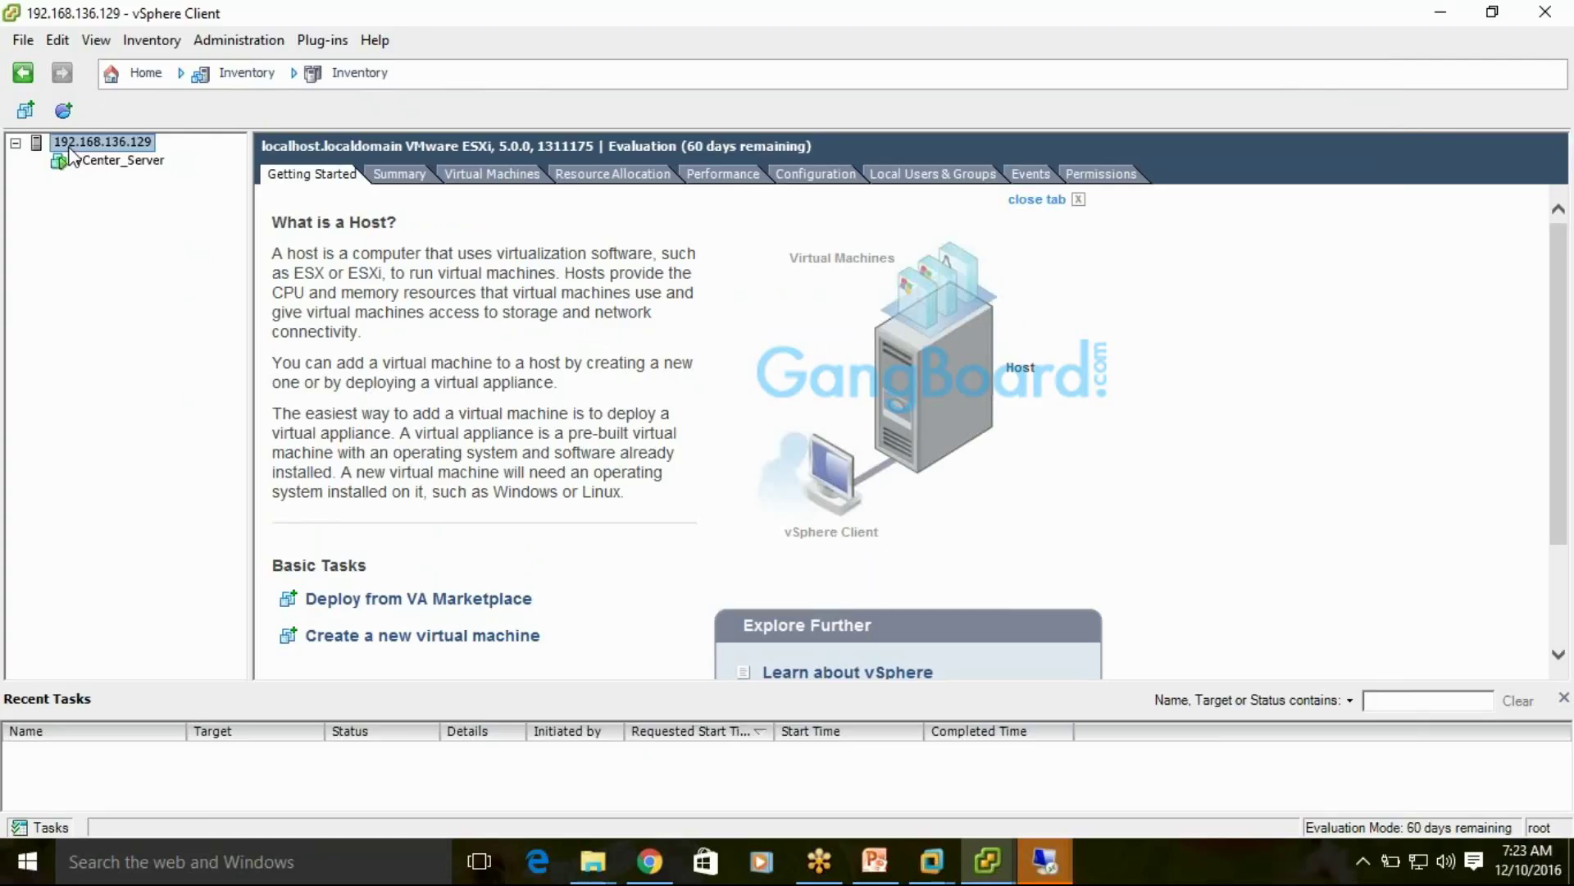
left_click(1040, 877)
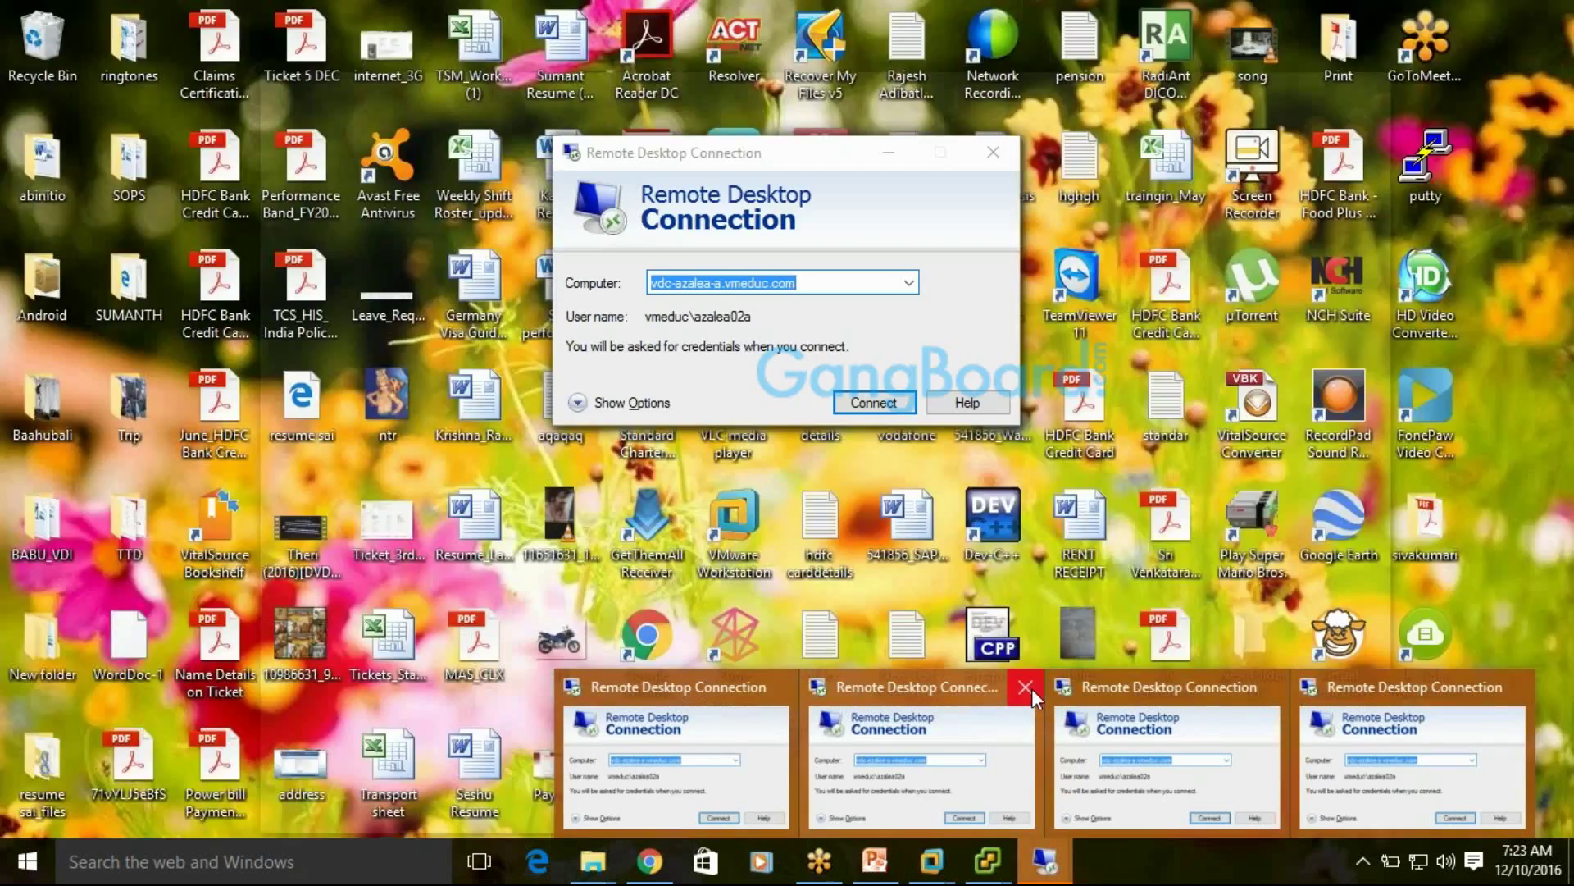
Close three of the extra Remote Desktop window previews
left_click(1032, 689)
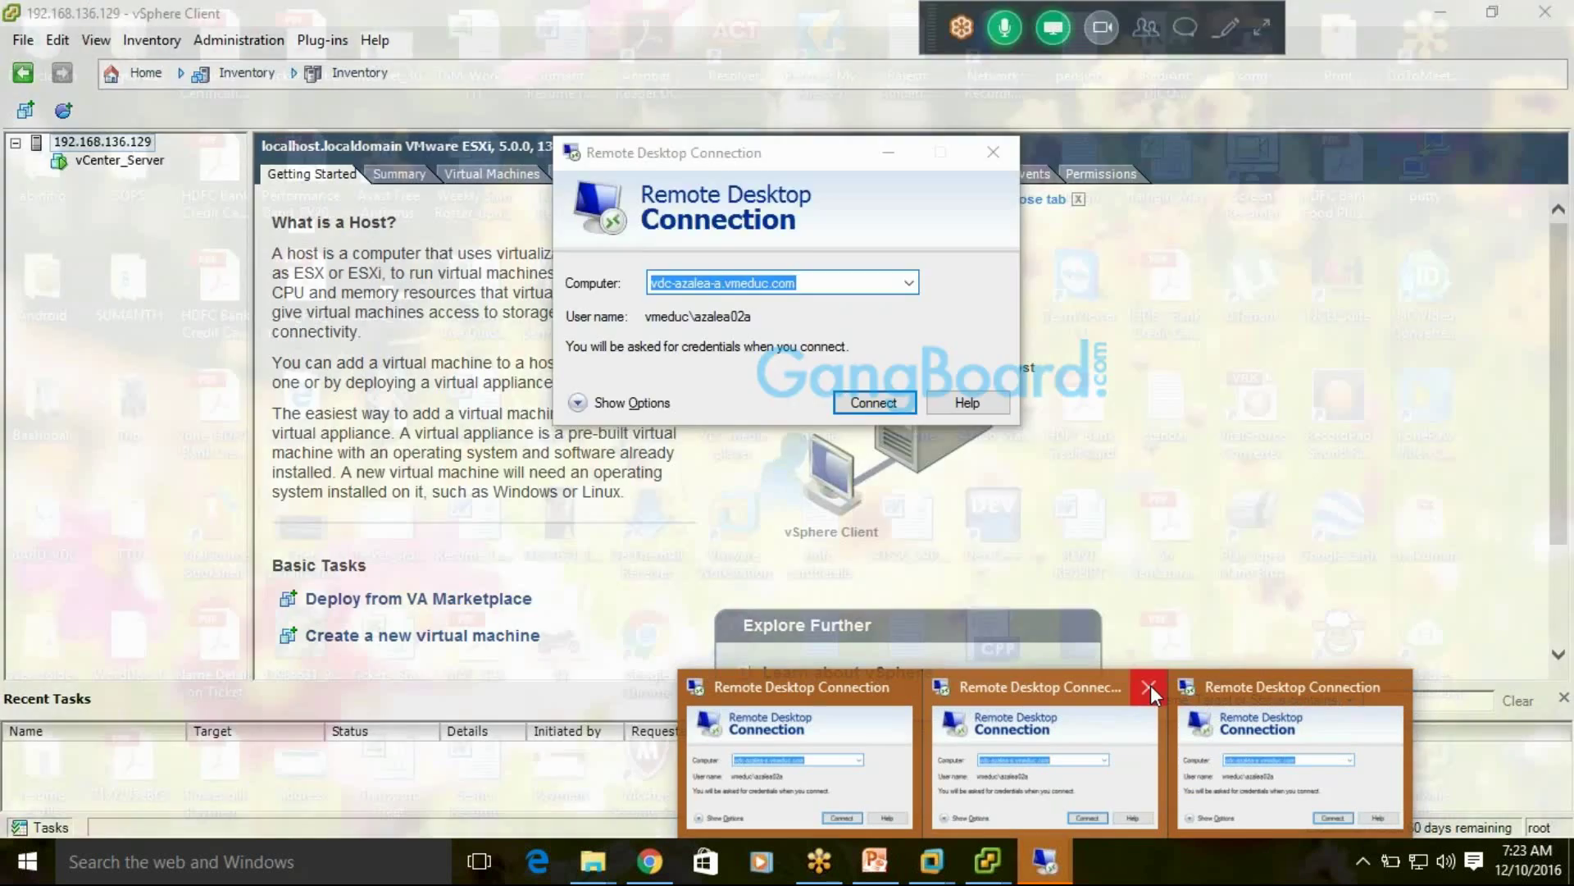
left_click(1148, 687)
left_click(1268, 686)
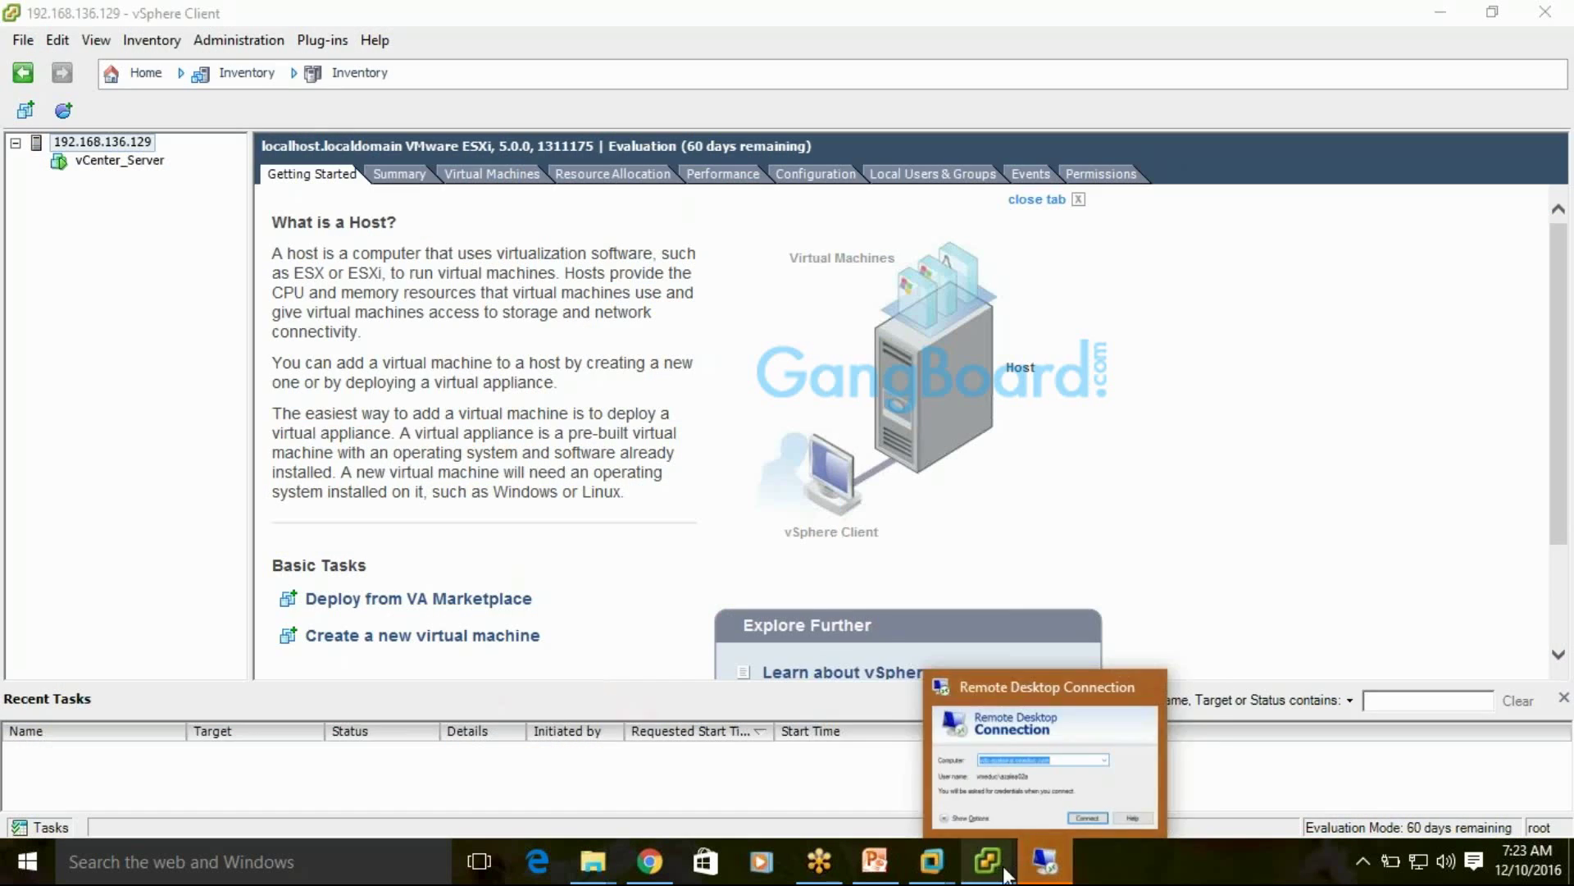
Select the vCenter_Server virtual machine and show its Summary tab, with Remote Desktop Connection in front
mouse_move(987, 861)
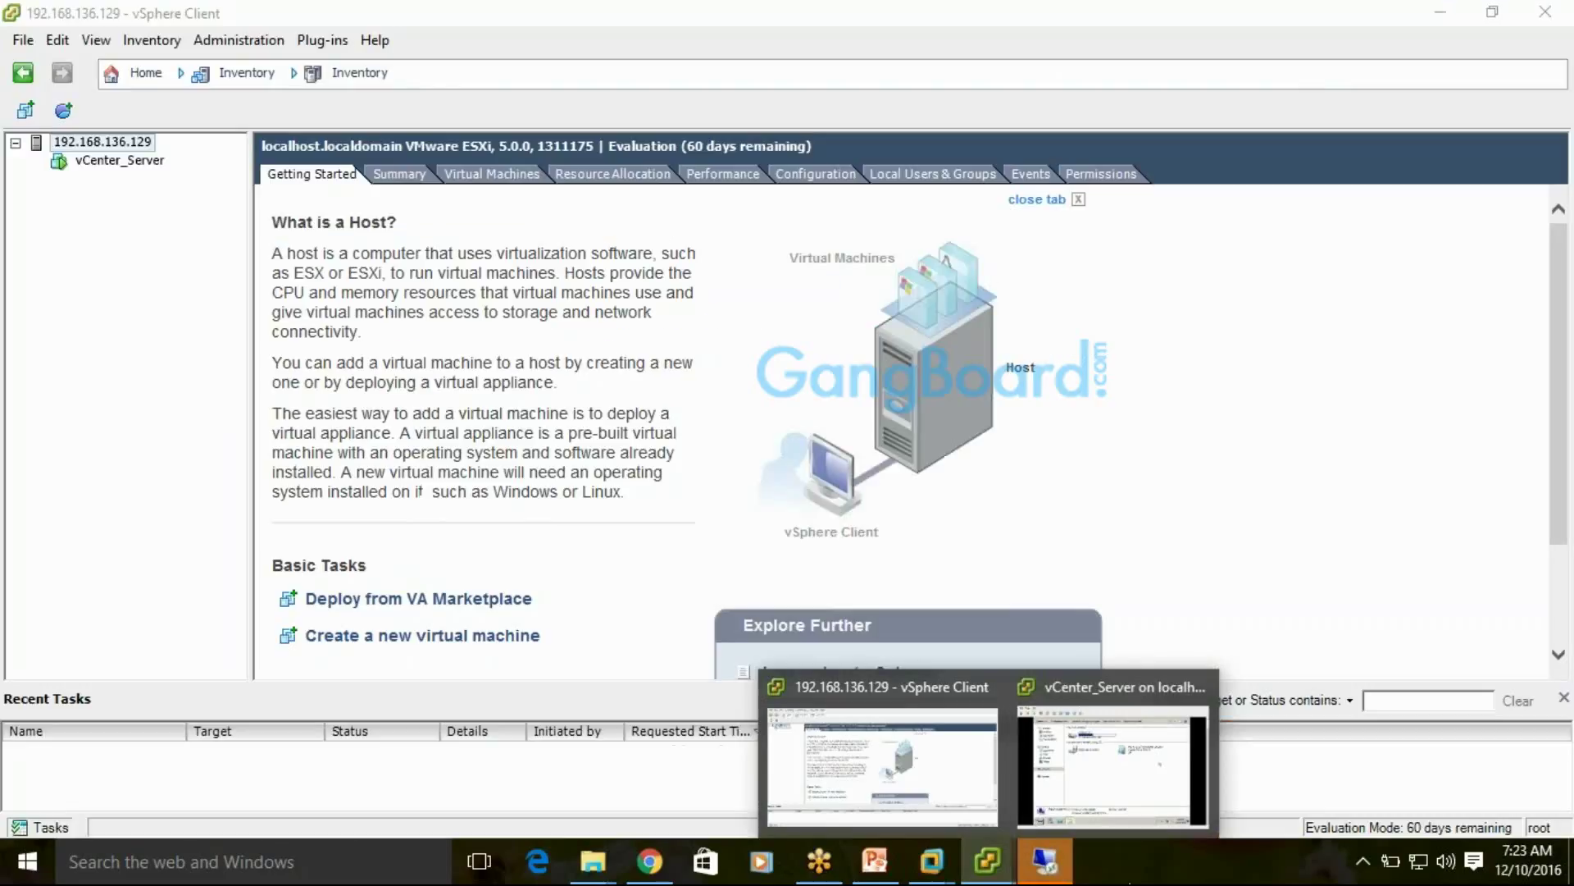
left_click(399, 176)
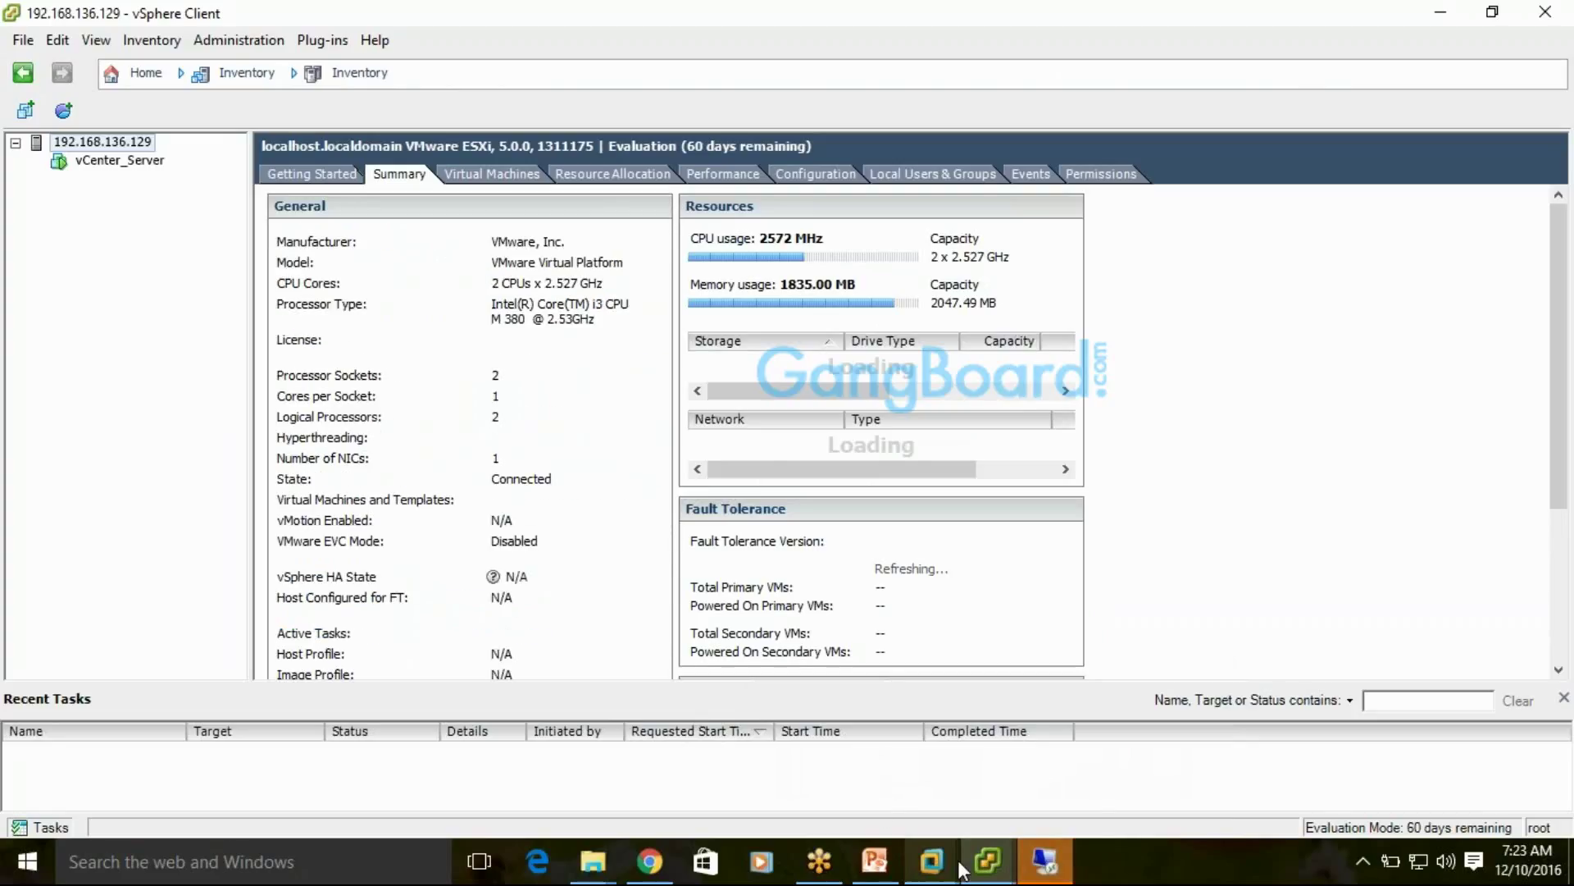
left_click(1040, 865)
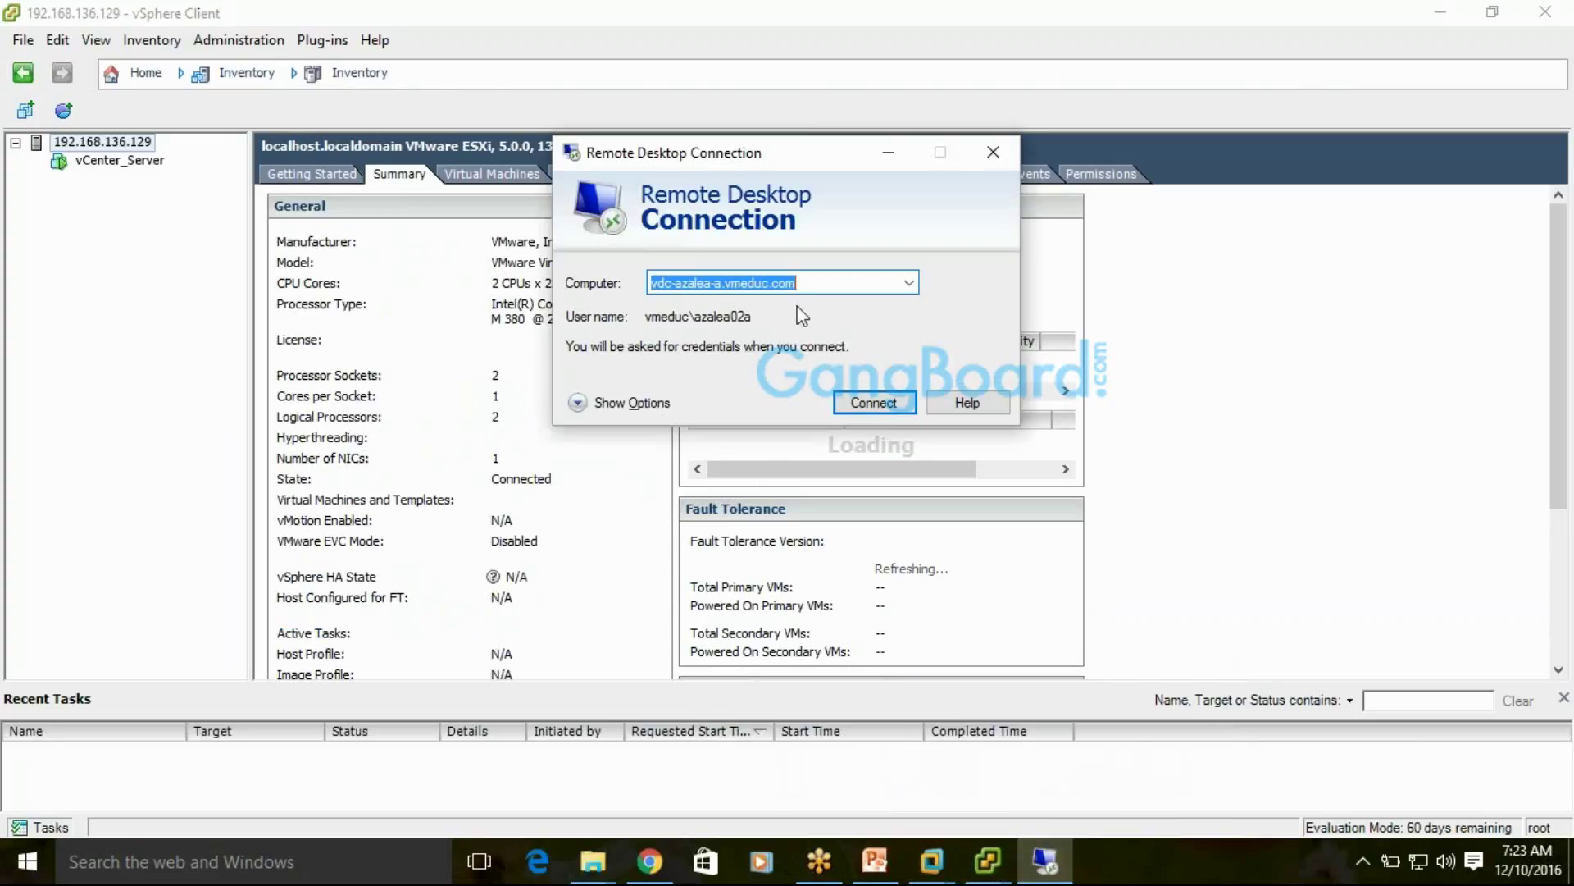
left_click(134, 162)
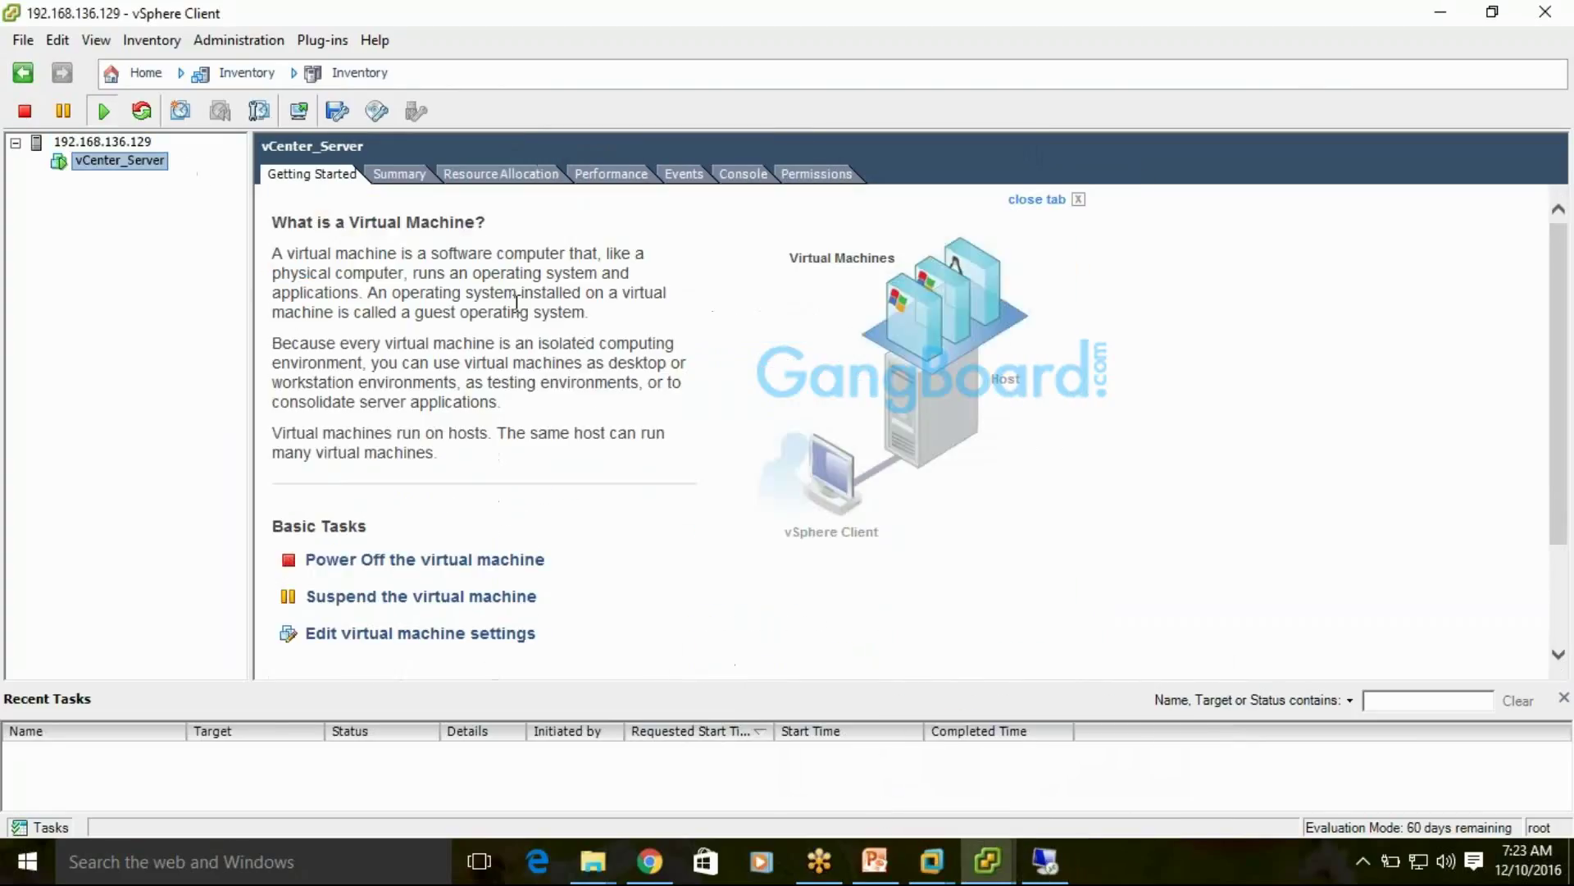
left_click(401, 175)
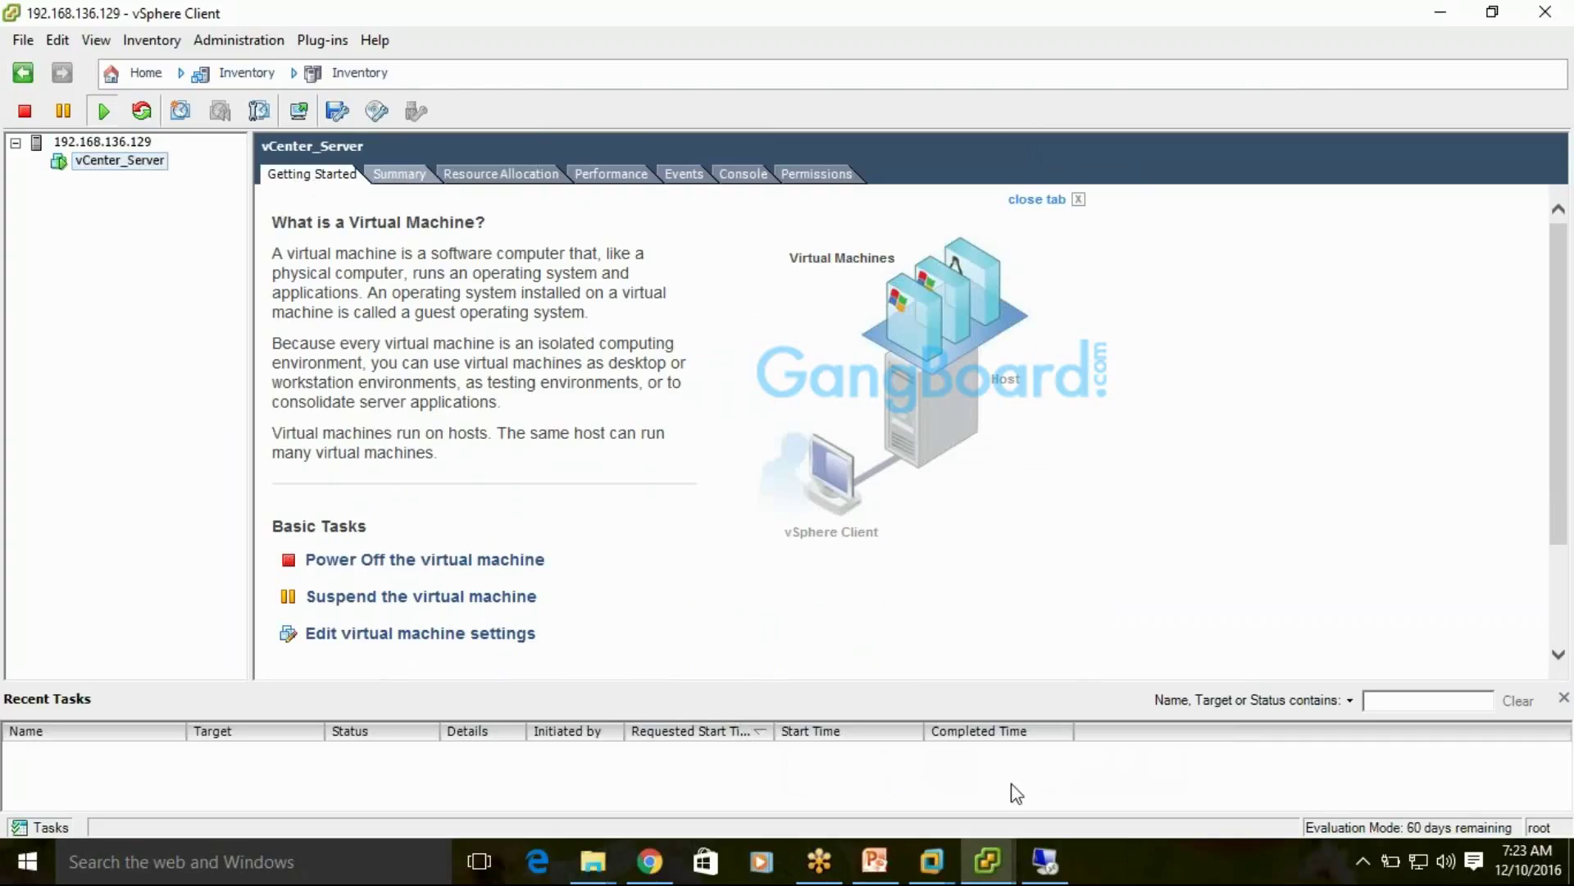
left_click(1051, 876)
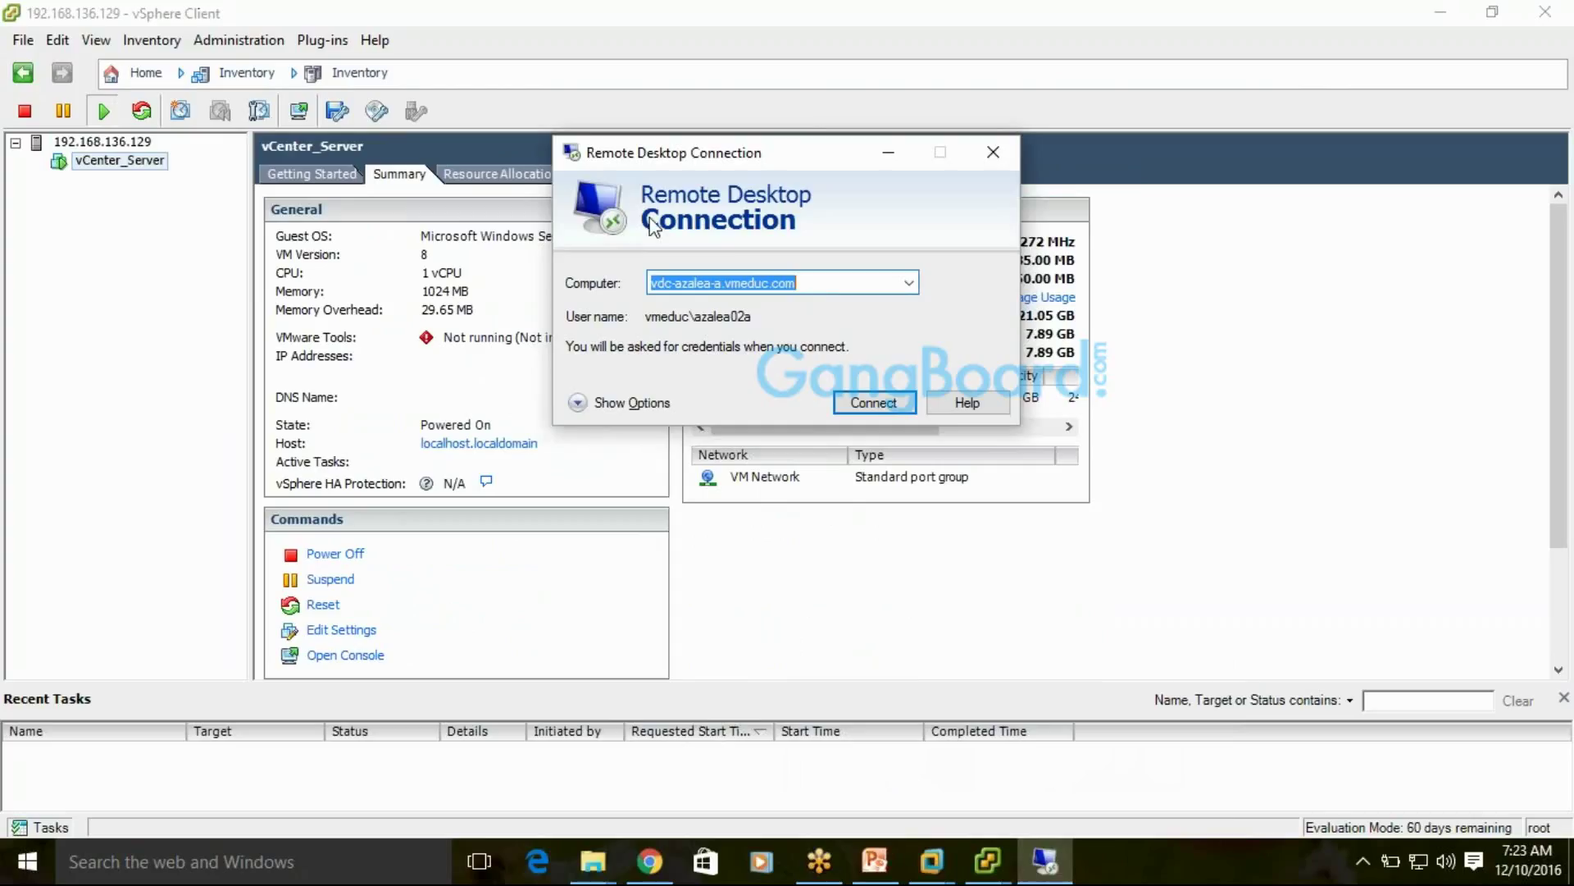
Close the last Remote Desktop Connection window to reveal VMware Tools 'Not installed' on the Summary
left_click(994, 152)
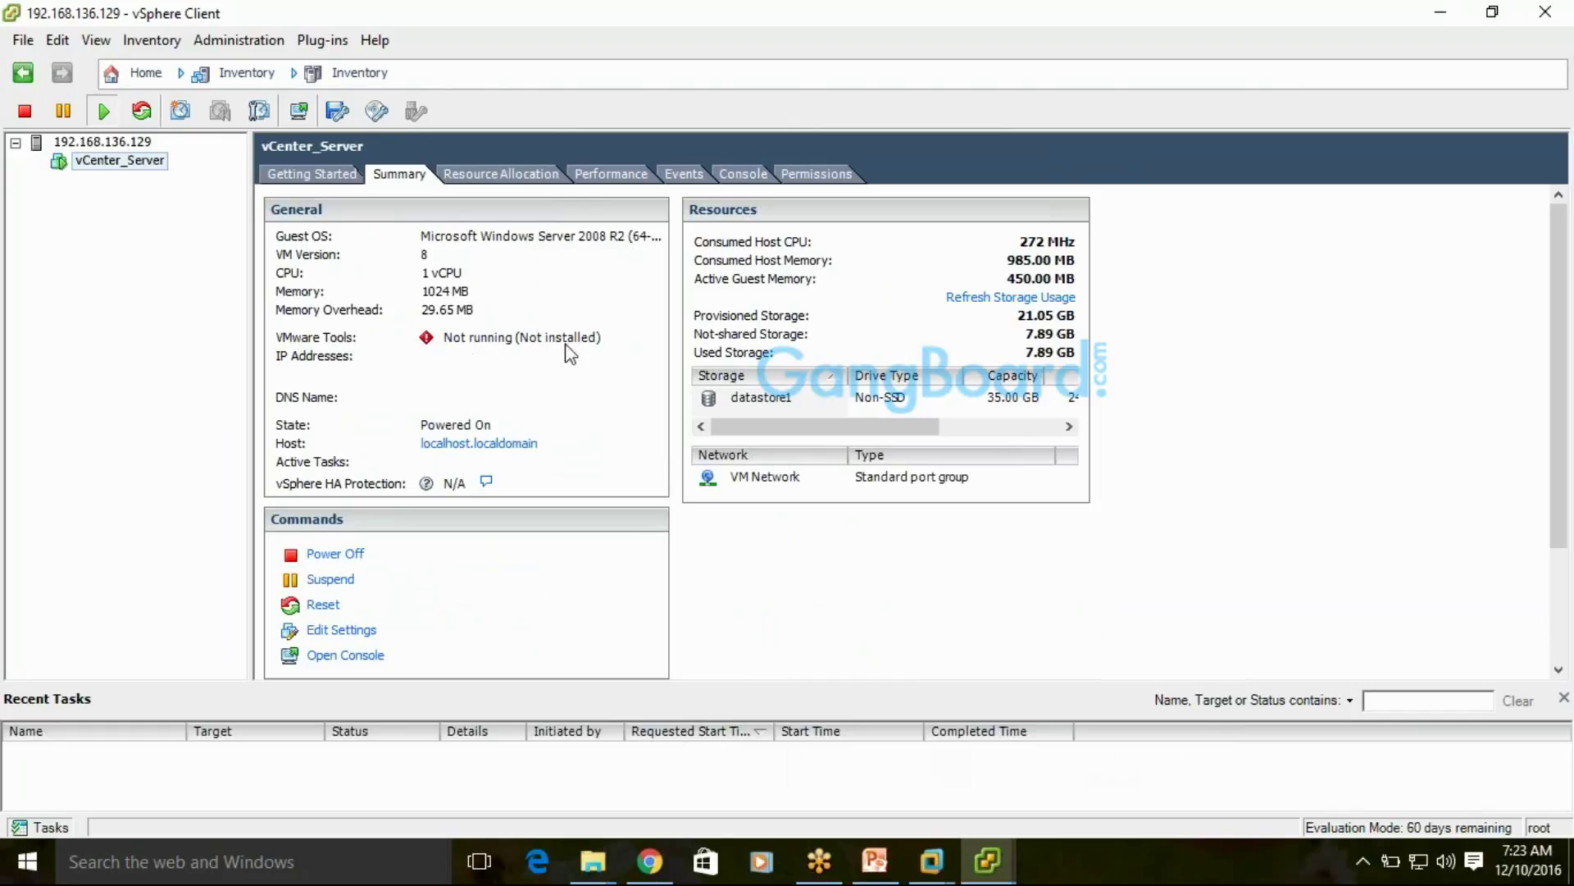
mouse_move(596, 355)
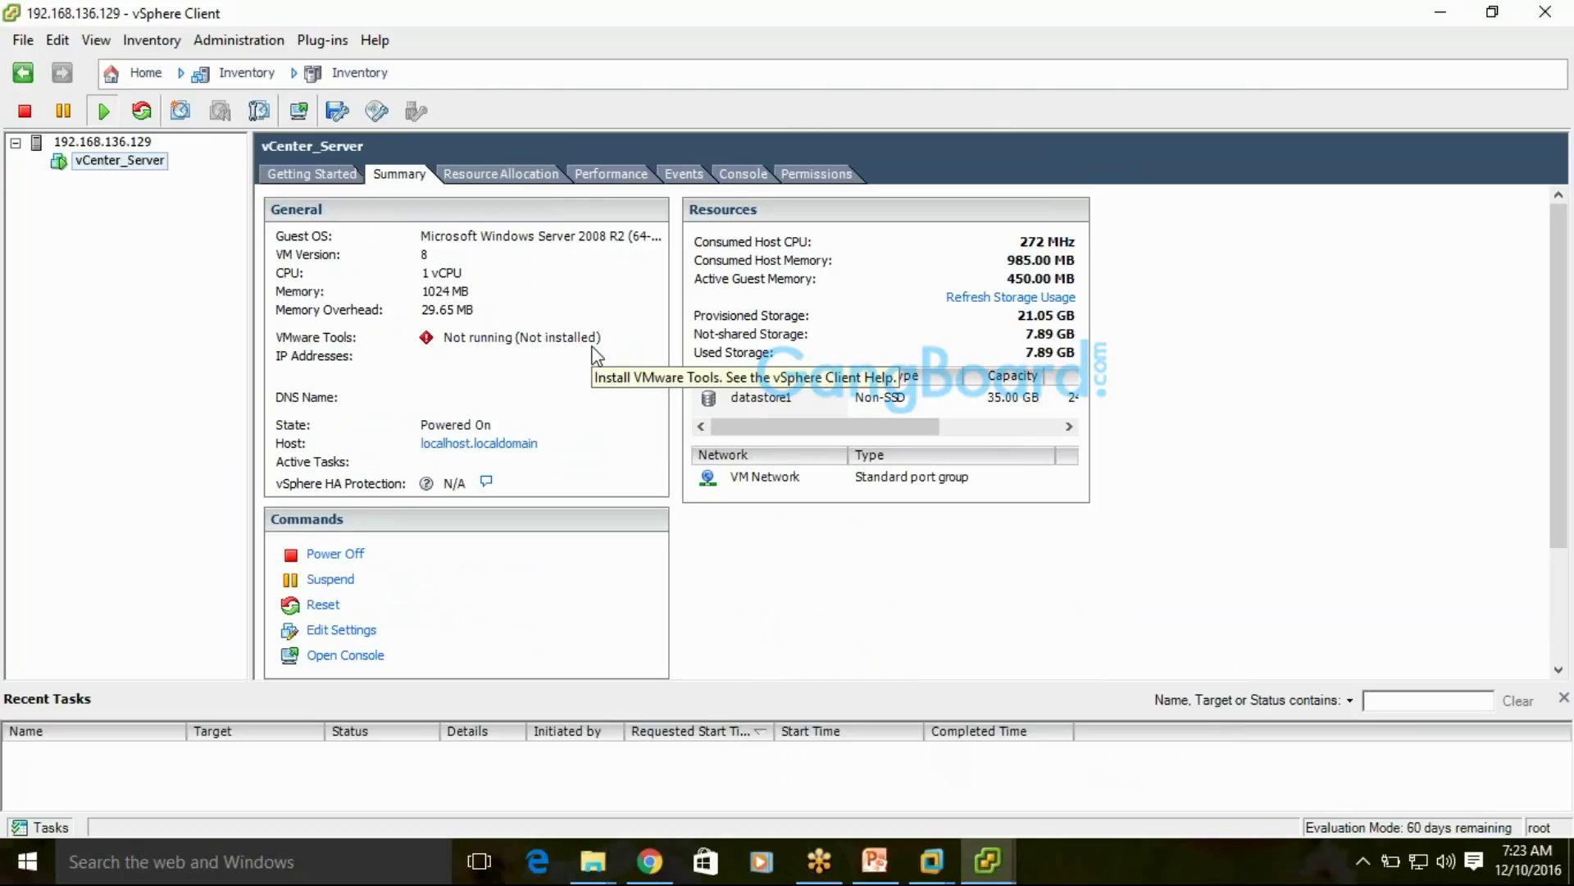
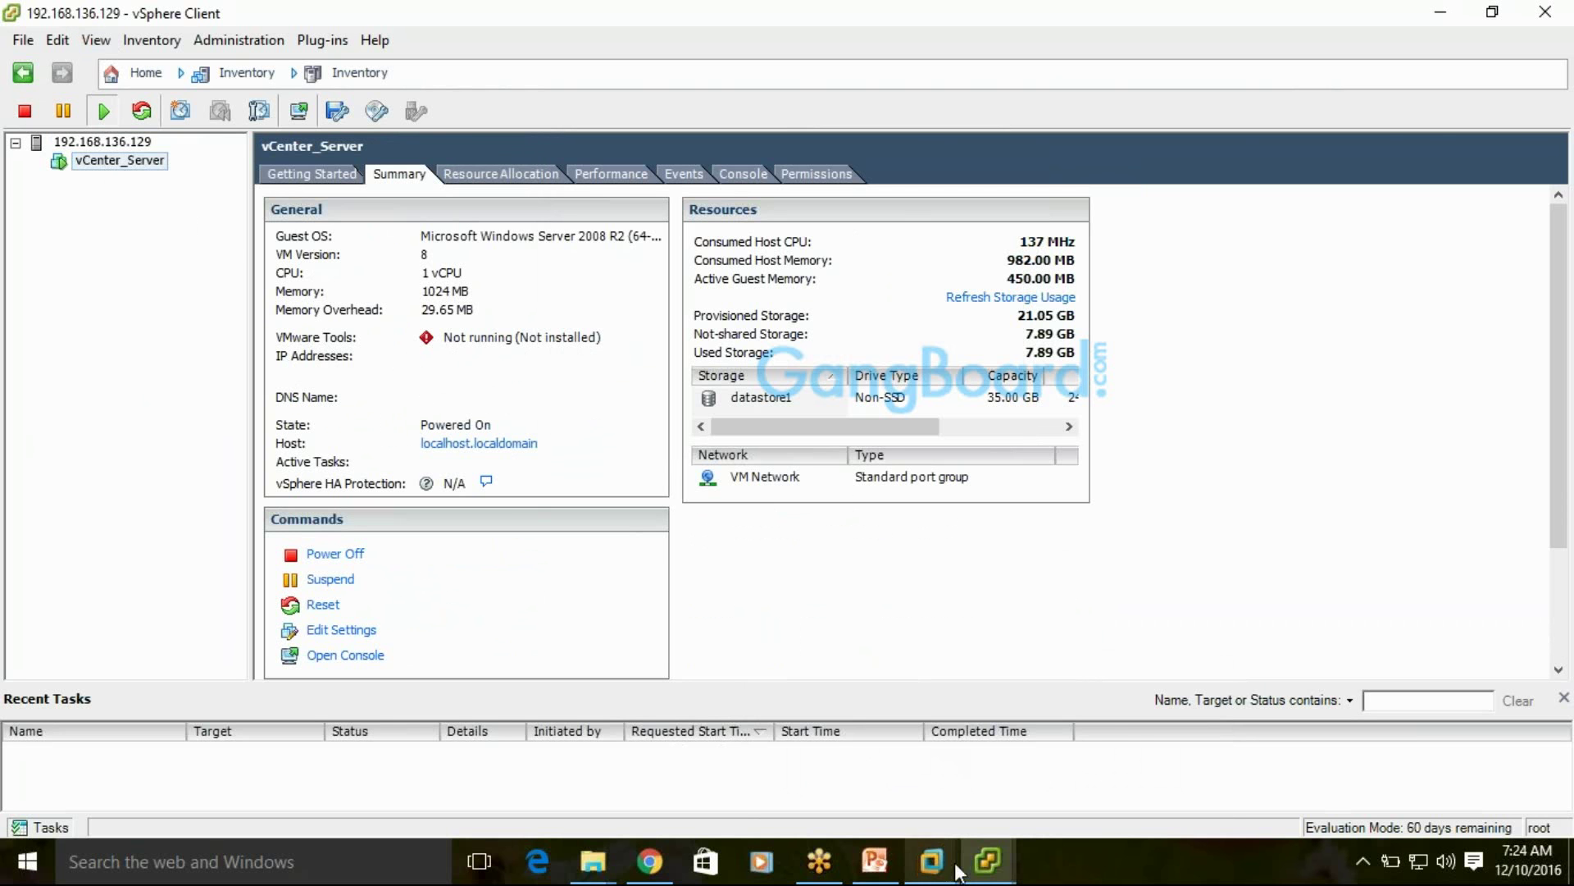
Bring the vCenter_Server console window to the front and shift it slightly
left_click(995, 857)
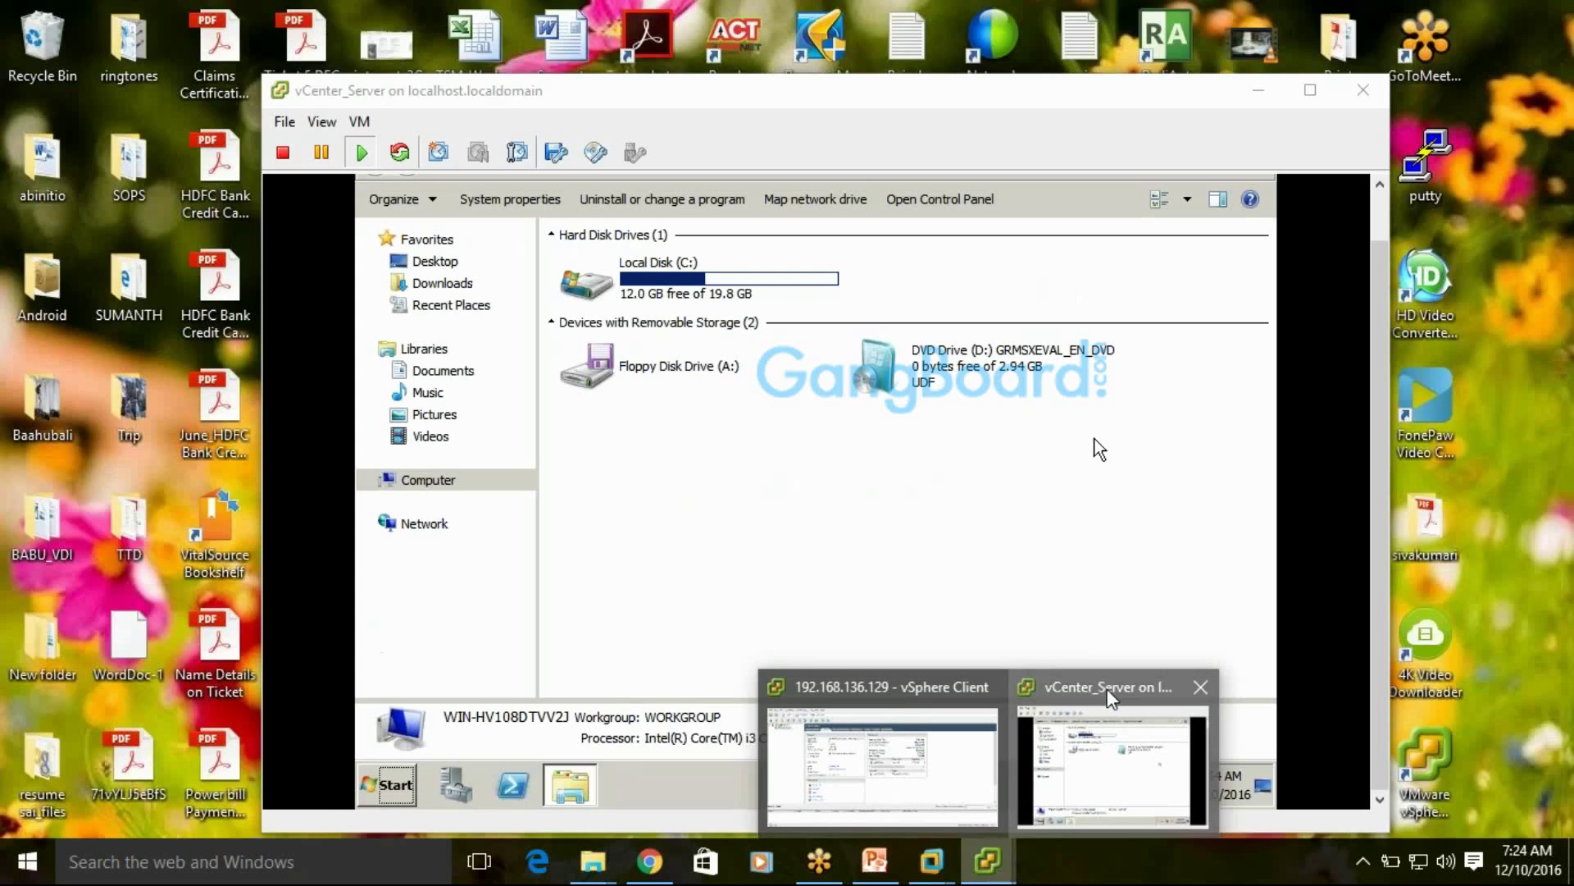
left_click(1100, 687)
left_click_drag(984, 102, 1026, 91)
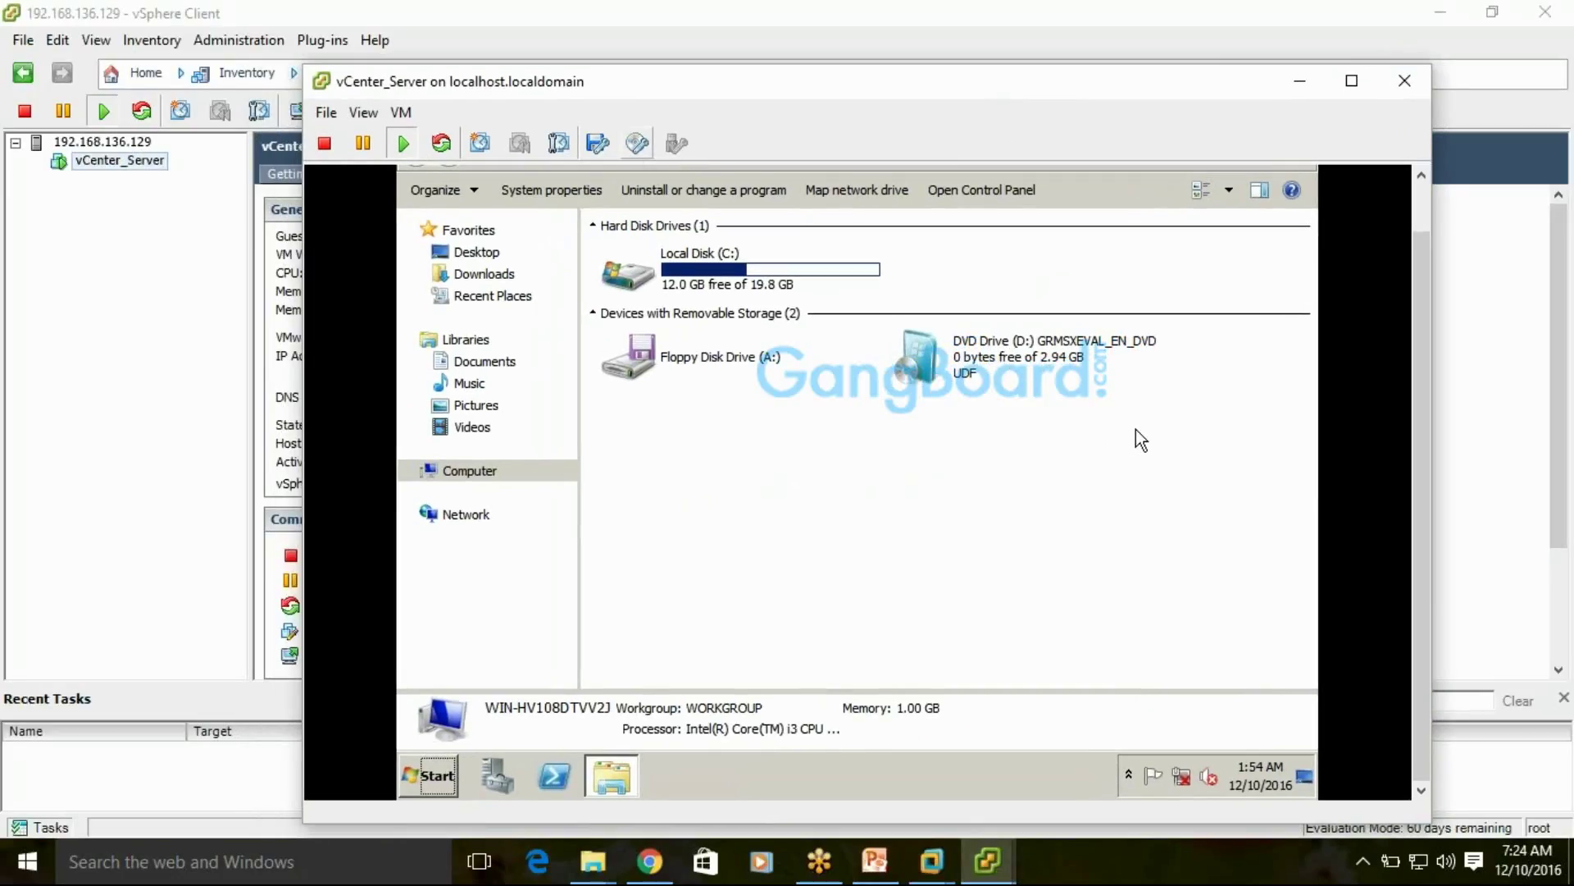
Disconnect CD/DVD drive 1 from its datastore image and confirm the disconnection
left_click(637, 144)
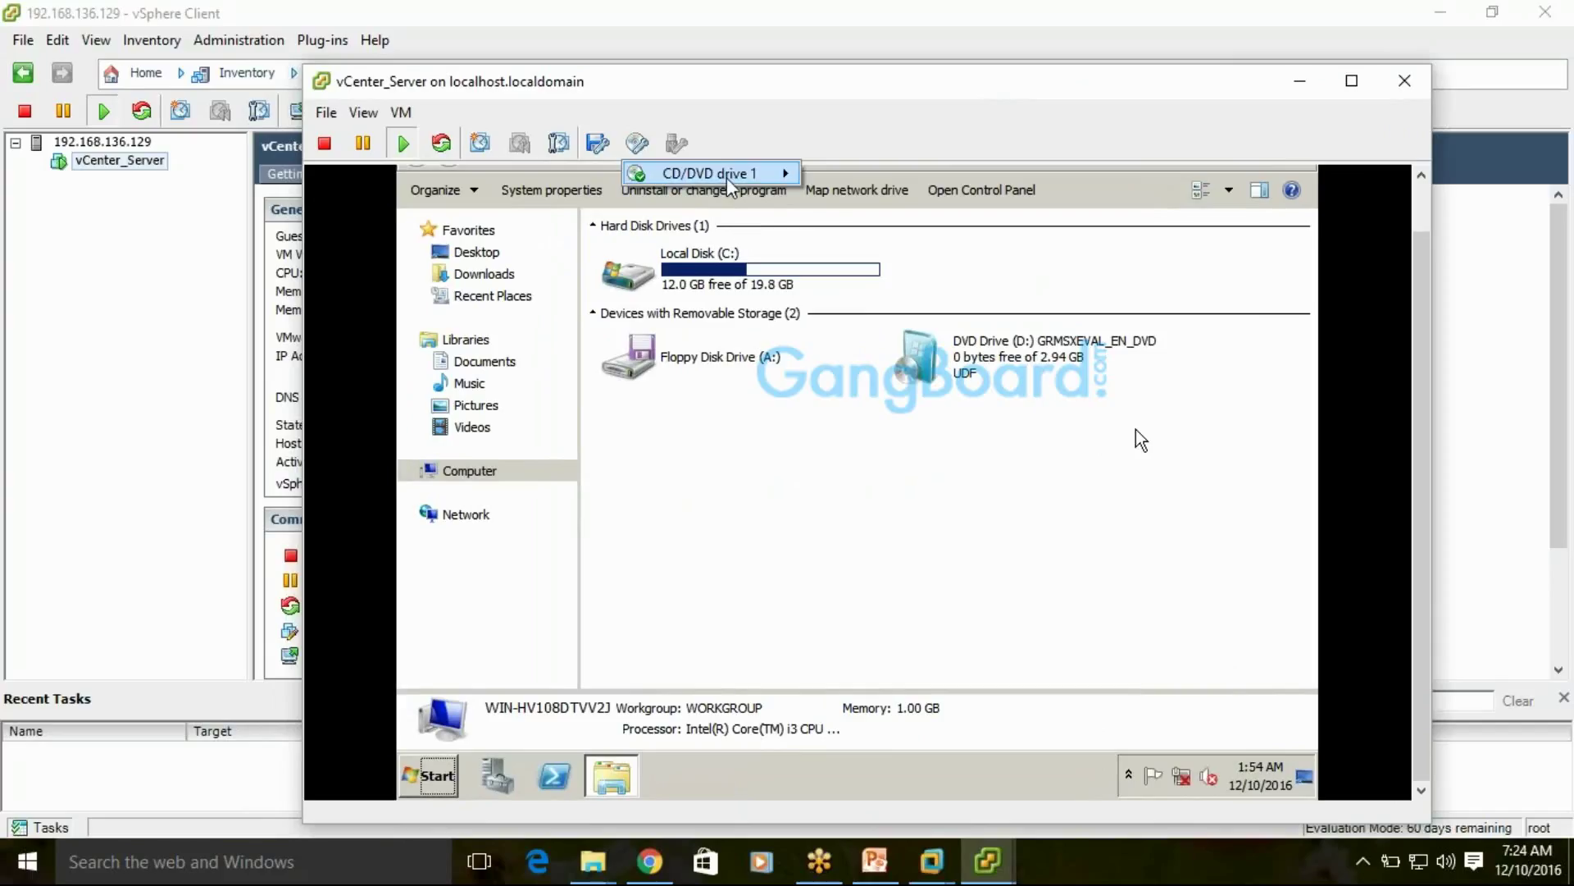
mouse_move(749, 177)
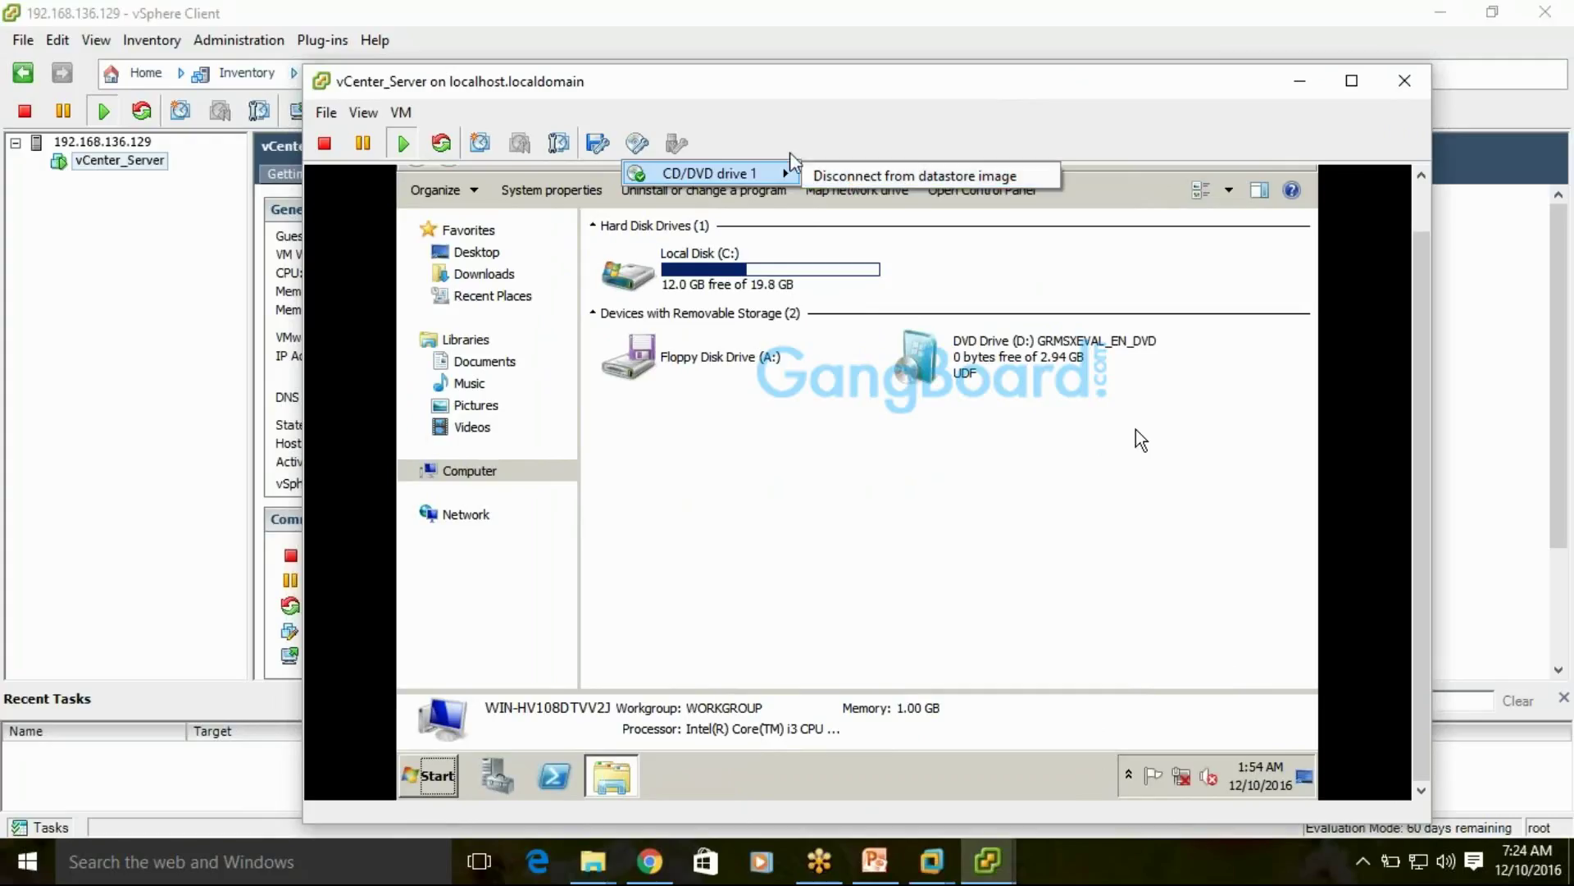
left_click(842, 176)
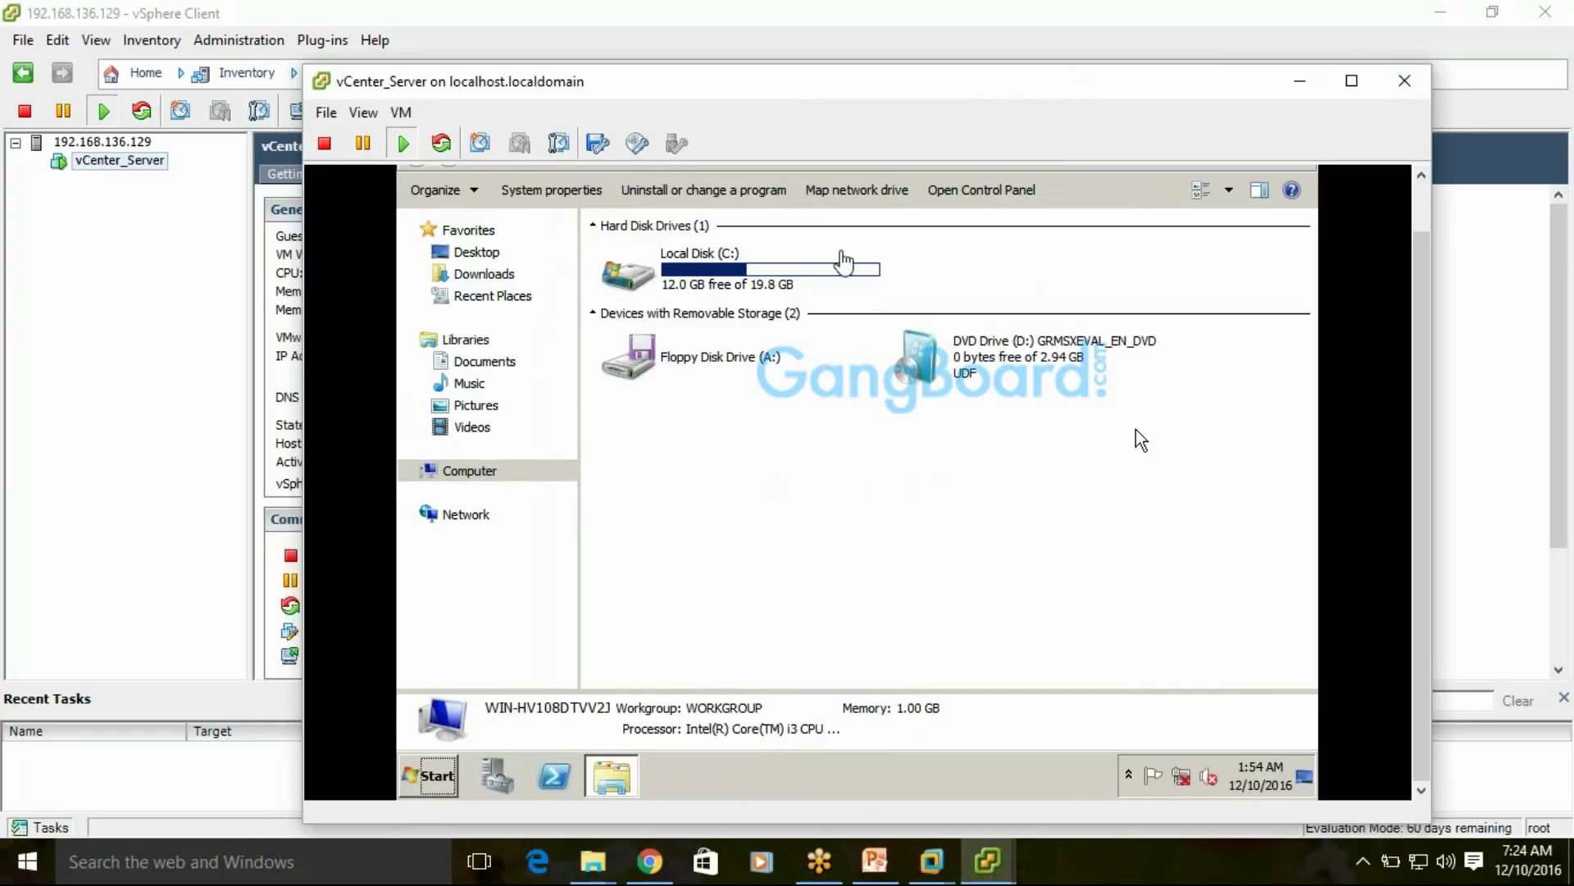
left_click(638, 144)
mouse_move(686, 177)
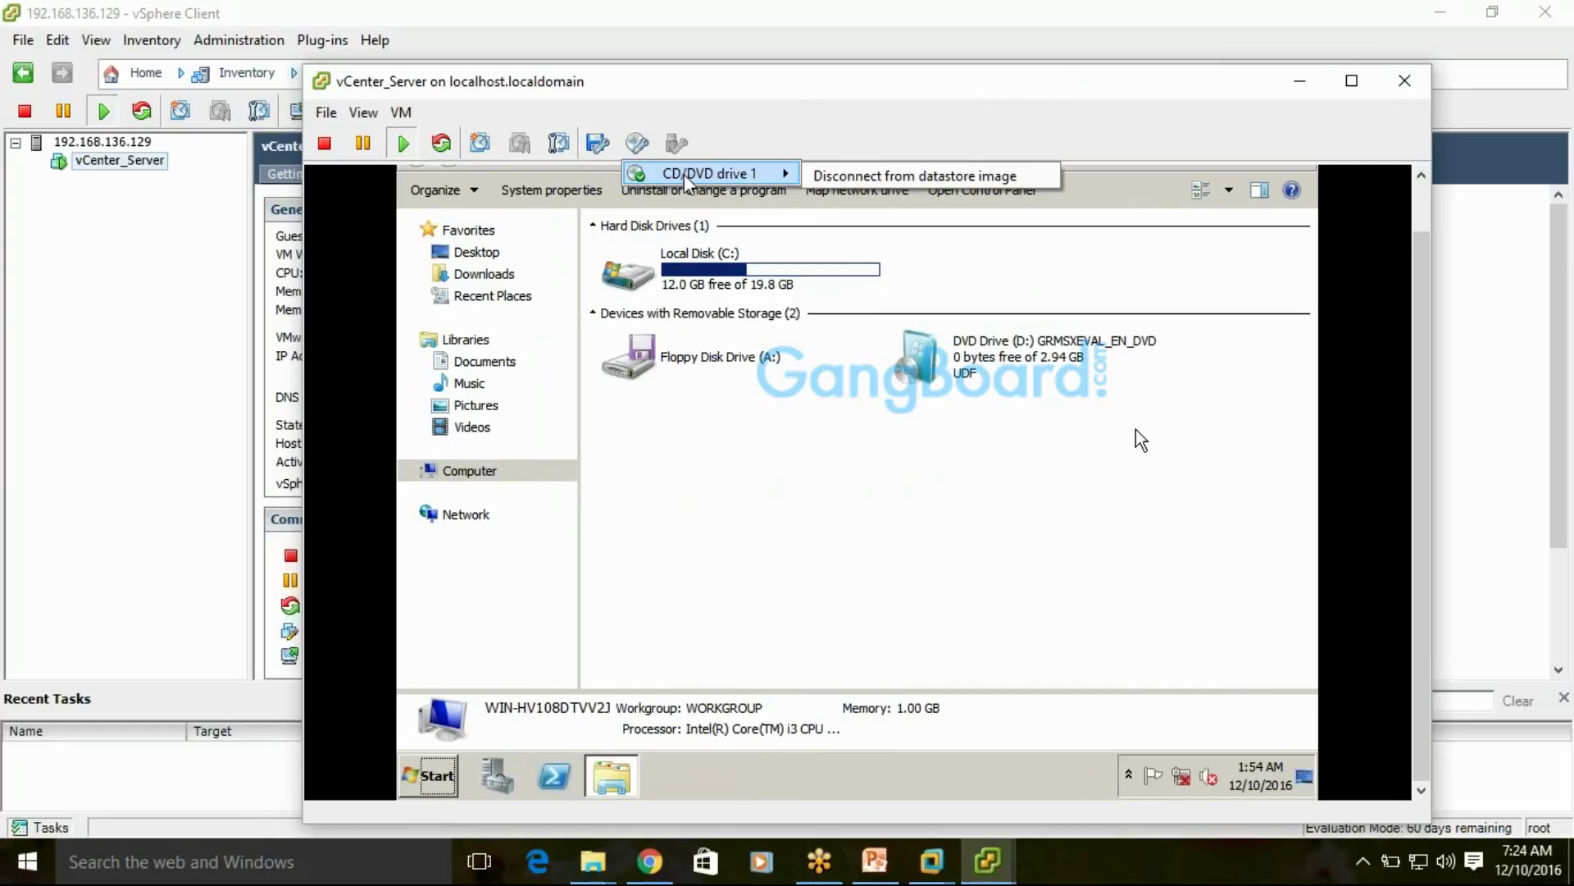
left_click(636, 147)
left_click(636, 146)
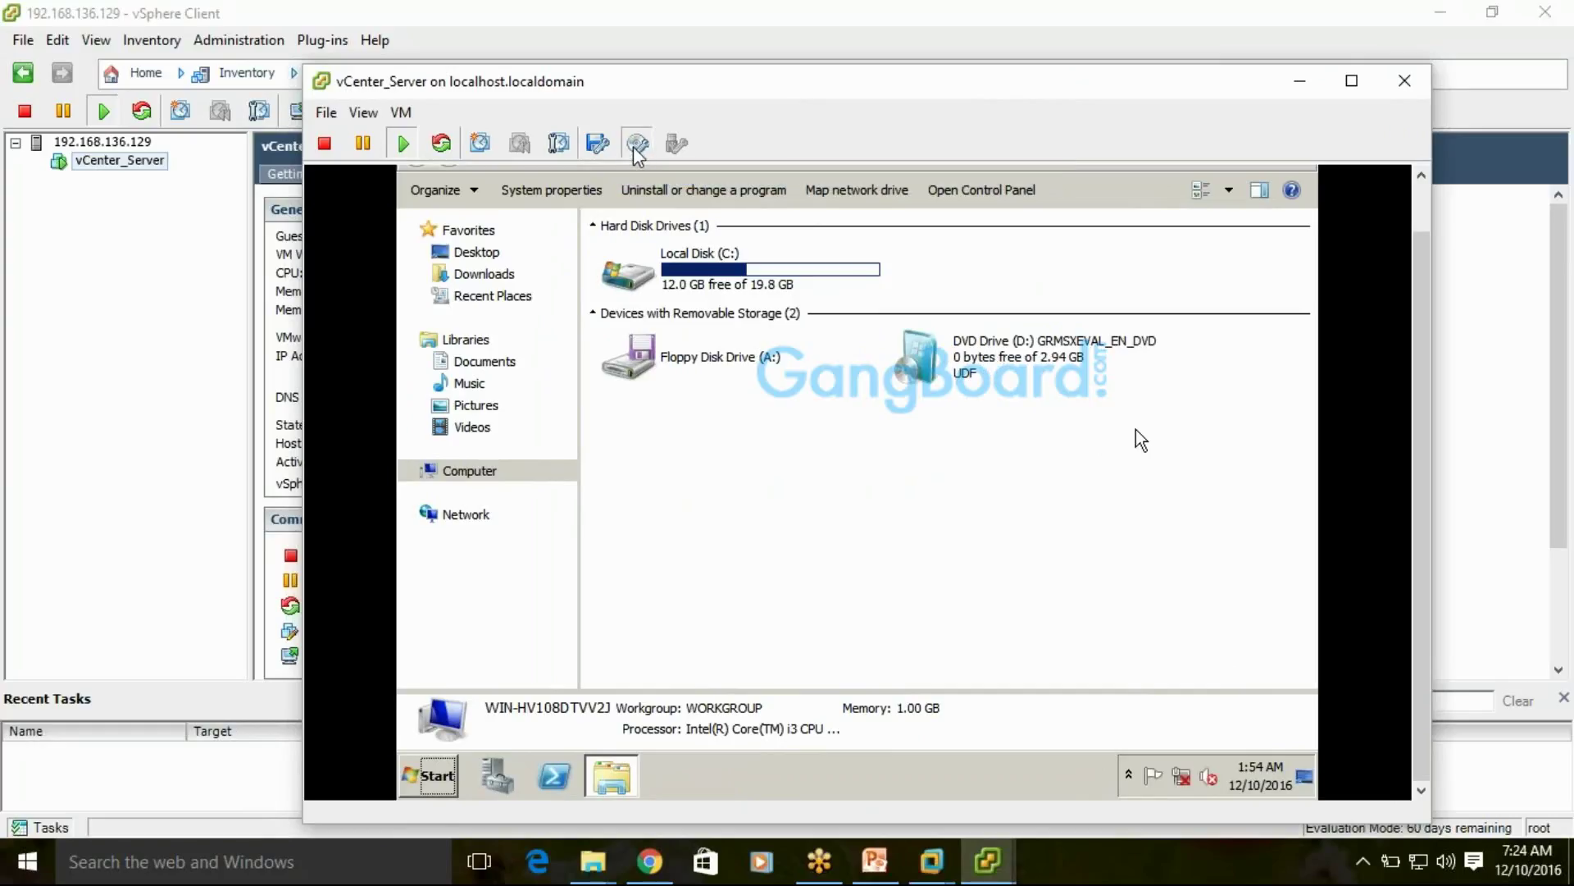
mouse_move(705, 174)
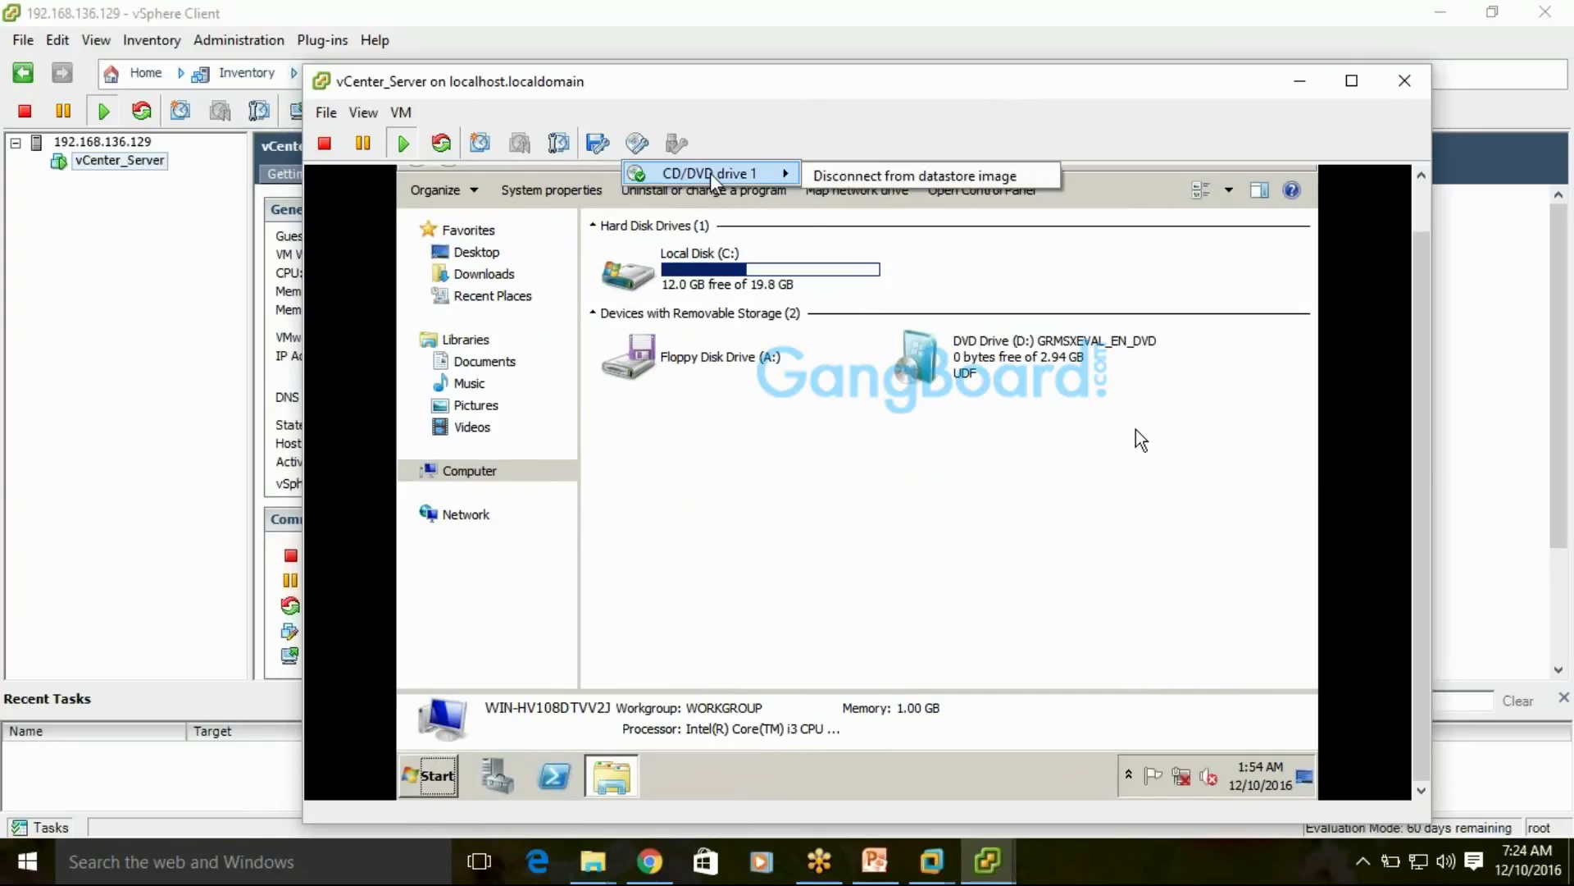
left_click(892, 177)
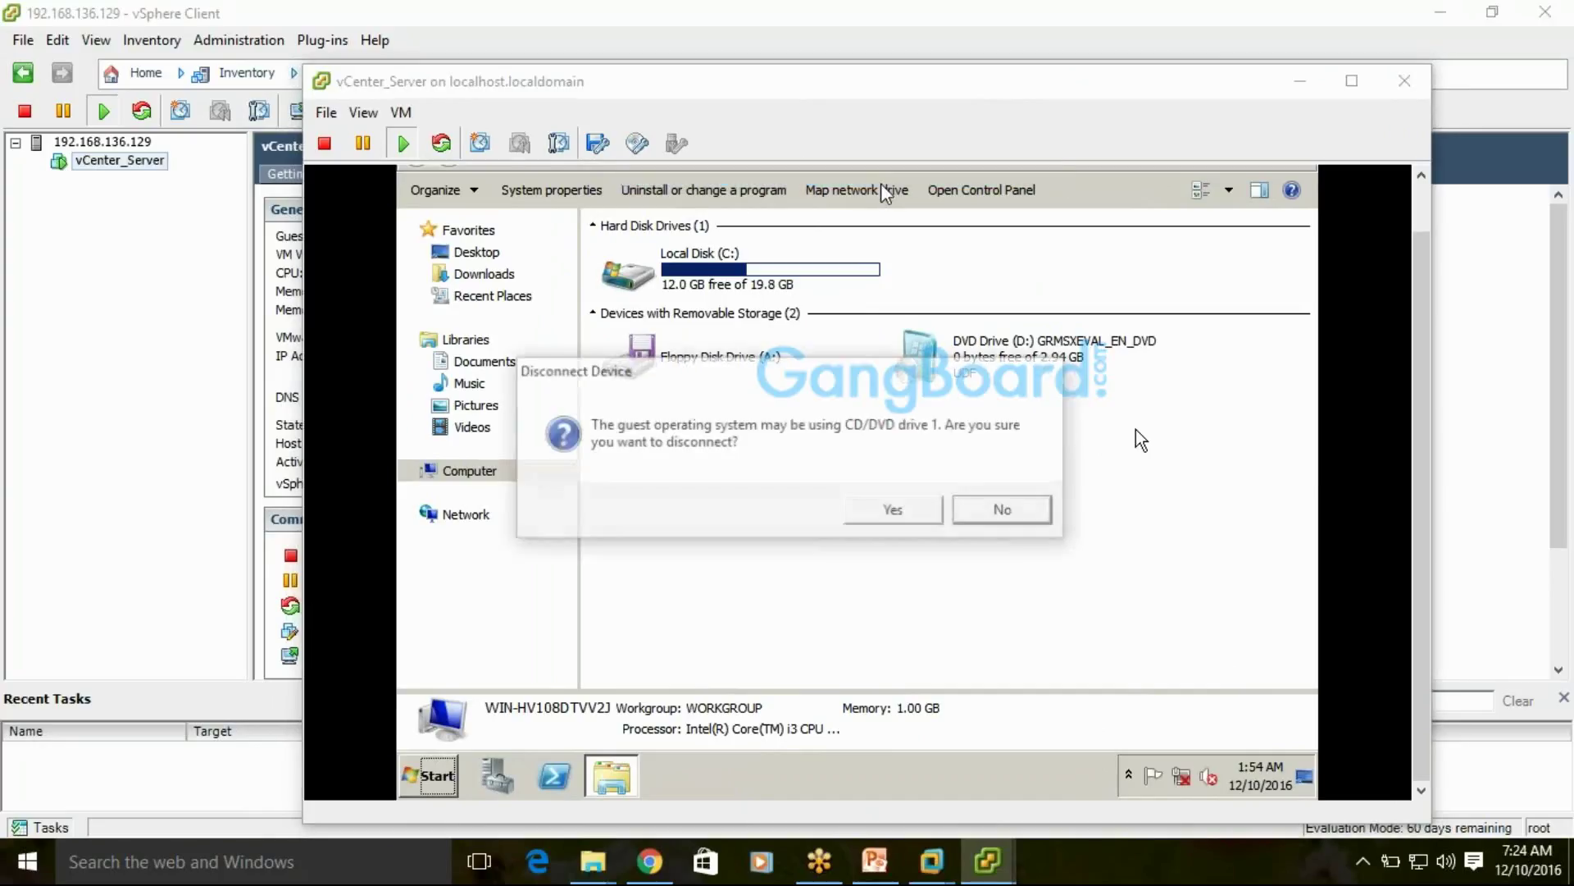
left_click(904, 509)
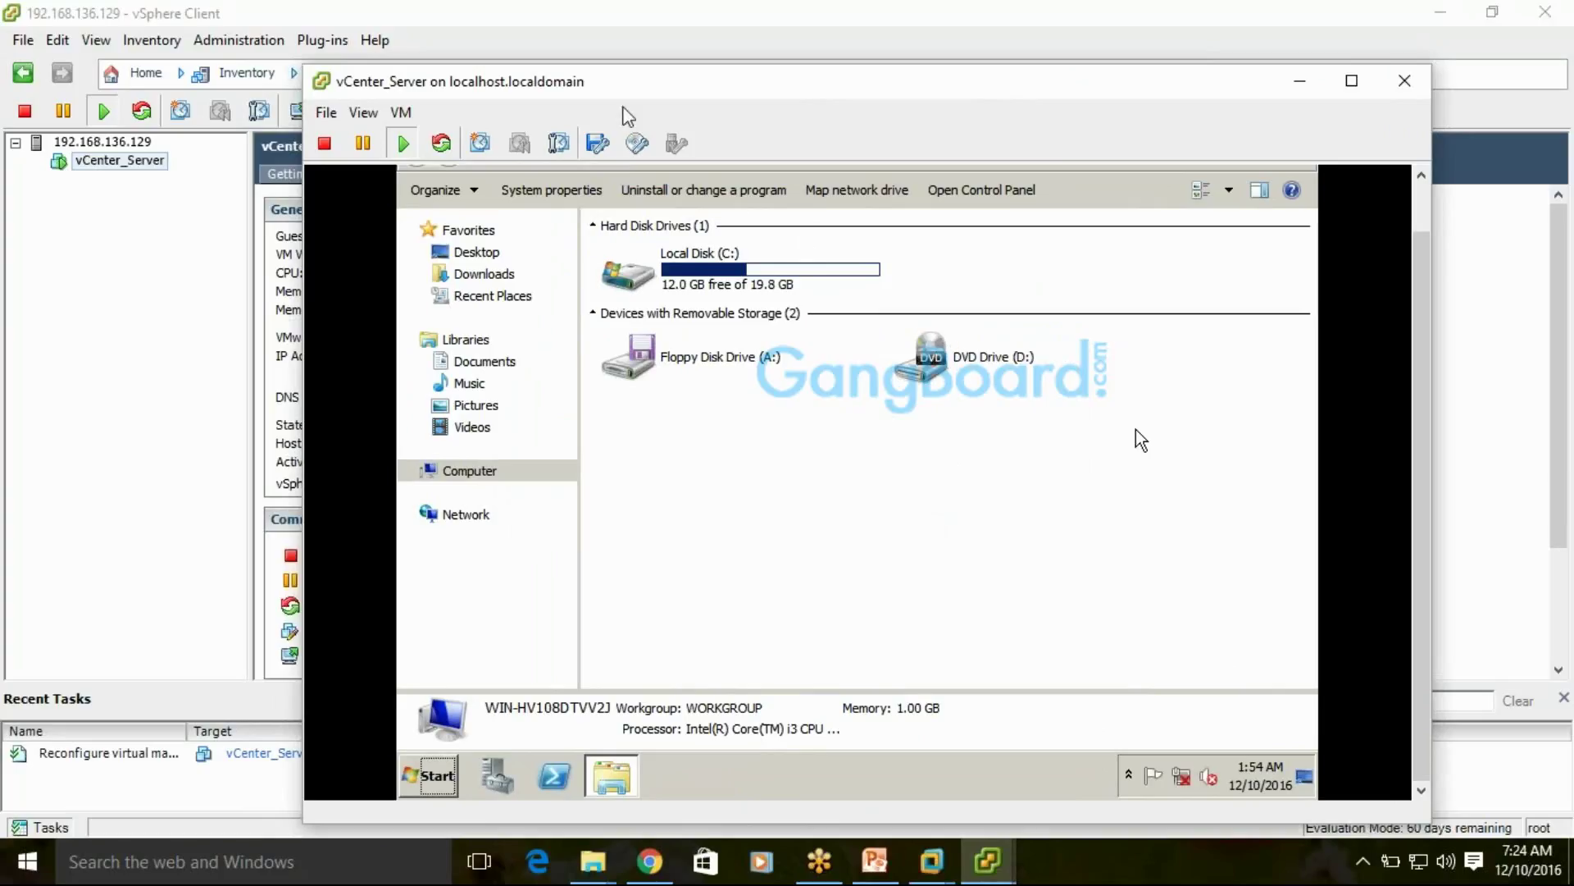
Choose Install/Upgrade VMware Tools for vCenter_Server from the console's VM > Guest menu
left_click(402, 112)
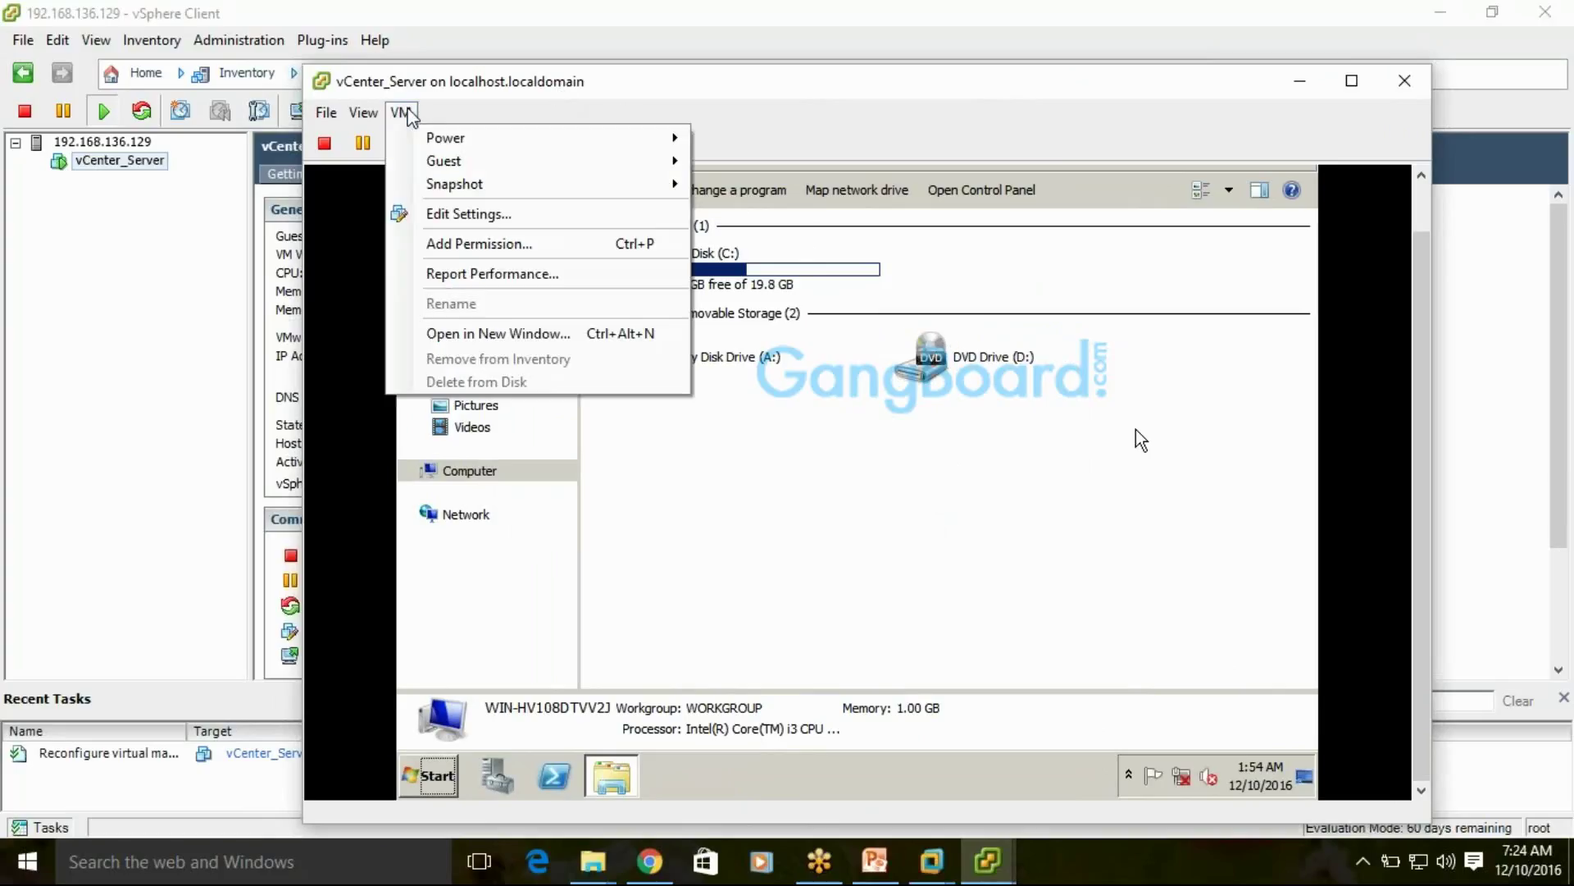
mouse_move(671, 138)
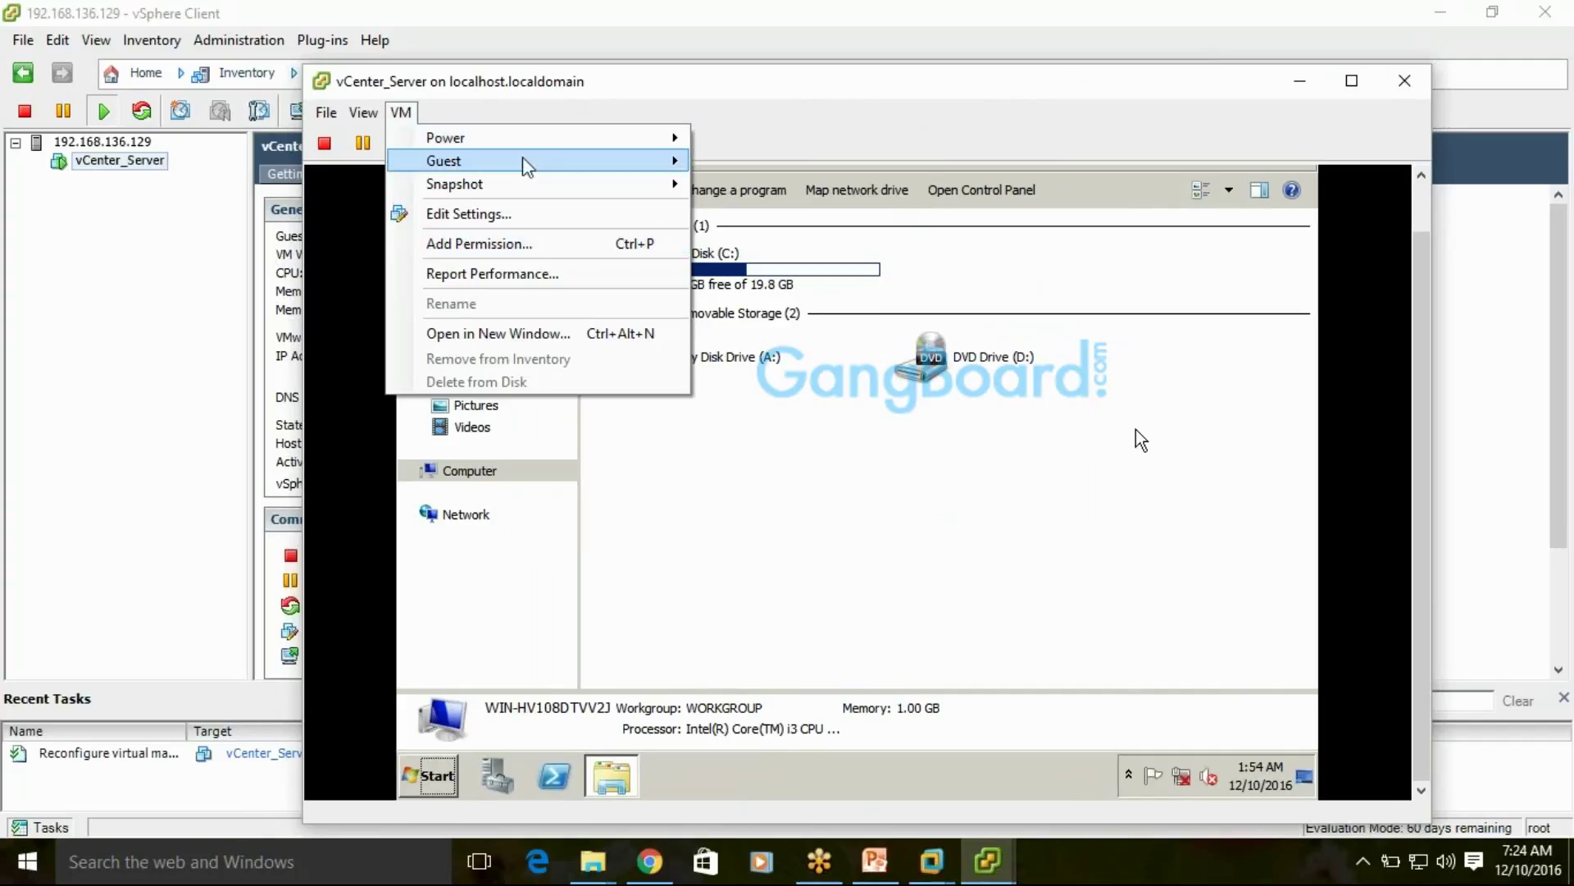
mouse_move(532, 160)
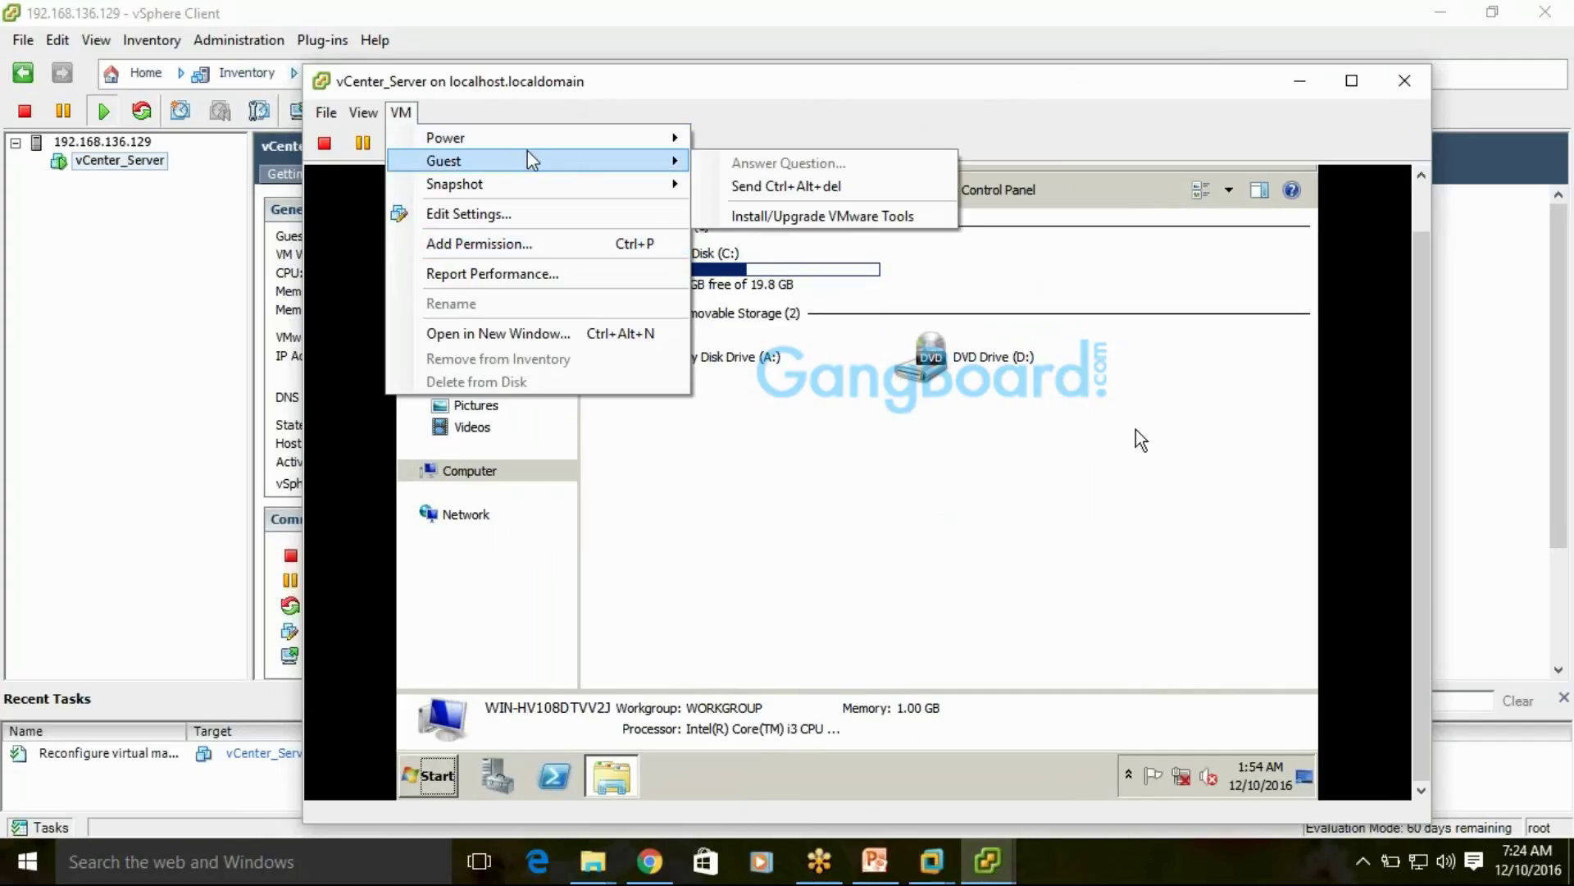
left_click(407, 113)
left_click(405, 112)
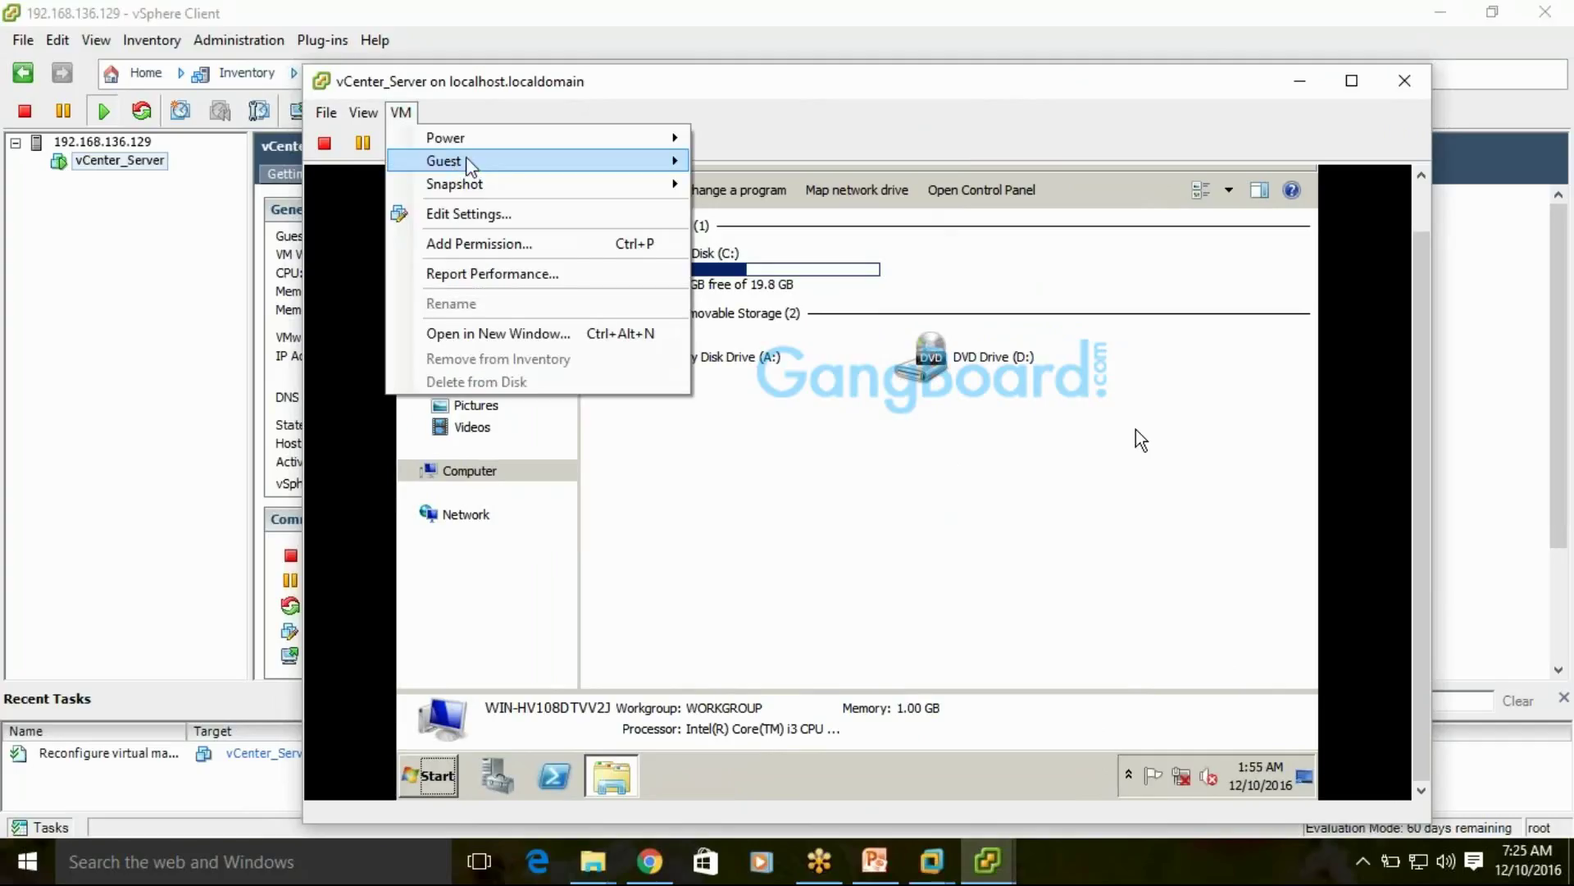
mouse_move(519, 163)
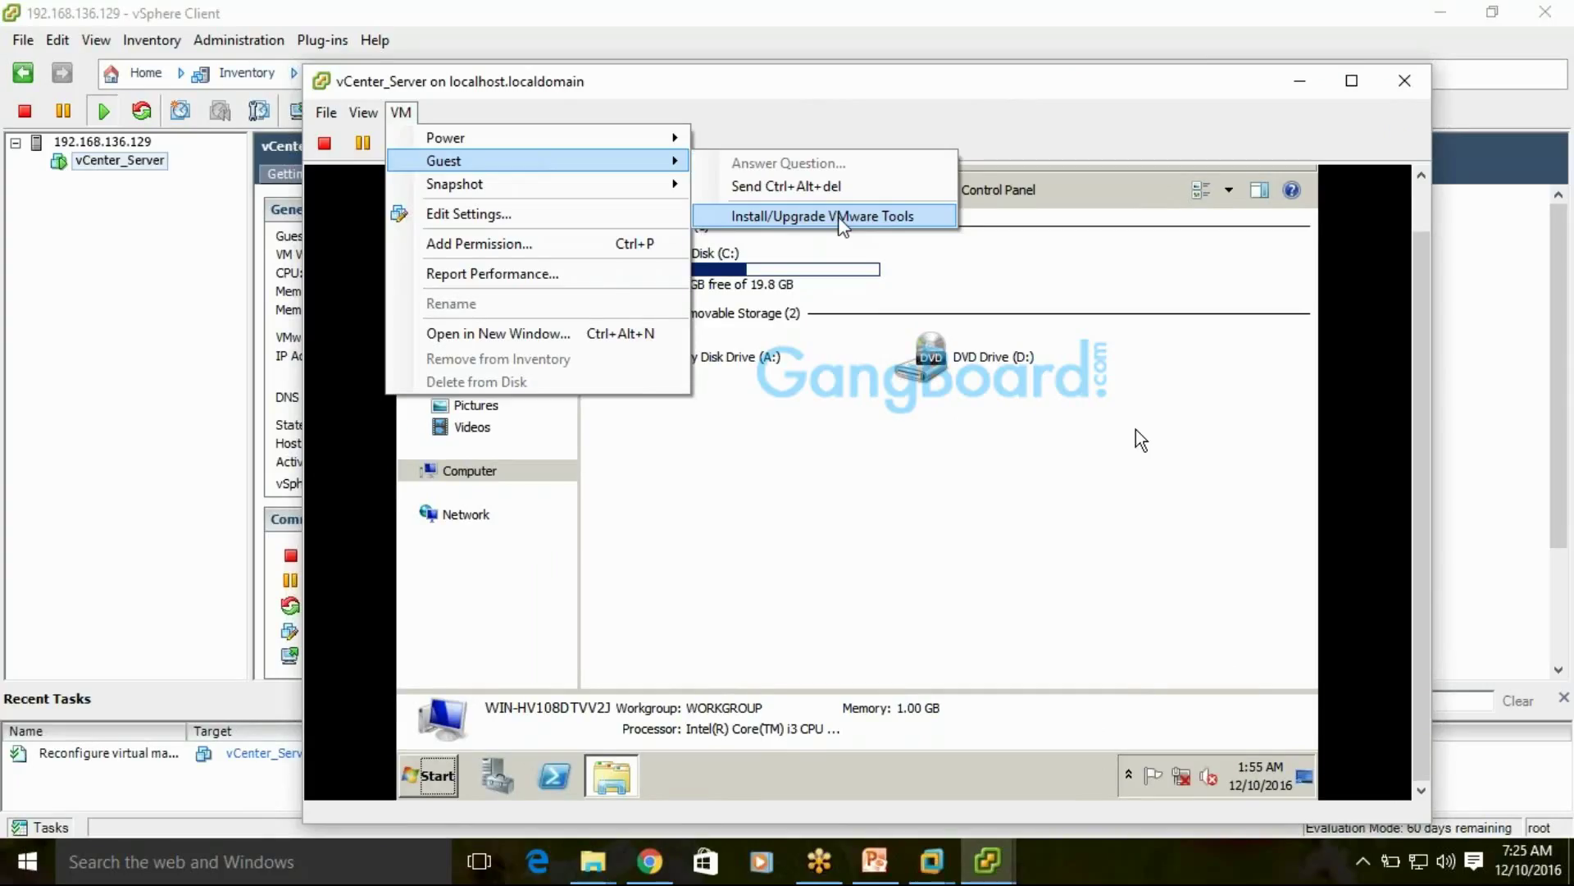
left_click(840, 218)
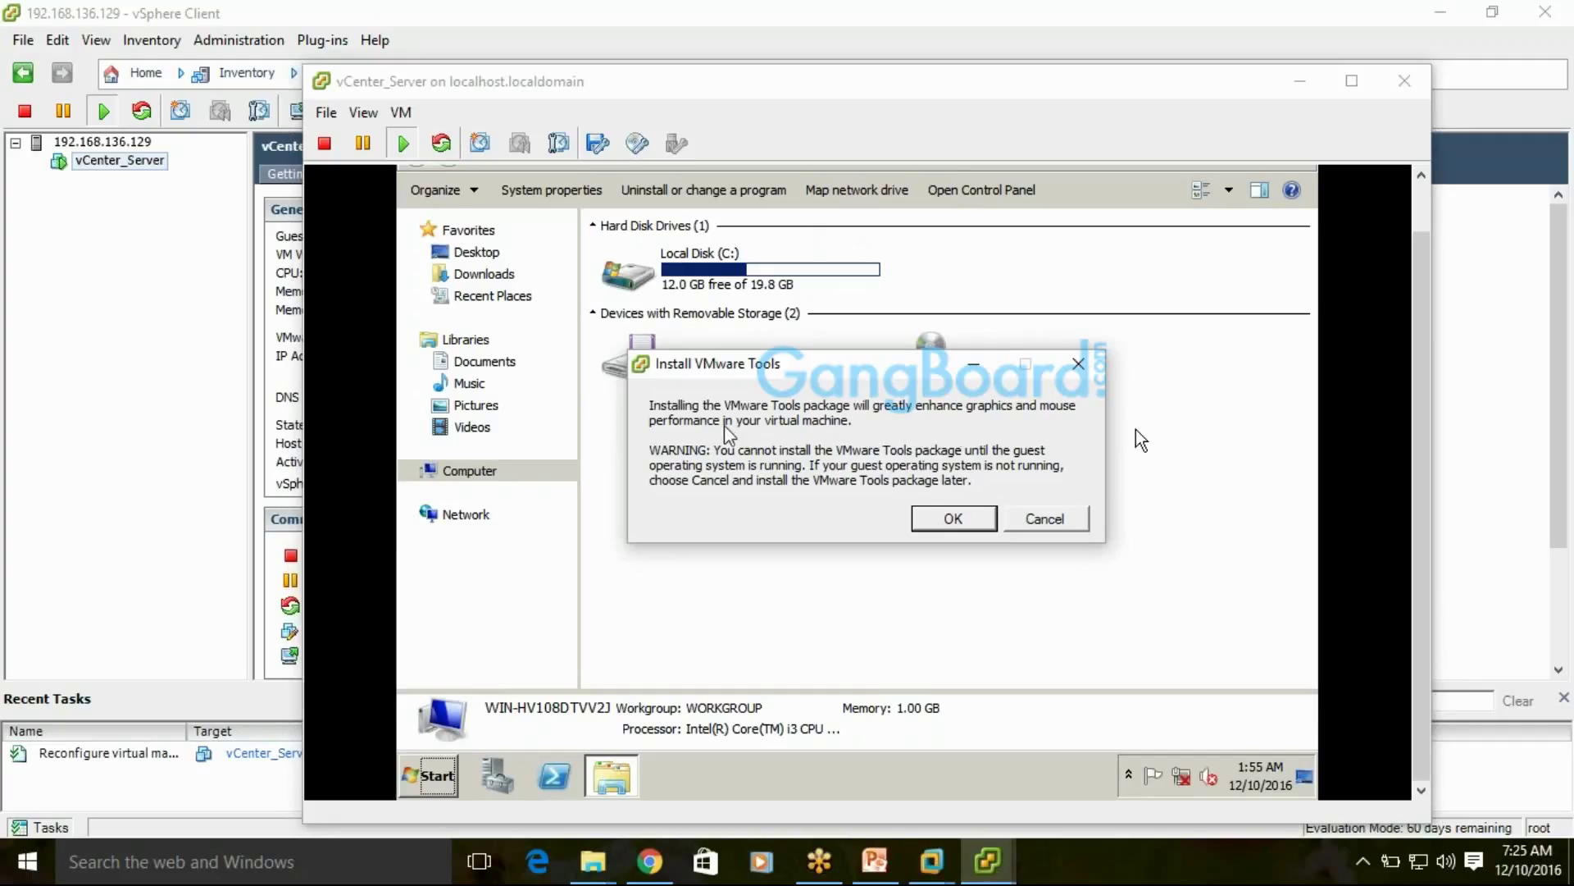
Confirm mounting the VMware Tools installer and close the guest's AutoPlay prompt
left_click(949, 518)
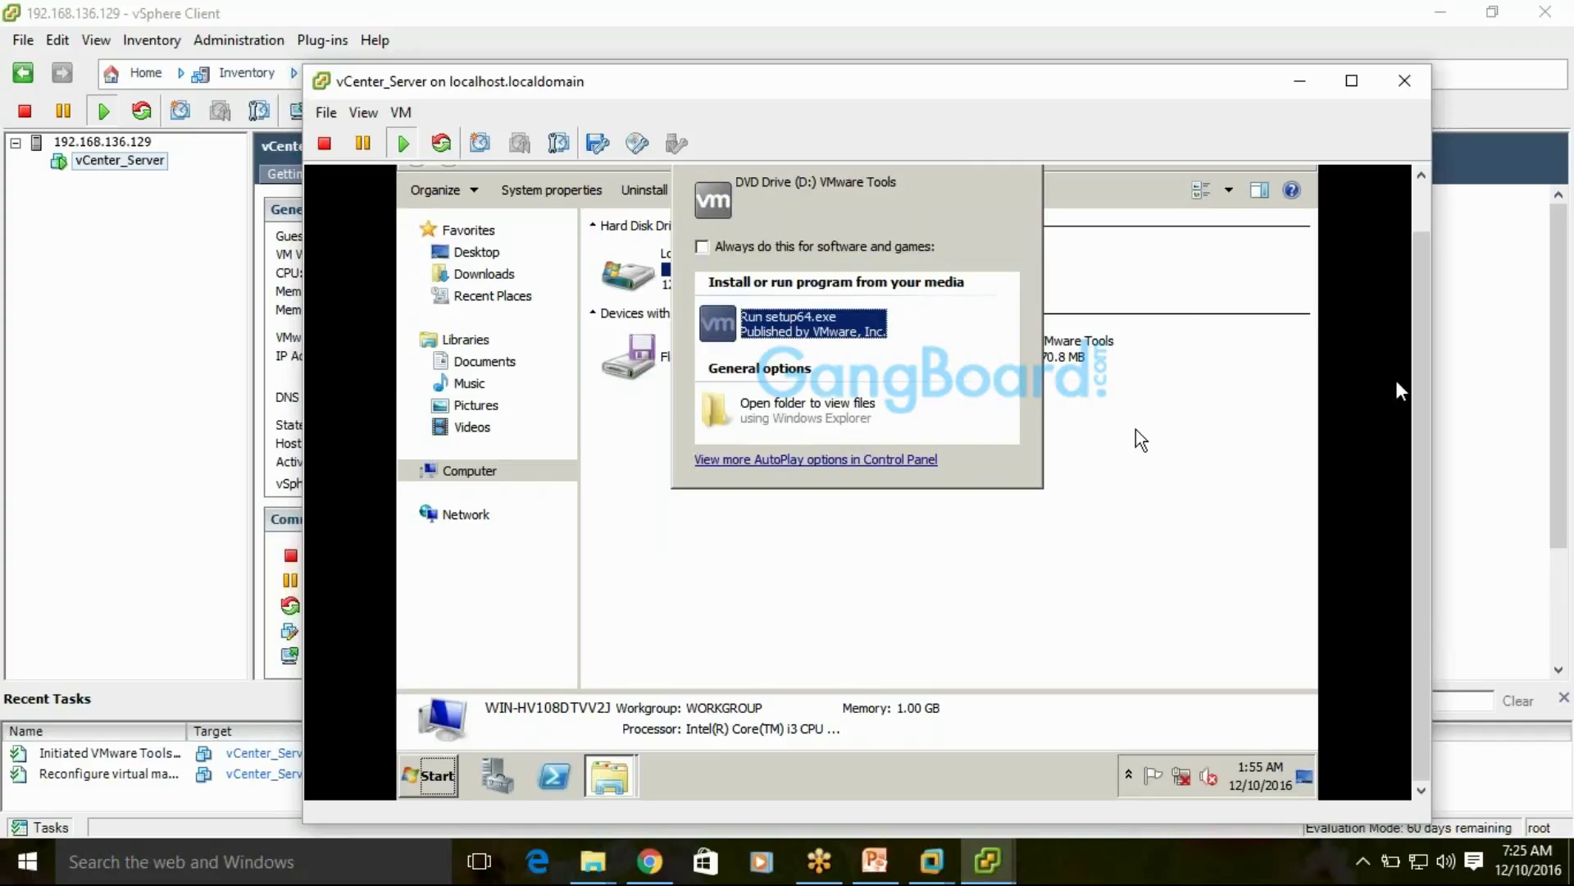
left_click_drag(1420, 323, 1423, 271)
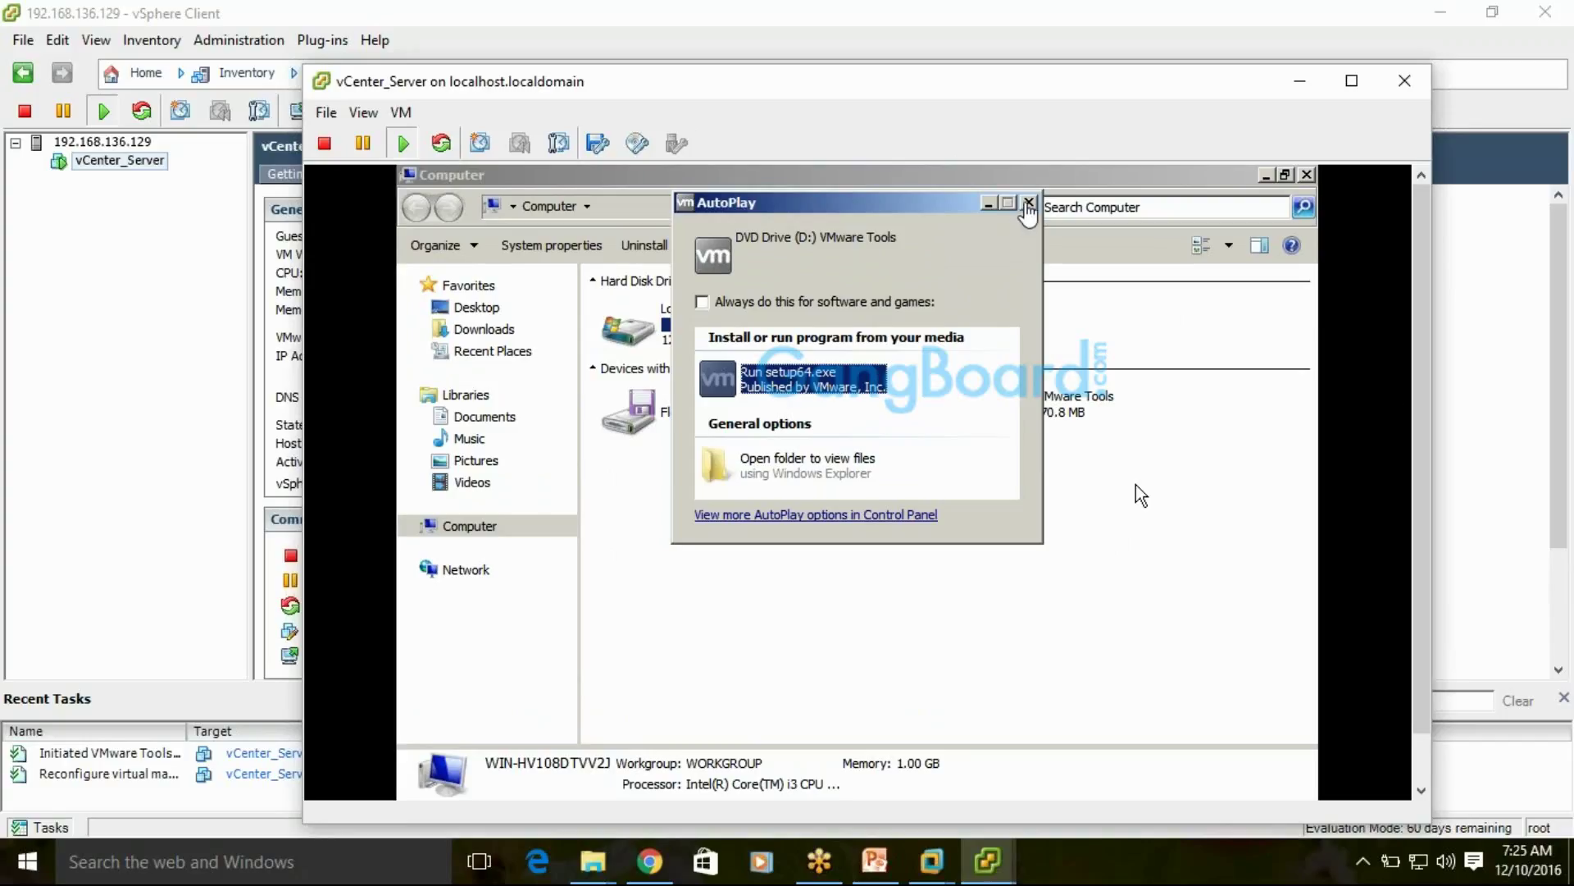
left_click(1029, 203)
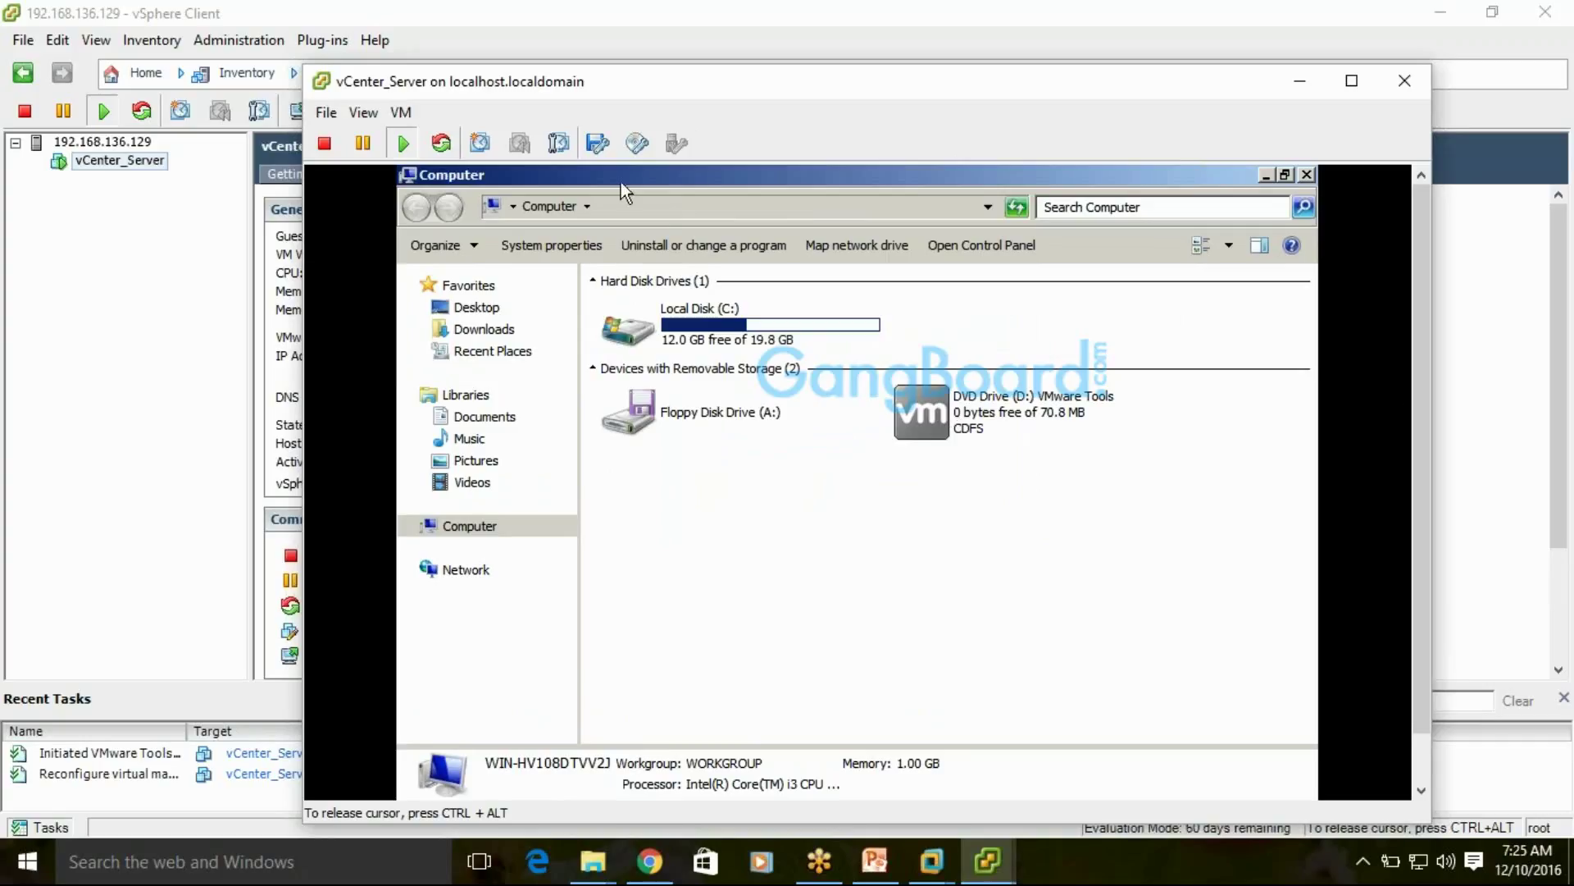
Check the console's VM actions menu, then return mouse control to the guest's Computer window
key("ctrl+alt")
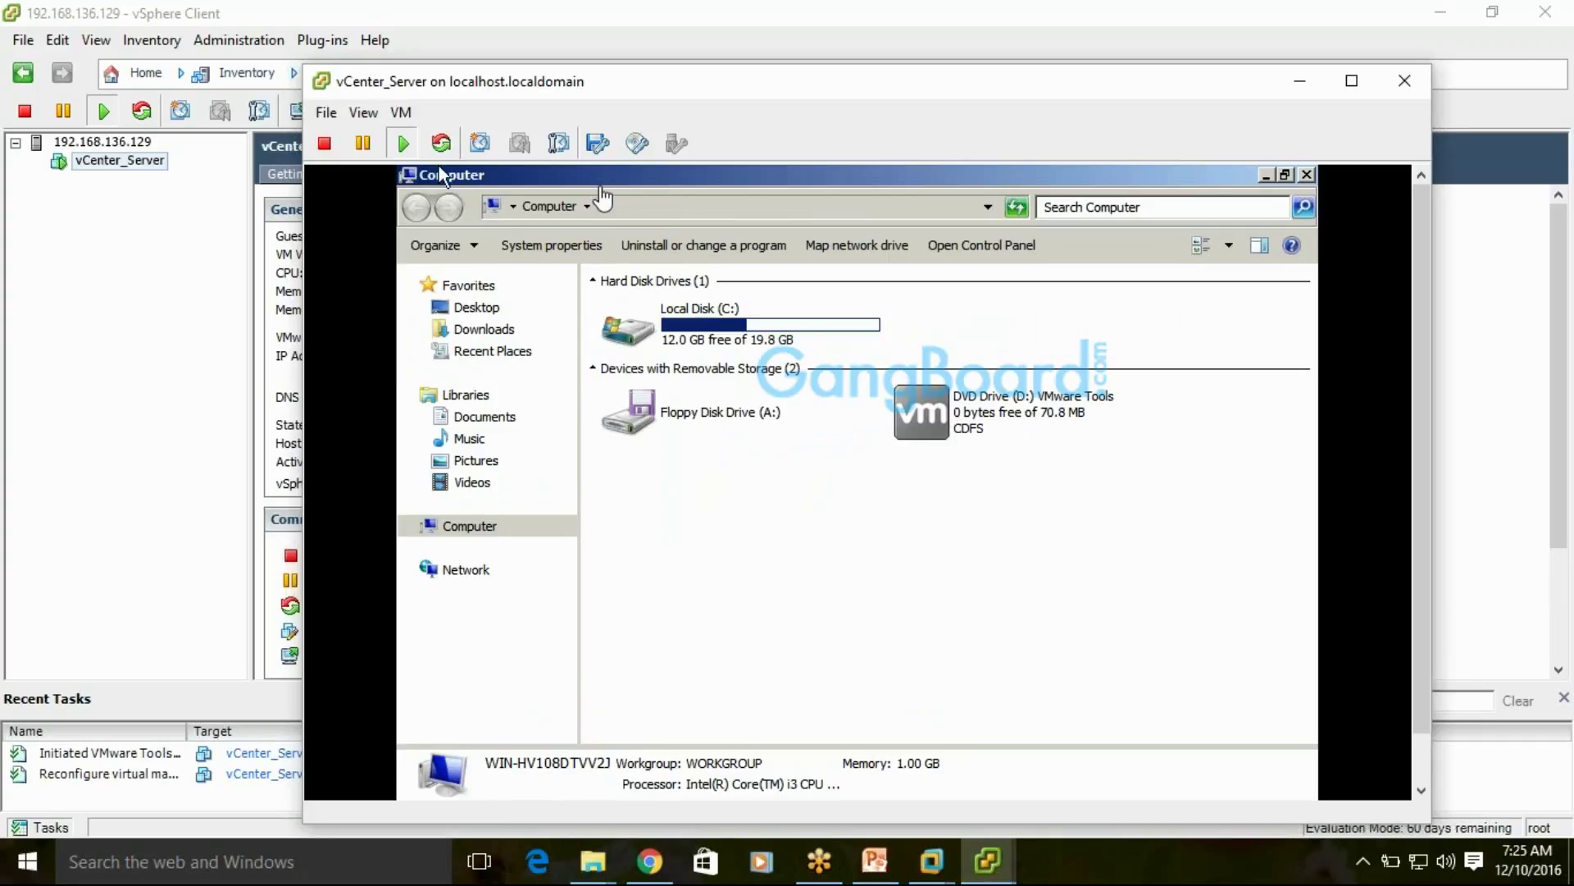
left_click(400, 112)
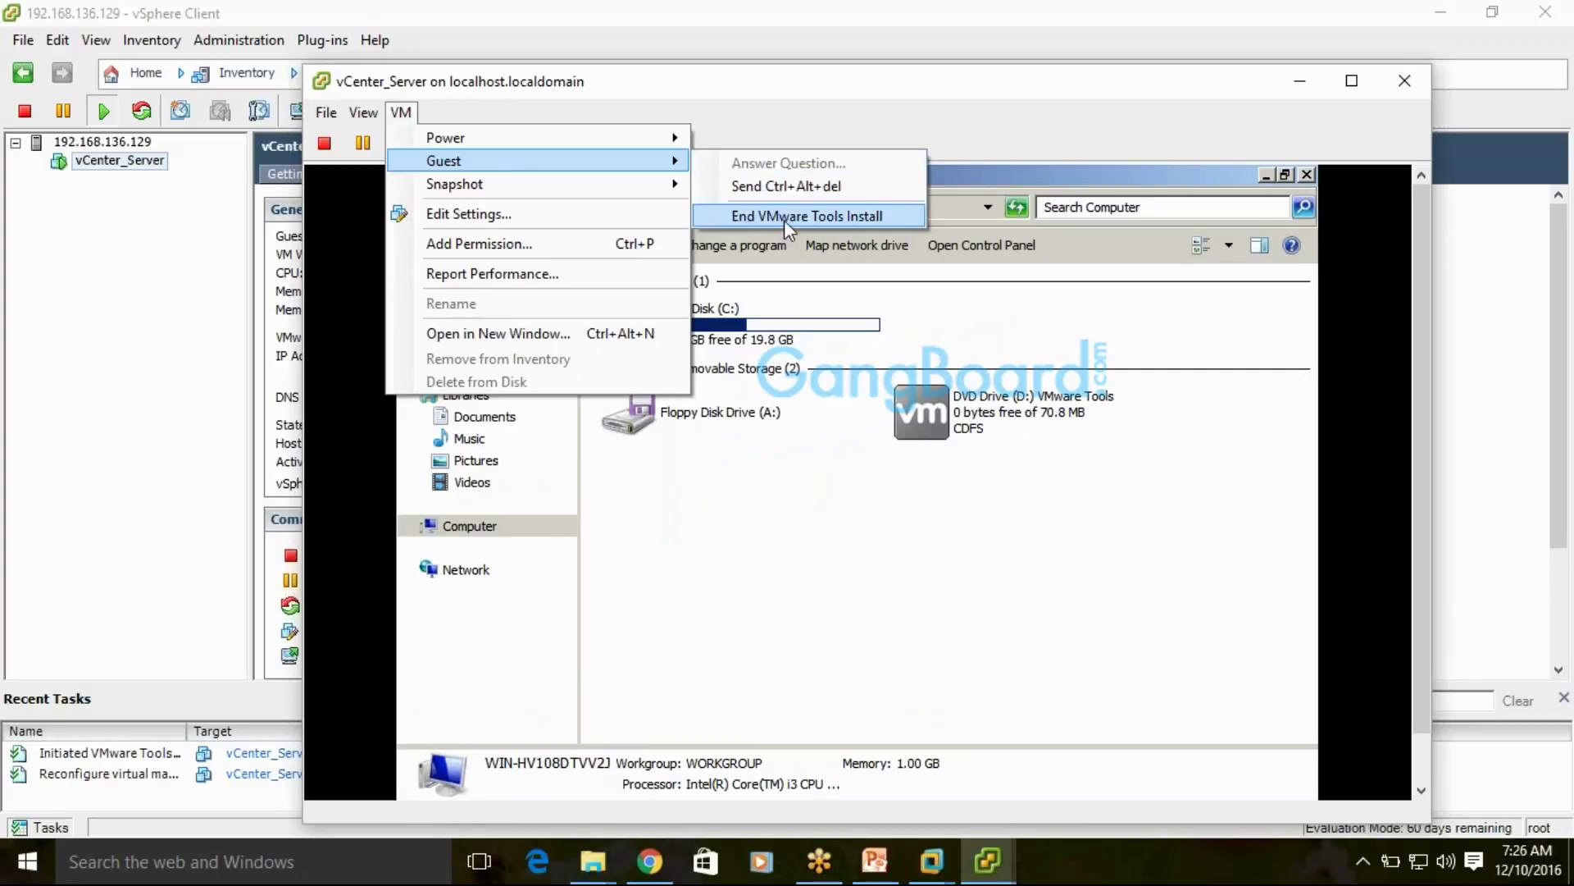
left_click(591, 82)
left_click_drag(1420, 406, 1420, 460)
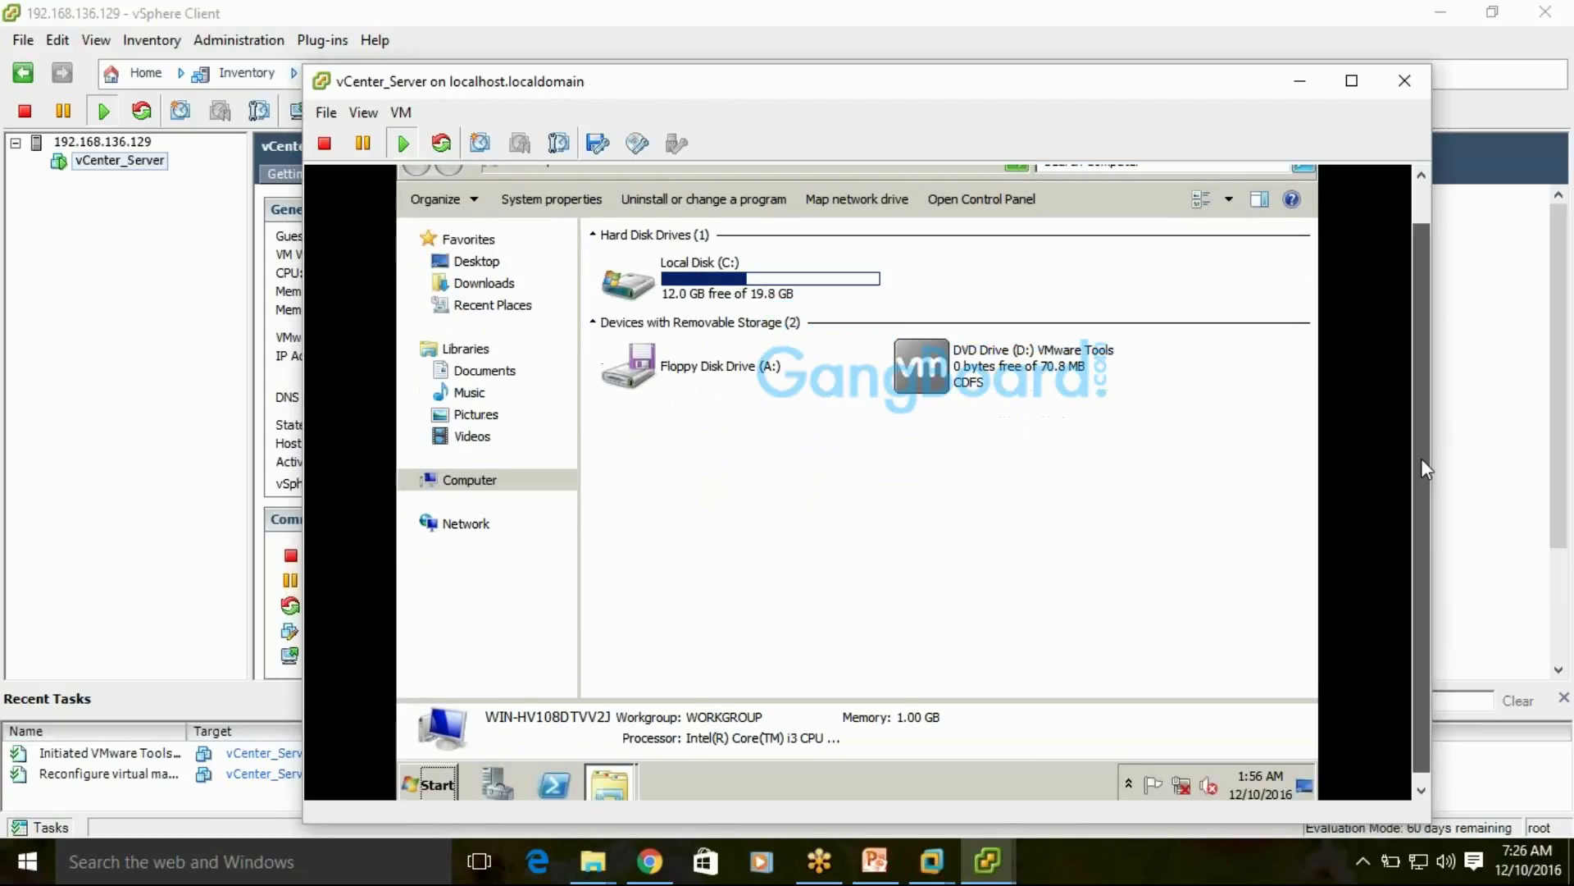
left_click(610, 779)
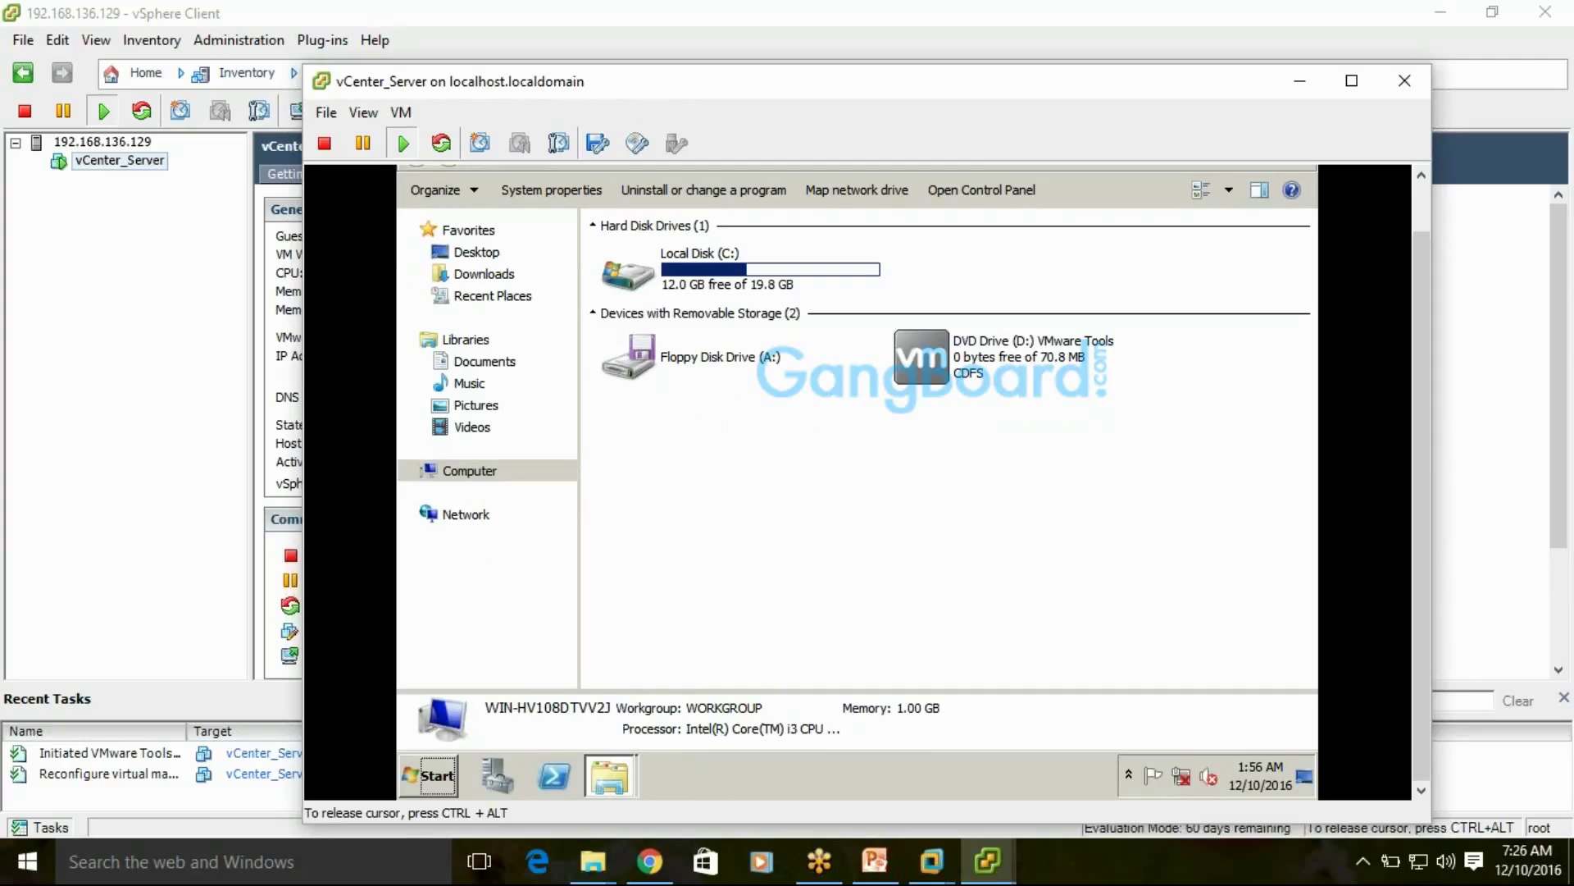
key("ctrl+alt")
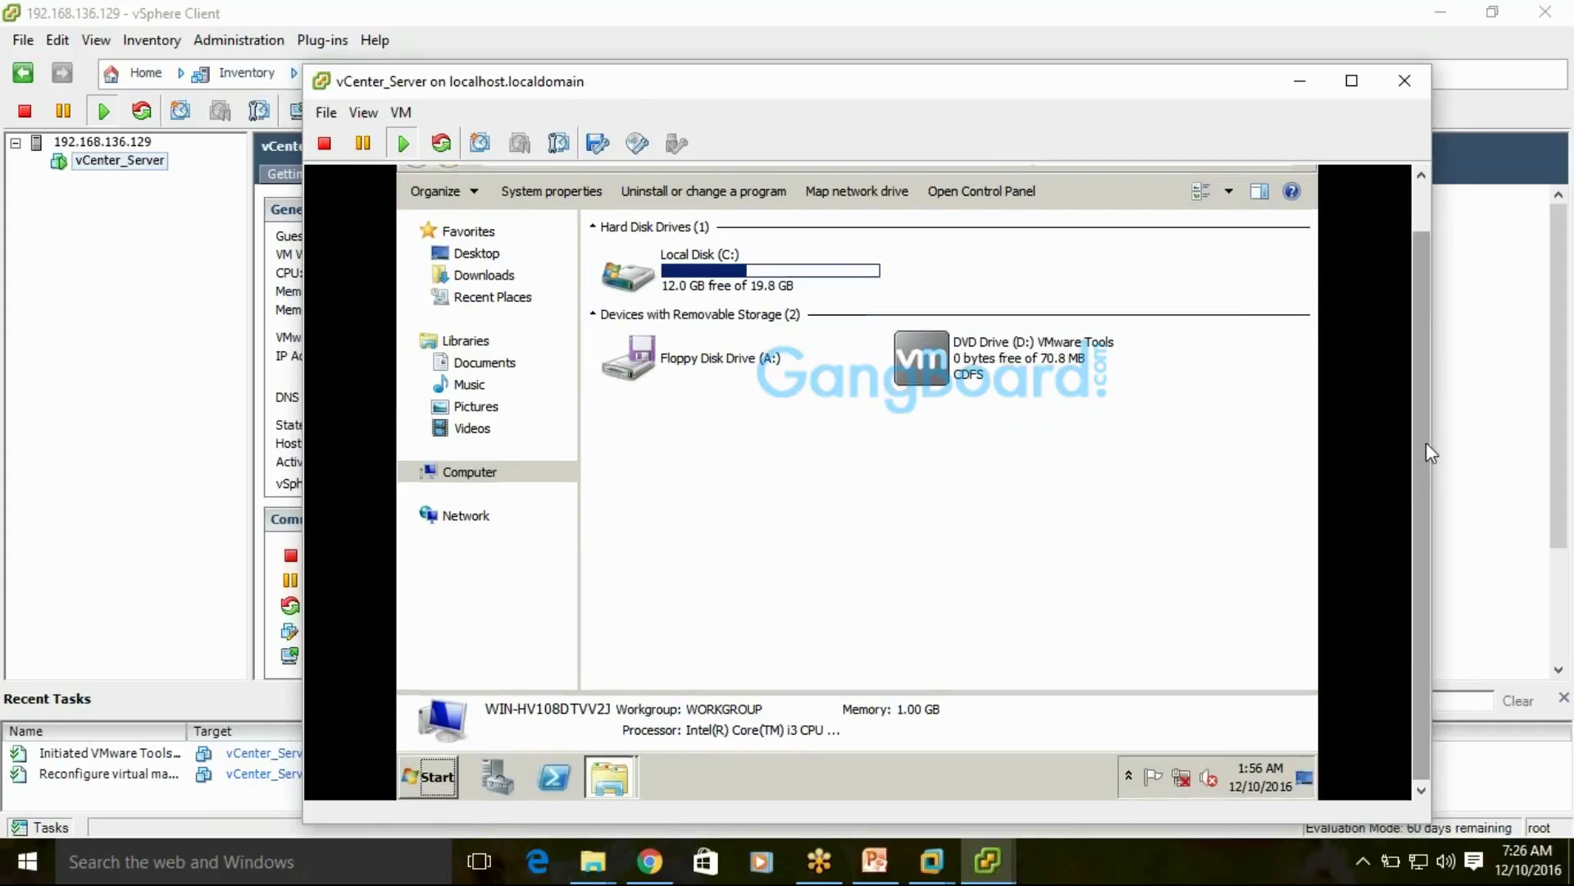
scroll(1425, 441, "up", 2)
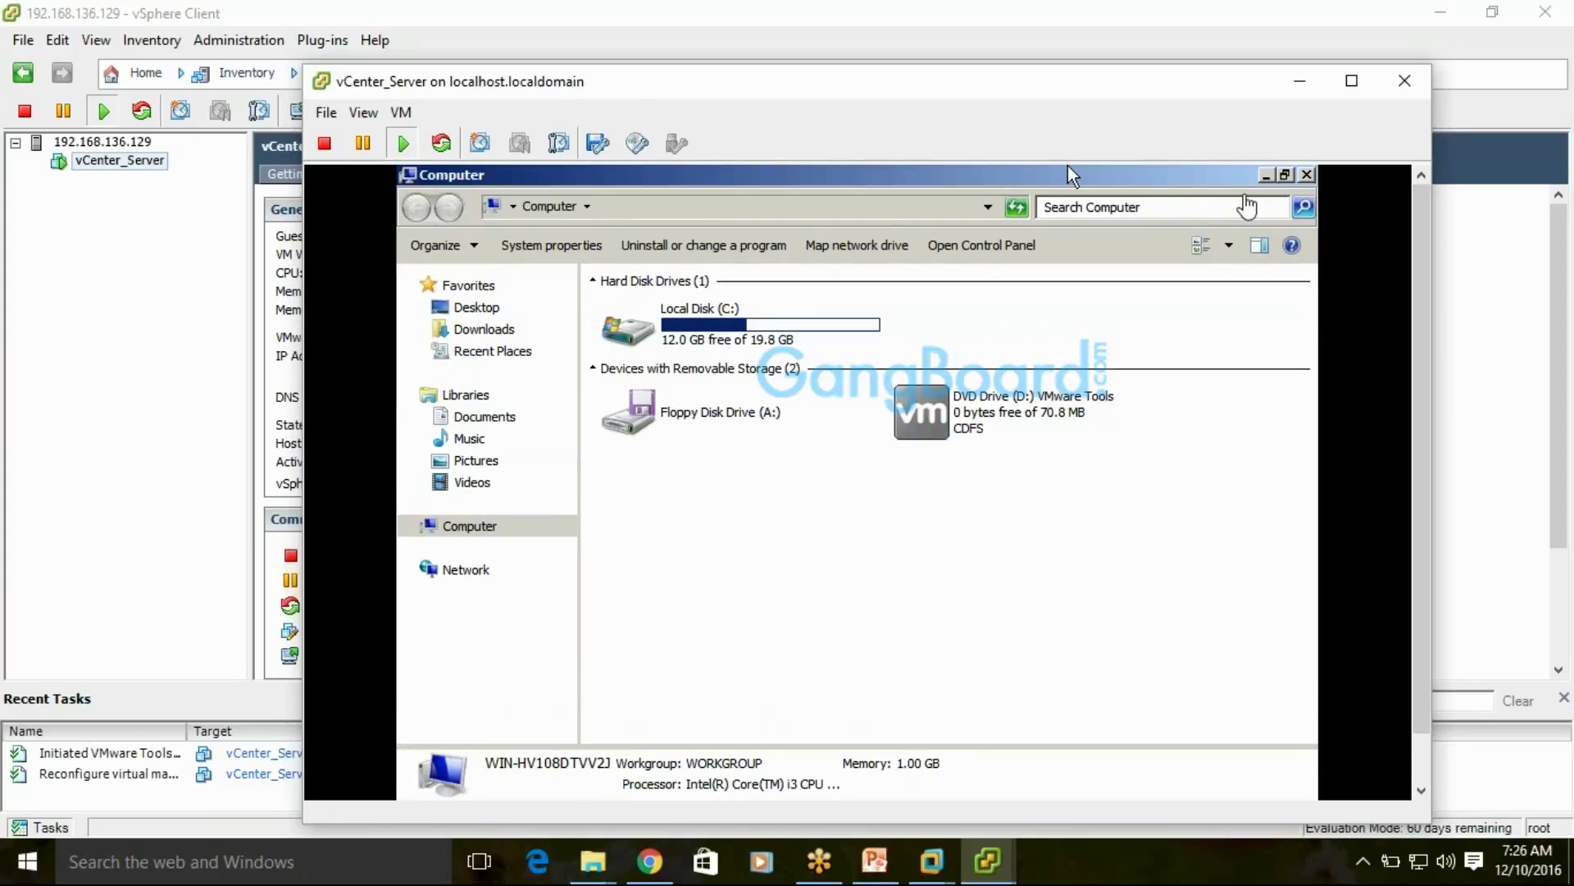
left_click(1068, 166)
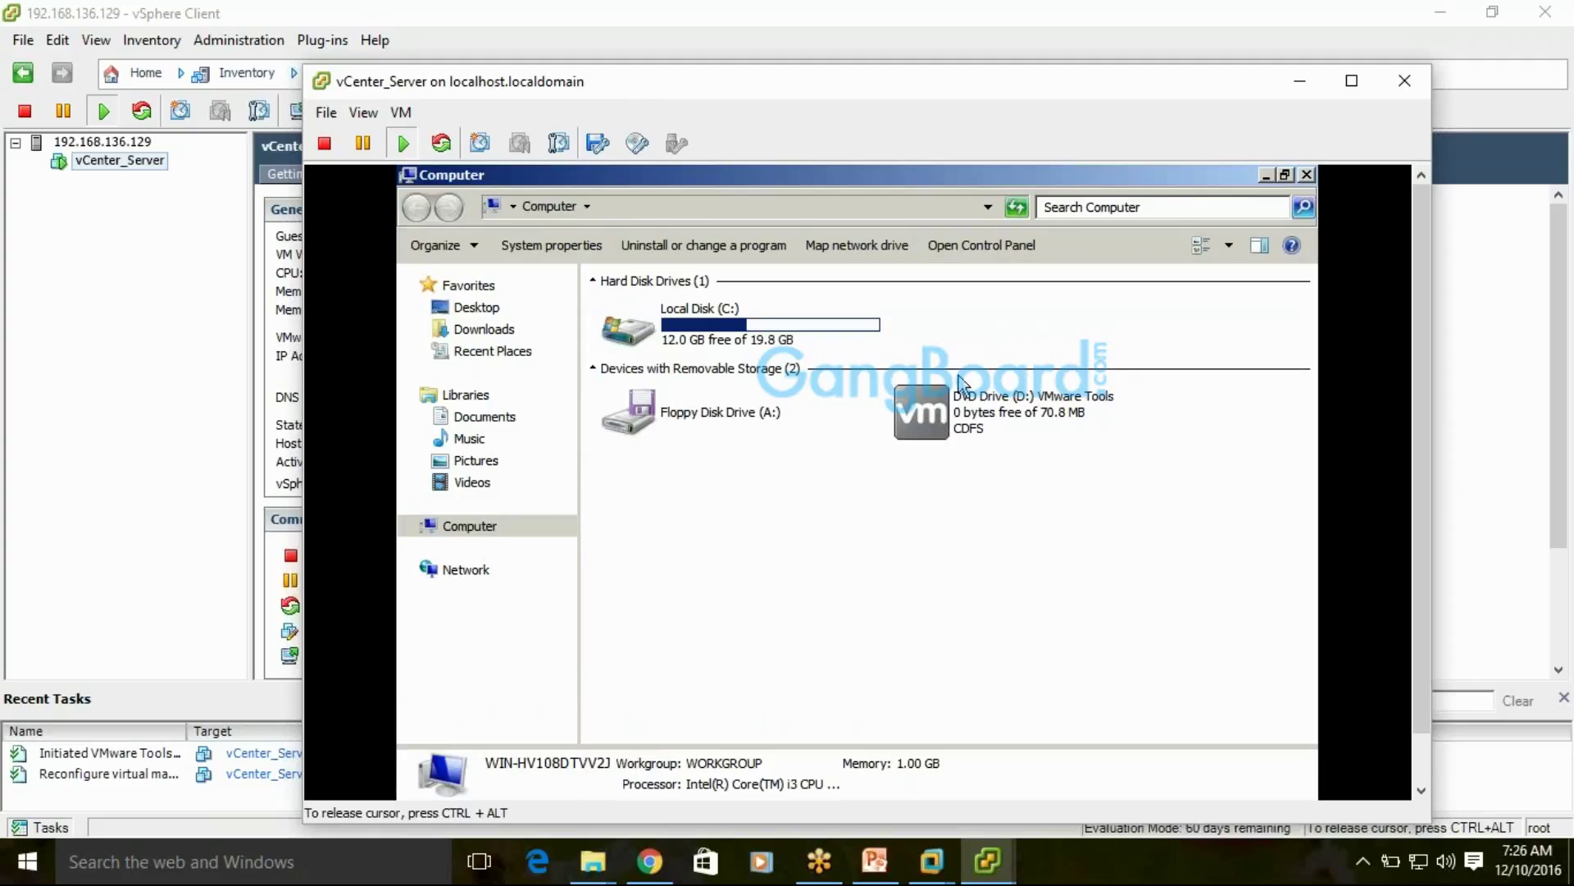
Launch the VMware Tools installer from drive D:, minimize Computer and close AutoPlay
double_click(918, 426)
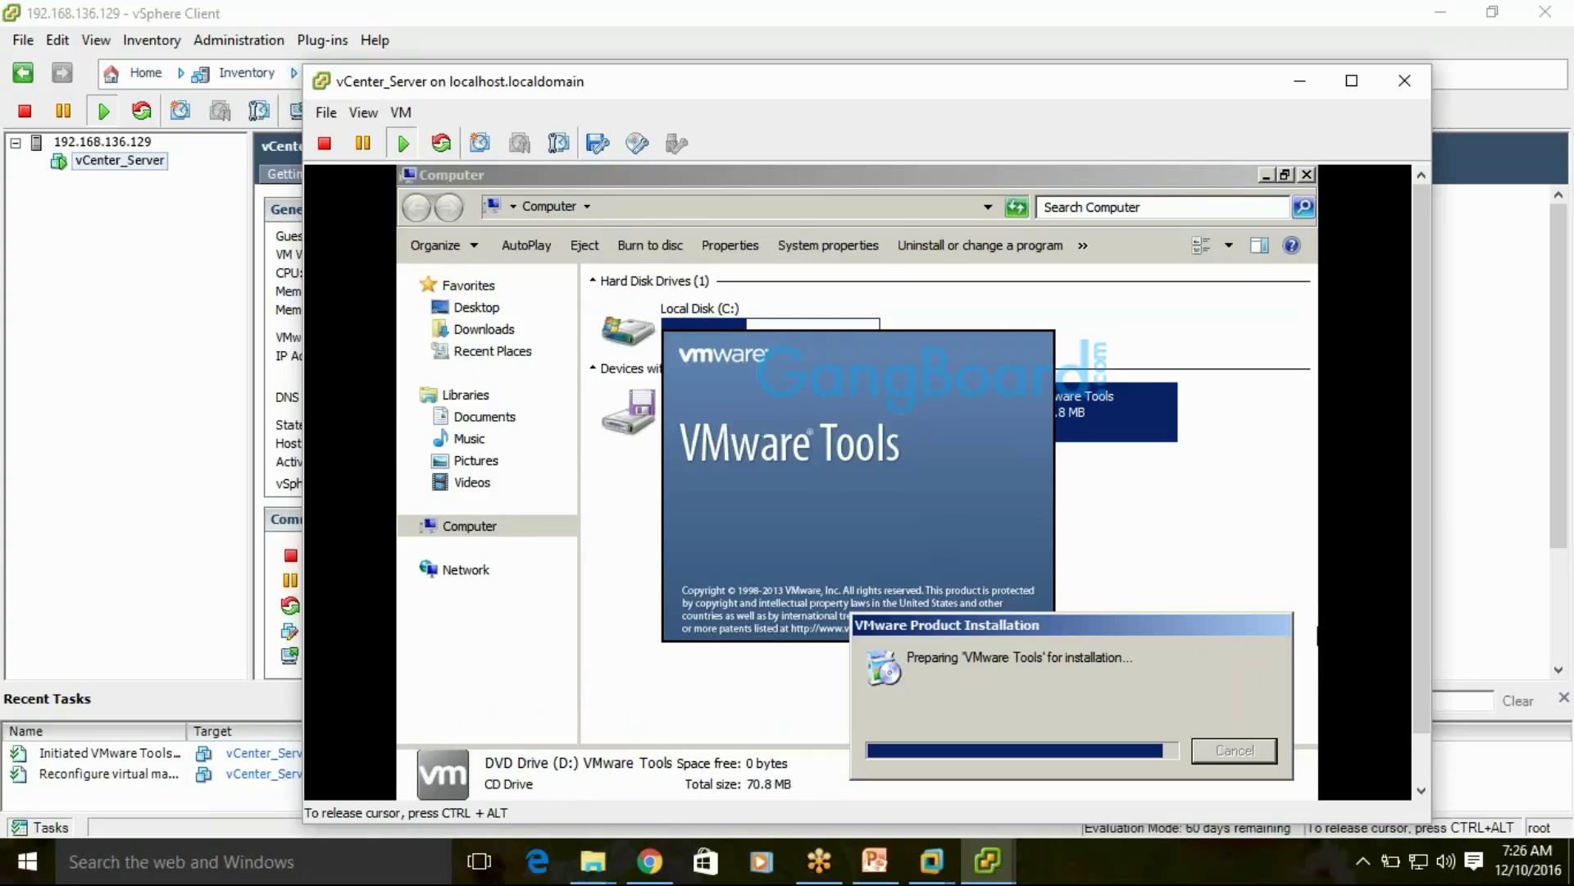
key("ctrl+alt")
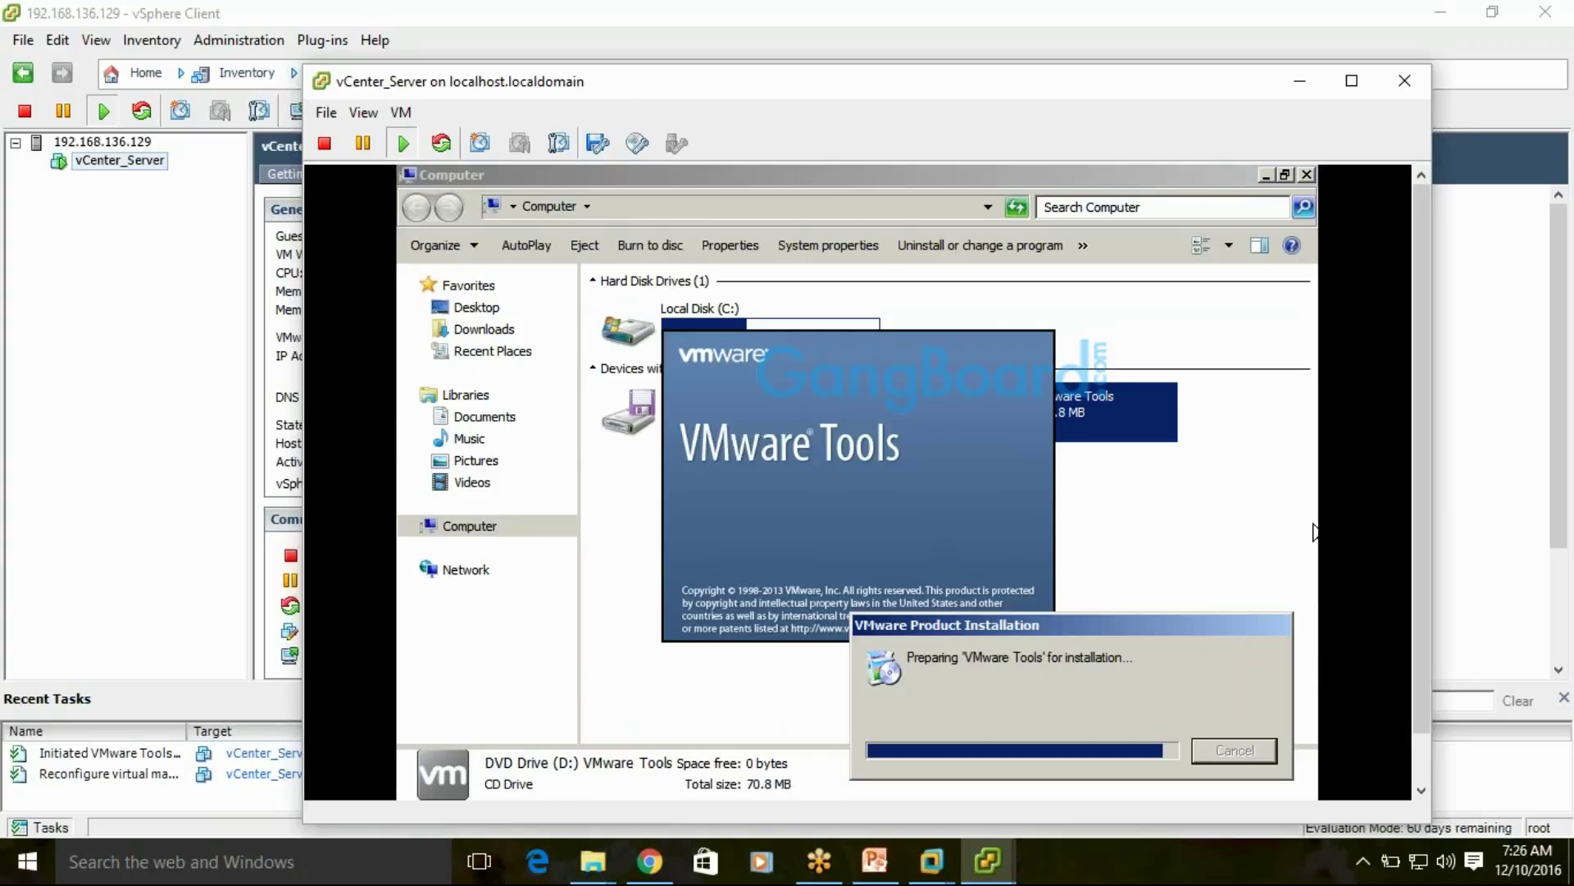
left_click(1282, 196)
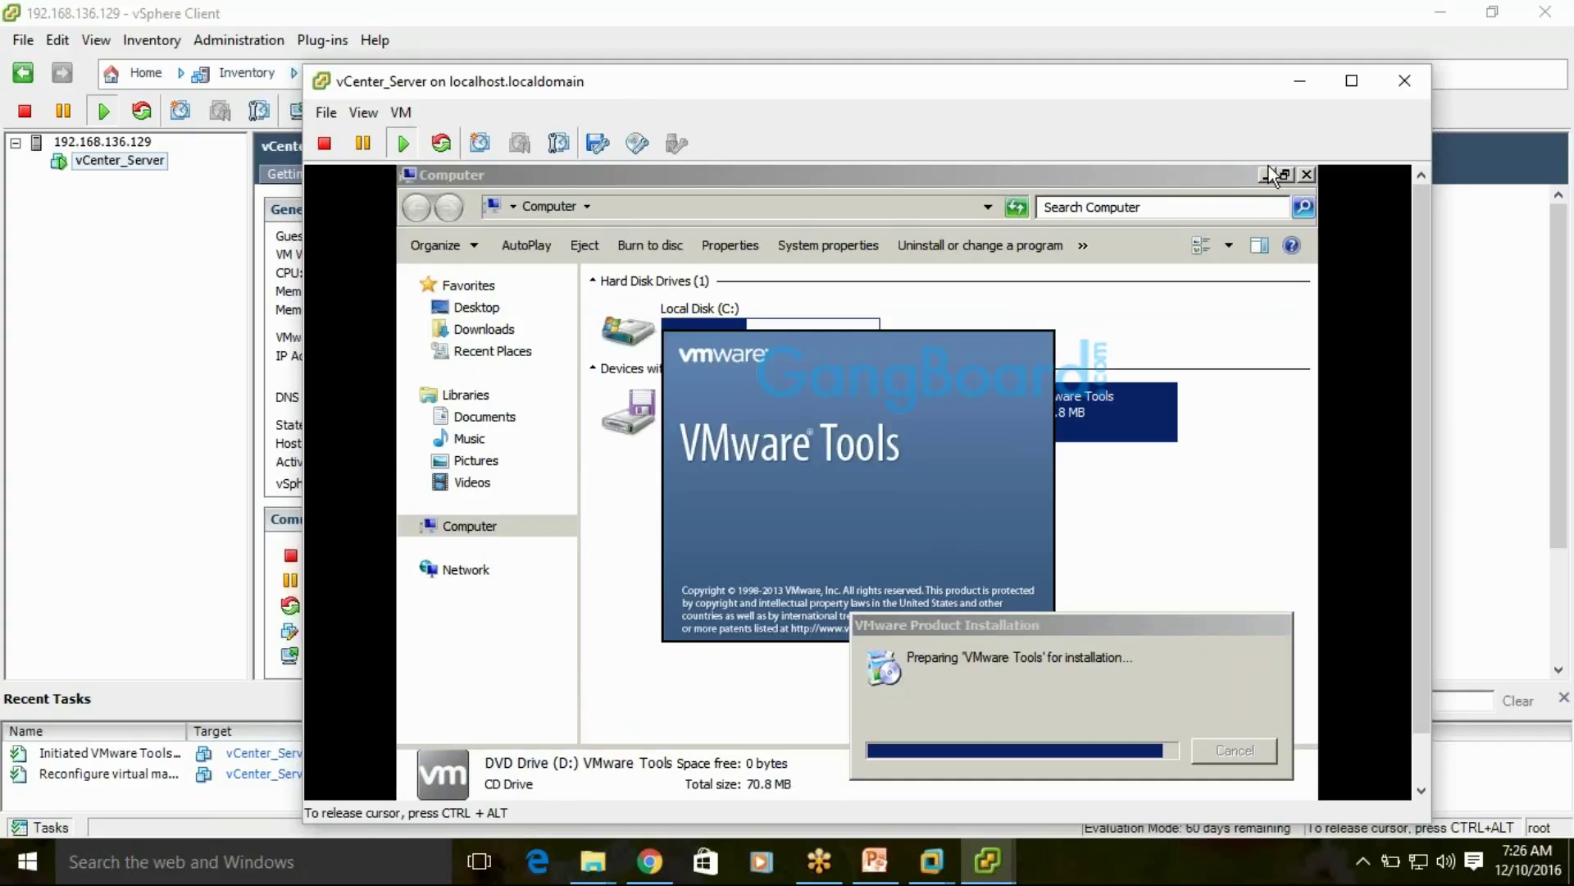
left_click(1266, 176)
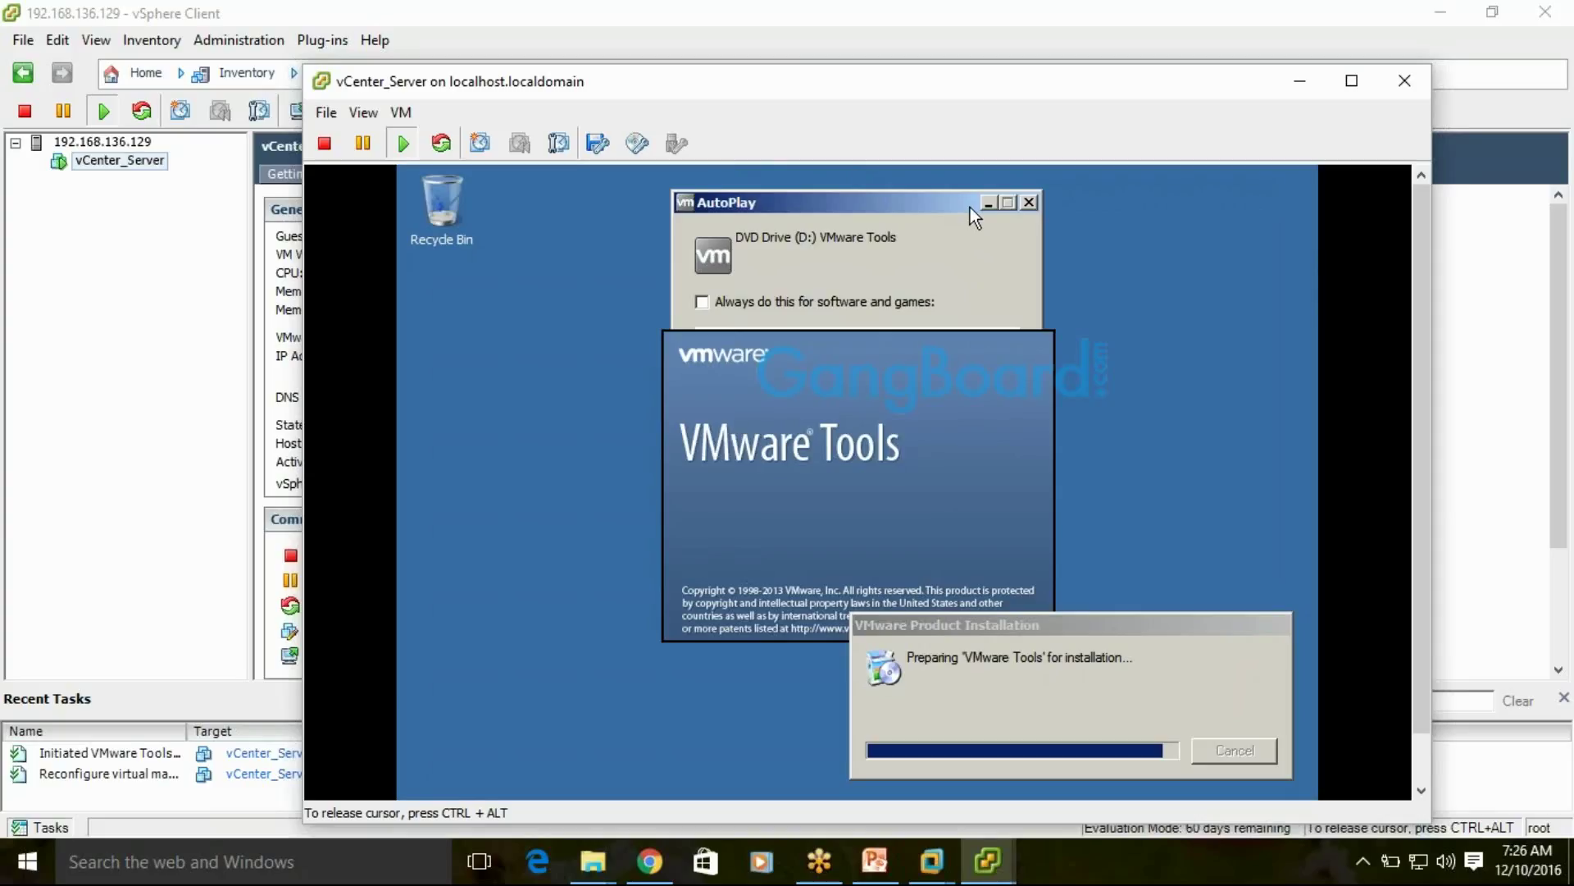
left_click(1031, 203)
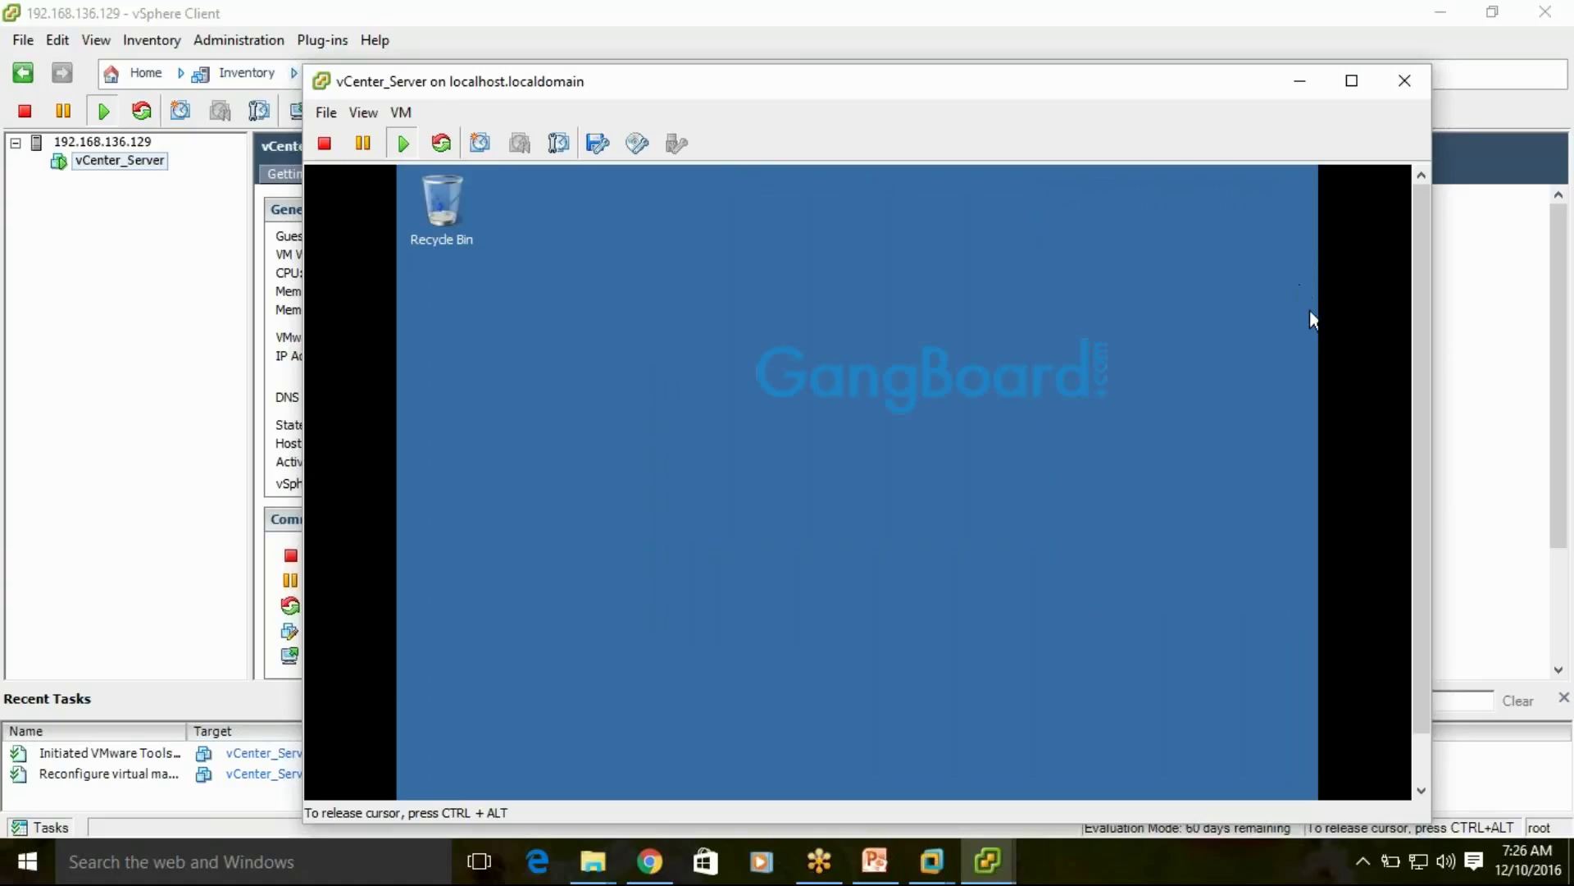
Return input to the guest console and expand its hidden notification icons
key("ctrl+alt")
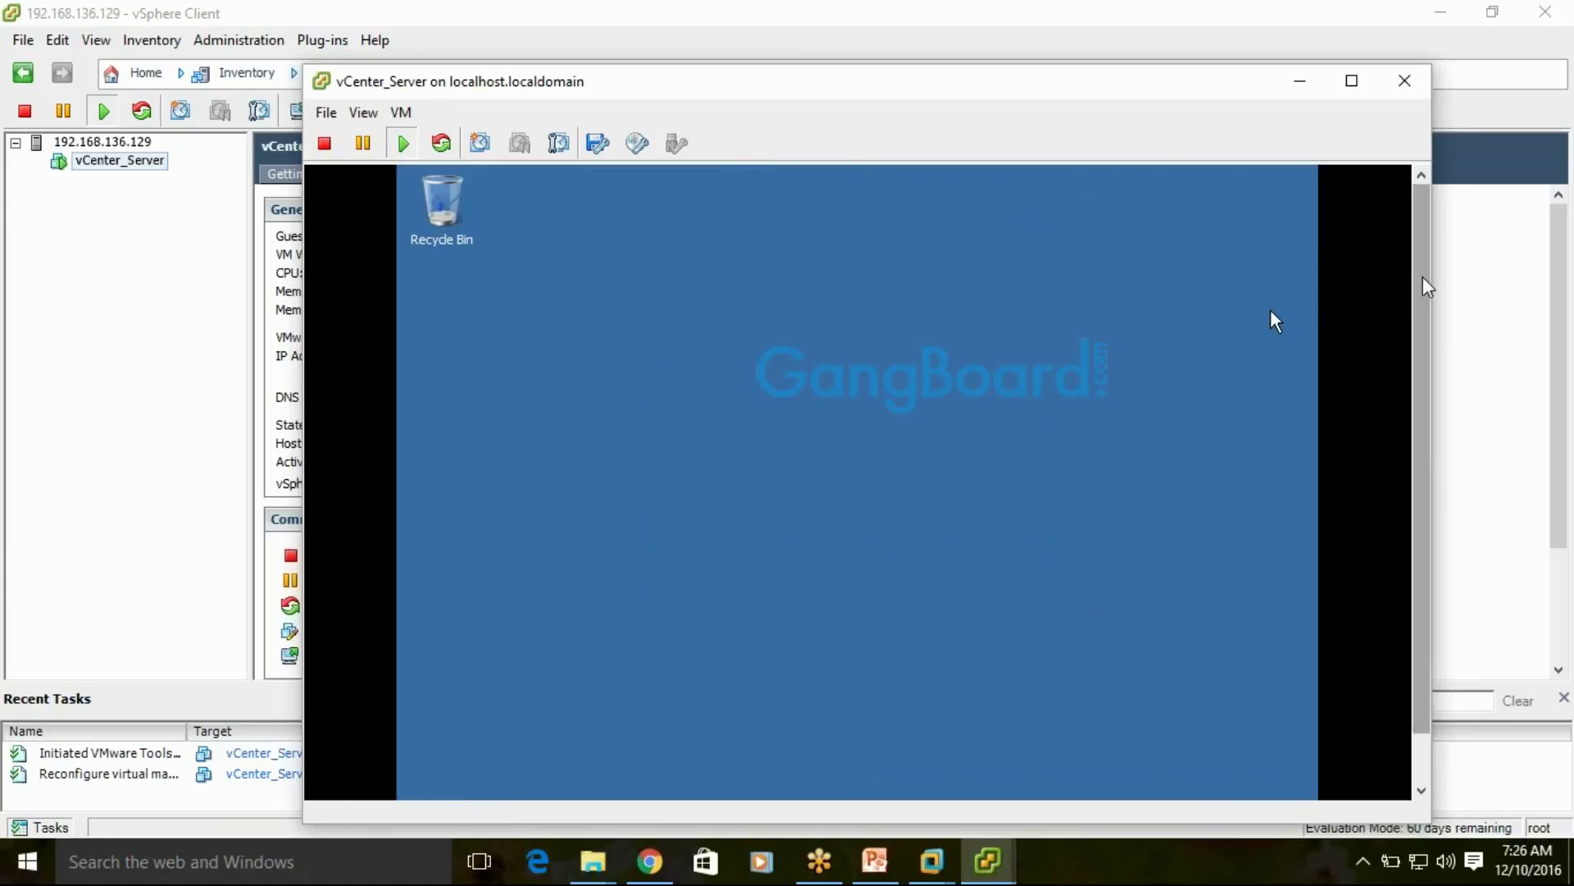
left_click_drag(1425, 289, 1417, 463)
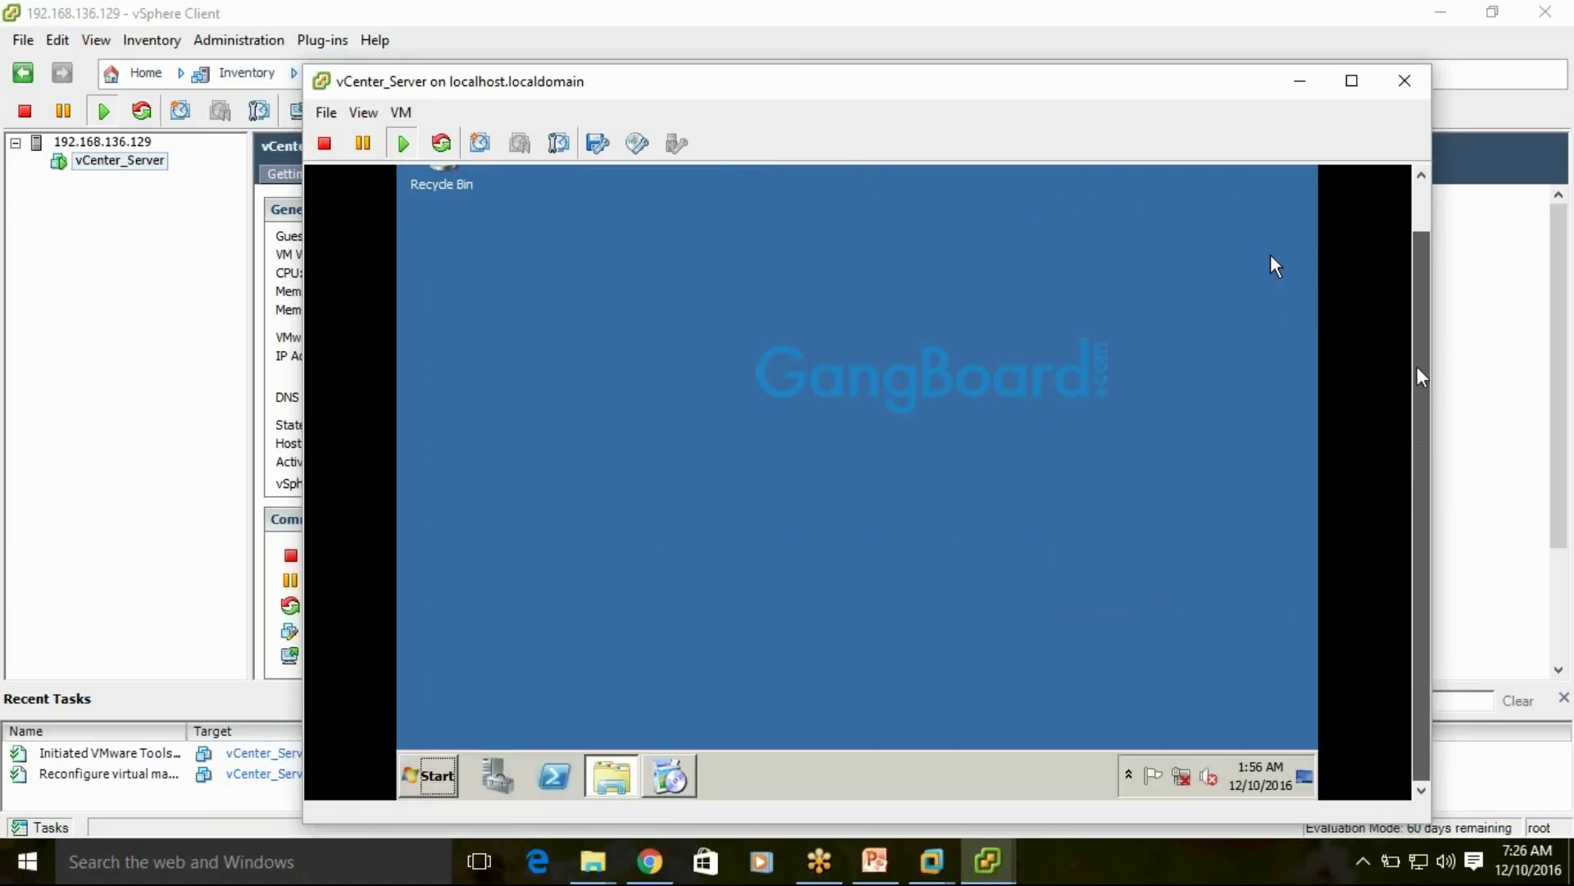
mouse_move(1418, 369)
left_mouse_down()
mouse_move(1415, 305)
mouse_move(1410, 371)
left_mouse_up()
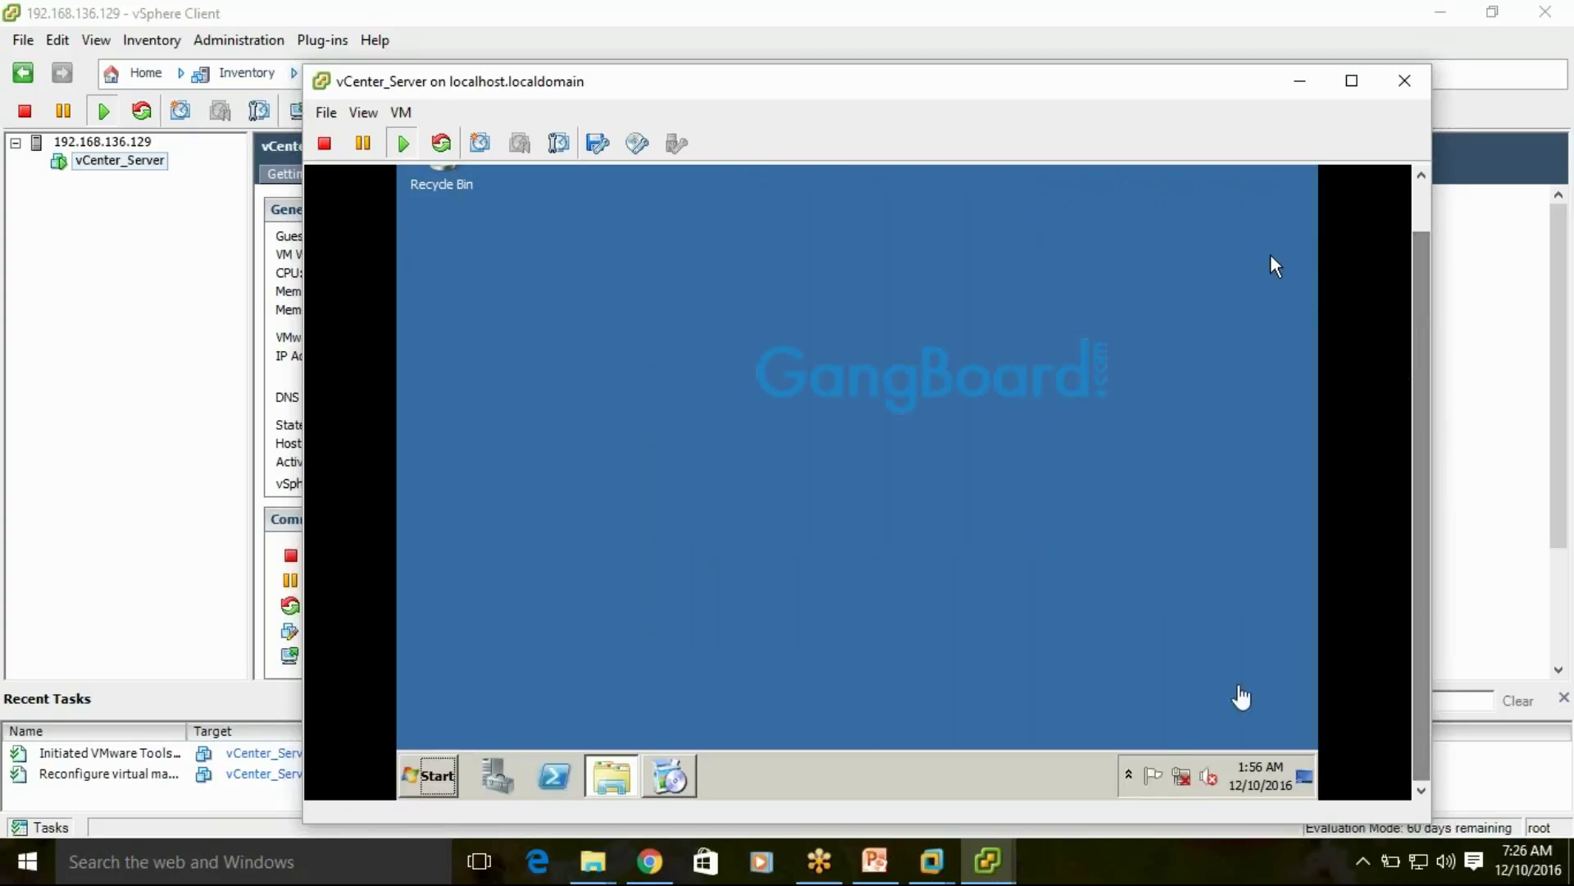
left_click(1168, 738)
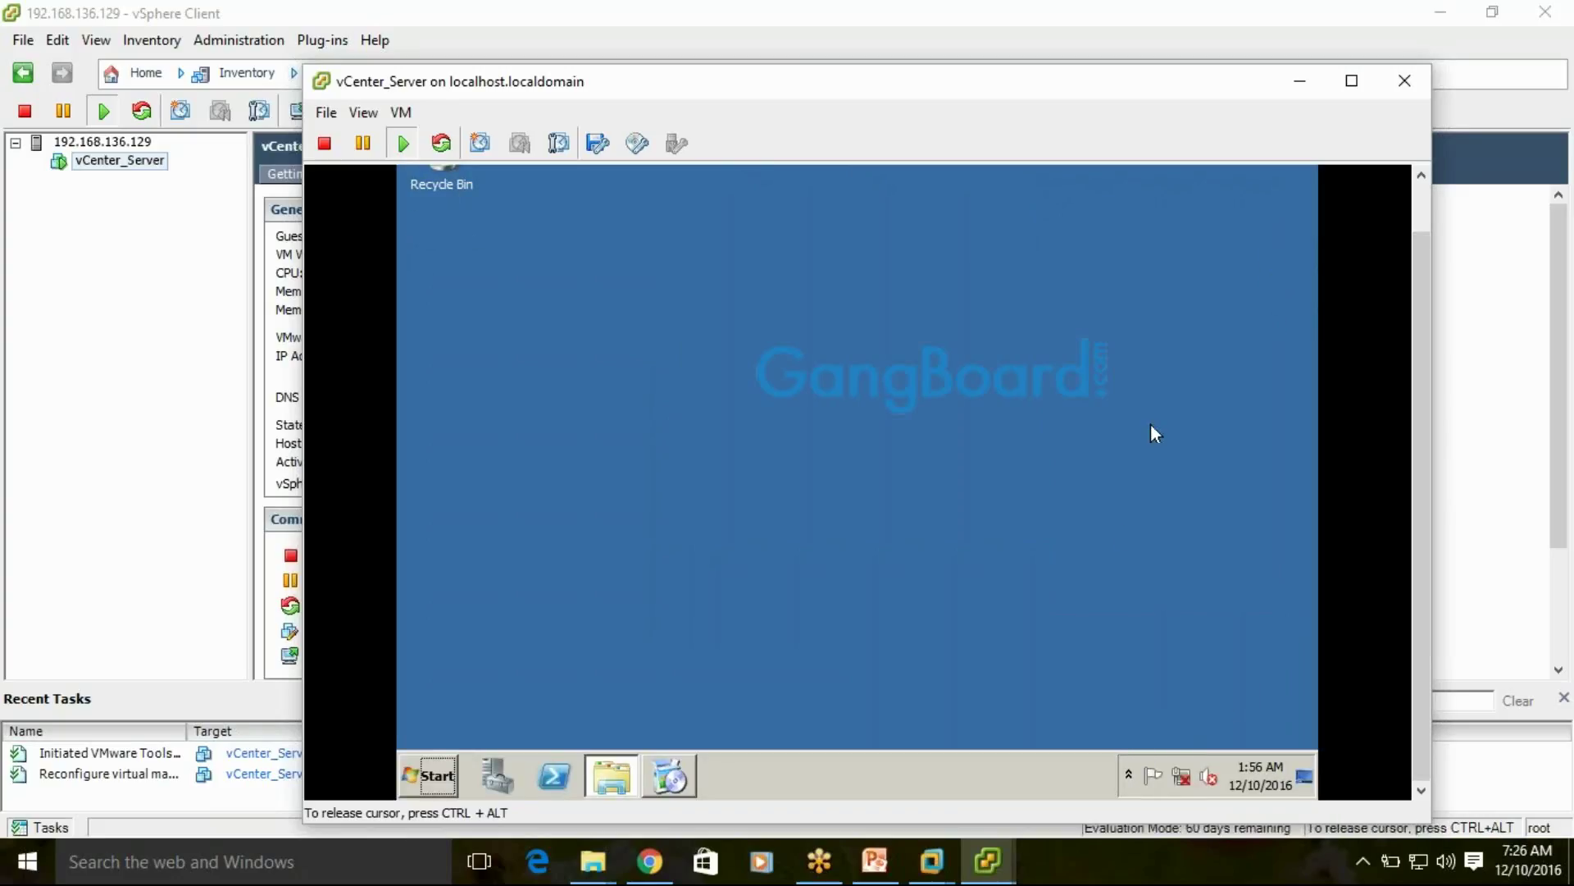
left_click(1128, 779)
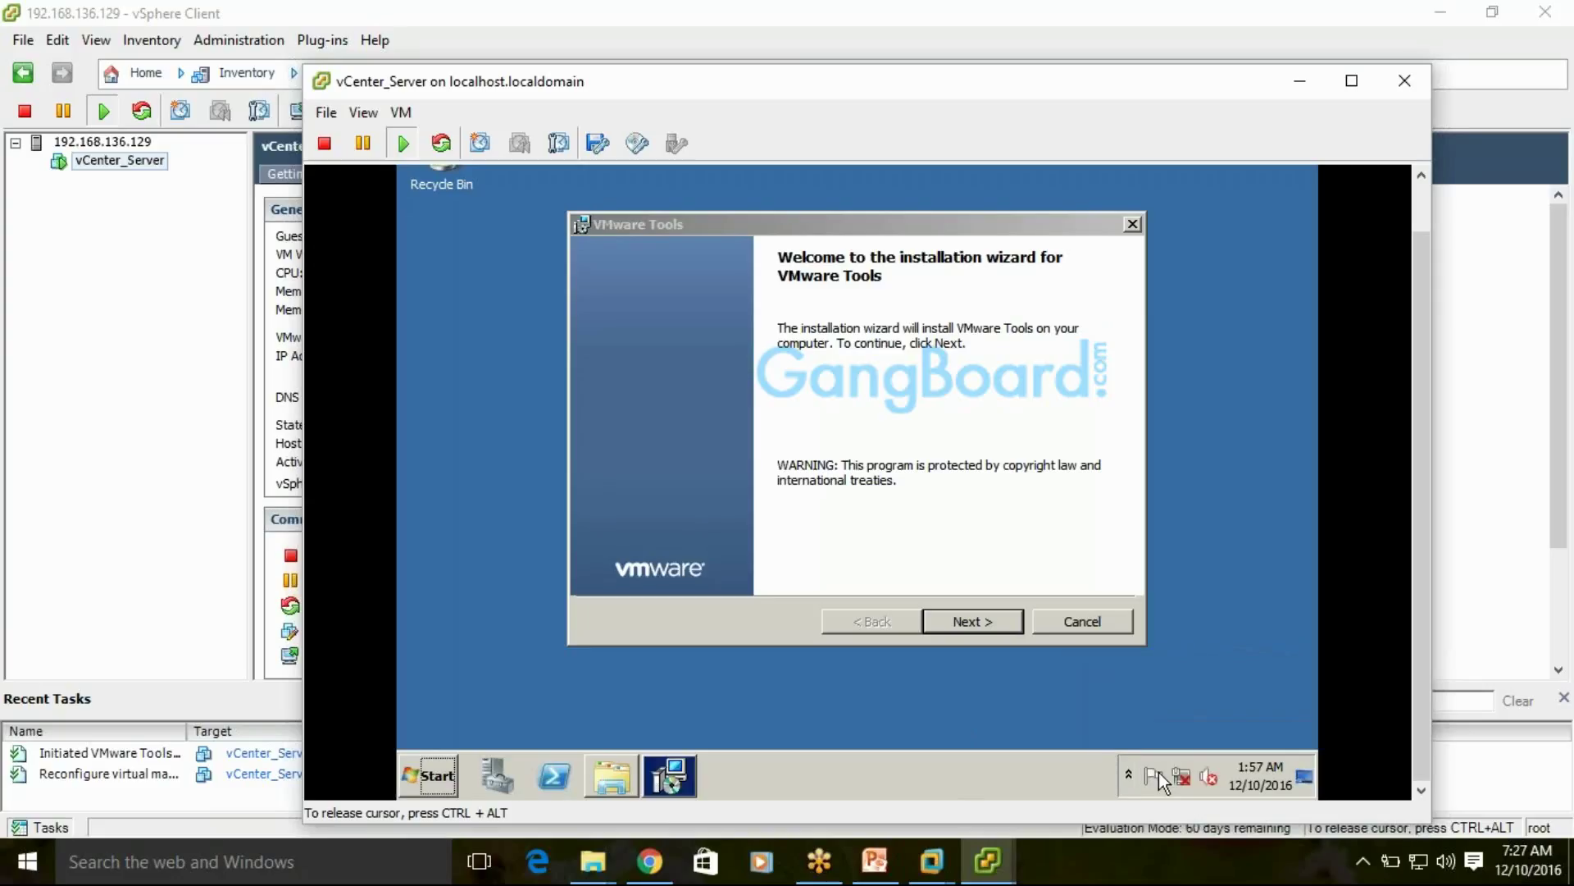
Run the VMware Tools wizard with the Typical setup type and start the installation
left_click(1129, 772)
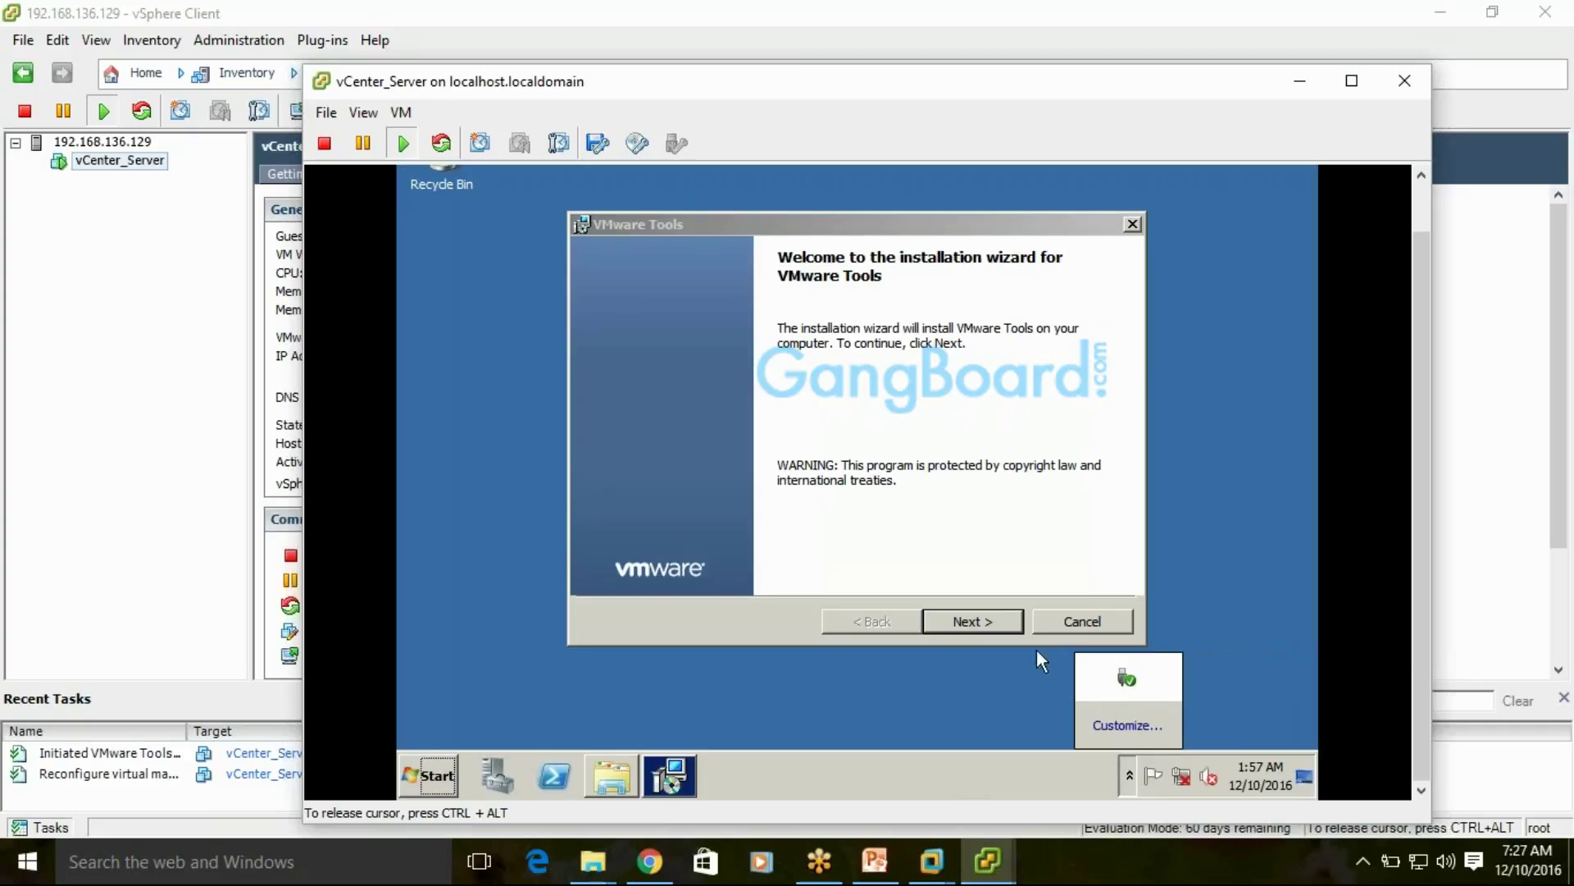
left_click(996, 630)
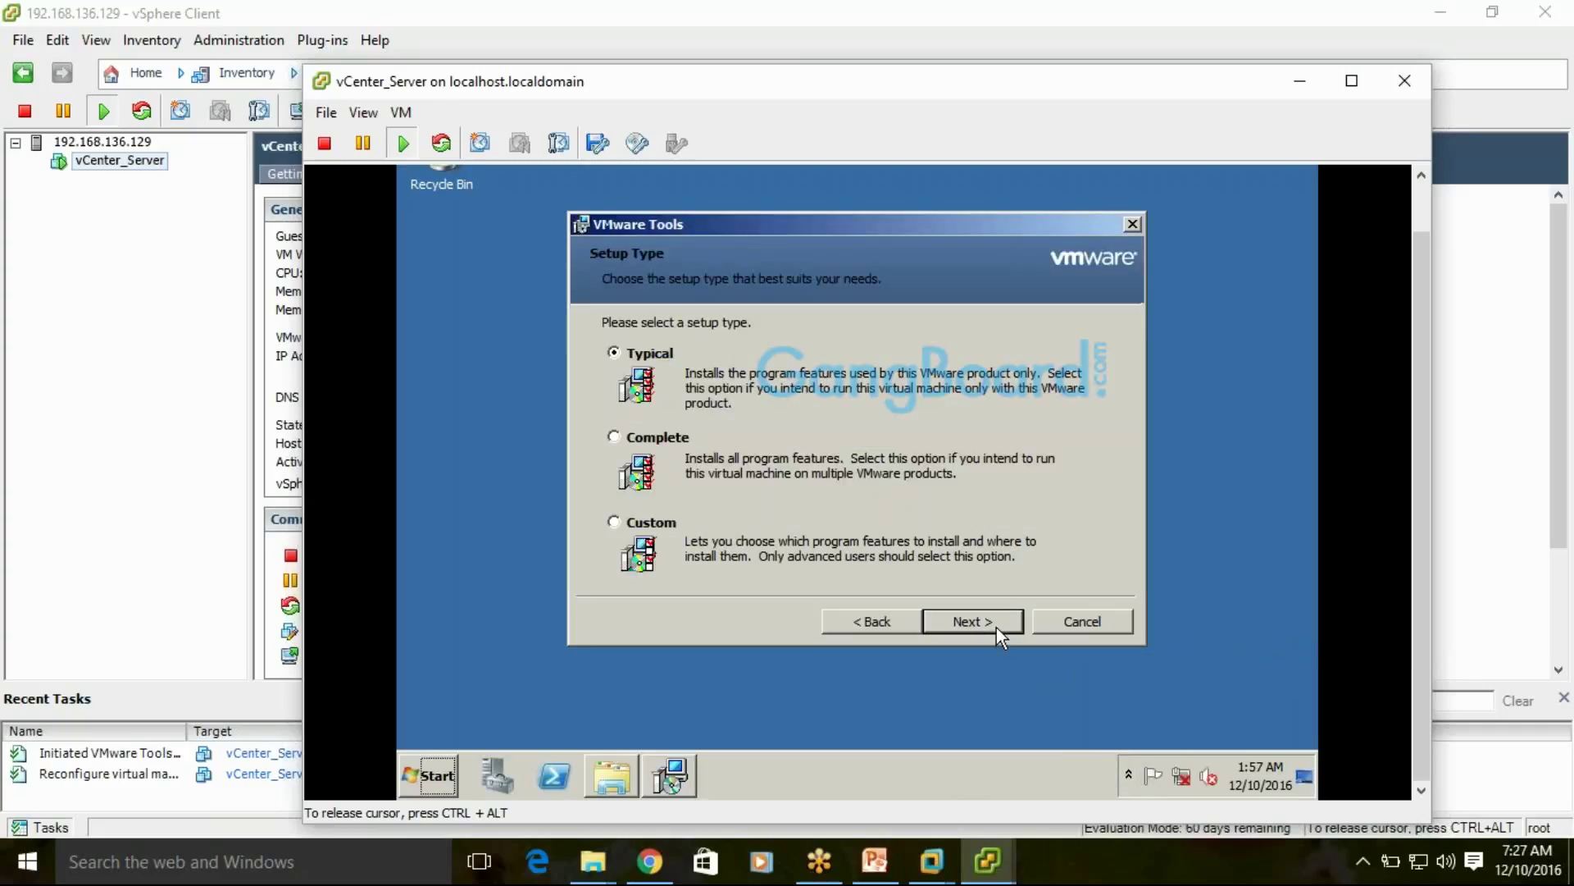
left_click(994, 622)
left_click(994, 619)
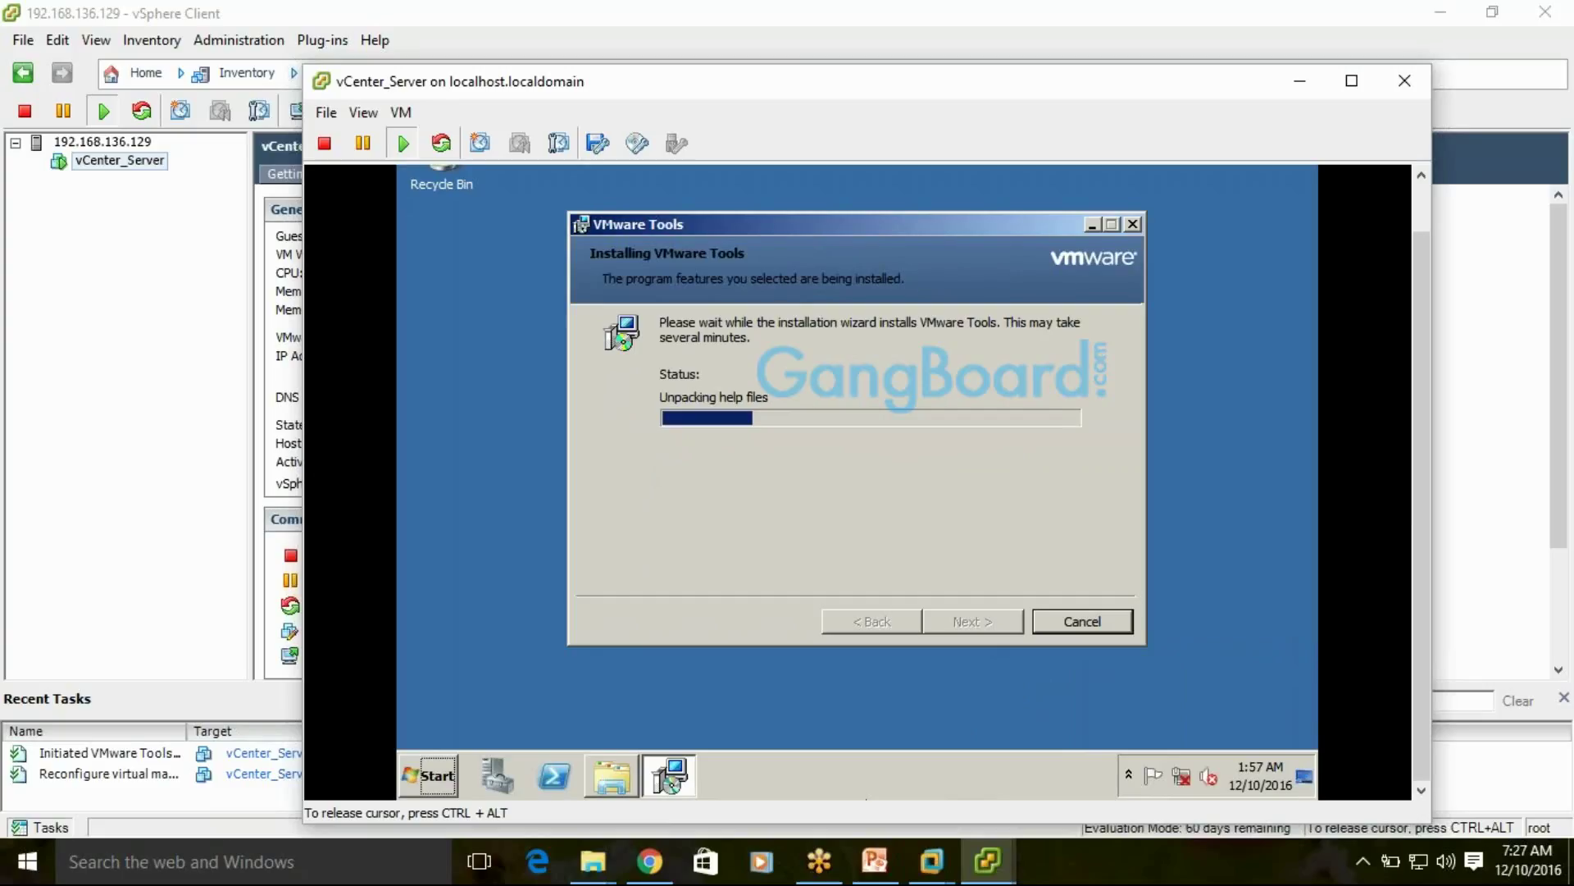
Open the VM's Edit Settings, dismiss the CD drive warning, and return to the guest
left_click_drag(744, 90, 803, 73)
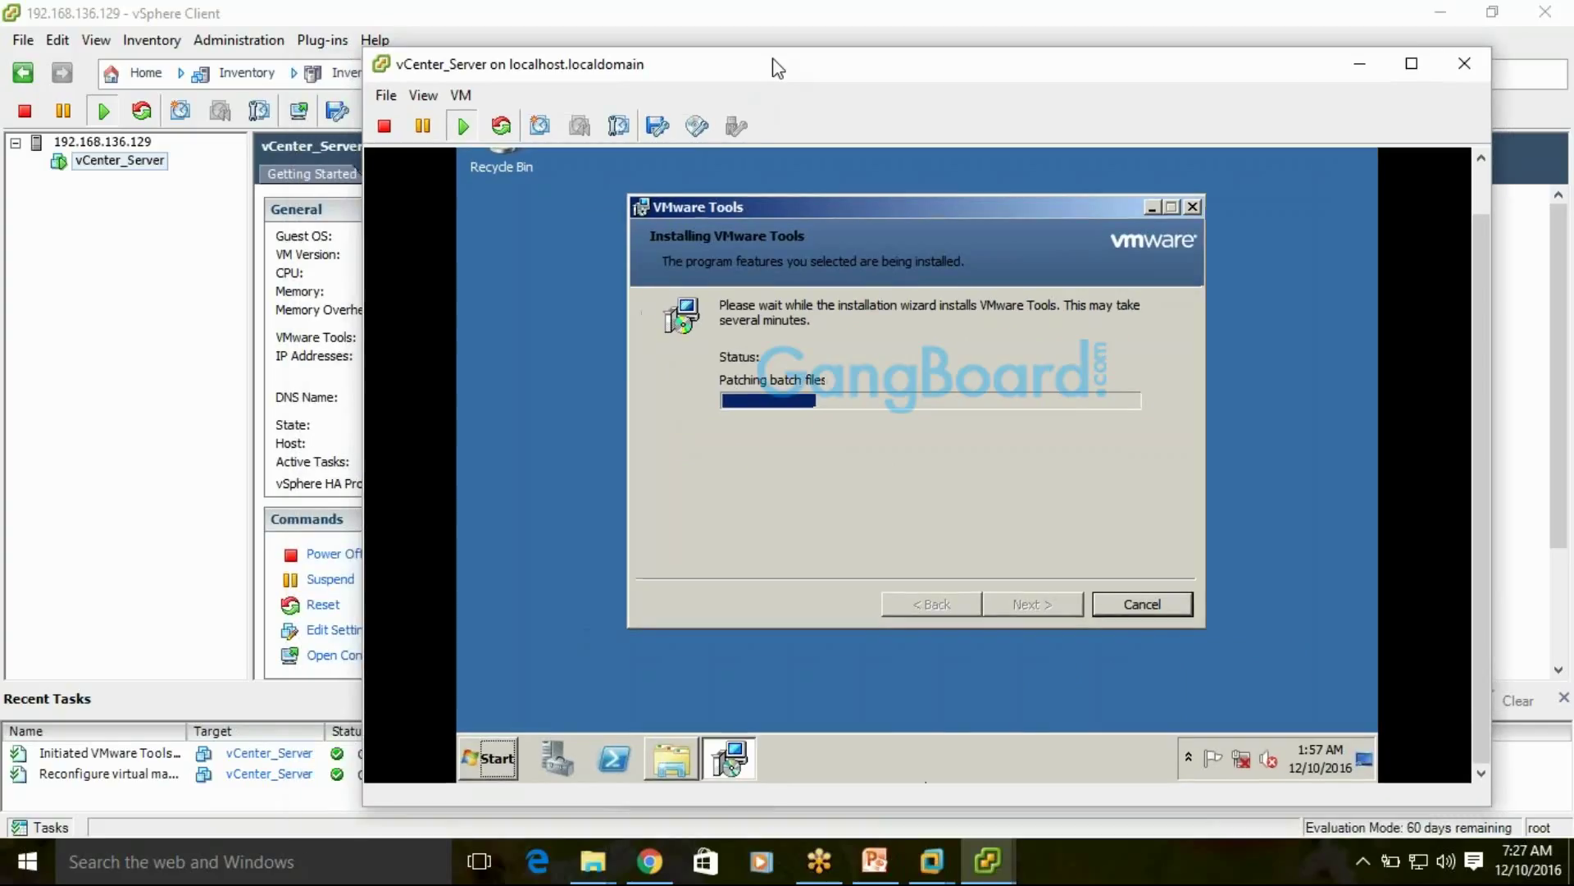
left_click(461, 95)
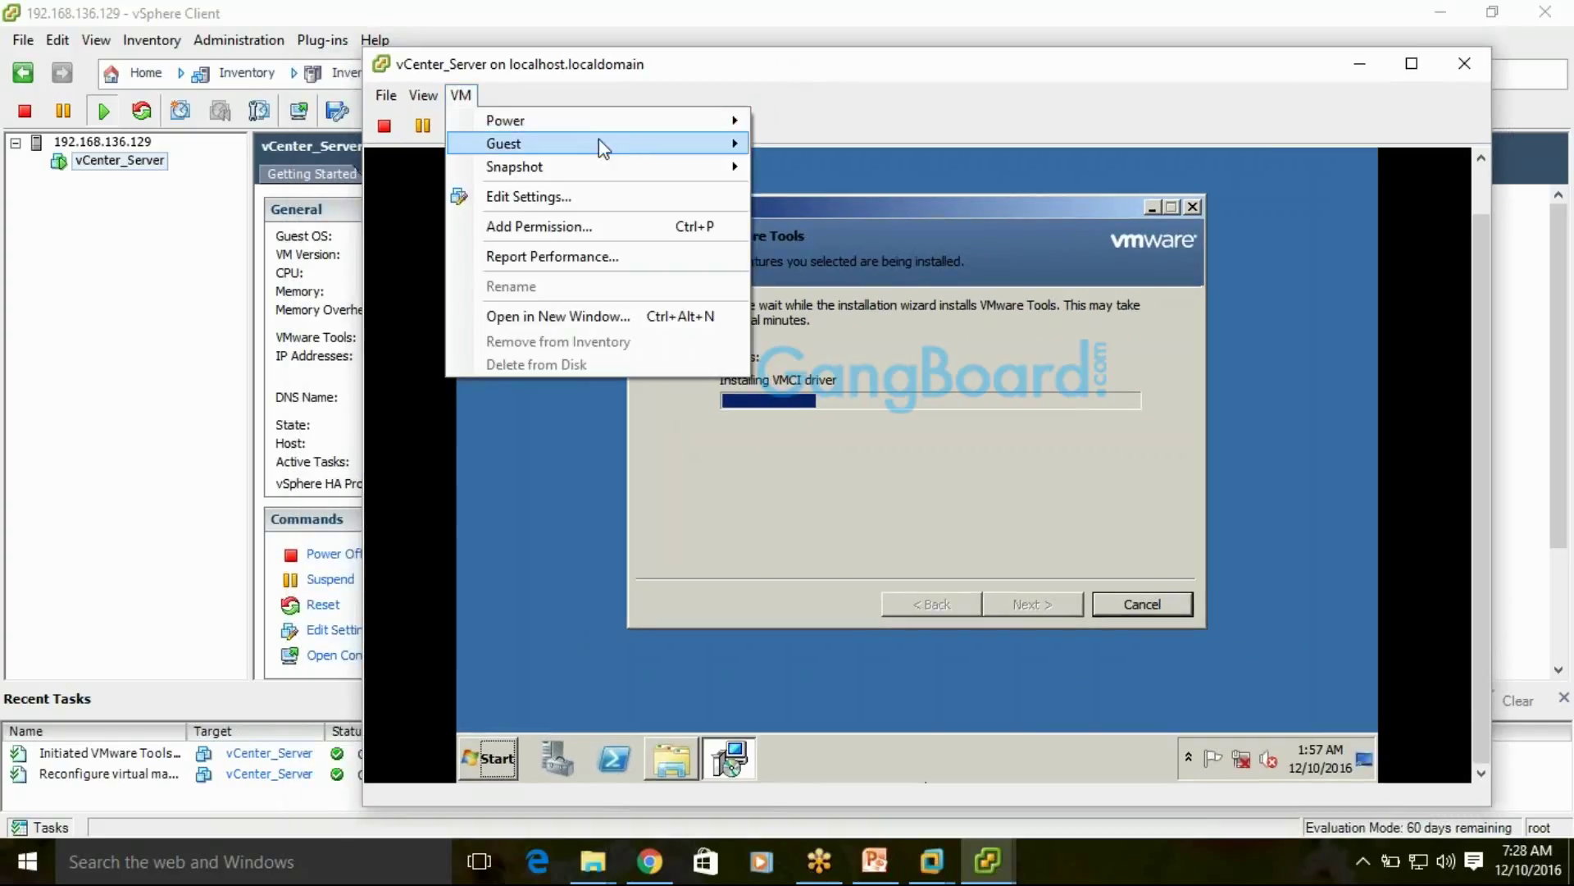
mouse_move(605, 143)
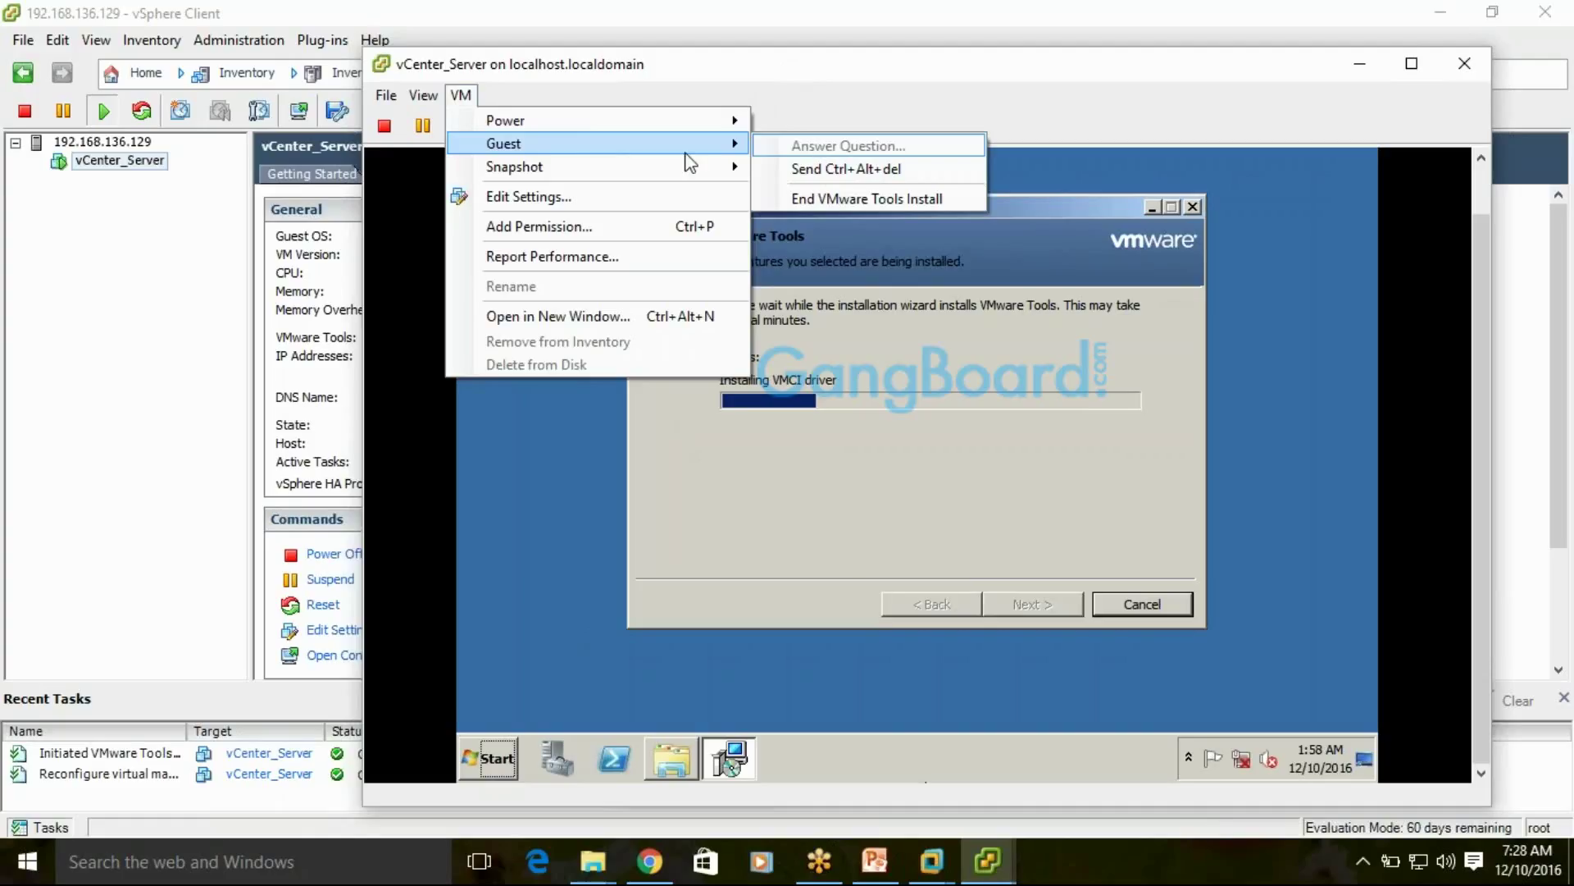
mouse_move(678, 171)
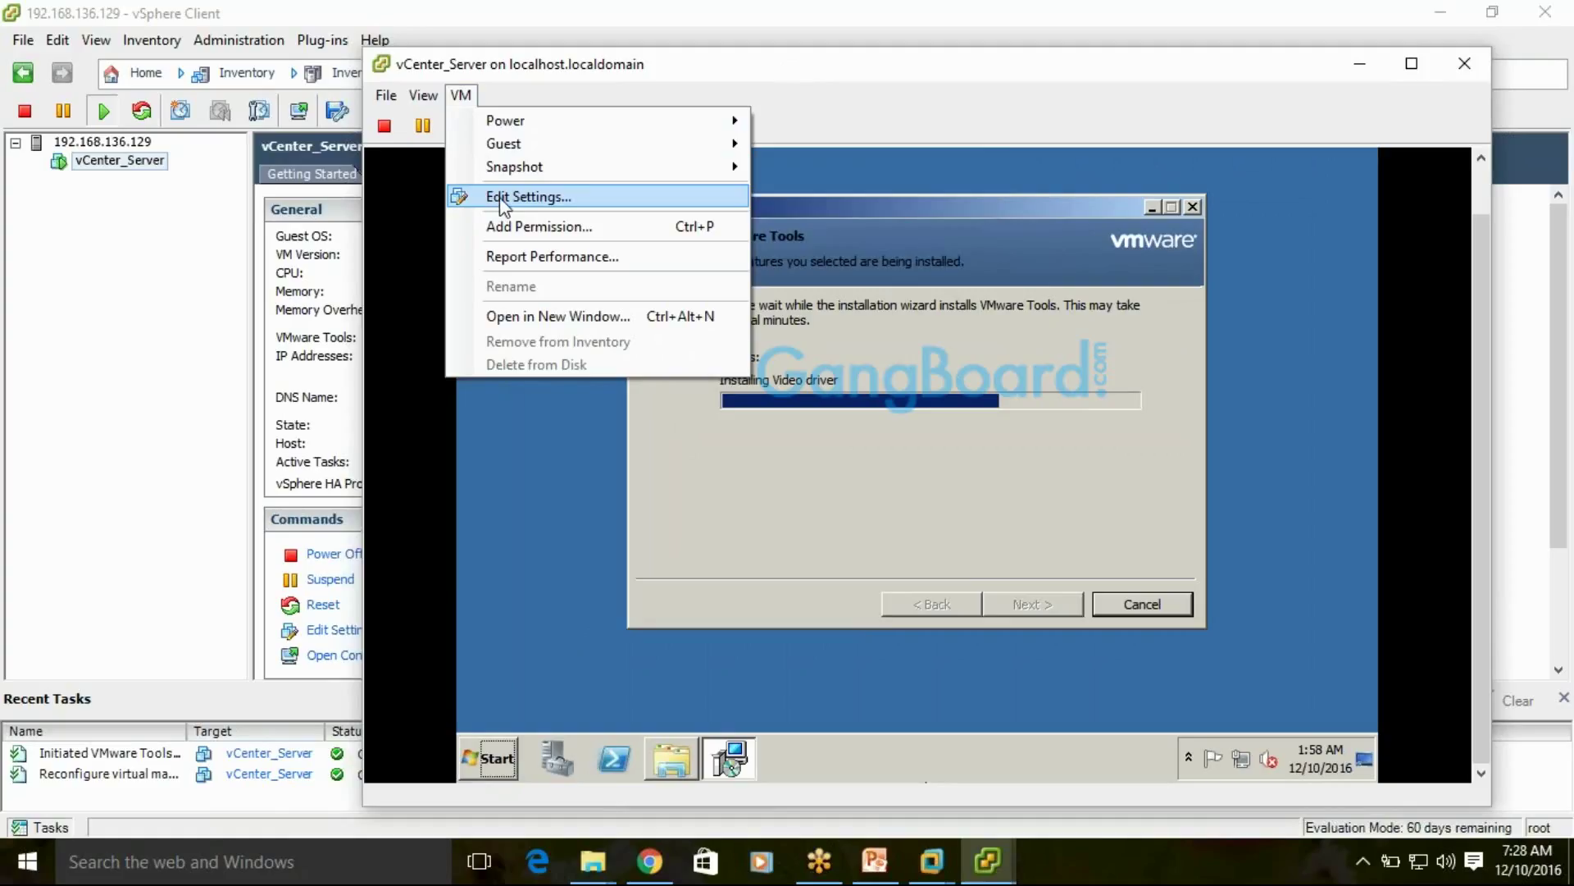
left_click(518, 199)
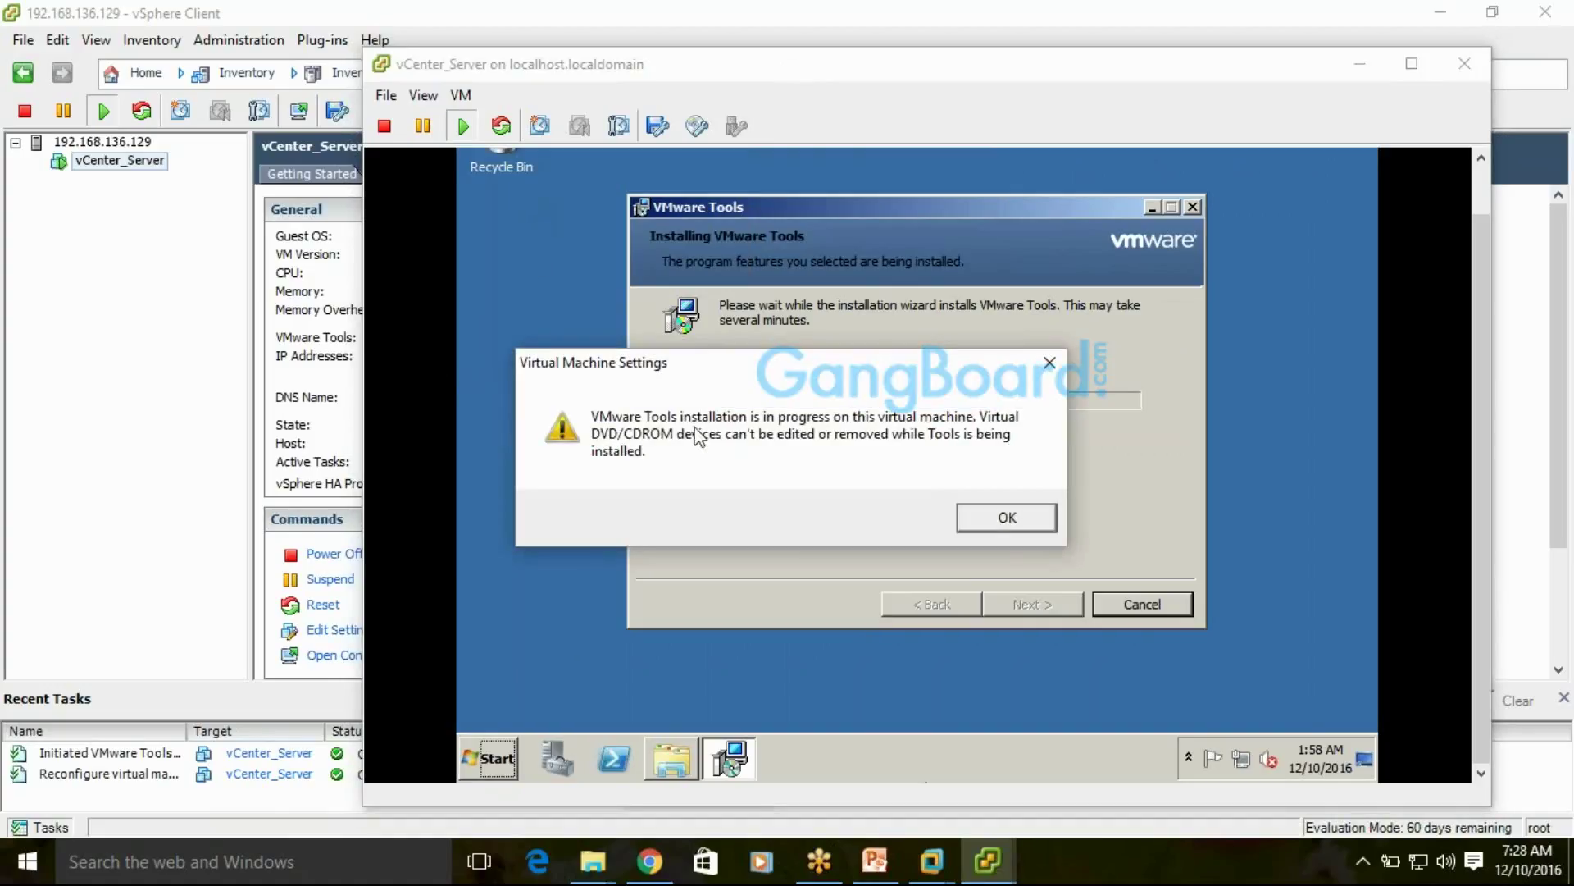
left_click(1050, 361)
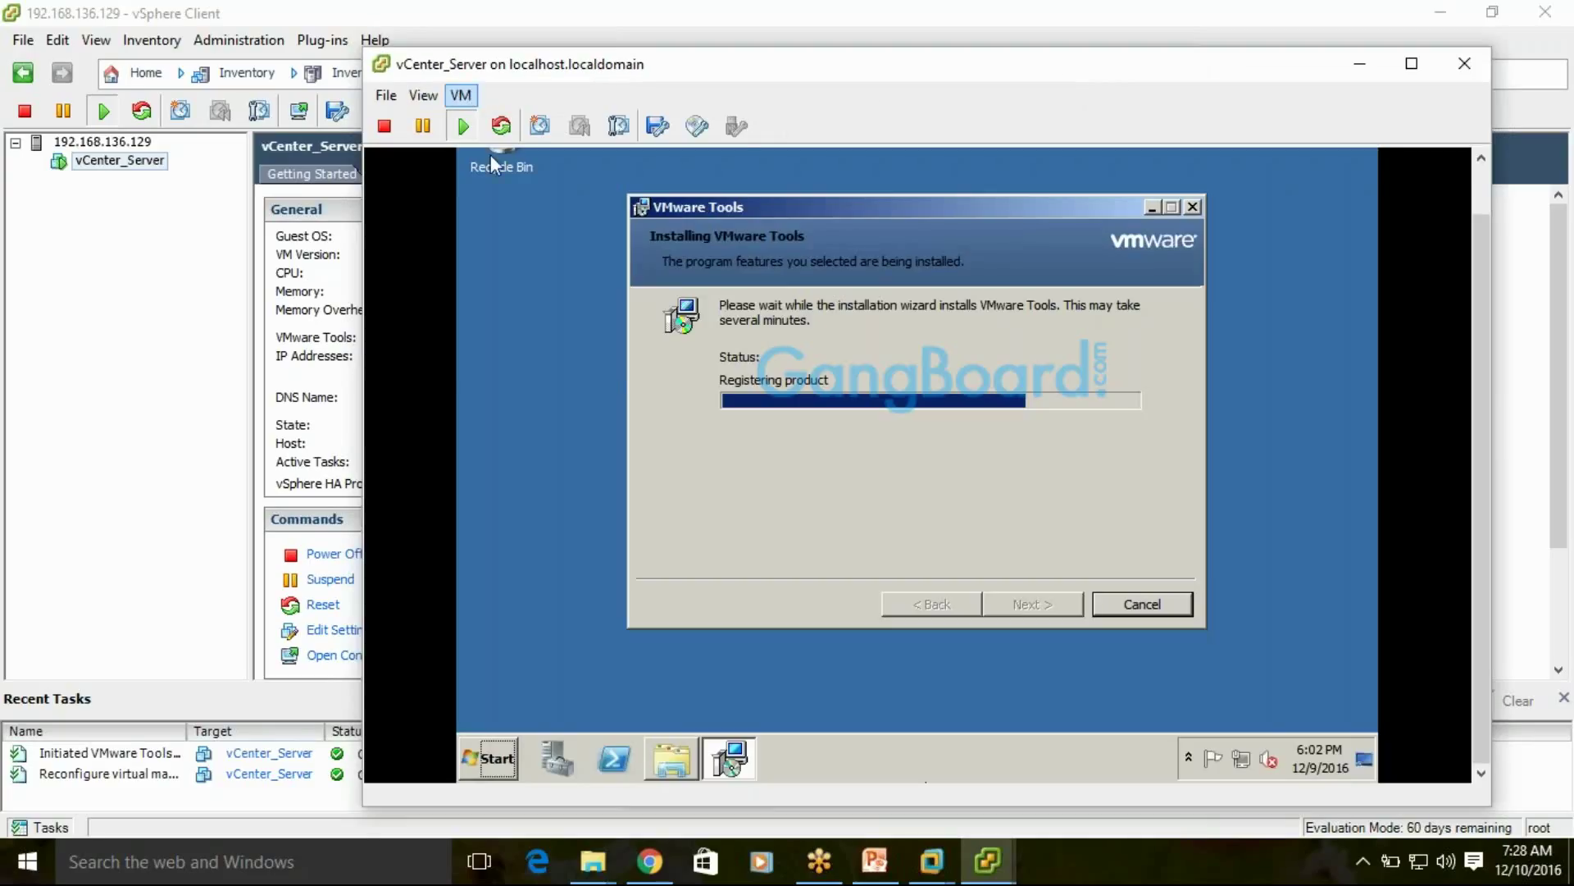
left_click(461, 96)
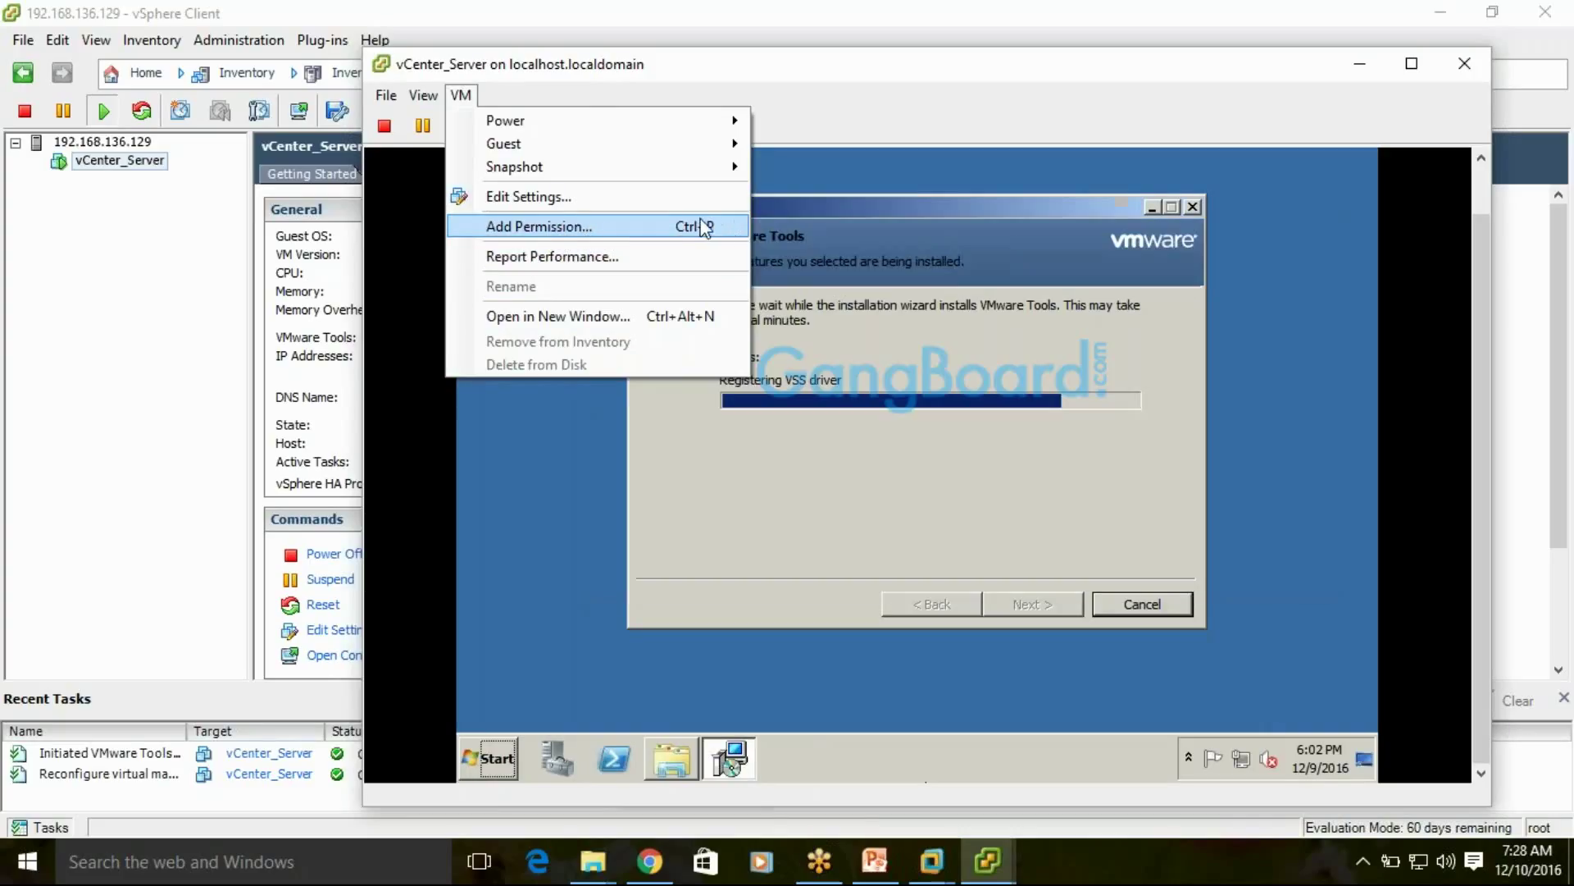
left_click(518, 66)
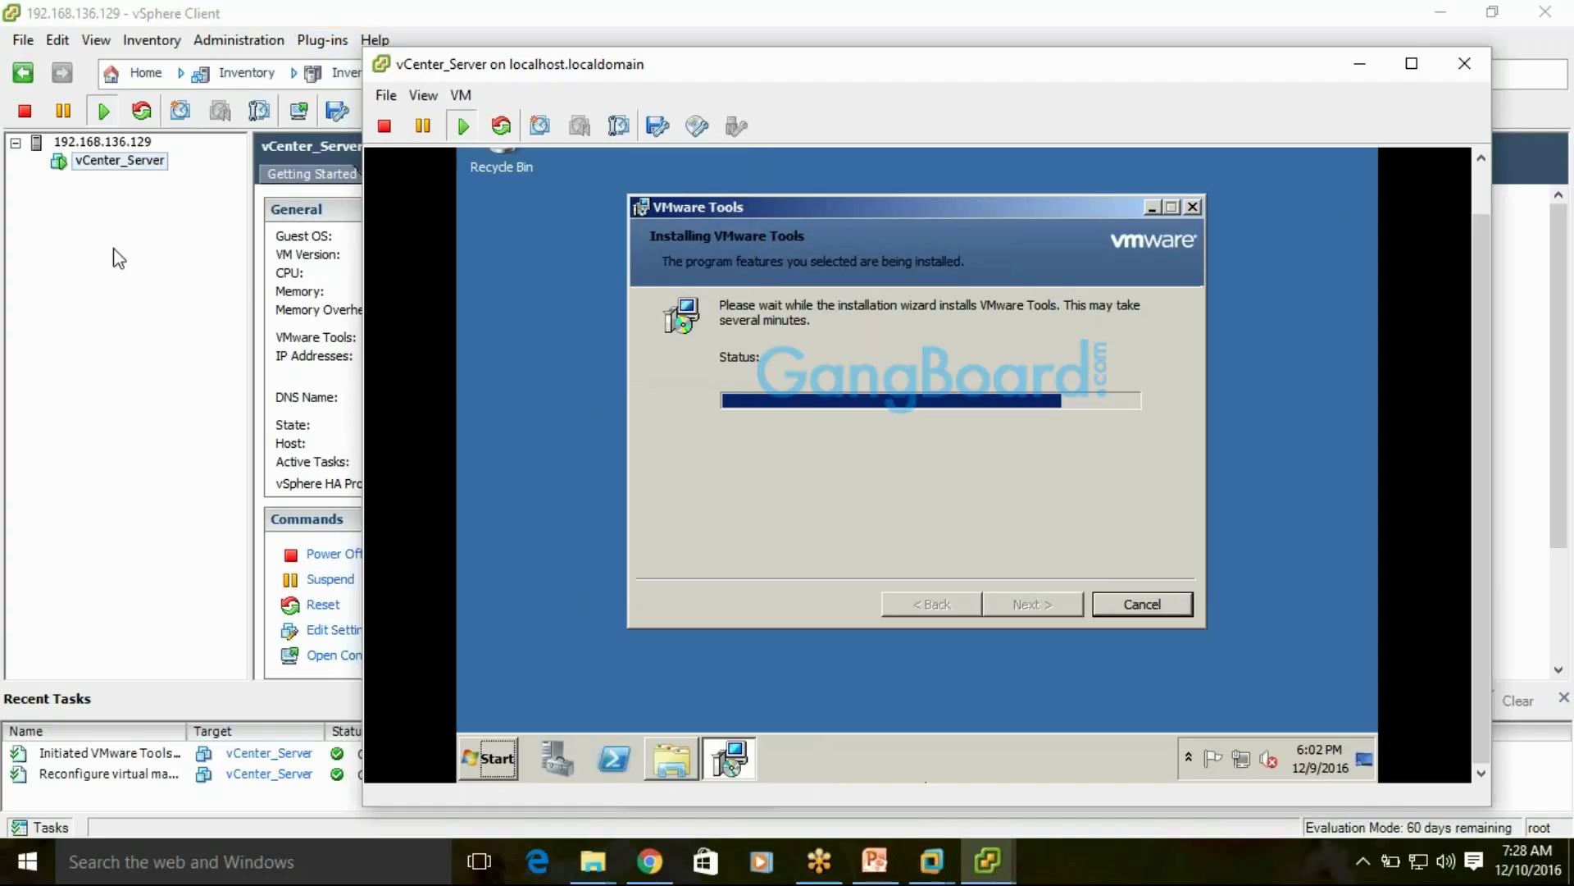
left_click(461, 95)
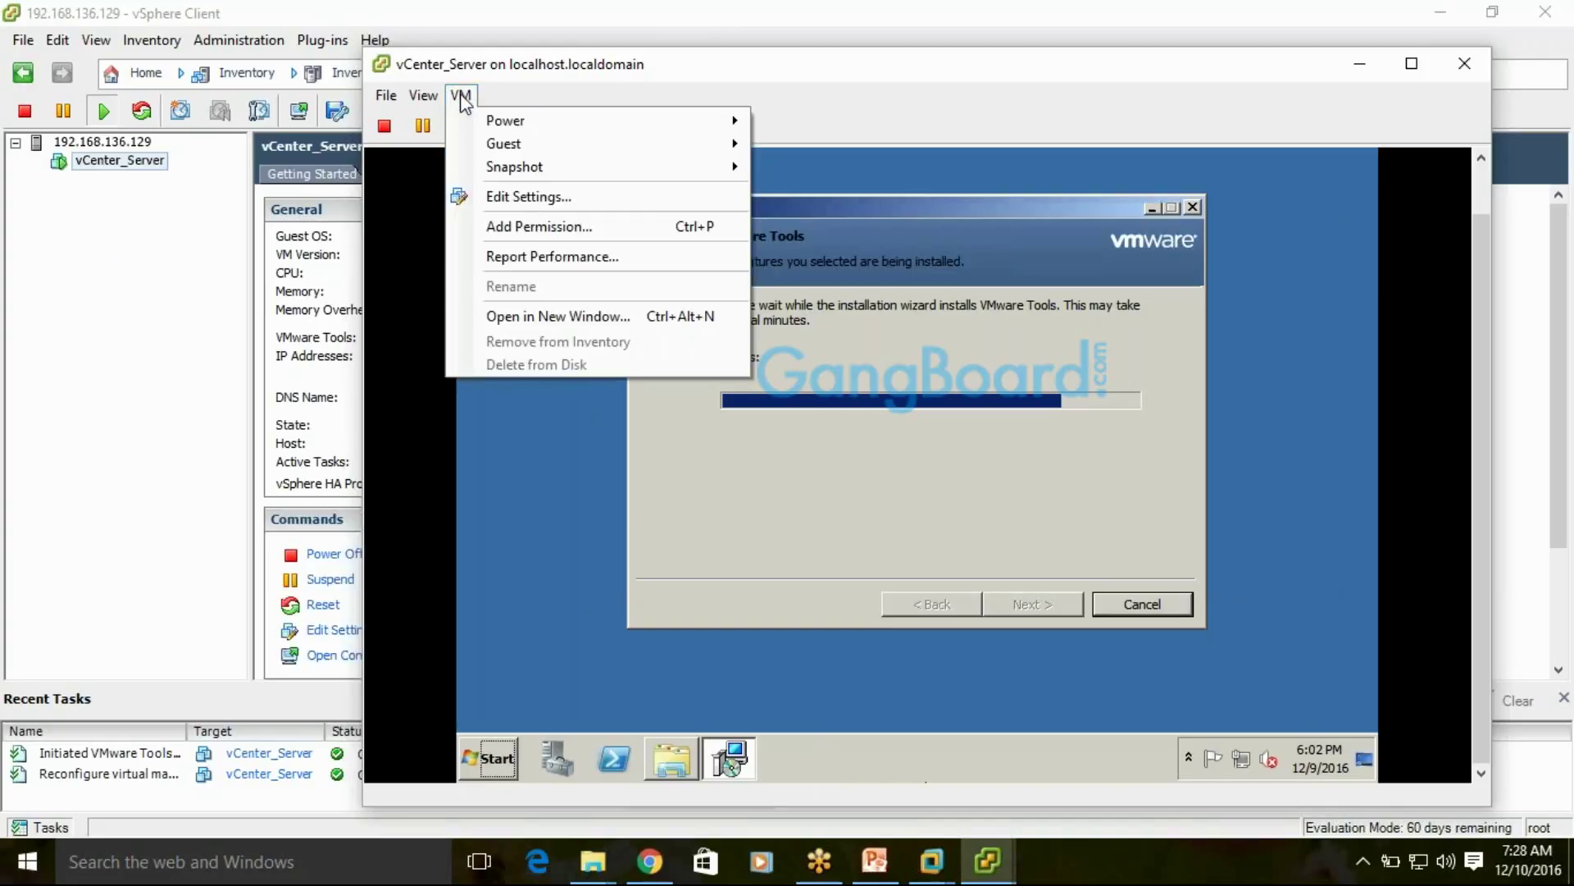
left_click(1173, 520)
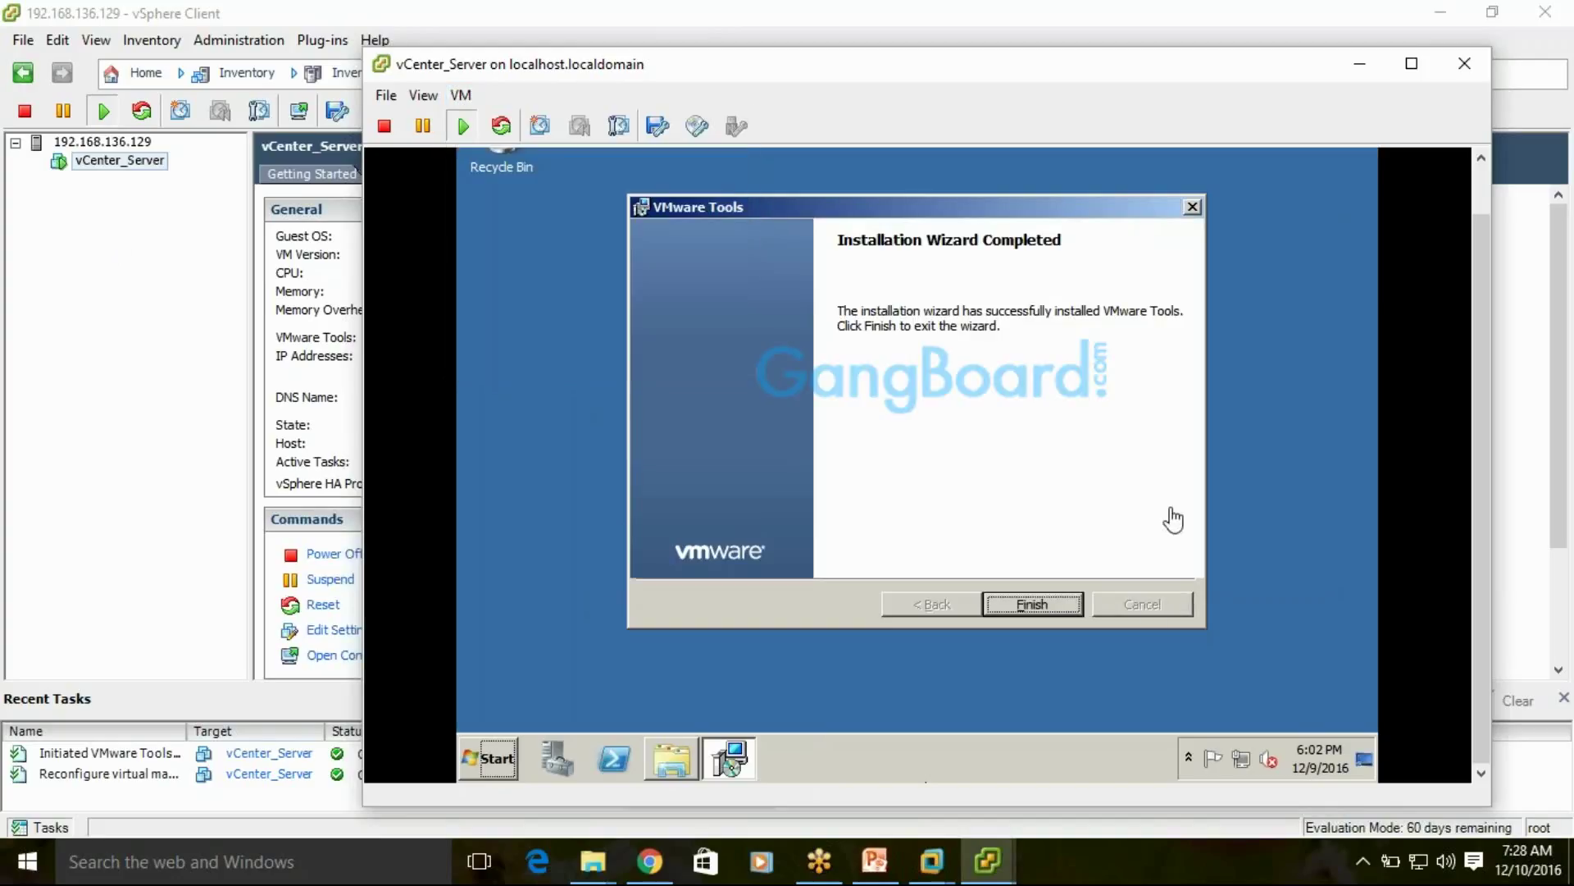
Finish the VMware Tools wizard, agree to restart the guest, and close the console
left_click(1030, 601)
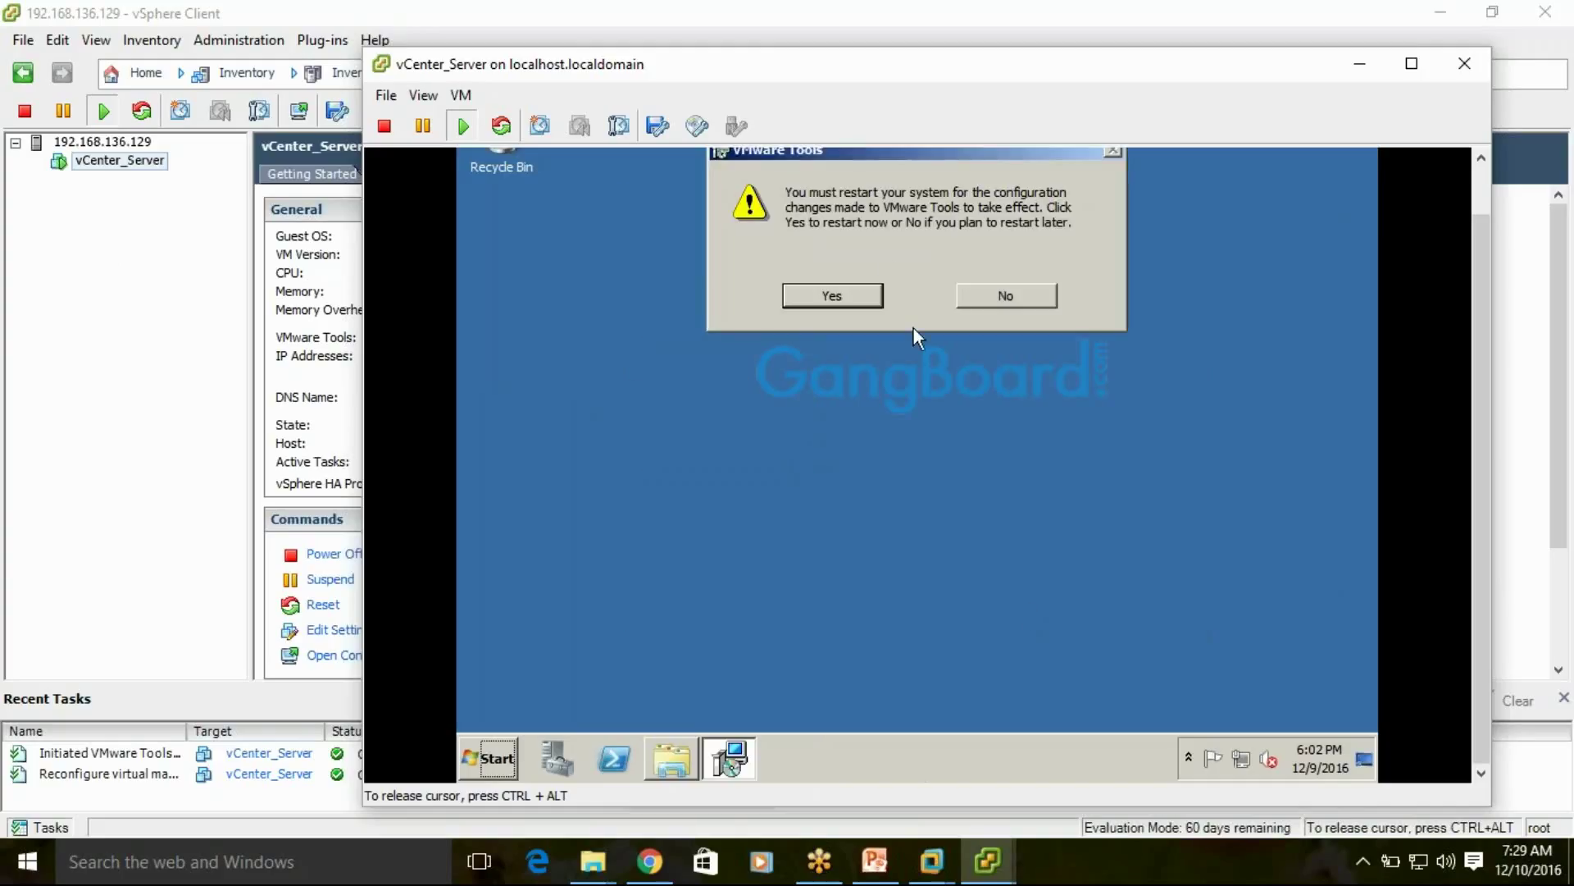
left_click(830, 301)
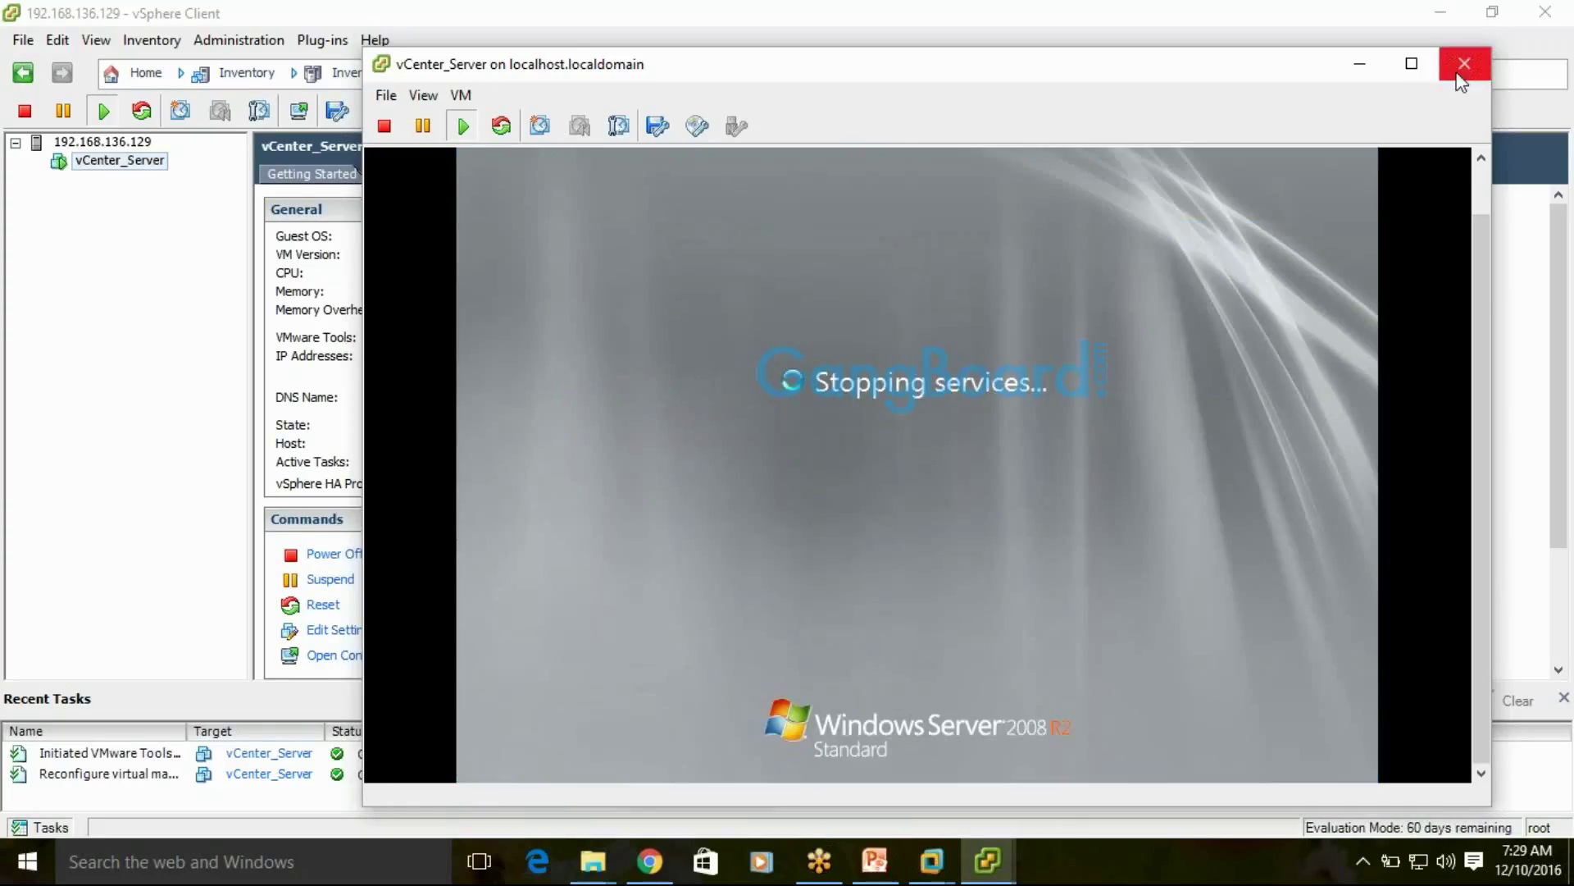
left_click(1361, 61)
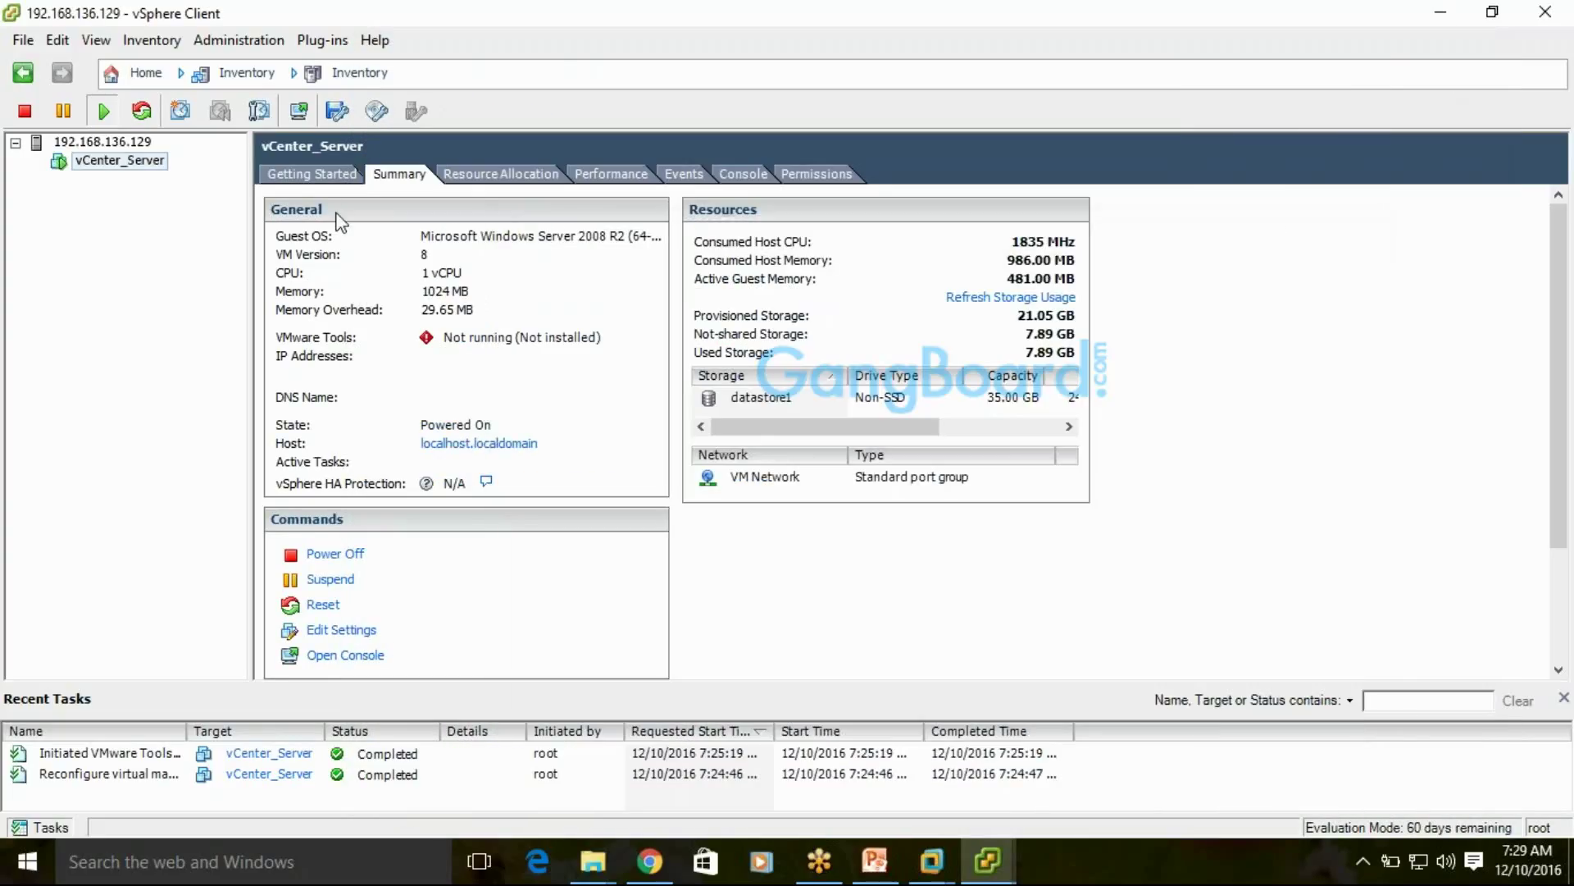
Start the Create New Virtual Machine wizard on host 192.168.136.129 with Ctrl+N
right_click(107, 142)
left_click(580, 350)
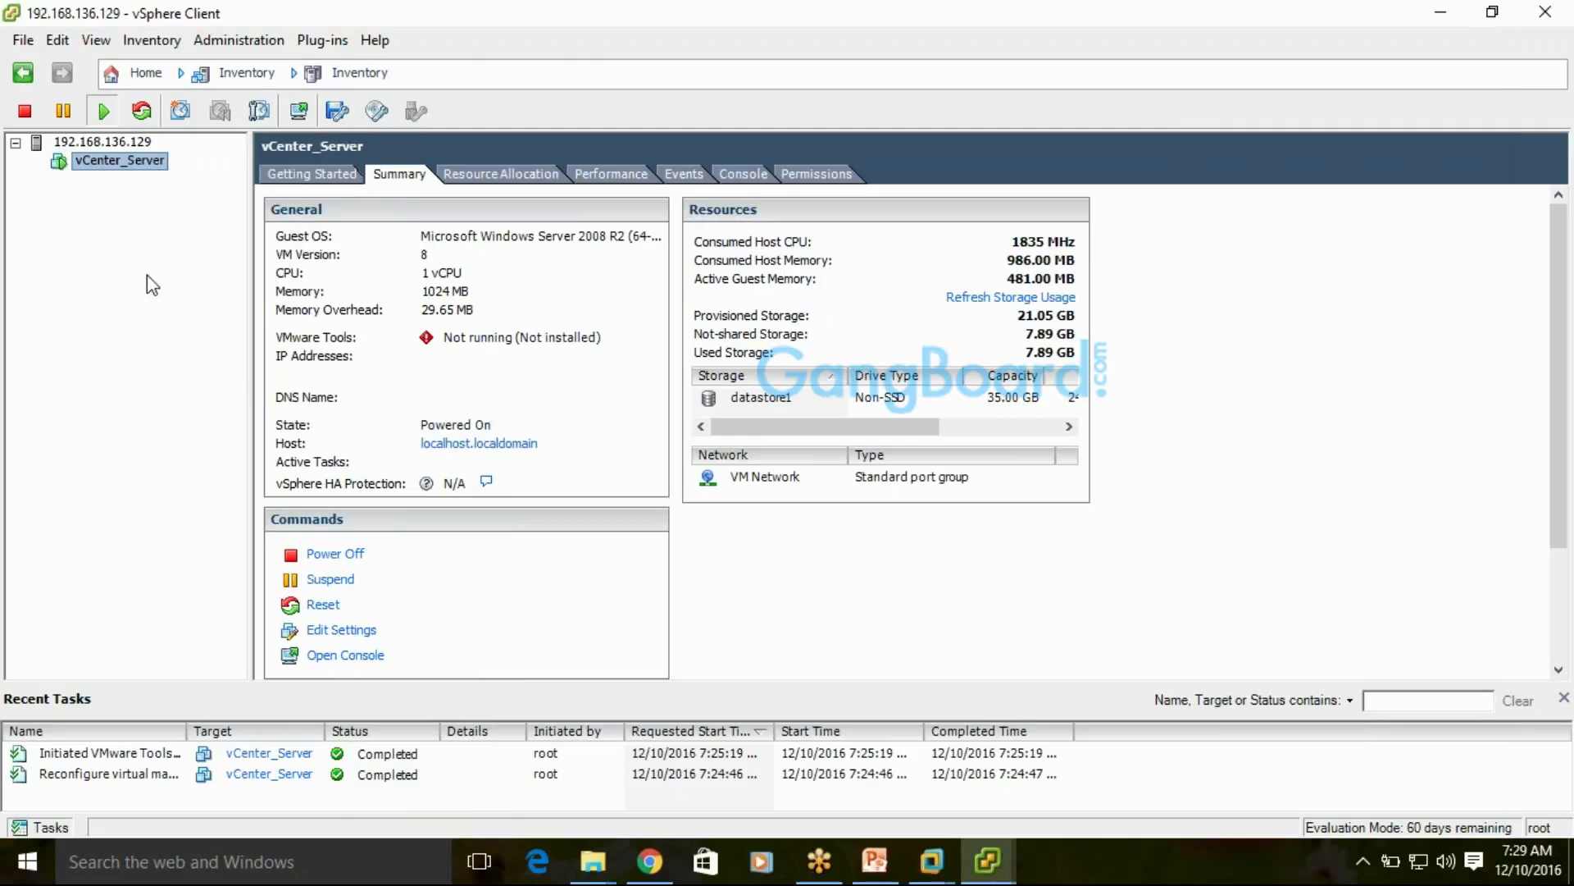
key("ctrl+n")
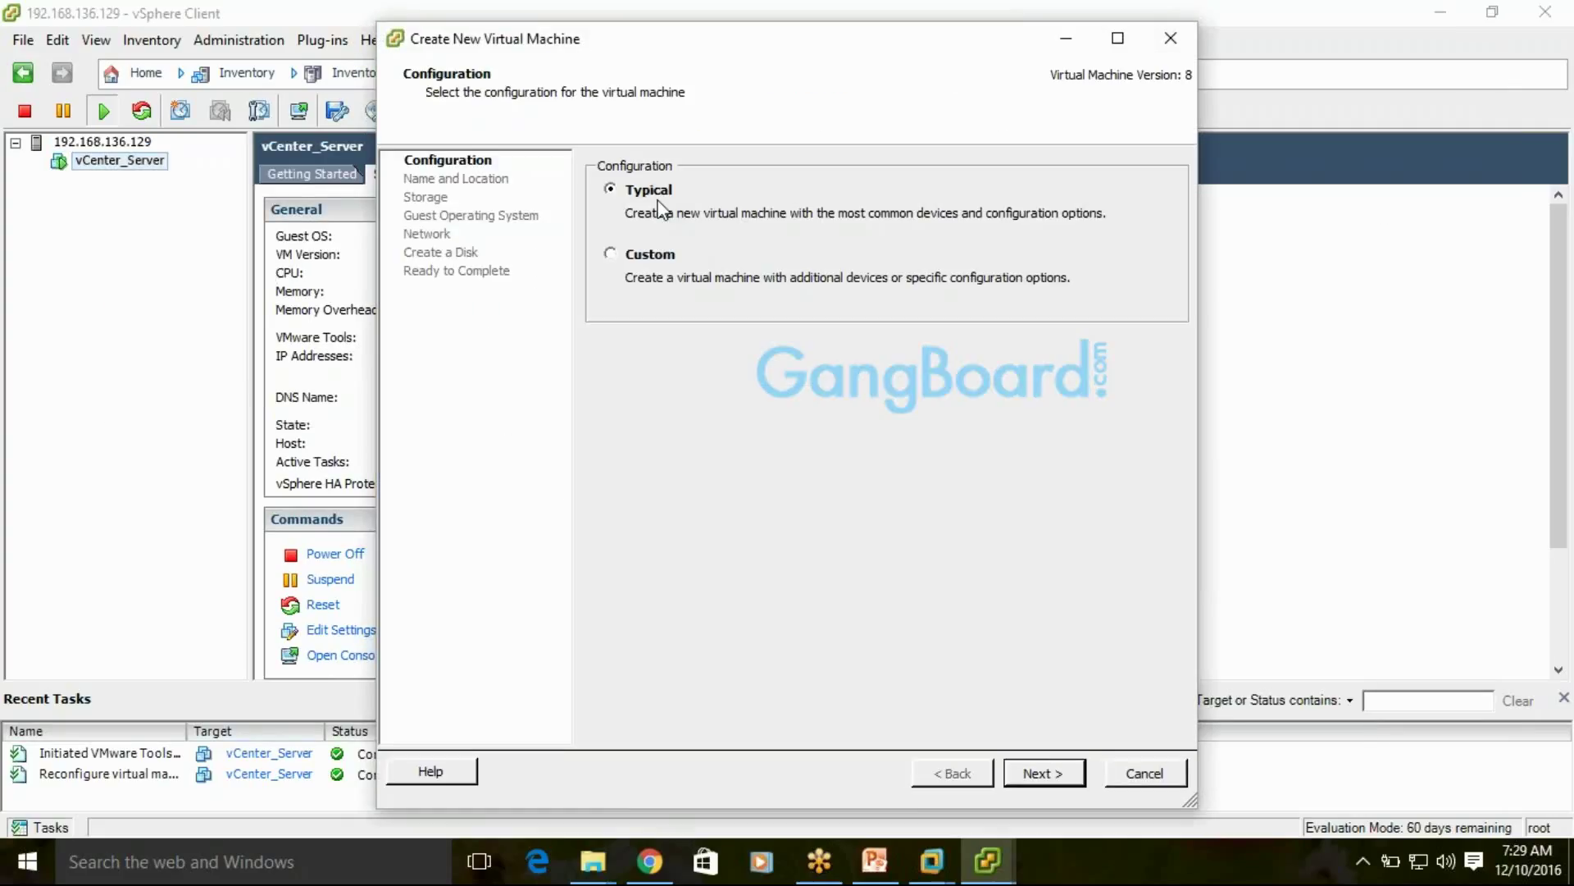
Keep the Typical configuration, name the VM test1, and keep datastore1
left_click(1015, 775)
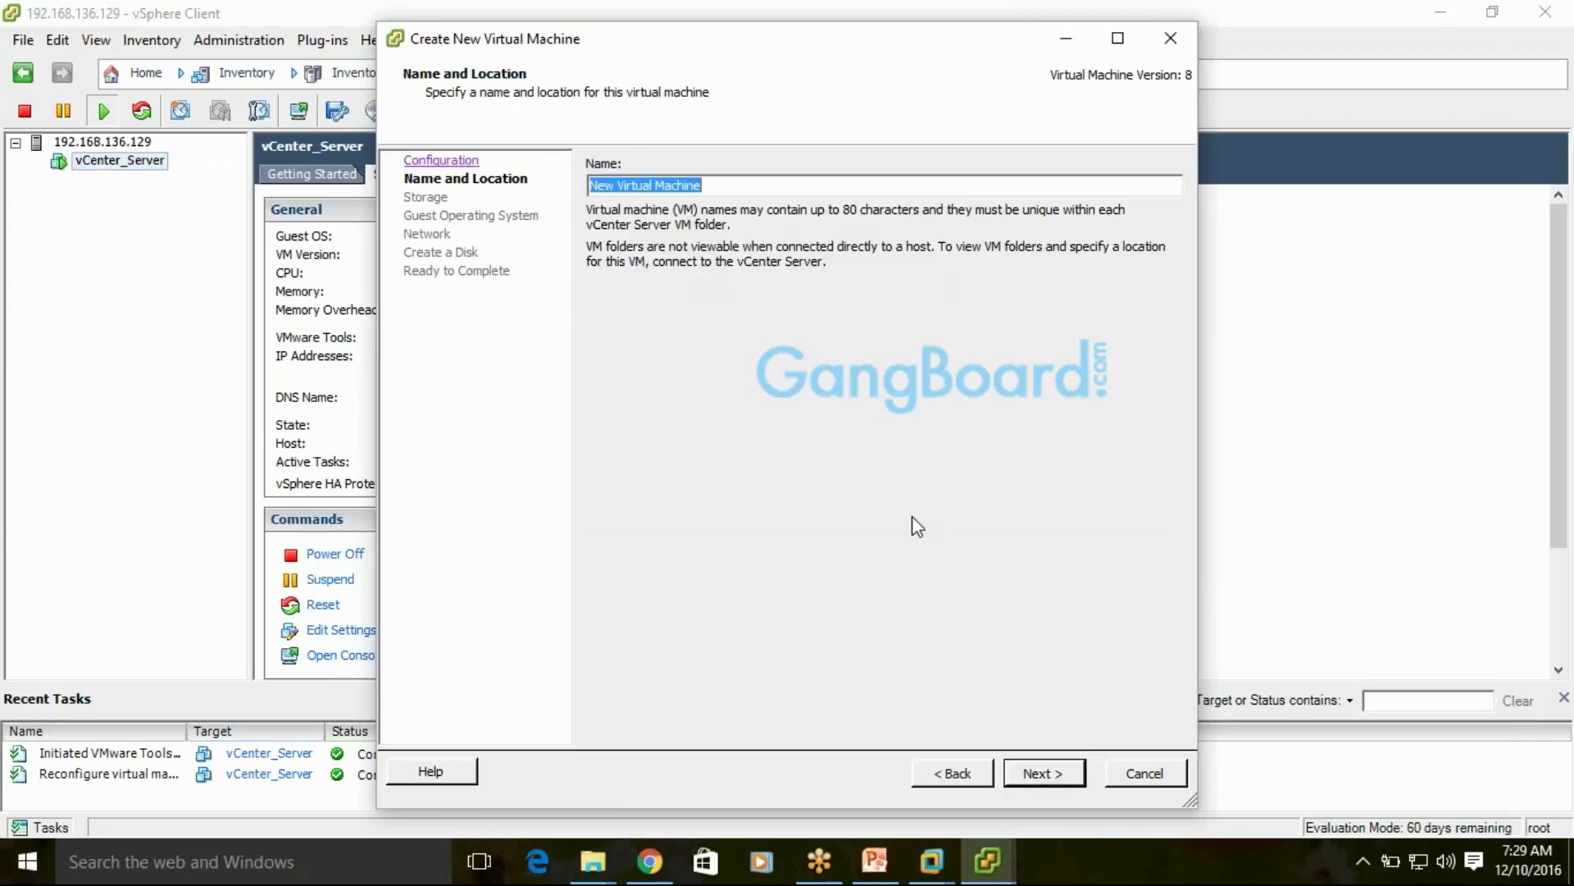
type("test1")
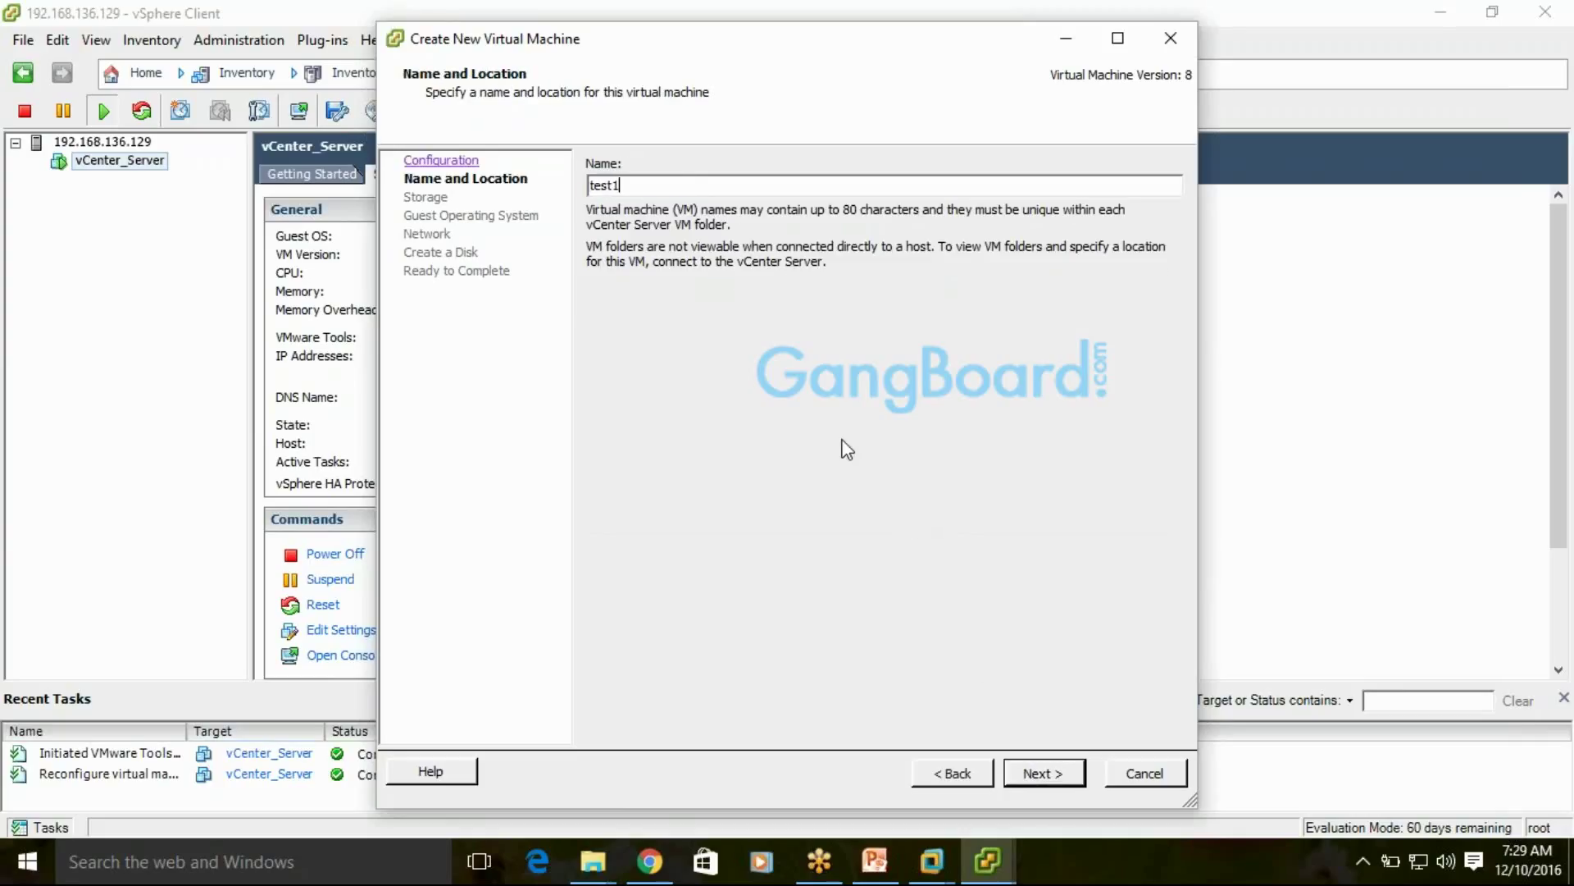
left_click(1047, 771)
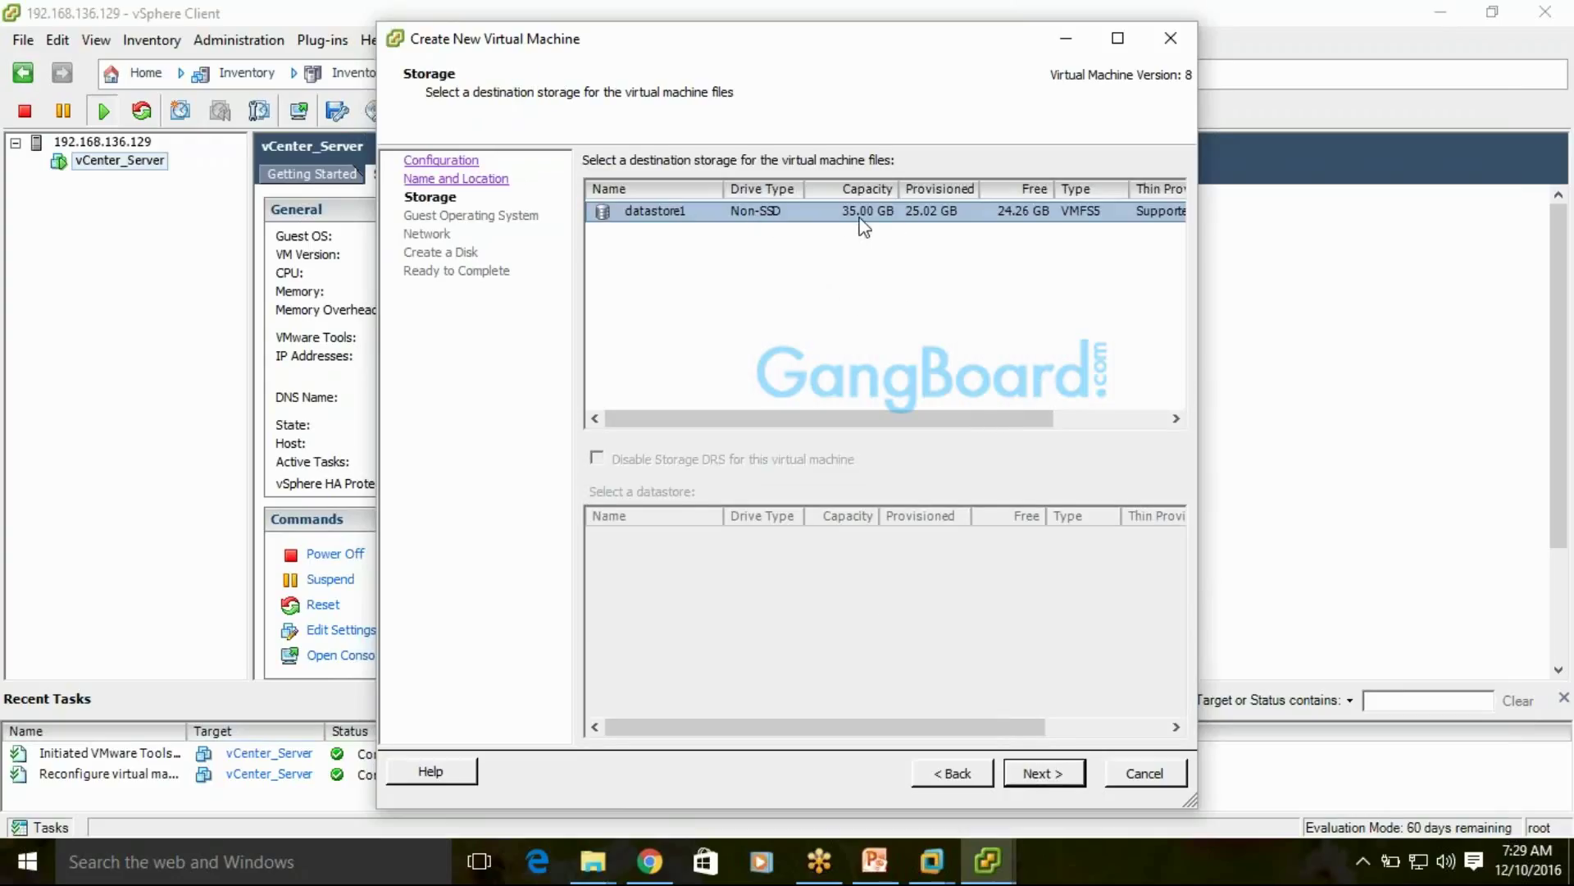
left_click(1041, 773)
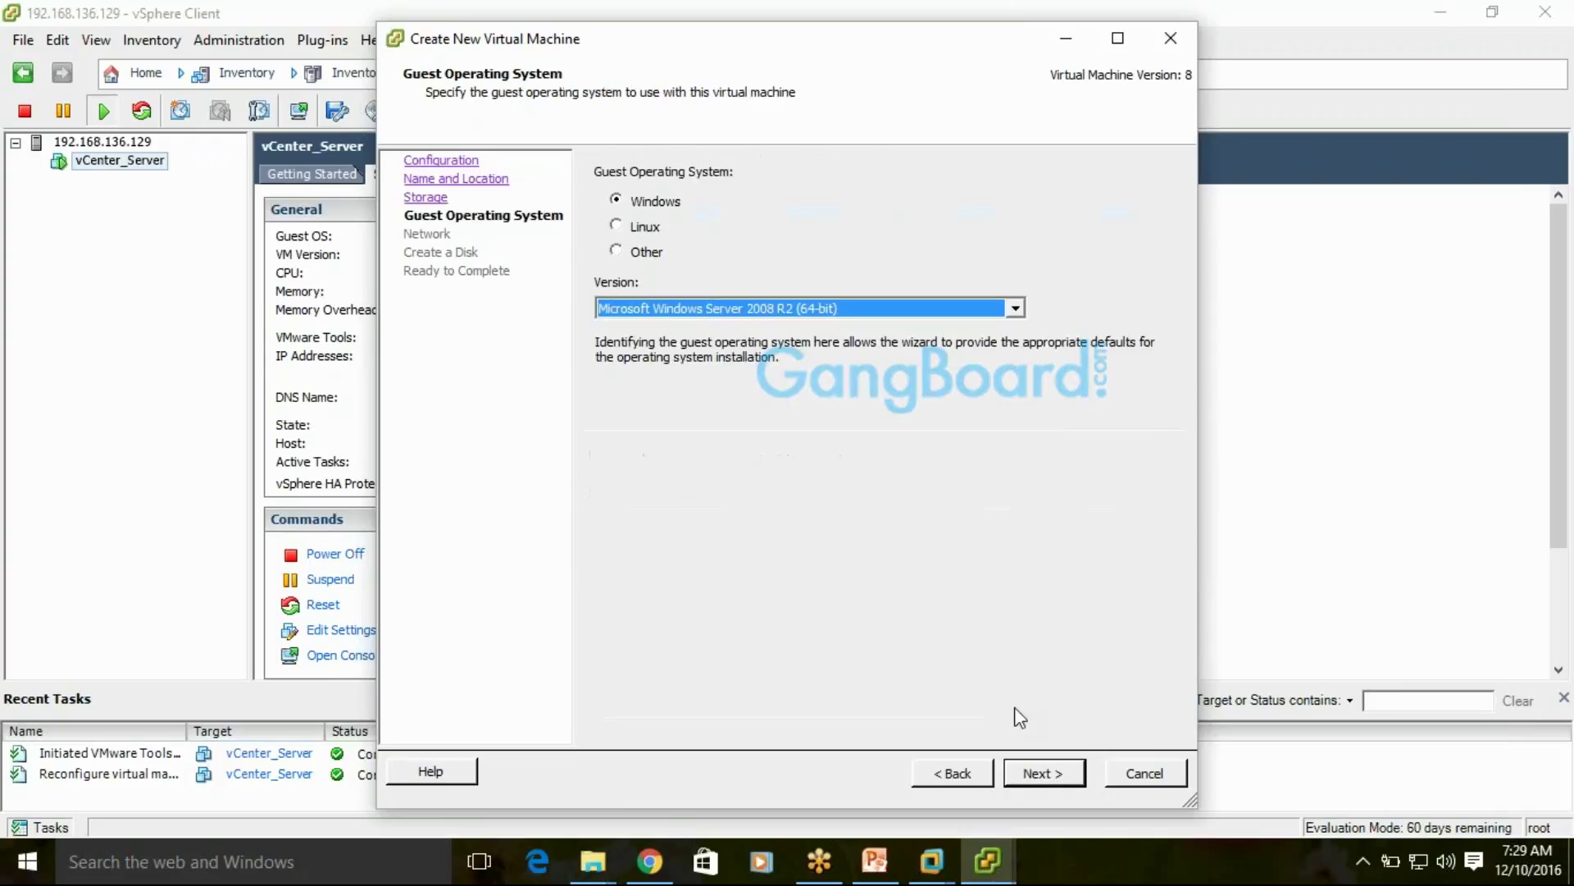
Select Microsoft Windows 7 (32-bit) as the guest OS version and continue
left_click(1015, 308)
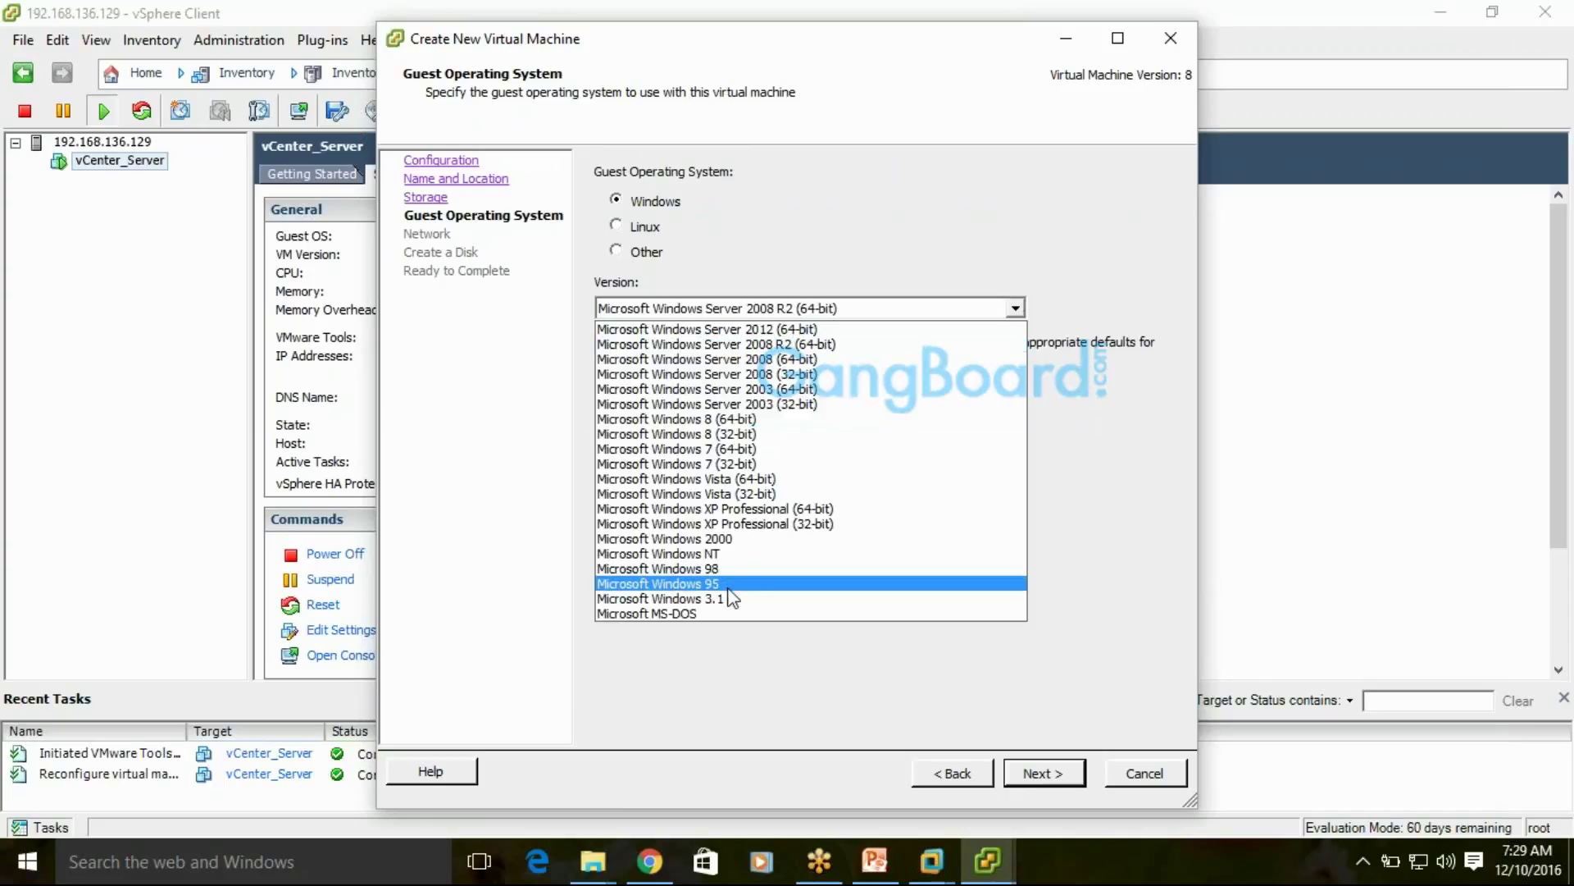
left_click(766, 464)
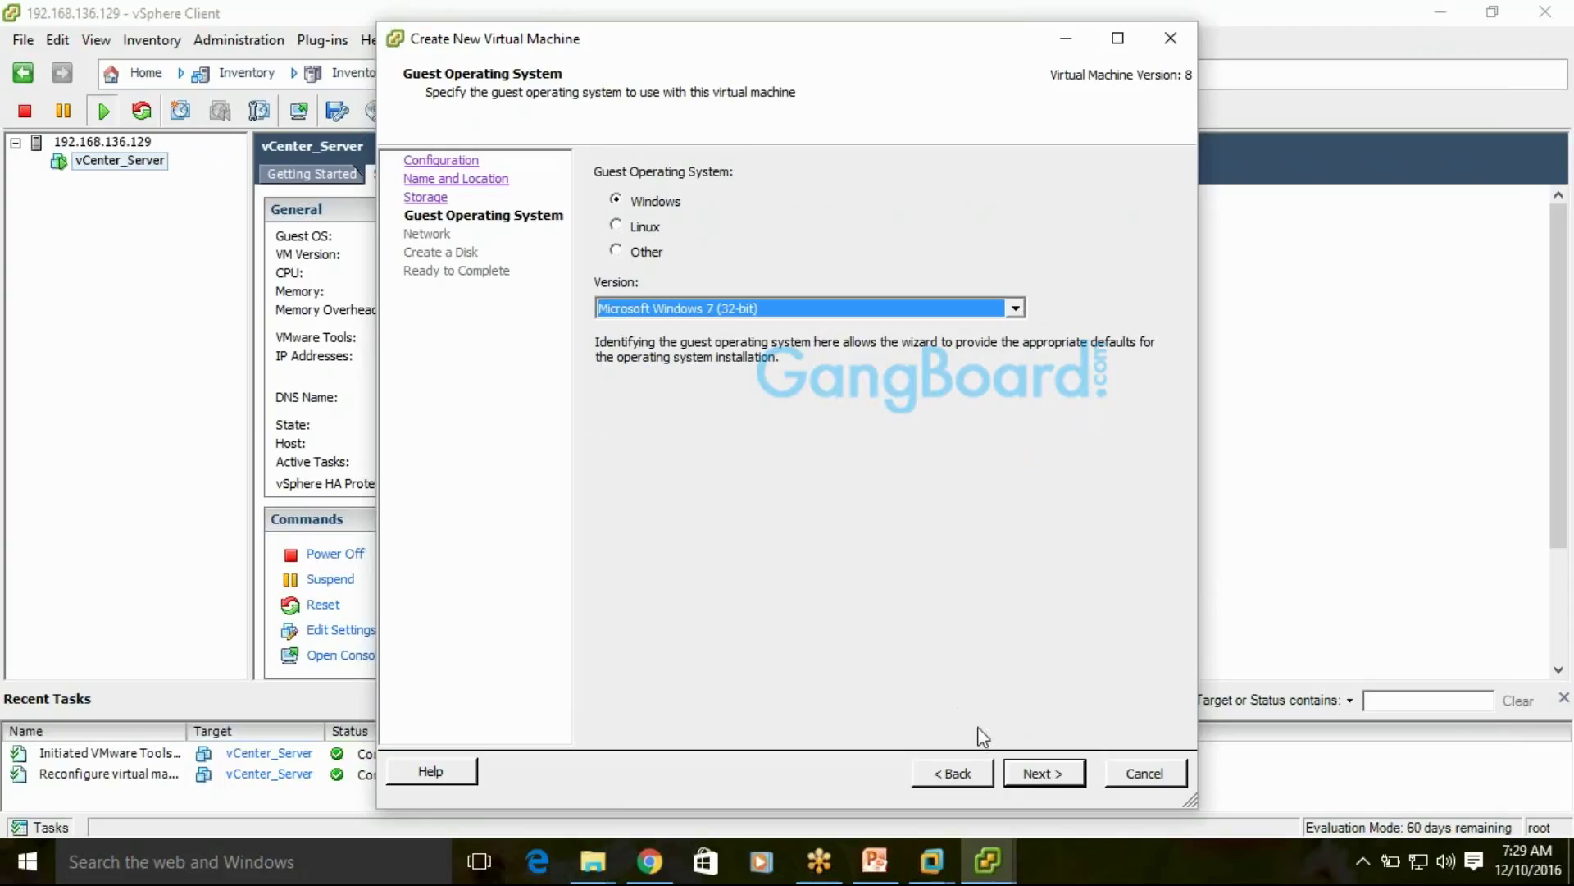
left_click(1031, 775)
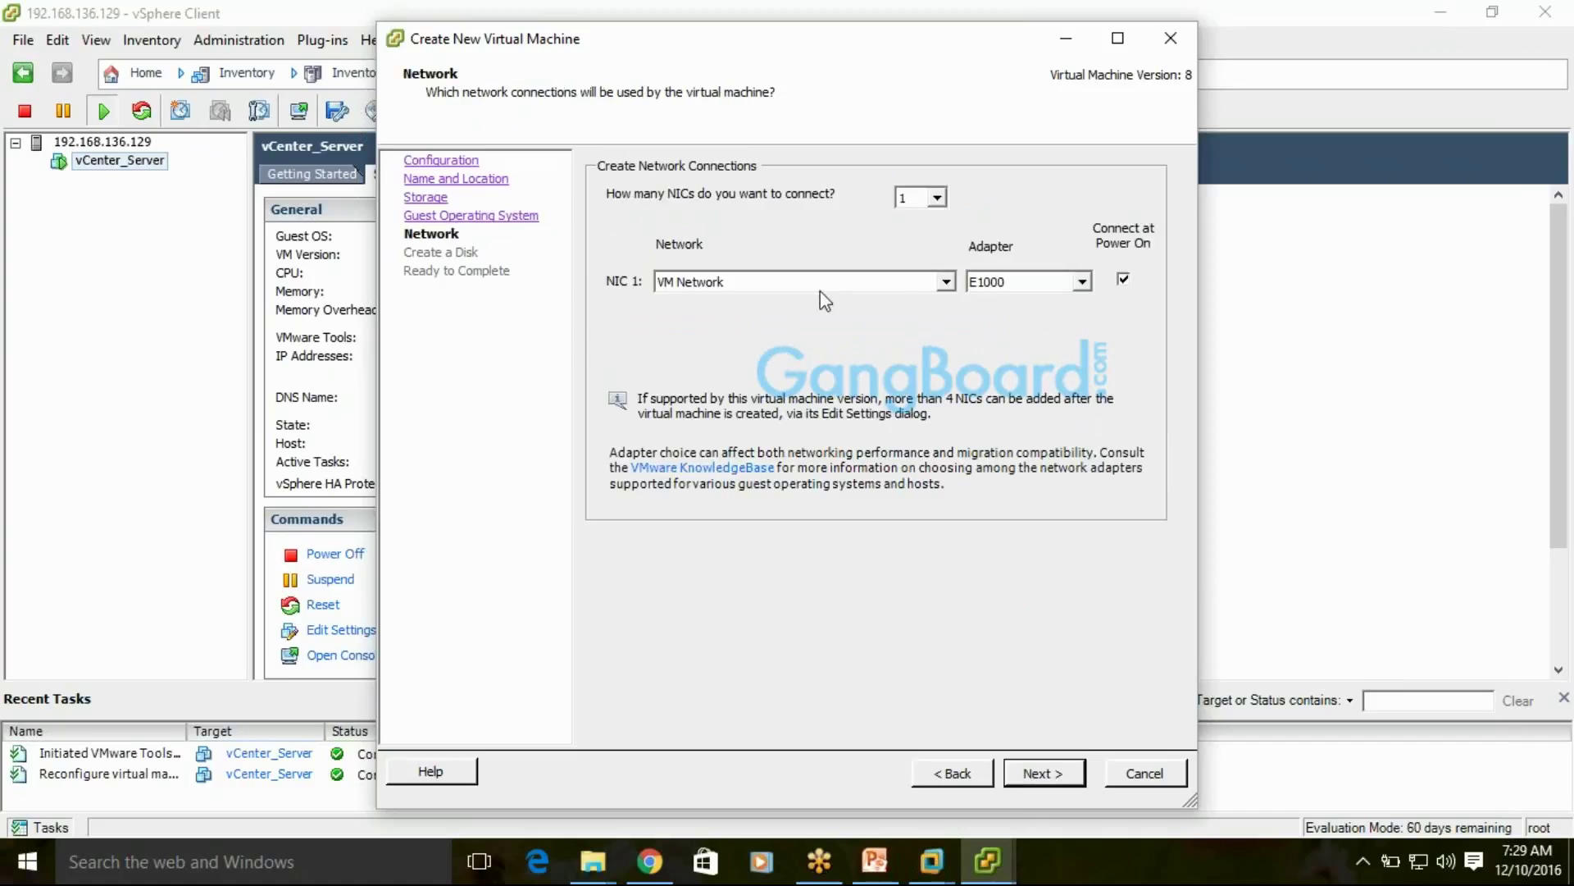
Keep one NIC on VM Network with a VMXNET 3 adapter, then continue to the disk page
left_click(946, 281)
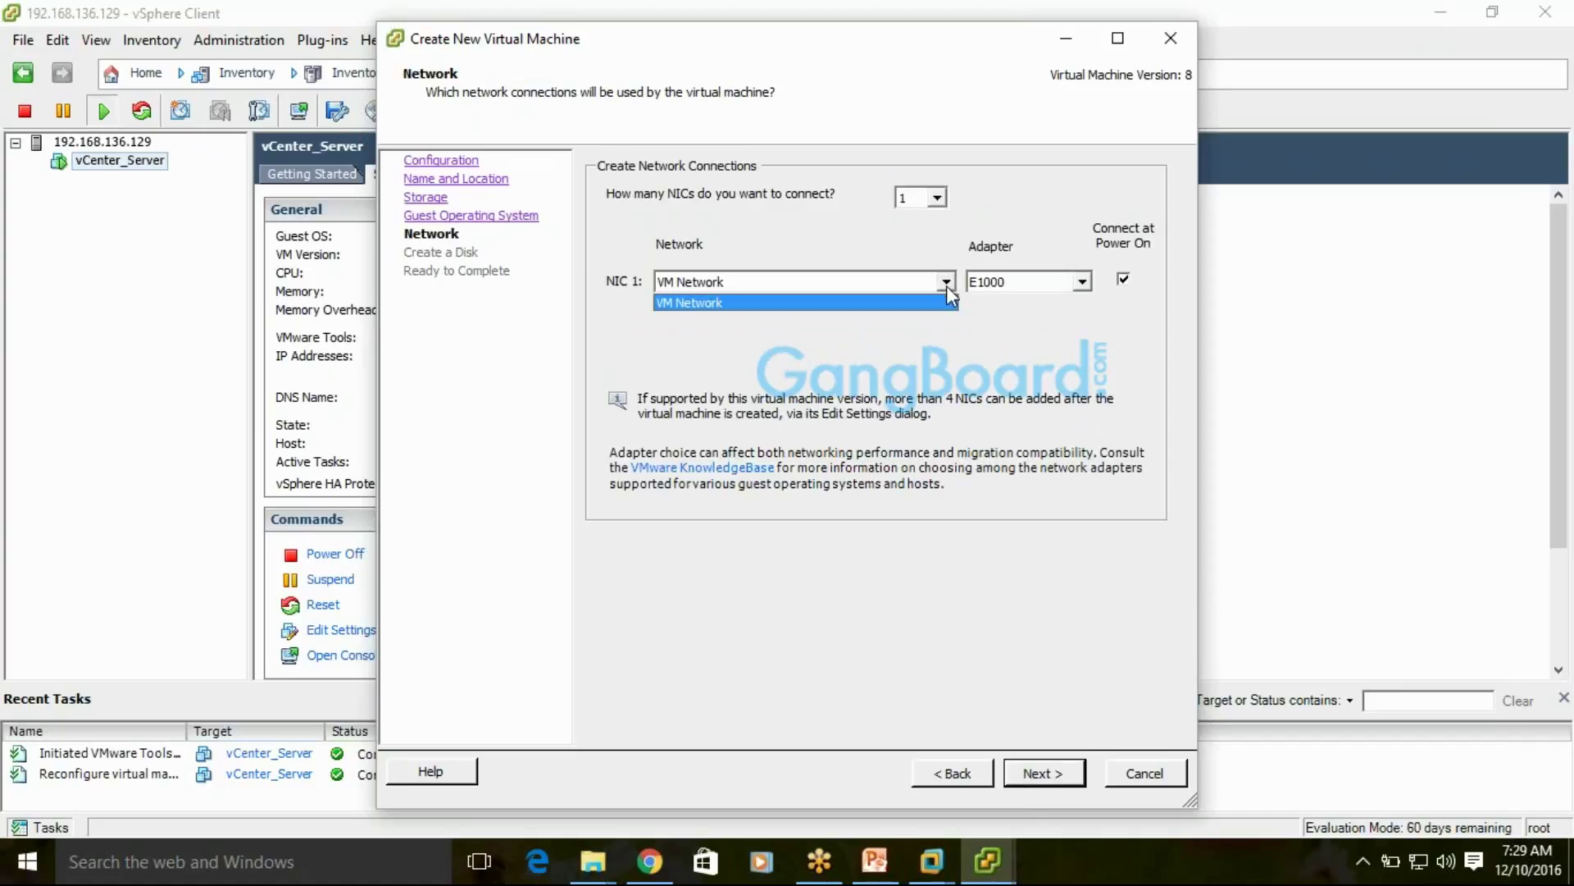
left_click(1084, 293)
left_click(1083, 282)
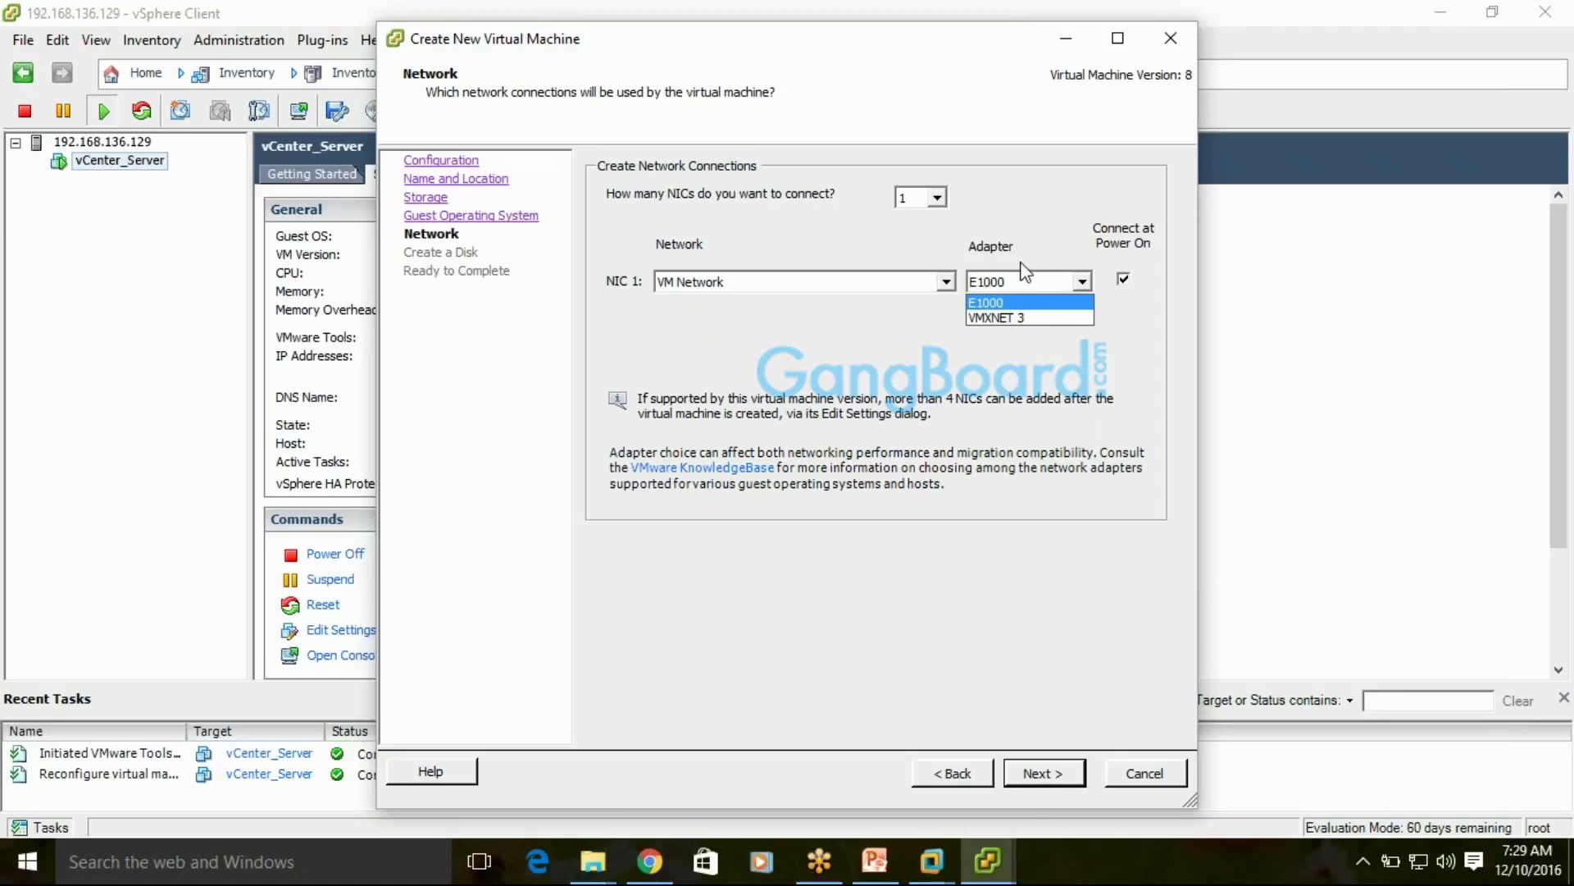
left_click(1009, 320)
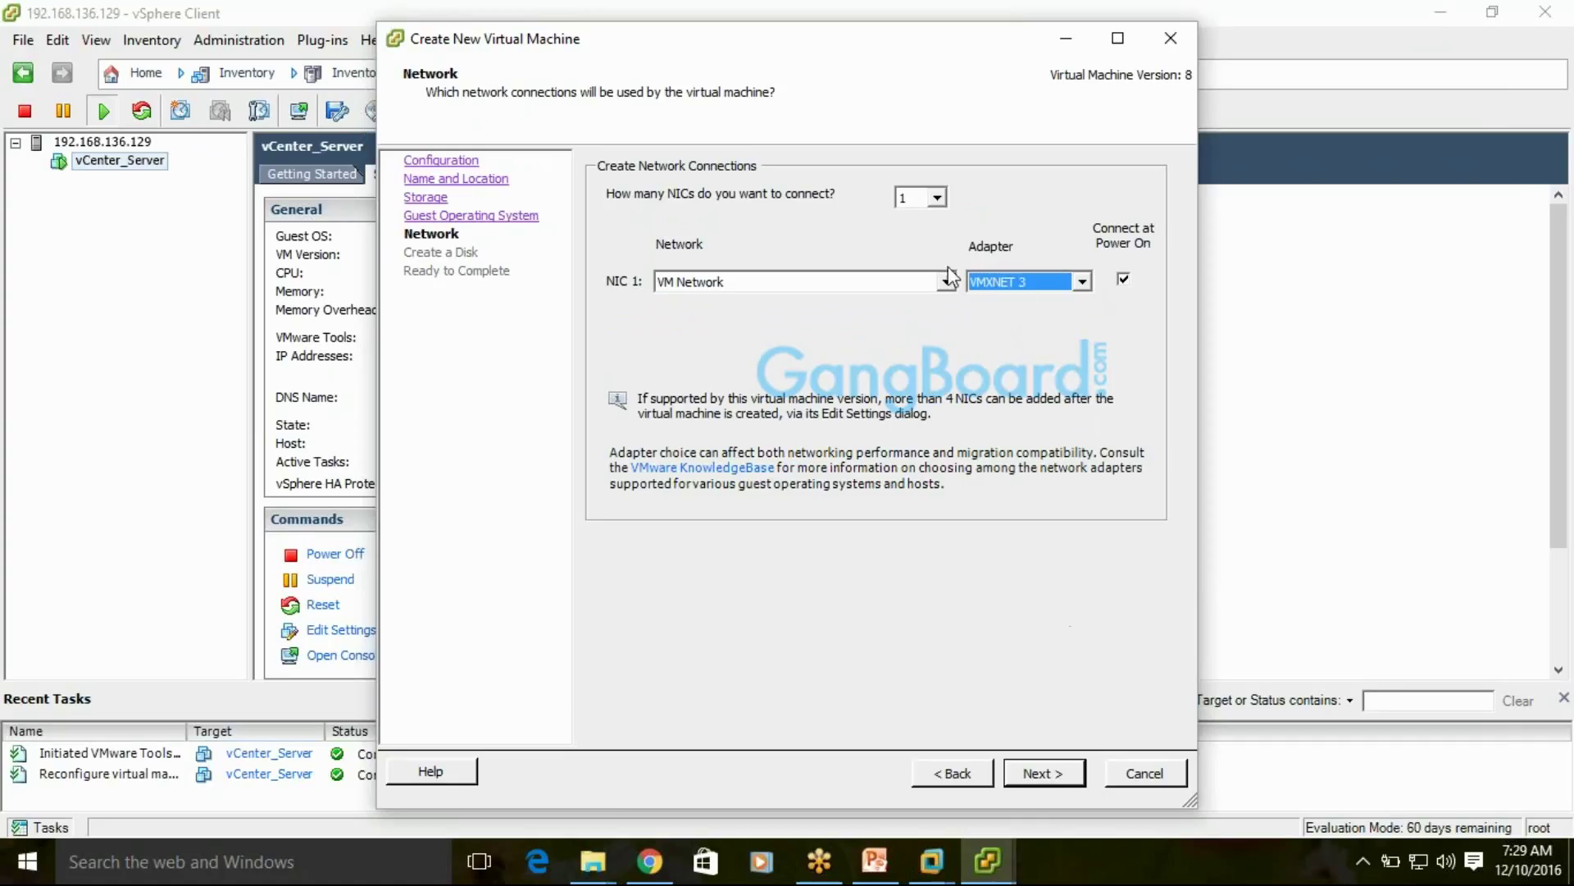
left_click(937, 198)
left_click(938, 197)
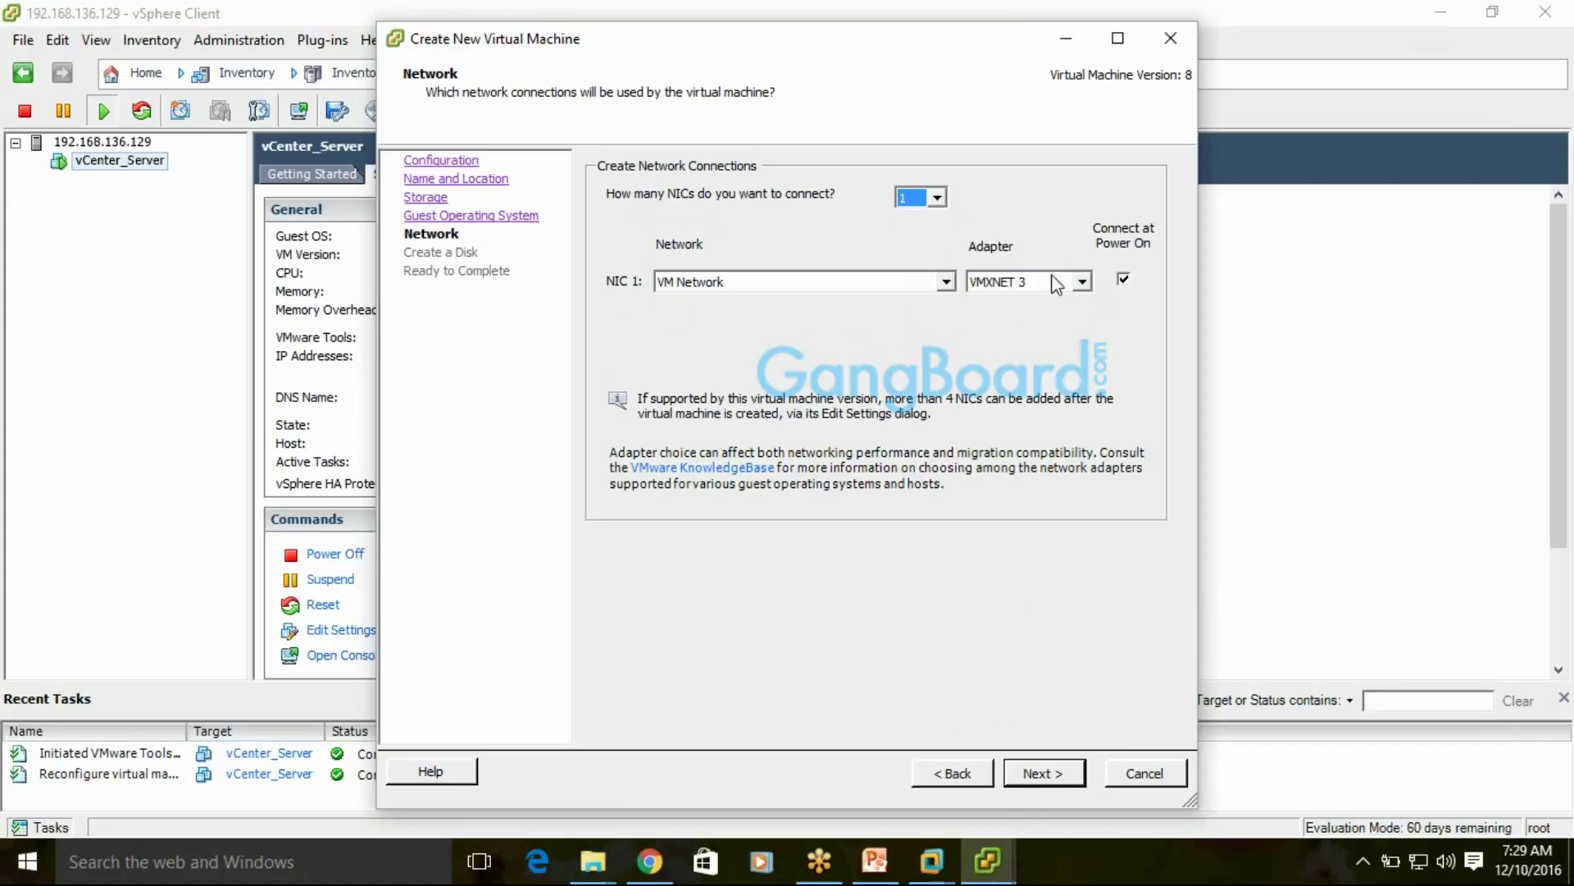
left_click(1082, 281)
left_click(1035, 302)
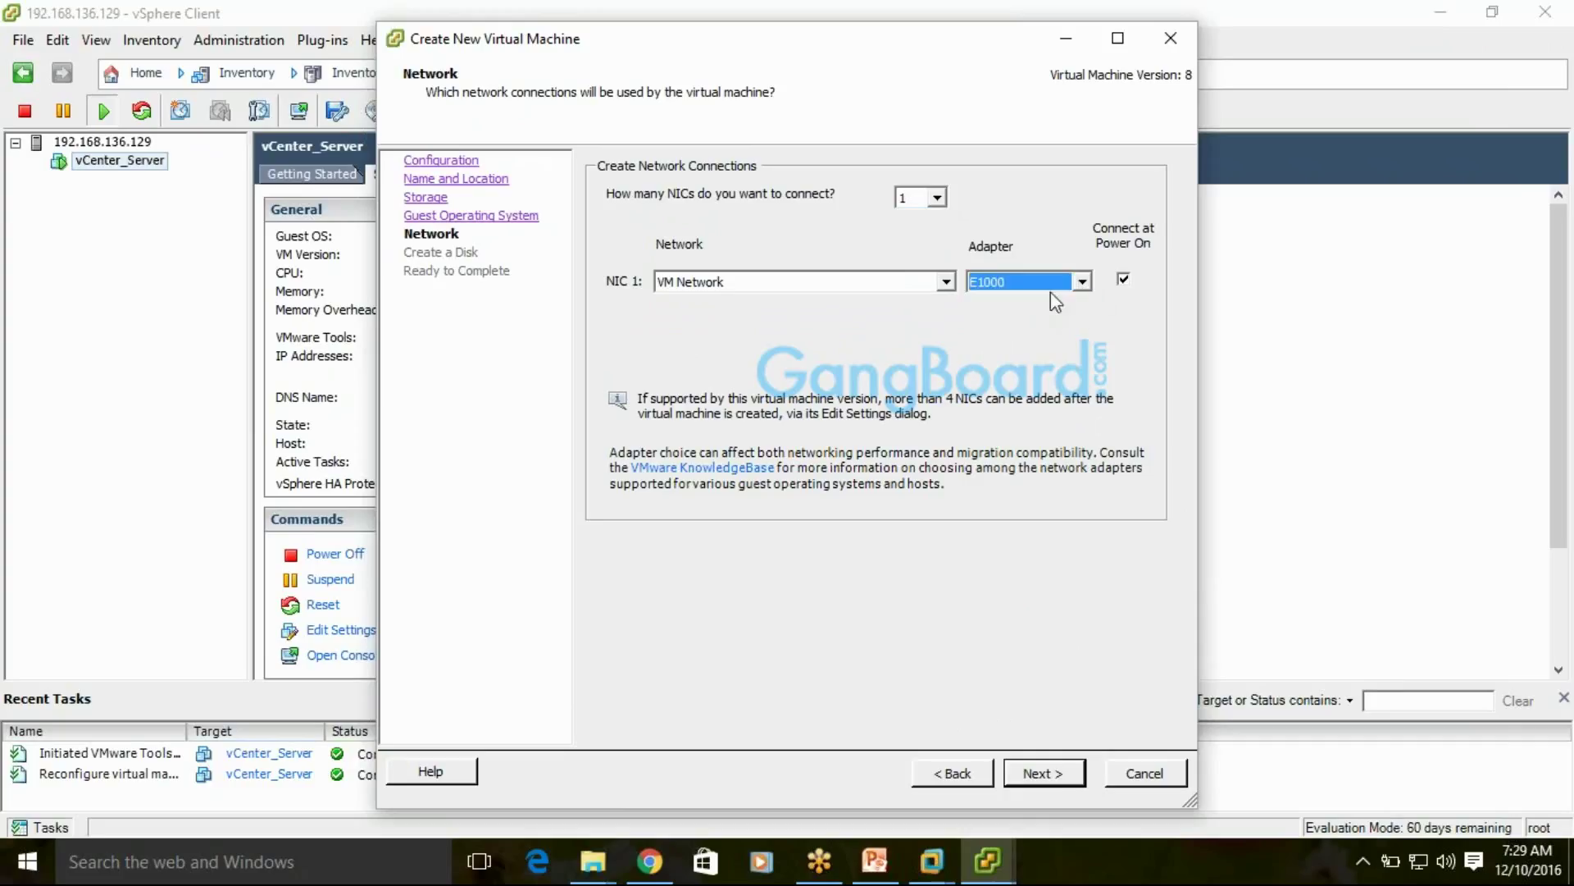
left_click(1082, 281)
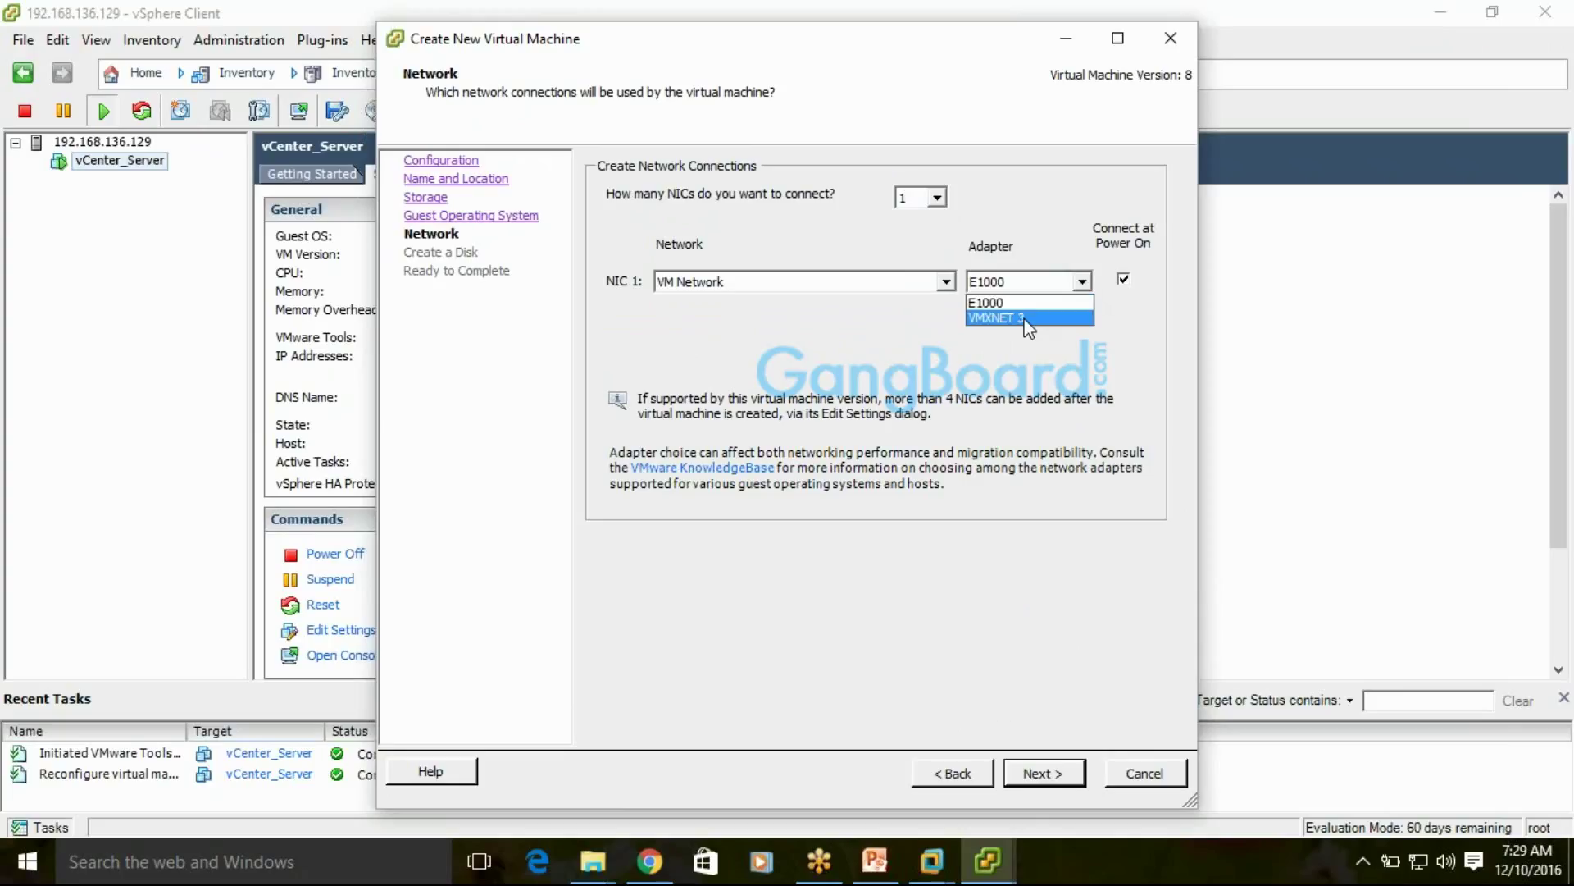
left_click(1026, 319)
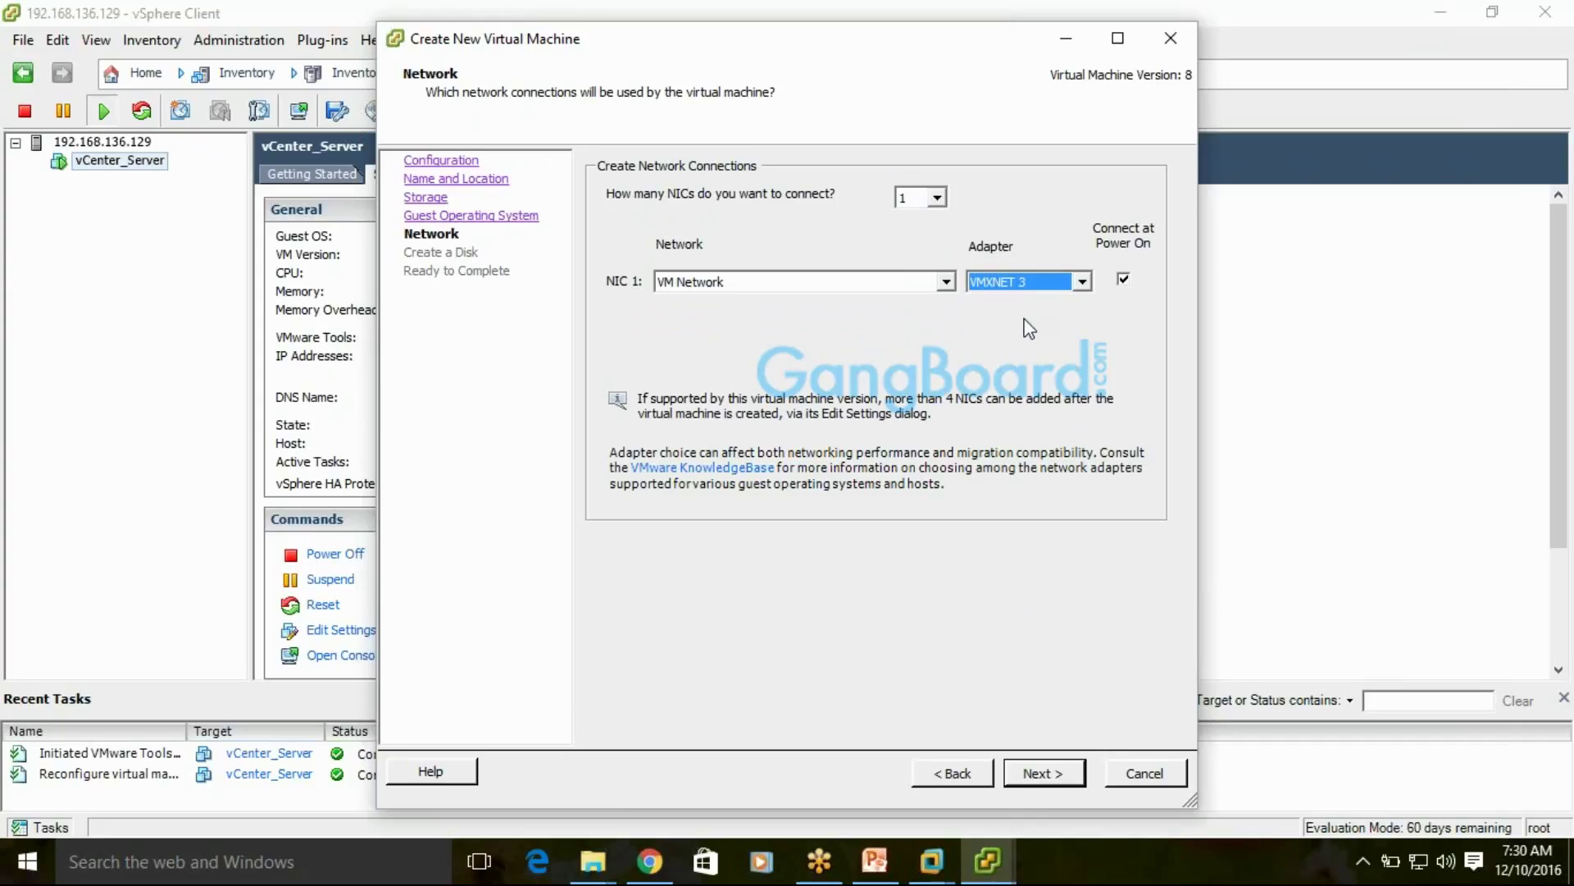
left_click(935, 198)
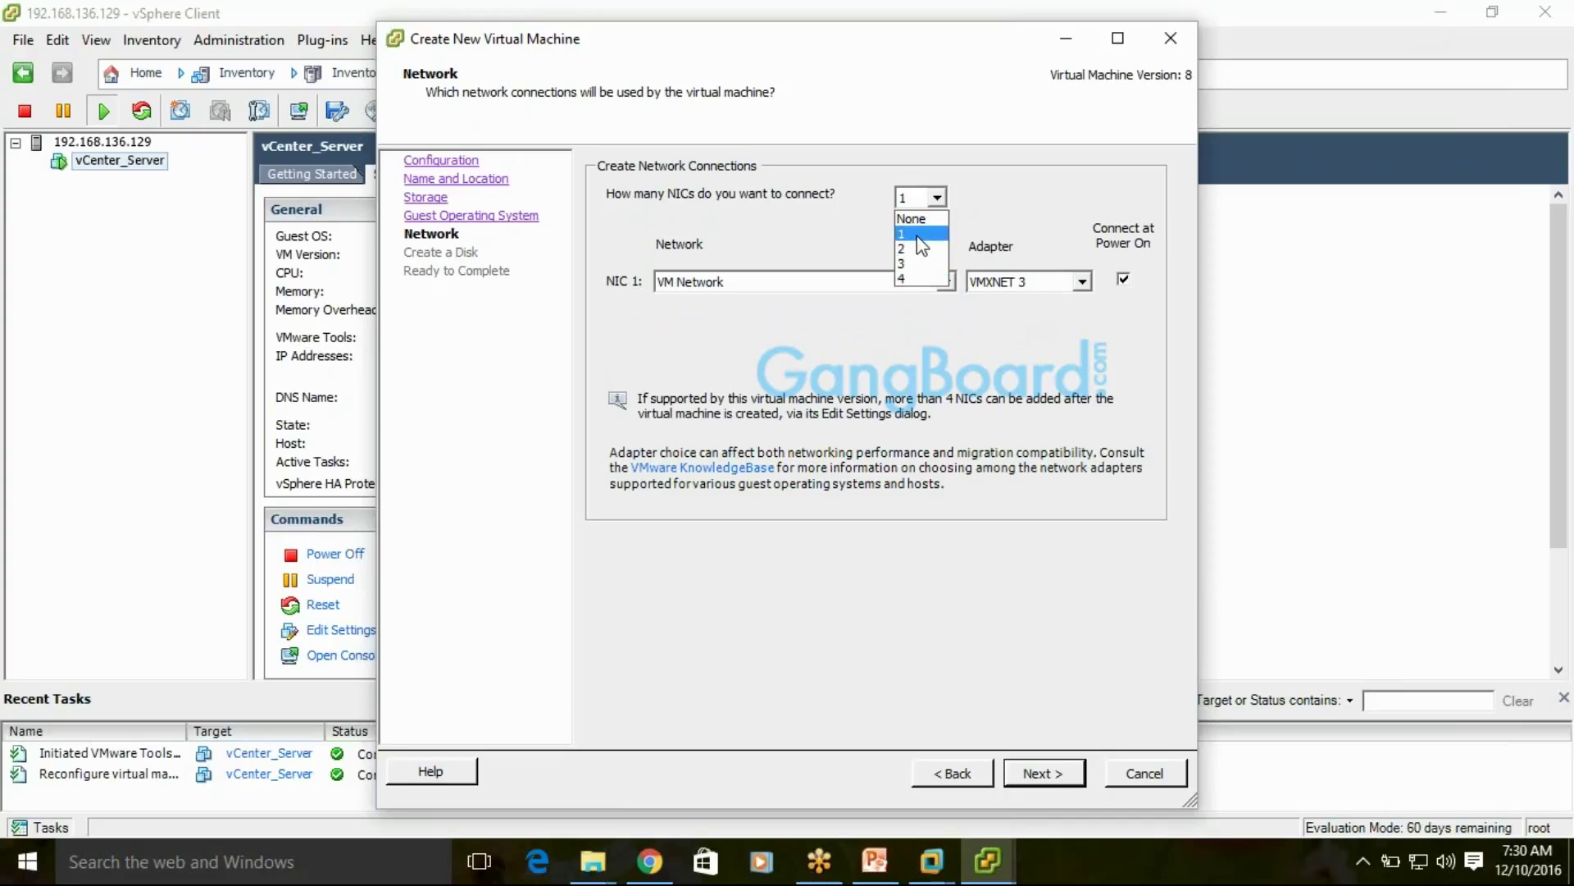
left_click(915, 233)
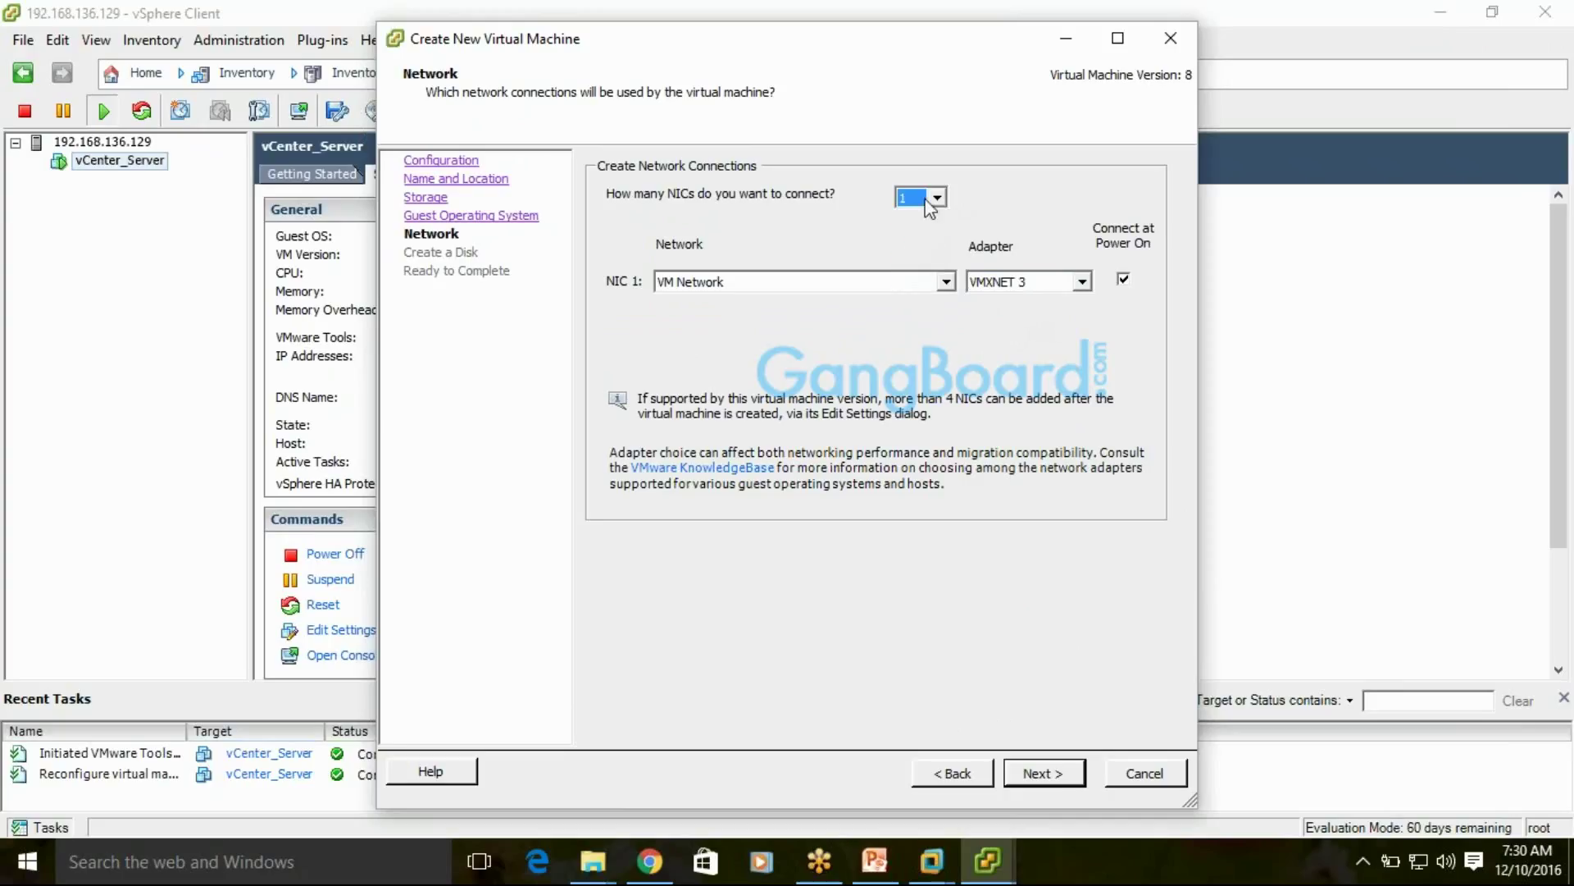
left_click(1038, 775)
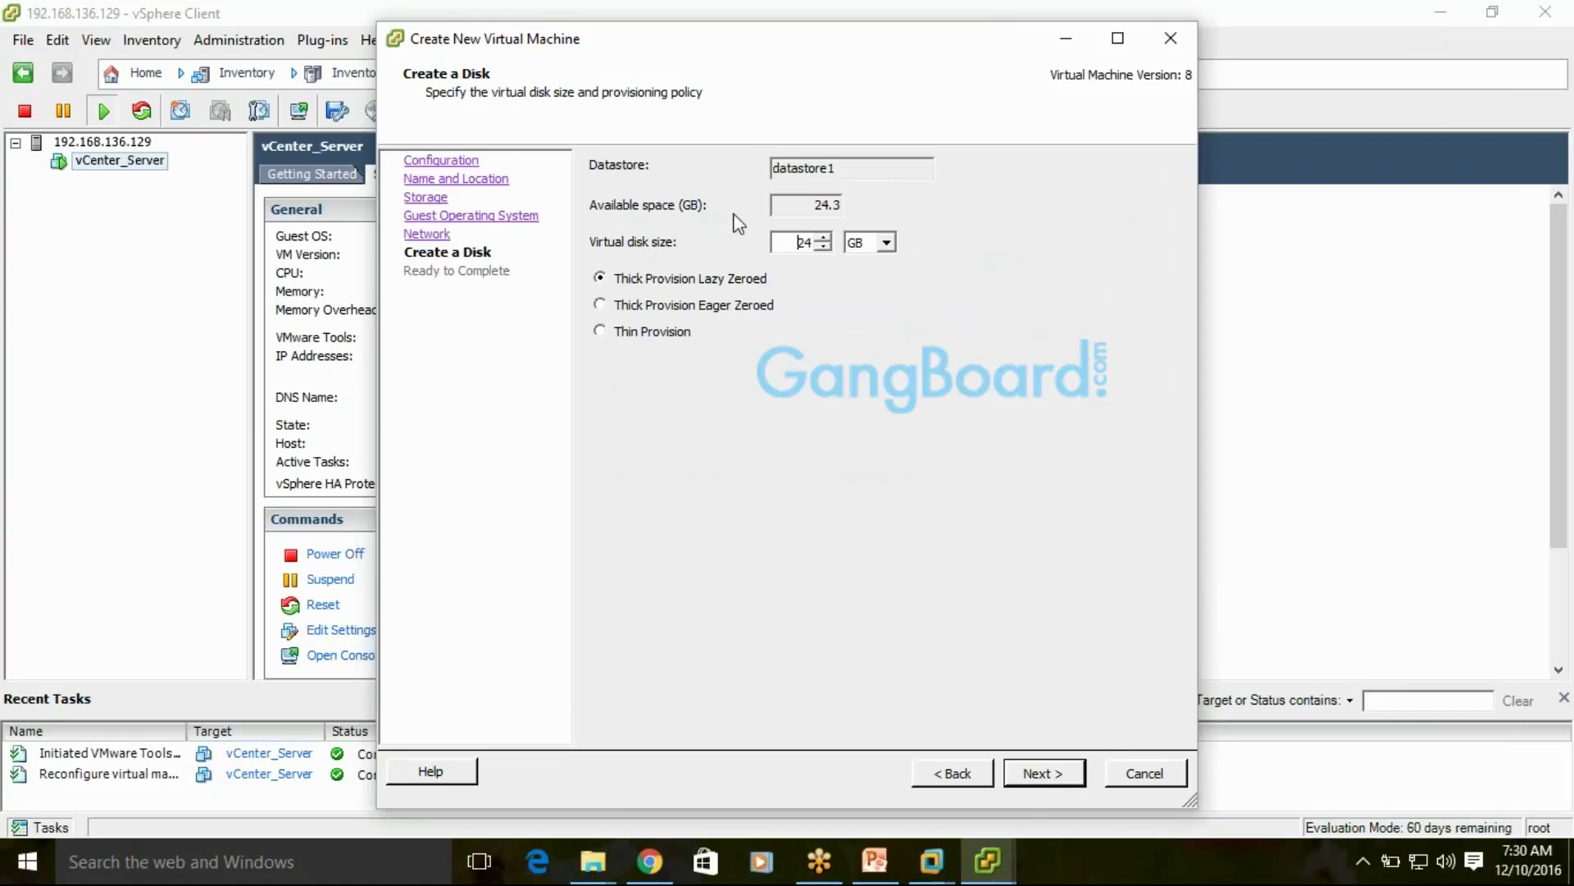
Go back from Create a Disk to the Network page and set the NIC count to 4
double_click(803, 243)
left_click(951, 771)
left_click(937, 202)
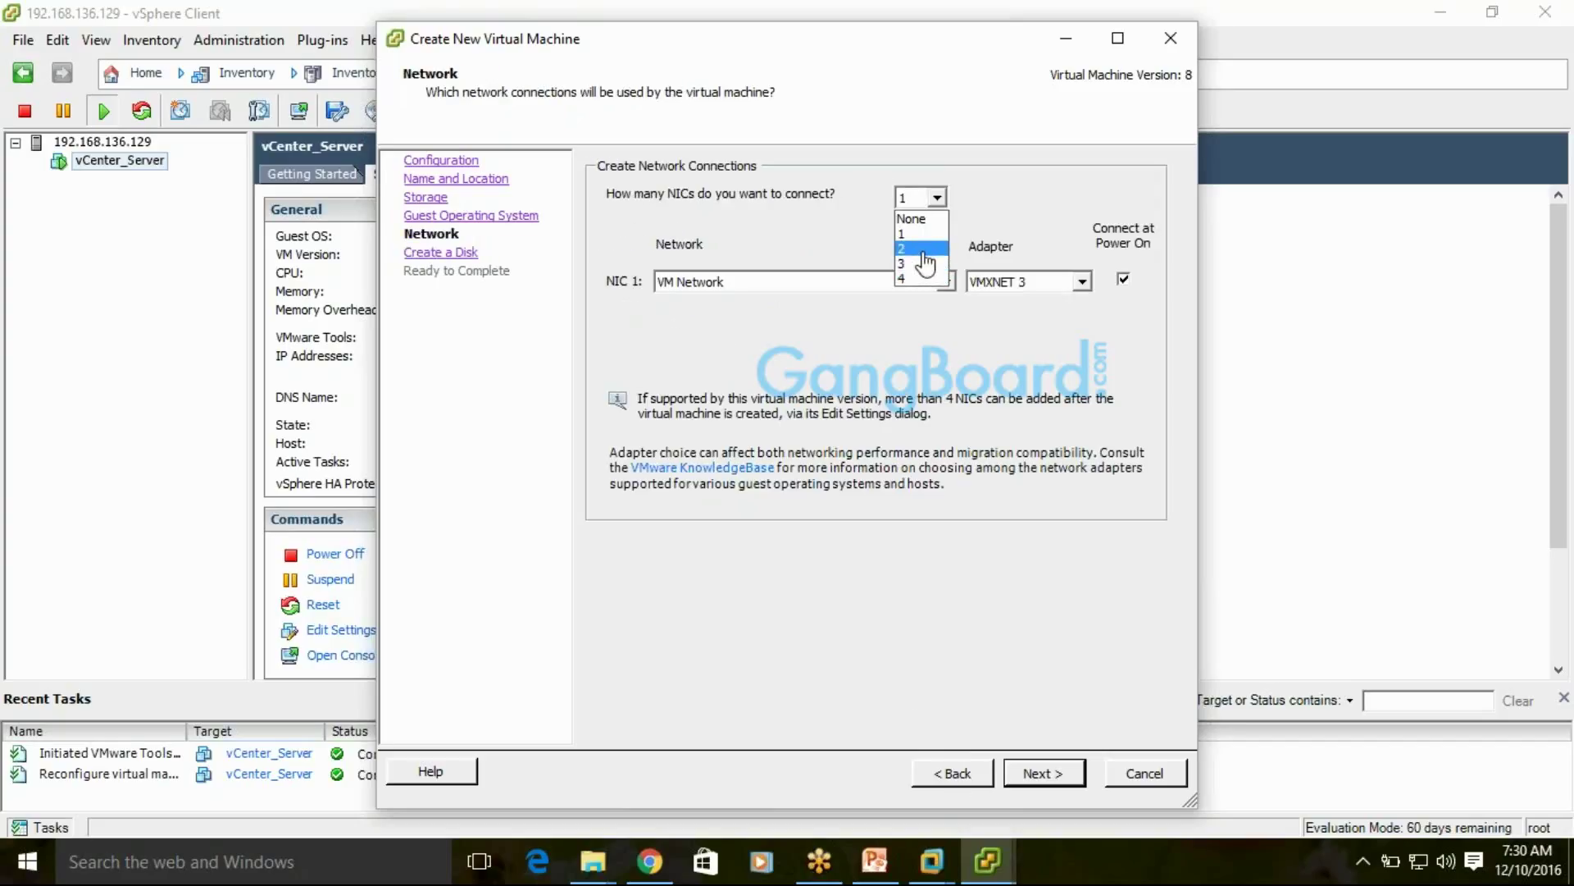
left_click(912, 274)
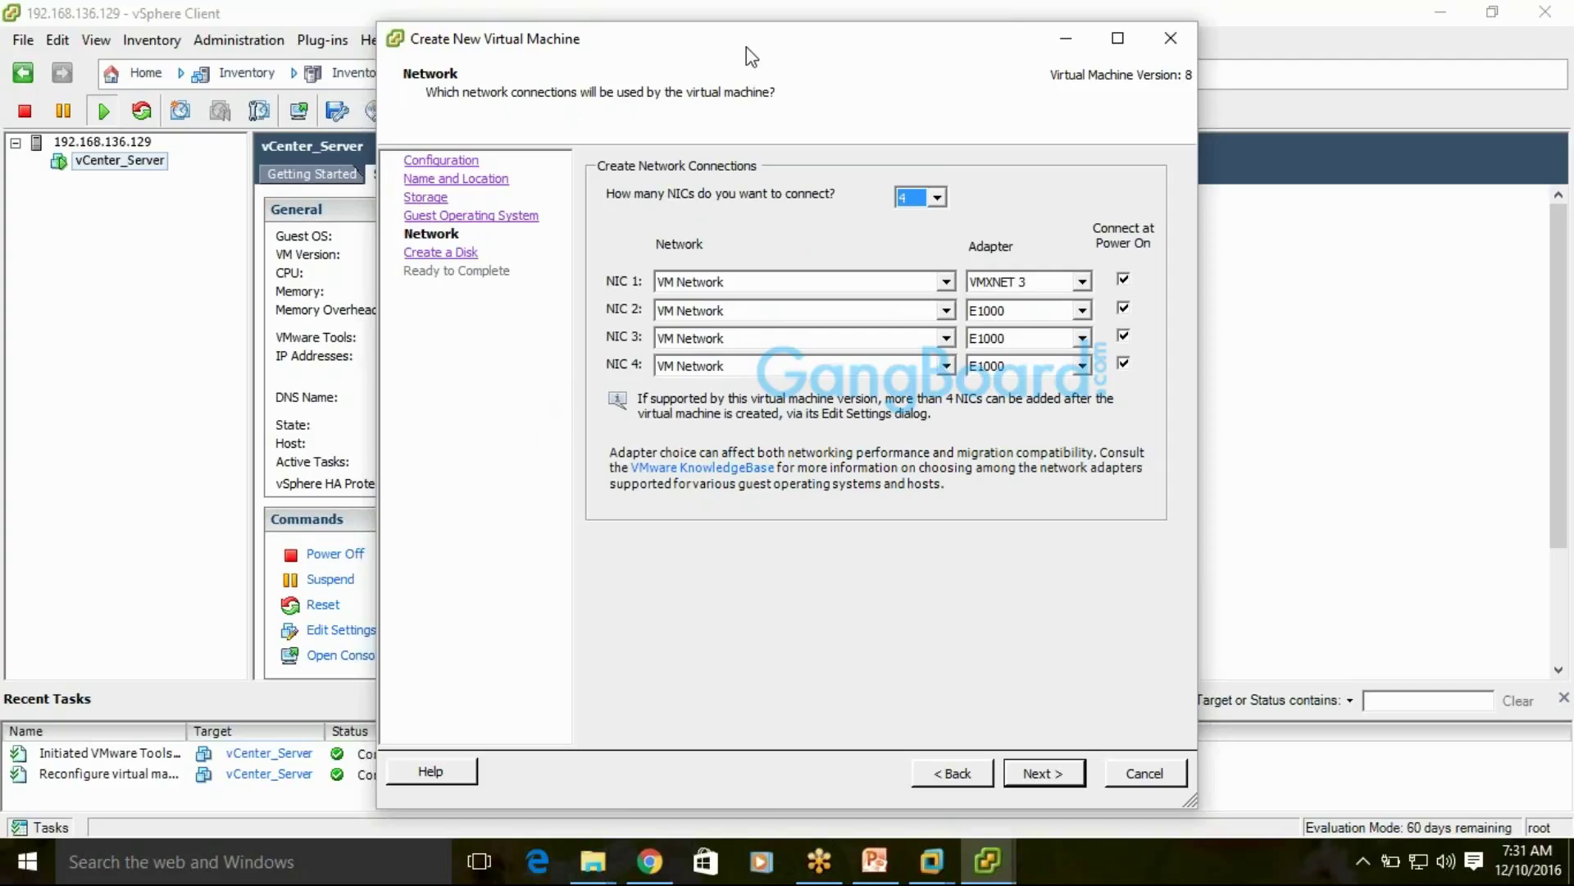
left_click_drag(746, 46, 387, 38)
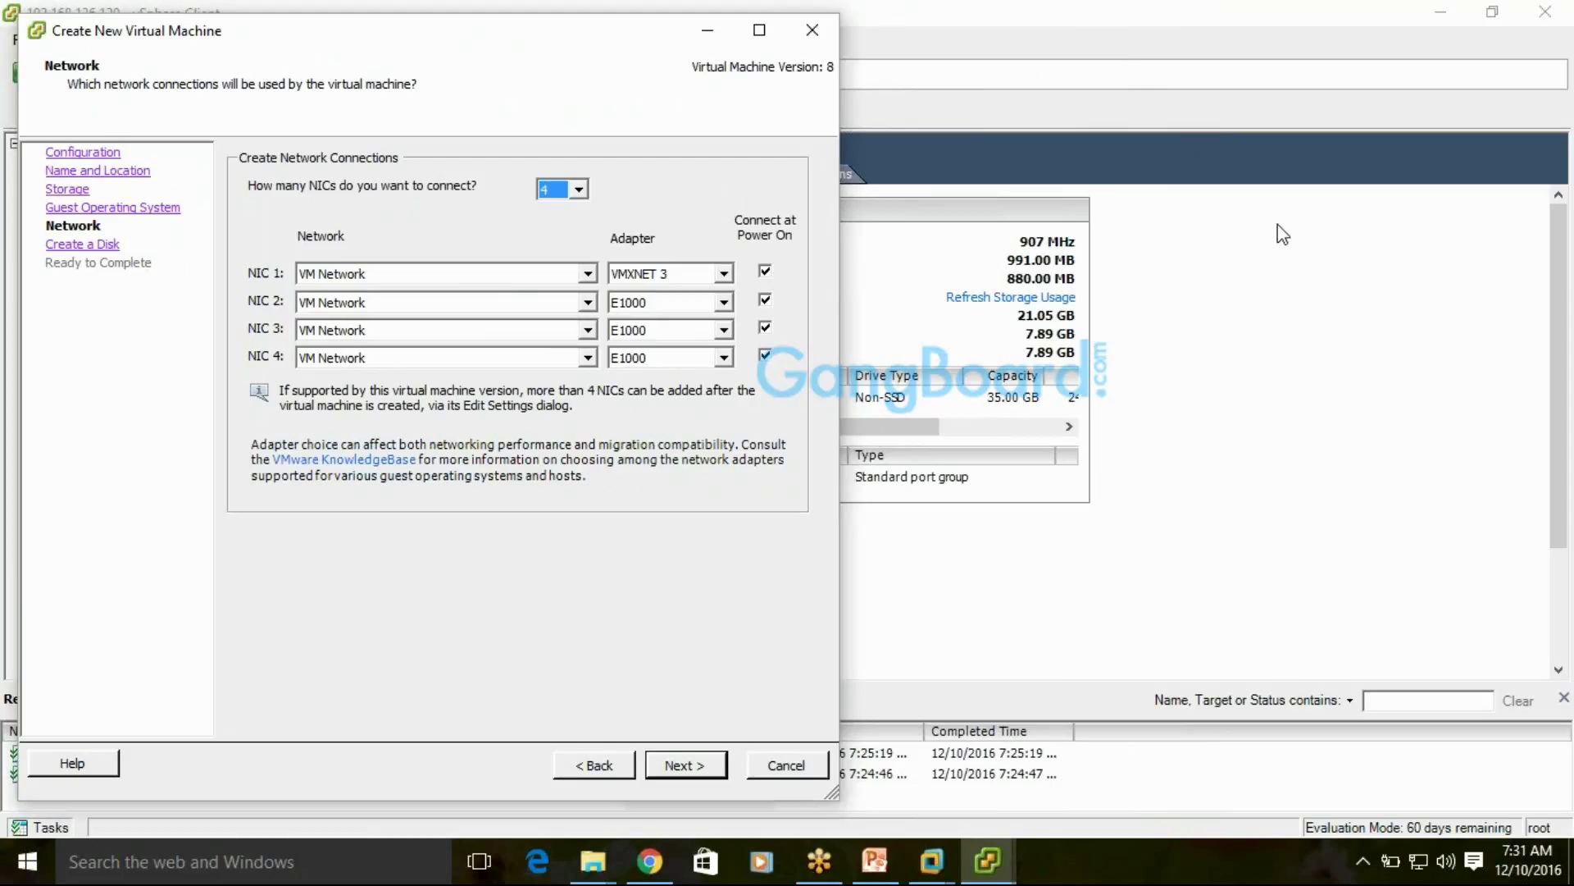
left_click(765, 328)
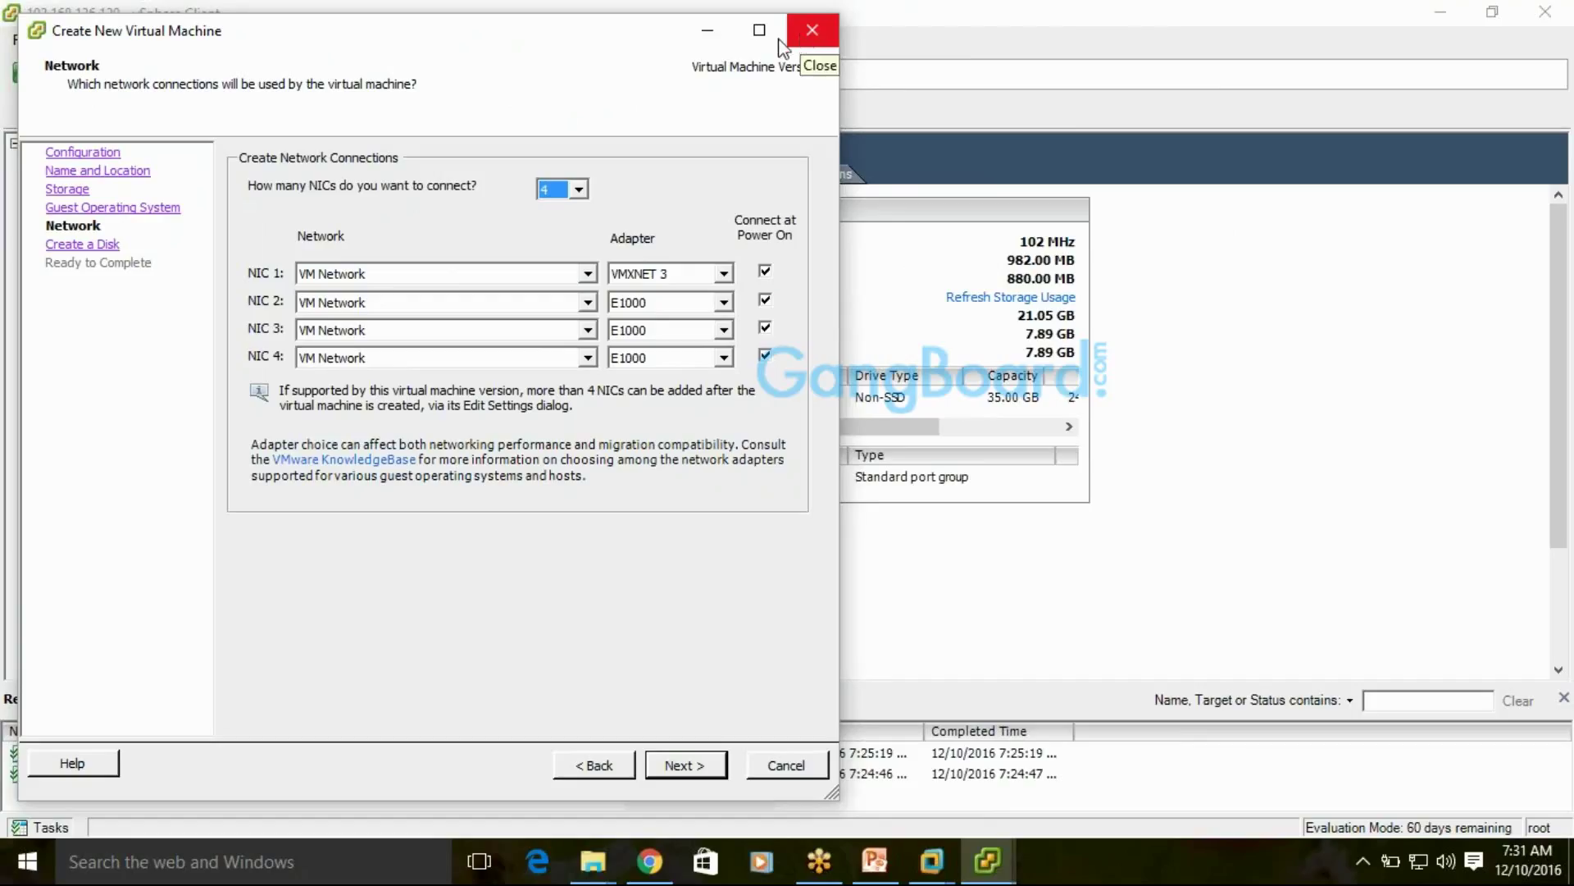
Change the NIC count from 4 to 1, back to 4, and finally to 1
left_click_drag(626, 34, 690, 21)
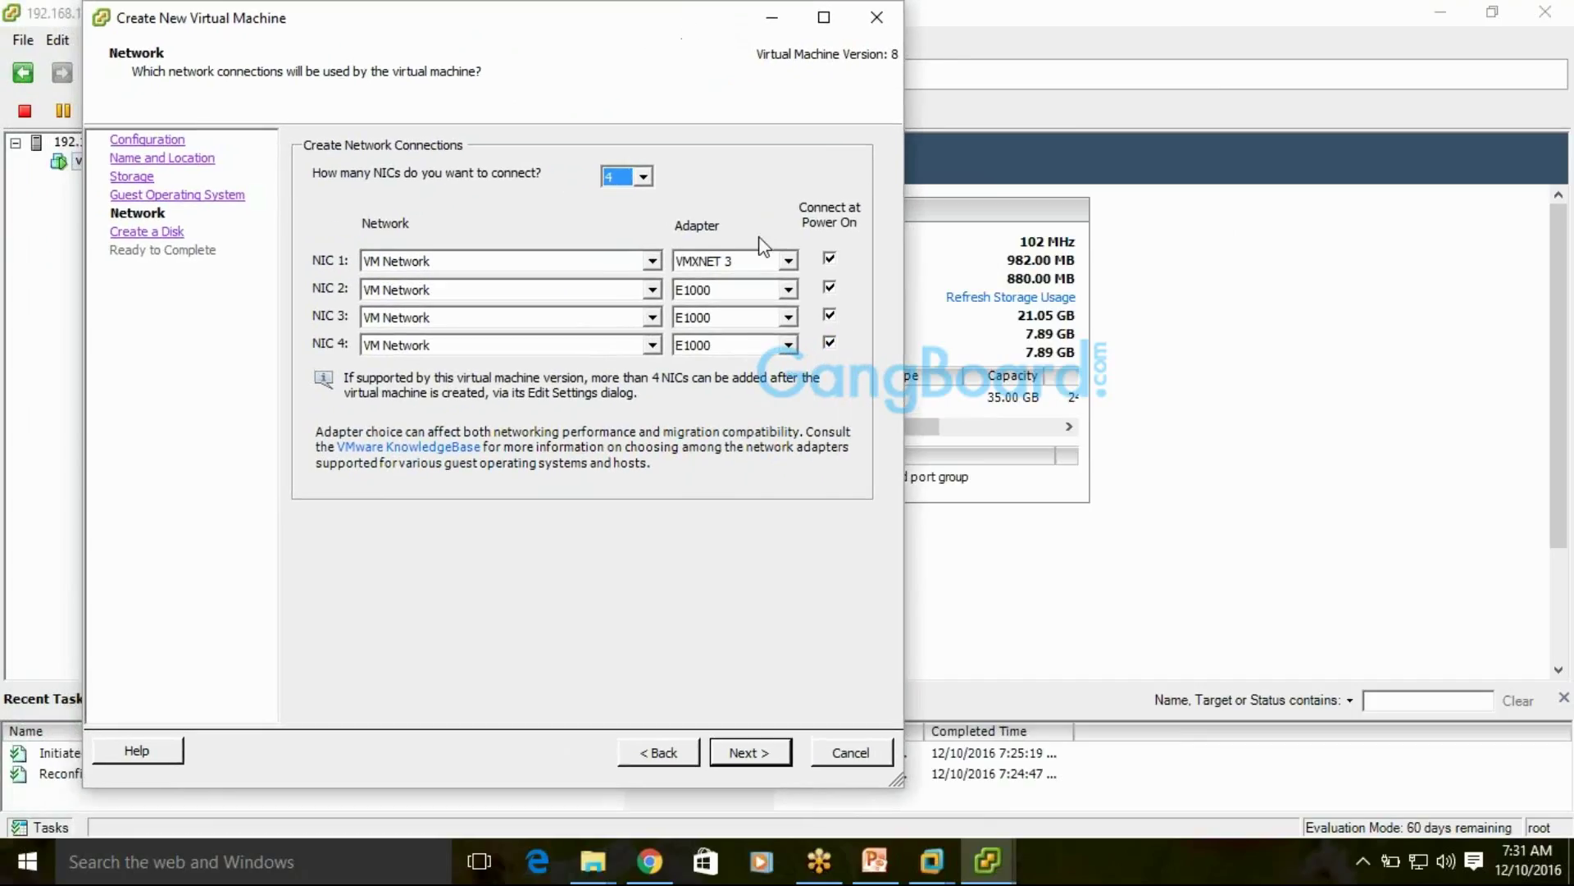
left_click(644, 177)
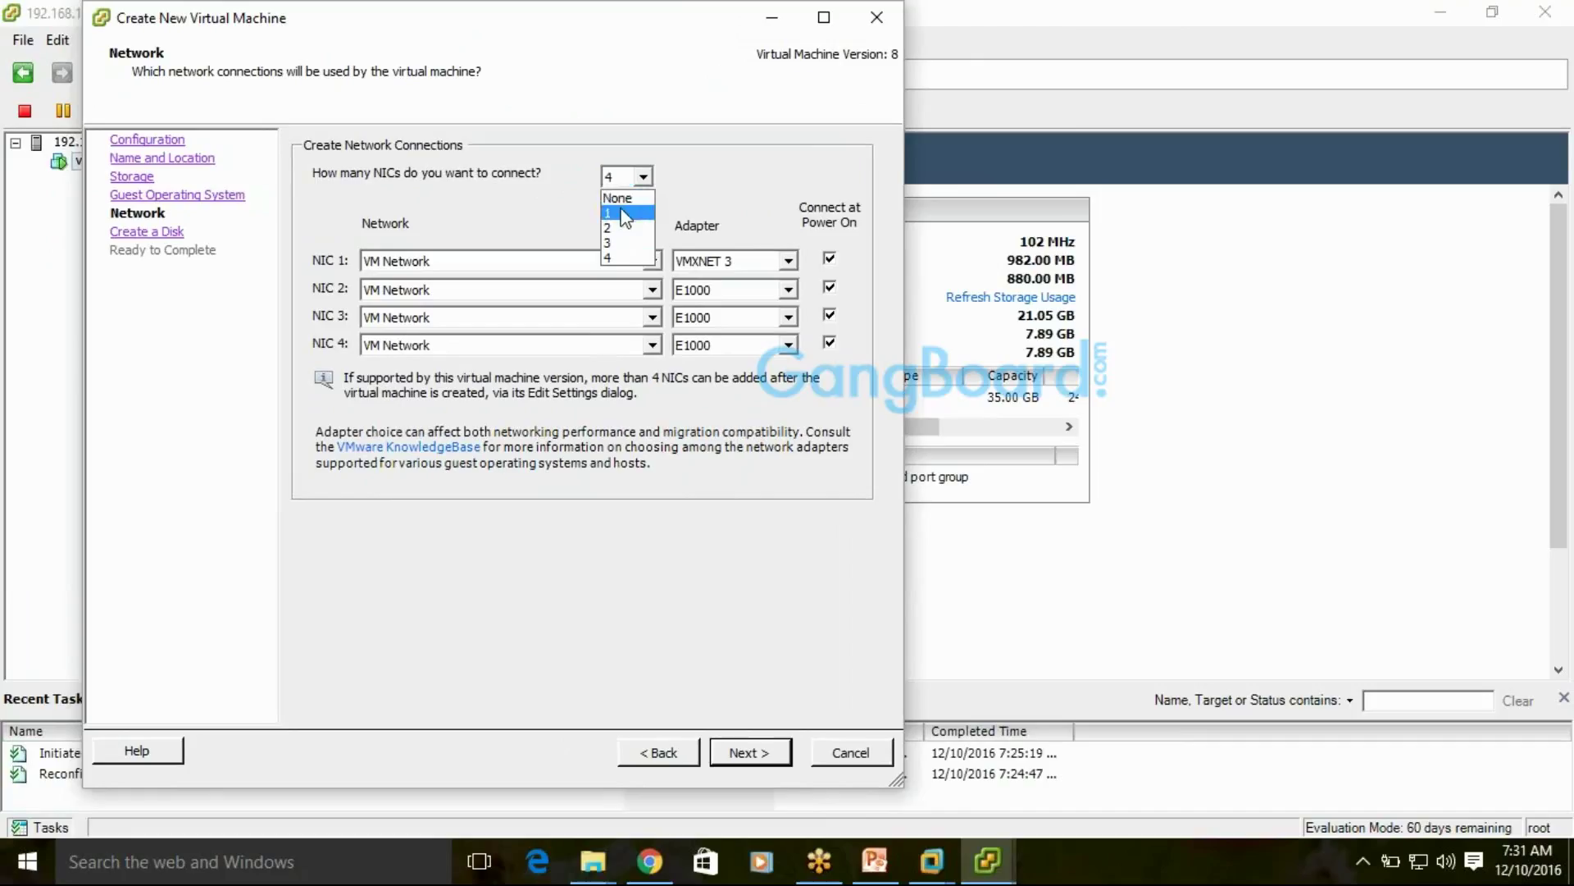
left_click(617, 197)
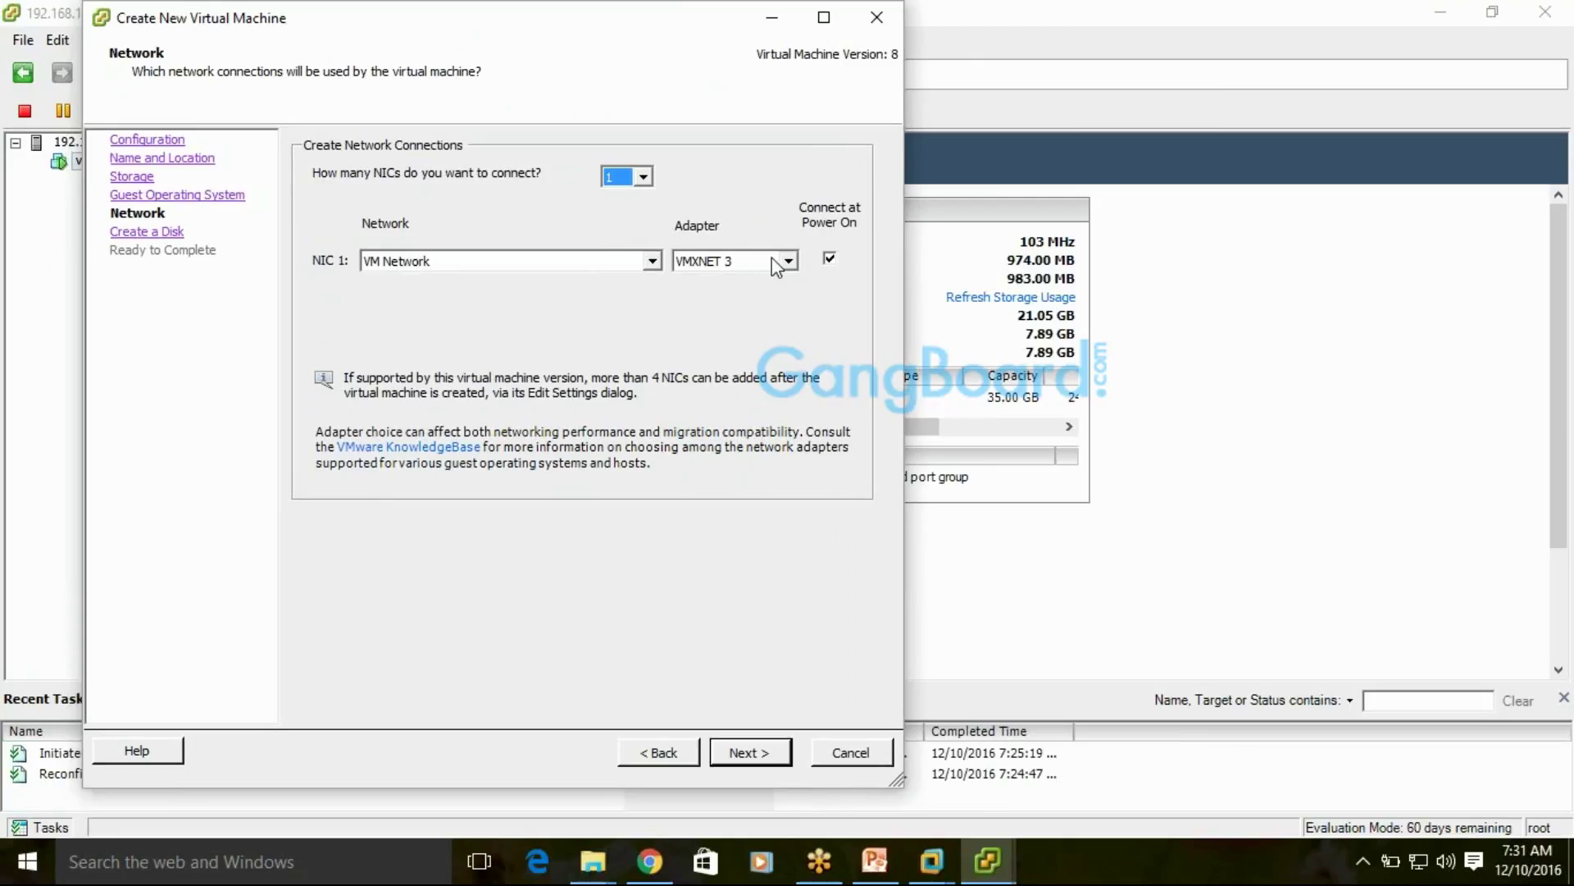
left_click(643, 177)
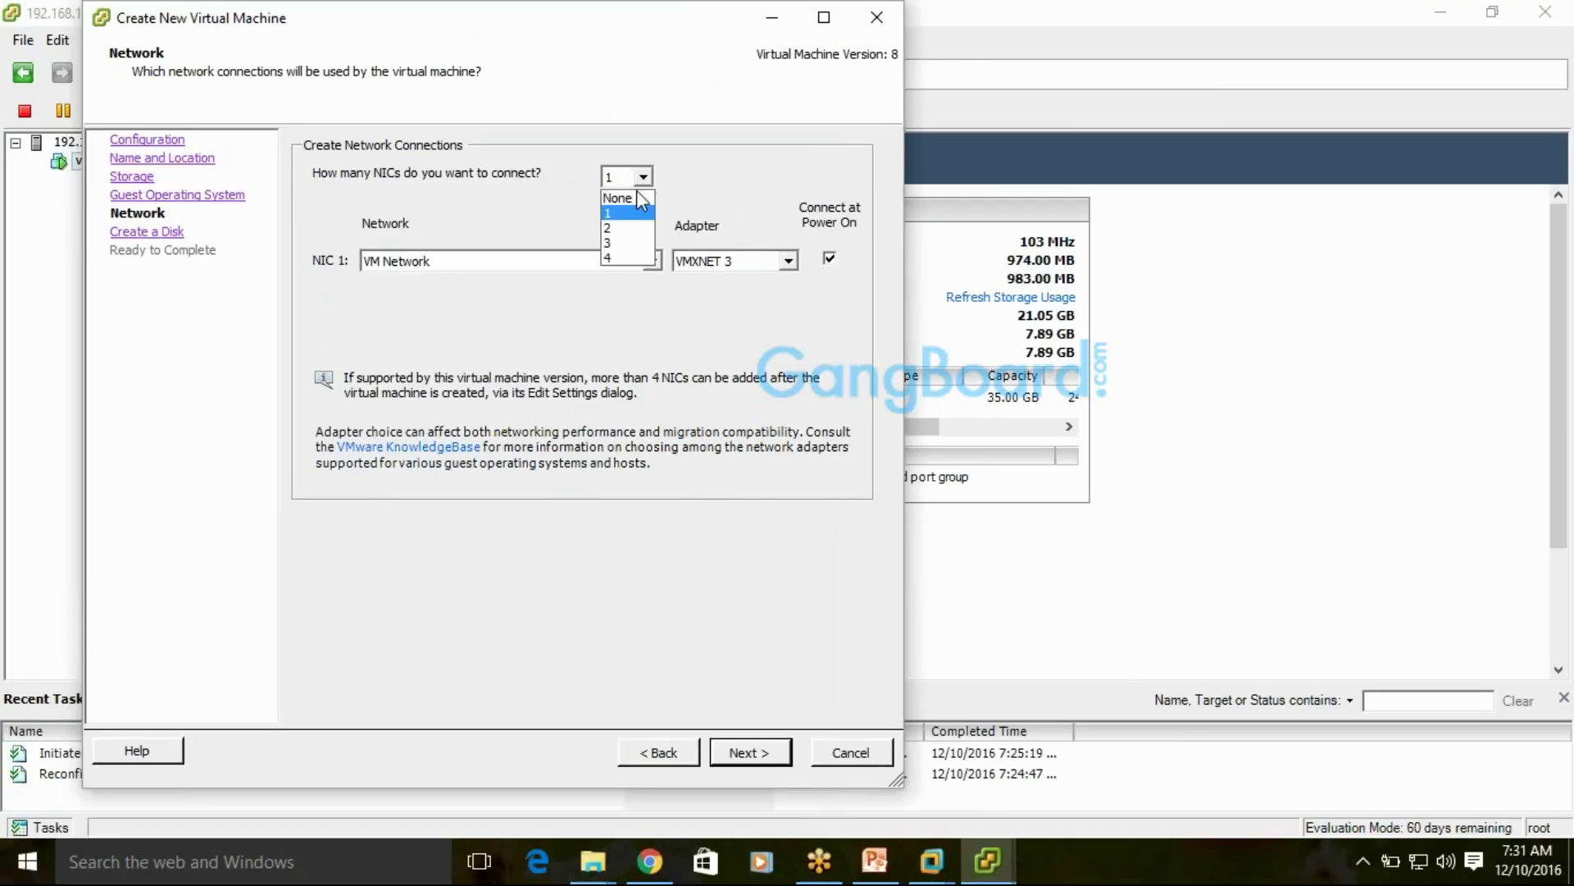
left_click(611, 260)
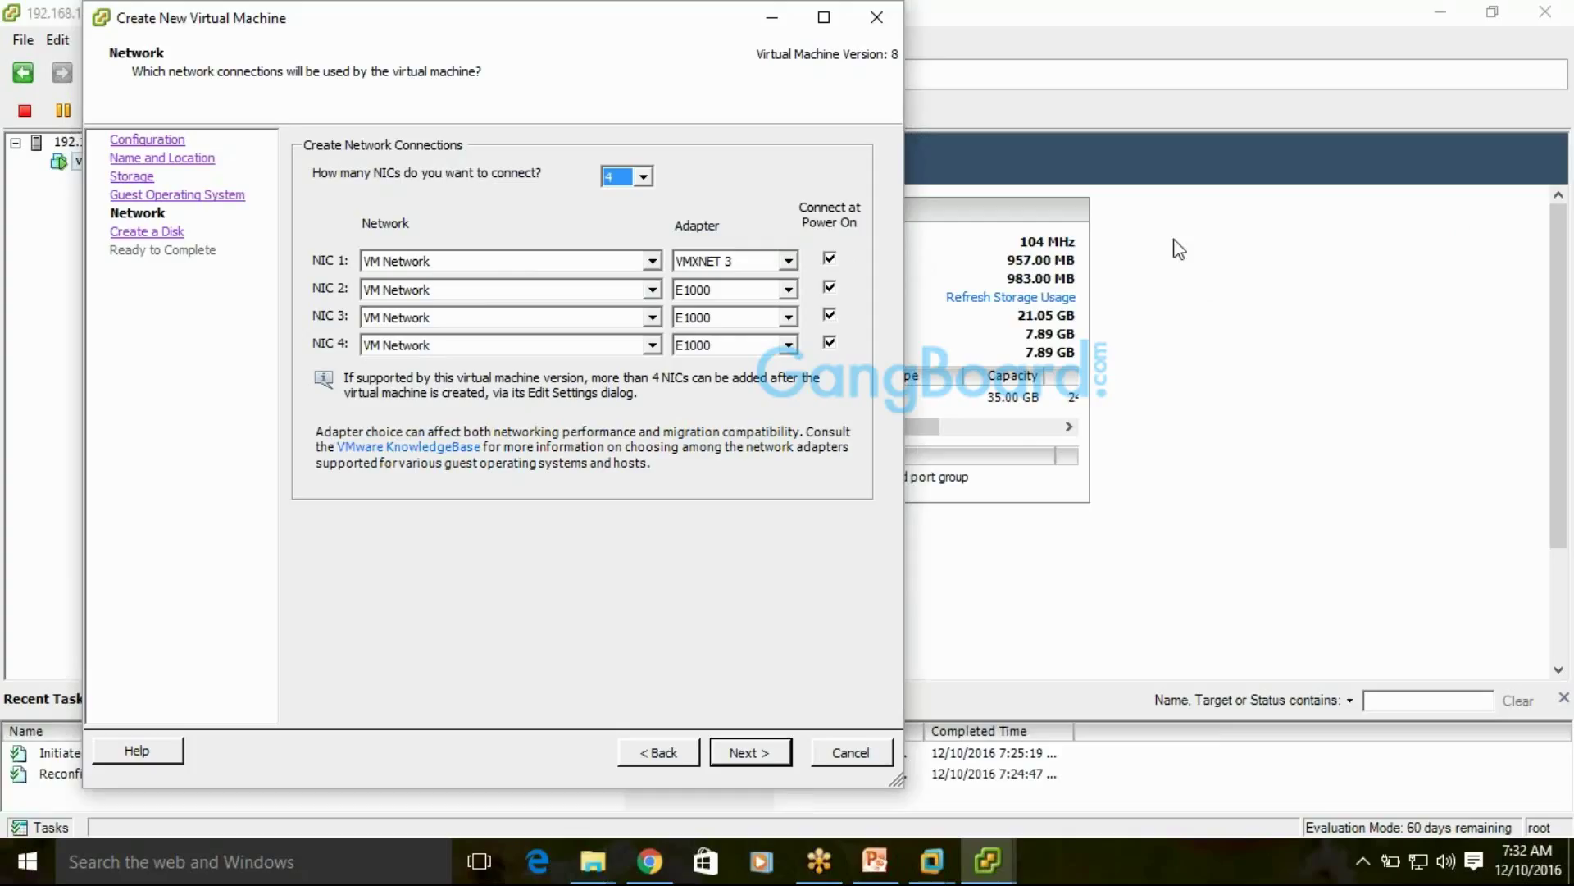
left_click(644, 179)
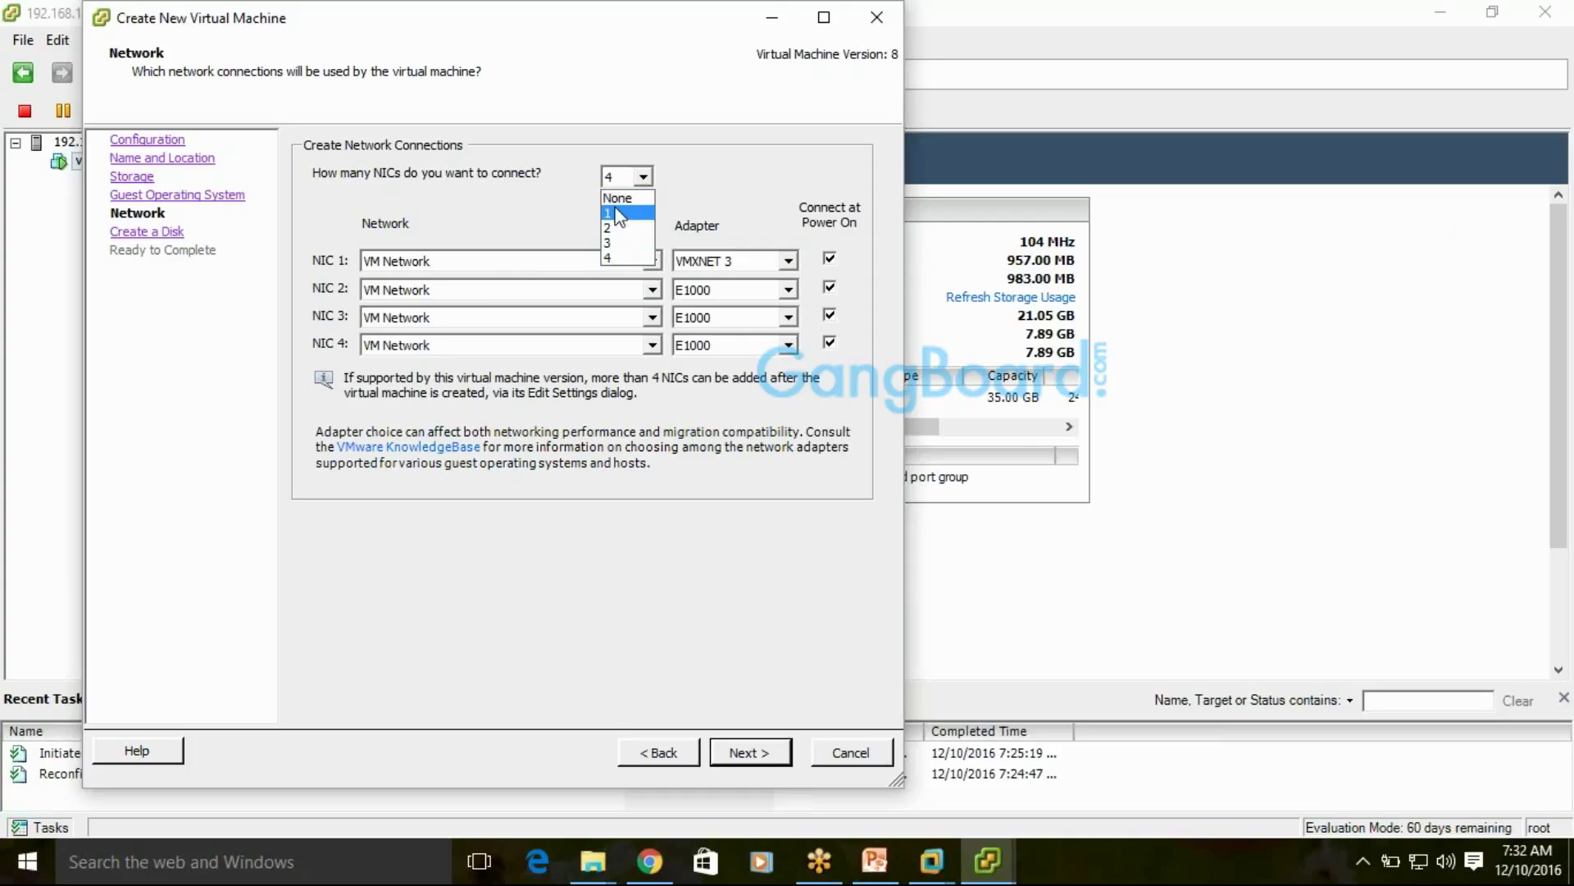
left_click(616, 208)
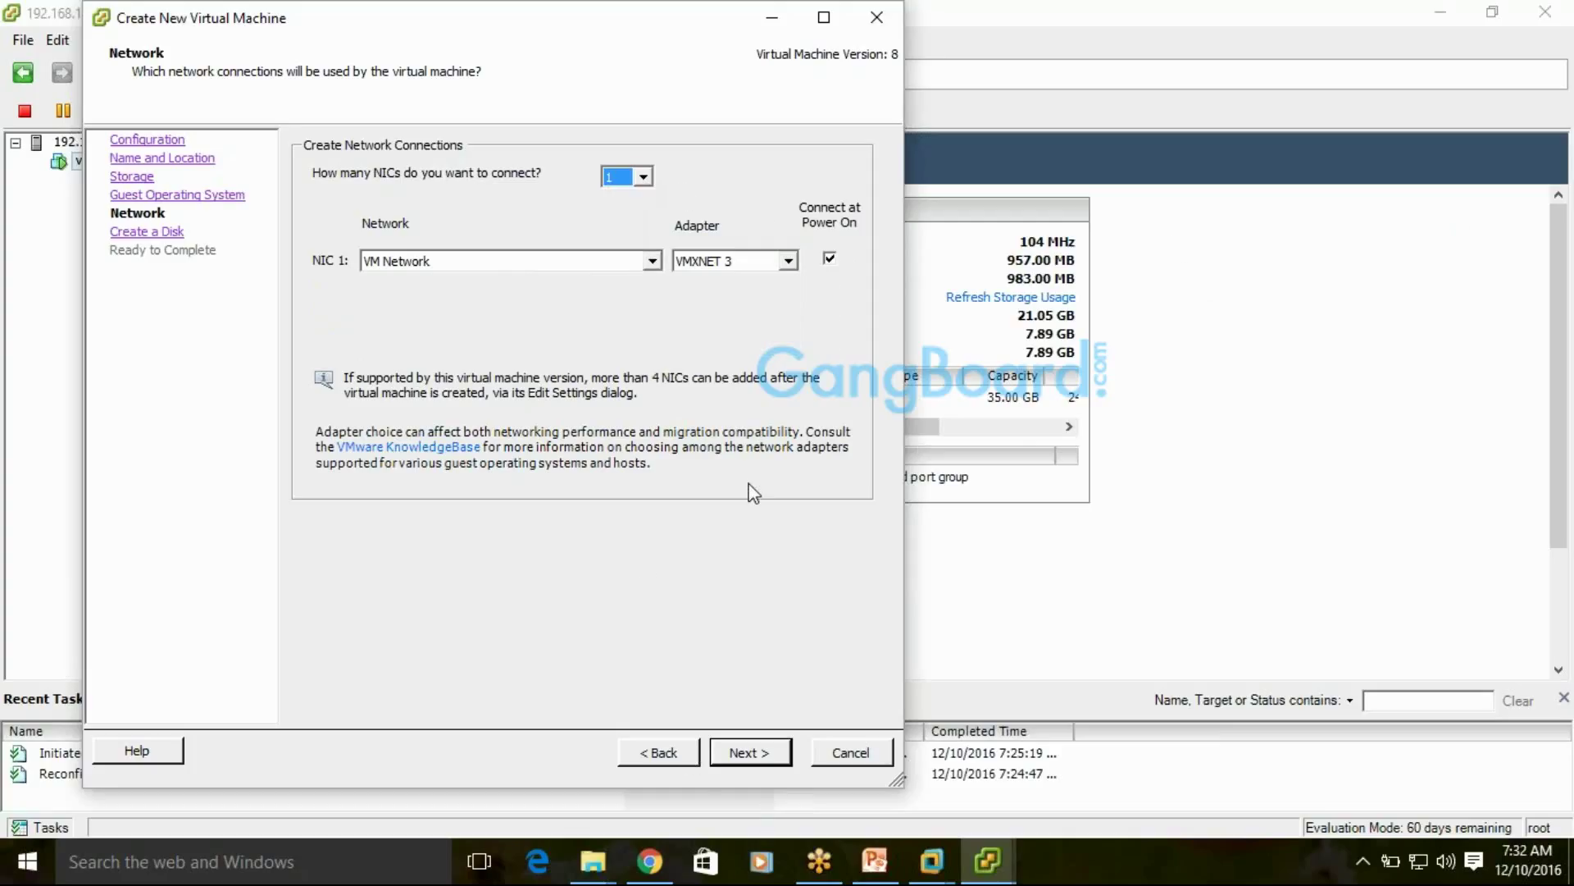
left_click(625, 183)
left_click(614, 214)
Return to the VCP deck at slide 38, "CPU and Memory", and bring up the Slide Show options
left_click(875, 861)
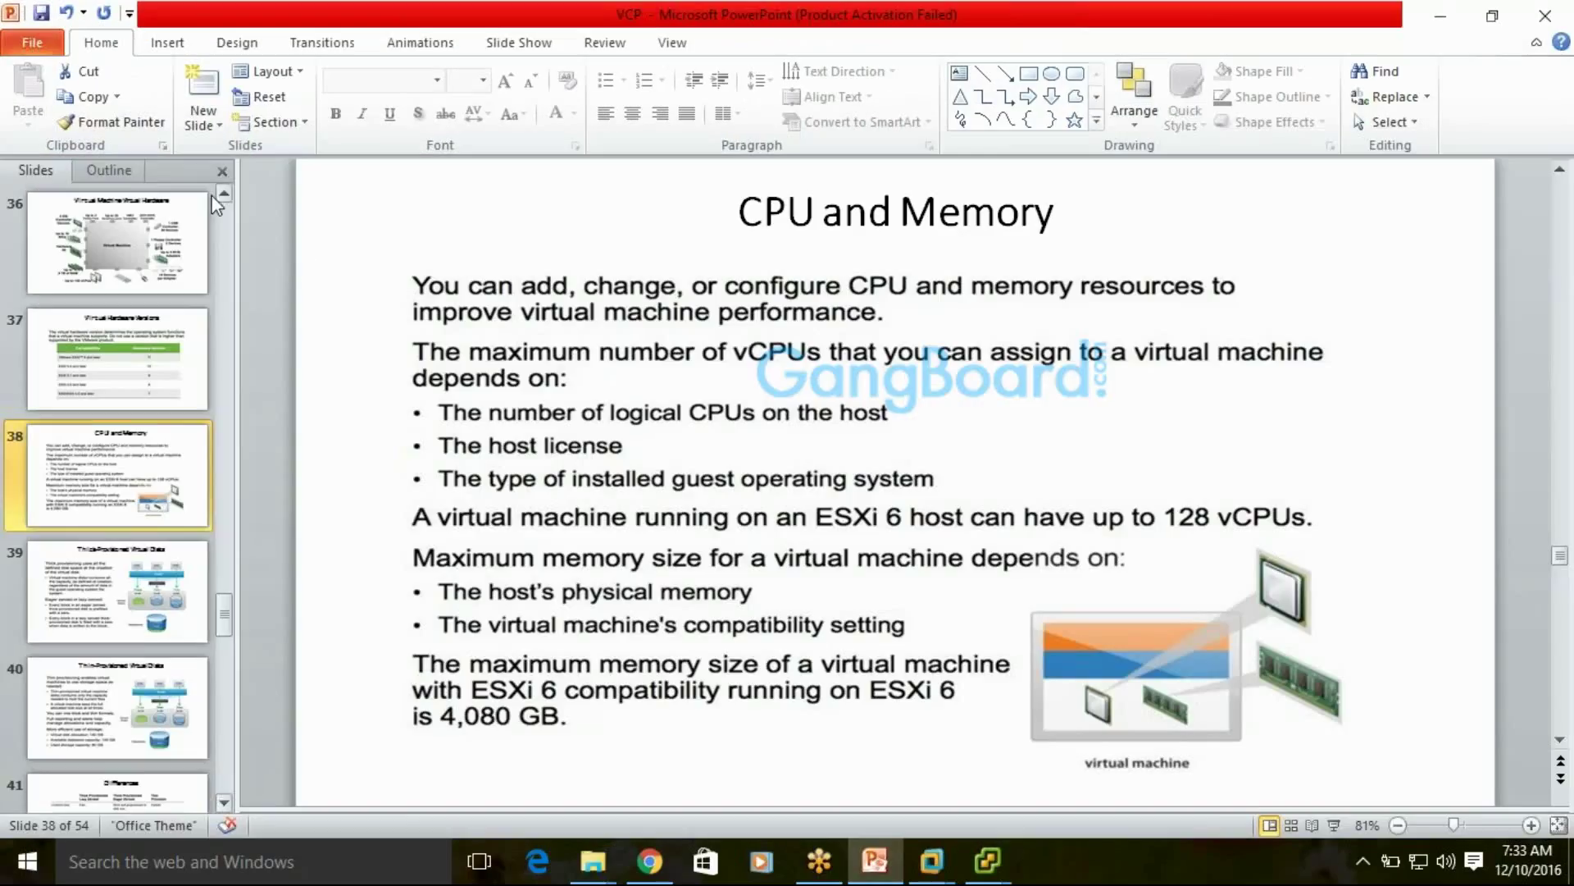
left_click(520, 41)
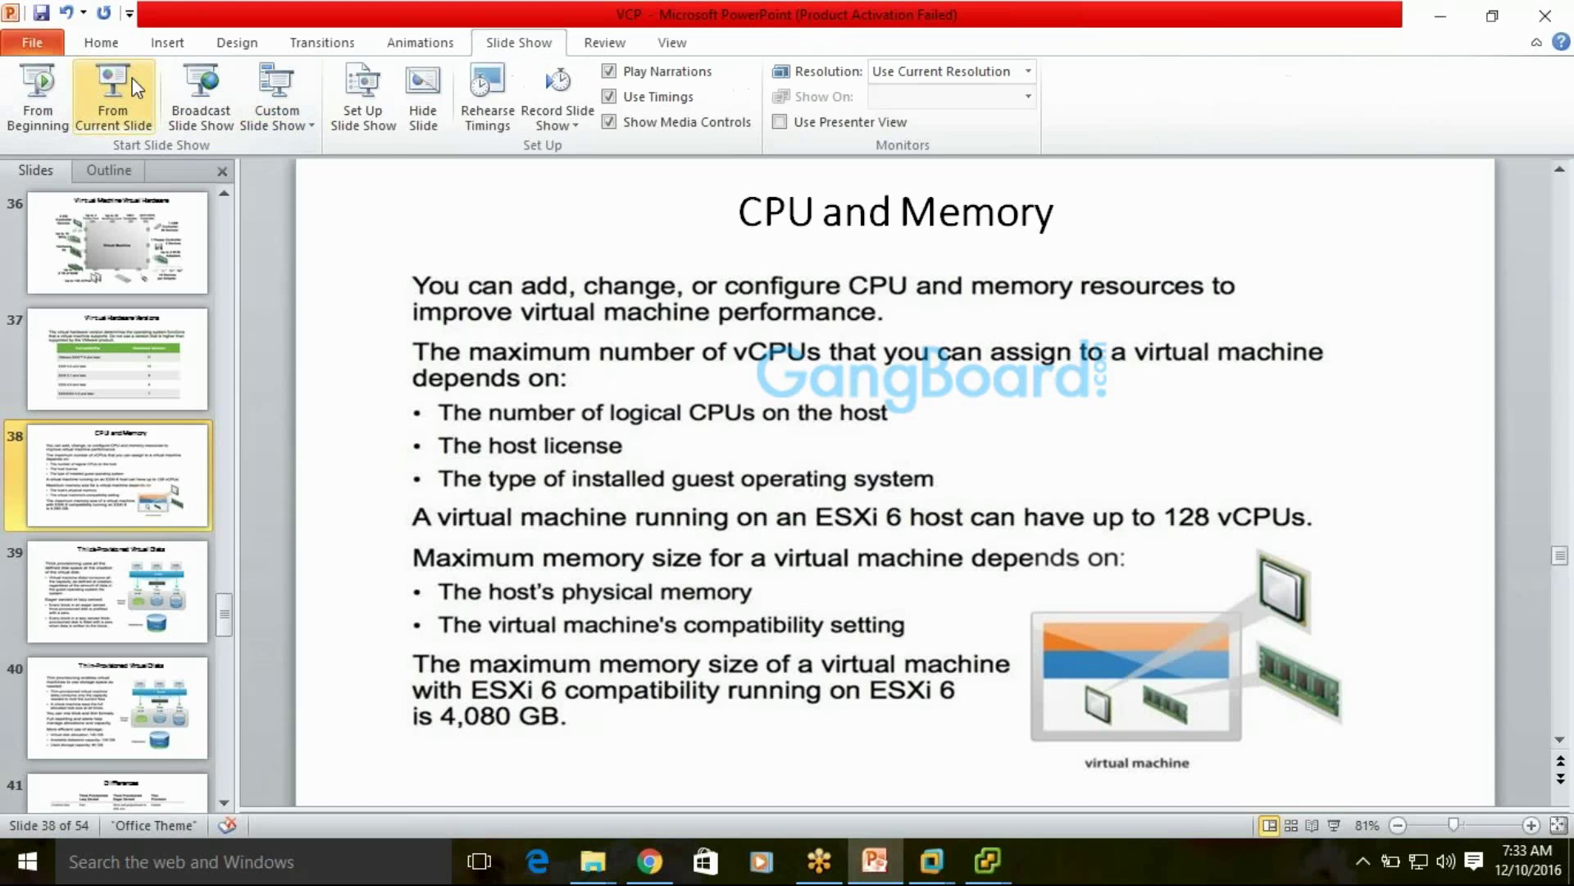
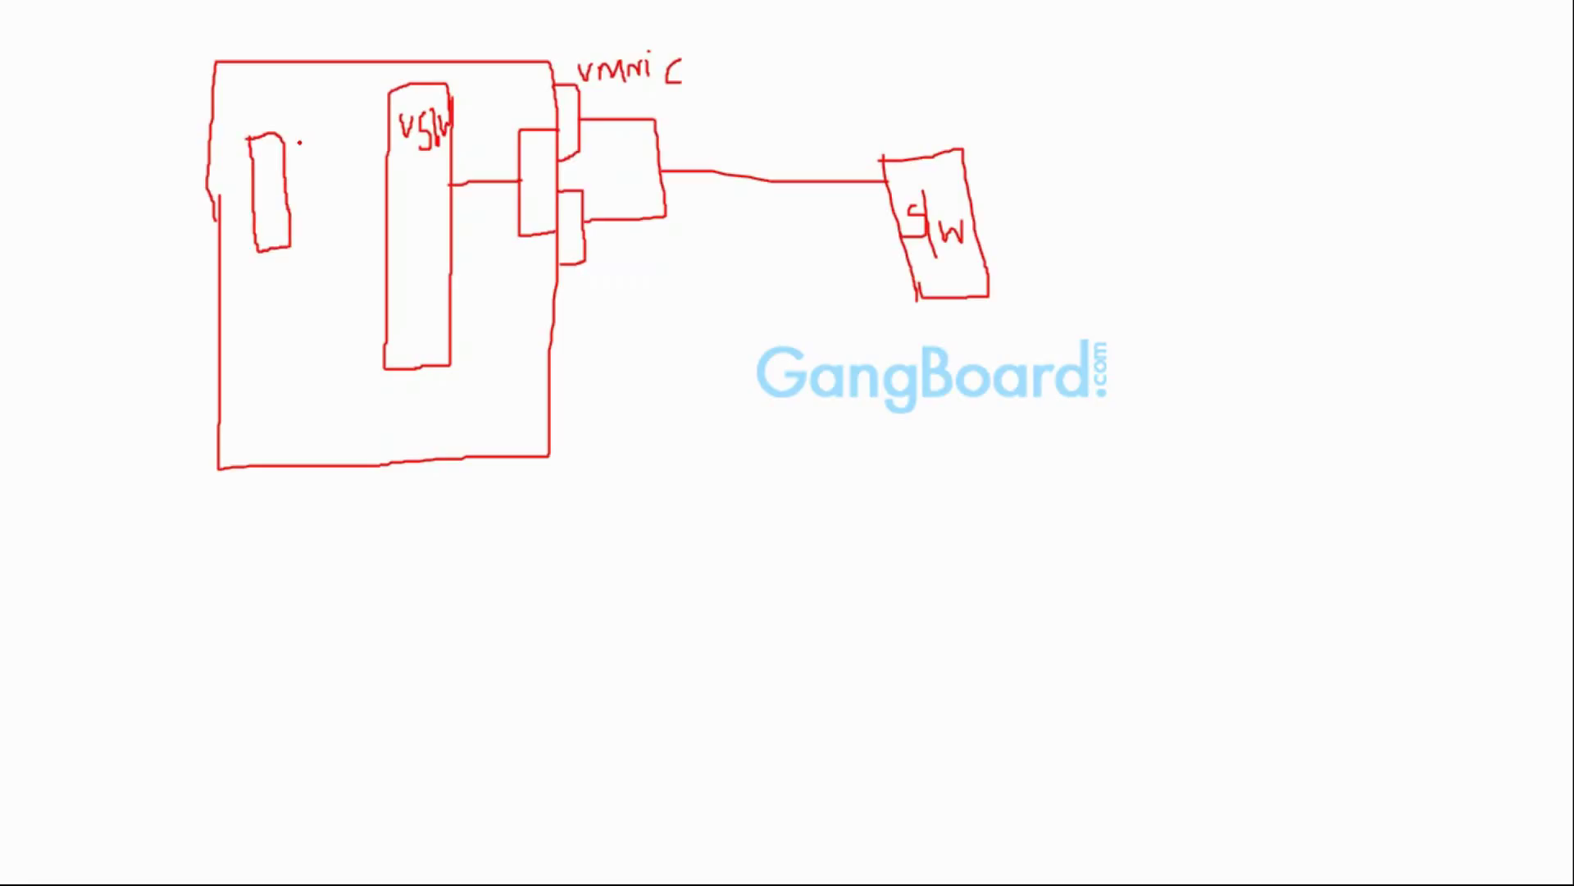
Add a third port to the vm box, label it 'vm', and wire its top, middle and lower ports to the vSW
mouse_move(287, 147)
left_mouse_down()
mouse_move(304, 269)
mouse_move(275, 289)
mouse_move(257, 261)
mouse_move(286, 248)
left_mouse_up()
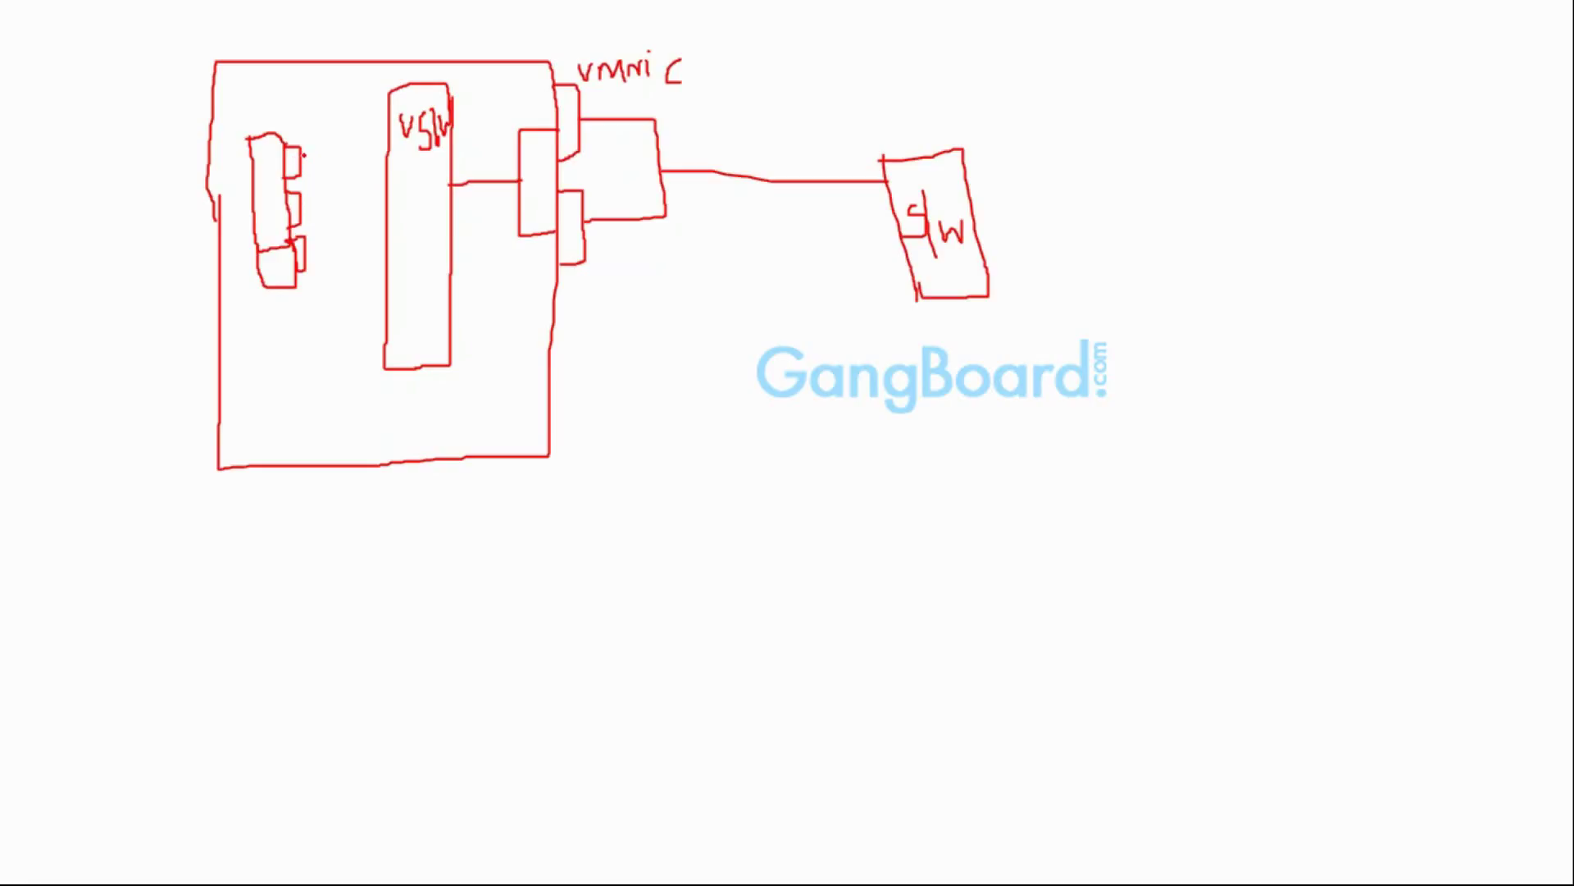
left_click_drag(305, 153, 379, 152)
mouse_move(261, 125)
left_mouse_down()
mouse_move(299, 109)
mouse_move(386, 154)
left_mouse_up()
left_click_drag(306, 201, 383, 191)
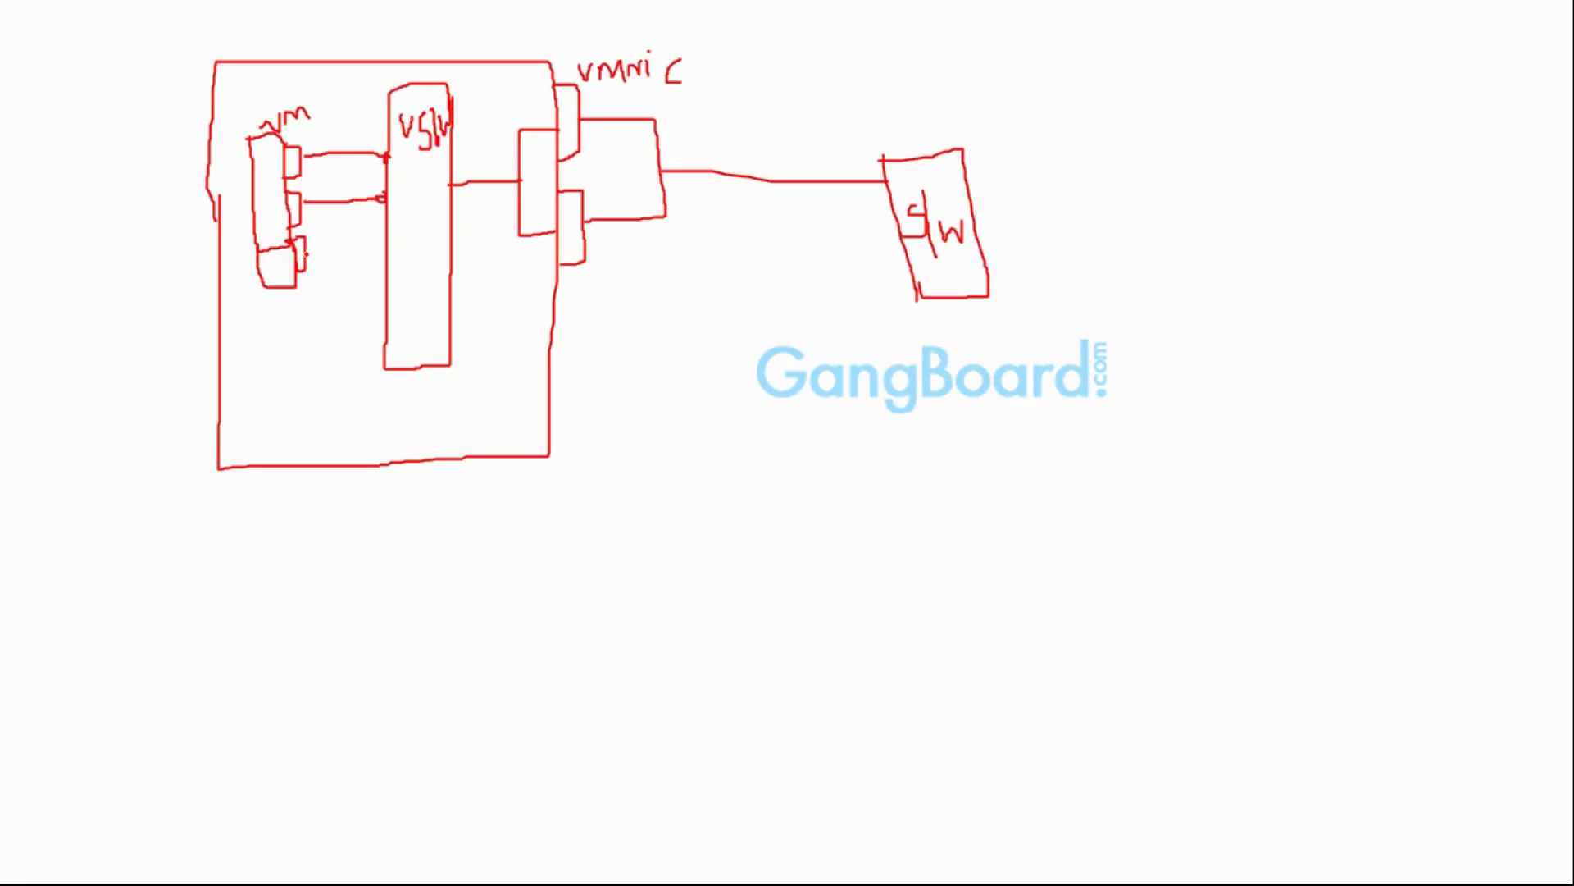
left_click_drag(305, 254, 386, 253)
Draw two long parallel lines with zigzag strokes on the right, then start a 'vLA' label left of the host
left_click_drag(1221, 107, 1227, 144)
left_click_drag(1179, 204, 1572, 204)
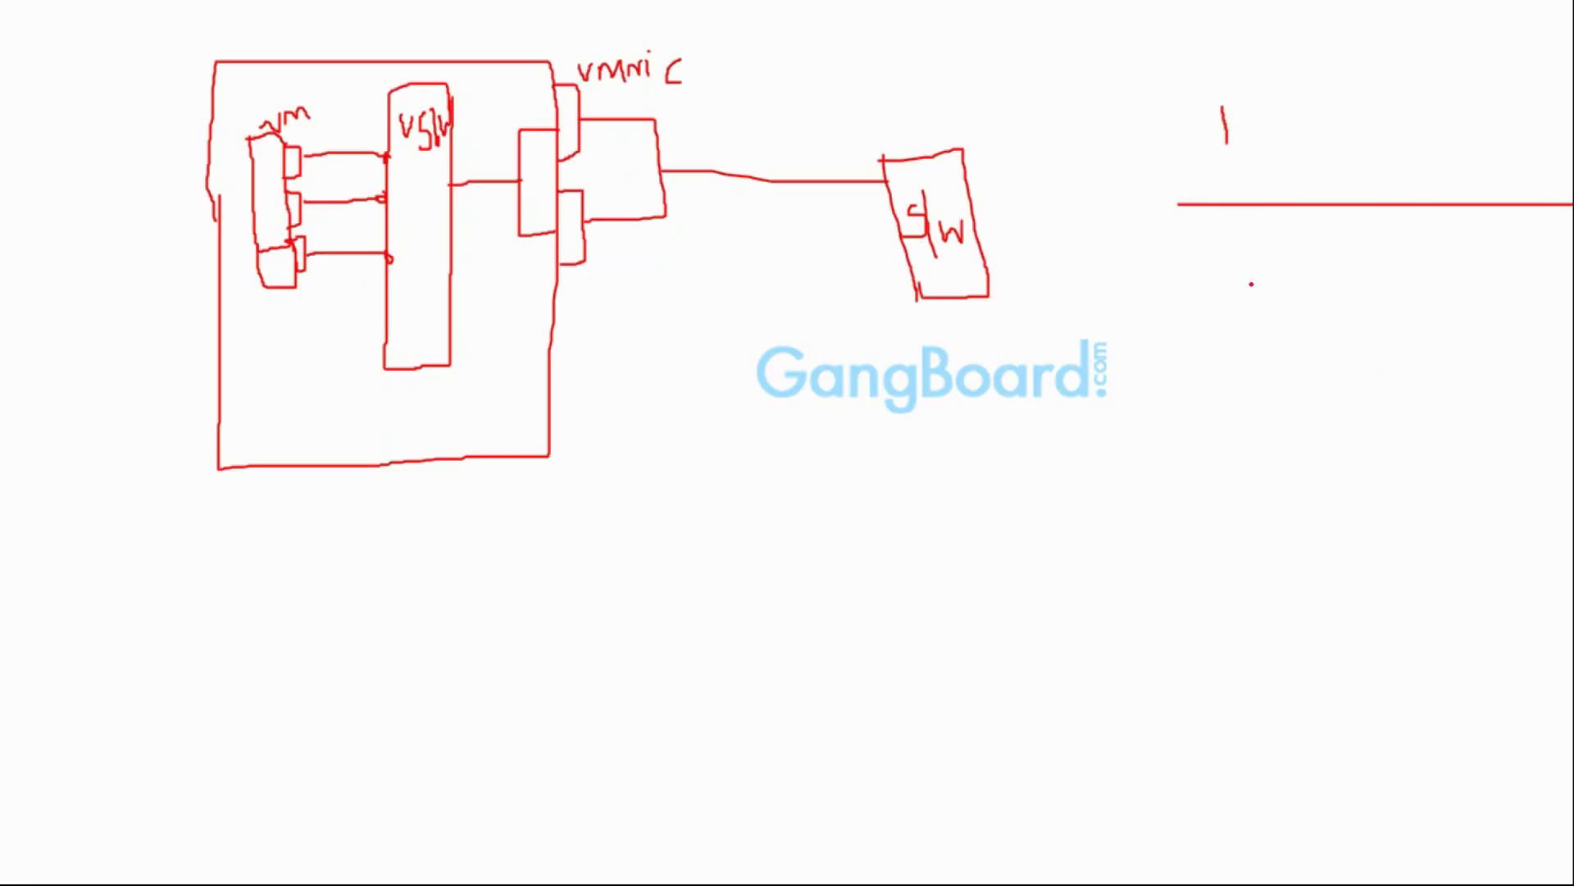
left_click_drag(1215, 283, 1573, 283)
left_click_drag(1190, 228, 1464, 232)
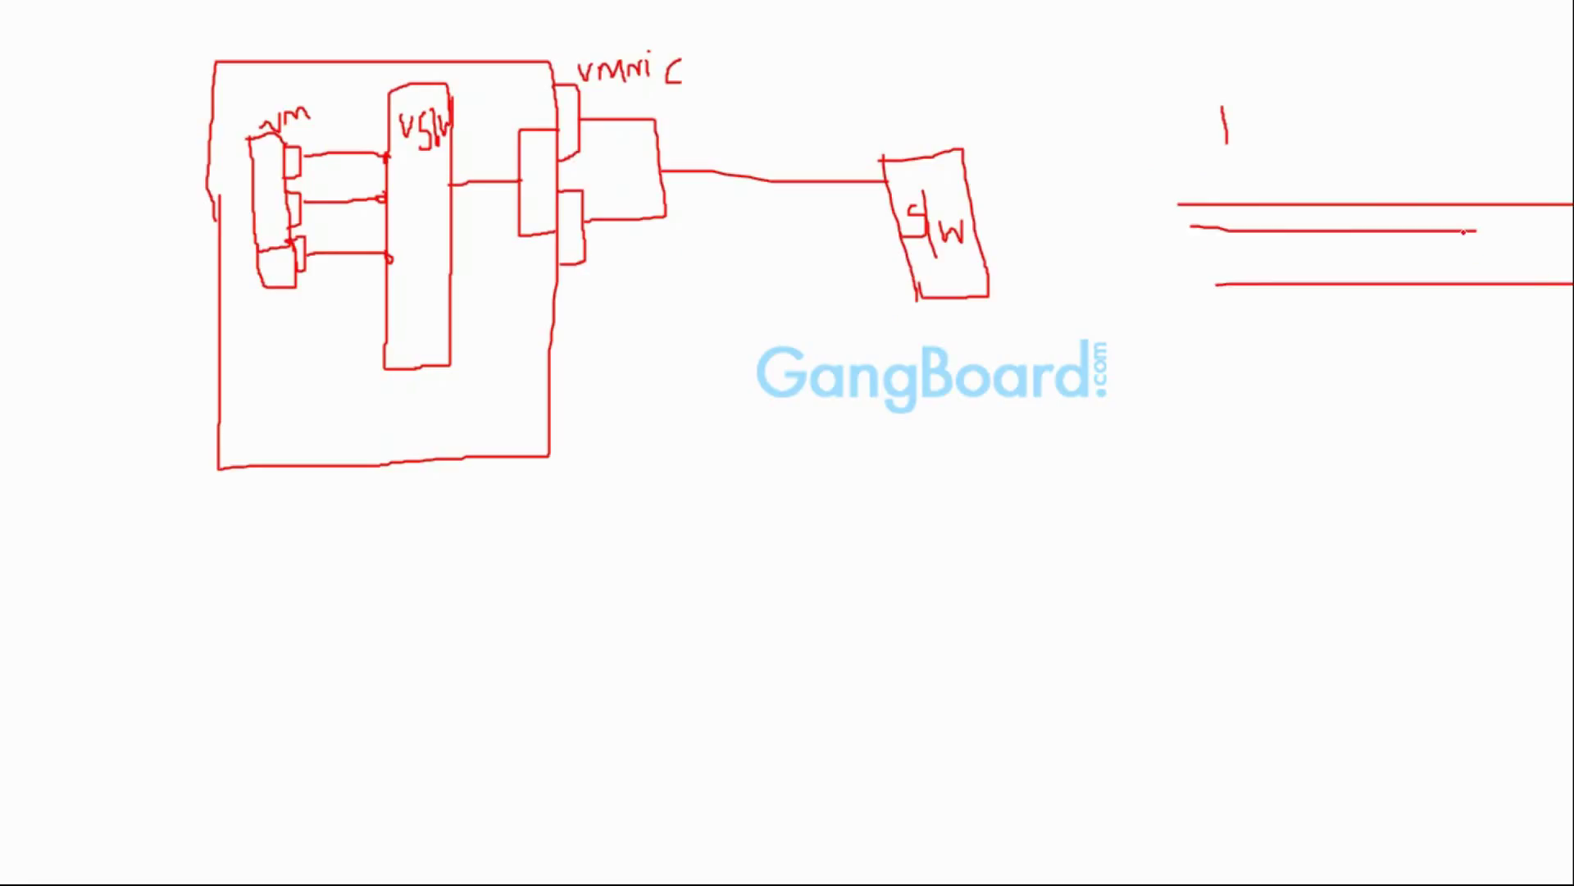
left_click_drag(1226, 264, 1507, 228)
left_click_drag(1243, 272, 1466, 266)
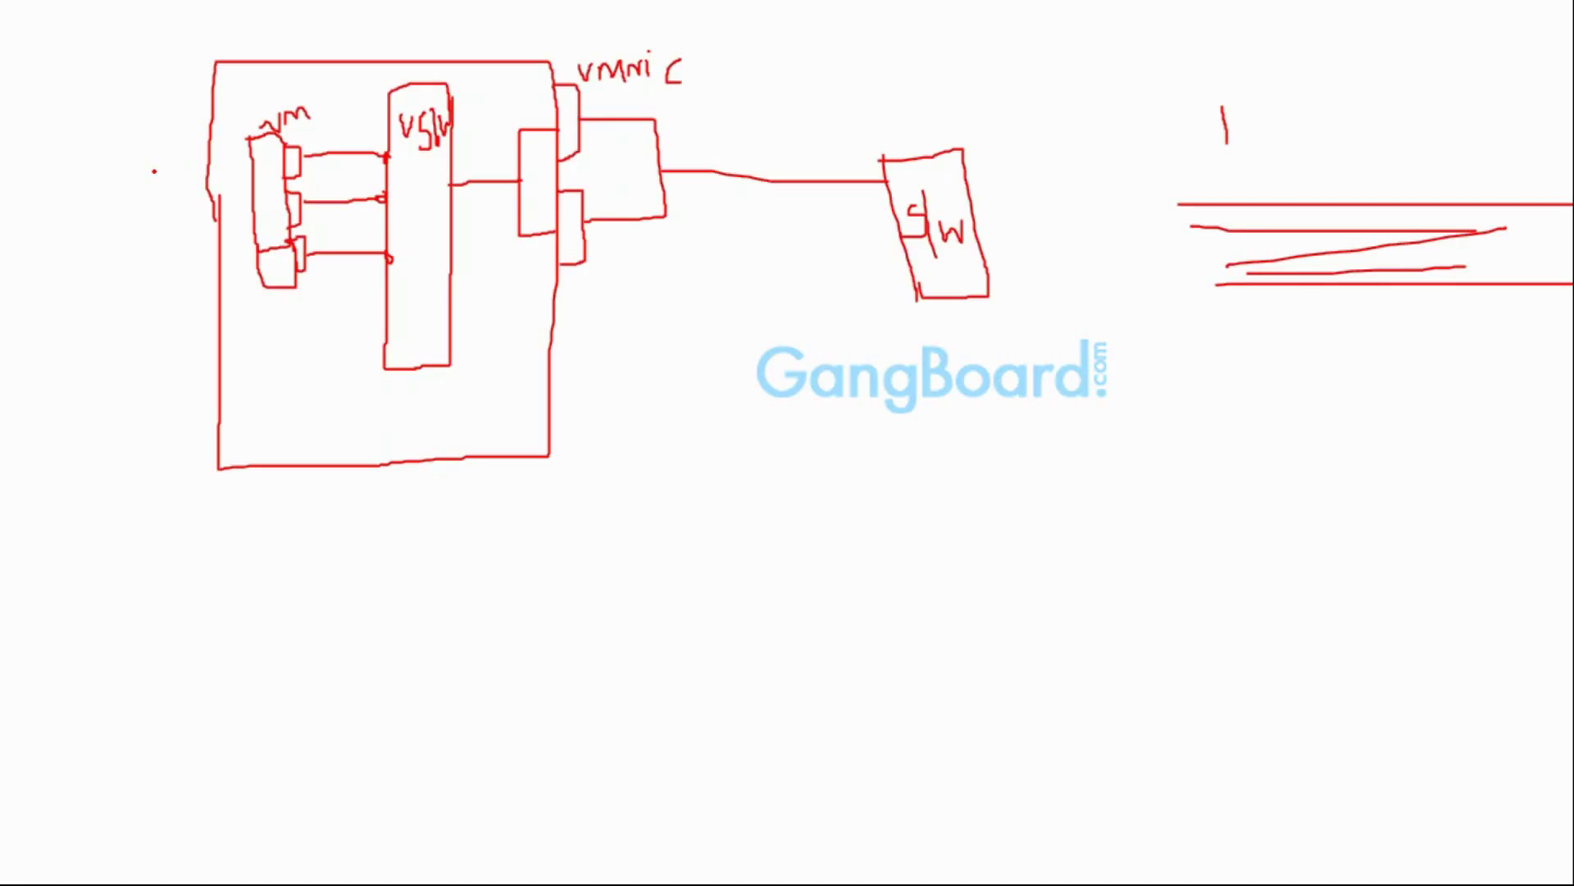
mouse_move(103, 170)
left_mouse_down()
mouse_move(100, 196)
mouse_move(167, 156)
mouse_move(152, 155)
mouse_move(179, 182)
left_mouse_up()
Write the labels vLA 91, dev92 and 93 down the left of the host and start FD below
left_click(168, 186)
mouse_move(81, 237)
left_mouse_down()
mouse_move(69, 273)
mouse_move(90, 283)
mouse_move(147, 246)
mouse_move(148, 293)
mouse_move(168, 256)
mouse_move(187, 281)
left_mouse_up()
left_click(115, 259)
left_click(115, 272)
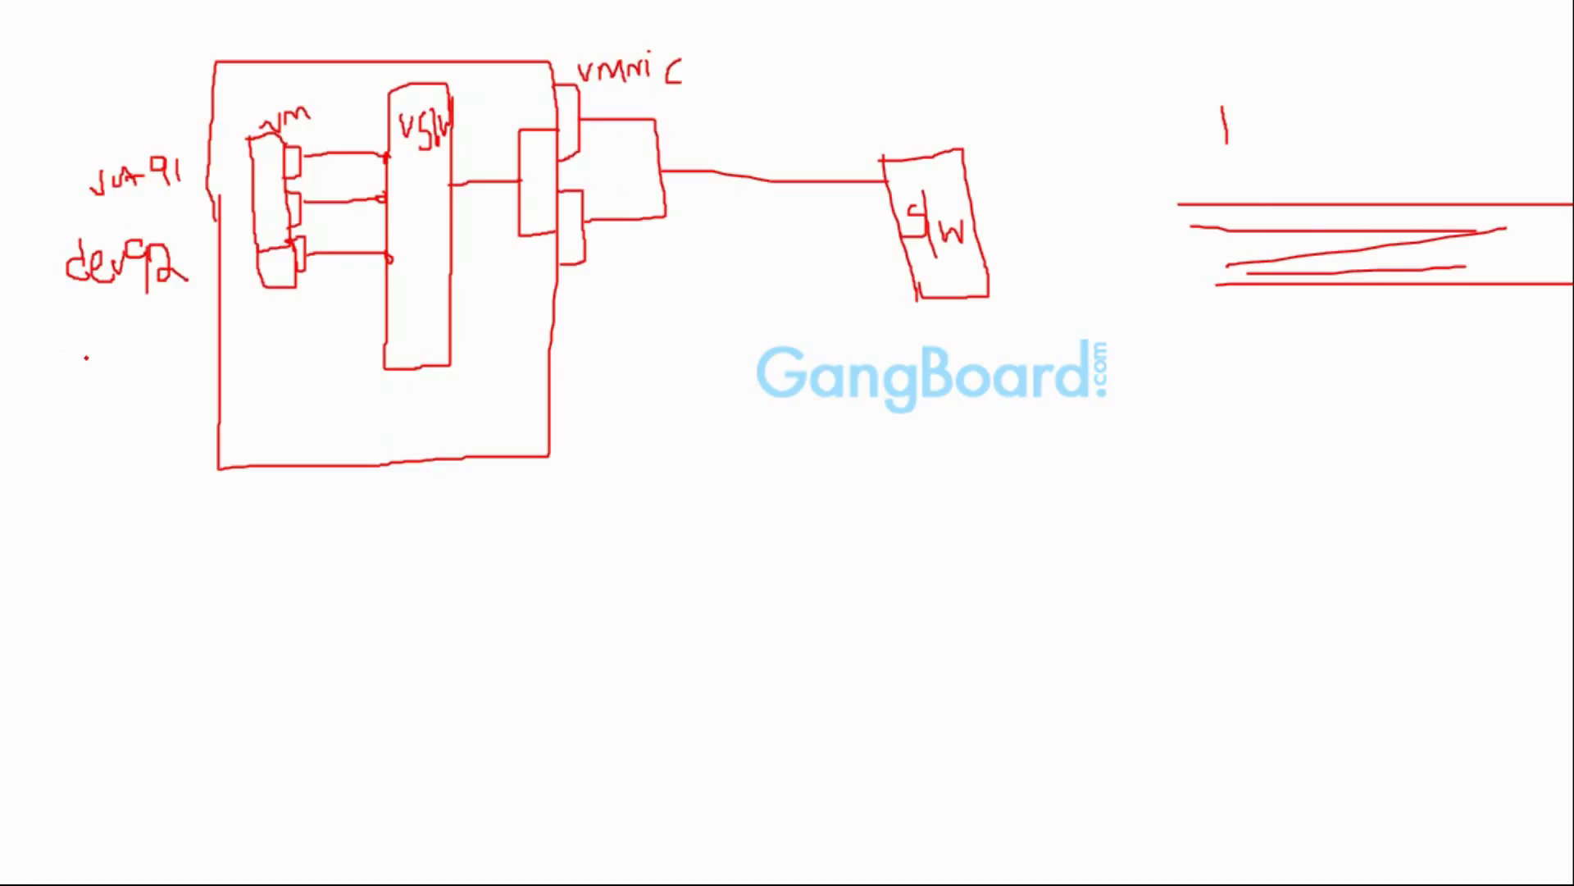
mouse_move(82, 352)
left_mouse_down()
mouse_move(88, 395)
mouse_move(82, 369)
mouse_move(114, 379)
mouse_move(121, 363)
mouse_move(107, 361)
mouse_move(138, 402)
left_mouse_up()
mouse_move(146, 349)
left_mouse_down()
mouse_move(166, 379)
mouse_move(149, 392)
left_mouse_up()
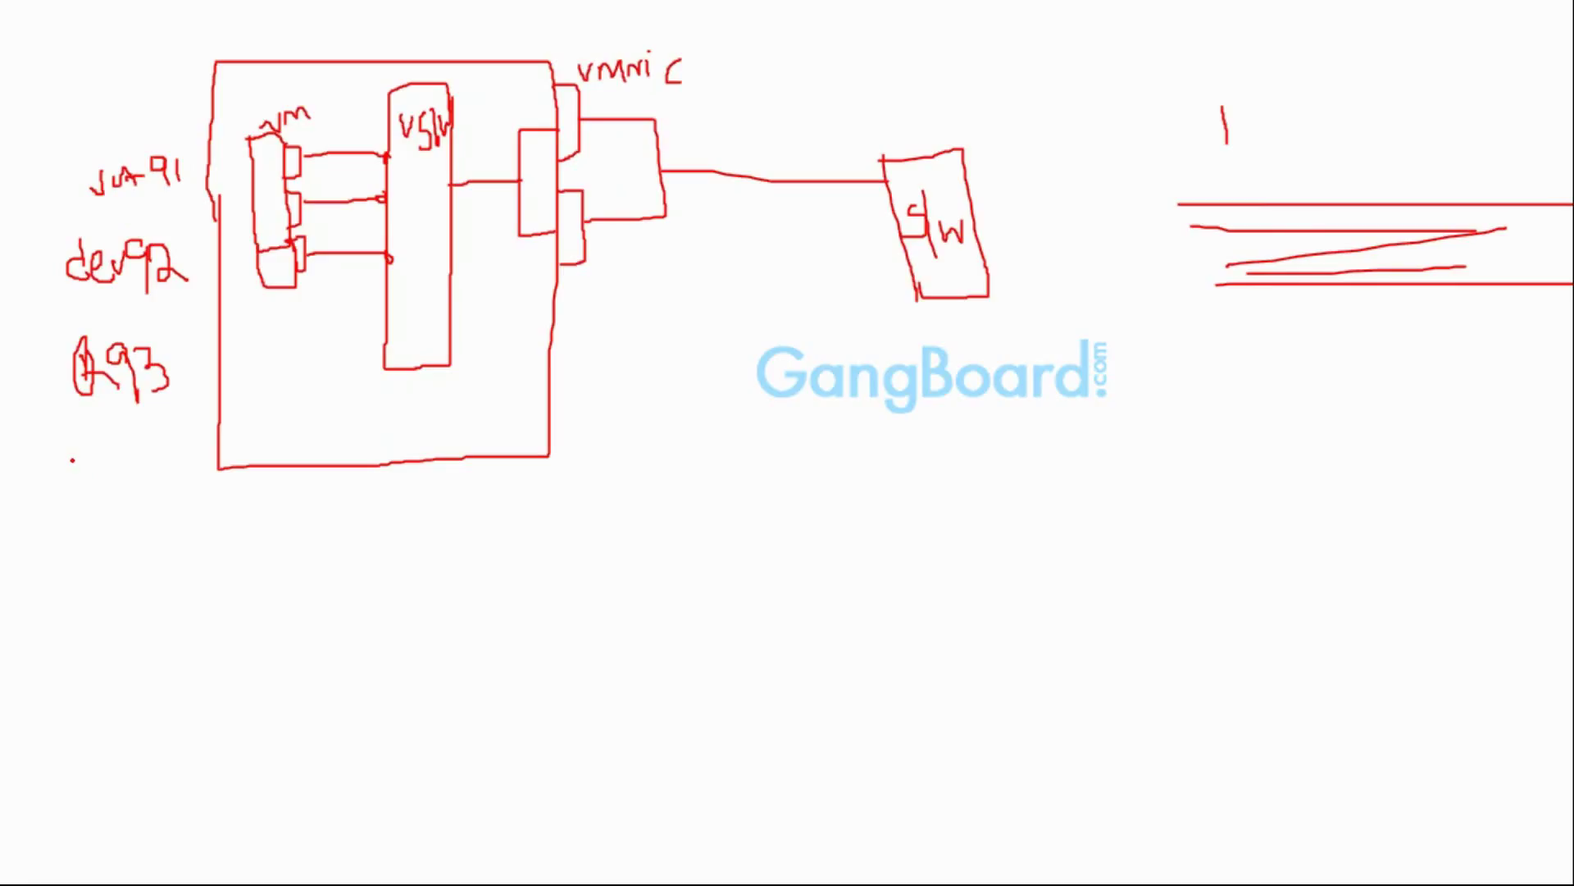
mouse_move(77, 459)
left_mouse_down()
mouse_move(80, 491)
mouse_move(96, 457)
mouse_move(100, 485)
mouse_move(158, 455)
mouse_move(171, 493)
left_mouse_up()
Complete FD 94 and tick vLA 91, dev92, 93 and FD 94
left_click_drag(39, 199, 70, 211)
left_click(69, 222)
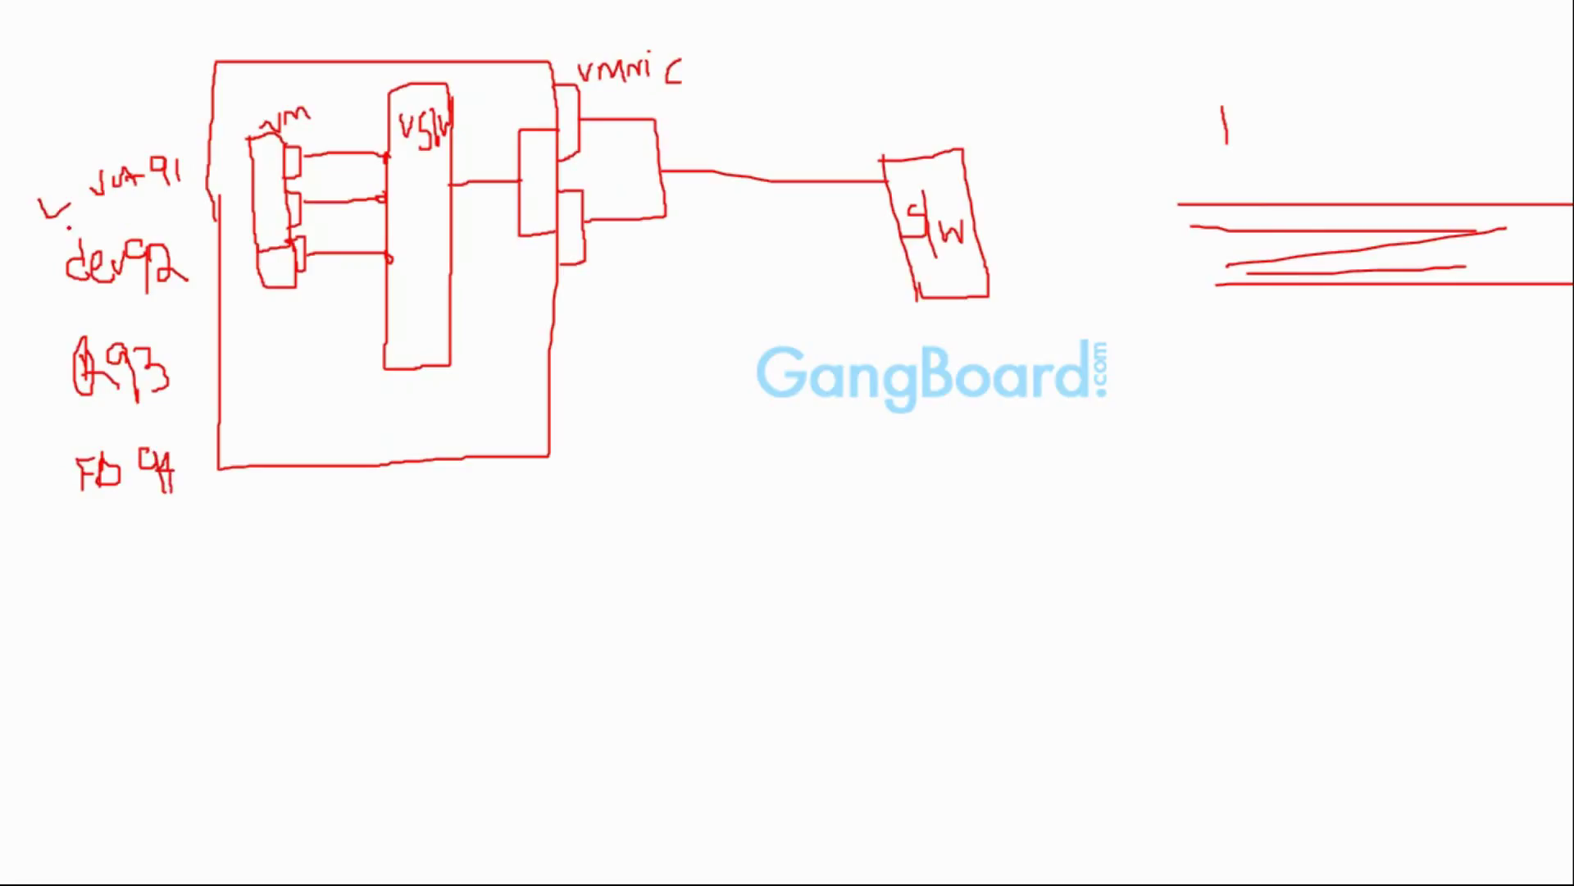
left_click_drag(17, 276, 49, 264)
left_click_drag(20, 382, 75, 349)
mouse_move(22, 484)
left_mouse_down()
mouse_move(29, 496)
mouse_move(49, 472)
left_mouse_up()
Circle vLA 91 and 93, underline dev92, and loop around the vm's middle and lower port links and the vm box
mouse_move(94, 194)
left_mouse_down()
mouse_move(143, 193)
mouse_move(184, 151)
mouse_move(128, 134)
mouse_move(83, 185)
mouse_move(93, 195)
left_mouse_up()
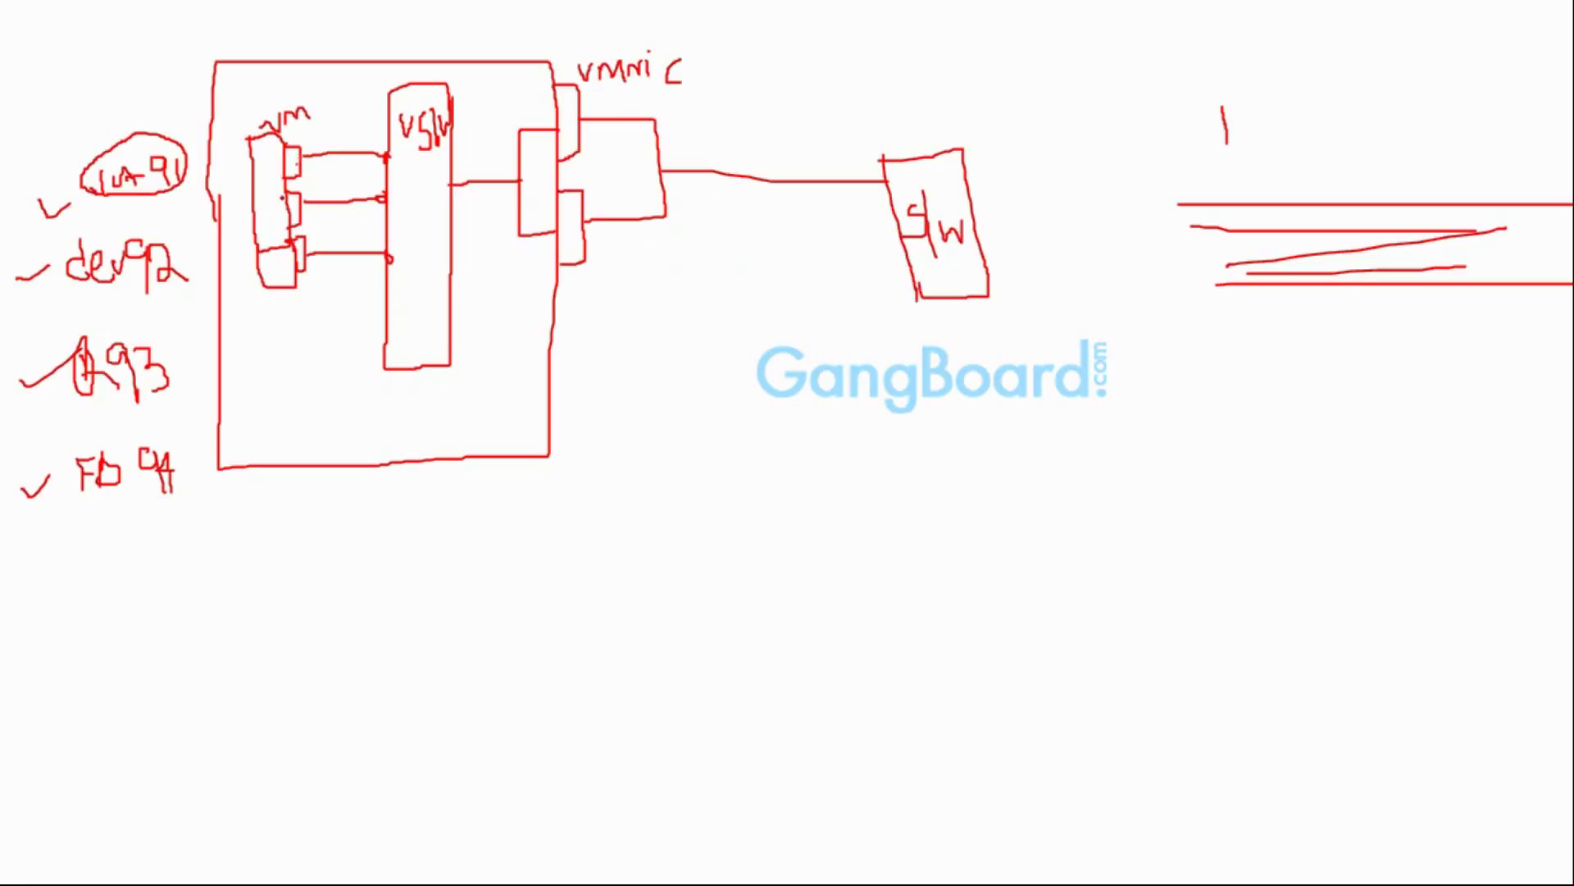
mouse_move(68, 293)
left_mouse_down()
mouse_move(155, 291)
mouse_move(121, 238)
left_mouse_up()
mouse_move(291, 225)
left_mouse_down()
mouse_move(365, 203)
mouse_move(287, 187)
mouse_move(241, 211)
mouse_move(285, 230)
left_mouse_up()
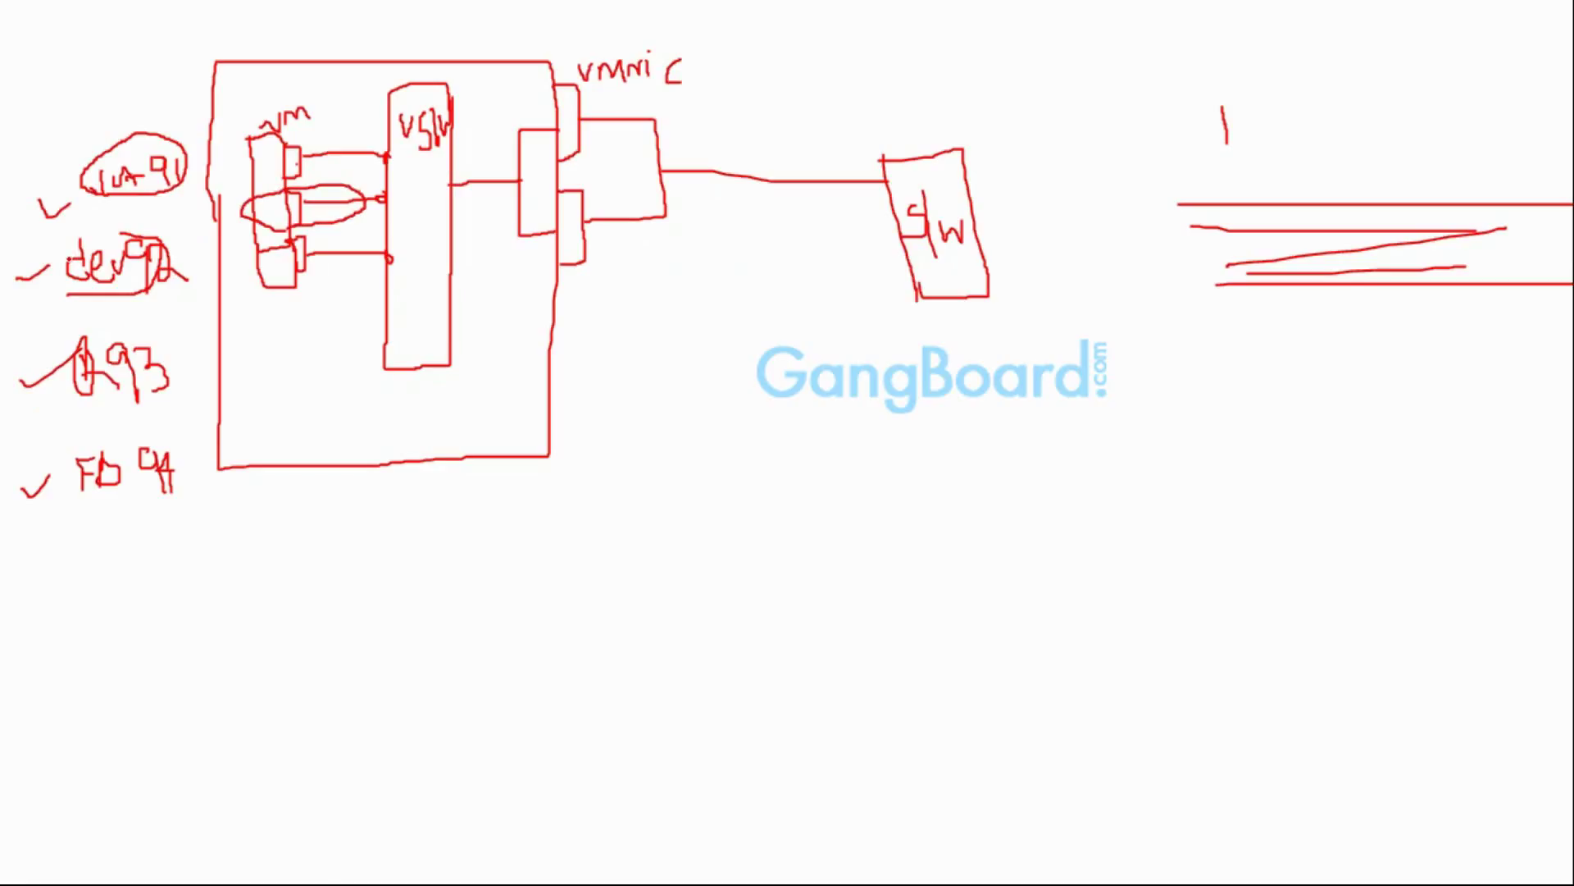
mouse_move(254, 307)
left_mouse_down()
mouse_move(387, 269)
mouse_move(367, 239)
mouse_move(264, 237)
mouse_move(233, 261)
mouse_move(260, 308)
left_mouse_up()
mouse_move(67, 406)
left_mouse_down()
mouse_move(148, 405)
mouse_move(170, 336)
mouse_move(67, 351)
mouse_move(69, 404)
left_mouse_up()
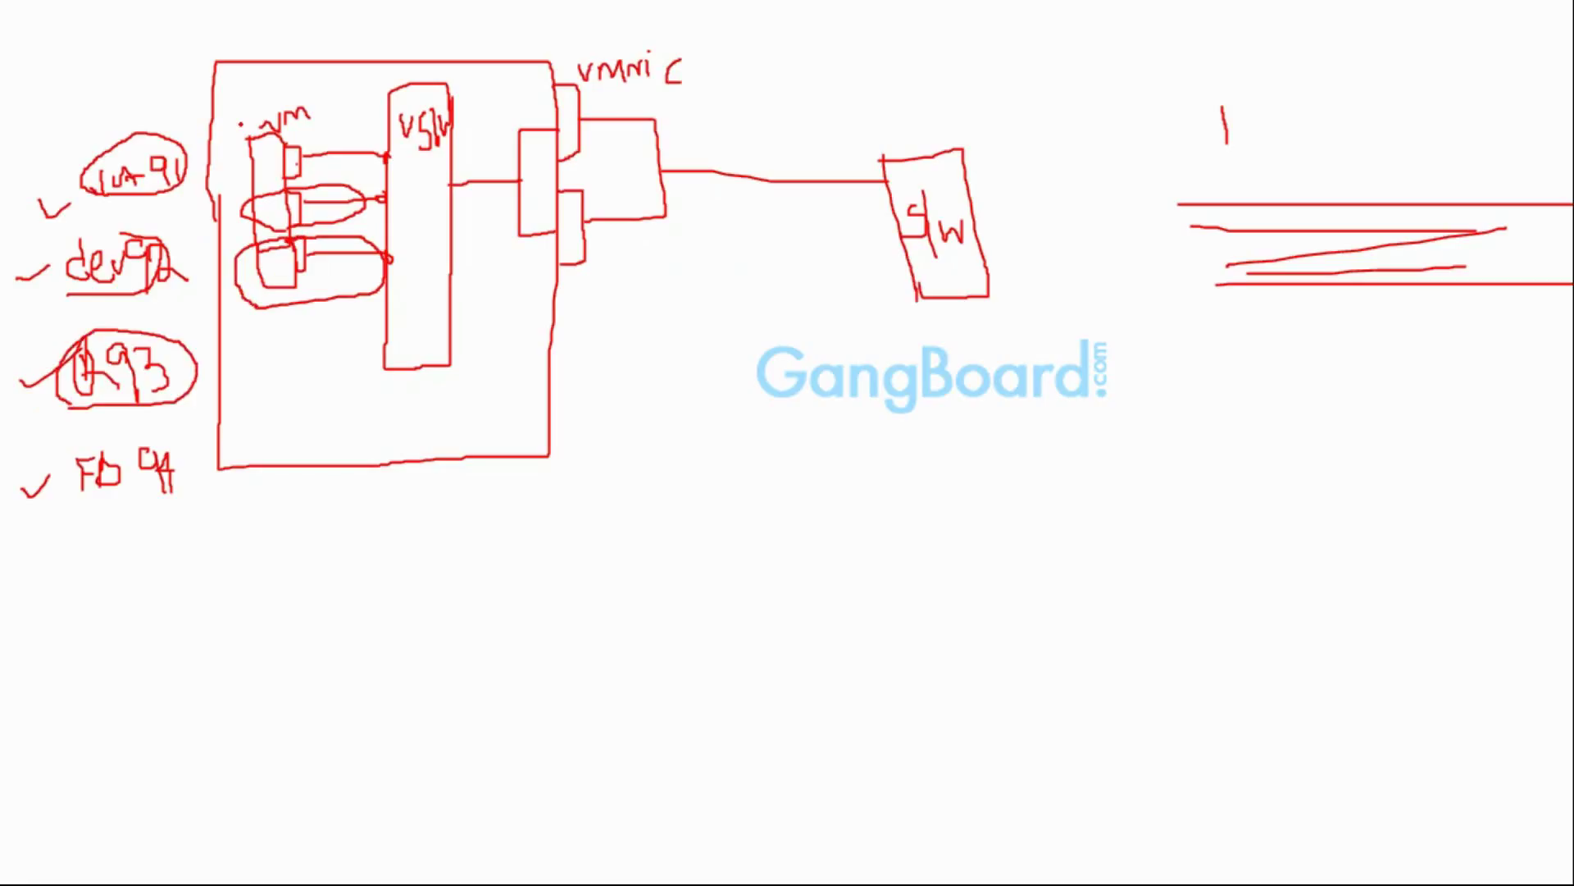
mouse_move(242, 125)
left_mouse_down()
mouse_move(229, 295)
mouse_move(310, 343)
mouse_move(325, 170)
mouse_move(253, 106)
mouse_move(242, 126)
left_mouse_up()
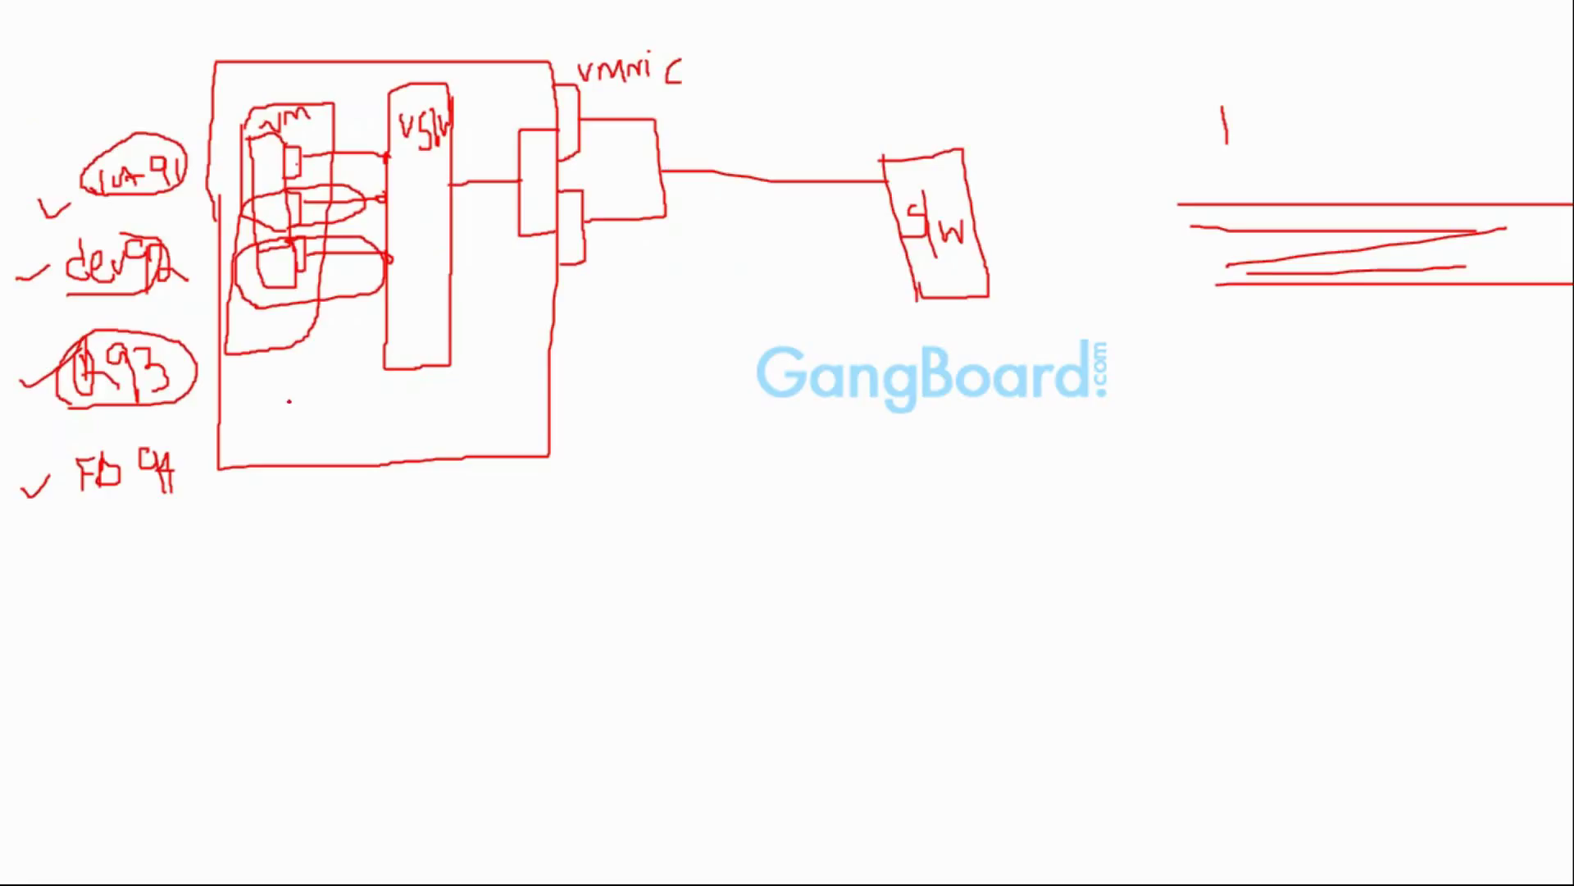
Draw a boxed device at the host's bottom, wire it to the lower vmnic port, and re-outline the vm box
mouse_move(278, 398)
left_mouse_down()
mouse_move(285, 455)
mouse_move(298, 396)
left_mouse_up()
mouse_move(299, 191)
left_mouse_down()
mouse_move(220, 241)
mouse_move(390, 283)
mouse_move(293, 194)
left_mouse_up()
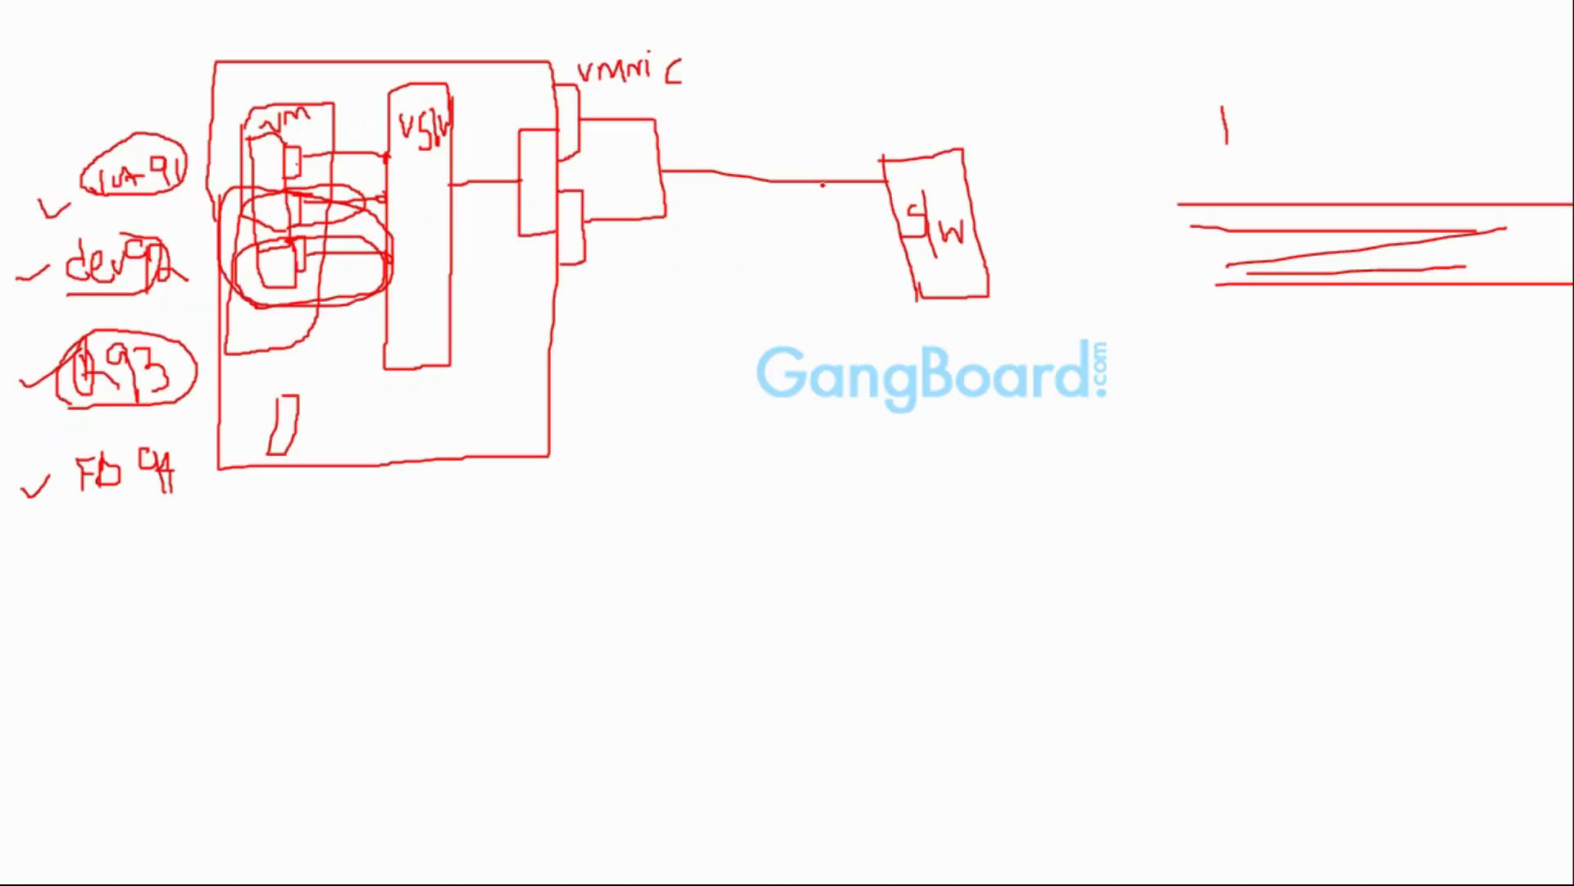
mouse_move(295, 426)
left_mouse_down()
mouse_move(332, 410)
mouse_move(377, 322)
mouse_move(521, 197)
mouse_move(599, 210)
left_mouse_up()
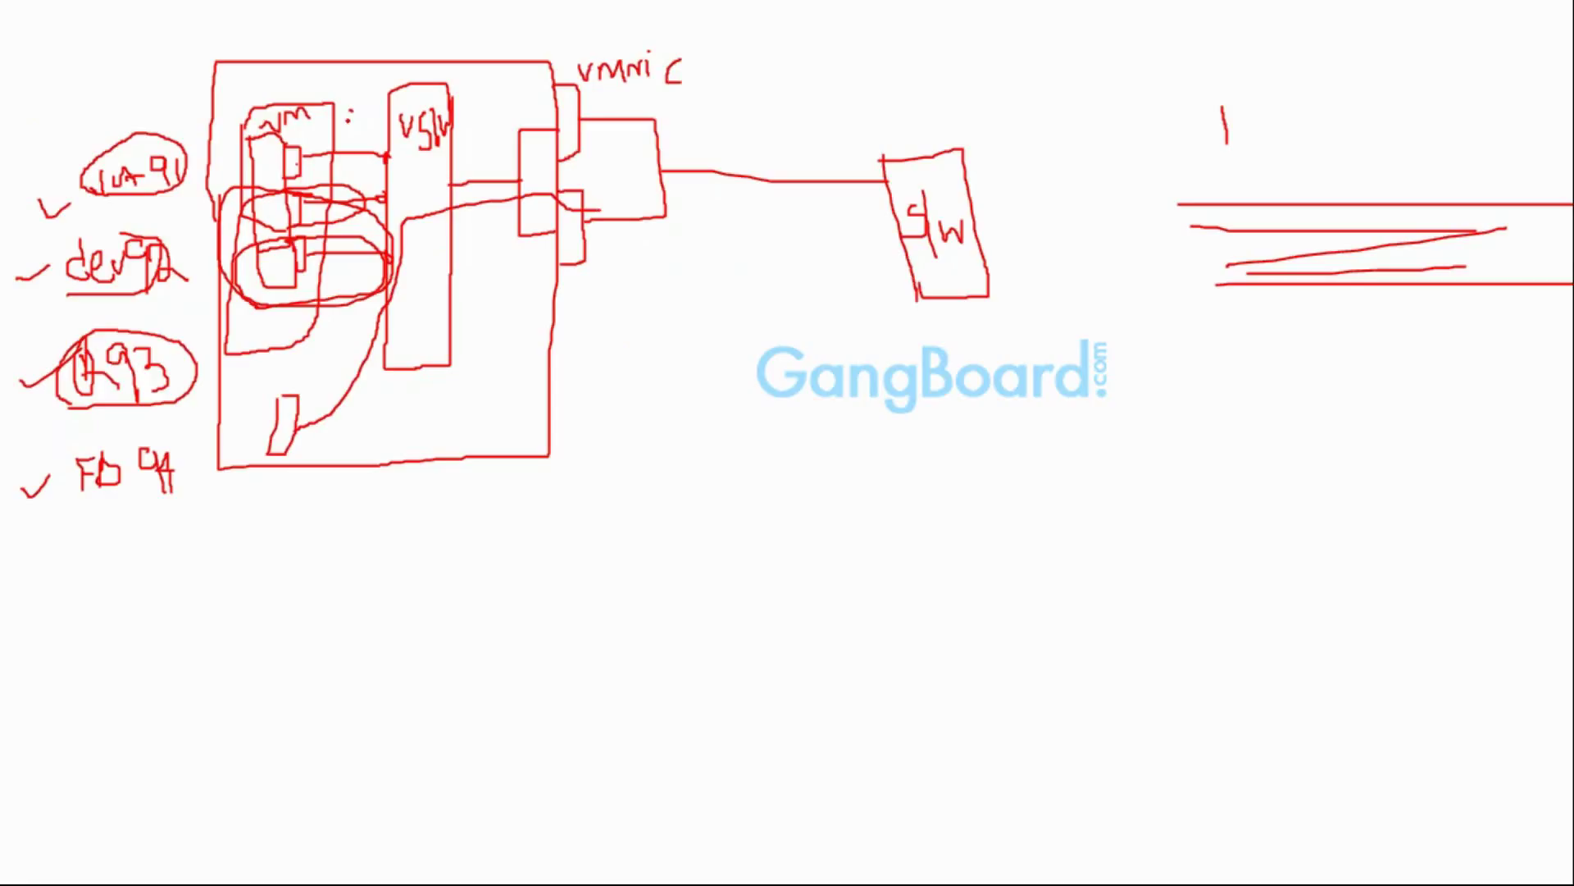
mouse_move(349, 110)
left_mouse_down()
mouse_move(338, 318)
mouse_move(234, 336)
mouse_move(220, 96)
mouse_move(335, 90)
mouse_move(350, 123)
left_mouse_up()
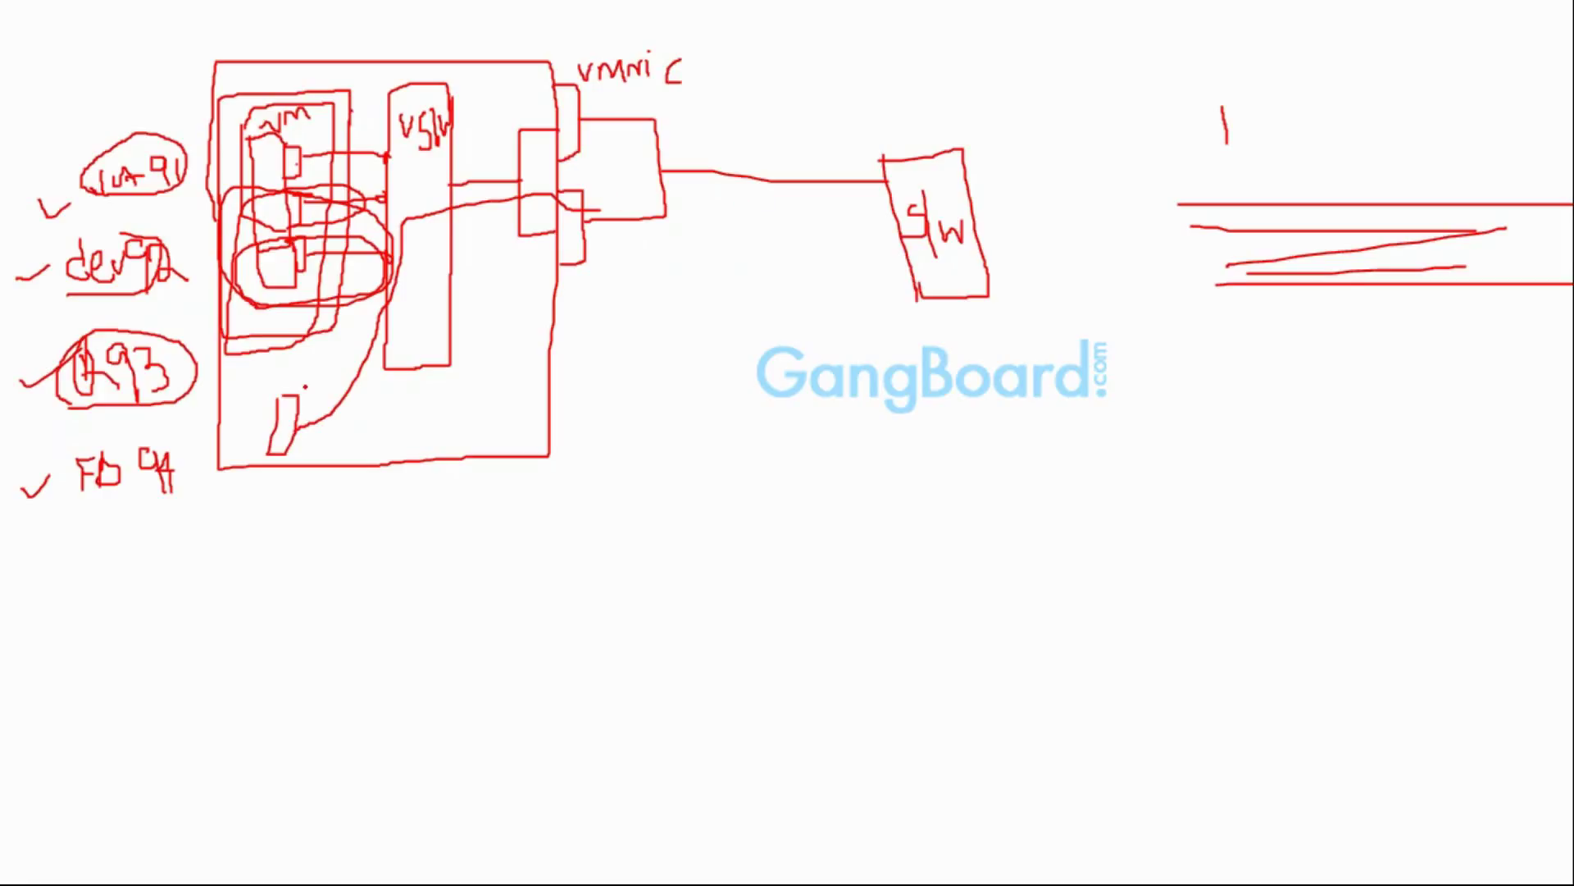
mouse_move(258, 400)
left_mouse_down()
mouse_move(257, 461)
mouse_move(322, 380)
mouse_move(332, 457)
mouse_move(256, 469)
mouse_move(256, 390)
left_mouse_up()
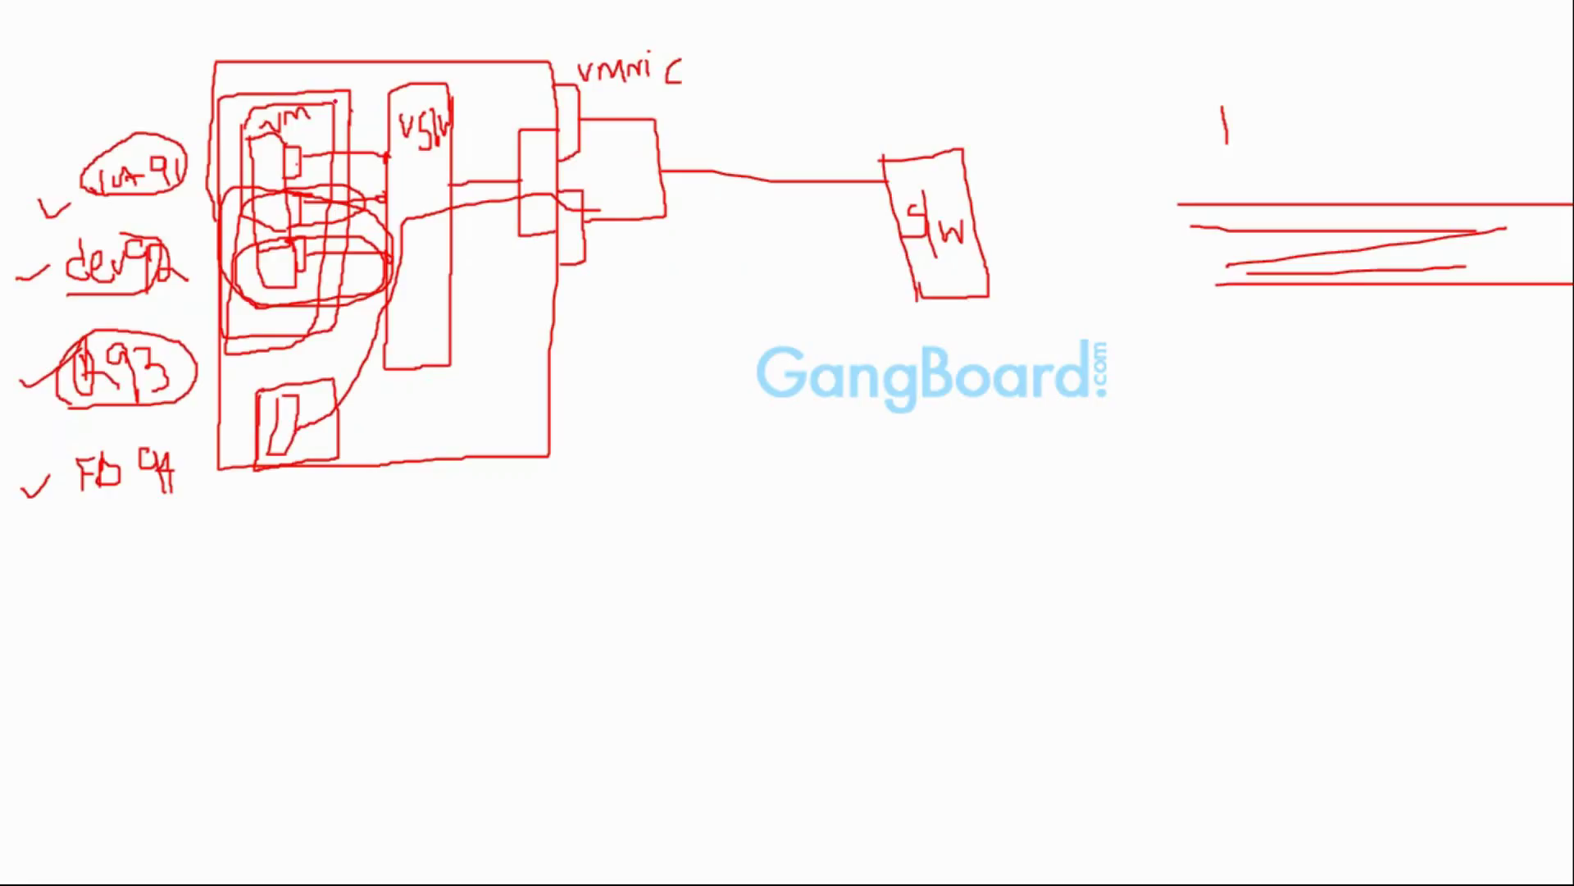
mouse_move(335, 99)
left_mouse_down()
mouse_move(336, 342)
mouse_move(222, 344)
mouse_move(241, 105)
mouse_move(339, 94)
mouse_move(346, 146)
left_mouse_up()
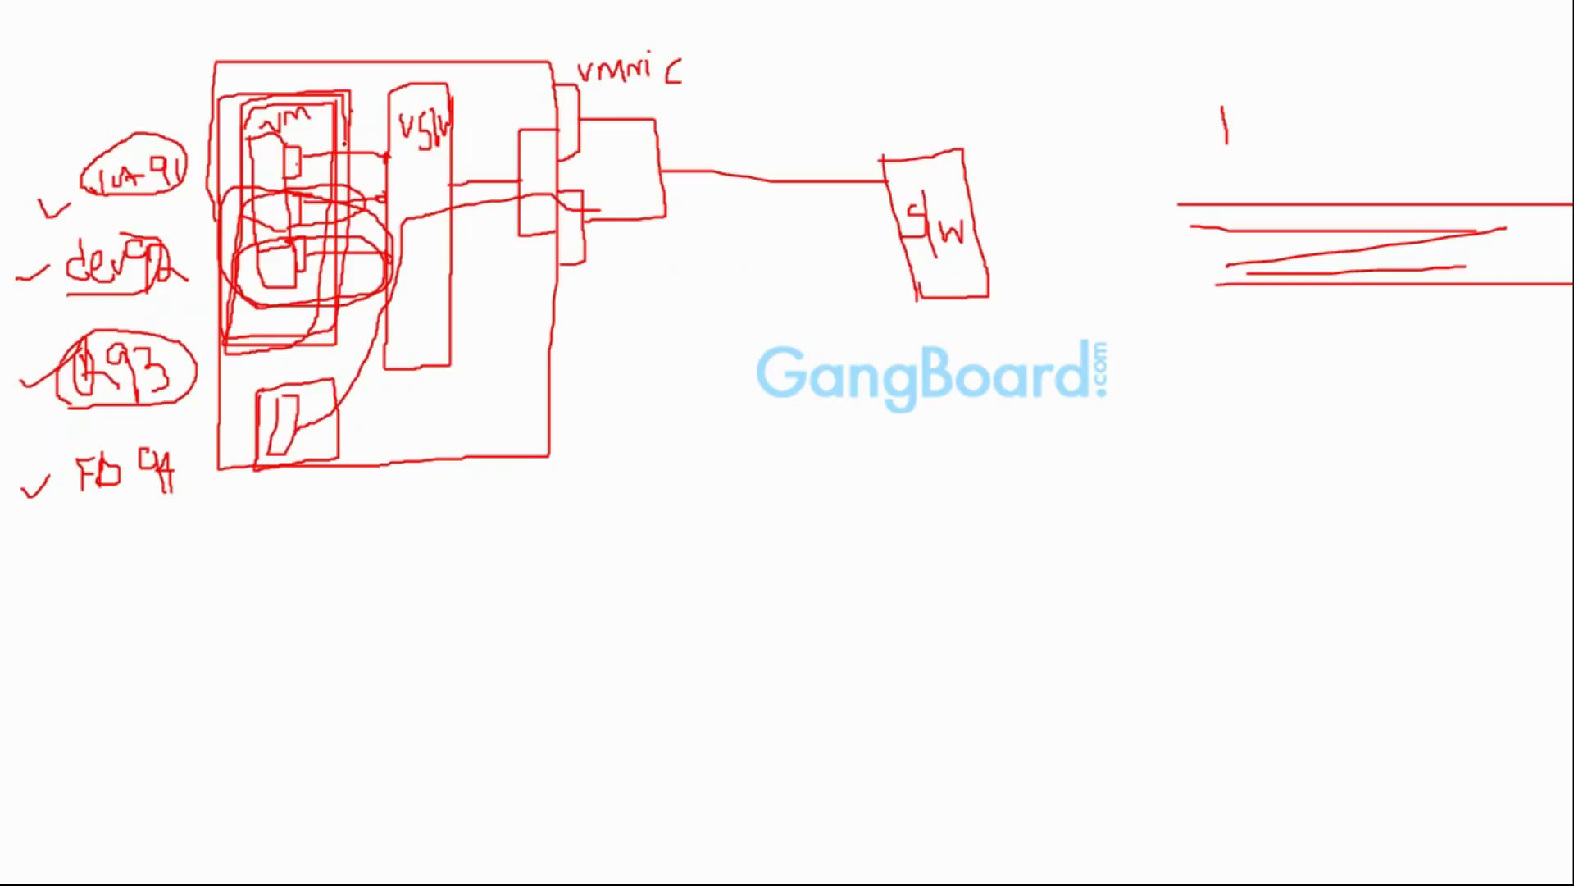
left_click_drag(292, 204, 379, 202)
Exit the white screen, end the slideshow, and bring forward the wizard's Network page with one VMXNET 3 NIC
right_click(740, 464)
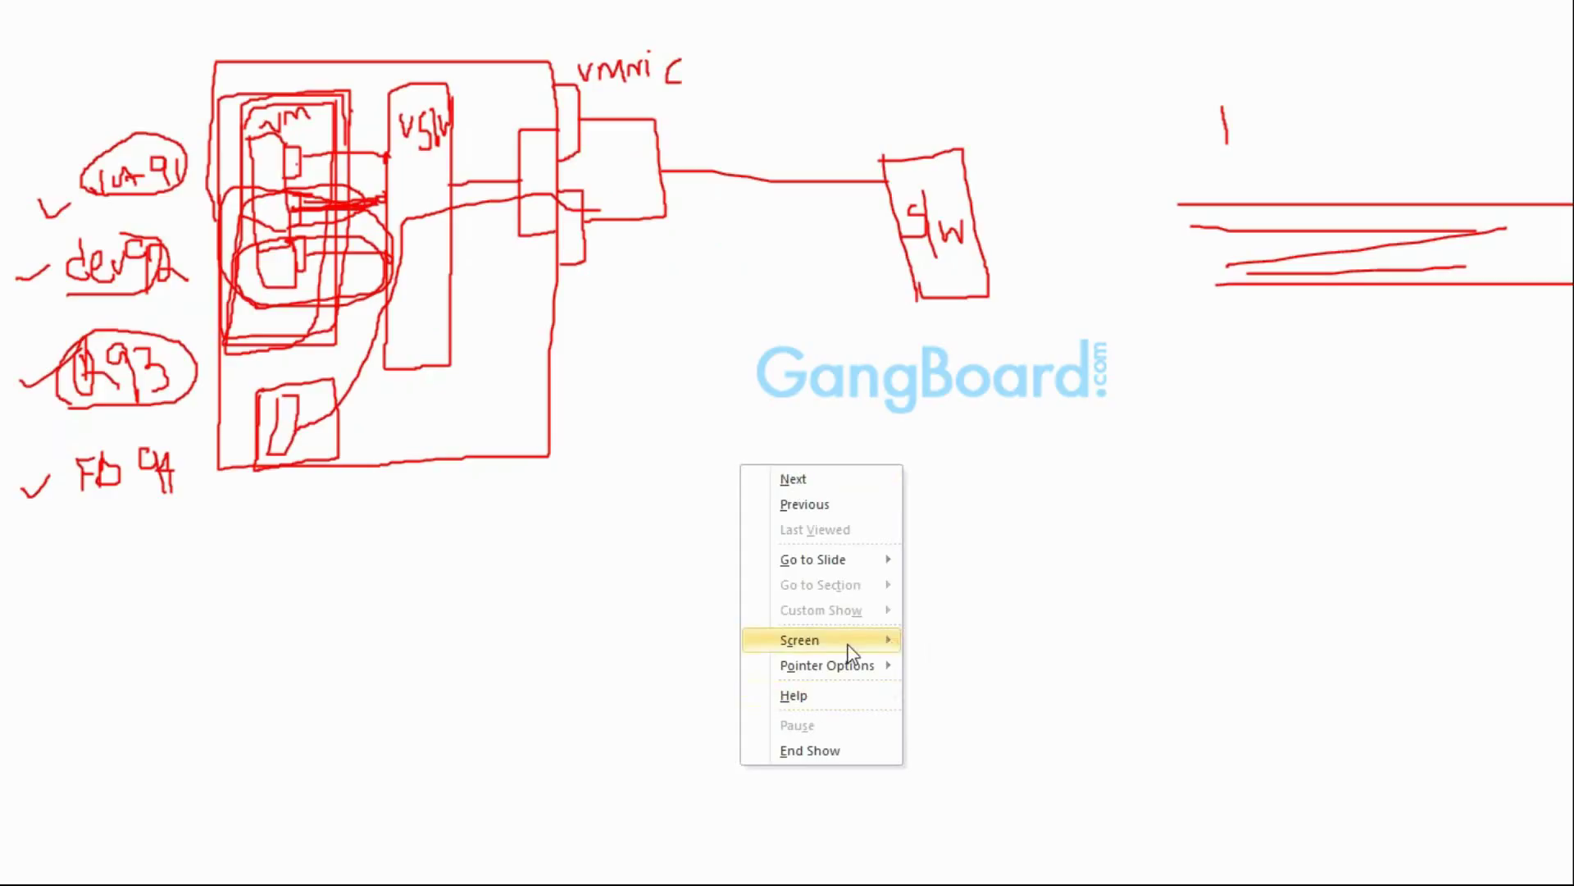
mouse_move(853, 640)
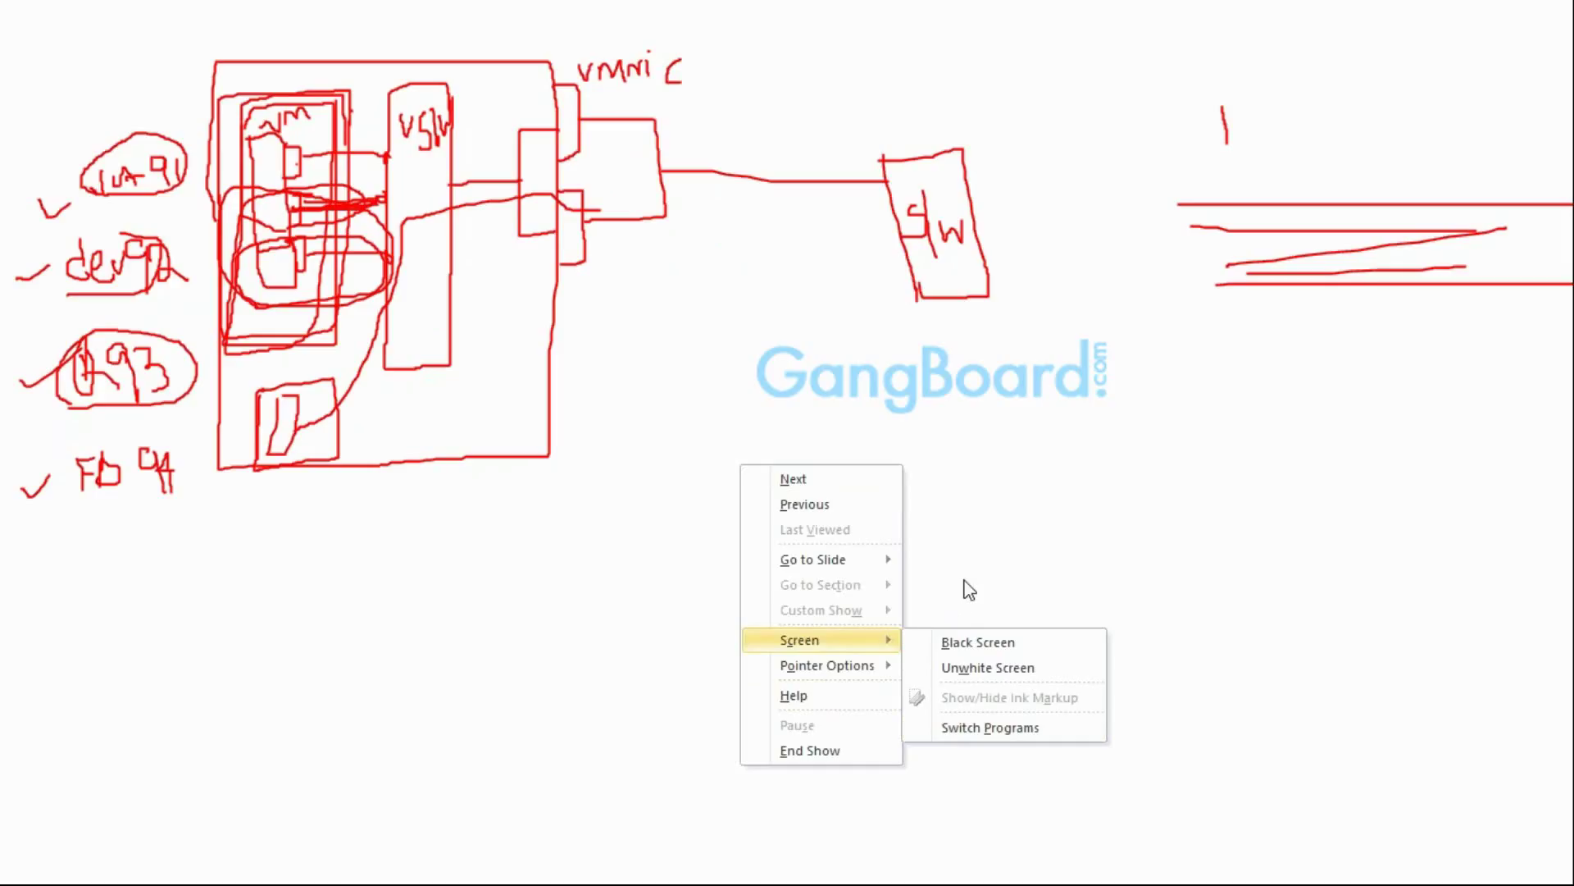
left_click(964, 669)
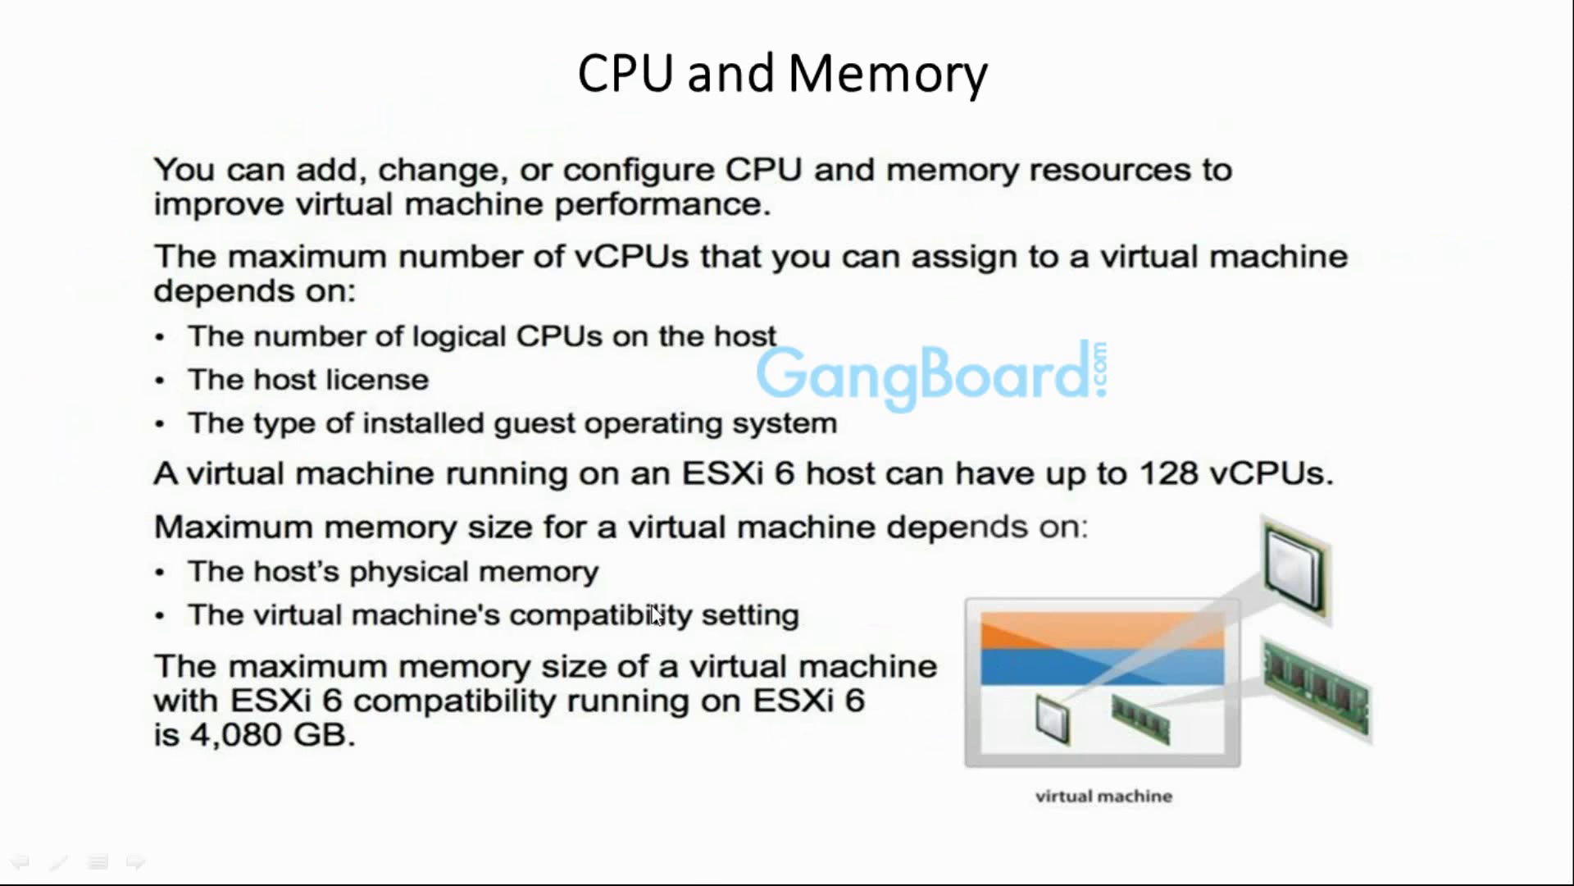
key("Escape")
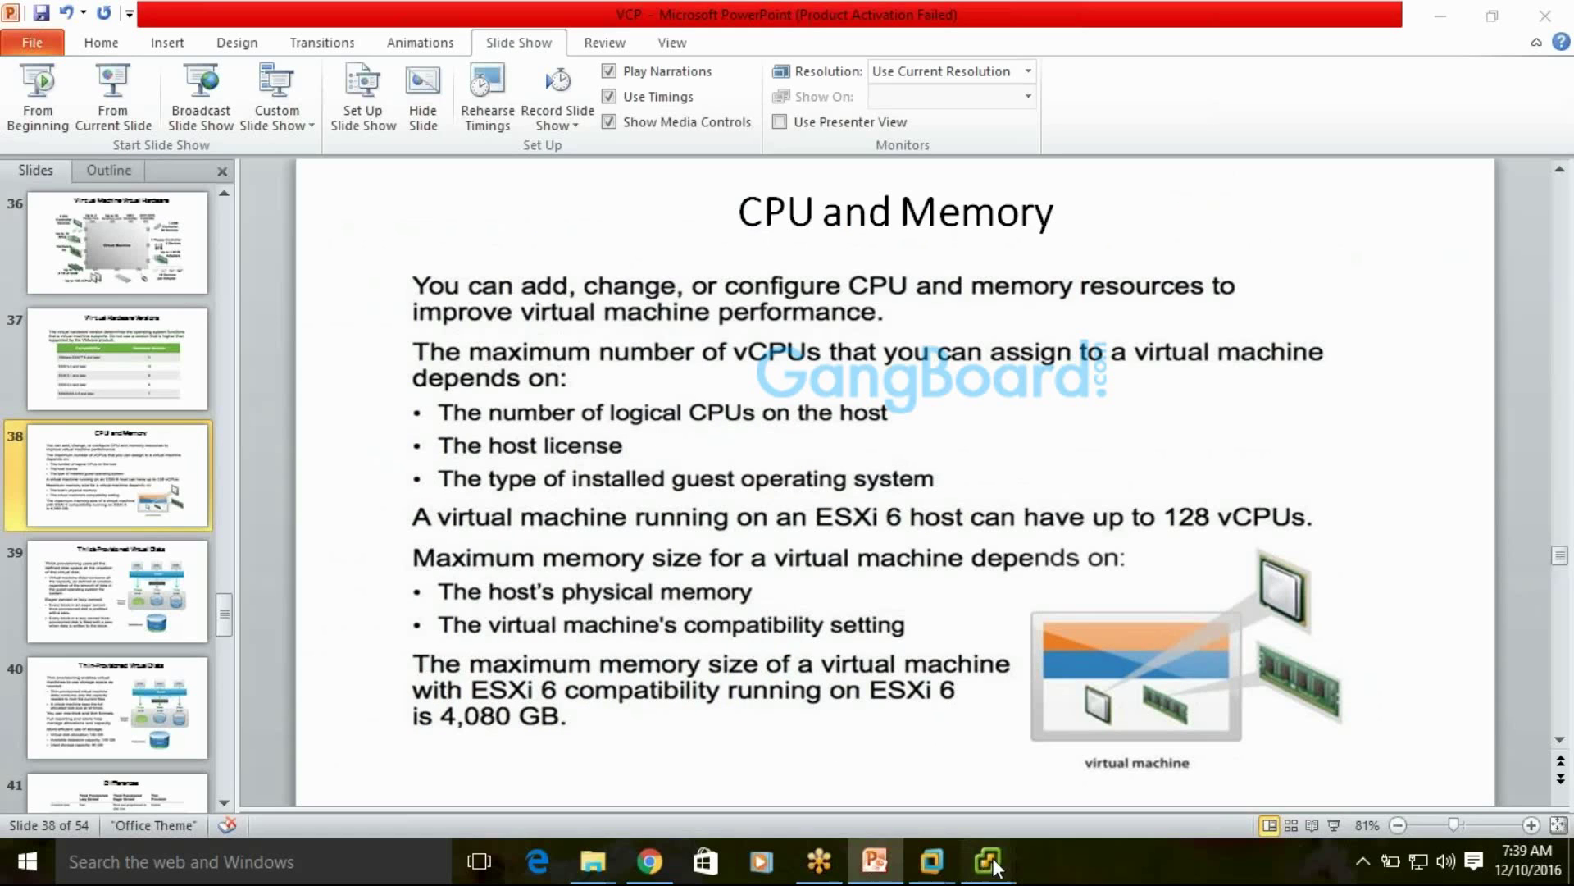
mouse_move(988, 861)
left_click(1203, 695)
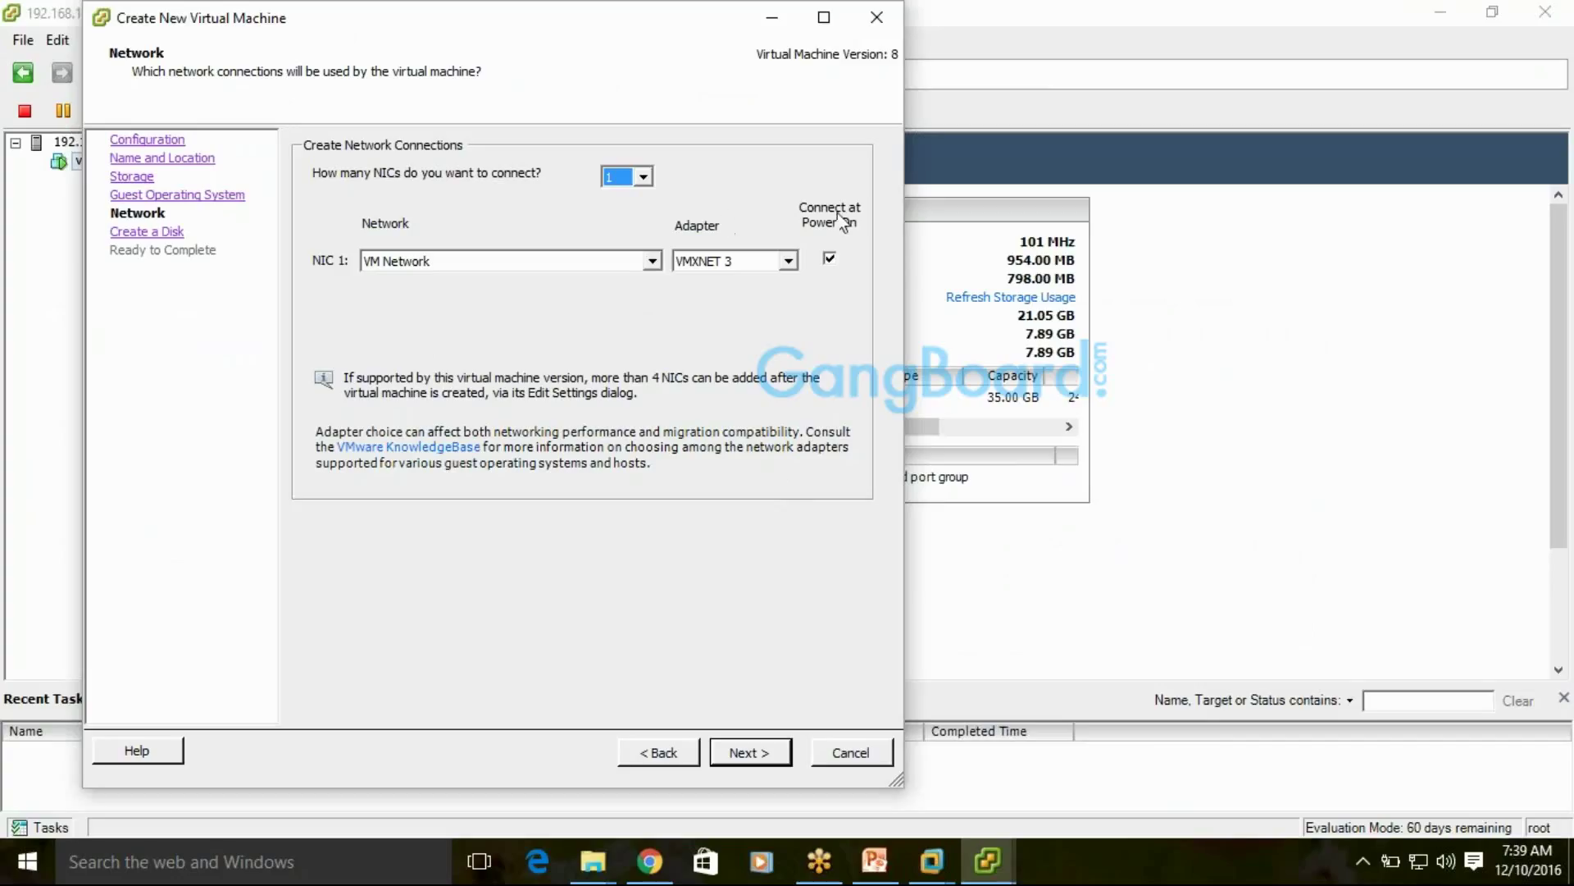
left_click(831, 261)
left_click(831, 261)
left_click(833, 261)
Advance to the Create a Disk page on datastore1 and retype the virtual disk size value
left_click(772, 754)
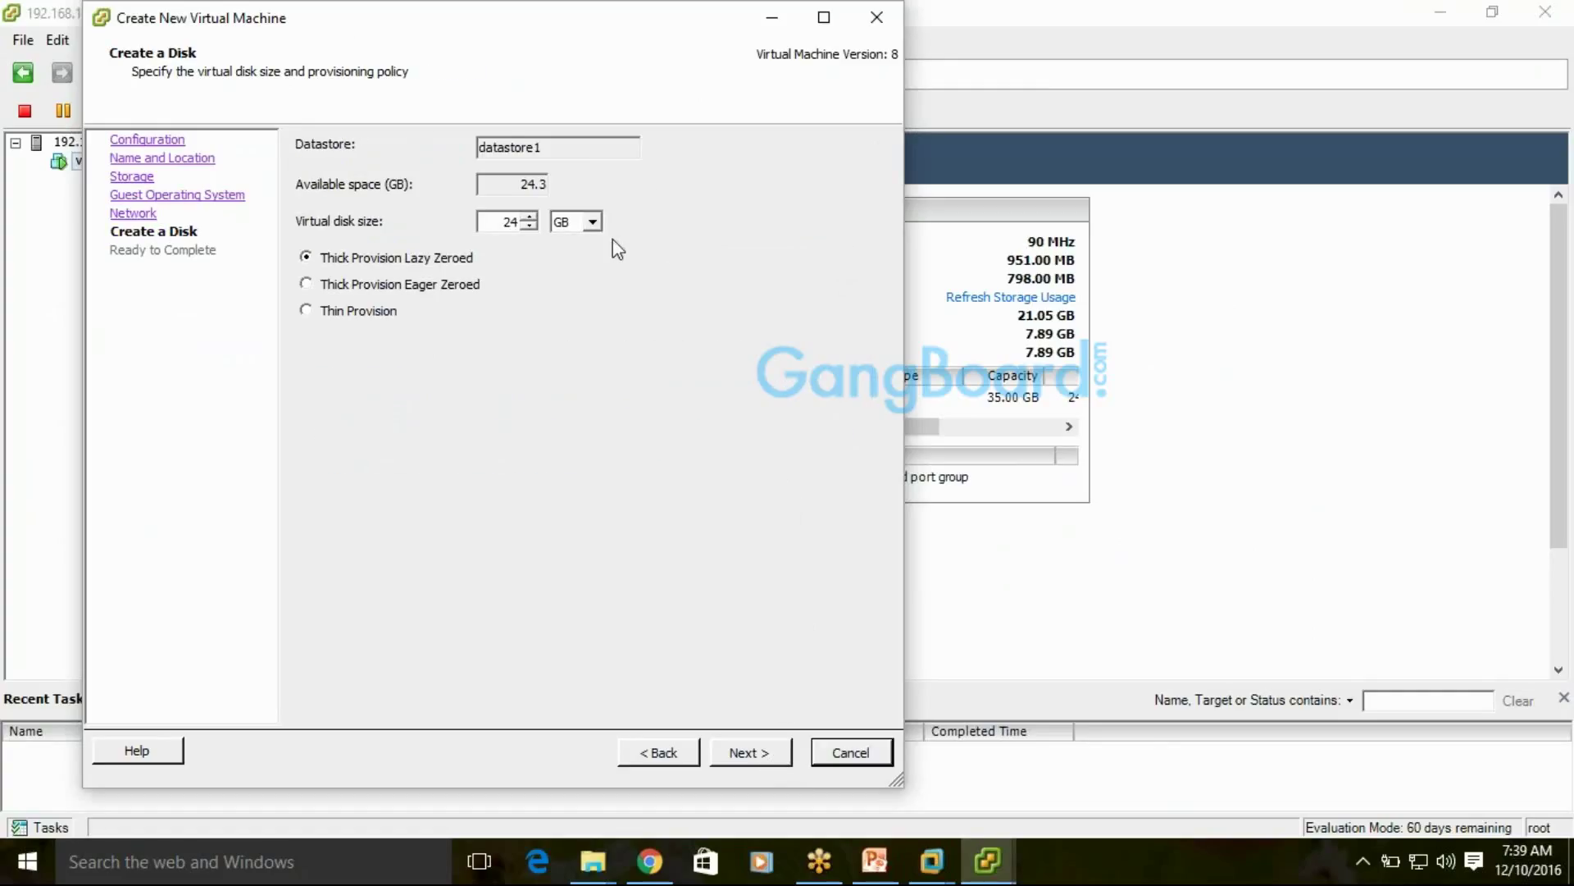
left_click_drag(559, 149, 464, 143)
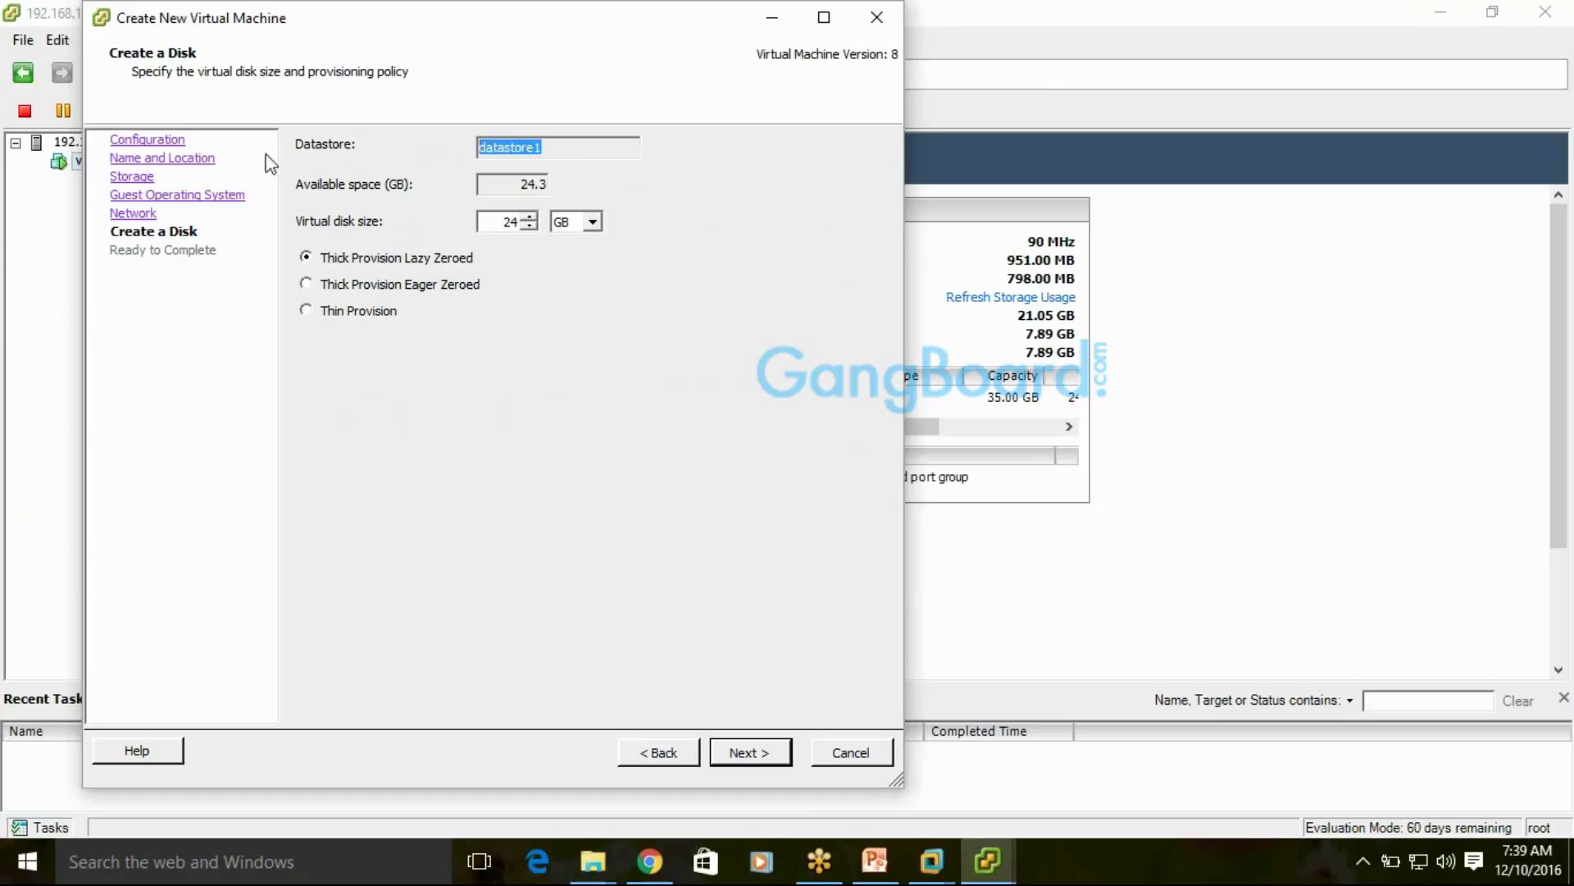
left_click_drag(490, 222, 518, 222)
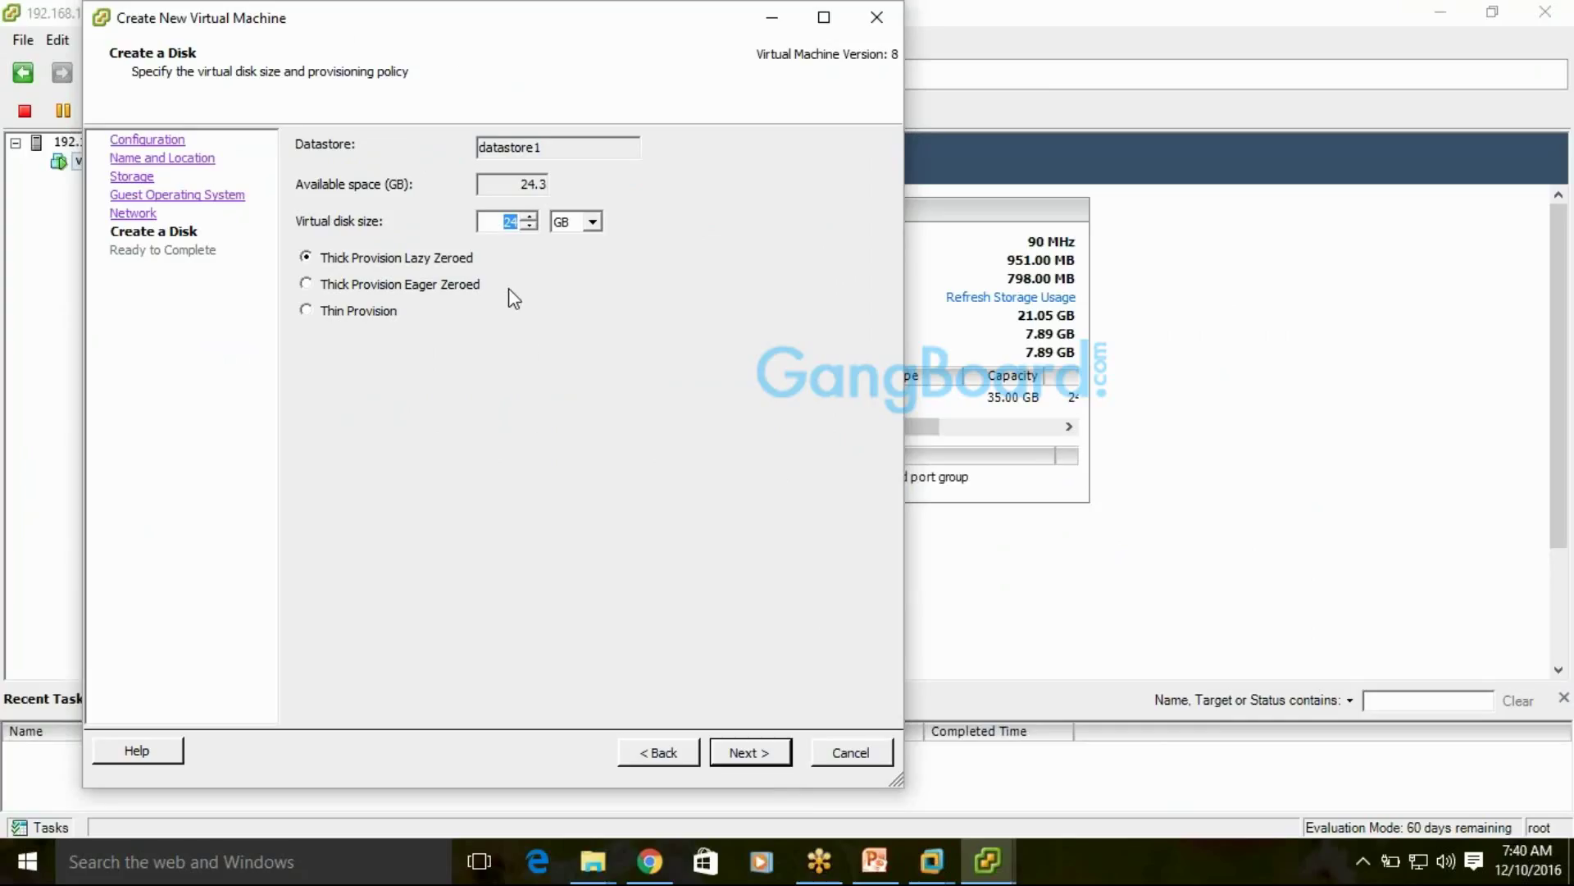
type("2")
type("4")
key("BackSpace")
type("4")
key("BackSpace")
type("2")
Finish editing the disk size, then start PowerPoint's slide show from slide 38, 'CPU and Memory'
key("BackSpace")
type("4")
left_click(875, 861)
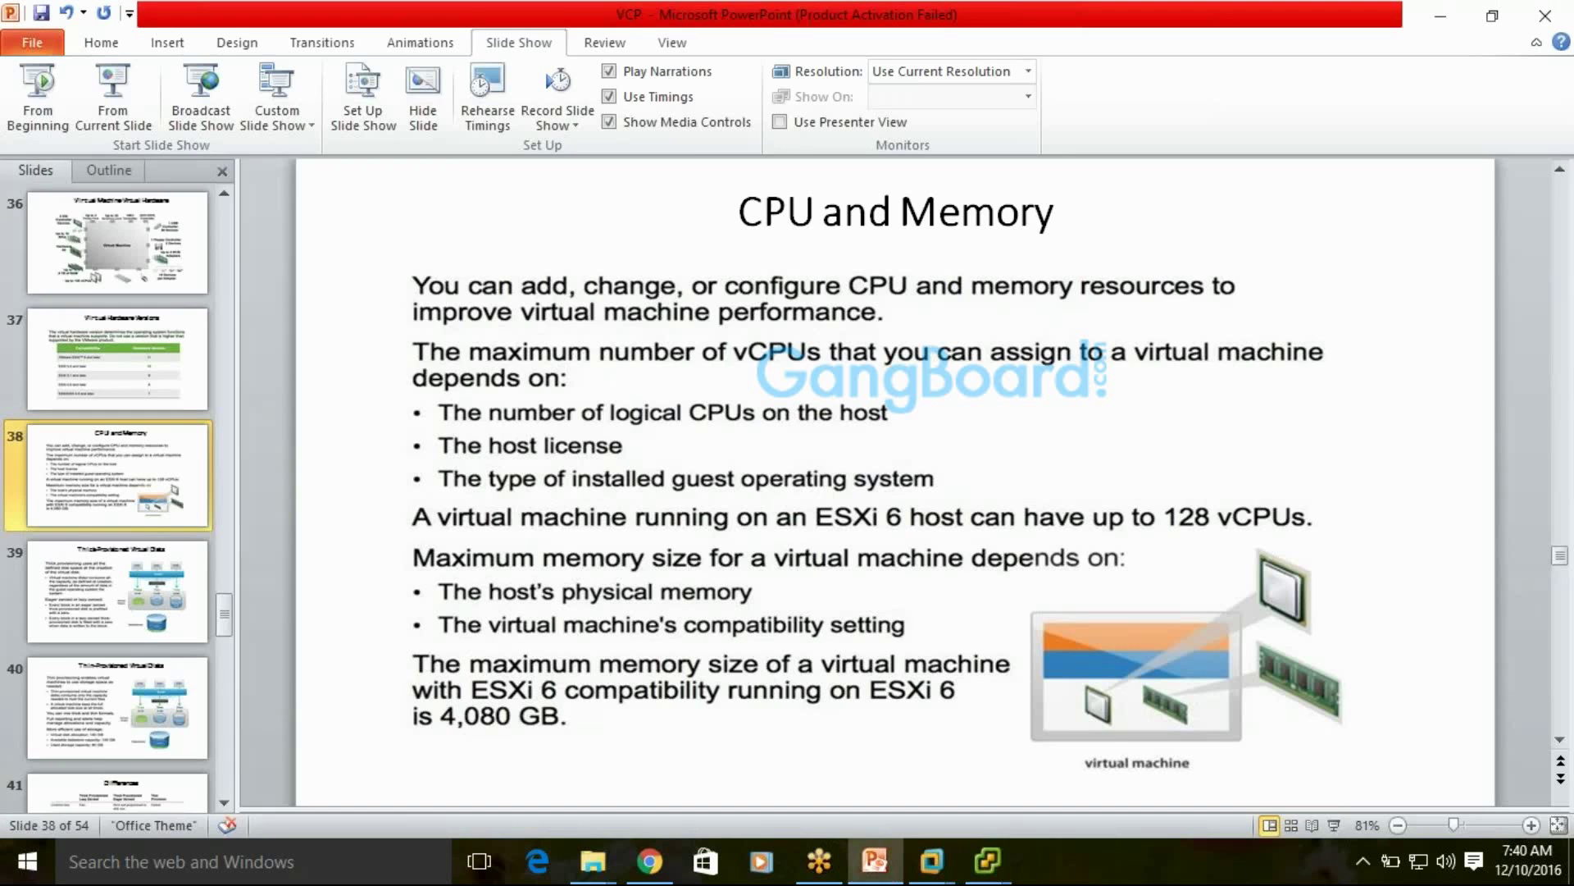
left_click(102, 91)
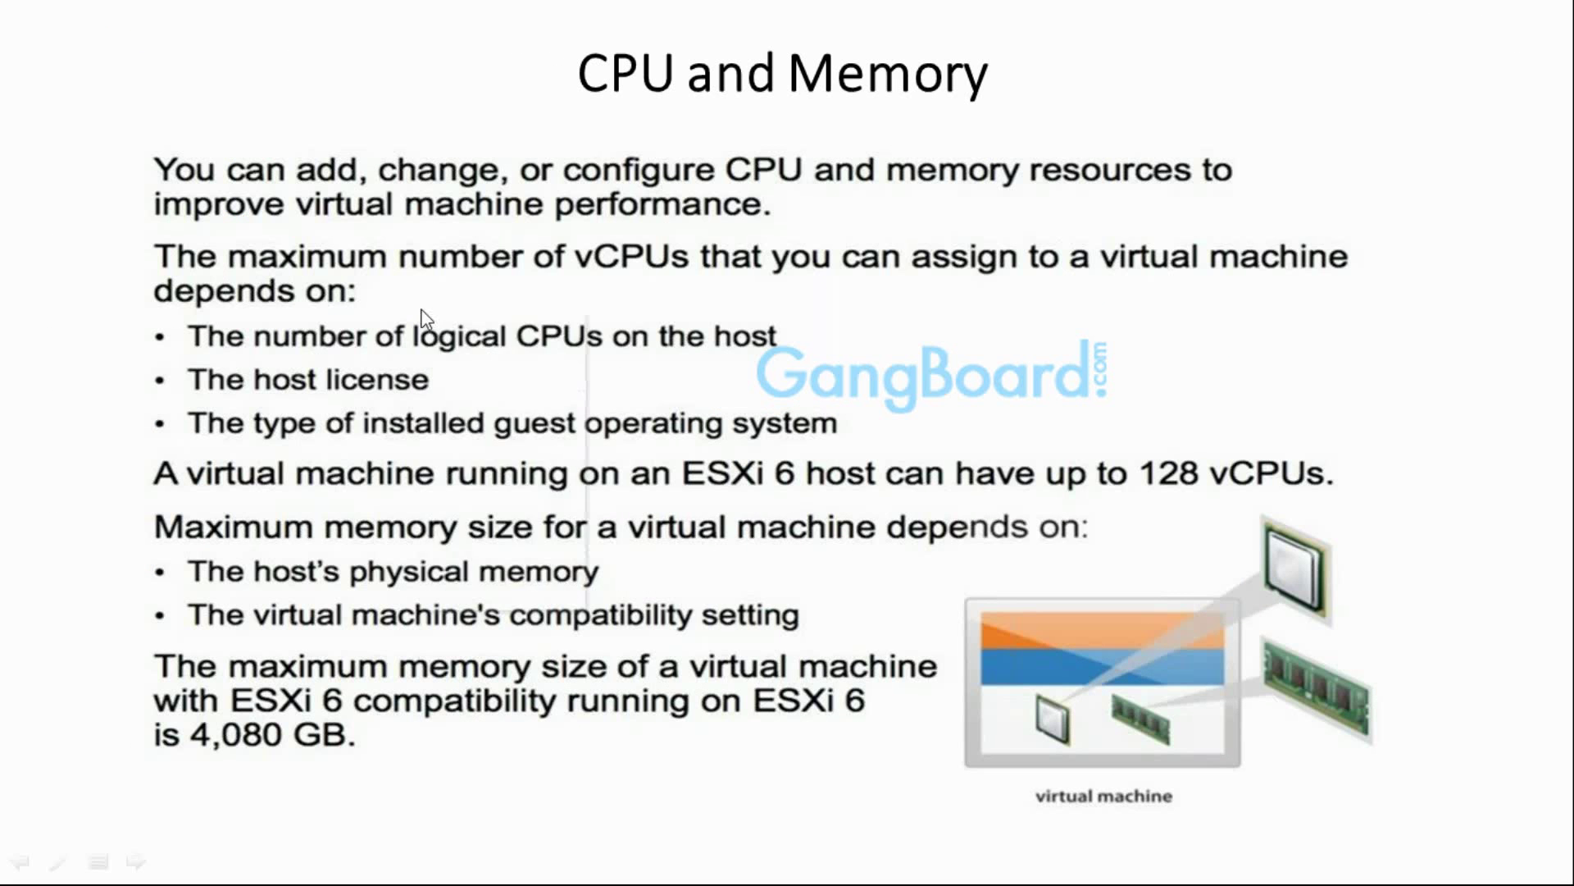
Blank the slide show to a white screen and switch the pointer to the pen
right_click(423, 310)
mouse_move(537, 491)
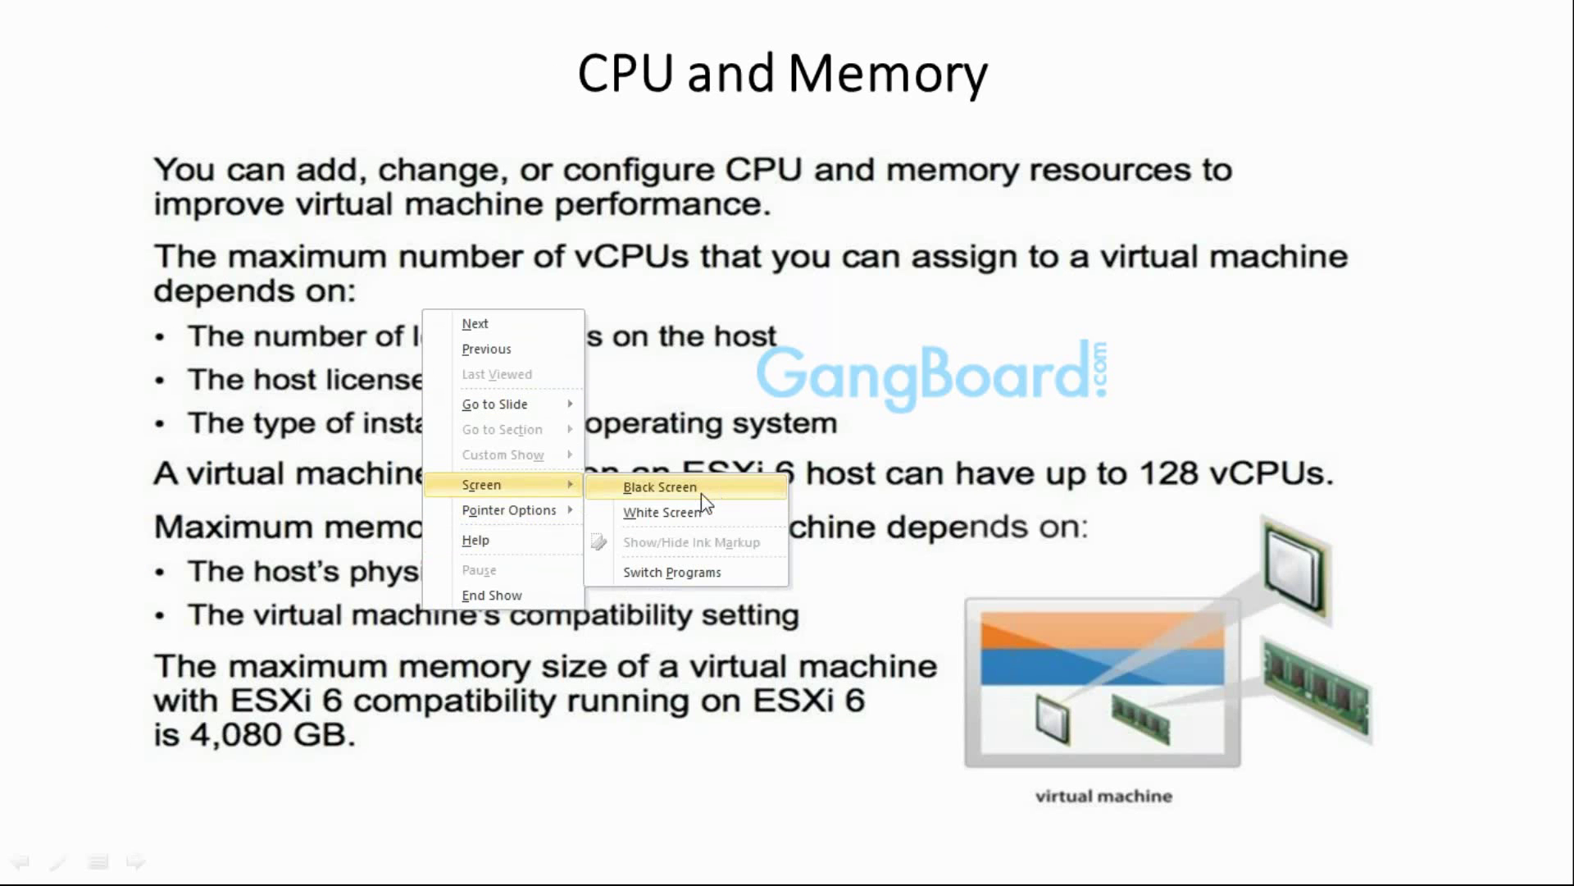
left_click(689, 510)
right_click(581, 339)
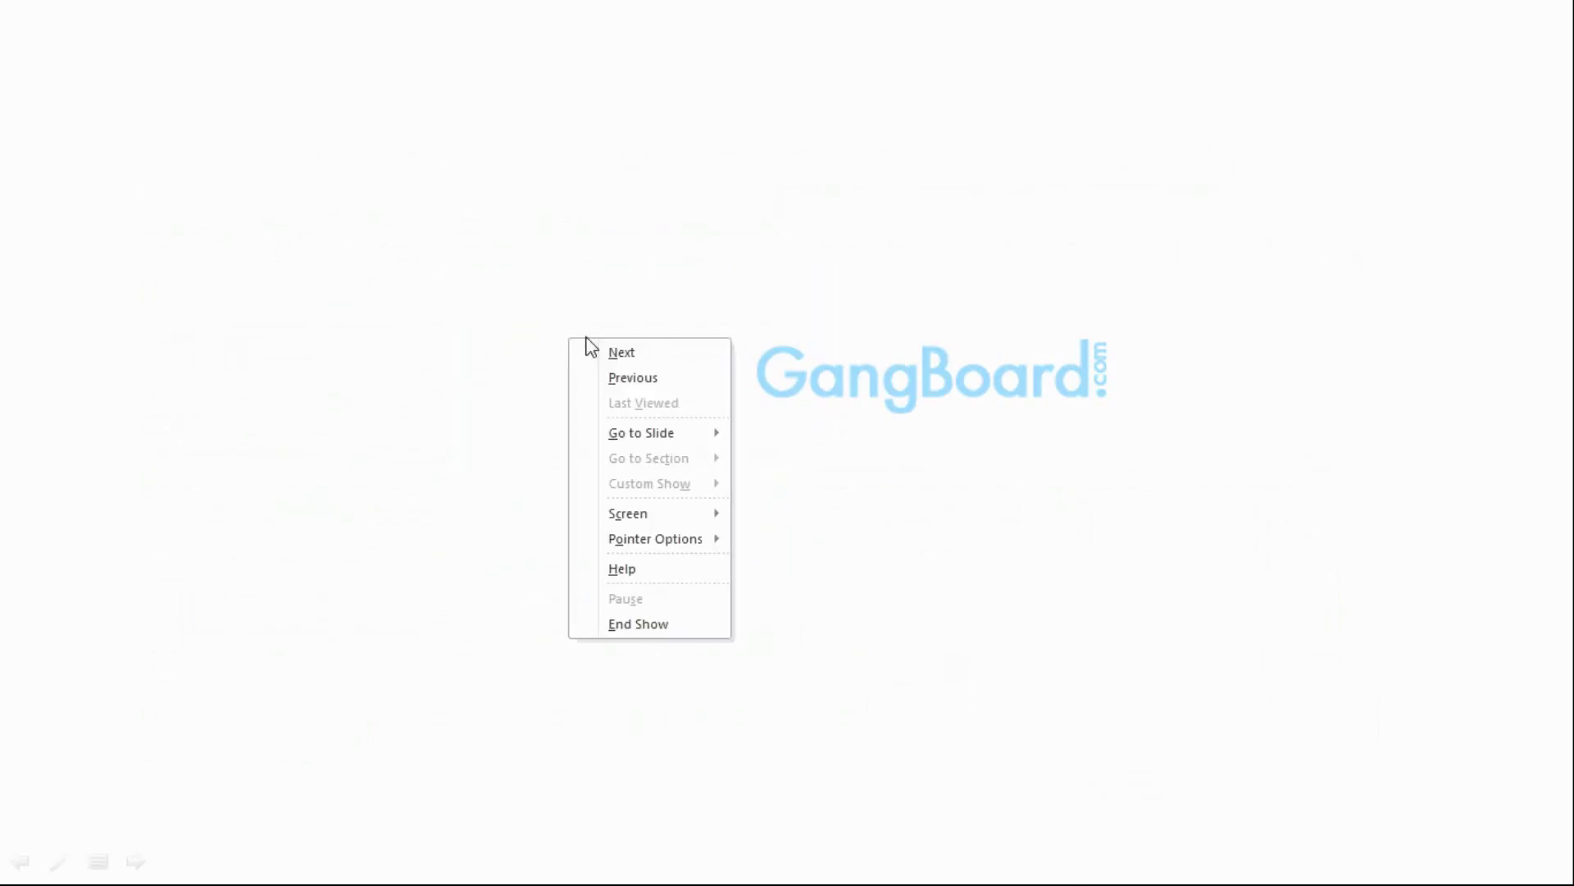
mouse_move(650, 520)
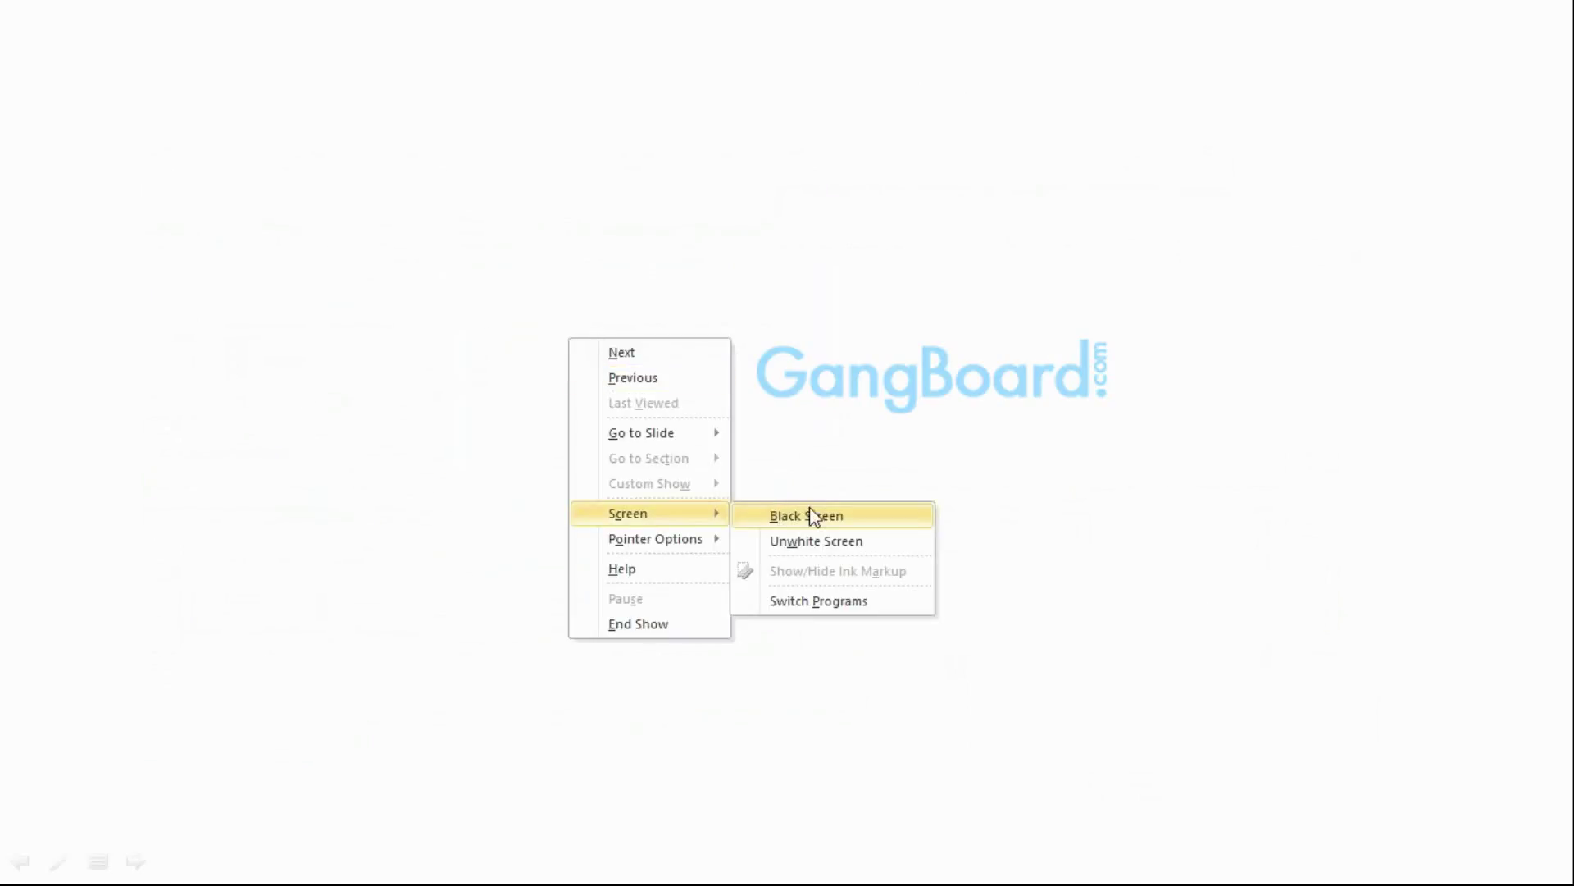
mouse_move(703, 546)
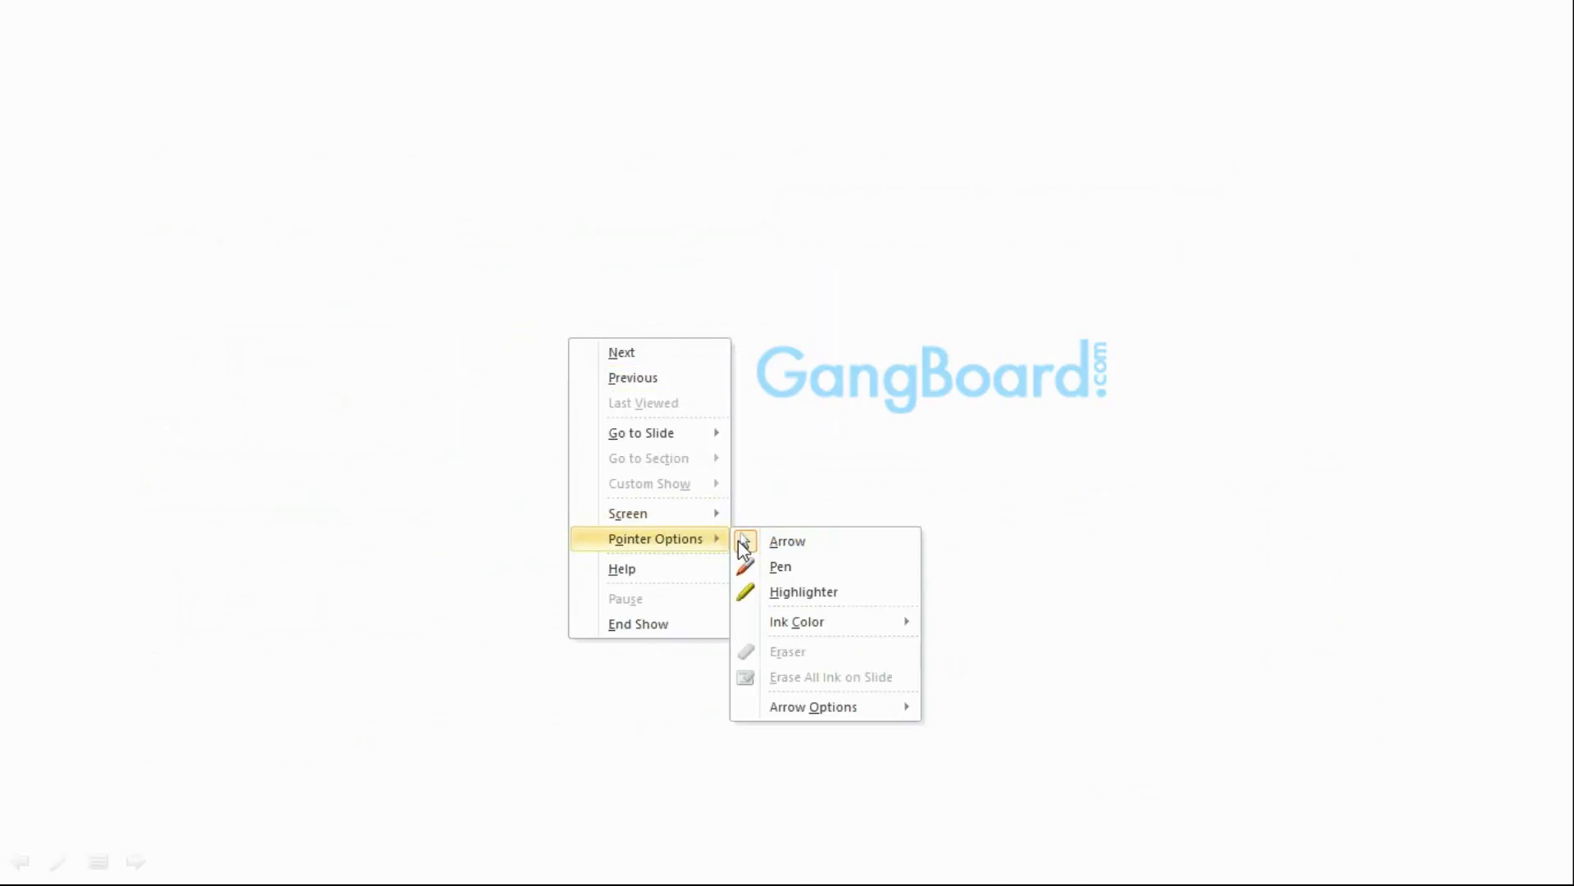
left_click(790, 565)
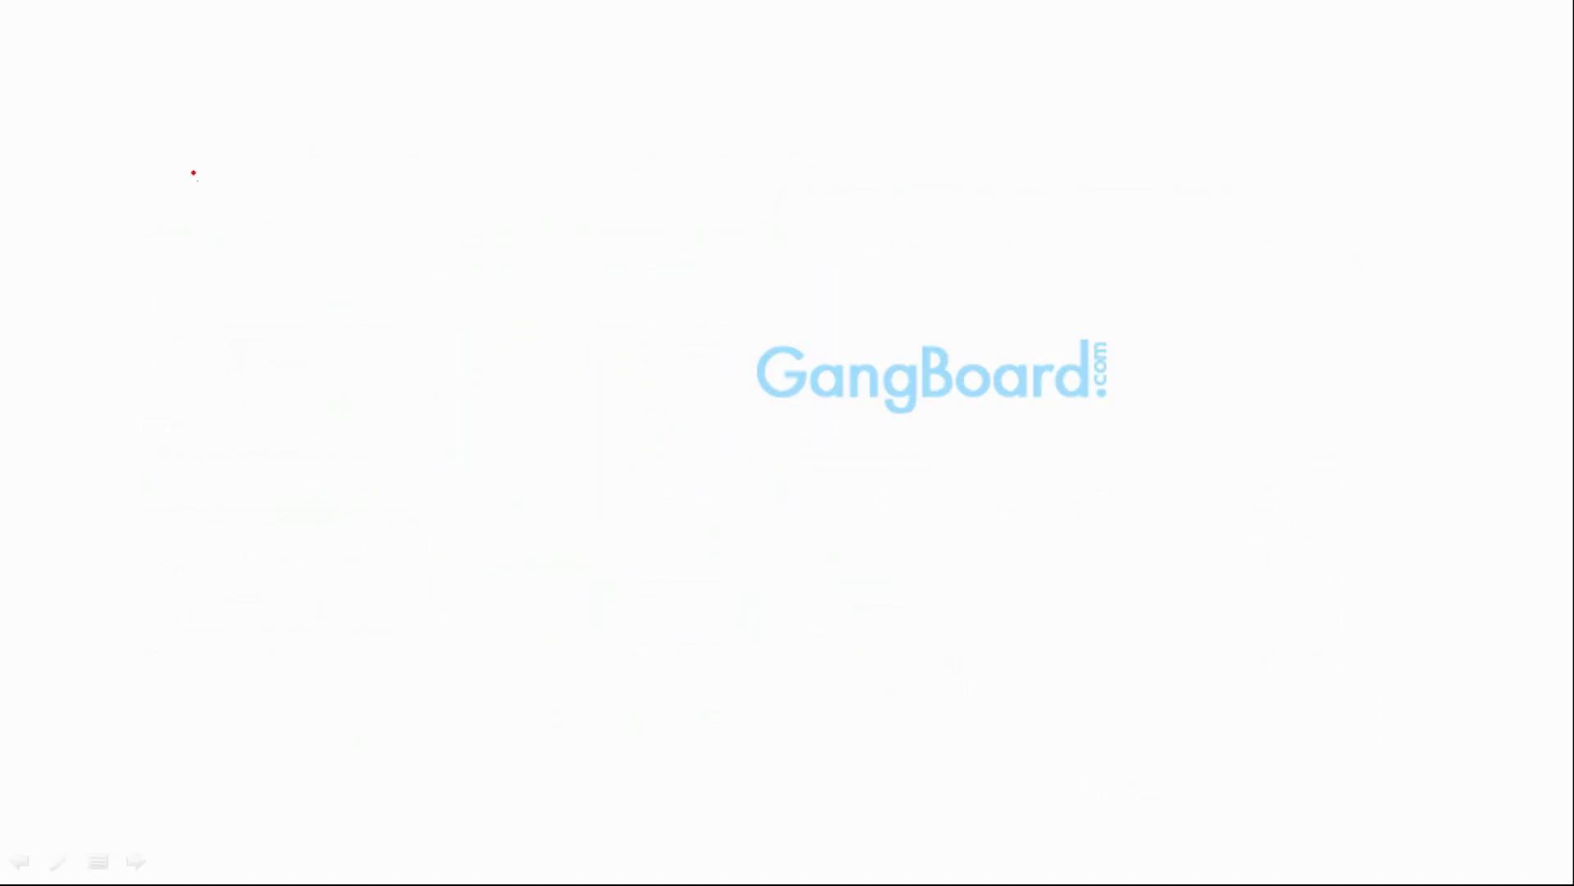
Sketch a large left box with a port, joined by a line to a 'SAN' box holding a slanted bar
mouse_move(193, 173)
left_mouse_down()
mouse_move(200, 626)
mouse_move(425, 626)
mouse_move(601, 430)
mouse_move(585, 204)
mouse_move(541, 161)
mouse_move(193, 168)
left_mouse_up()
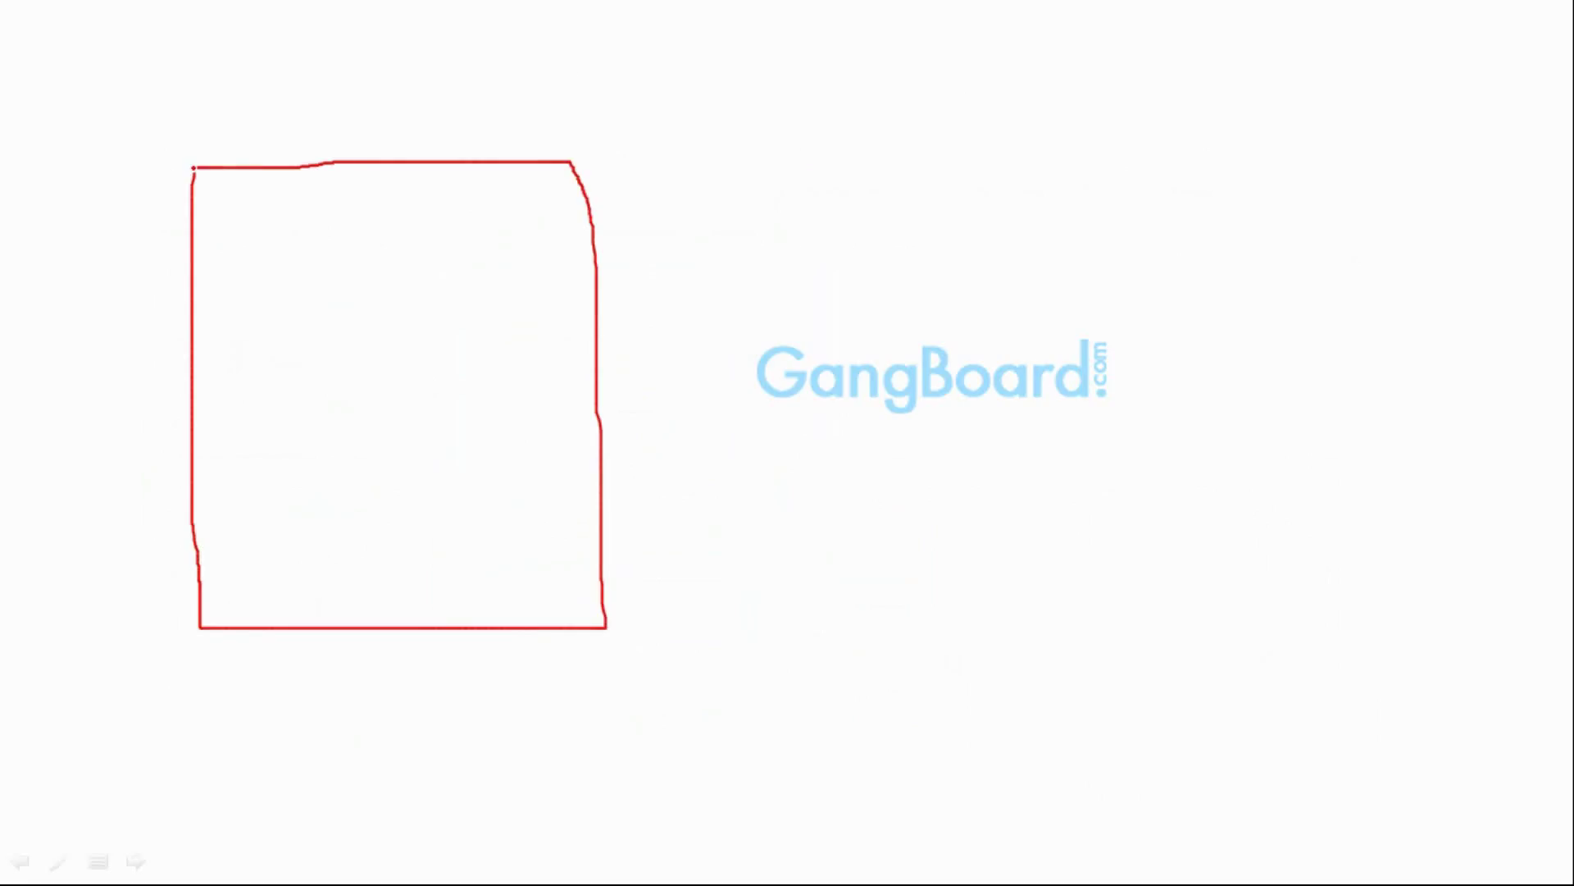
mouse_move(1165, 288)
left_mouse_down()
mouse_move(1212, 535)
mouse_move(1403, 520)
mouse_move(1480, 373)
mouse_move(1466, 231)
mouse_move(1151, 305)
left_mouse_up()
mouse_move(1227, 167)
left_mouse_down()
mouse_move(1199, 215)
mouse_move(1166, 223)
mouse_move(1252, 201)
mouse_move(1272, 174)
mouse_move(1285, 194)
left_mouse_up()
left_click_drag(1284, 194, 1281, 138)
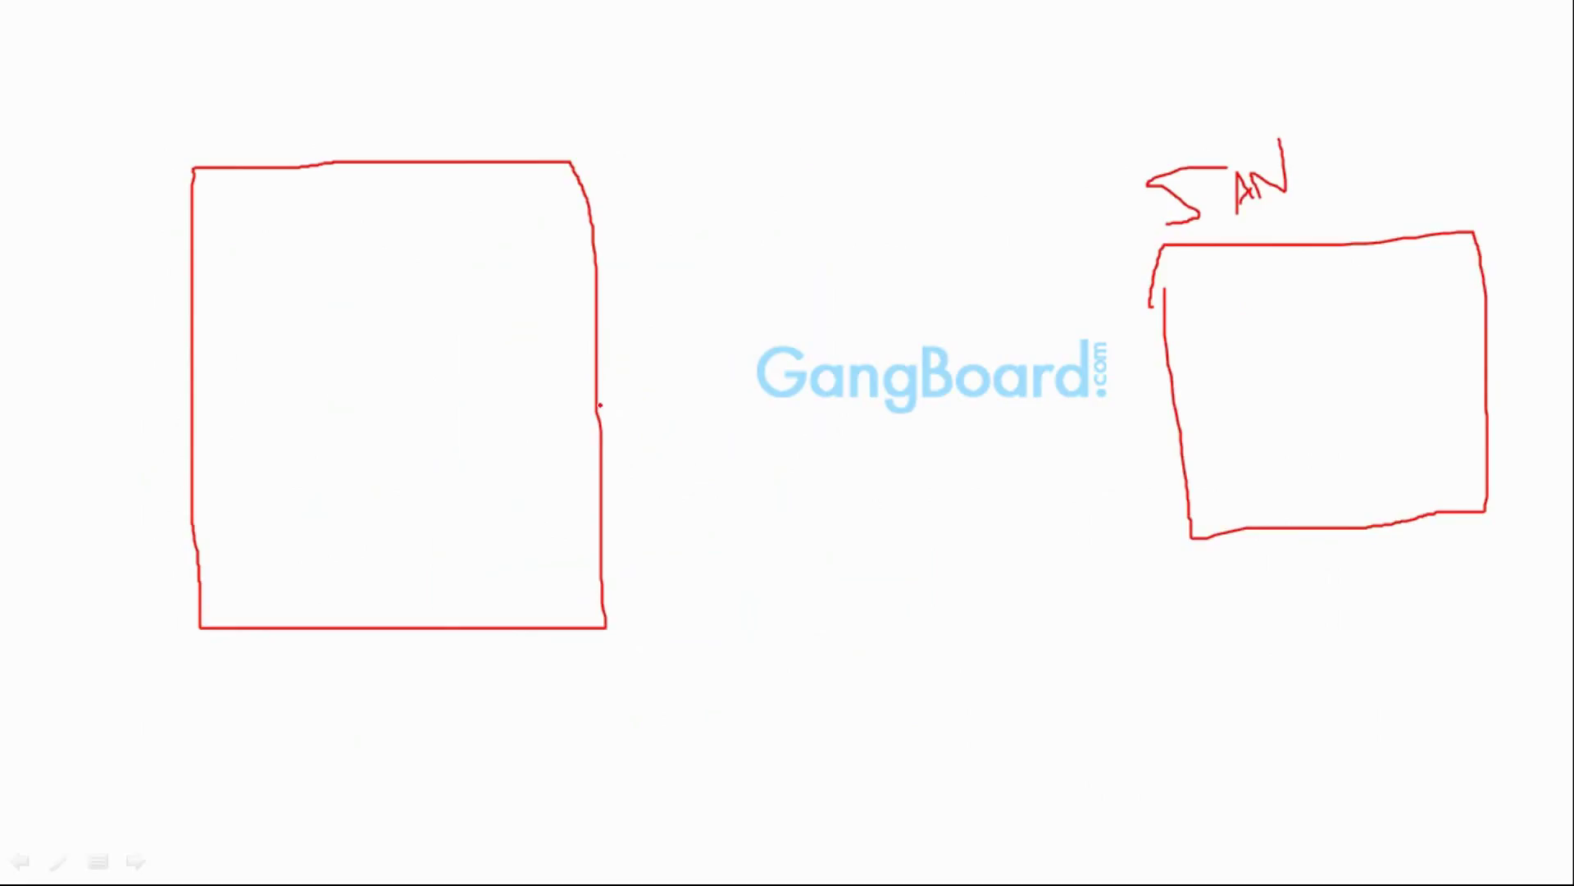
mouse_move(598, 327)
left_mouse_down()
mouse_move(670, 360)
mouse_move(533, 420)
left_mouse_up()
mouse_move(656, 385)
left_mouse_down()
mouse_move(1190, 332)
mouse_move(1155, 375)
left_mouse_up()
mouse_move(1237, 296)
left_mouse_down()
mouse_move(1486, 295)
mouse_move(1470, 261)
mouse_move(1240, 304)
mouse_move(1303, 312)
left_mouse_up()
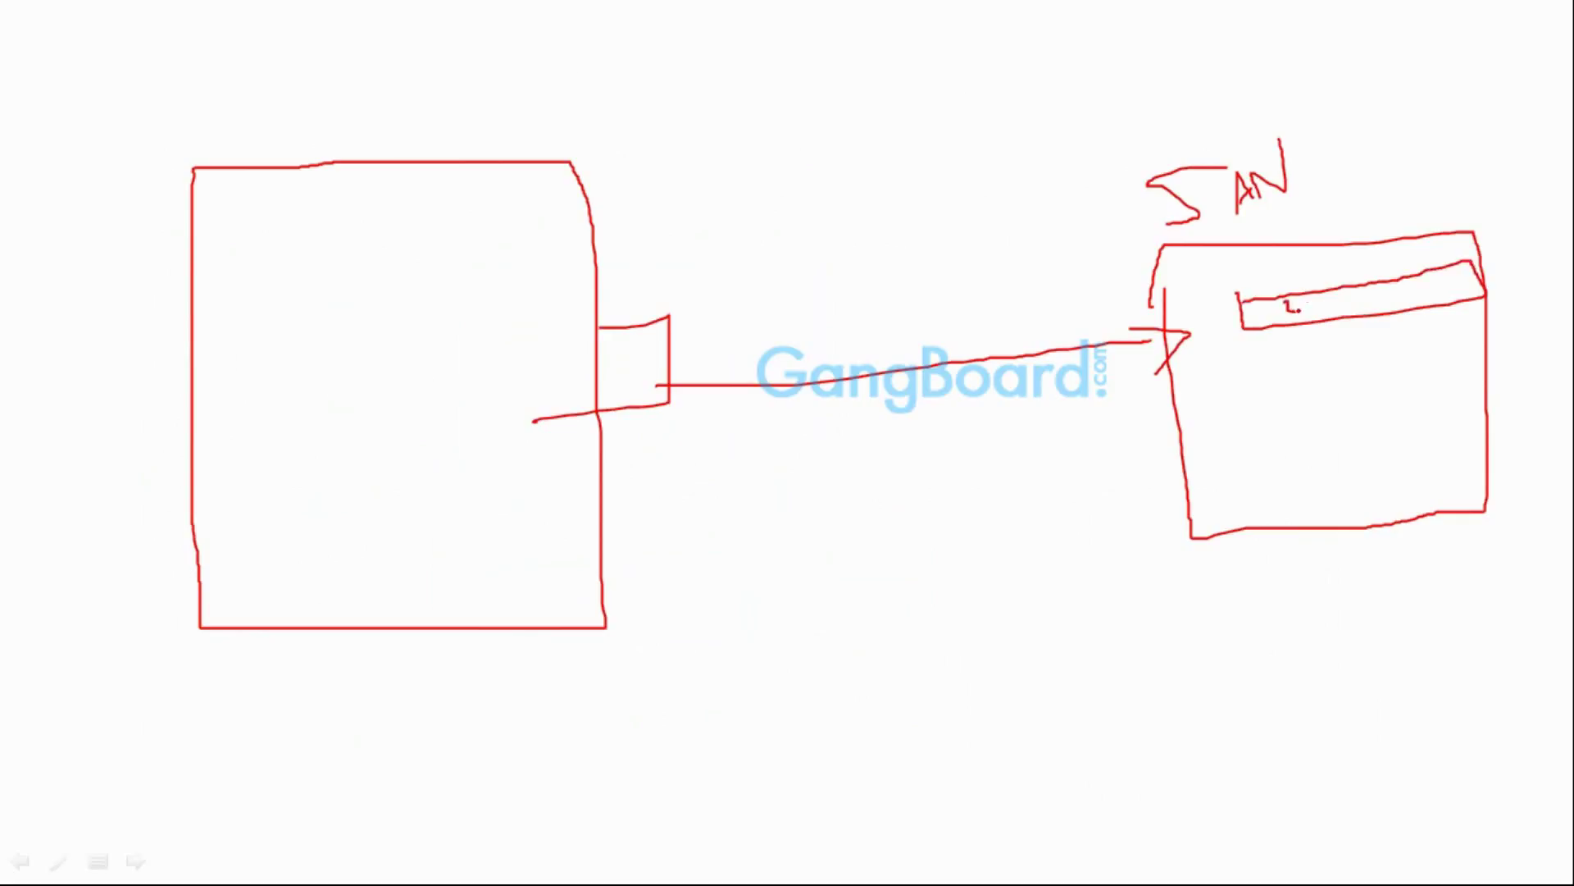
Add a second and third labelled bar inside the SAN box
mouse_move(1258, 358)
left_mouse_down()
mouse_move(1403, 335)
mouse_move(1459, 370)
mouse_move(1207, 367)
mouse_move(1255, 359)
left_mouse_up()
left_click(1258, 377)
left_click(1260, 389)
left_click_drag(1268, 376, 1292, 392)
left_click(1297, 391)
mouse_move(1226, 445)
left_mouse_down()
mouse_move(1230, 478)
mouse_move(1450, 461)
mouse_move(1449, 428)
mouse_move(1222, 446)
mouse_move(1286, 469)
mouse_move(1330, 461)
left_mouse_up()
left_click(1294, 464)
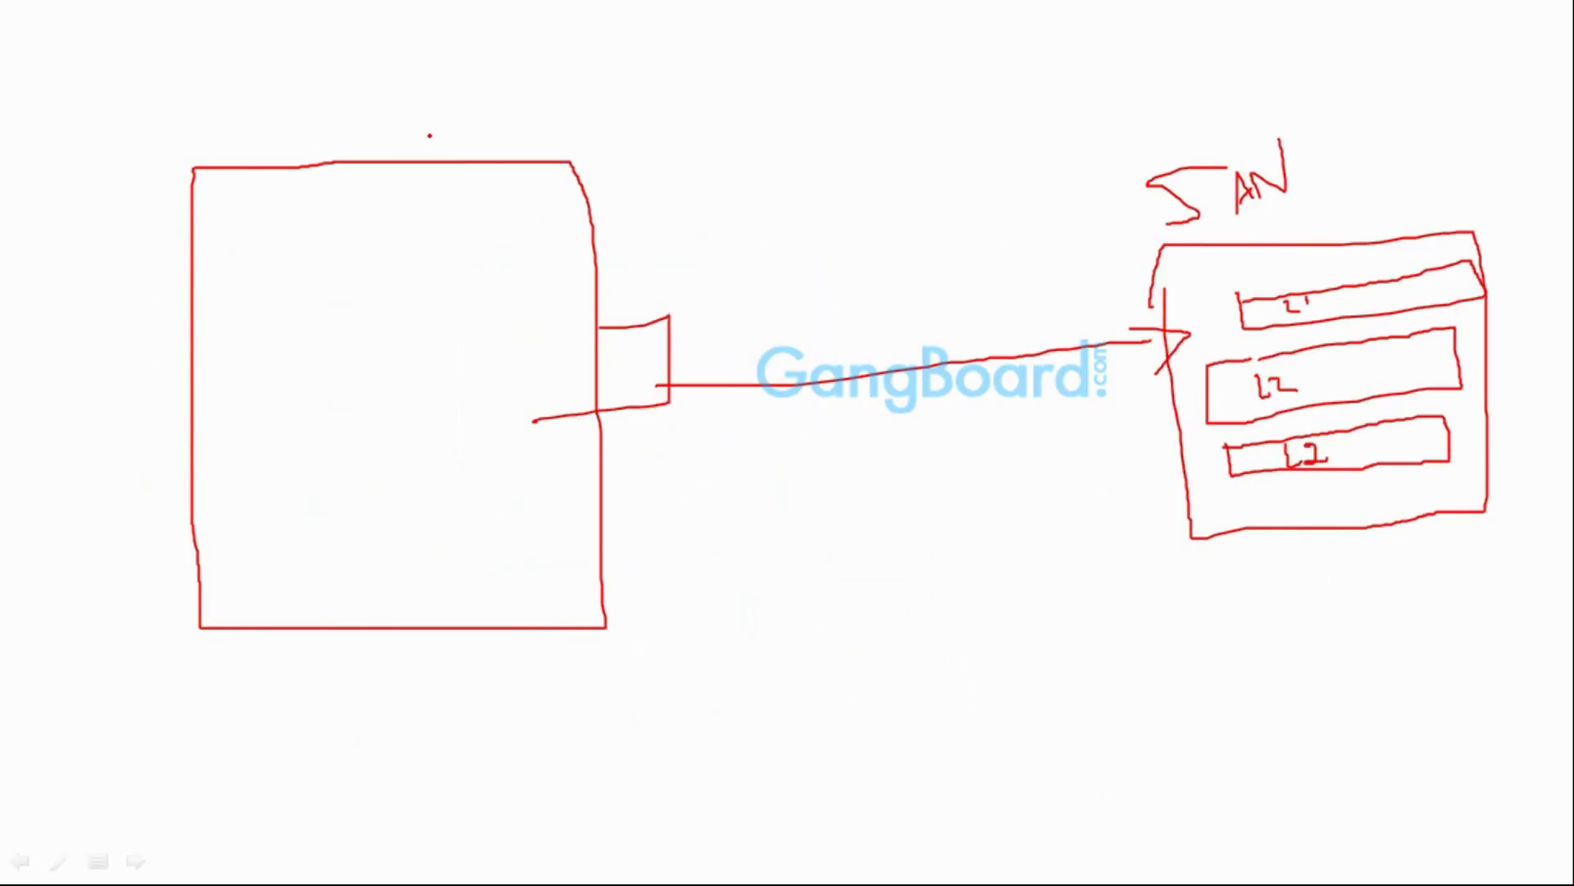
Label the left box DS and draw a tall bar and an outlined two-slot square inside it
mouse_move(393, 107)
left_mouse_down()
mouse_move(400, 129)
mouse_move(441, 123)
mouse_move(420, 133)
left_mouse_up()
left_click(429, 112)
mouse_move(459, 227)
left_mouse_down()
mouse_move(492, 564)
mouse_move(510, 232)
mouse_move(459, 226)
left_mouse_up()
mouse_move(264, 242)
left_mouse_down()
mouse_move(379, 254)
mouse_move(285, 379)
mouse_move(267, 377)
mouse_move(259, 244)
mouse_move(282, 298)
mouse_move(333, 299)
mouse_move(337, 267)
mouse_move(283, 266)
mouse_move(315, 359)
mouse_move(341, 358)
mouse_move(340, 317)
mouse_move(282, 317)
left_mouse_up()
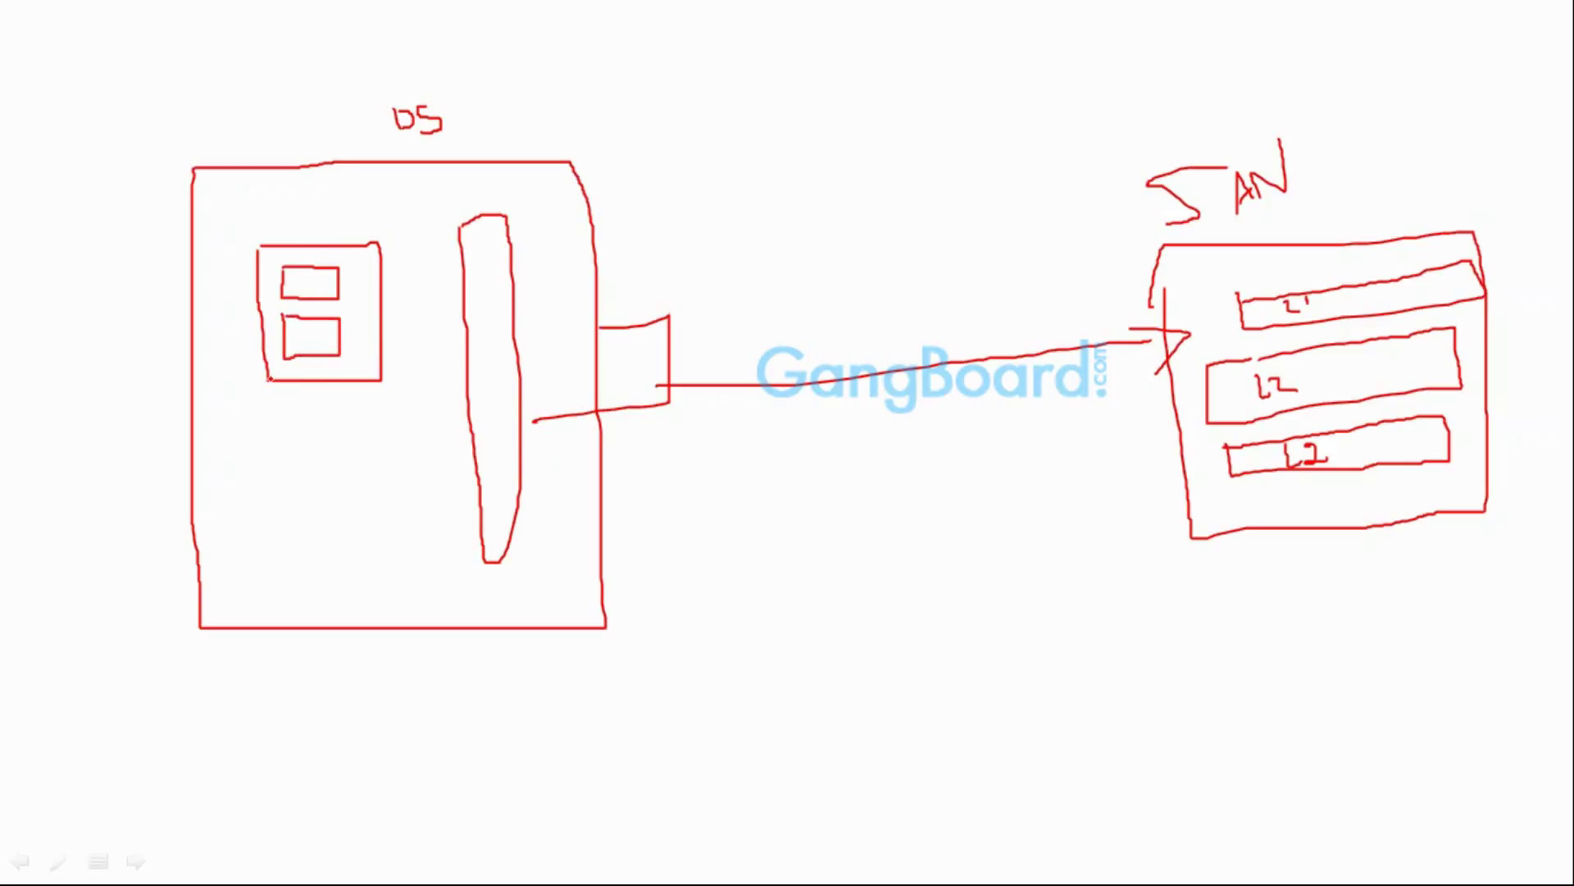
Erase the old outline around the two small boxes in the DS box with the eraser
right_click(738, 262)
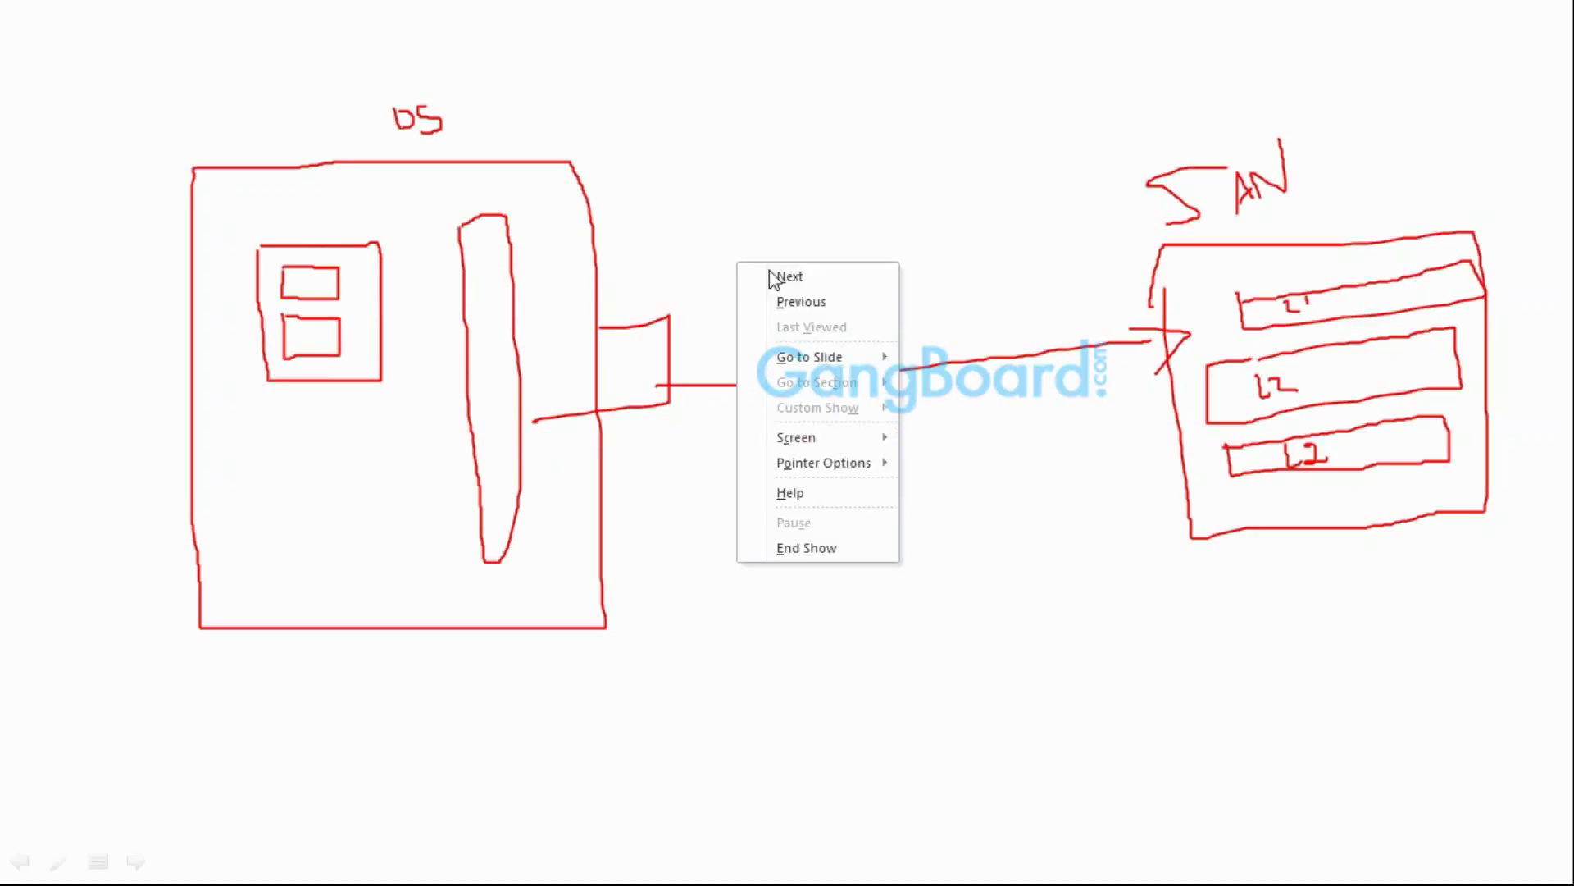
mouse_move(842, 443)
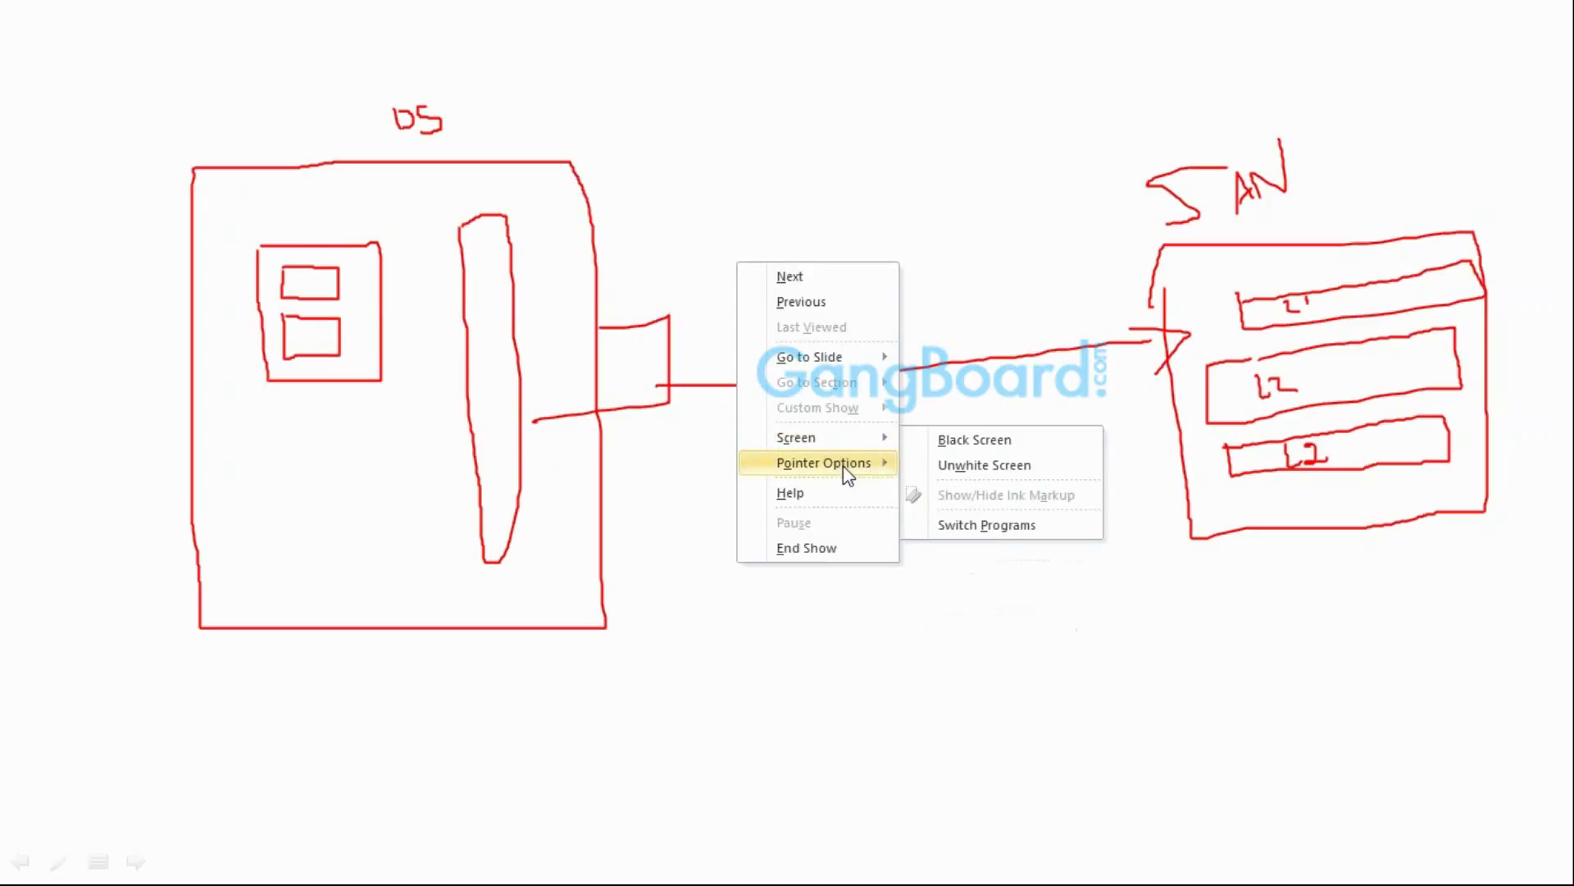
left_click(955, 575)
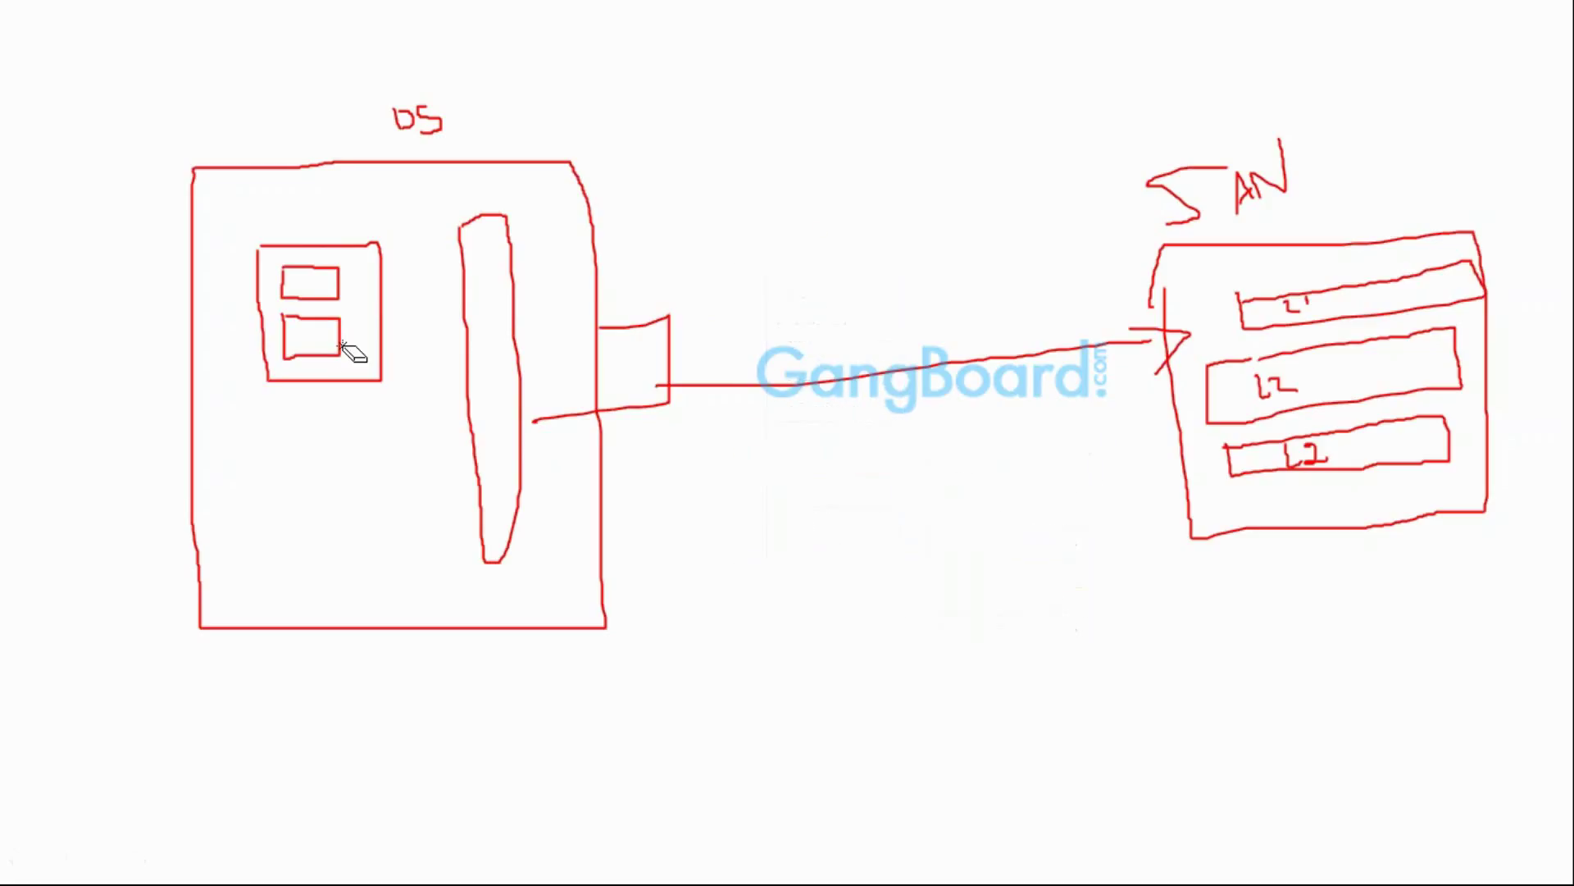
left_click_drag(379, 384, 308, 382)
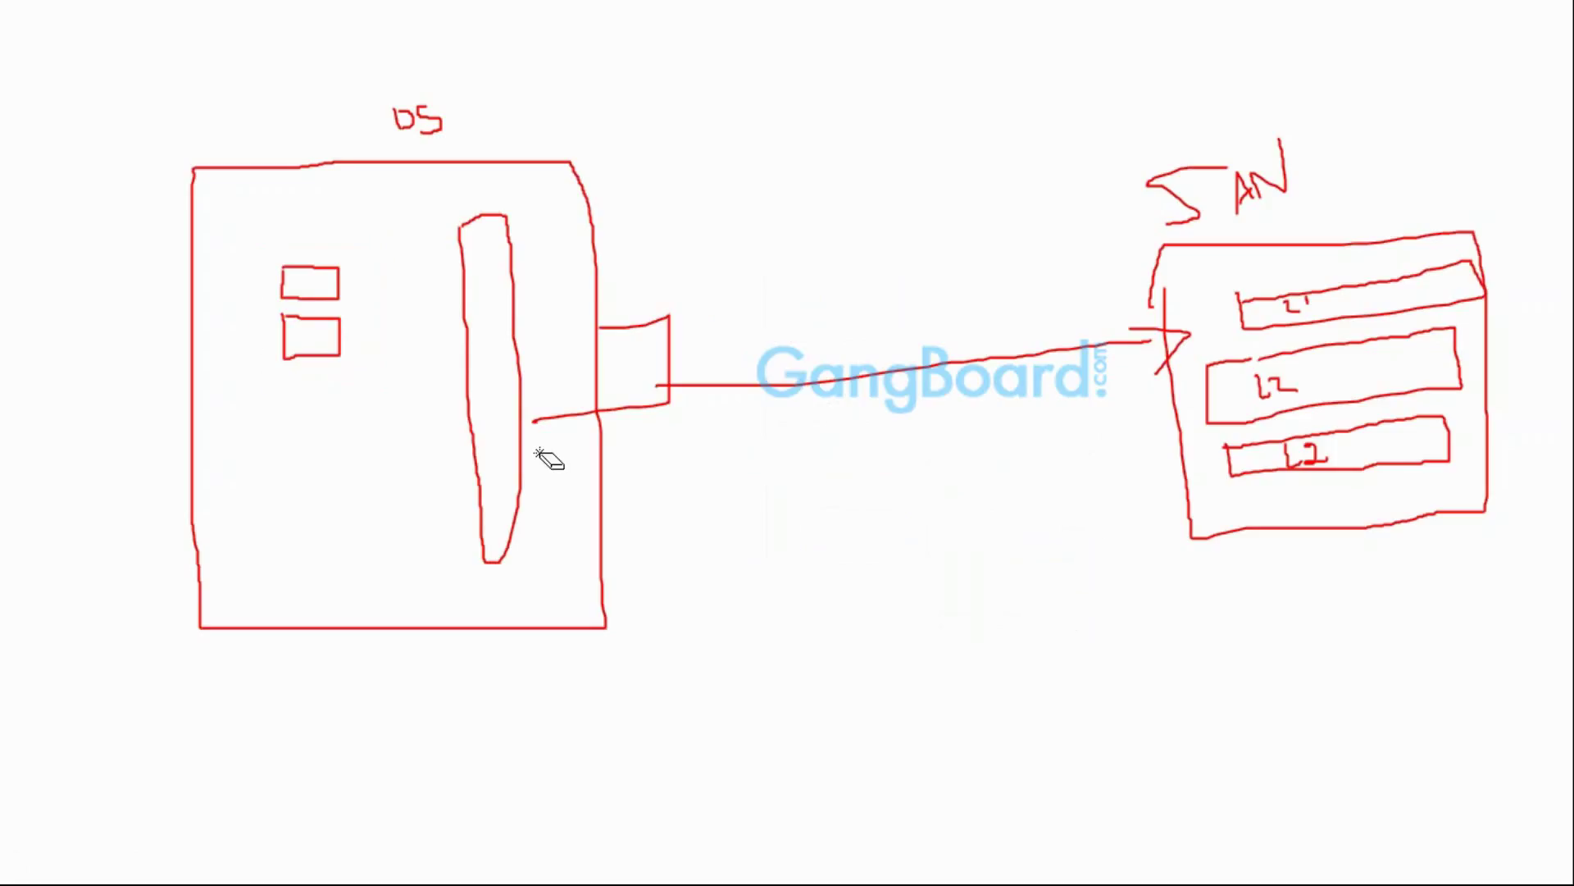
With the pen, draw a third small box and a new outline enclosing all three
right_click(581, 334)
mouse_move(661, 534)
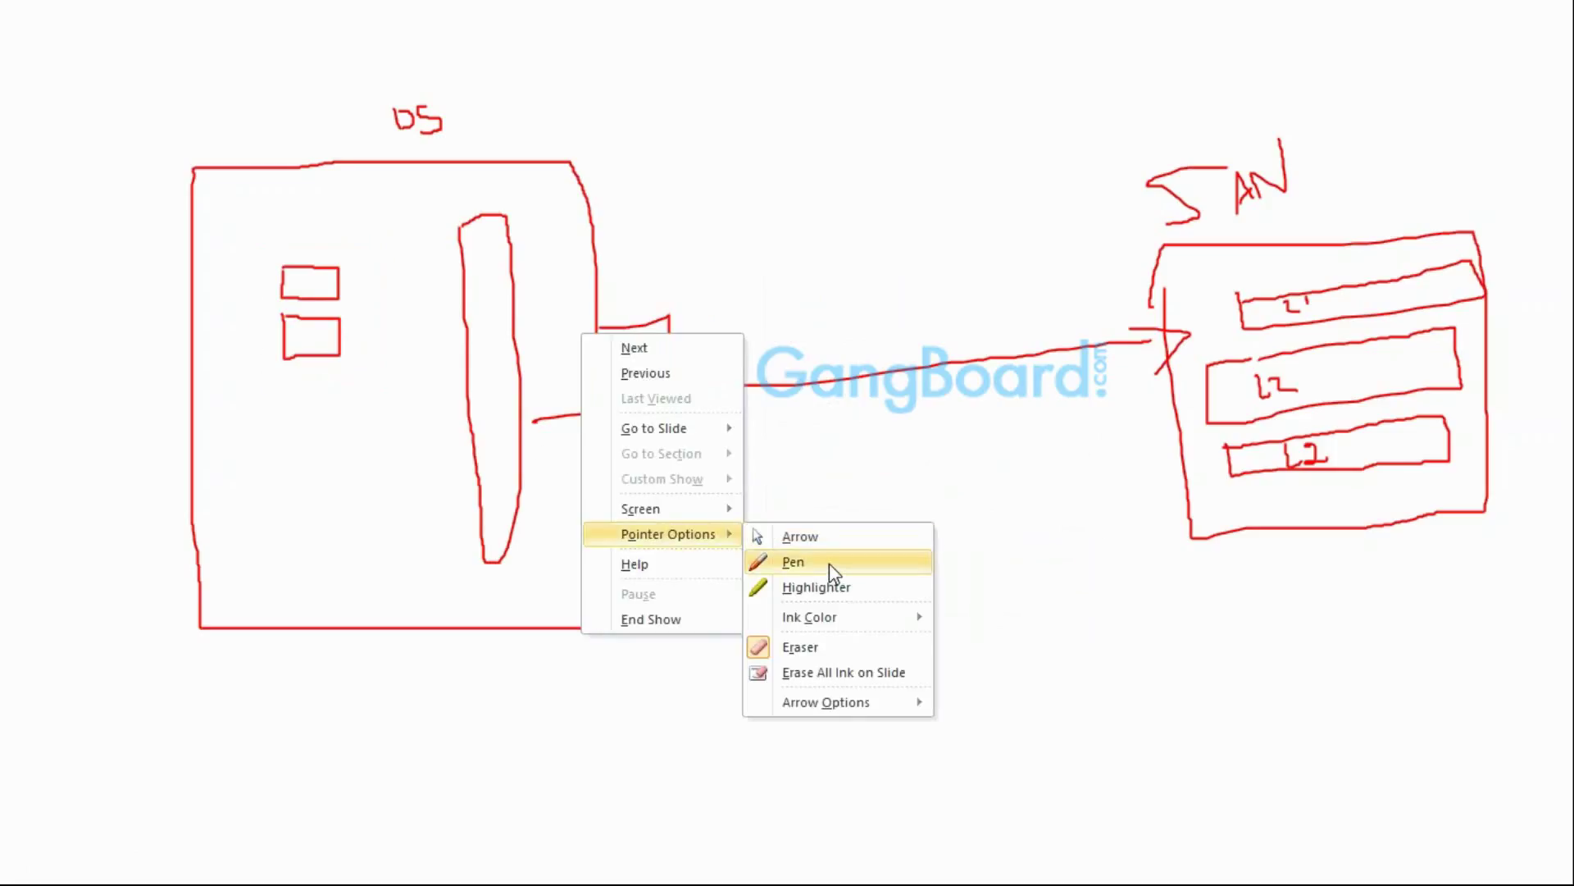
left_click(829, 565)
mouse_move(291, 386)
left_mouse_down()
mouse_move(330, 387)
mouse_move(272, 426)
mouse_move(273, 395)
mouse_move(297, 386)
left_mouse_up()
mouse_move(250, 246)
left_mouse_down()
mouse_move(250, 456)
mouse_move(379, 461)
mouse_move(380, 264)
mouse_move(320, 231)
mouse_move(251, 235)
mouse_move(253, 256)
left_mouse_up()
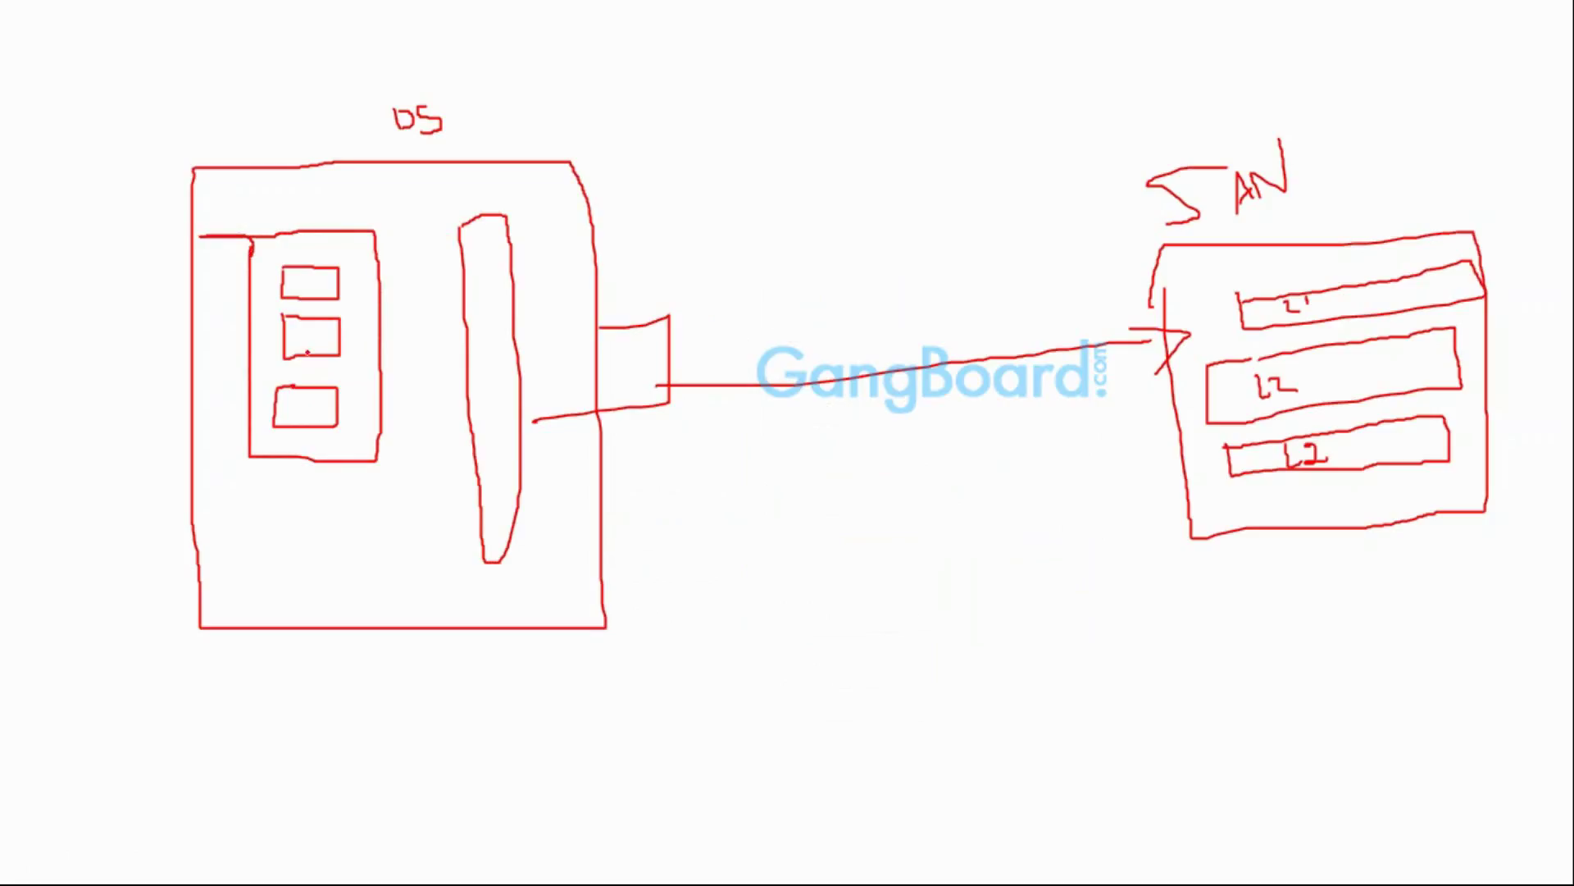